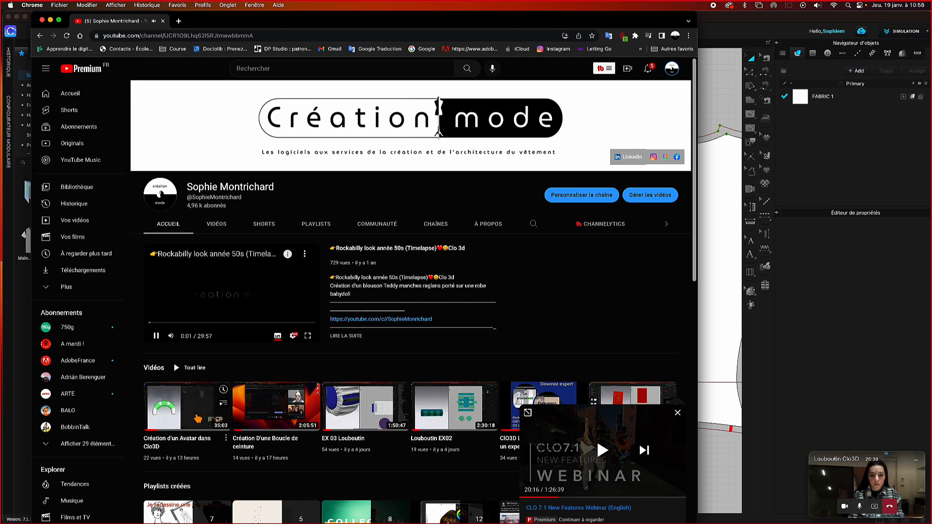
# - Open the channel video "Création d'un Avatar dans Clo3D" and pause its playback
pyautogui.click(194, 412)
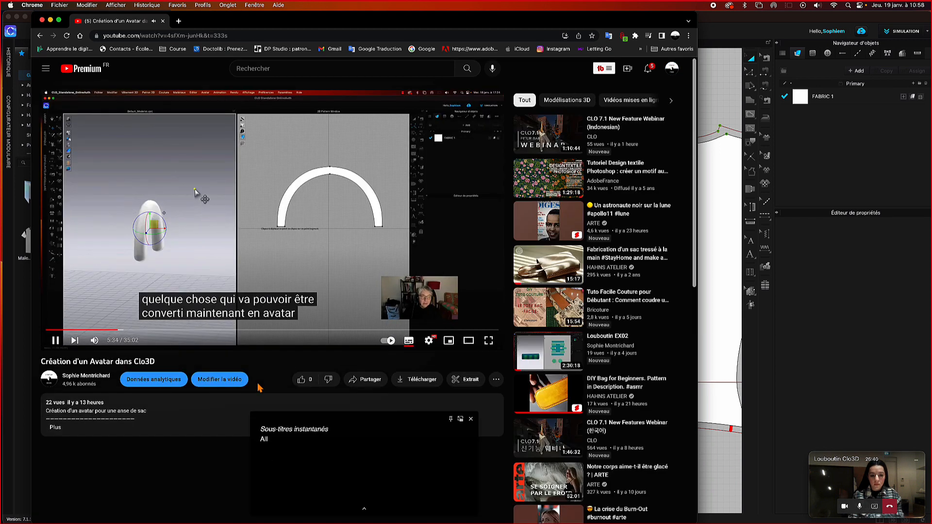
pyautogui.press('space')
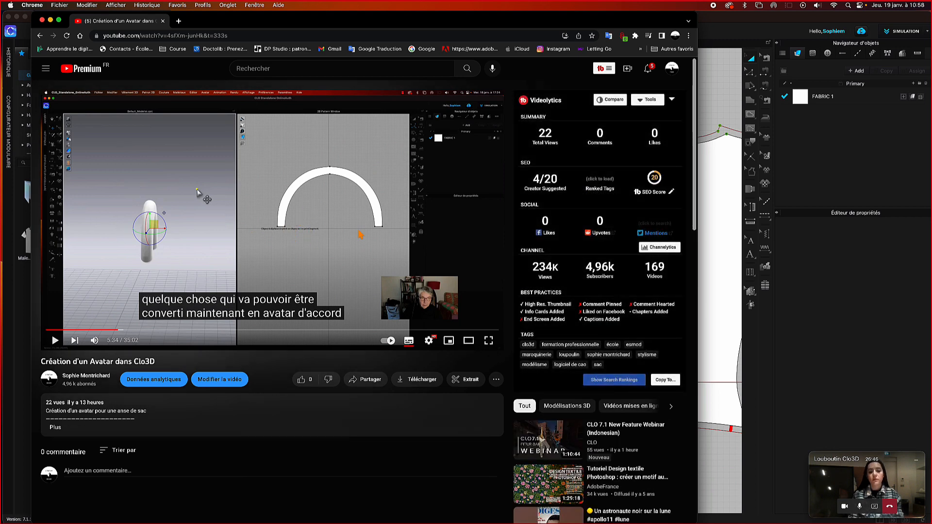
pyautogui.rightClick(352, 269)
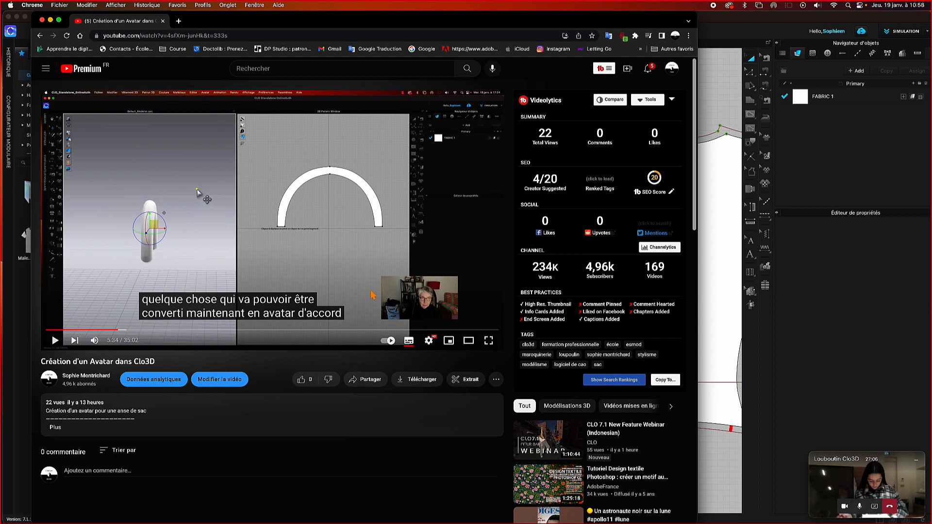
# - Switch to CLO and dismiss the project file browser without opening anything
pyautogui.hotkey('ctrl', 'Up')
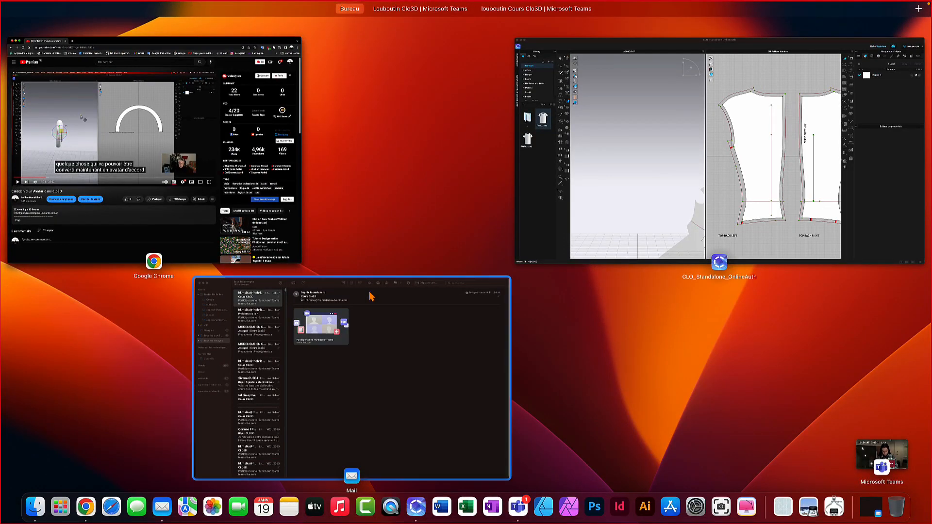
pyautogui.click(589, 156)
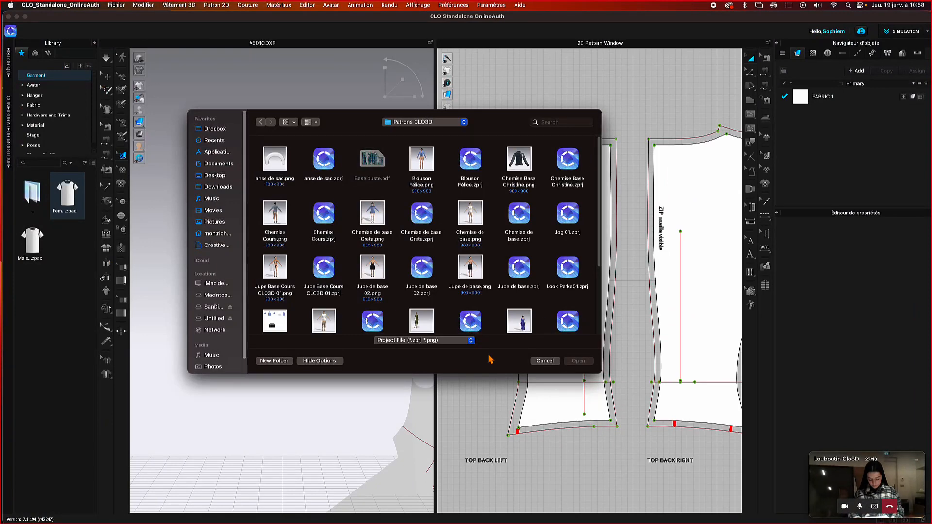
pyautogui.click(544, 361)
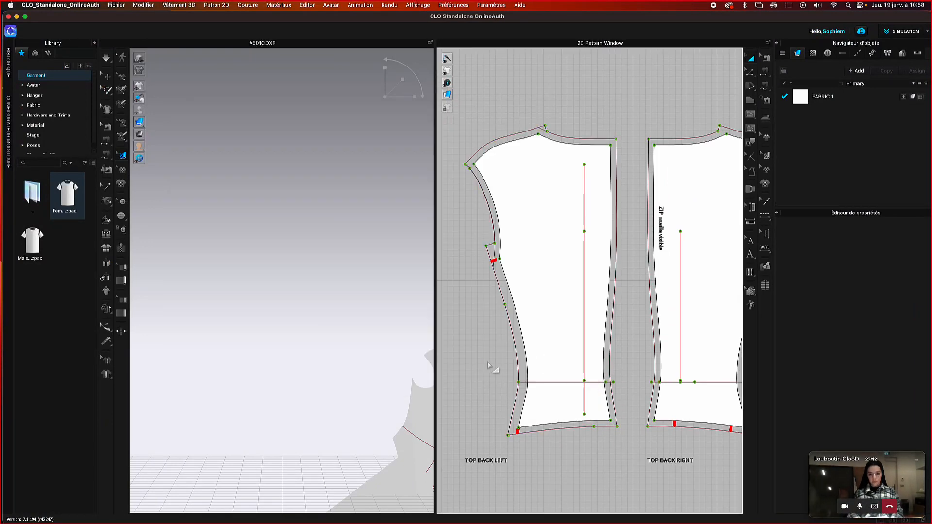
# - Examine the back, top back and gusset pattern pieces in 2D and the flat garment in the 3D scene
pyautogui.scroll(-5, 488, 363)
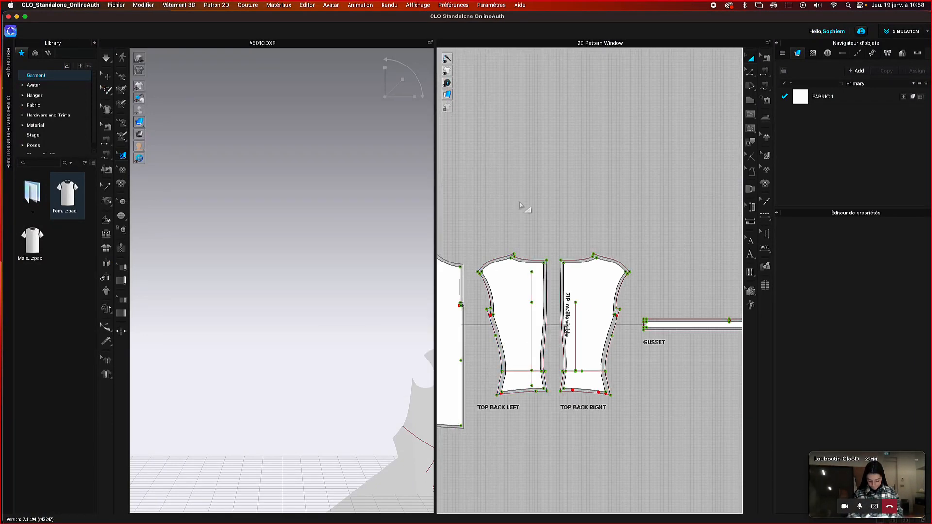
pyautogui.scroll(2, 377, 289)
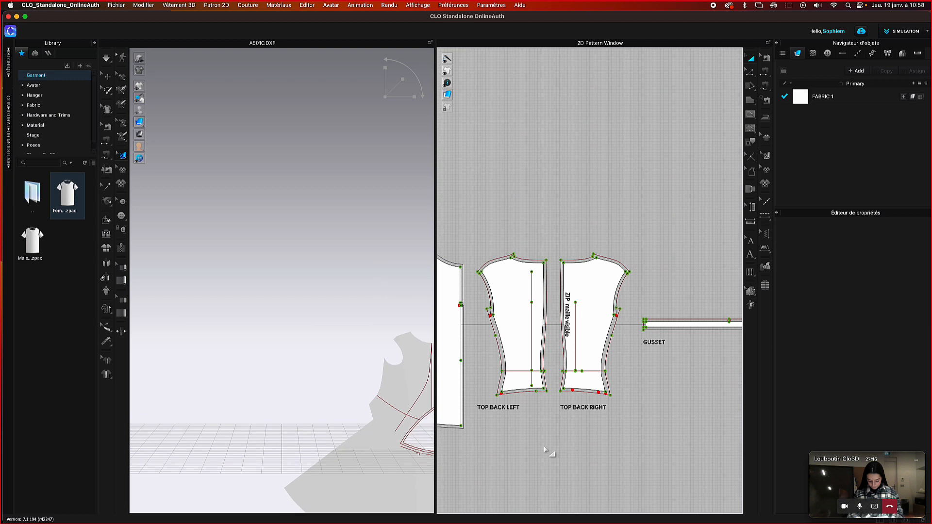
pyautogui.moveTo(525, 453); pyautogui.dragTo(643, 445, button='right')
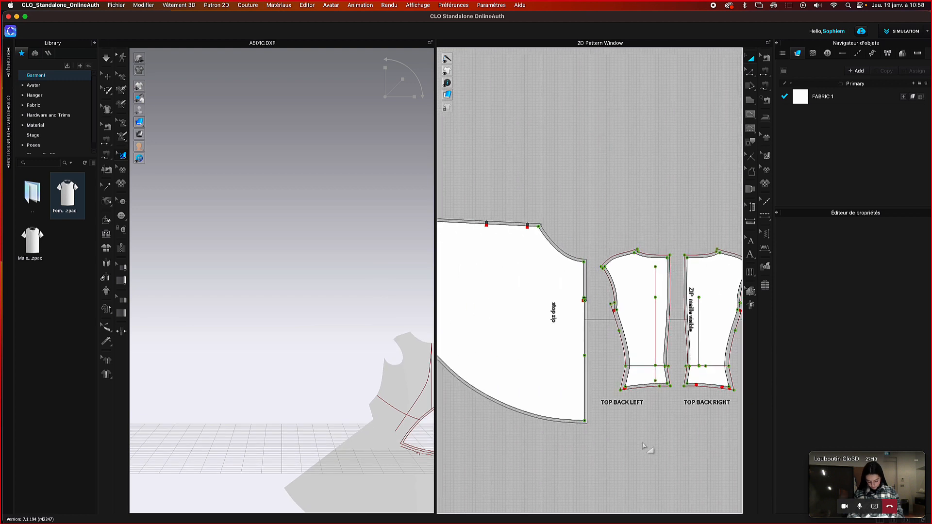
pyautogui.scroll(-3, 644, 446)
pyautogui.scroll(-1, 558, 291)
pyautogui.scroll(1, 367, 352)
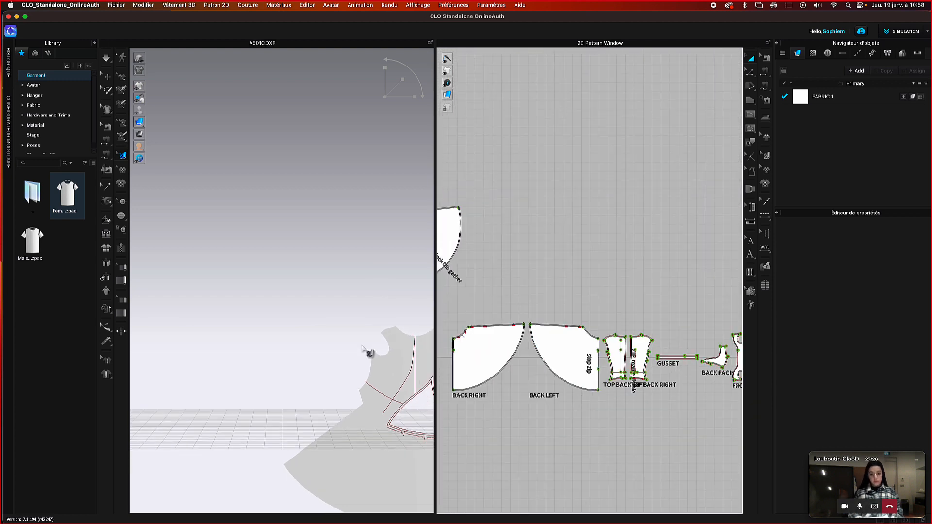
pyautogui.scroll(-5, 327, 316)
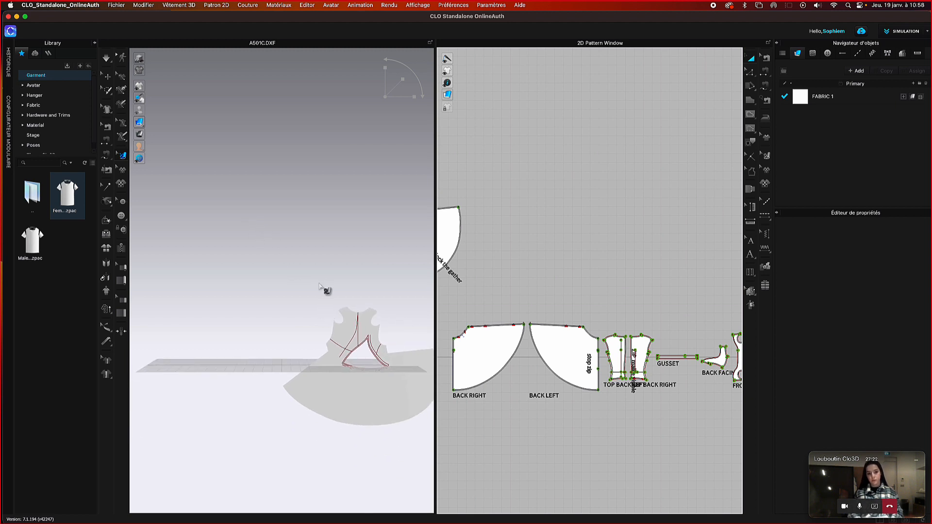
pyautogui.moveTo(325, 291); pyautogui.dragTo(327, 261, button='right')
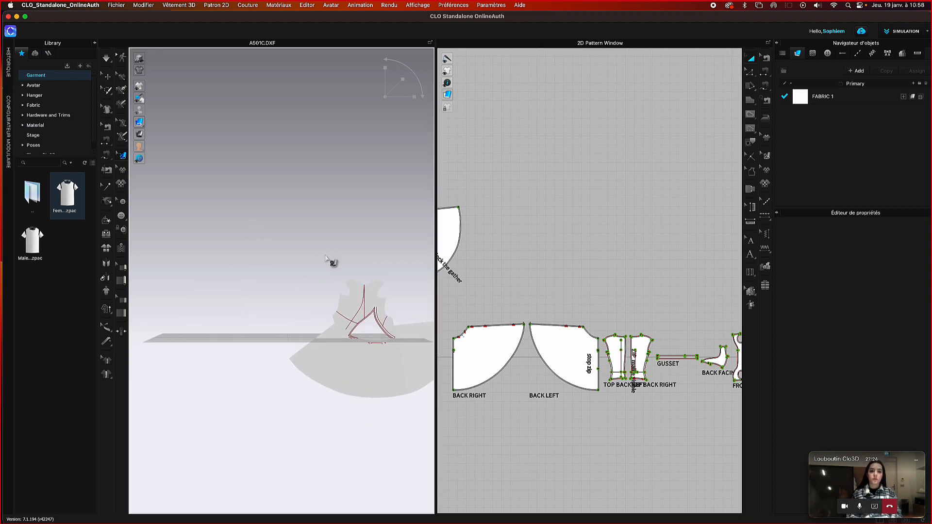
# - Open the project SAC EX 02.zprj from Clo3D's dossier élèves/Louboutin folder, discarding the current file's unsaved changes and keeping the default load options
pyautogui.click(118, 6)
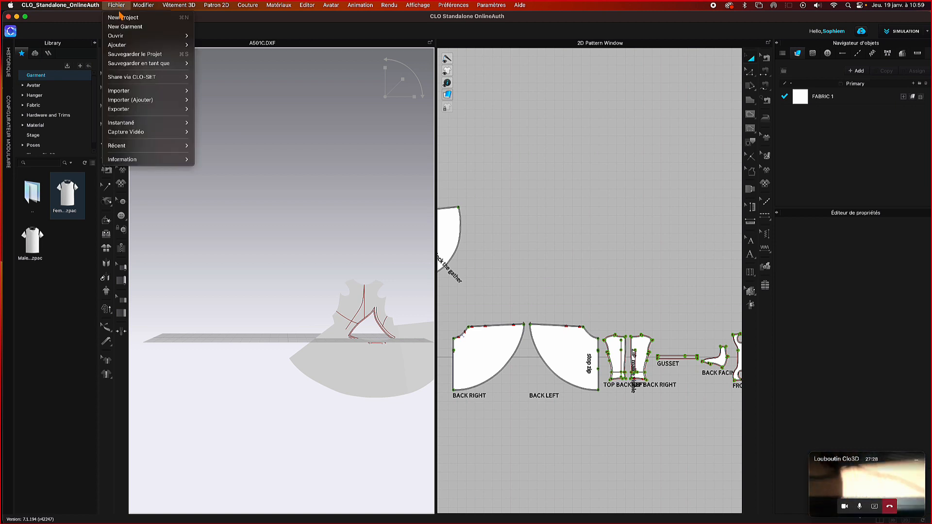
pyautogui.moveTo(117, 36)
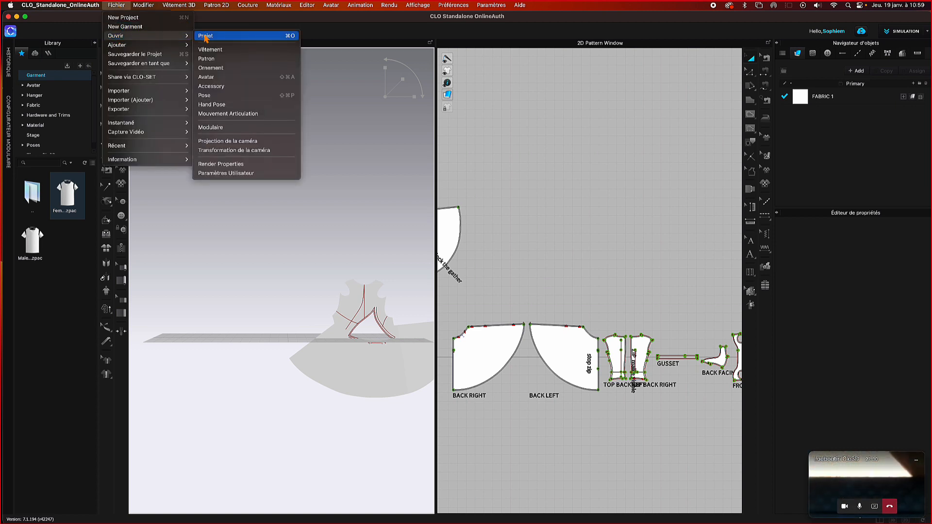
pyautogui.click(206, 36)
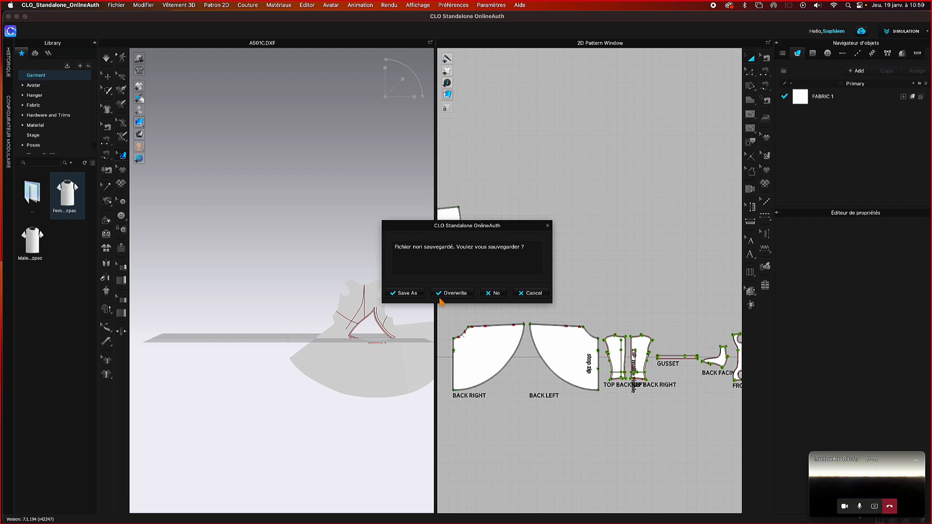
pyautogui.click(492, 293)
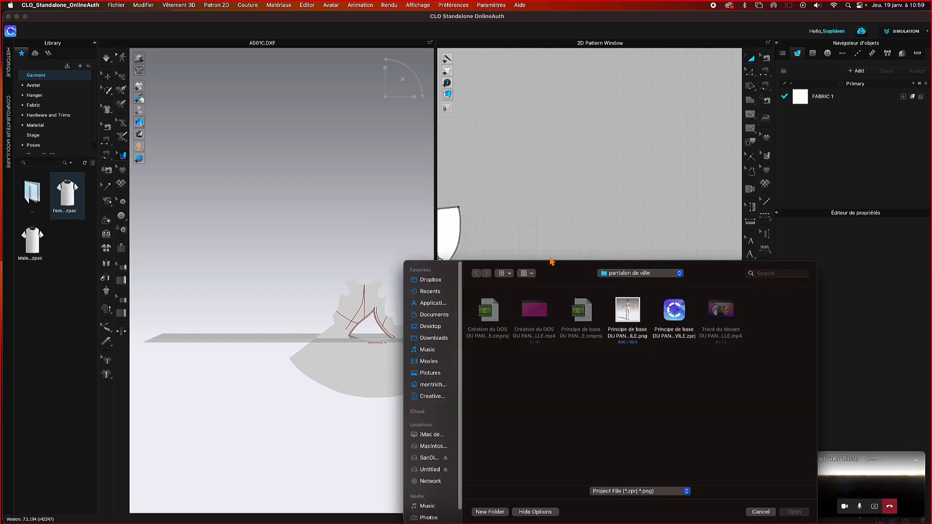
pyautogui.moveTo(551, 262); pyautogui.dragTo(388, 138)
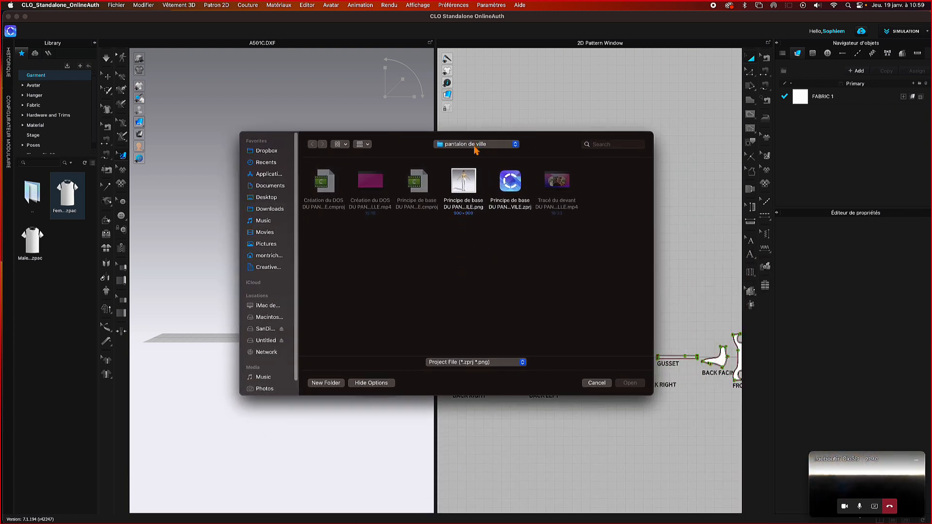
pyautogui.click(475, 146)
pyautogui.click(466, 173)
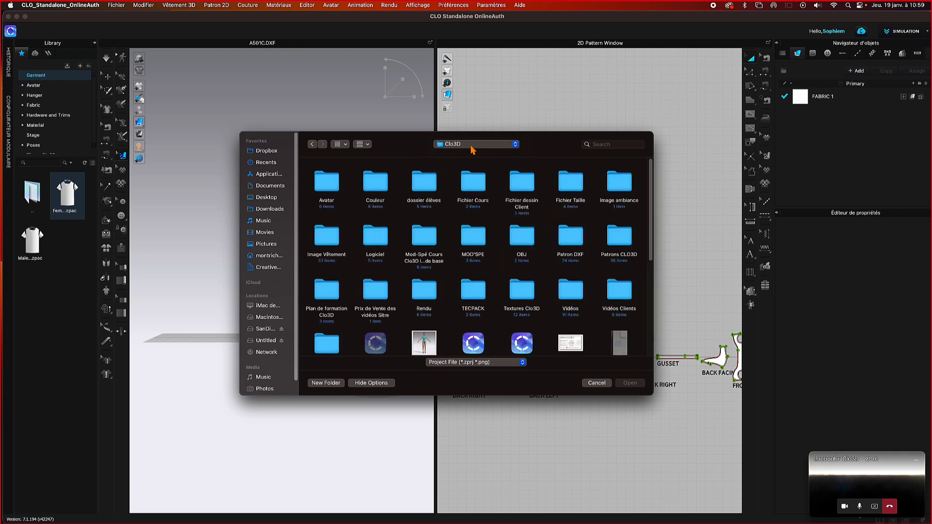
pyautogui.doubleClick(427, 183)
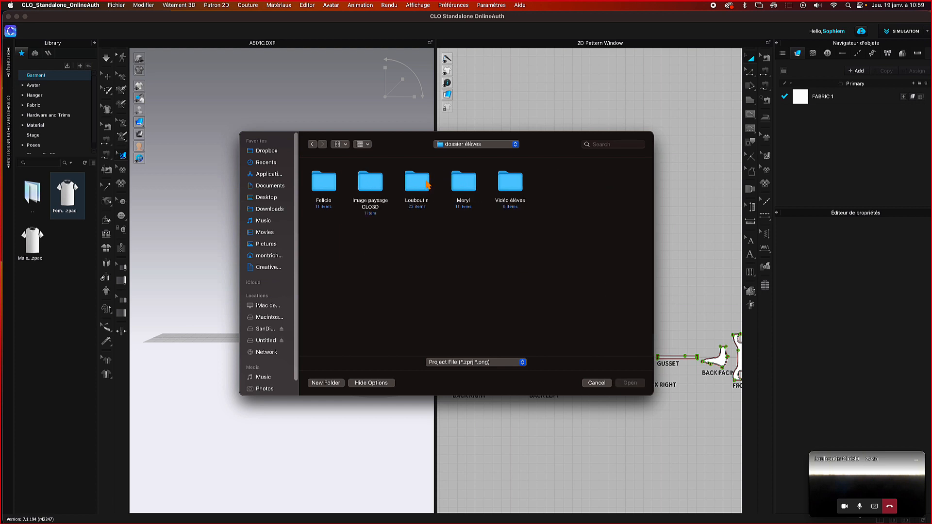
pyautogui.doubleClick(410, 189)
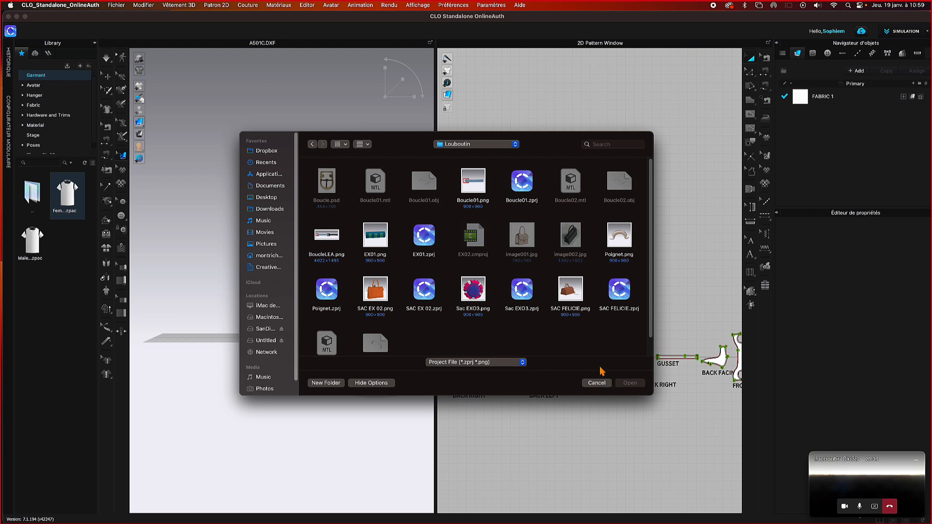
pyautogui.doubleClick(424, 290)
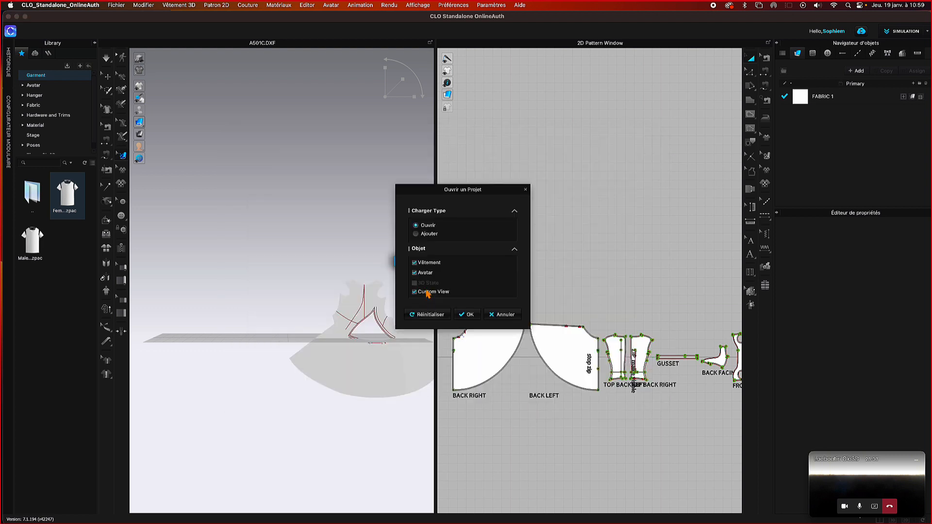
pyautogui.click(465, 315)
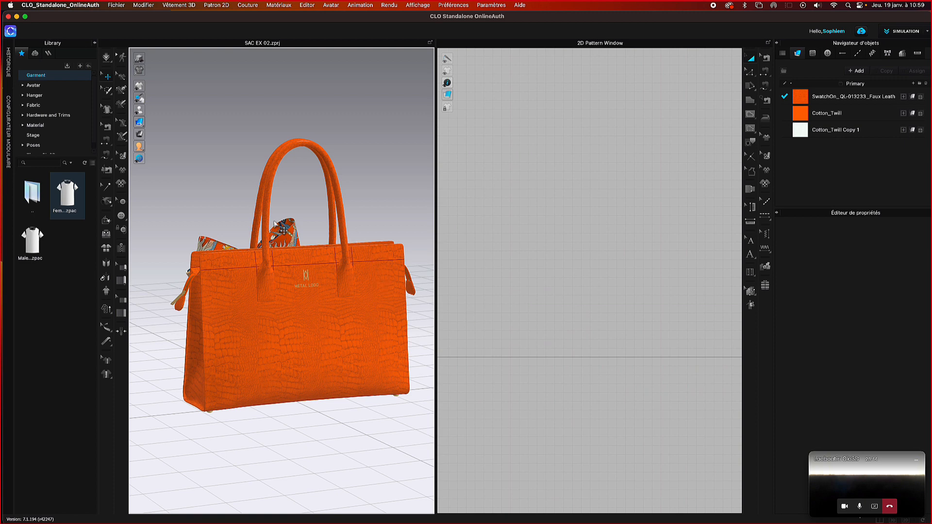
# - Inspect the bow on the back of the bag and fit all pattern pieces in the 2D view
pyautogui.moveTo(203, 208); pyautogui.dragTo(301, 245, button='right')
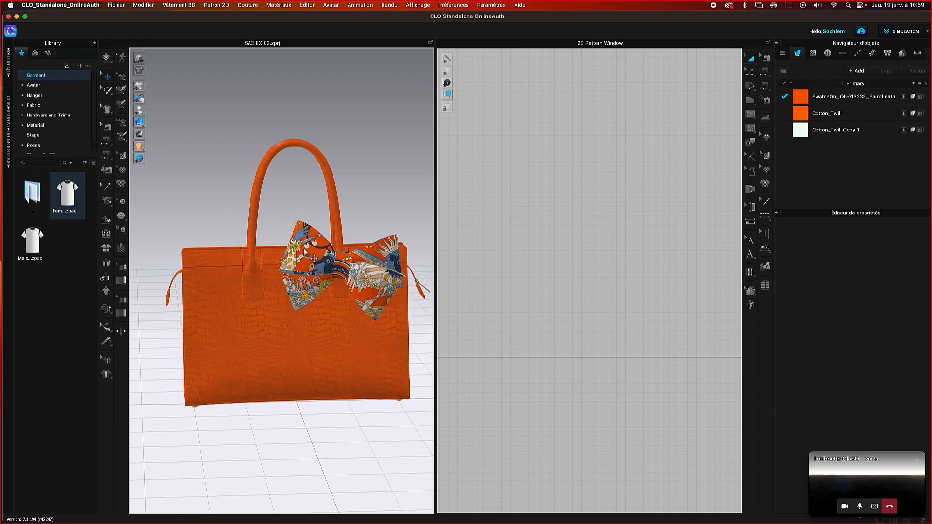
pyautogui.click(304, 250)
pyautogui.scroll(-10, 597, 339)
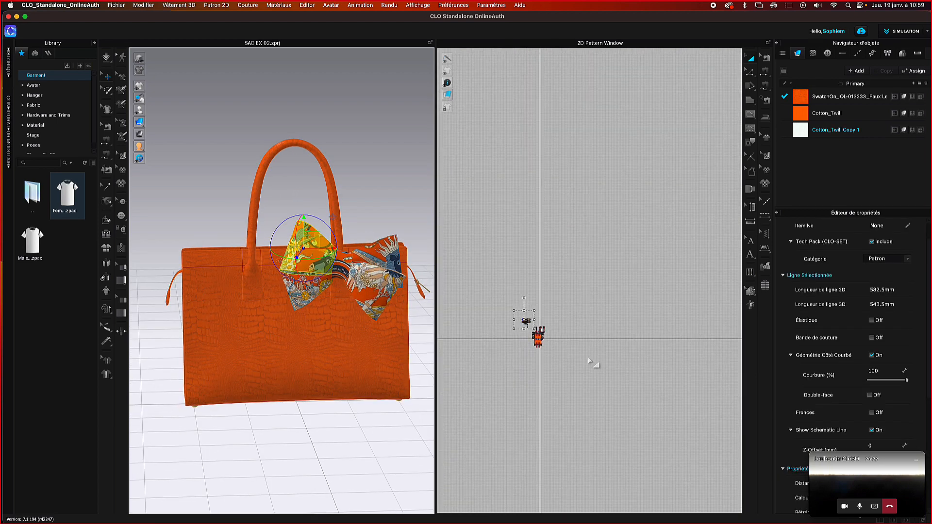
pyautogui.scroll(6, 614, 357)
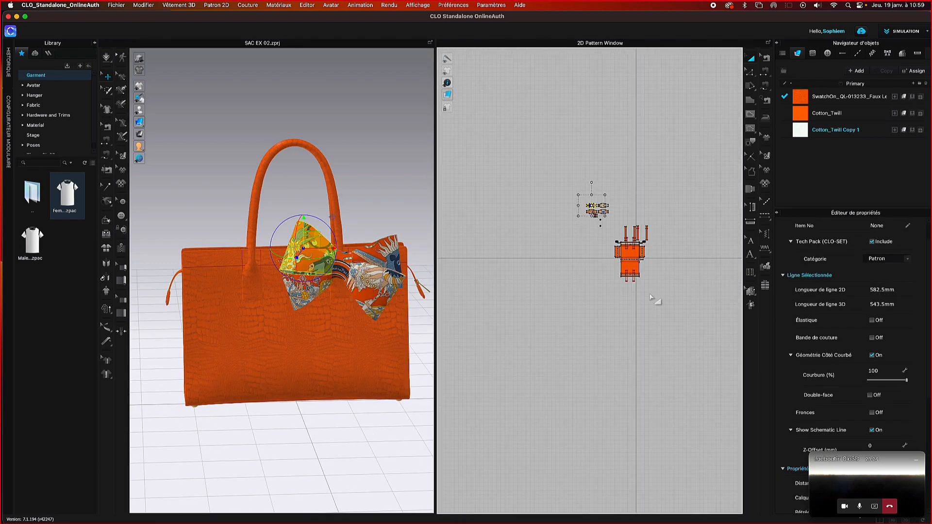
pyautogui.rightClick(592, 340)
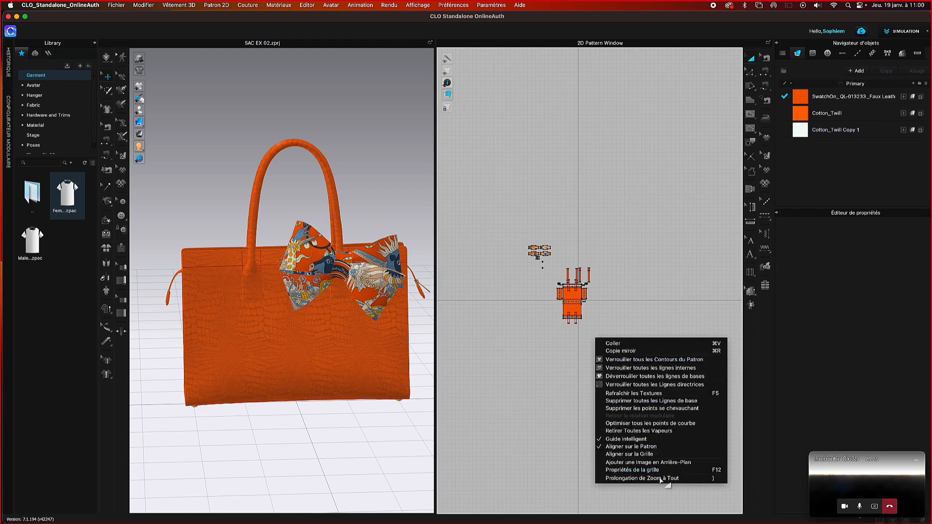
pyautogui.click(661, 479)
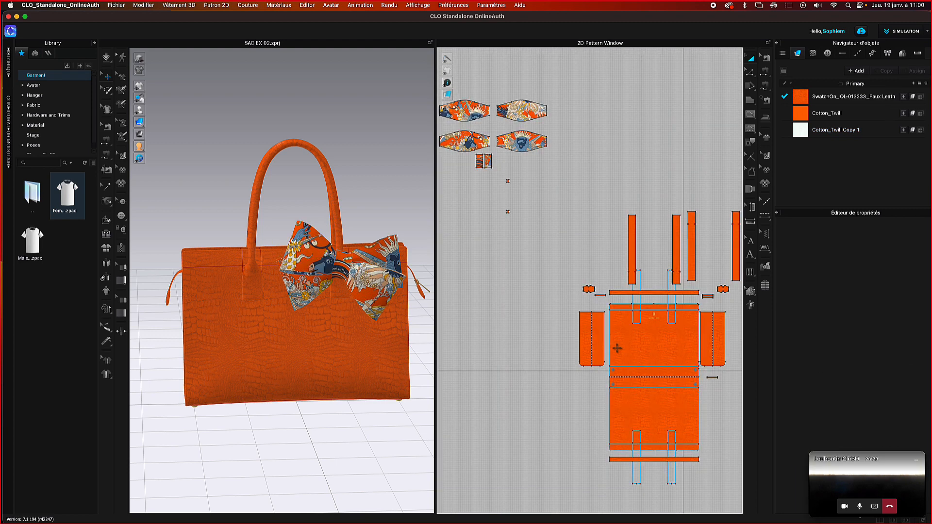
# - Select all the bow's pattern pieces together to identify them on the 3D bag, then clear the selection
pyautogui.moveTo(575, 79); pyautogui.dragTo(473, 244)
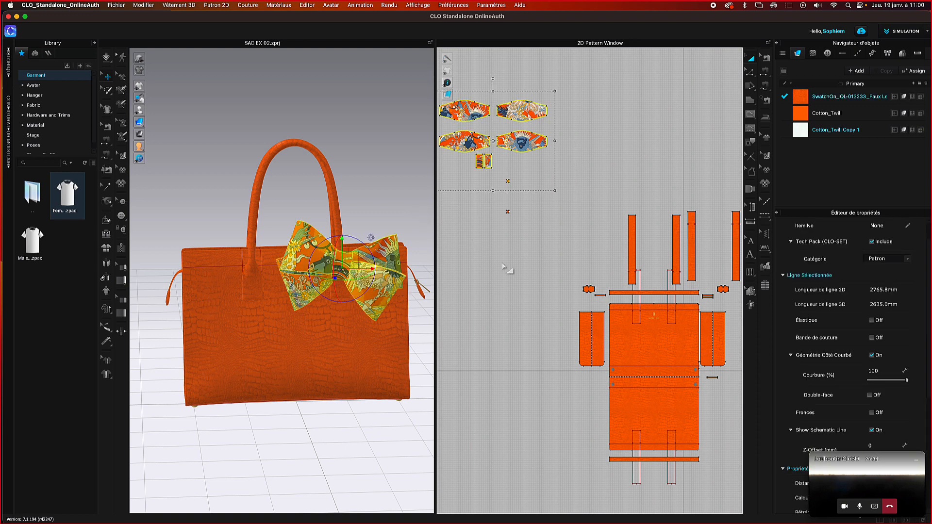
pyautogui.click(569, 313)
pyautogui.moveTo(575, 263); pyautogui.dragTo(491, 189, button='middle')
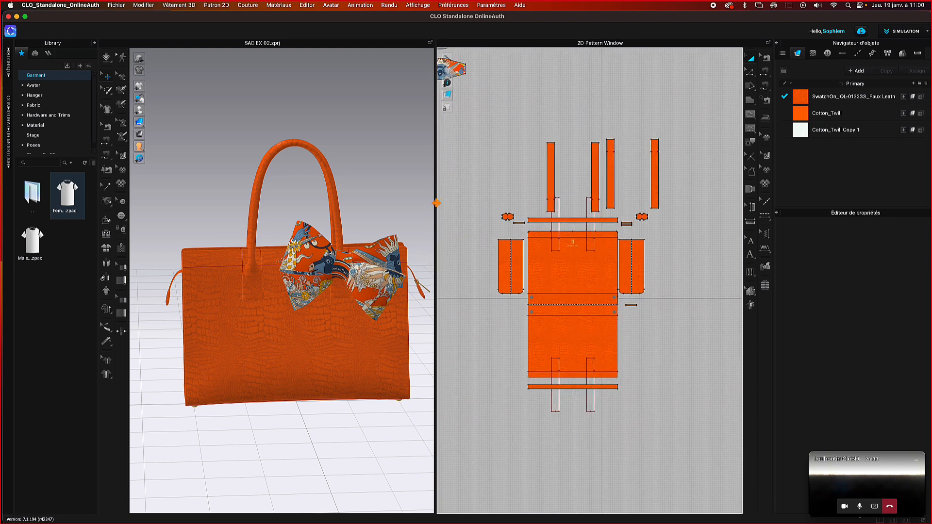
# - Select a bag handle in 3D to locate its pattern piece, view the bag from the side and back, and clear the selection
pyautogui.click(336, 219)
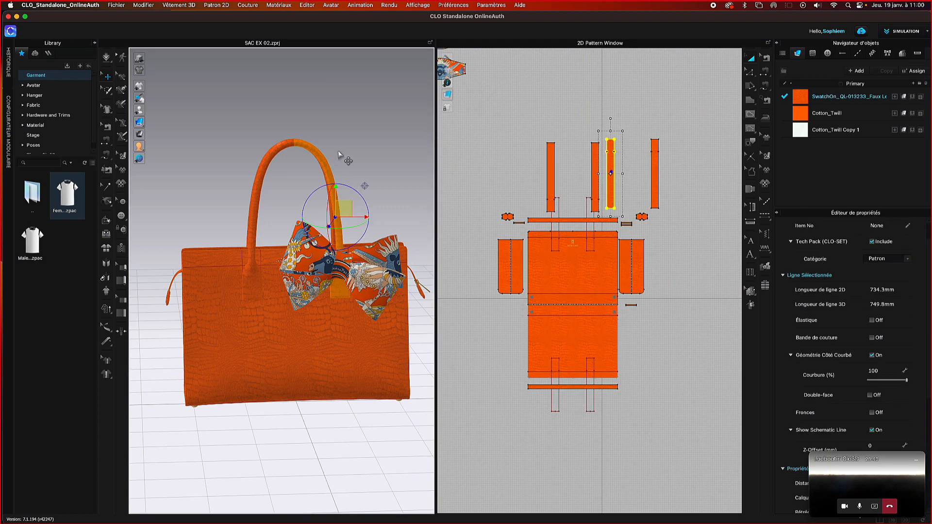
pyautogui.moveTo(338, 150); pyautogui.dragTo(363, 152, button='right')
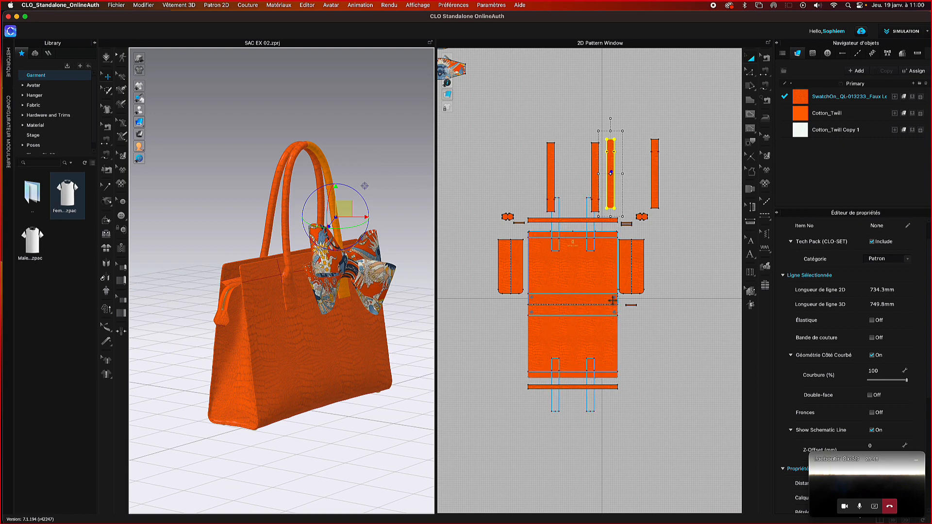
pyautogui.moveTo(374, 430); pyautogui.dragTo(349, 427, button='right')
pyautogui.click(488, 406)
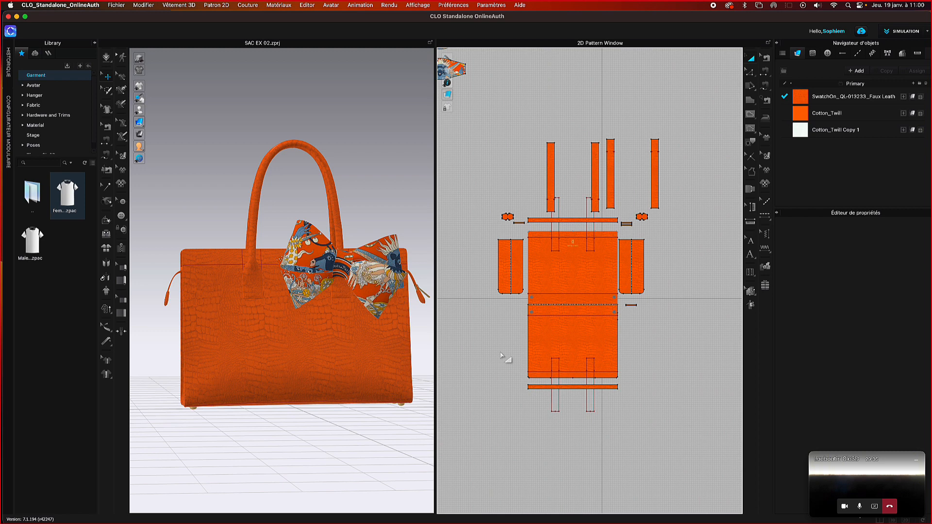
# - Select the SwatchOn faux leather fabric to show its material properties and the pattern pieces using it
pyautogui.moveTo(616, 235); pyautogui.dragTo(512, 163, button='middle')
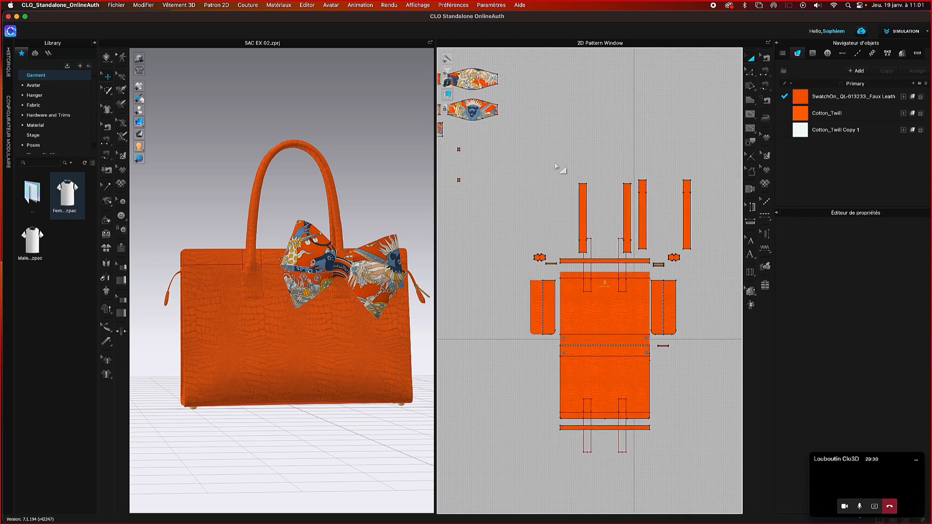
pyautogui.scroll(3, 553, 191)
pyautogui.scroll(3, 534, 204)
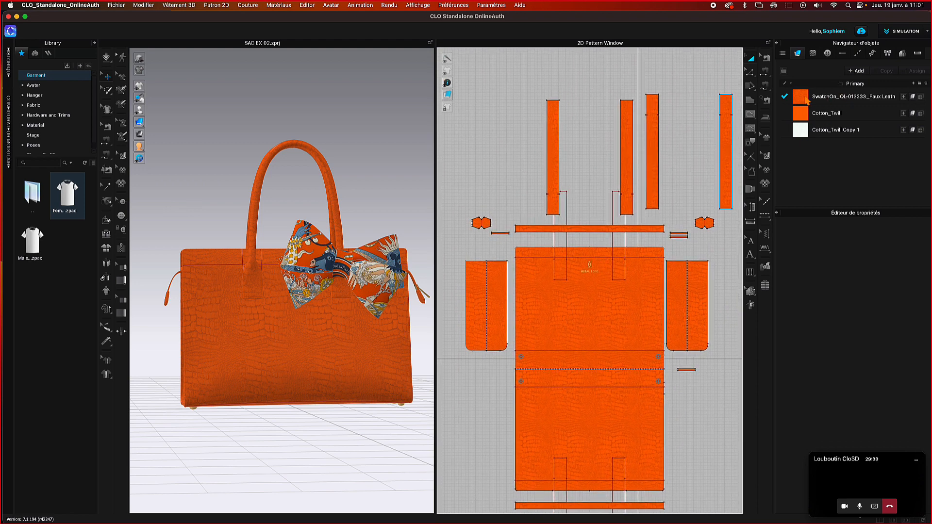
pyautogui.click(806, 99)
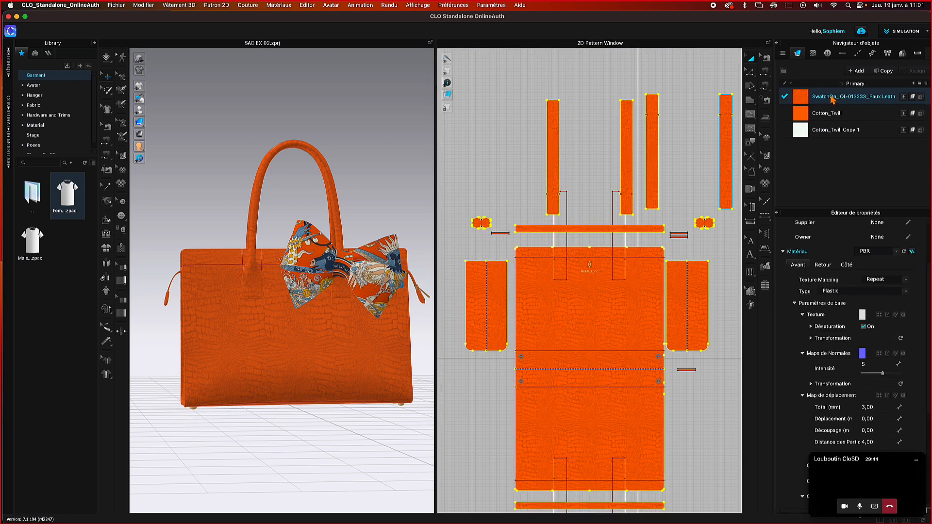
# - Move the call window off the fabric properties, view the image files available for the faux leather's texture, and cancel the choice
pyautogui.moveTo(876, 461); pyautogui.dragTo(844, 147)
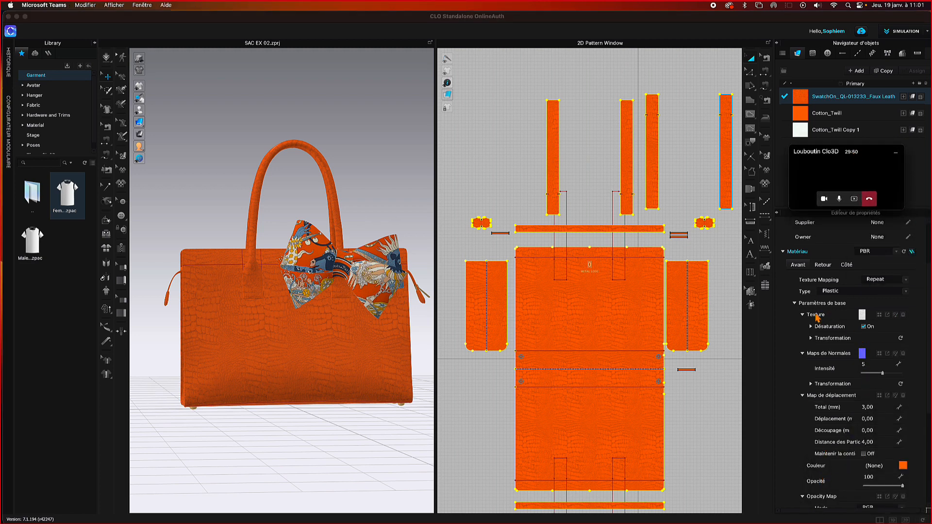
pyautogui.click(863, 318)
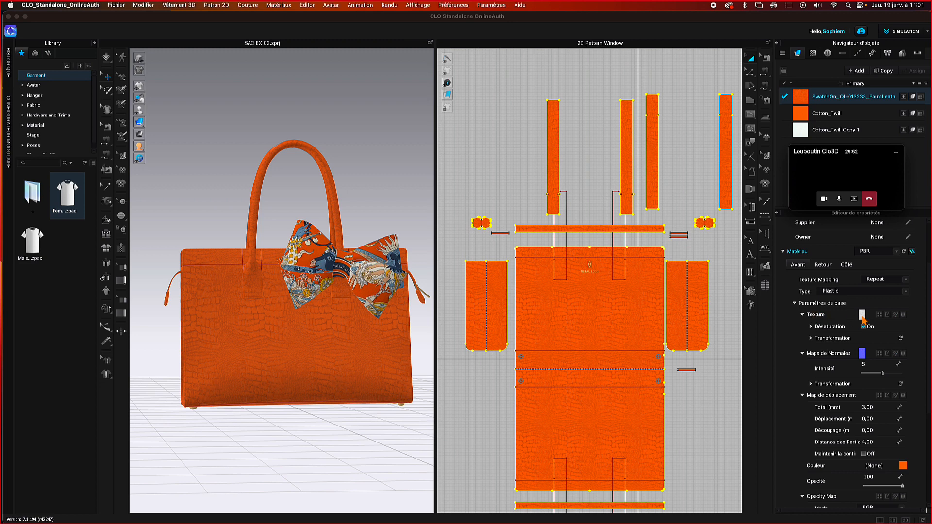
pyautogui.click(862, 318)
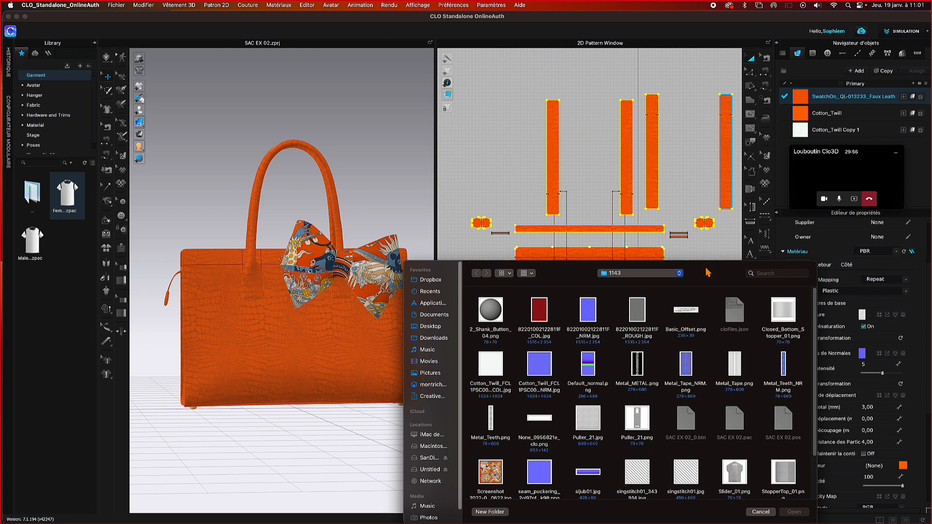
pyautogui.moveTo(707, 267); pyautogui.dragTo(618, 139)
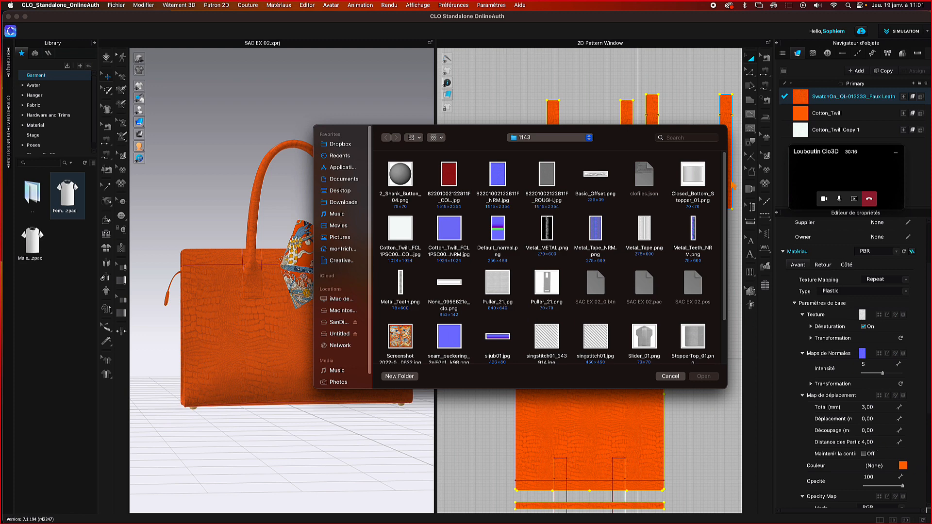
pyautogui.click(671, 377)
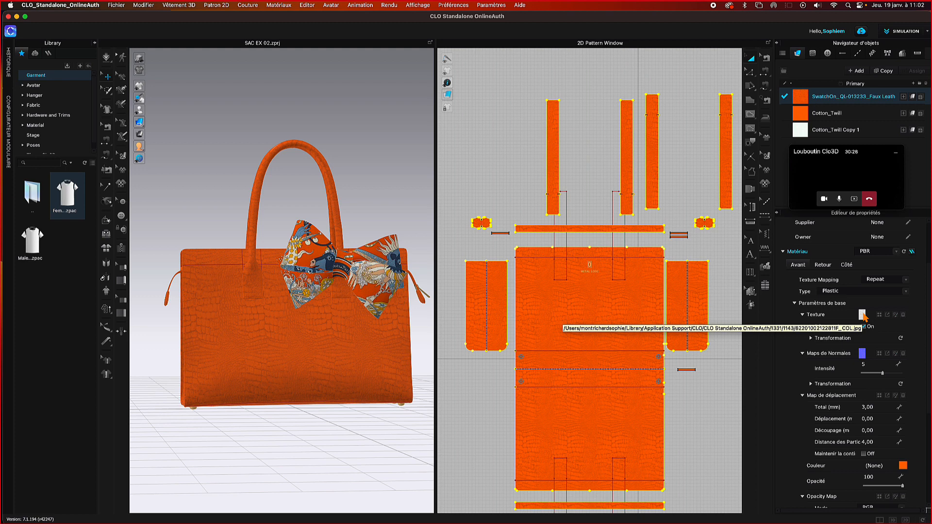
# - Browse for a texture image on the SanDisk drive in Clo3D > Textures Clo3D > Tissus Clo3D, and cancel the choice
pyautogui.click(863, 315)
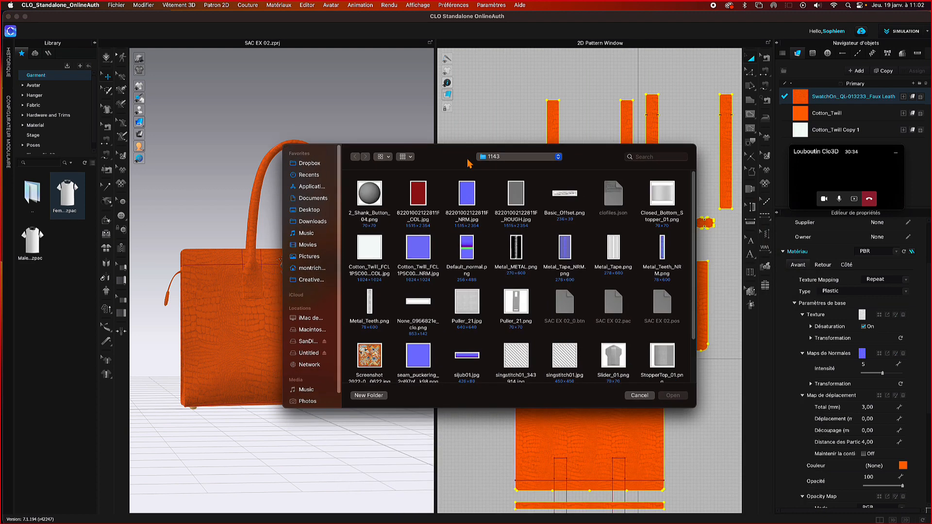
pyautogui.click(309, 341)
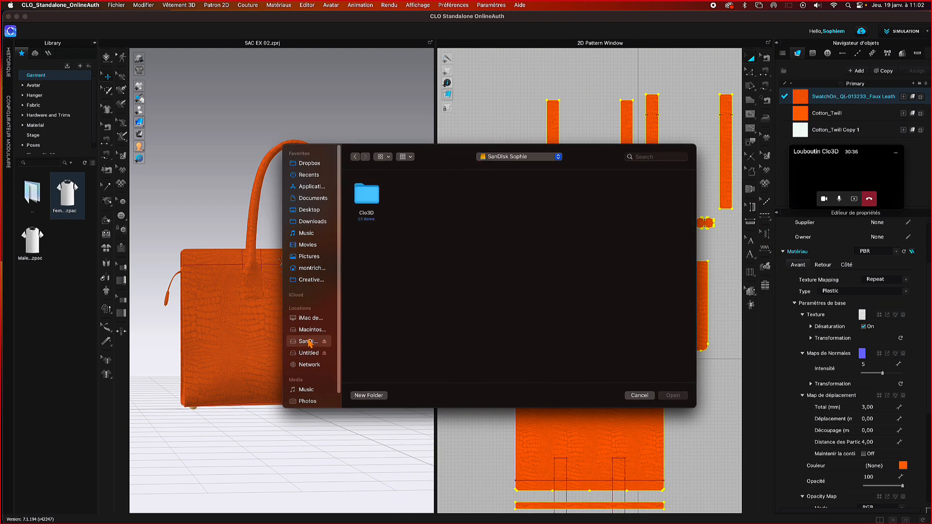
pyautogui.click(517, 204)
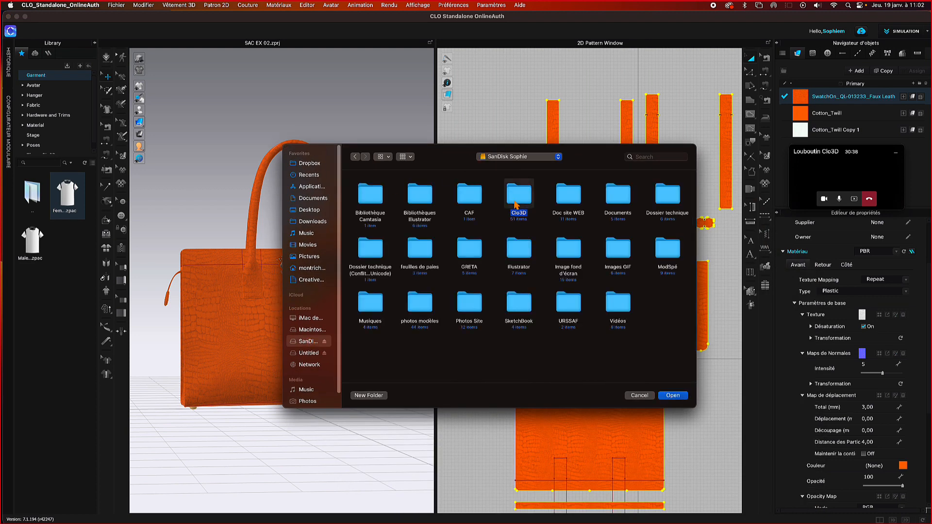
pyautogui.doubleClick(516, 205)
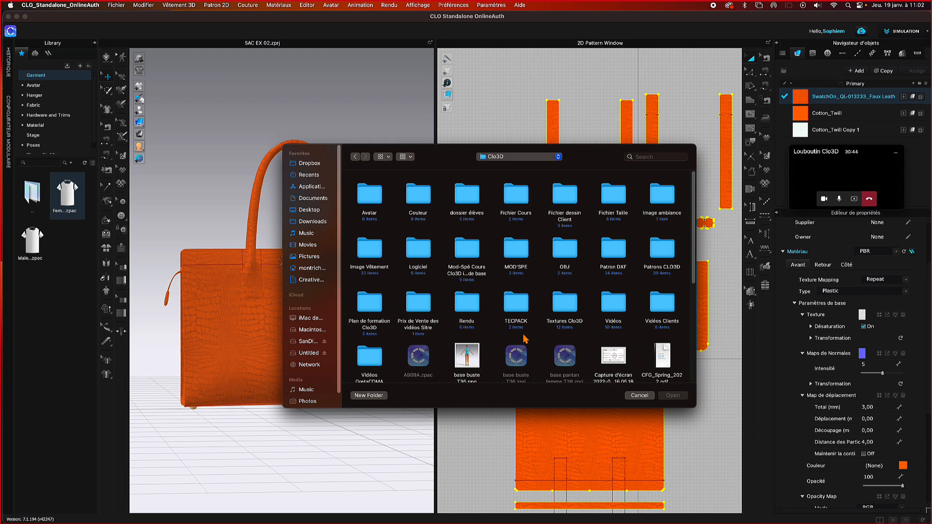
pyautogui.doubleClick(566, 310)
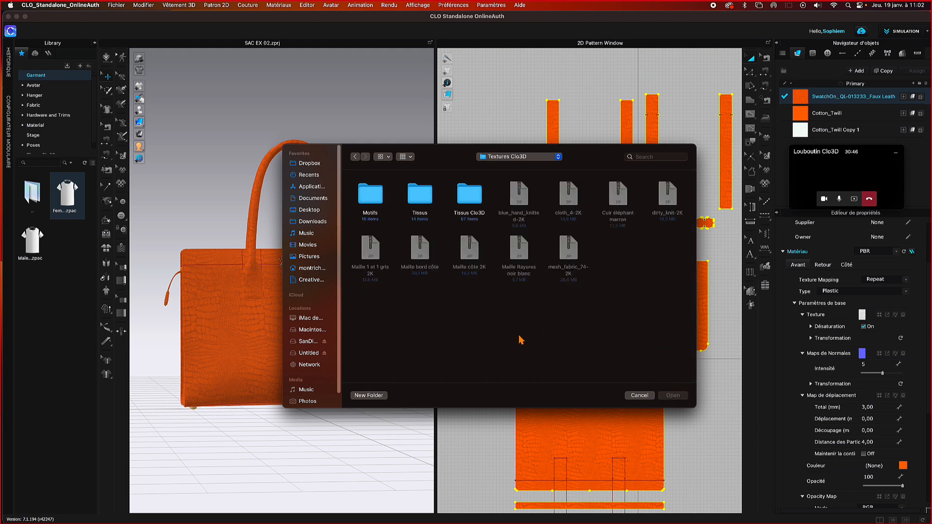
pyautogui.doubleClick(470, 197)
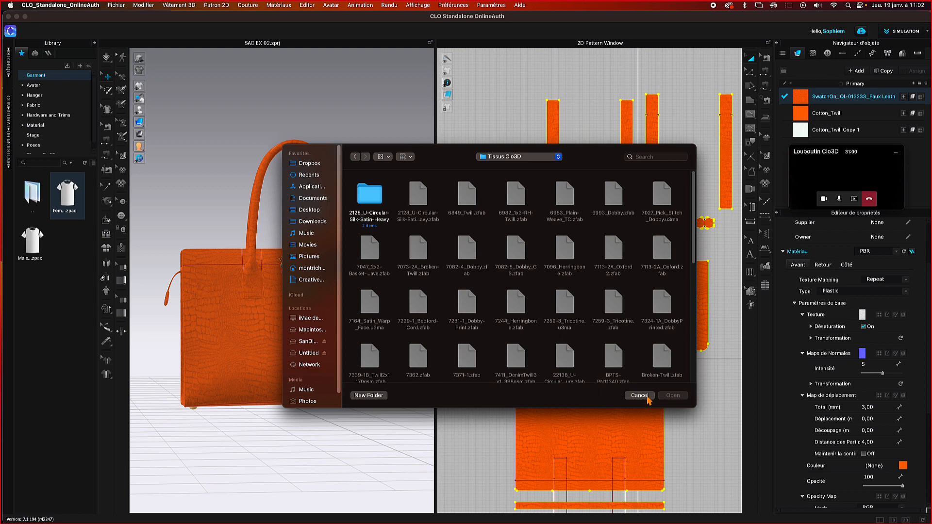
pyautogui.click(643, 395)
# - Add the Tissus Clo3D folder to the library favorites
pyautogui.scroll(-1, 68, 146)
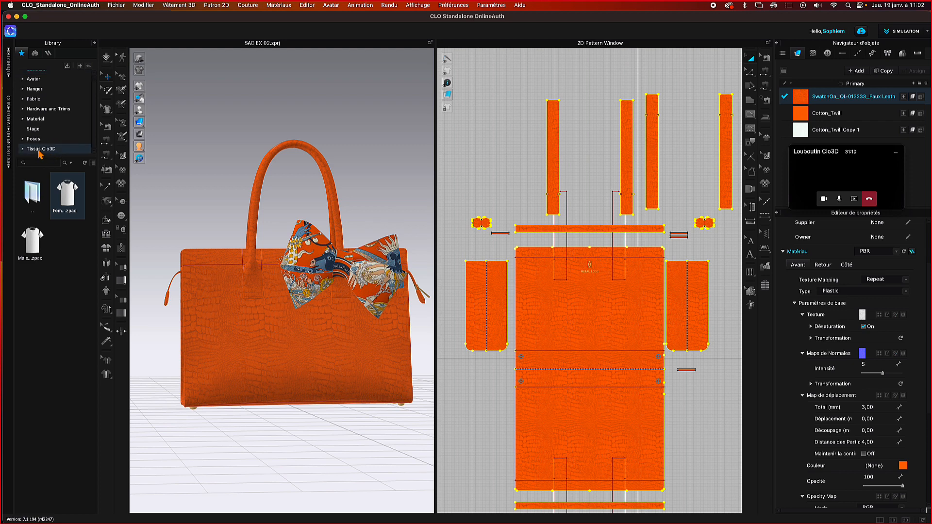
pyautogui.click(80, 67)
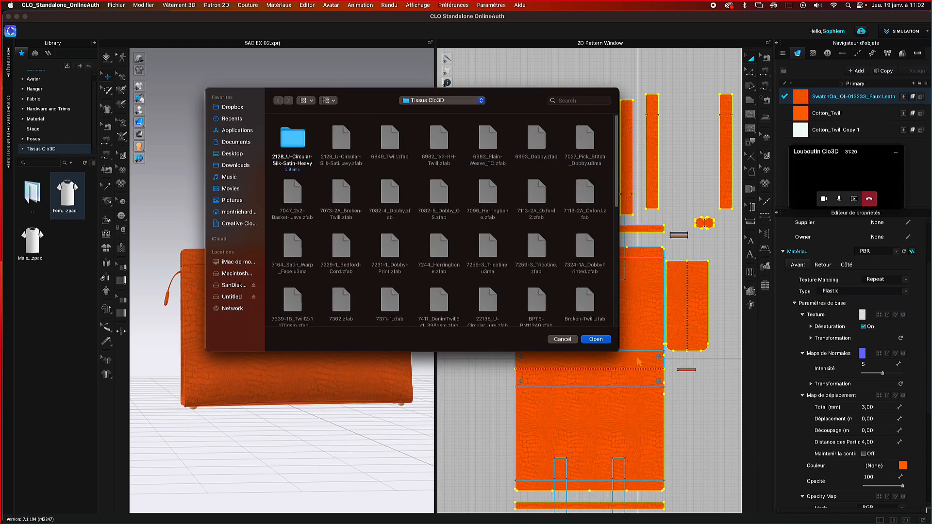
pyautogui.click(599, 340)
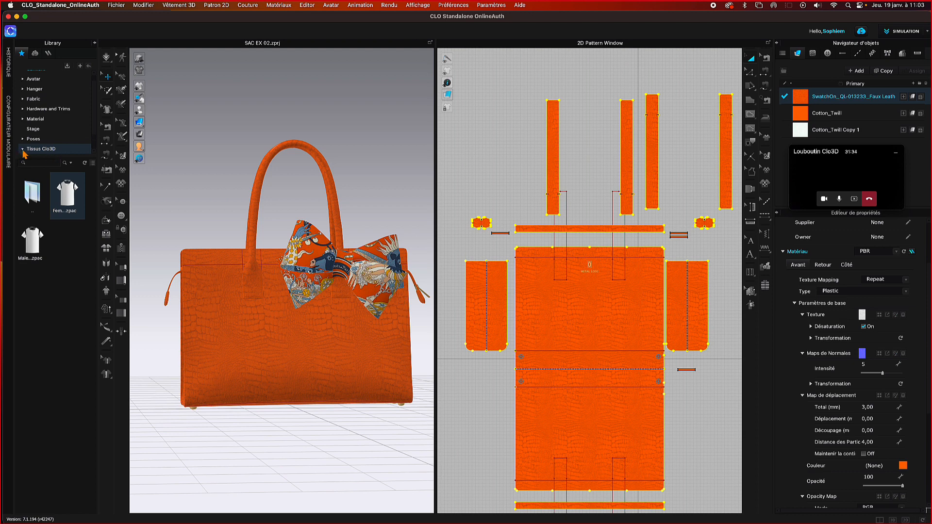
# - Open the Tissus Clo3D folder in the library and preview its lace, Spada and rib knit fabrics
pyautogui.scroll(-2, 70, 150)
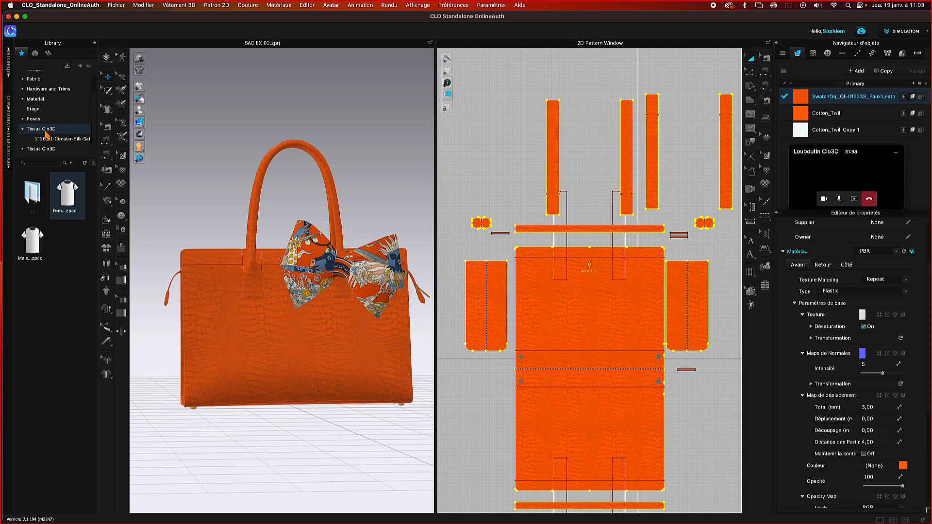
pyautogui.click(46, 130)
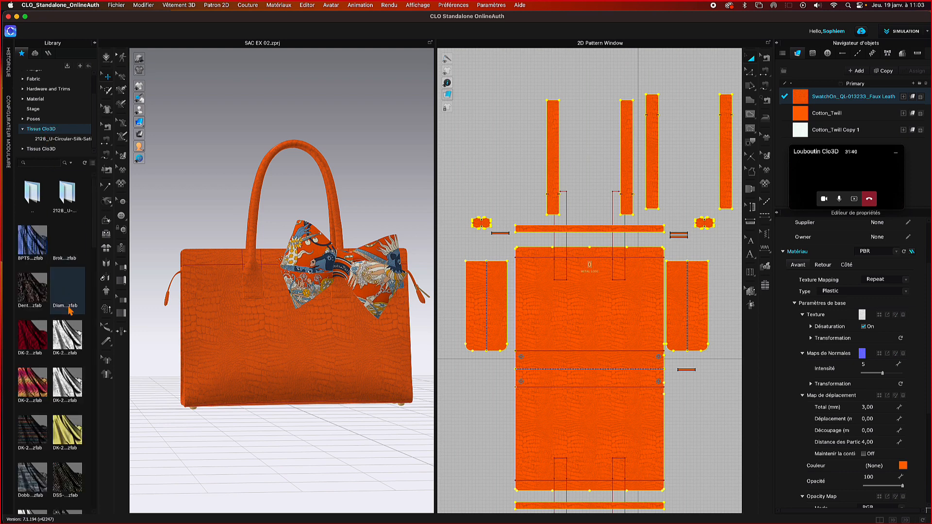
pyautogui.scroll(-5, 70, 310)
pyautogui.scroll(6, 70, 311)
pyautogui.moveTo(50, 302)
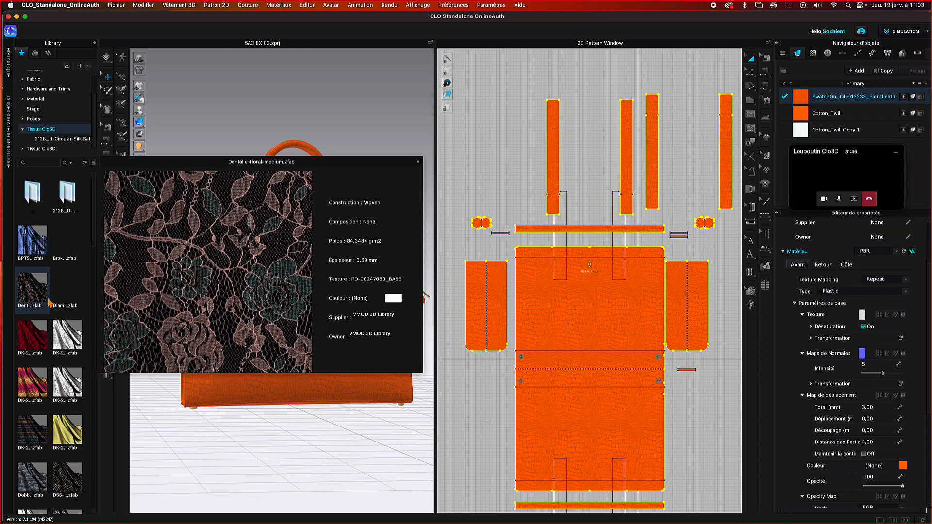
pyautogui.moveTo(78, 338)
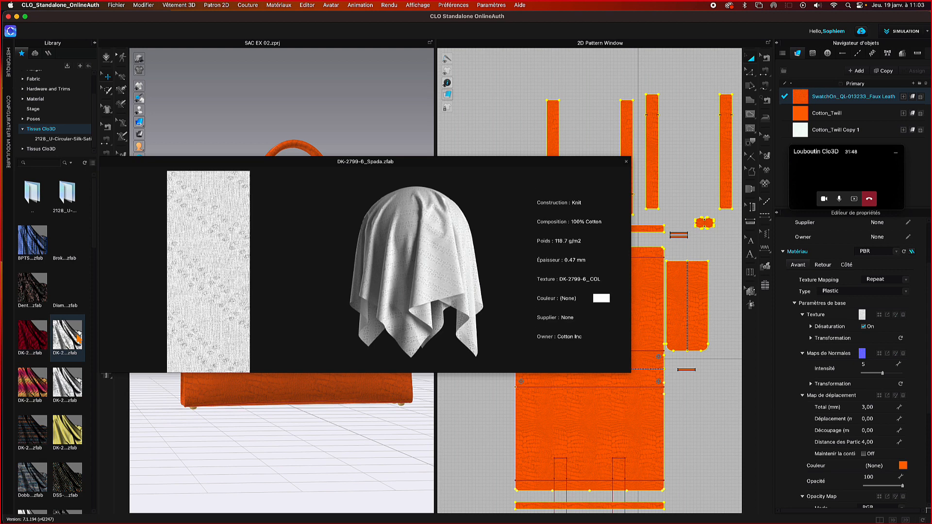
pyautogui.moveTo(70, 387)
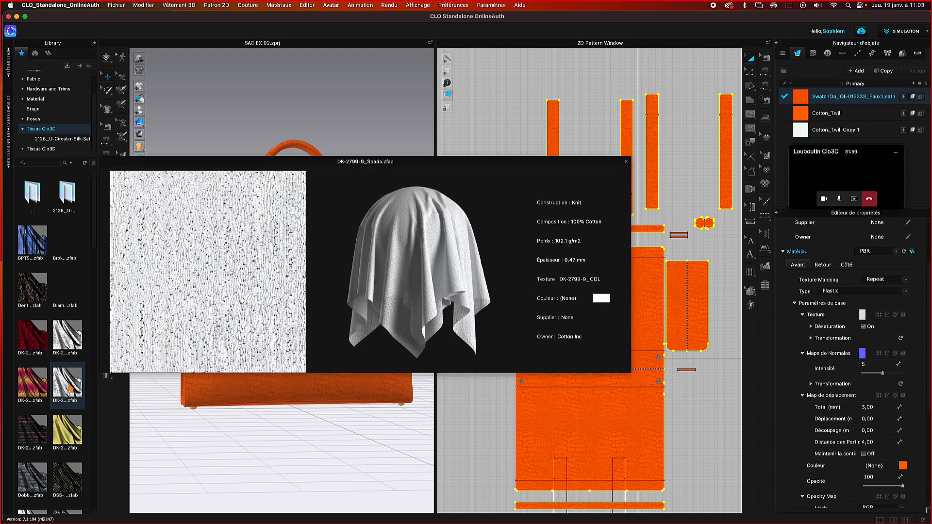
pyautogui.moveTo(35, 434)
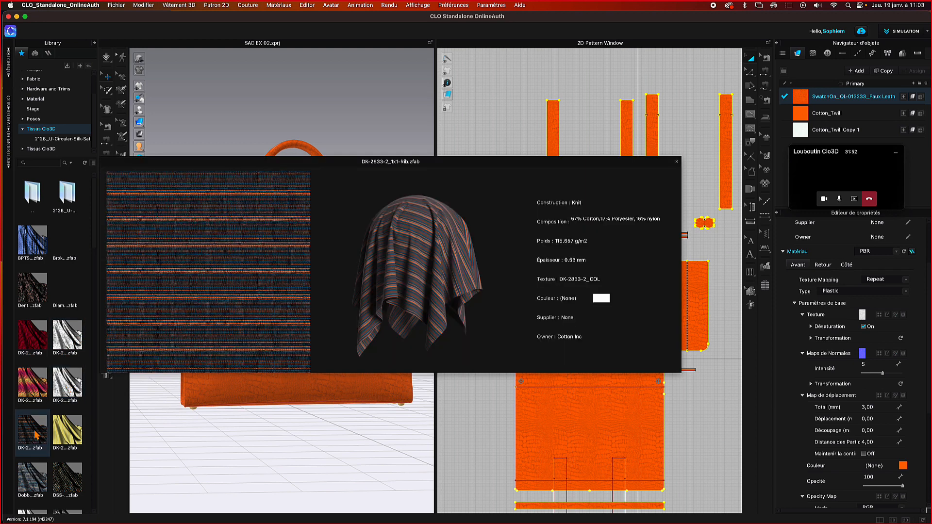
pyautogui.scroll(-10, 36, 434)
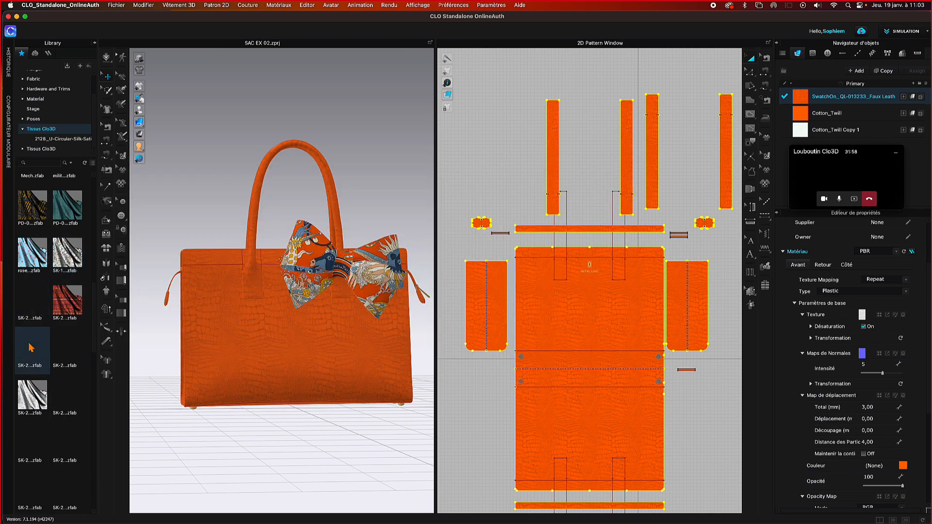
pyautogui.scroll(-3, 57, 408)
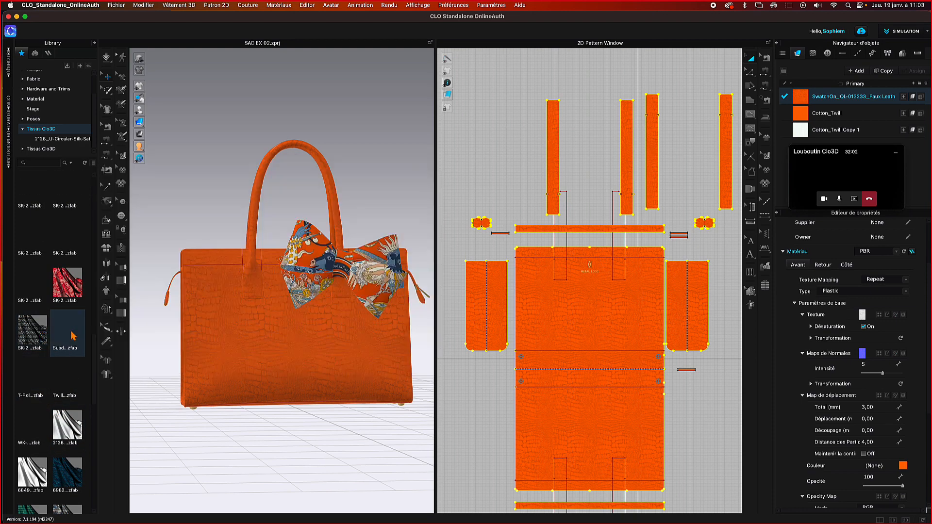
# - Replace the SwatchOn faux leather fabric with SK-2187-1_Jacquard_197gsm from the Tissus Clo3D library folder
pyautogui.moveTo(37, 336)
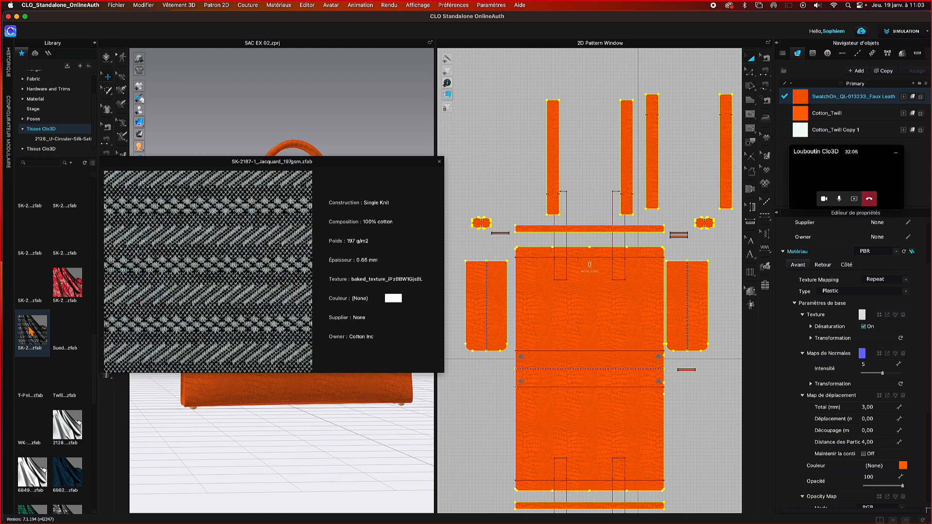
pyautogui.moveTo(30, 330); pyautogui.dragTo(800, 115)
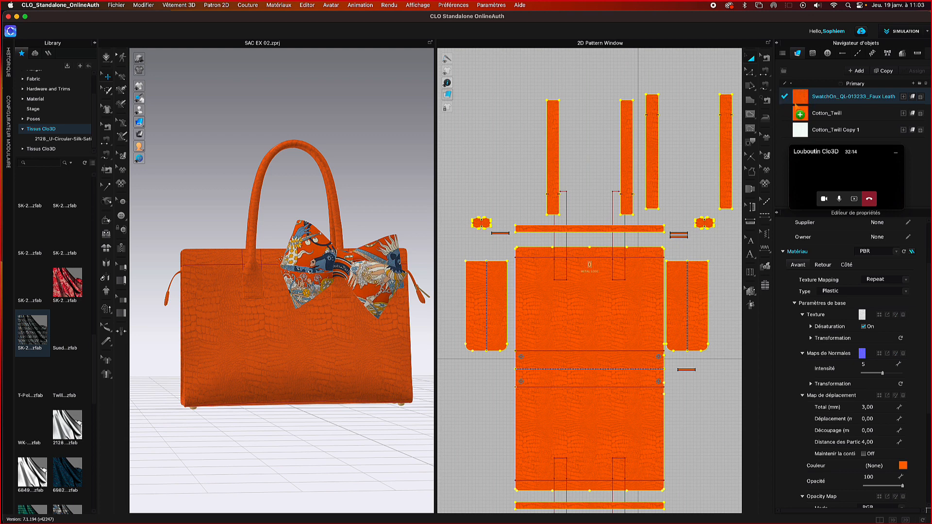
pyautogui.moveTo(794, 104); pyautogui.dragTo(795, 105)
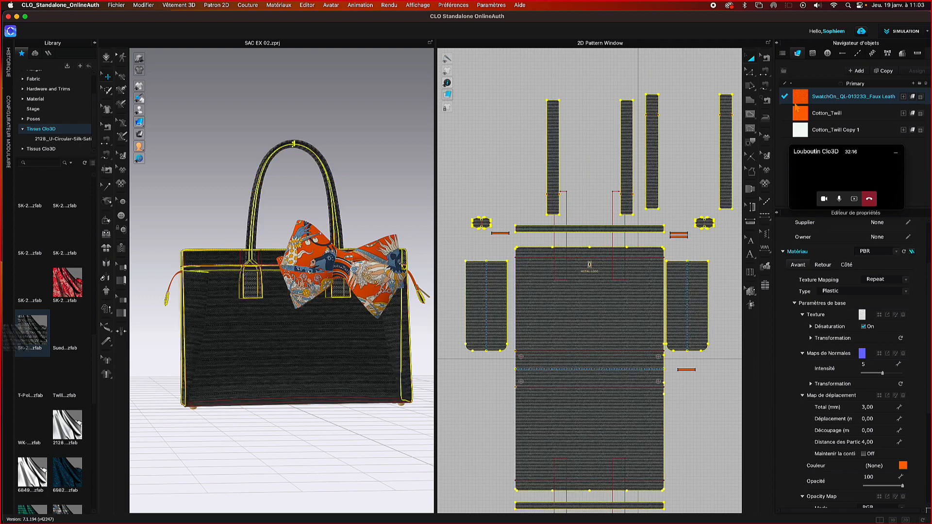
# - Check the jacquard on the 2D pattern pieces, open the file choice for its normal map, and cancel it
pyautogui.scroll(3, 443, 358)
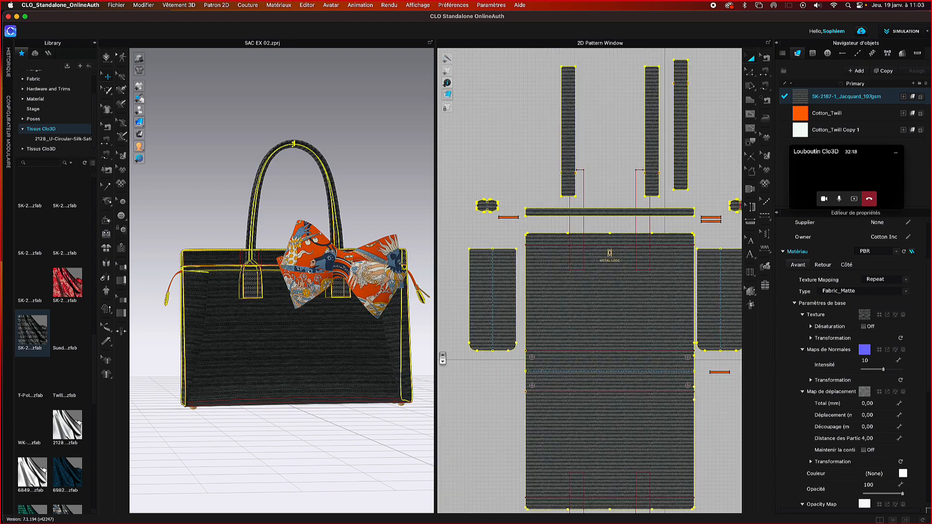
pyautogui.scroll(-3, 494, 388)
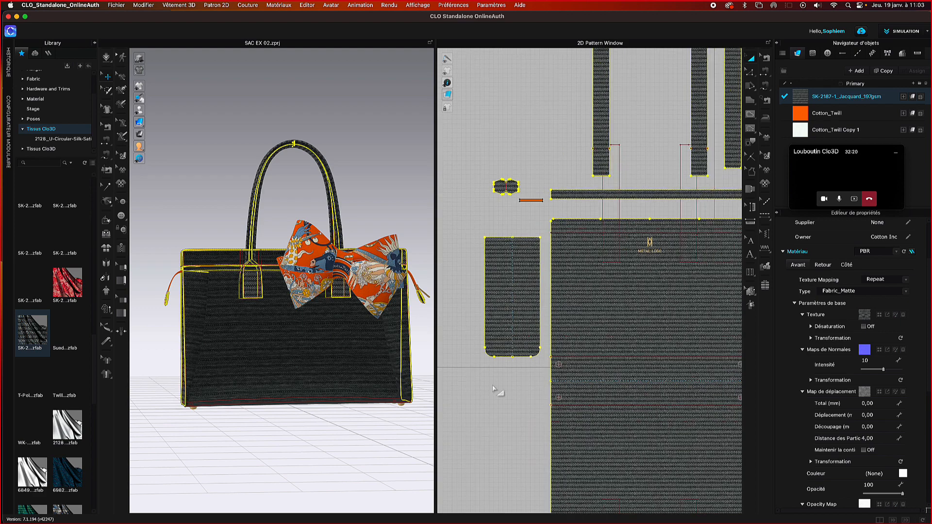
pyautogui.moveTo(469, 414); pyautogui.dragTo(467, 414, button='middle')
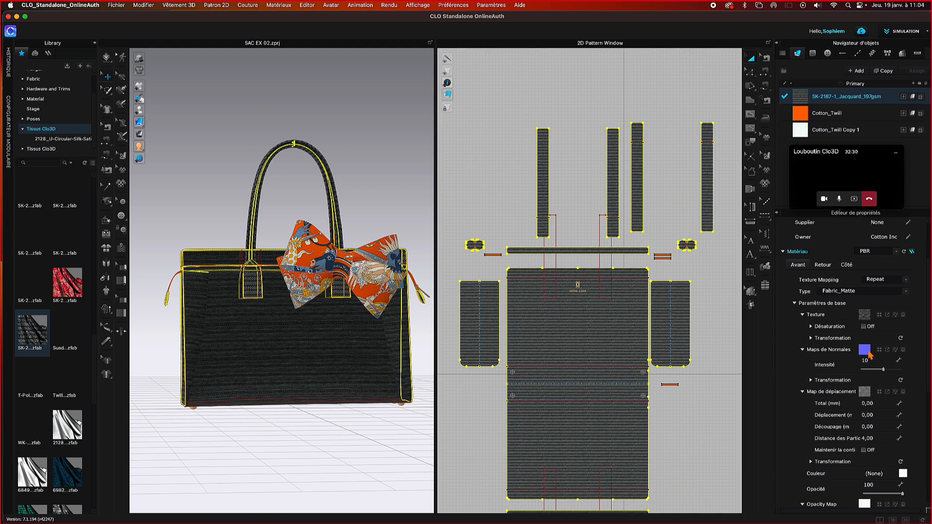
pyautogui.click(867, 352)
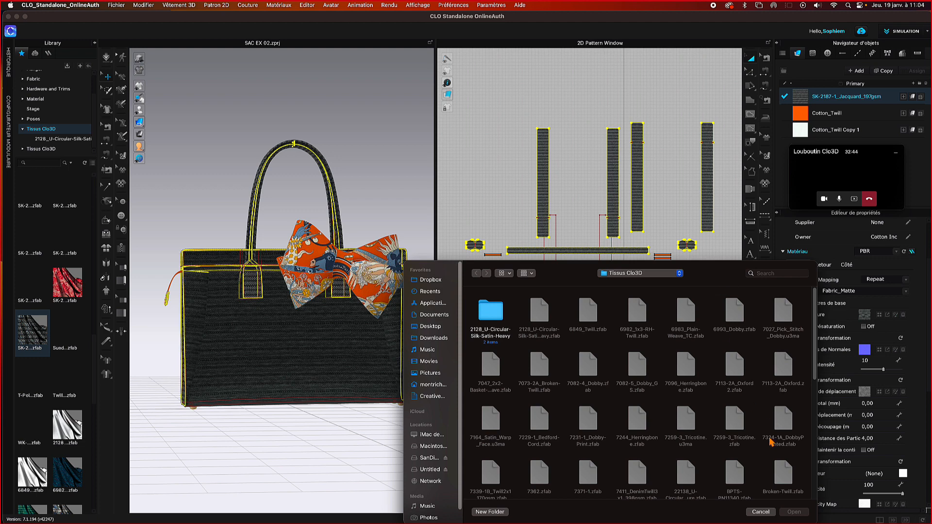
pyautogui.click(766, 513)
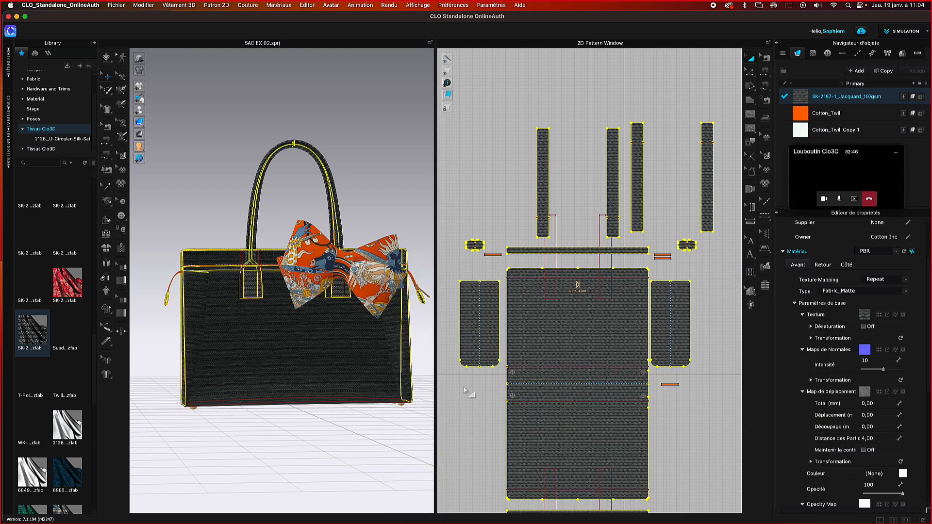
# - Inspect the jacquard weave up close on the 2D pieces and on the bag's side and zipper end in 3D
pyautogui.scroll(8, 478, 393)
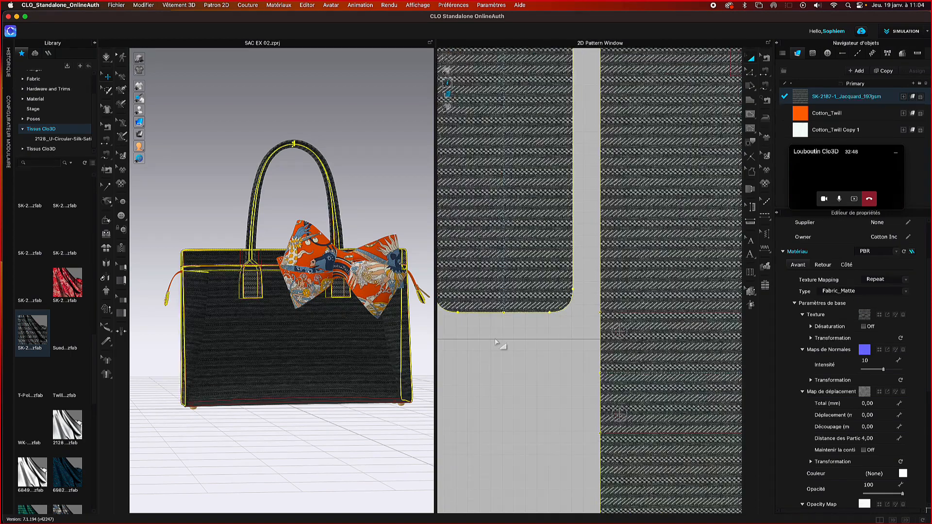
pyautogui.scroll(5, 325, 363)
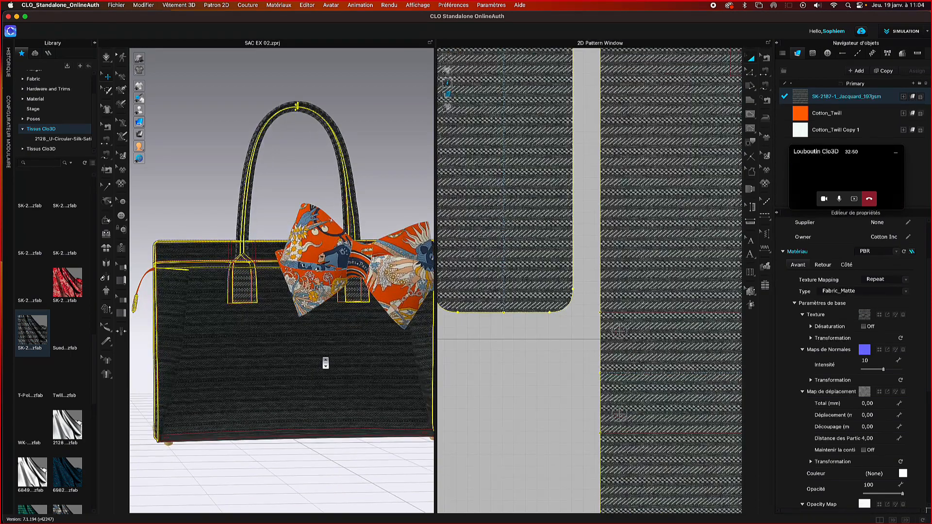
pyautogui.moveTo(283, 379); pyautogui.dragTo(307, 372, button='right')
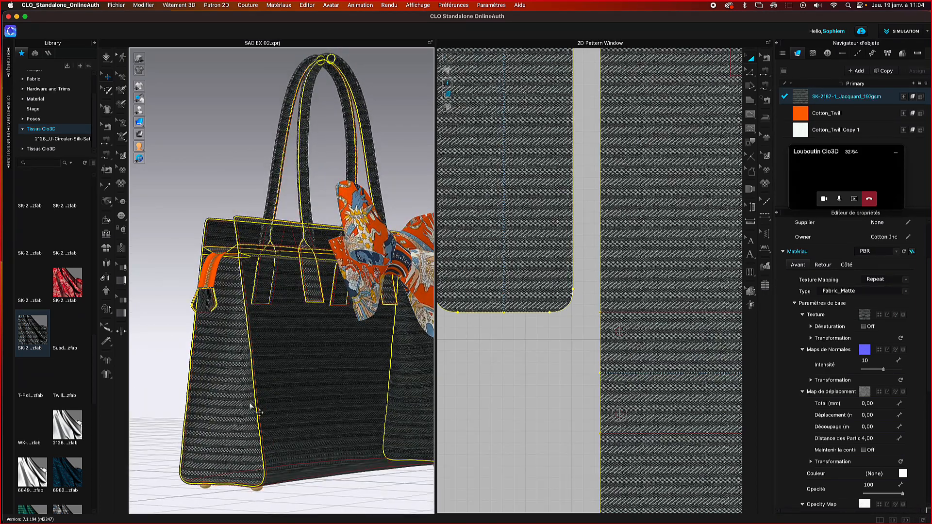
pyautogui.scroll(6, 238, 418)
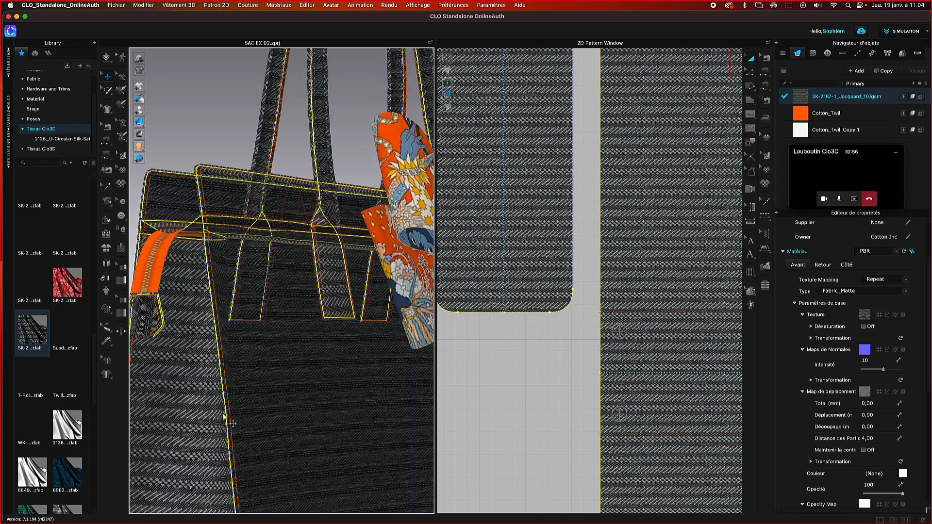
pyautogui.moveTo(219, 424); pyautogui.dragTo(311, 412, button='right')
pyautogui.scroll(5, 301, 416)
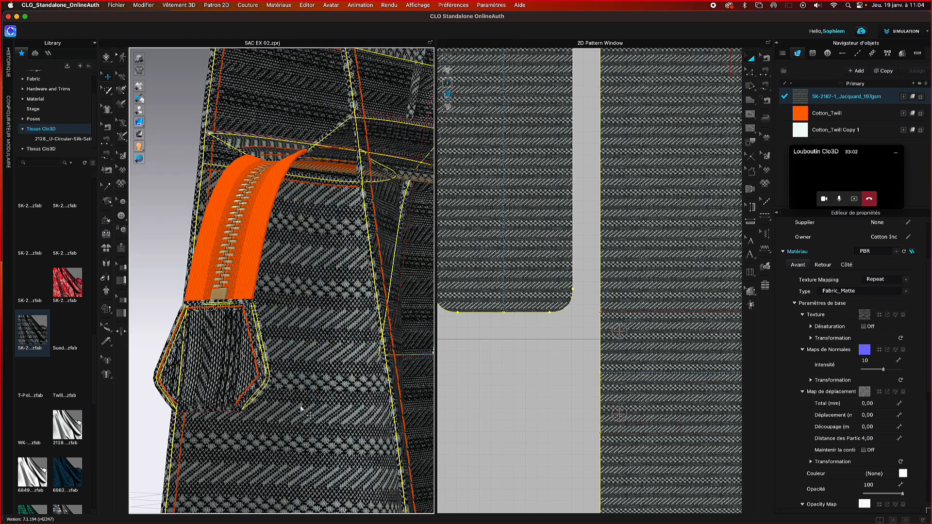
# - Check how the jacquard looks on the whole handbag in the 3D view
pyautogui.scroll(-5, 306, 422)
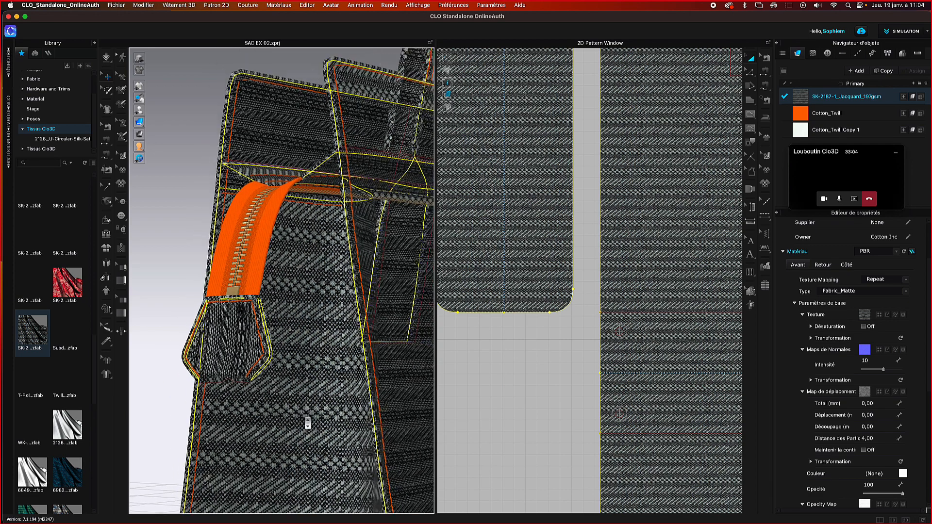
pyautogui.scroll(-8, 306, 426)
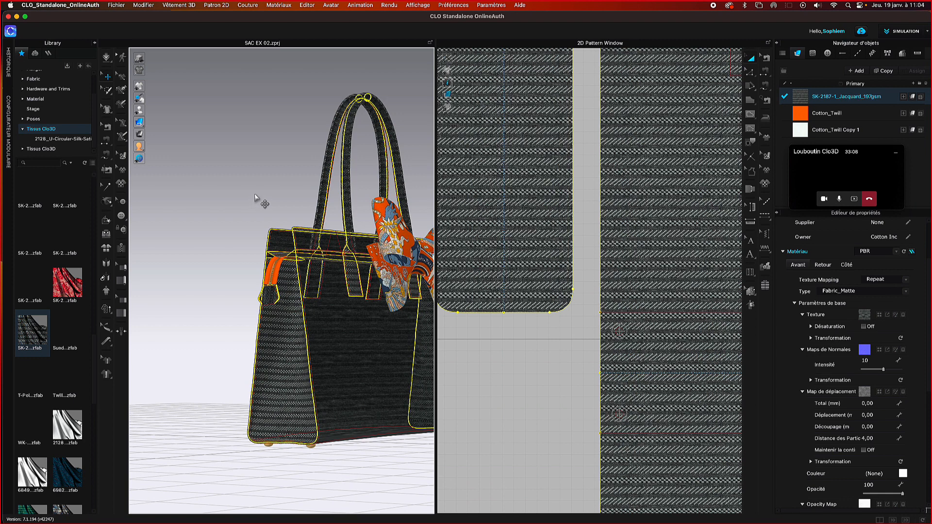
pyautogui.moveTo(260, 202); pyautogui.dragTo(203, 195, button='middle')
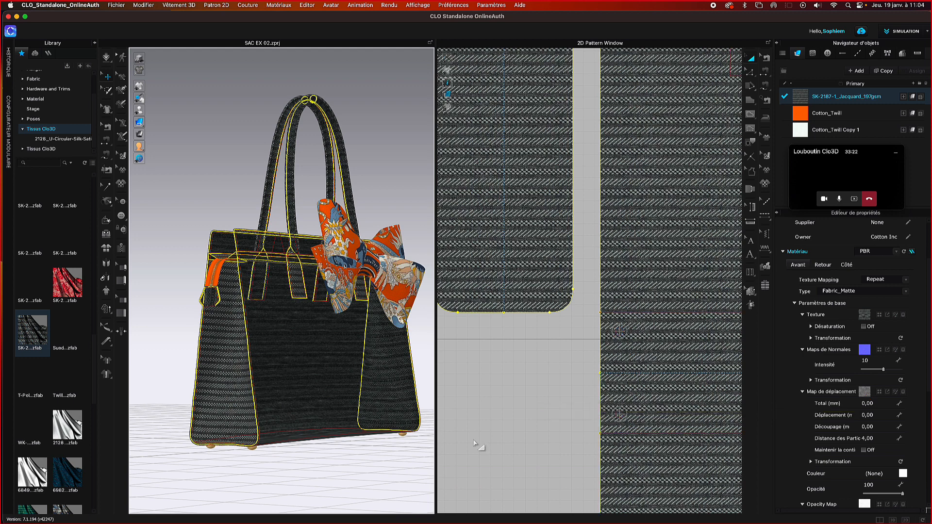
# - Add a second macOS desktop and switch to Google Chrome
pyautogui.hotkey('ctrl', 'Up')
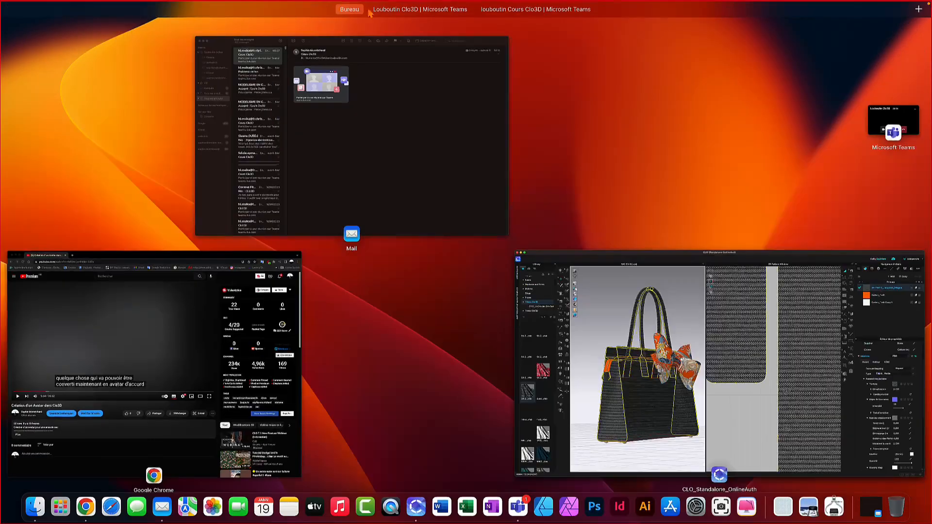
pyautogui.click(919, 34)
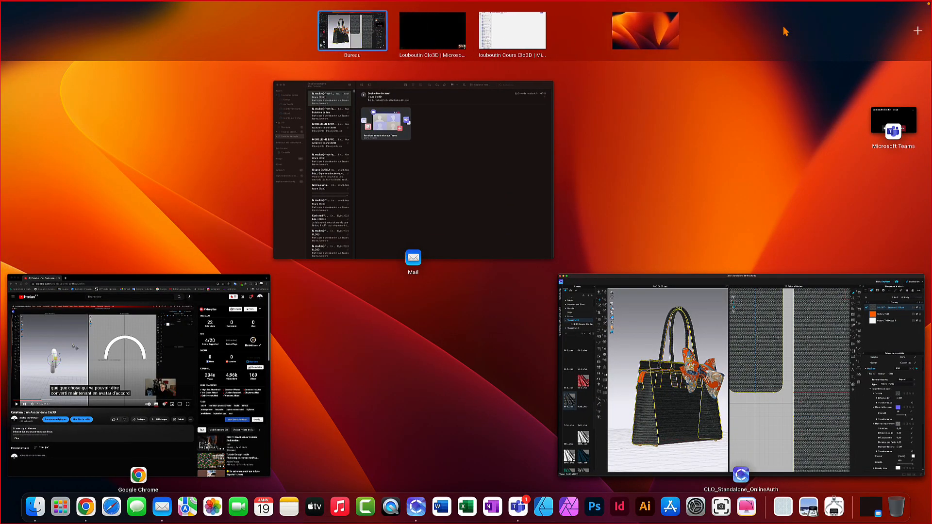
pyautogui.click(571, 31)
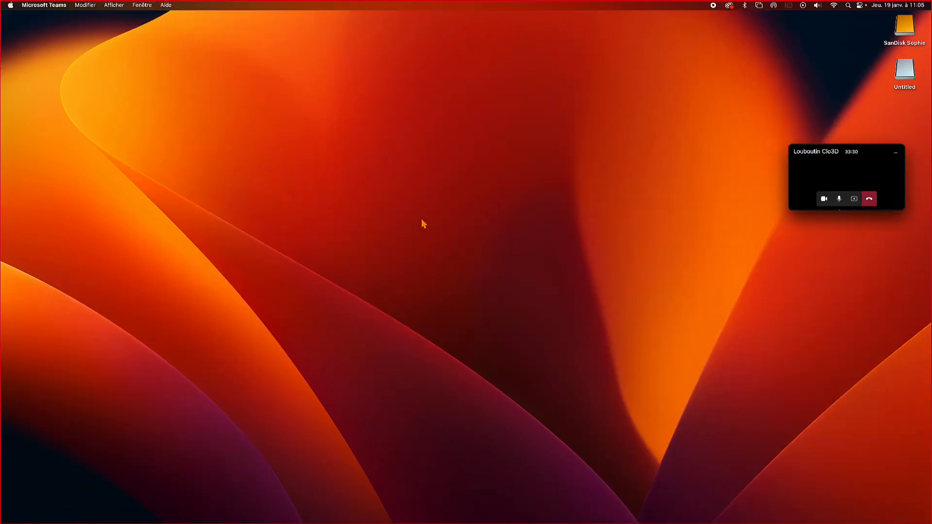
pyautogui.moveTo(50, 501)
pyautogui.click(84, 513)
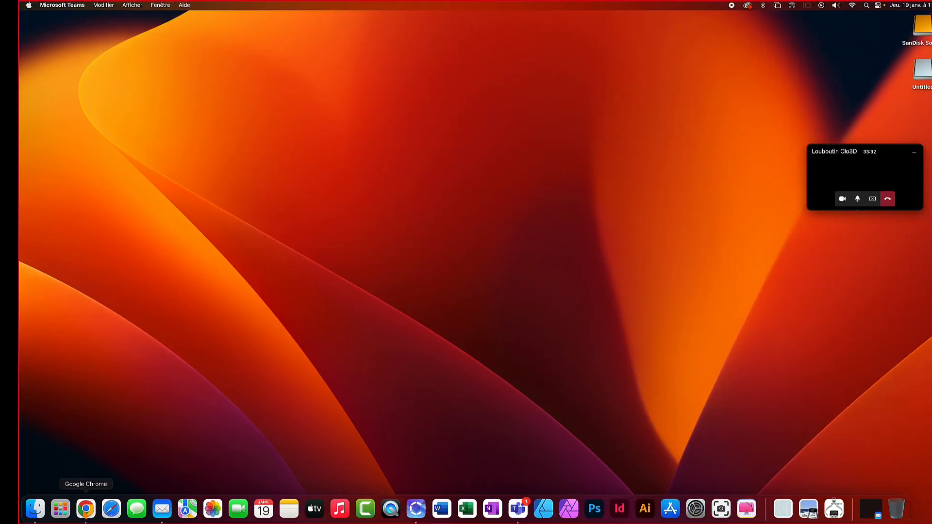
# - Search Google in a new tab for normal map online and open the NormalMap-Online site
pyautogui.click(178, 21)
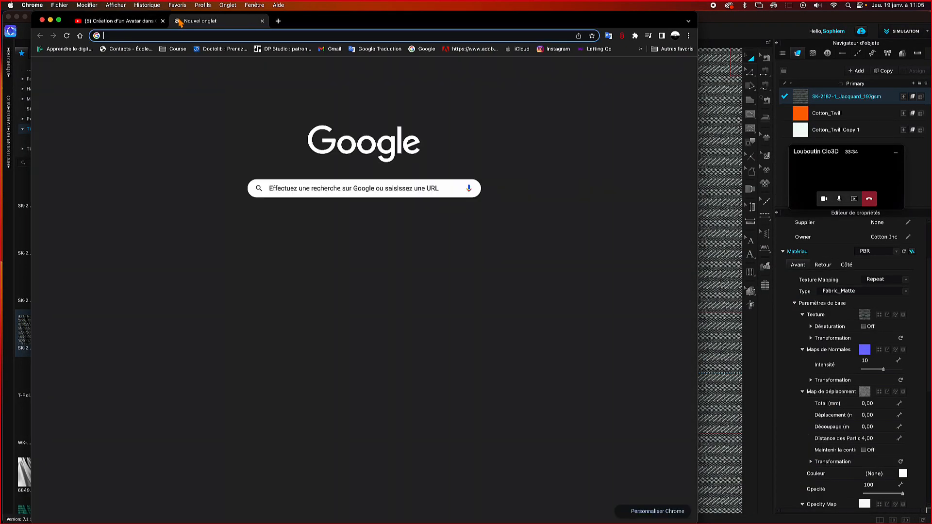
pyautogui.click(296, 191)
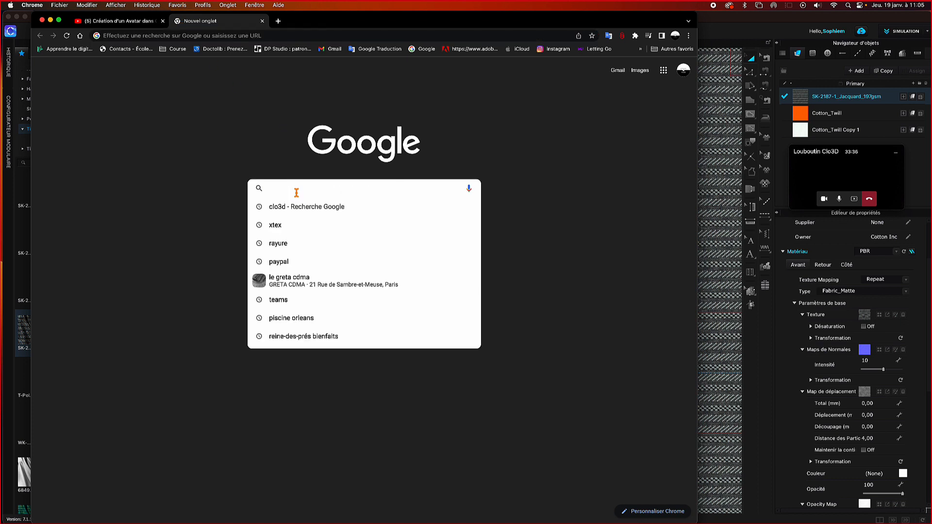
pyautogui.write('N')
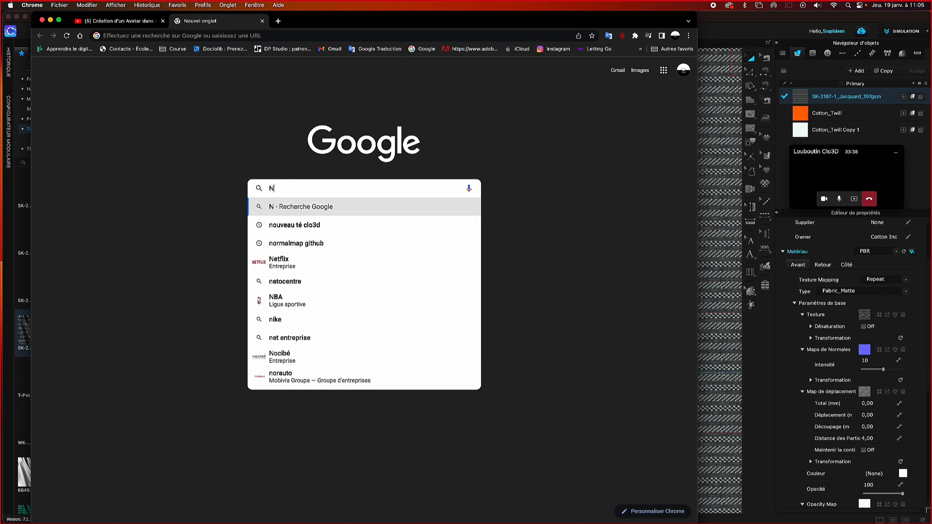
pyautogui.write('ormal')
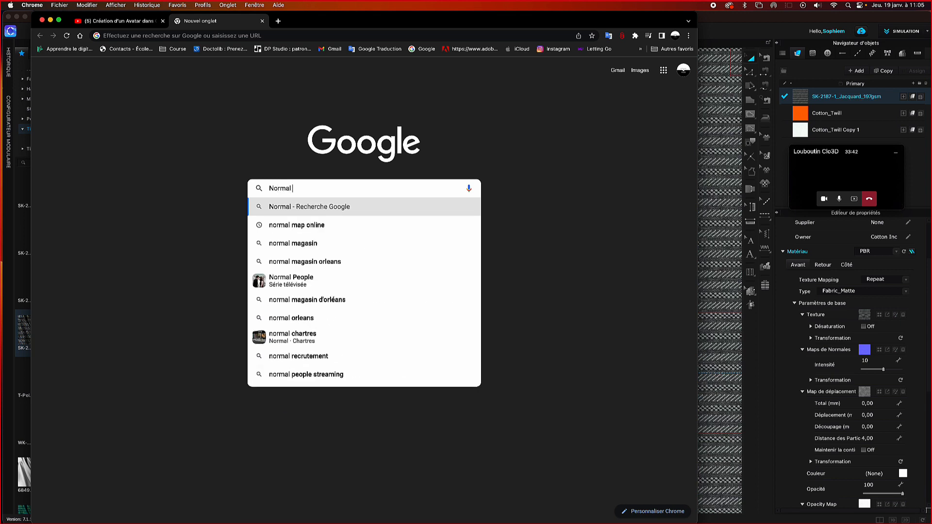
pyautogui.click(305, 228)
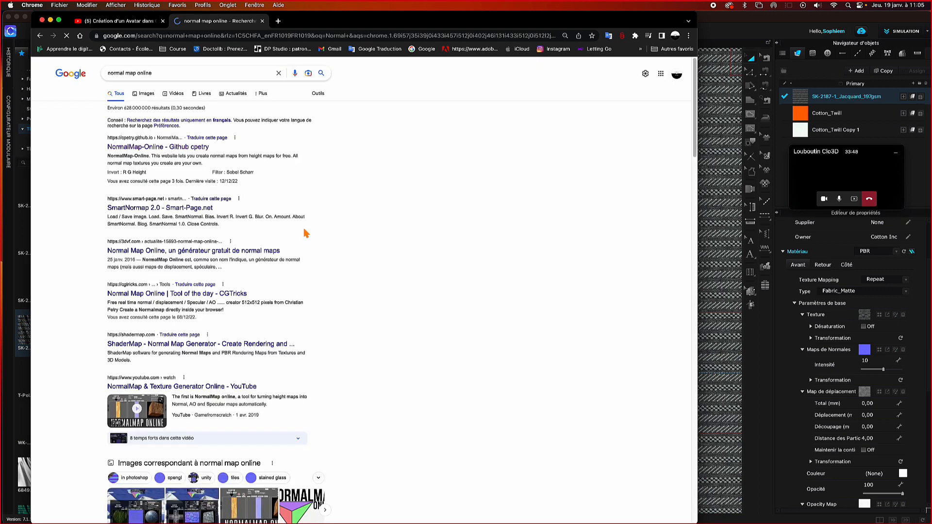
pyautogui.click(150, 148)
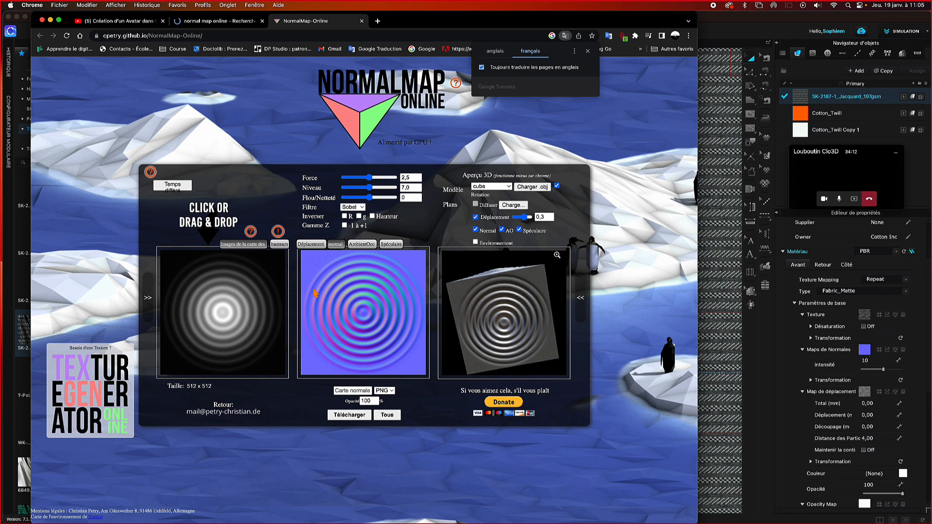
pyautogui.click(346, 417)
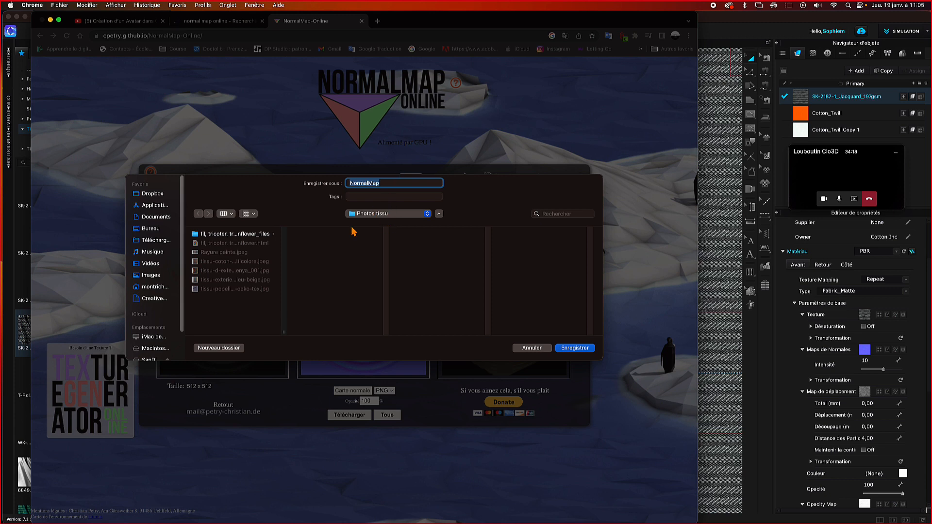
pyautogui.click(220, 235)
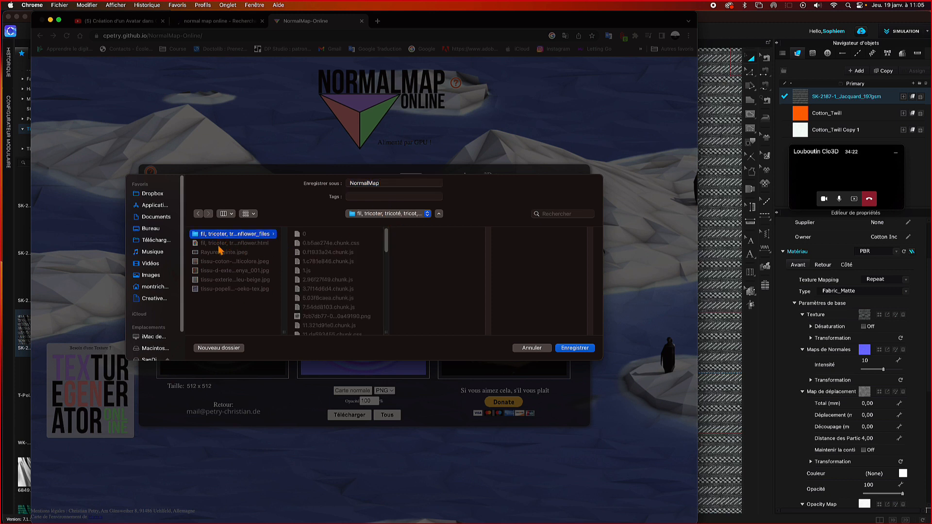
pyautogui.click(382, 214)
pyautogui.click(381, 226)
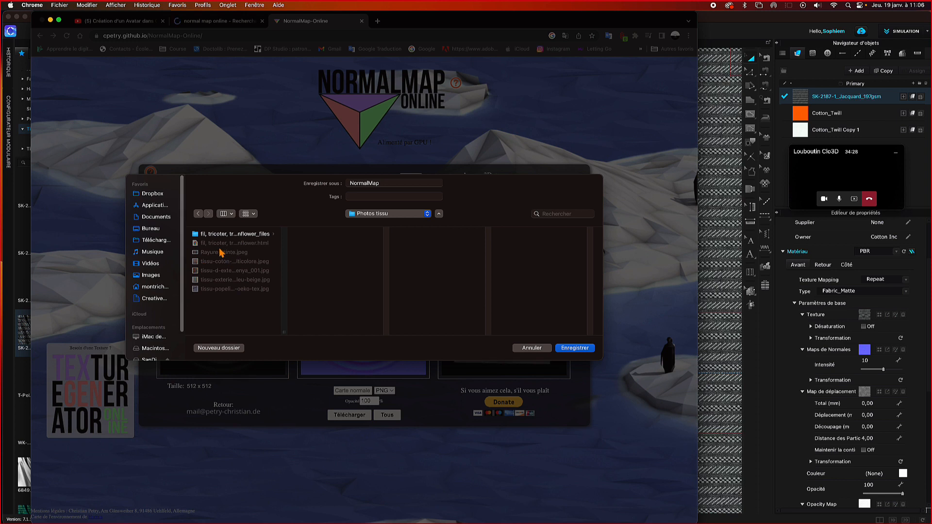
pyautogui.click(210, 253)
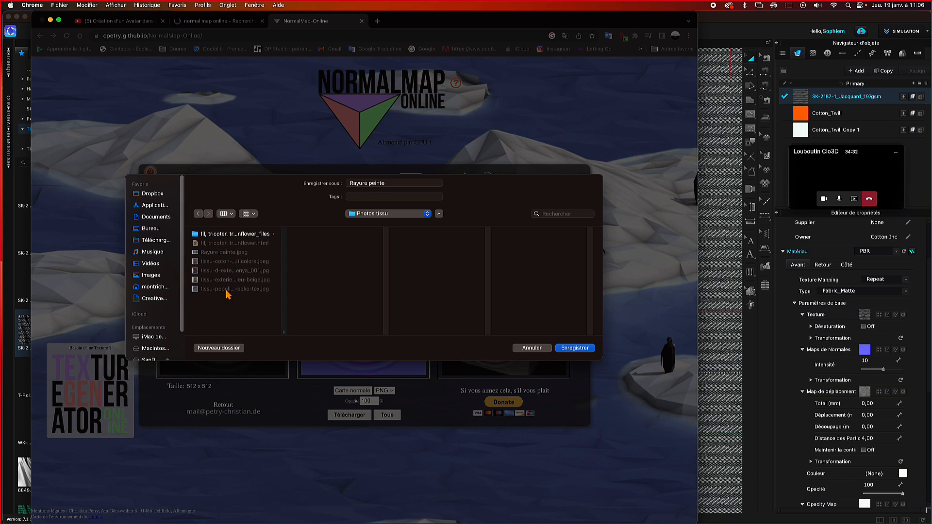
pyautogui.click(262, 234)
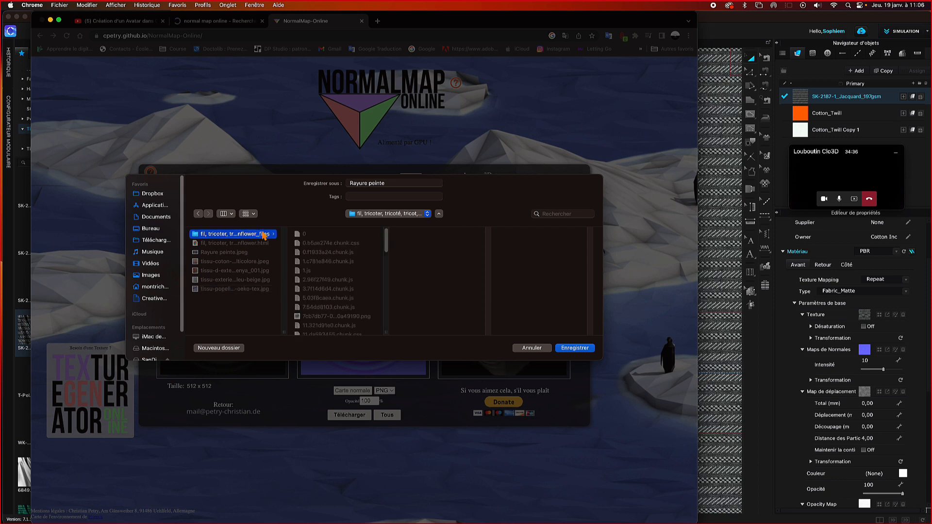
pyautogui.click(375, 216)
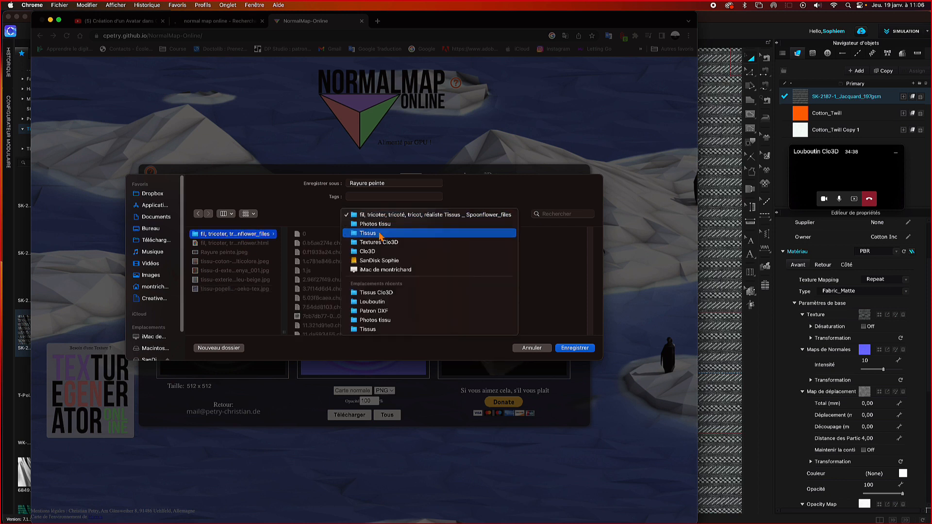
pyautogui.click(378, 224)
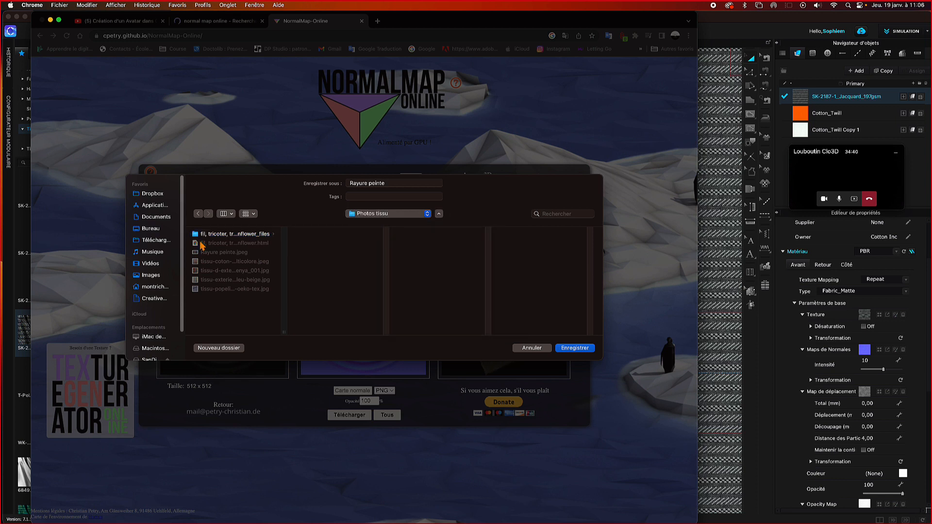
pyautogui.click(381, 216)
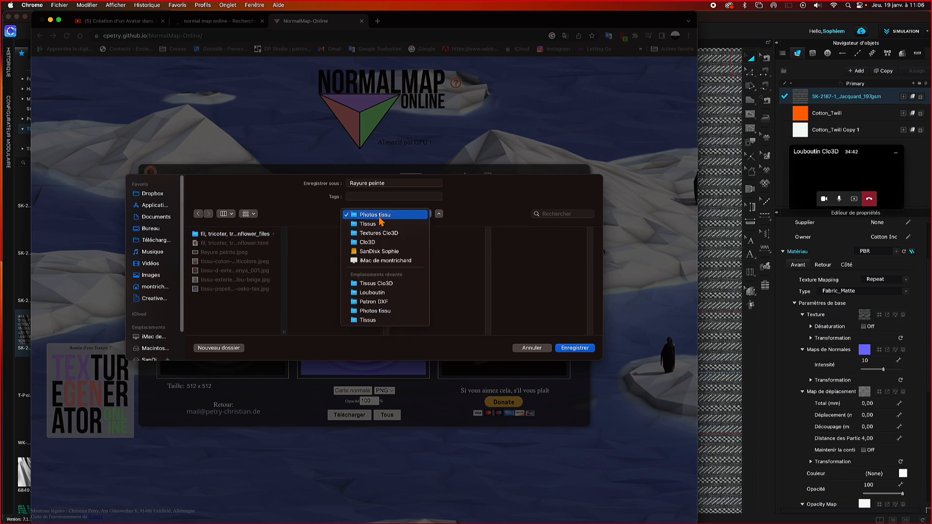
pyautogui.click(379, 217)
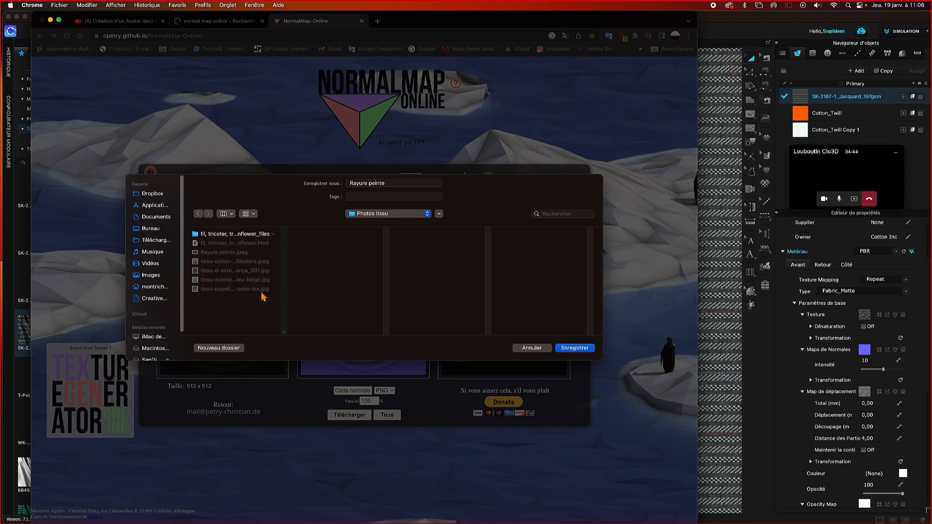
pyautogui.scroll(-1, 153, 353)
pyautogui.click(151, 350)
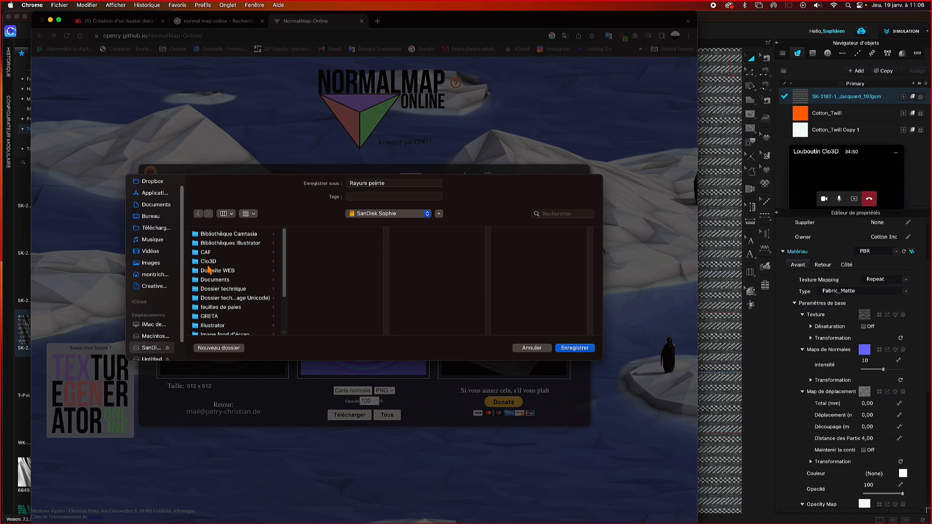
pyautogui.click(207, 263)
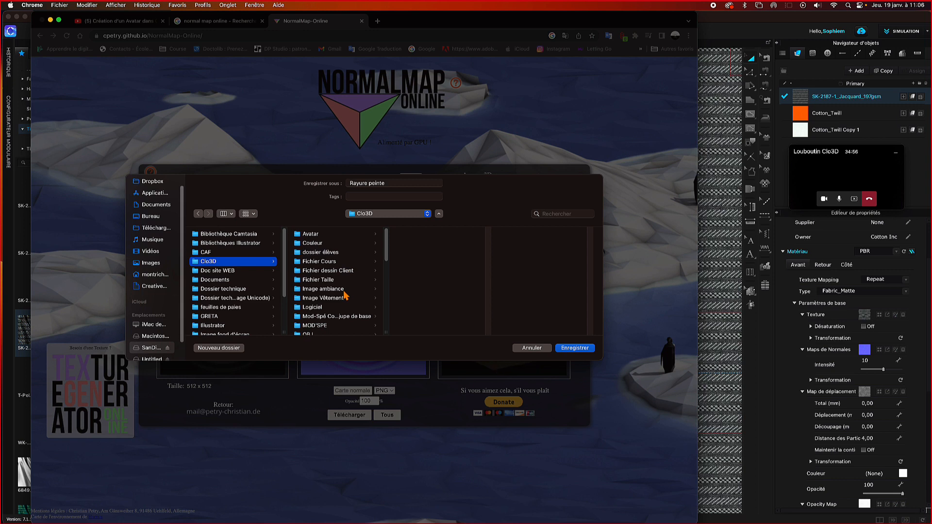
pyautogui.scroll(-1, 346, 295)
pyautogui.scroll(-5, 345, 294)
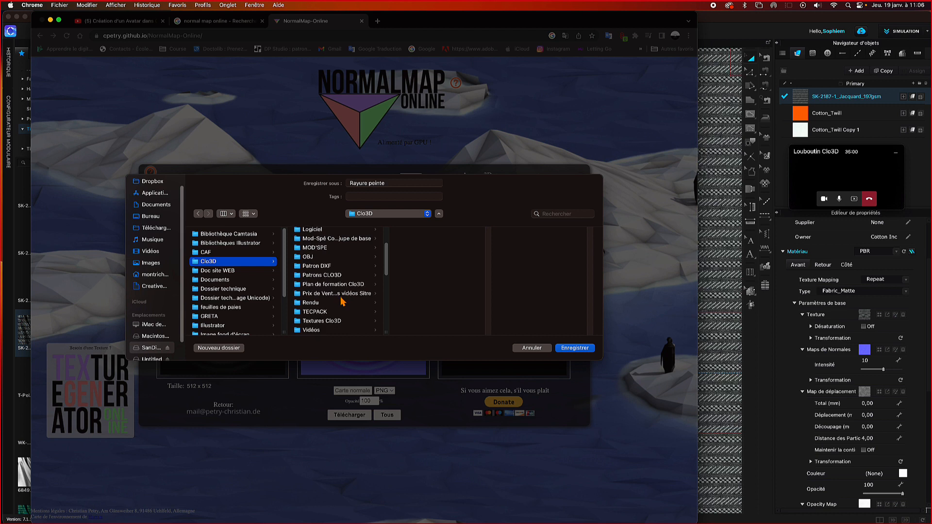
pyautogui.click(332, 322)
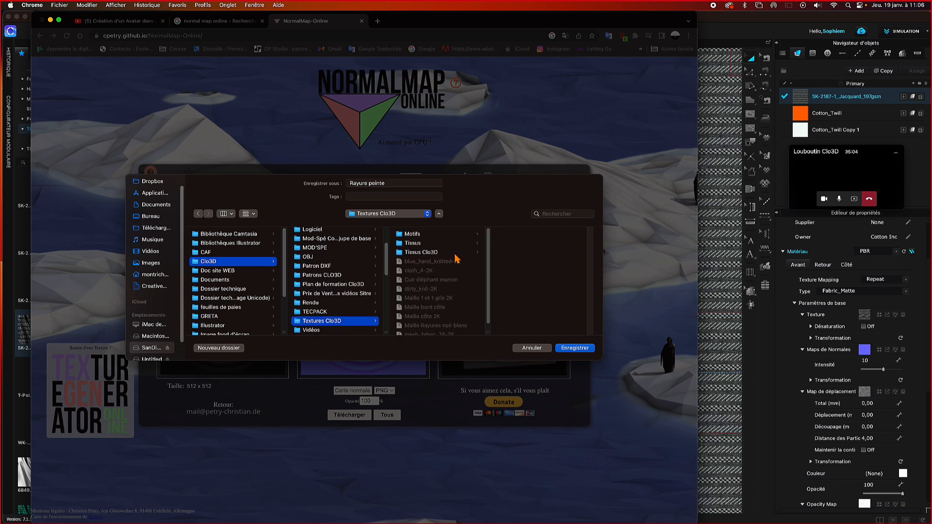
pyautogui.scroll(-1, 456, 257)
pyautogui.scroll(1, 458, 259)
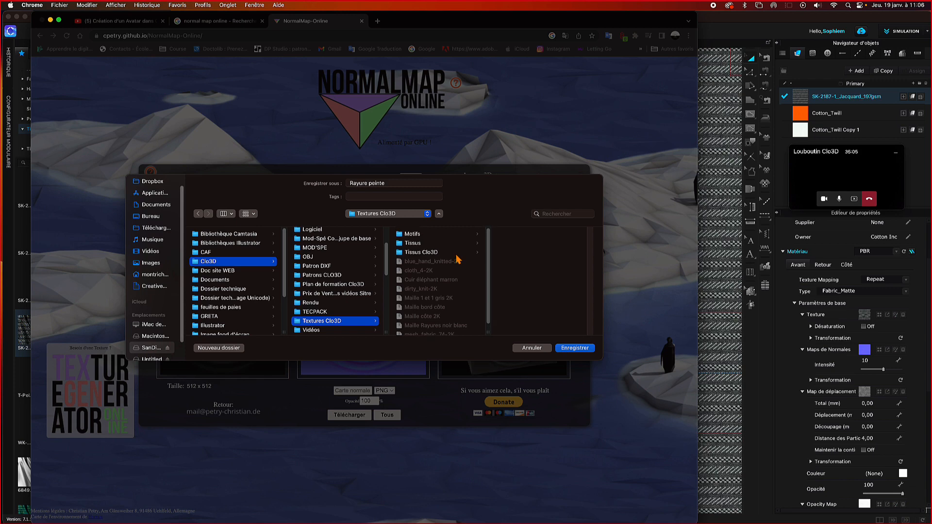
pyautogui.click(425, 245)
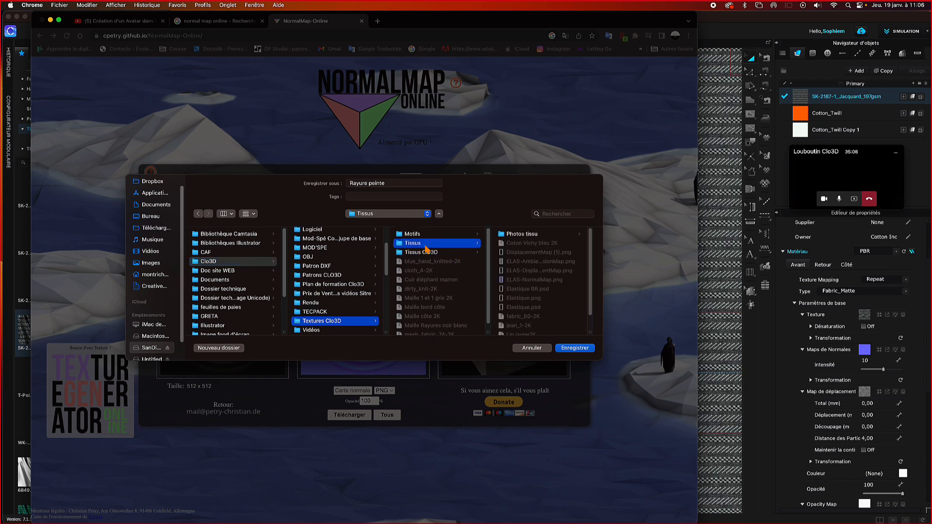
pyautogui.click(511, 235)
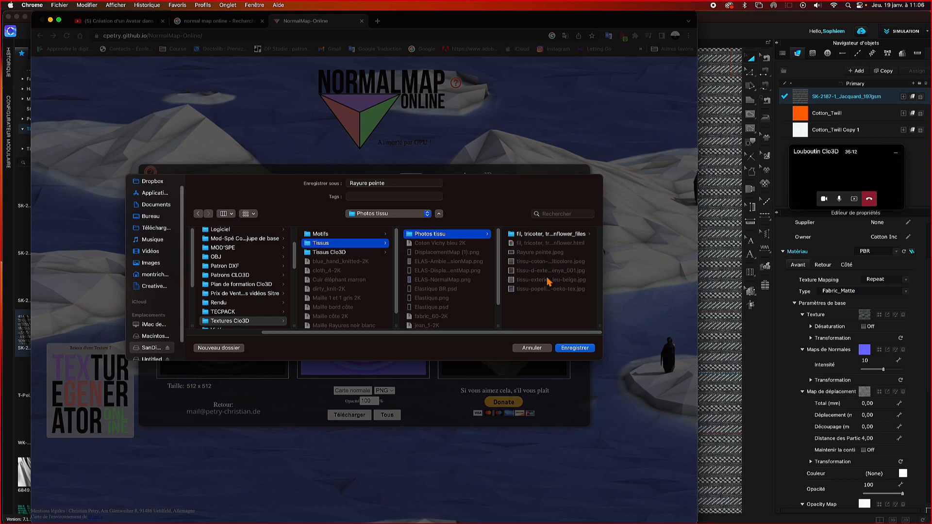
pyautogui.click(512, 271)
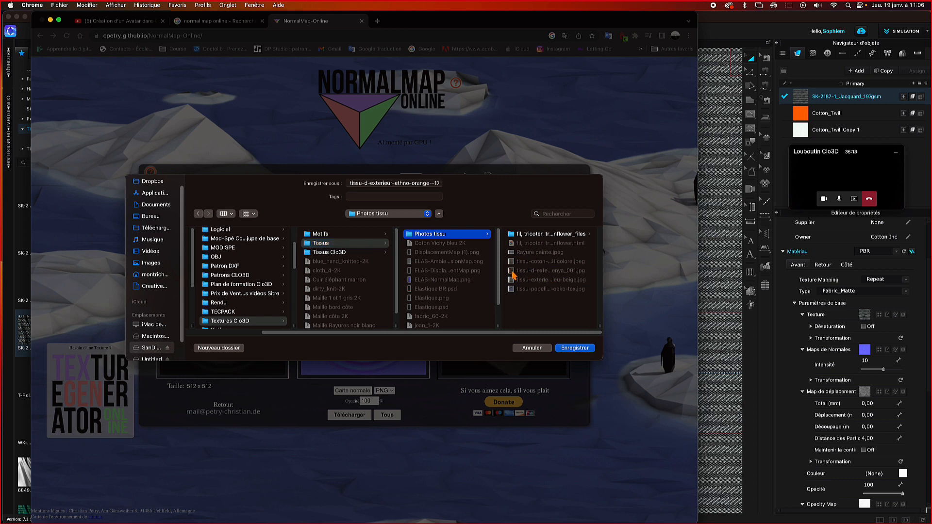
pyautogui.click(554, 252)
pyautogui.click(560, 234)
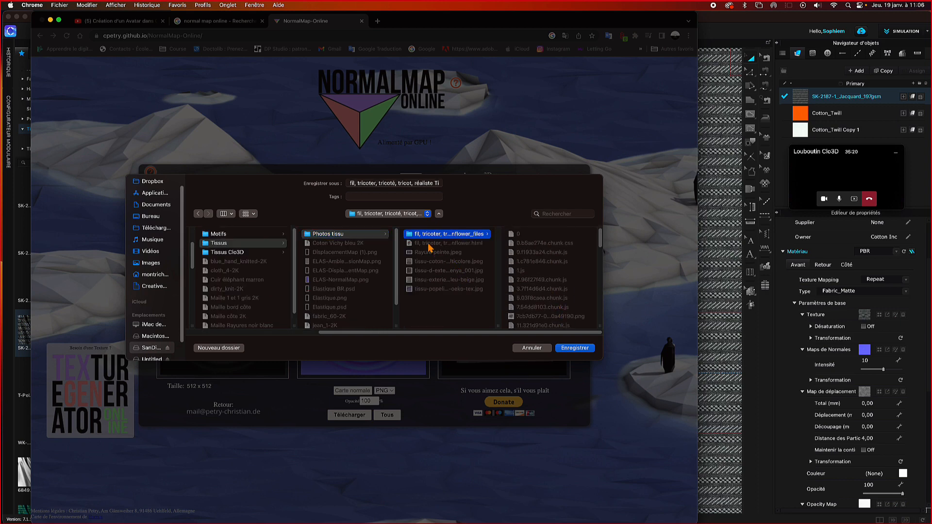
pyautogui.click(532, 348)
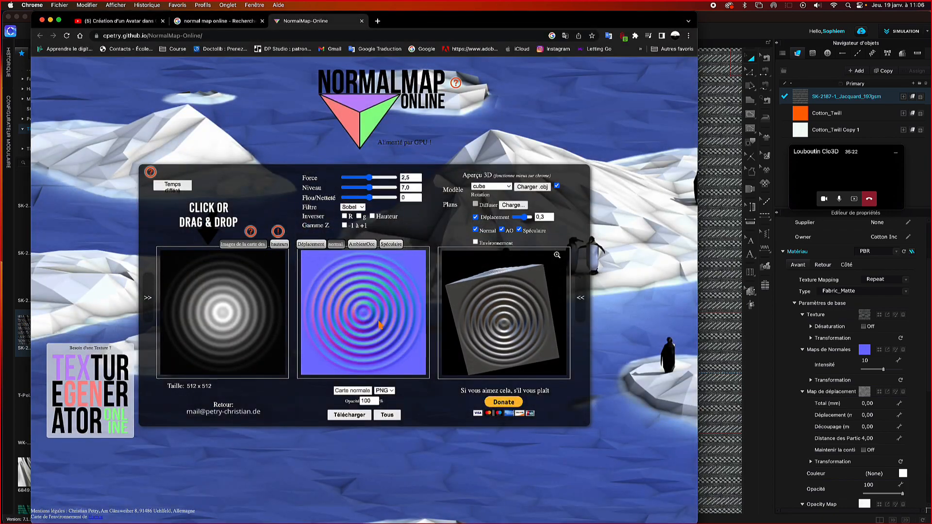
# - Search Google in a new tab for "tissu rayé bleu et blanc" and show the image results
pyautogui.hotkey('ctrl', 'Up')
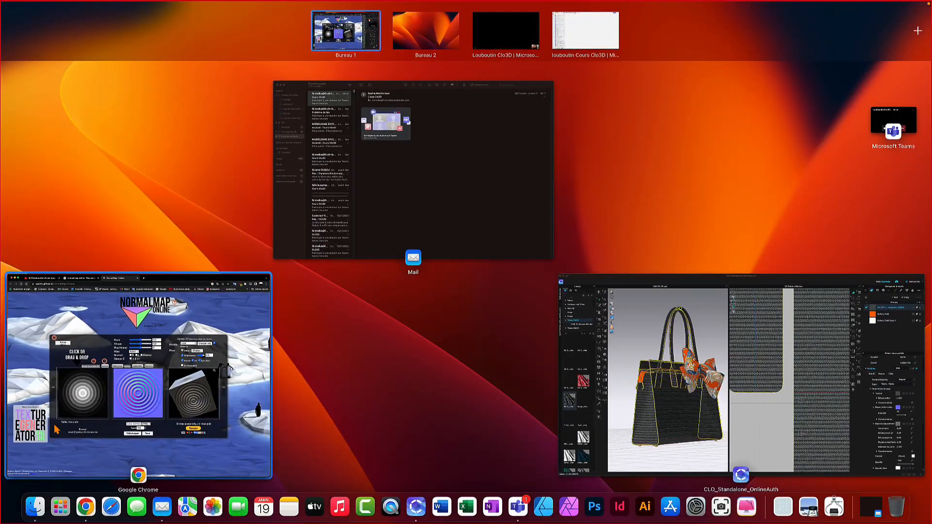
pyautogui.click(139, 374)
pyautogui.click(380, 22)
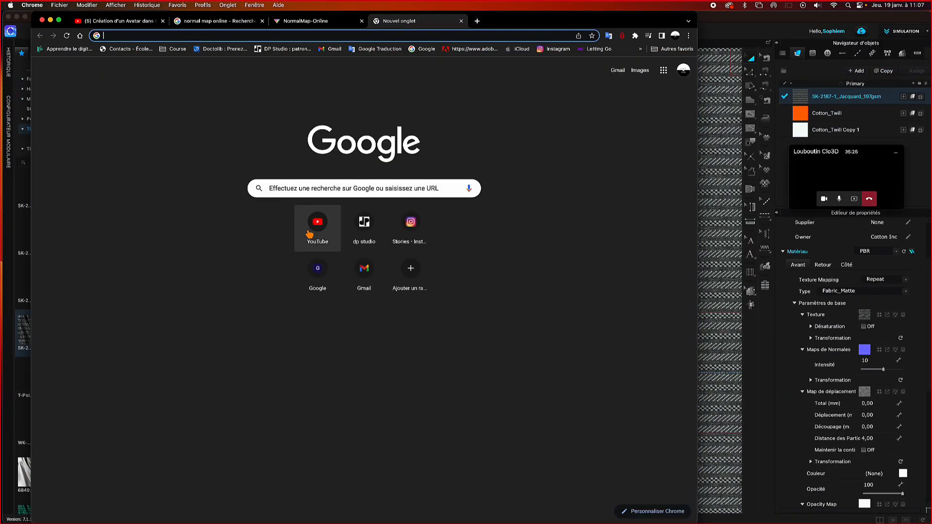
pyautogui.click(306, 194)
pyautogui.write('T')
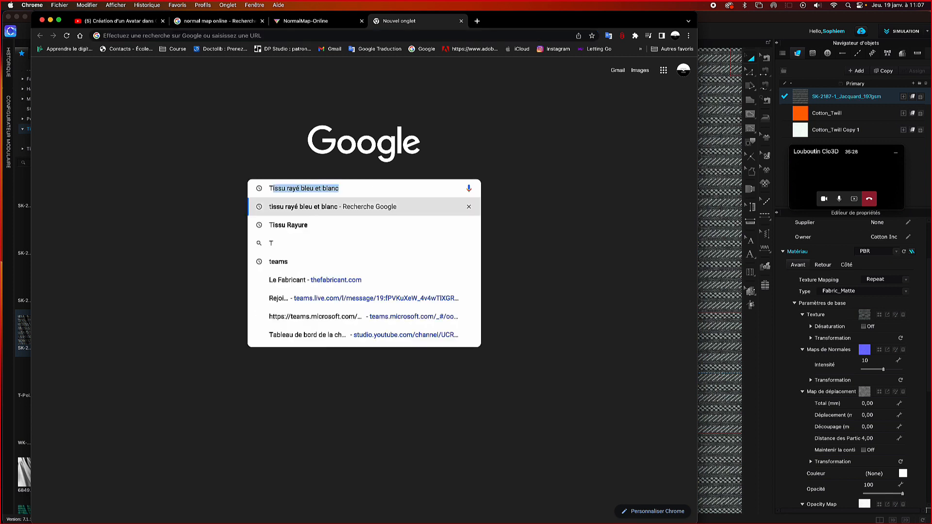
pyautogui.write('iss')
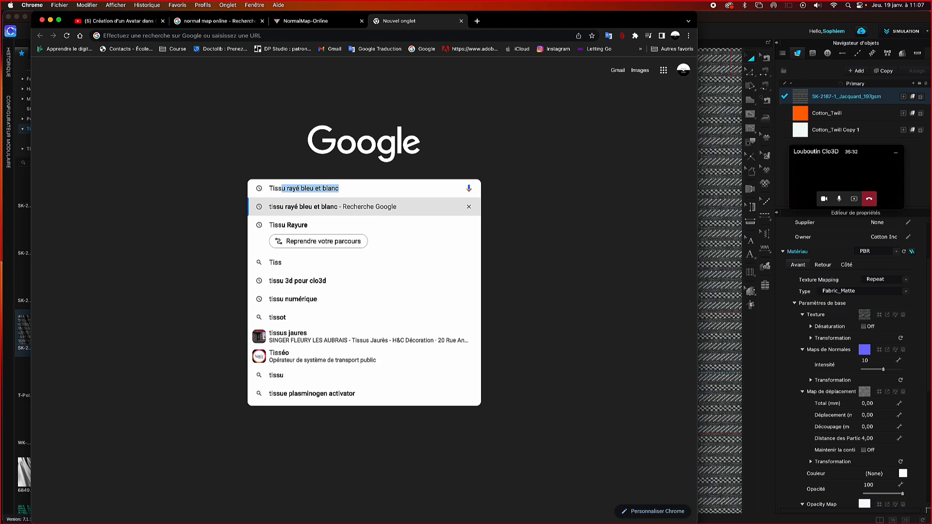
pyautogui.press('Return')
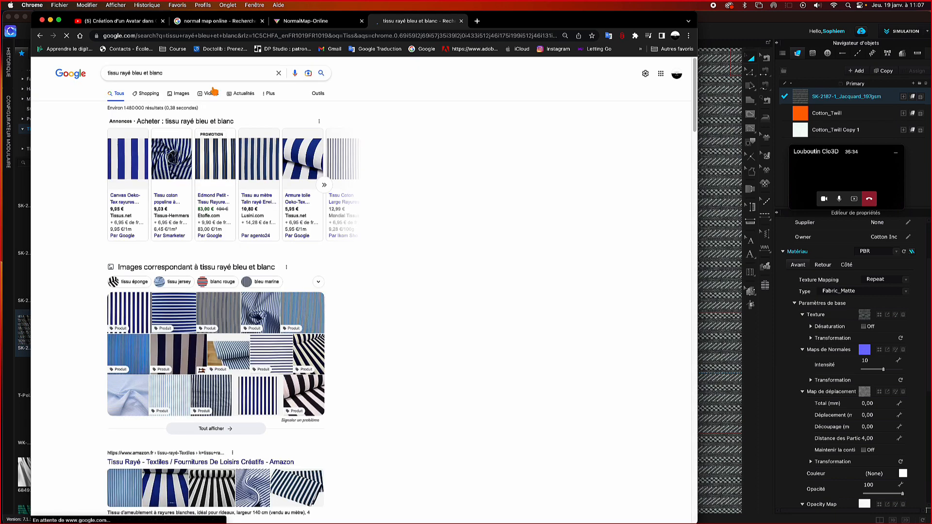
pyautogui.click(181, 94)
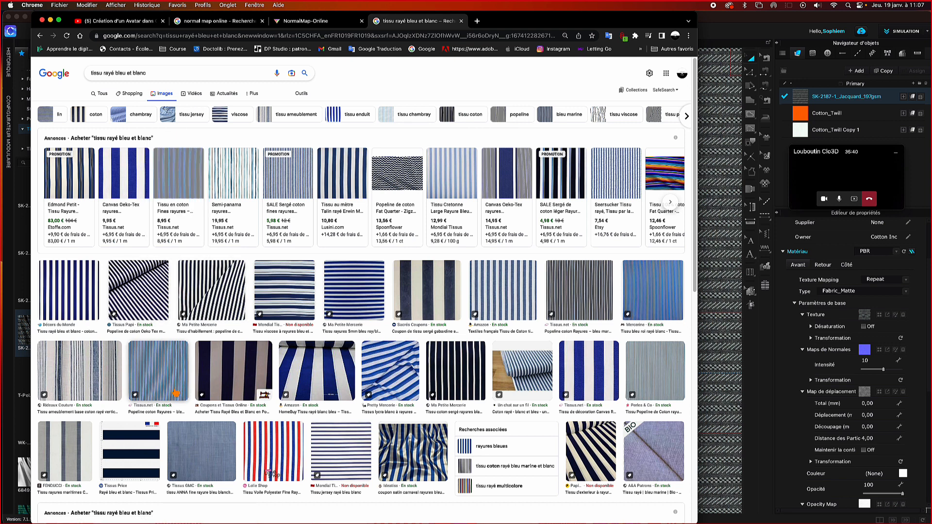
# - Save the blue, beige and red Hopwell Stripe fabric image from the results to the Photos tissu folder
pyautogui.click(157, 388)
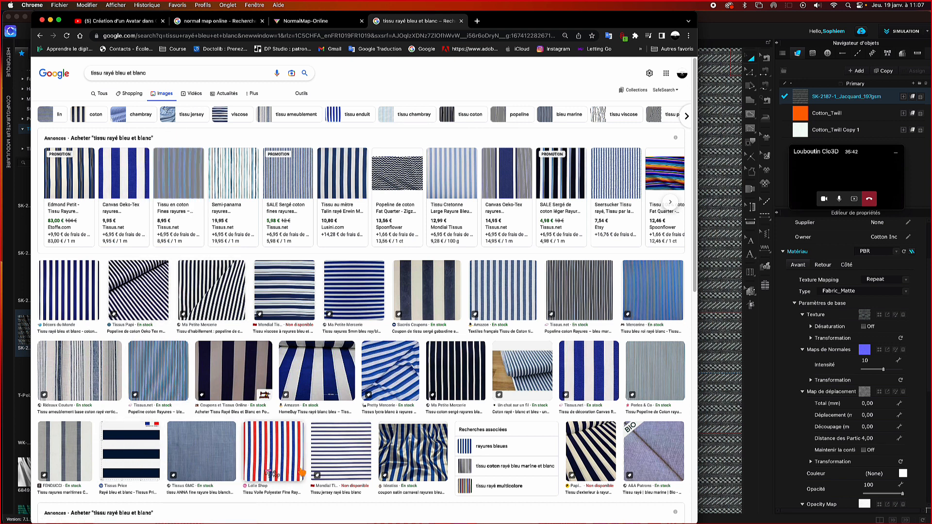
pyautogui.scroll(-3, 304, 470)
pyautogui.scroll(-10, 304, 470)
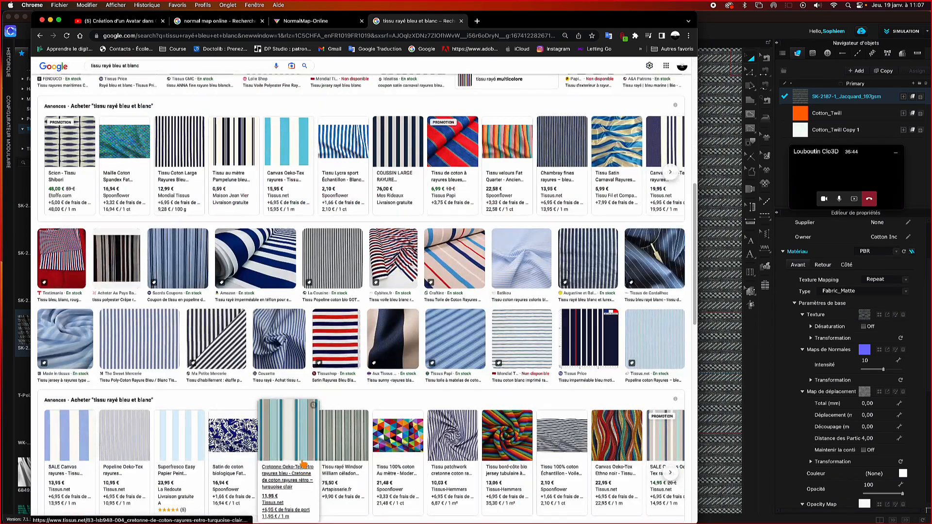
pyautogui.scroll(-10, 297, 447)
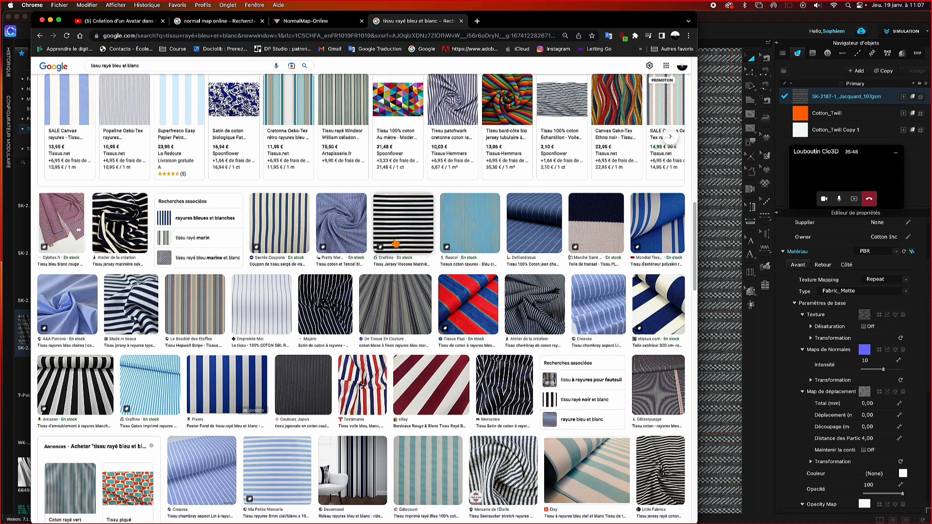
pyautogui.click(203, 308)
pyautogui.rightClick(517, 239)
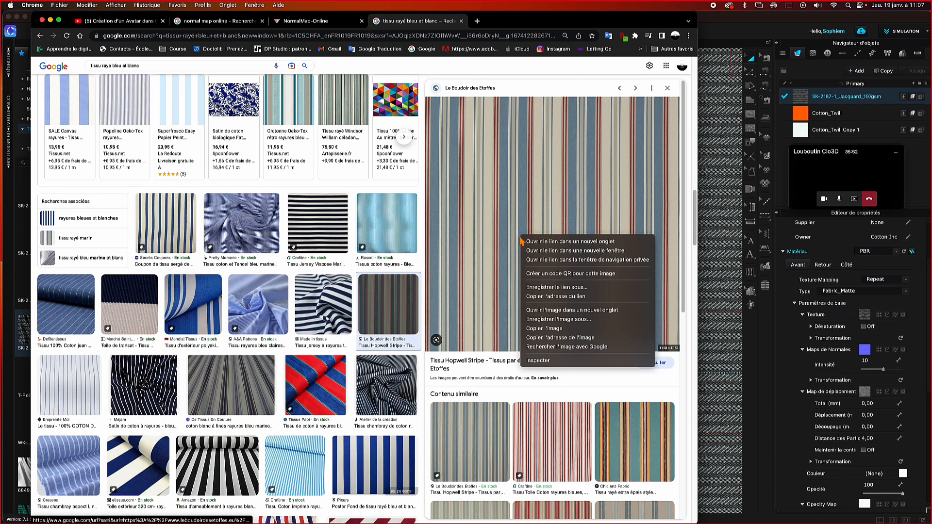
pyautogui.click(567, 329)
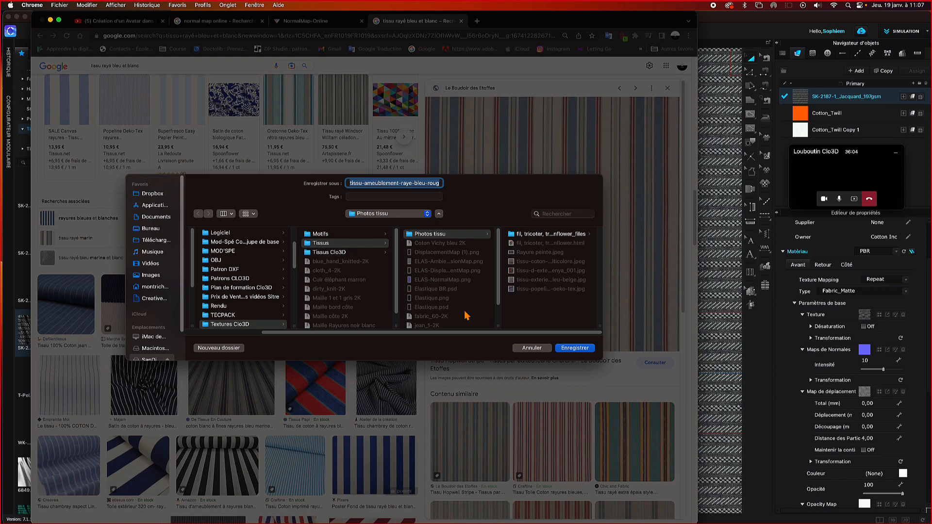
pyautogui.click(575, 350)
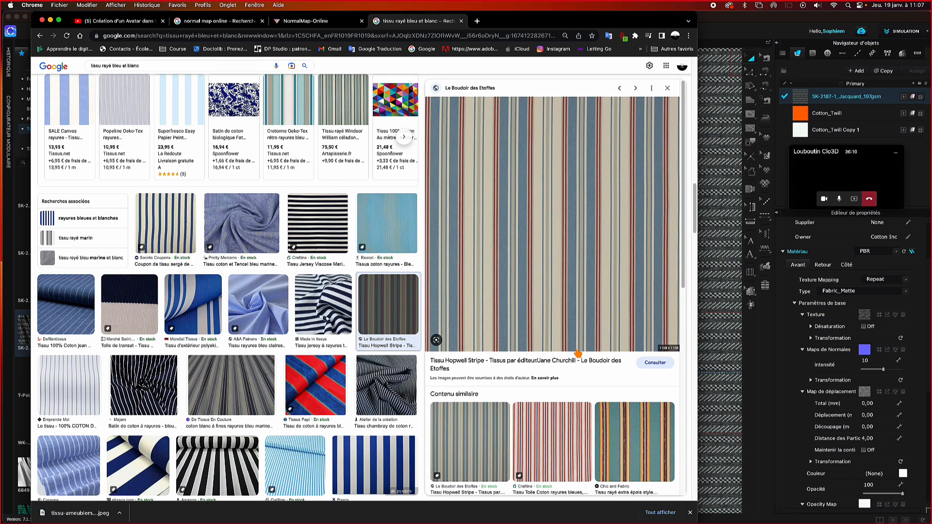
# - Return to the open NormalMap-Online page
pyautogui.hotkey('ctrl', 'Up')
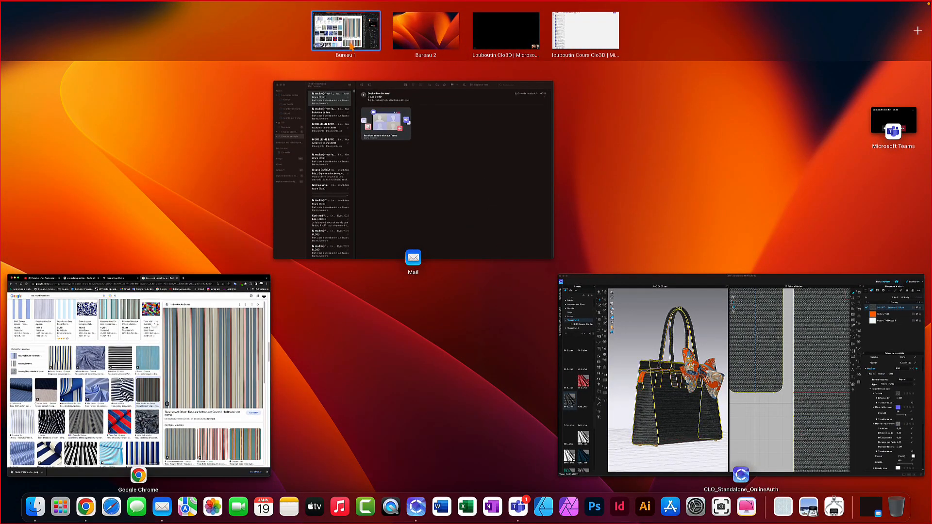
pyautogui.click(374, 49)
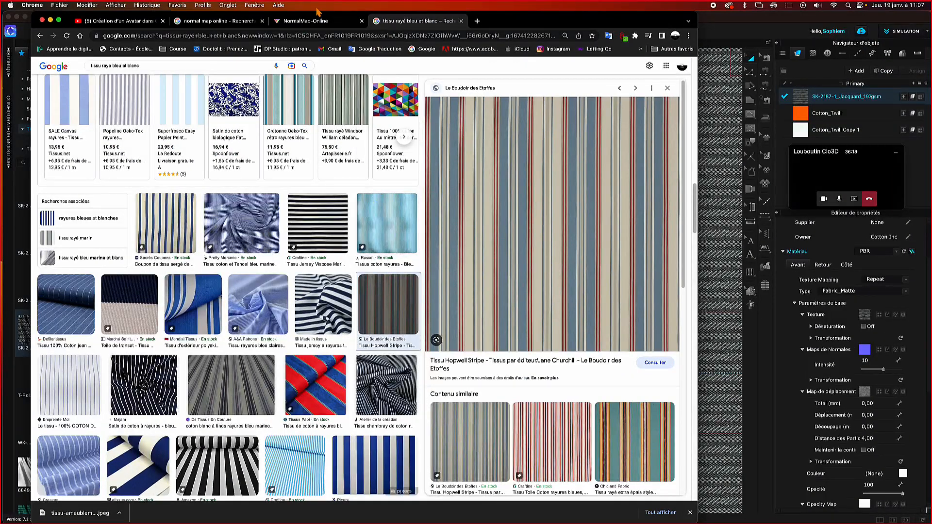
pyautogui.click(230, 22)
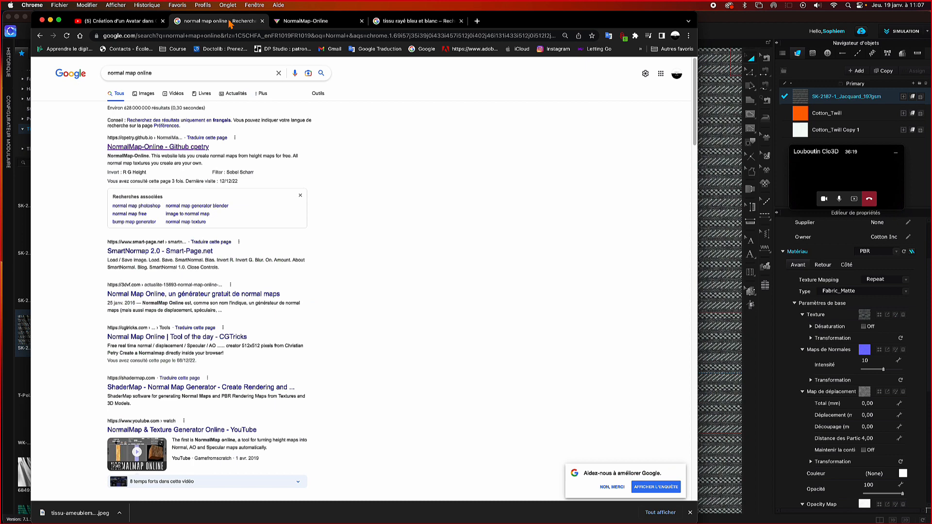
pyautogui.click(296, 21)
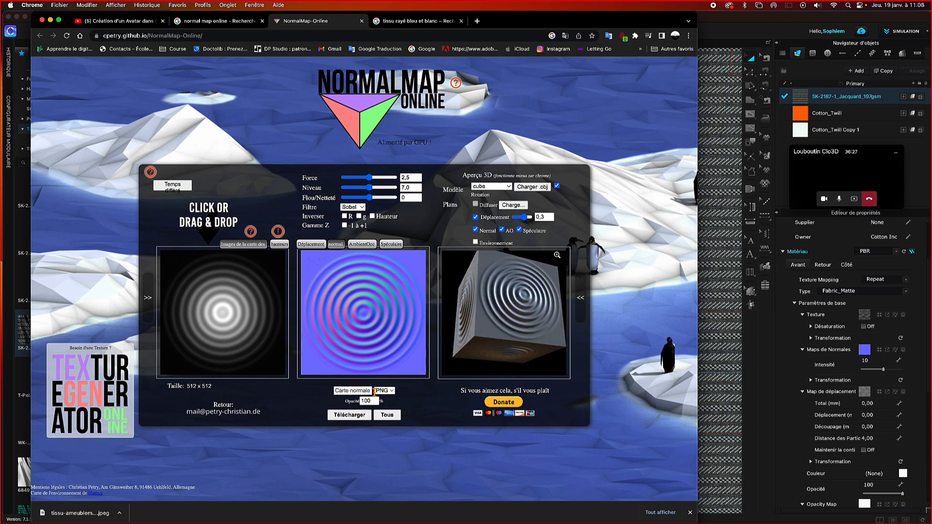
pyautogui.click(357, 416)
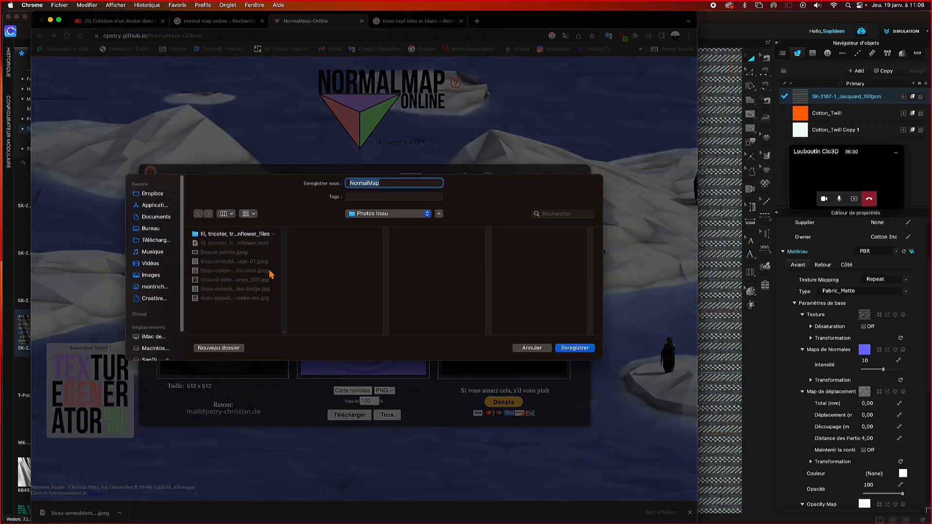
pyautogui.click(379, 217)
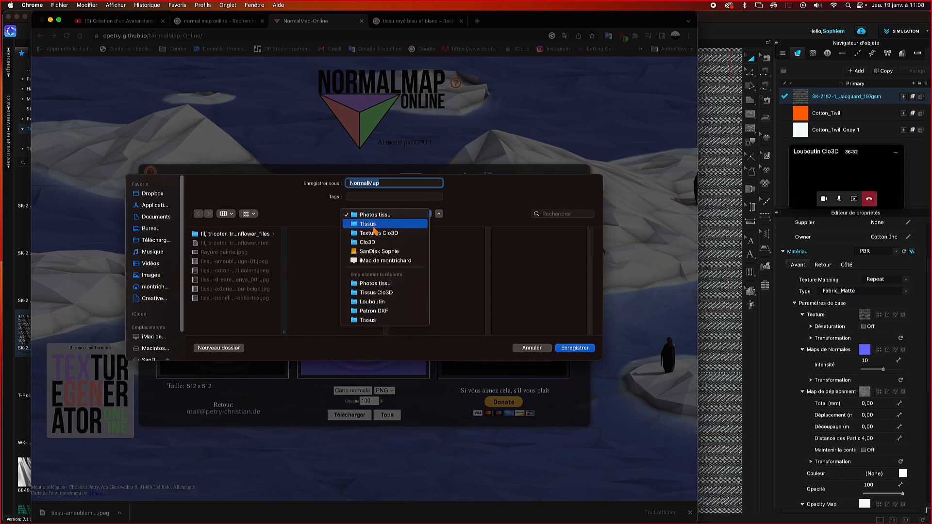
pyautogui.click(374, 229)
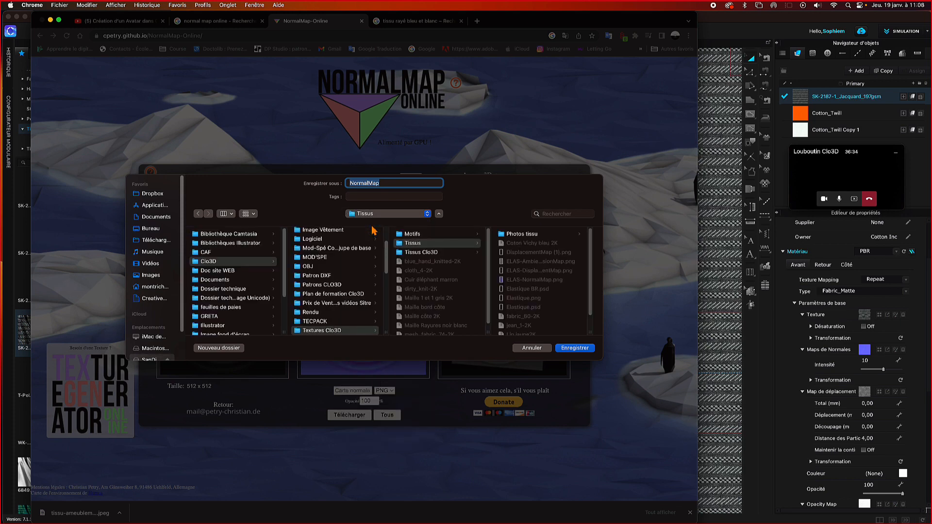
pyautogui.click(533, 235)
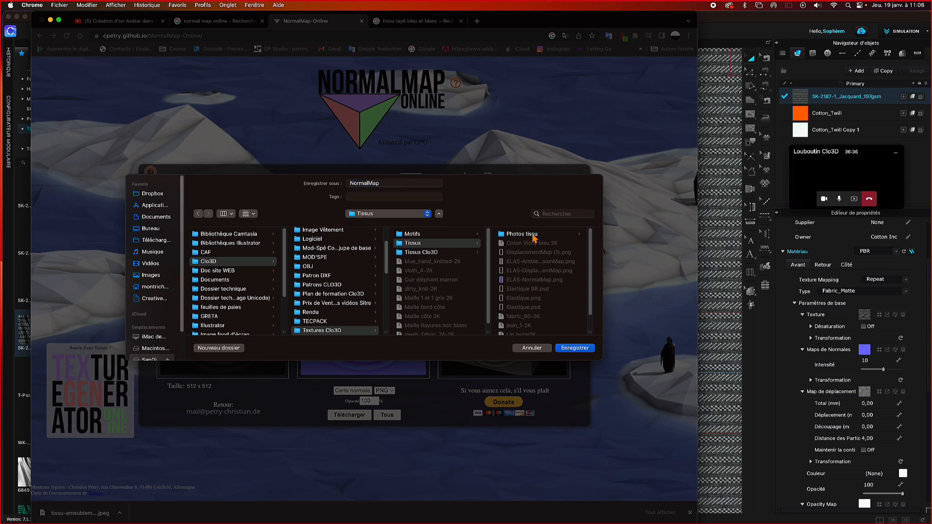
pyautogui.click(533, 235)
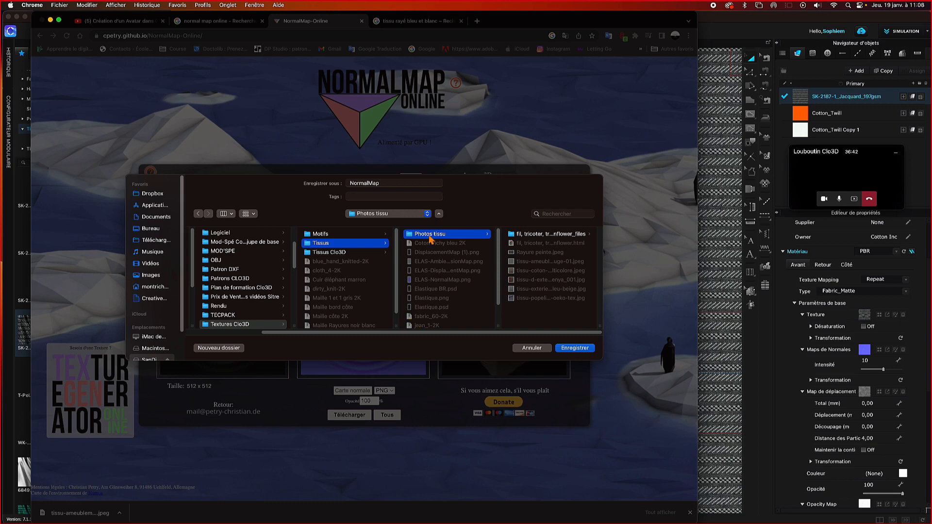
pyautogui.scroll(-2, 423, 284)
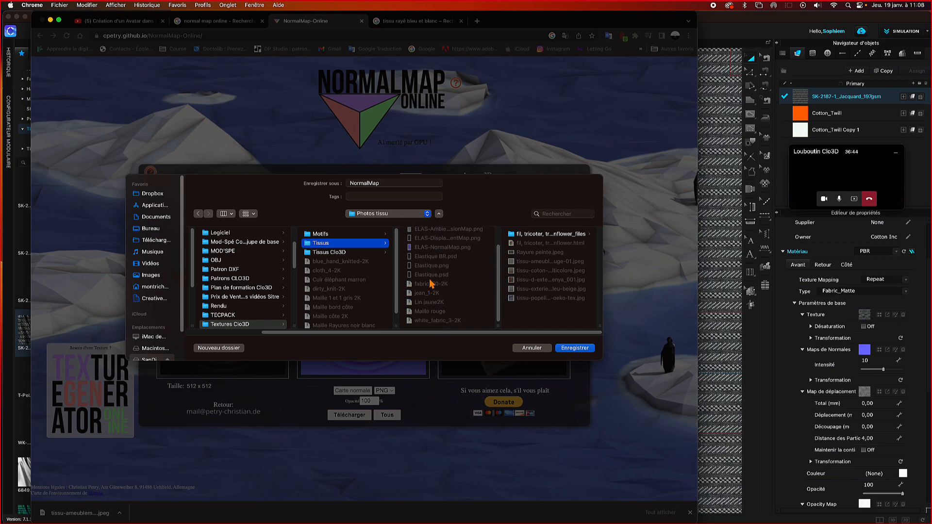
pyautogui.click(532, 348)
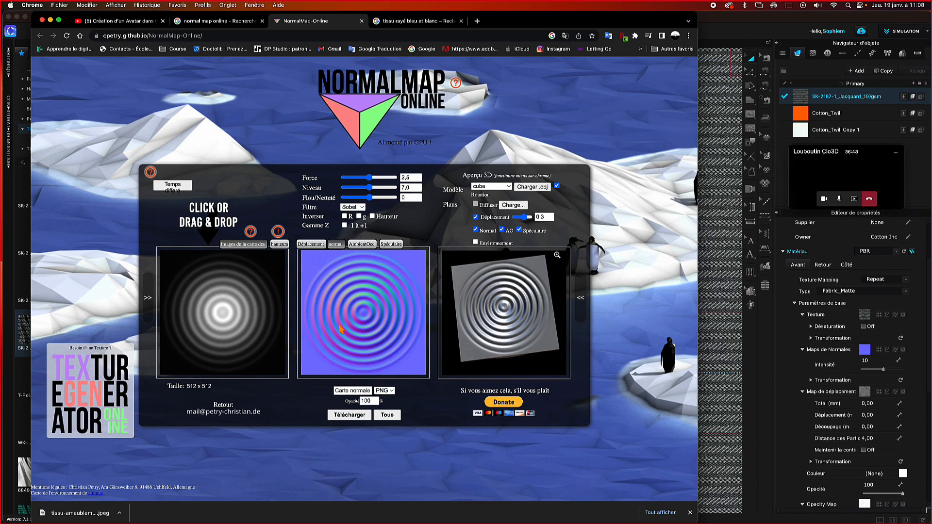
pyautogui.click(355, 419)
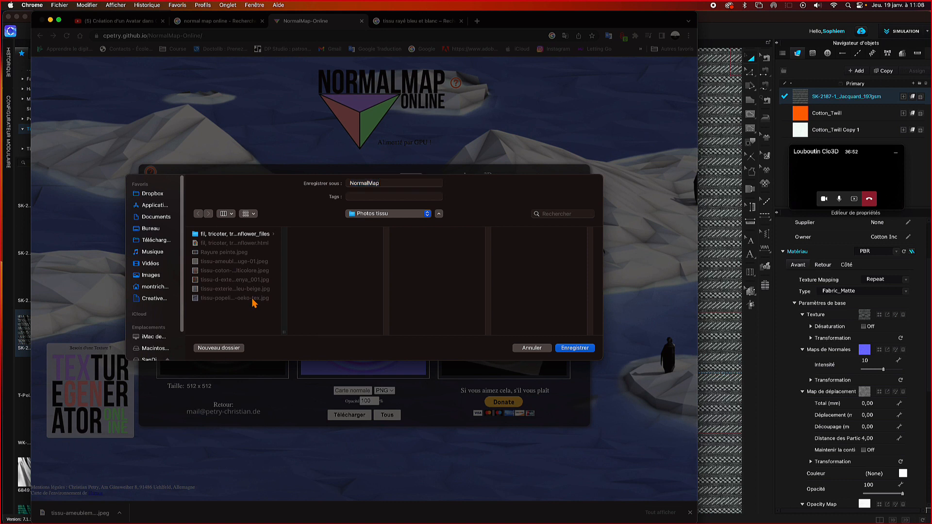
pyautogui.click(253, 303)
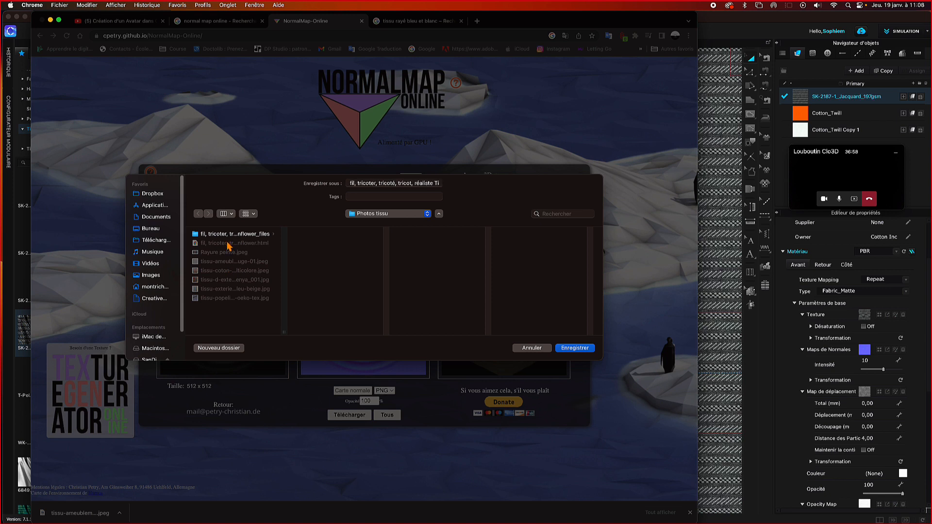
pyautogui.click(225, 253)
pyautogui.click(570, 350)
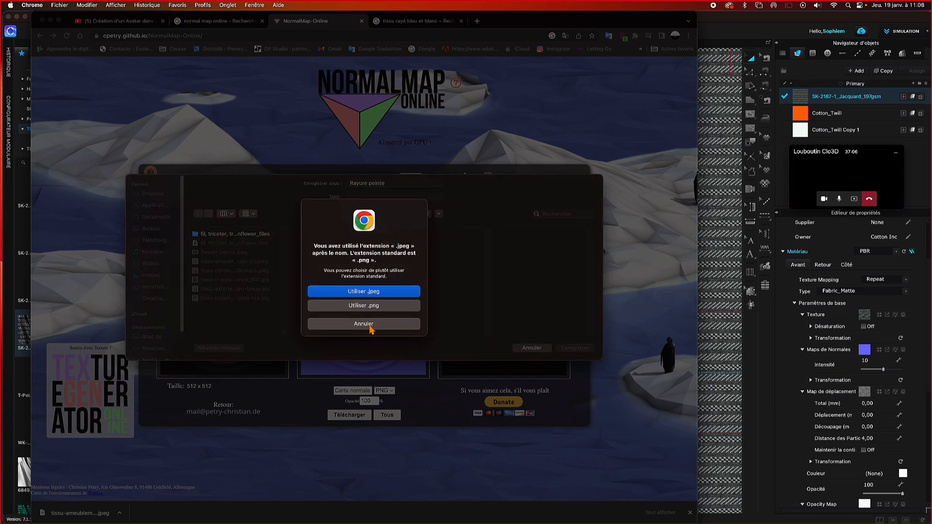
pyautogui.click(365, 323)
pyautogui.click(533, 348)
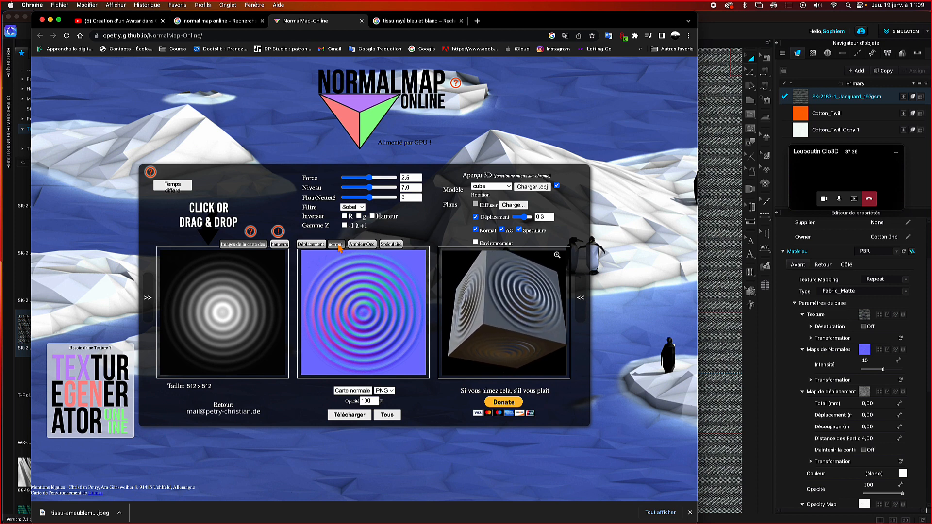
# - Choose the normal map output and load the wavy multicolour tissu-d-exterieur photo from Photos tissu as the height map image
pyautogui.click(311, 245)
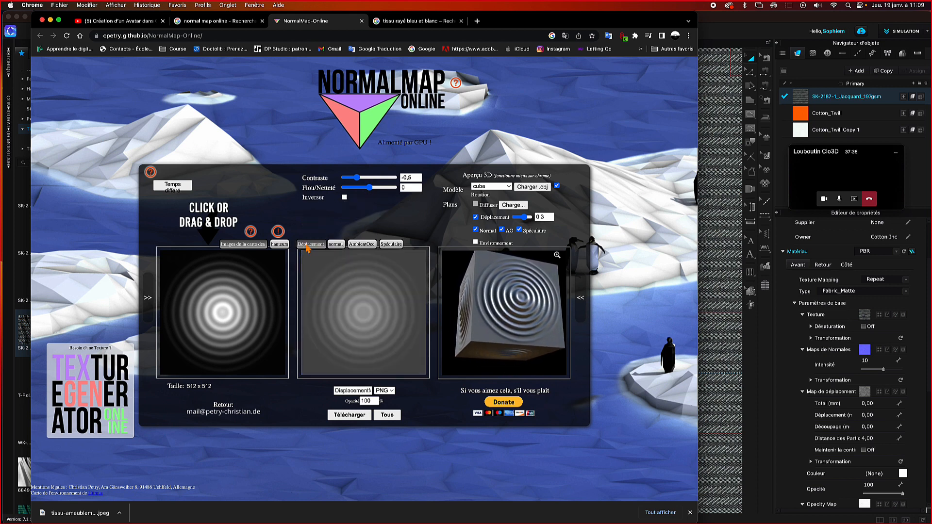
pyautogui.click(332, 246)
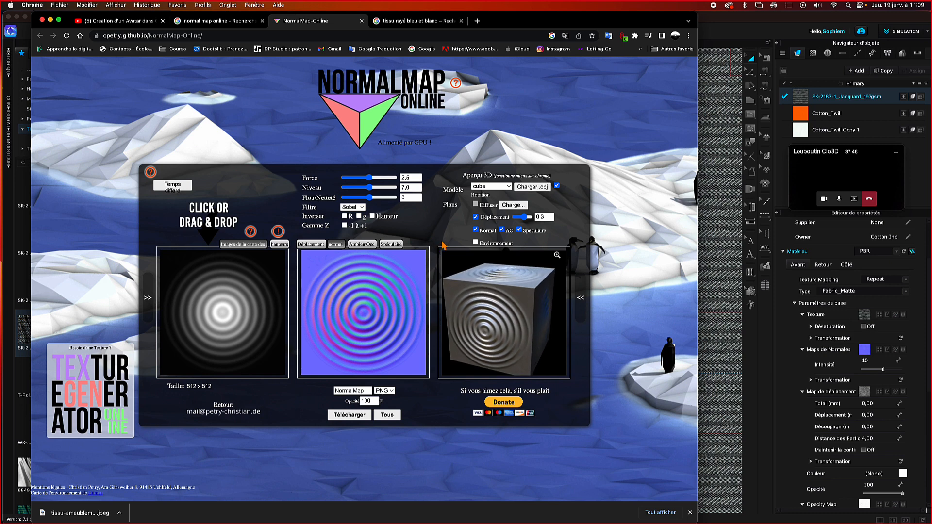
pyautogui.click(216, 326)
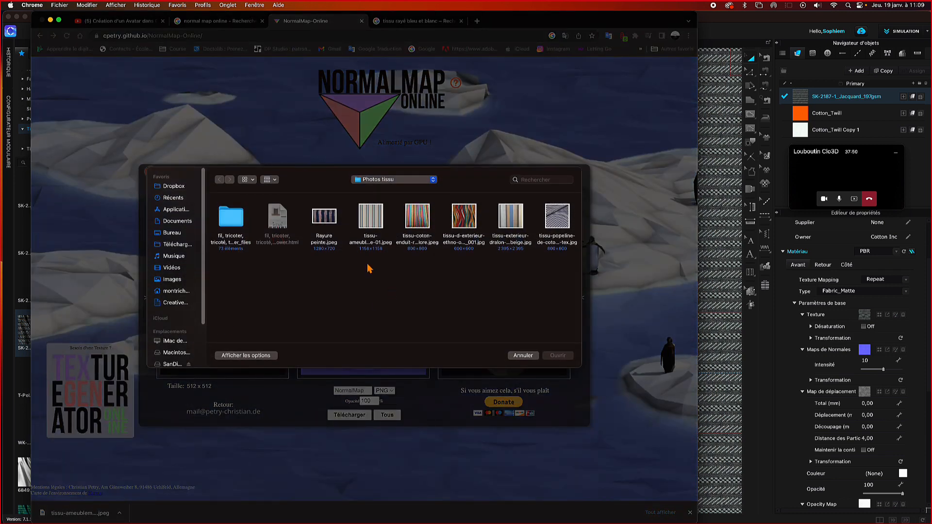
pyautogui.click(456, 209)
pyautogui.click(558, 355)
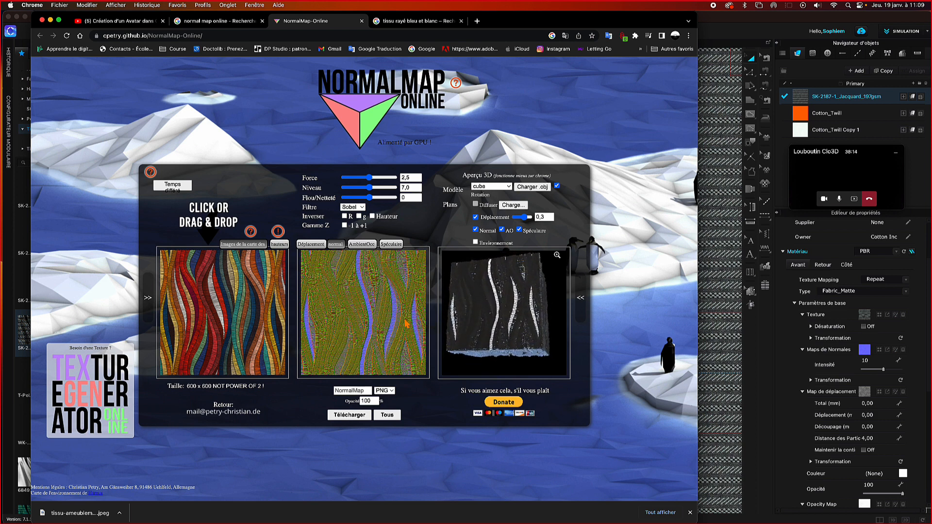
# - Download the wavy fabric's normal map as Tissu 001 into the Tissus folder
pyautogui.rightClick(385, 297)
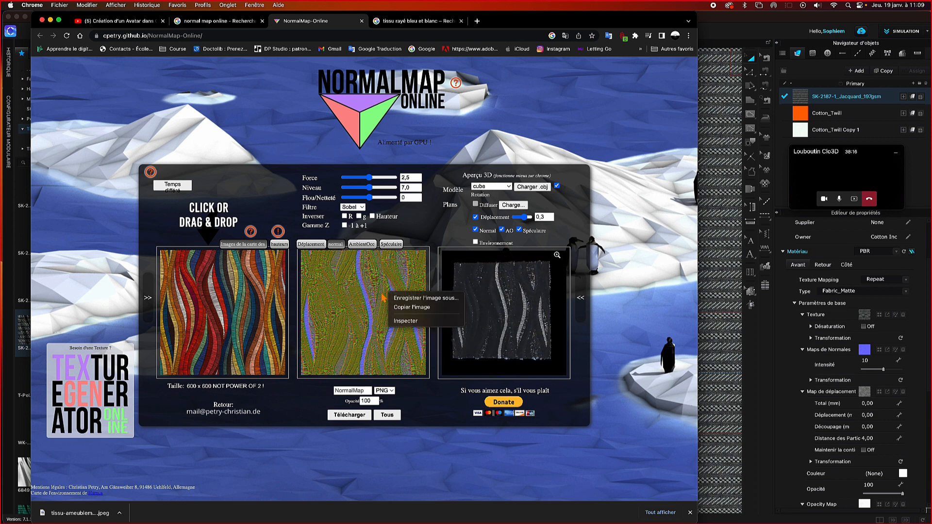
pyautogui.click(375, 297)
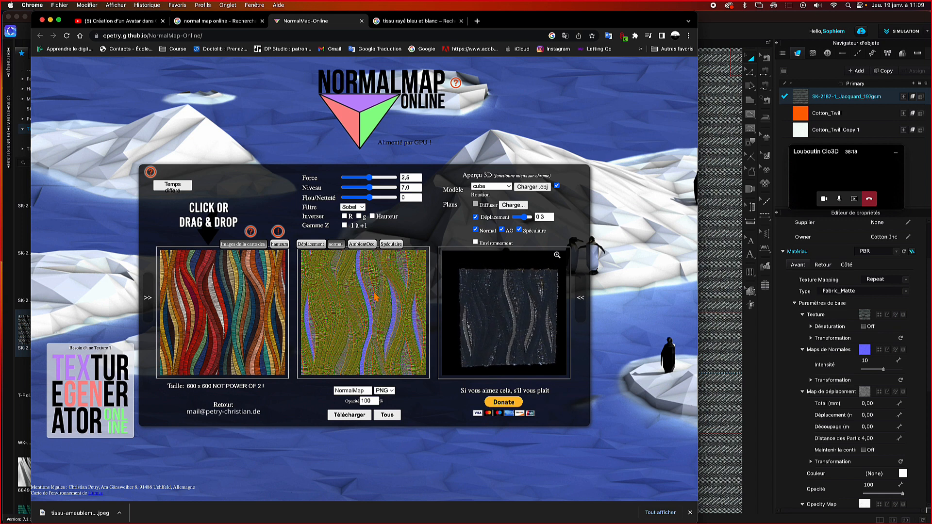
pyautogui.click(363, 417)
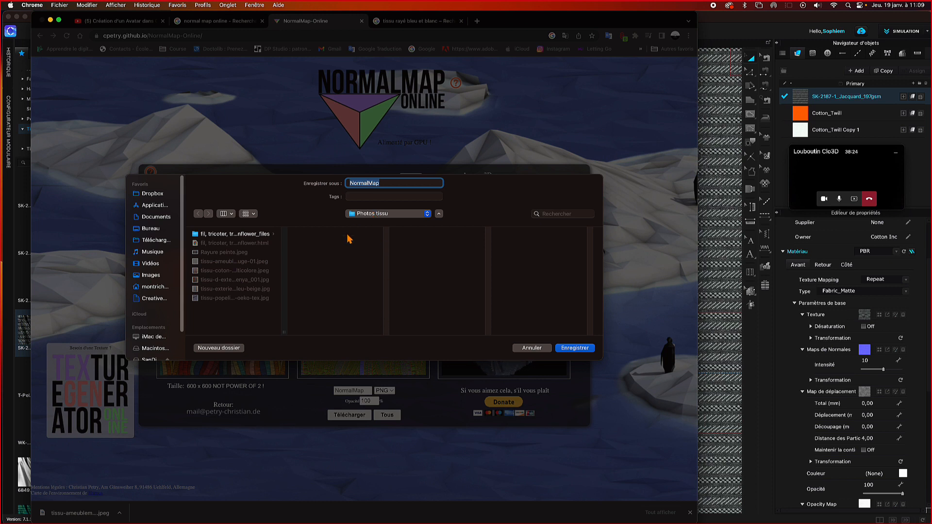
pyautogui.click(387, 213)
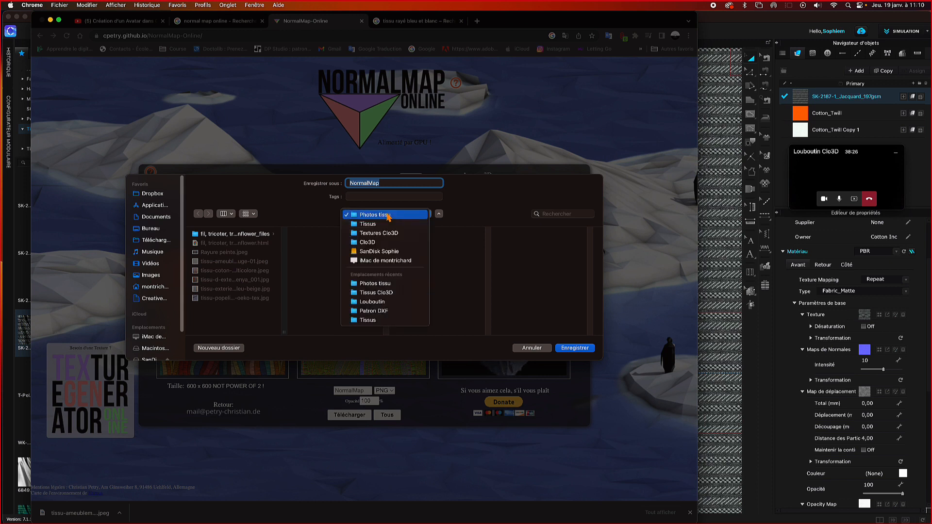
pyautogui.press('Return')
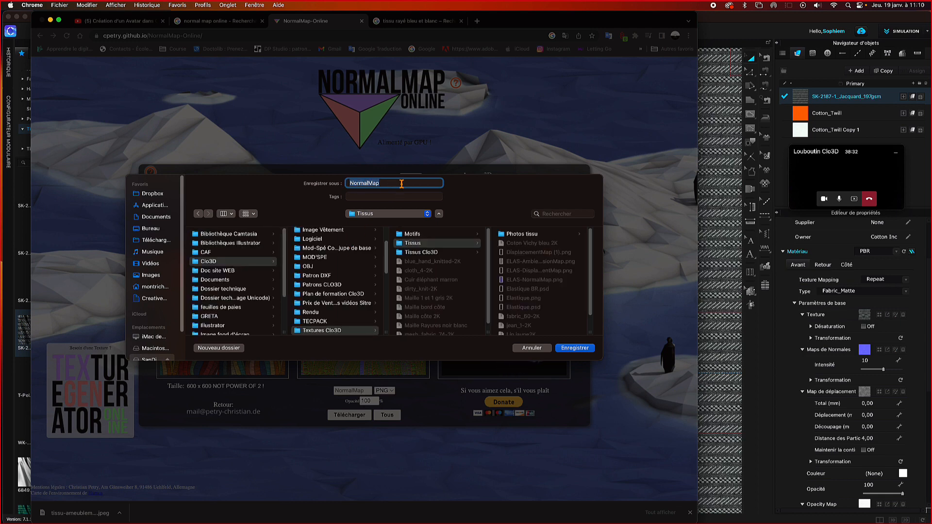
pyautogui.press('BackSpace')
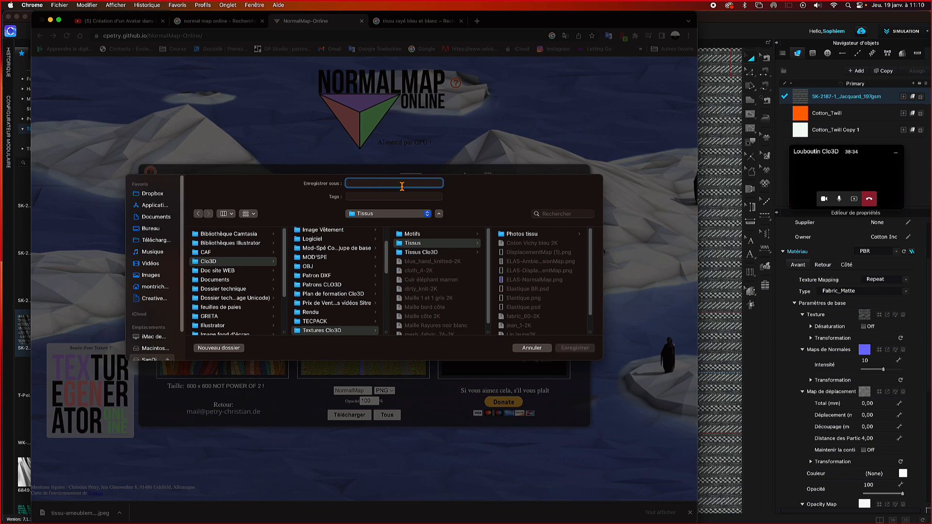
pyautogui.write('Tissu 001')
pyautogui.click(575, 348)
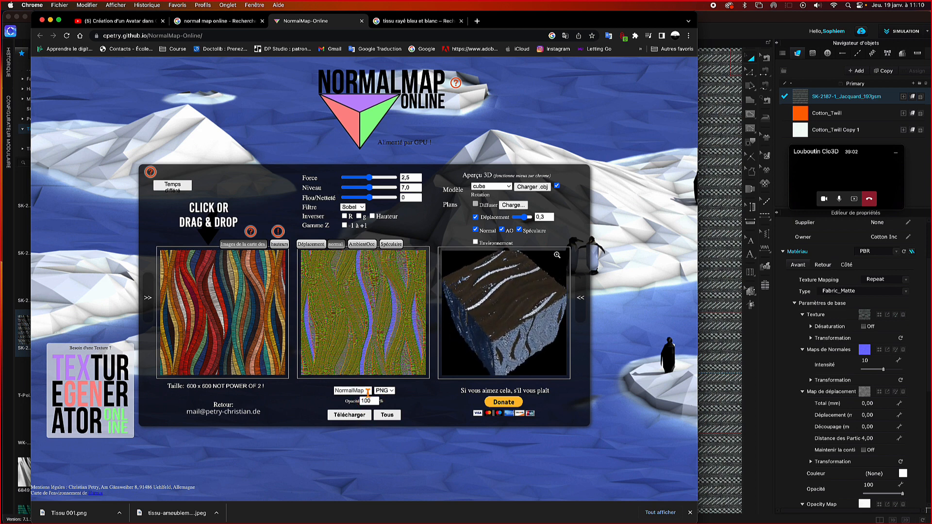
# - Download all maps to Tissus, replacing Tissu 001 with the normal map and keeping the suggested names for the displacement, ambient occlusion and specular maps
pyautogui.click(387, 417)
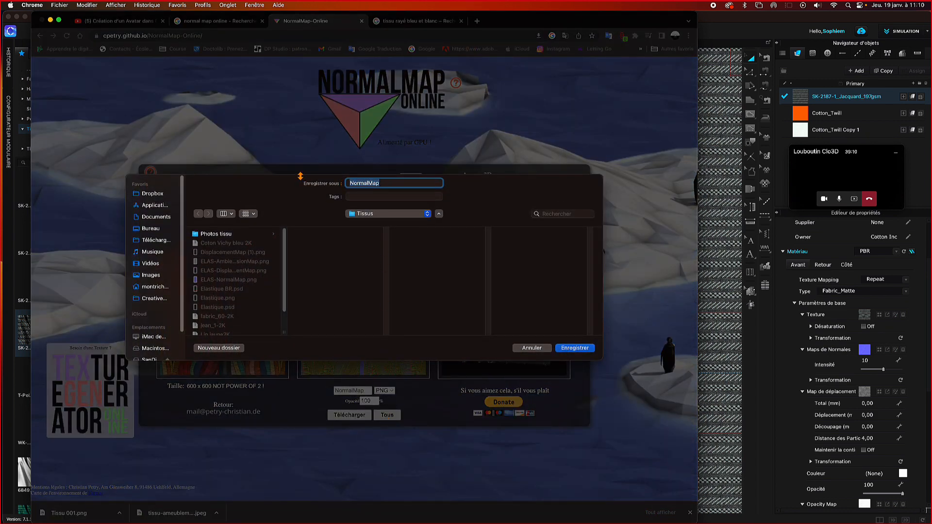
pyautogui.write('Tissu 001')
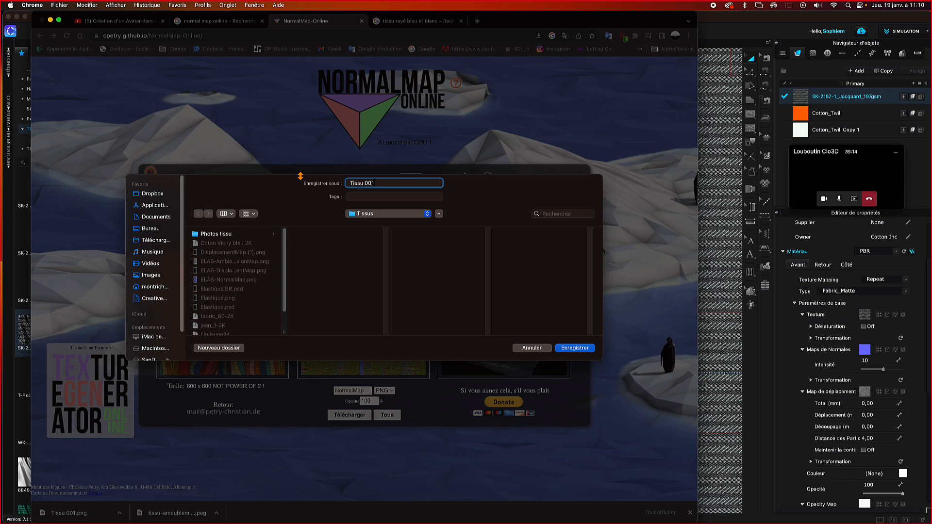
pyautogui.click(580, 351)
pyautogui.click(399, 309)
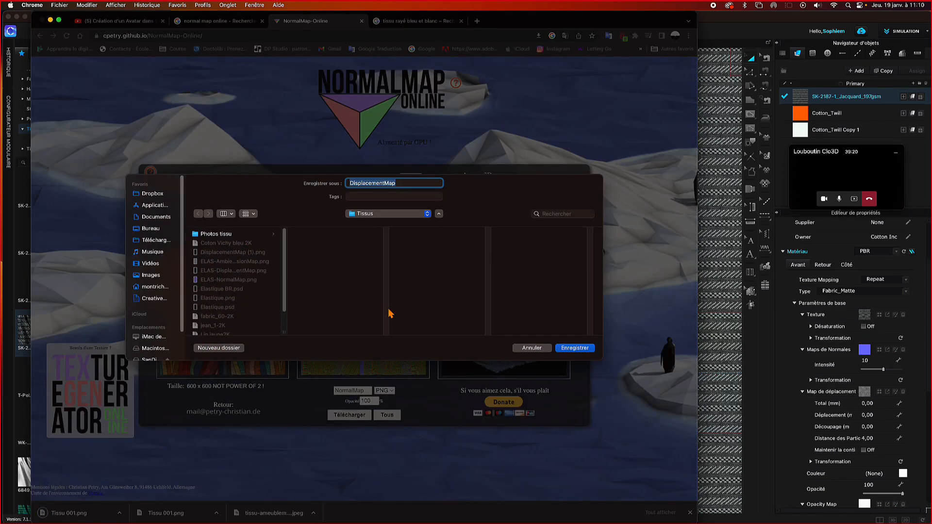
pyautogui.click(569, 350)
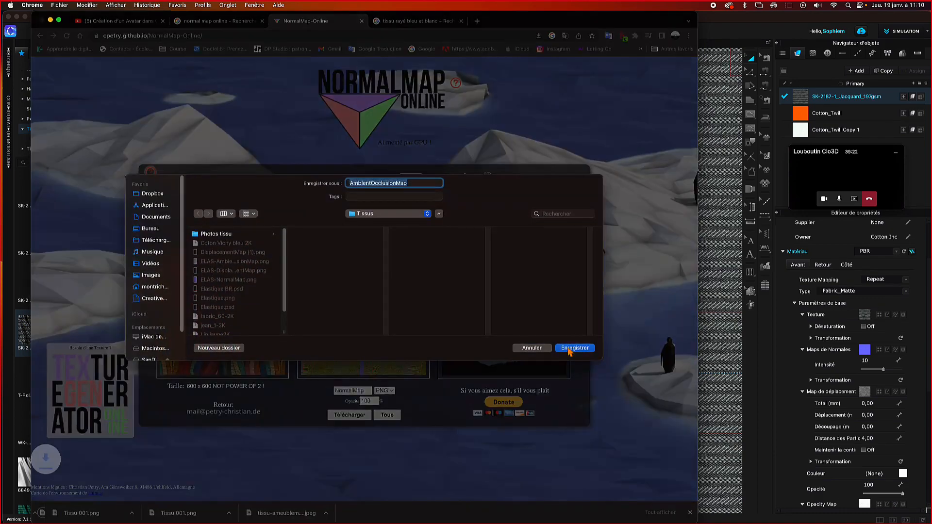
pyautogui.click(569, 349)
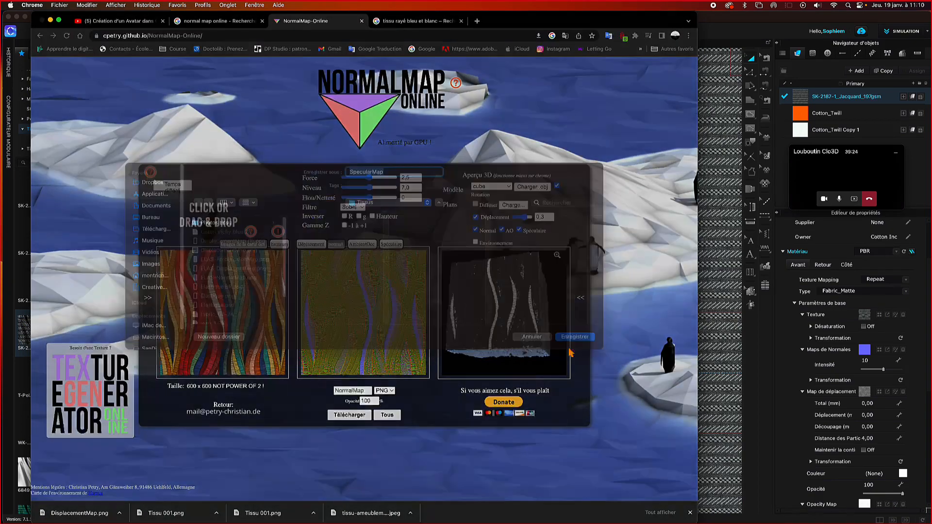
pyautogui.click(569, 350)
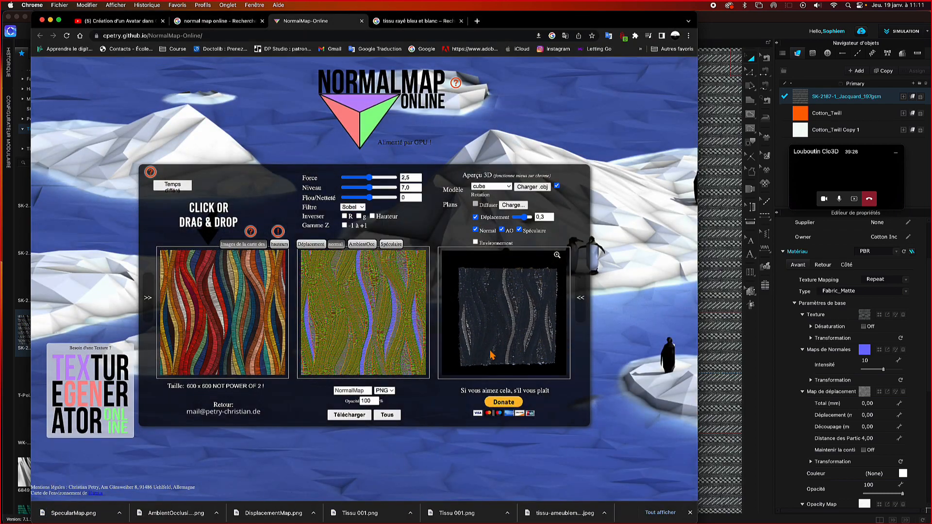
# - Switch to the CLO window showing the handbag project
pyautogui.hotkey('ctrl', 'Up')
pyautogui.moveTo(469, 6)
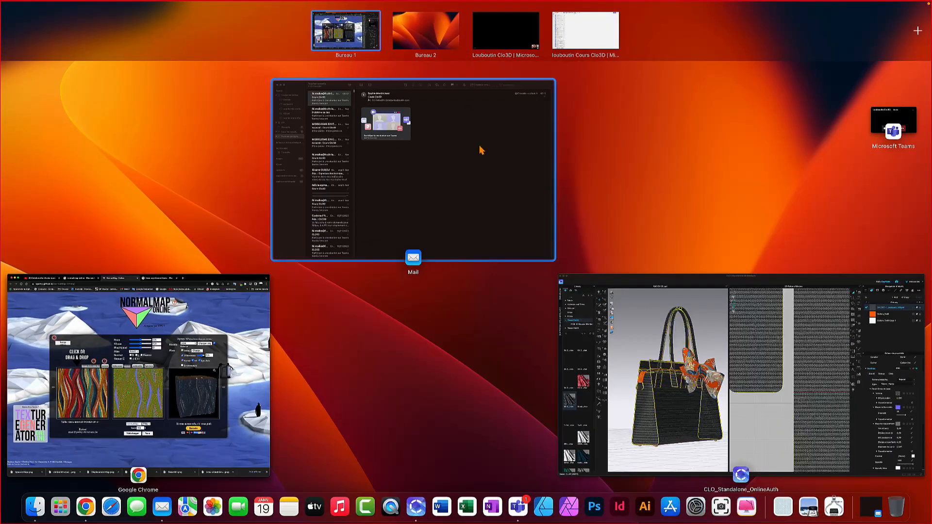
pyautogui.click(503, 37)
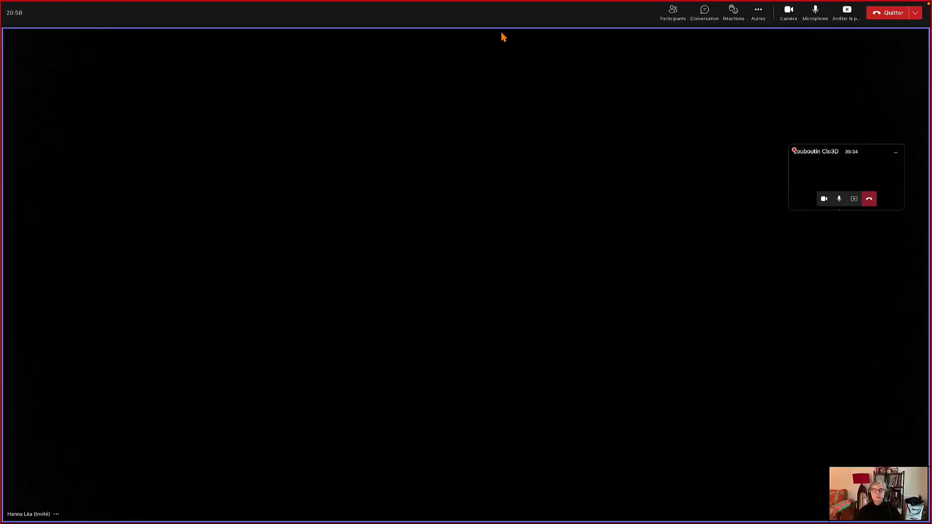
pyautogui.hotkey('ctrl', 'Up')
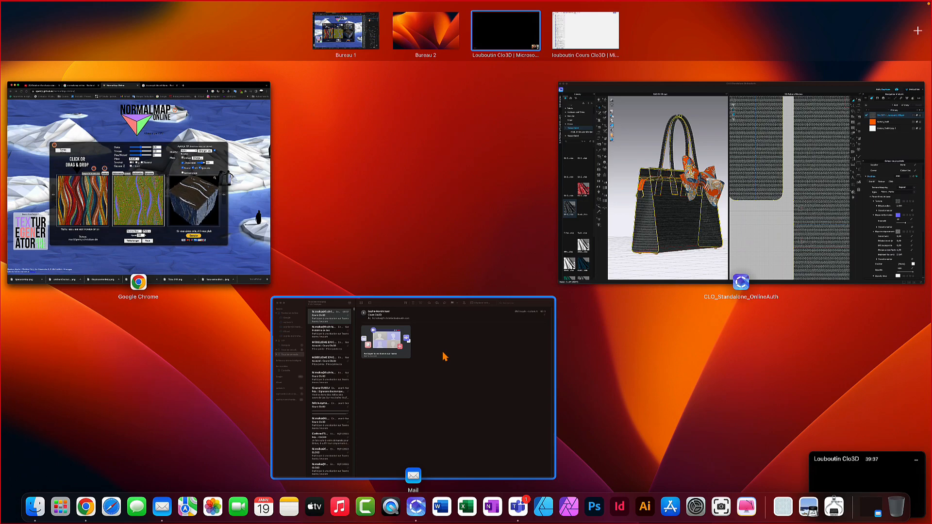
pyautogui.click(636, 276)
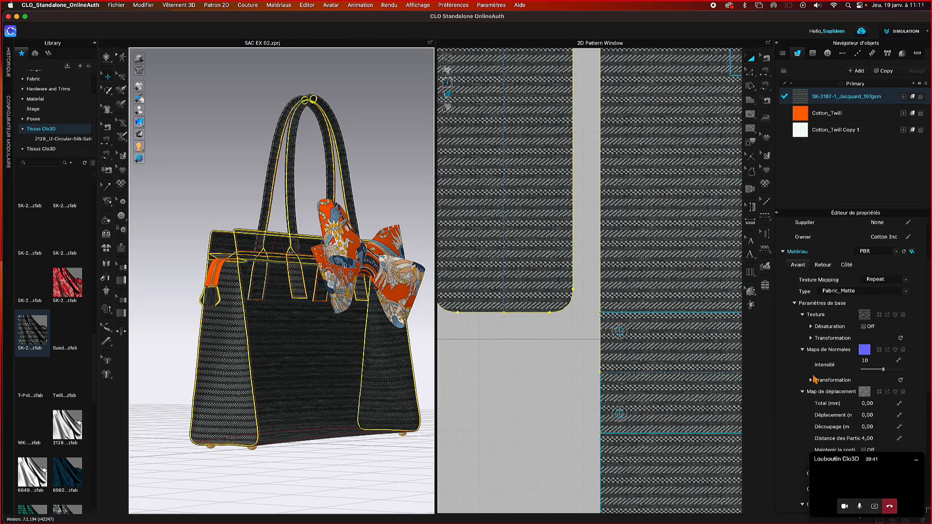
# - Replace the SK-2187-1_Jacquard_197gsm fabric's texture with the wavy multicolour tissu-d-exterieur photo from Textures Clo3D > Tissus > Photos tissu
pyautogui.click(865, 316)
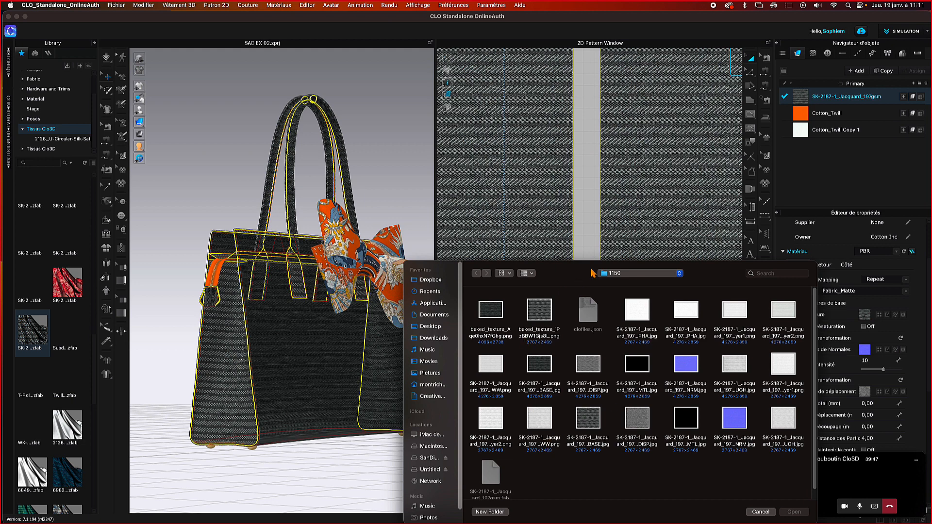
pyautogui.click(637, 273)
pyautogui.click(559, 297)
pyautogui.click(432, 460)
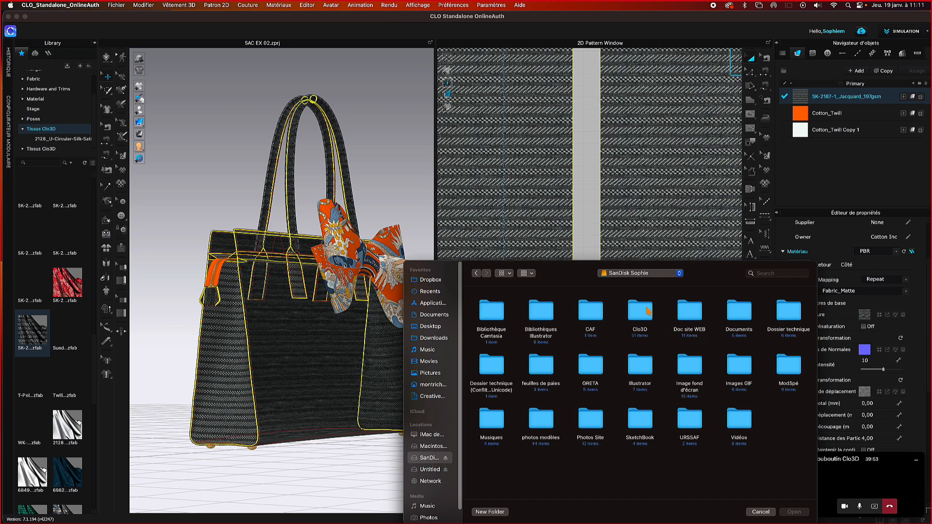
pyautogui.click(645, 311)
pyautogui.doubleClick(647, 311)
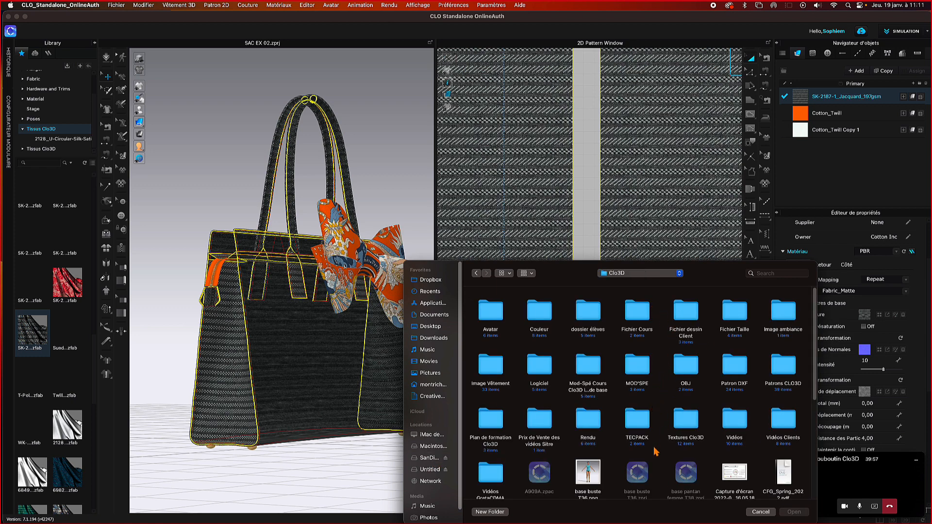
pyautogui.doubleClick(689, 415)
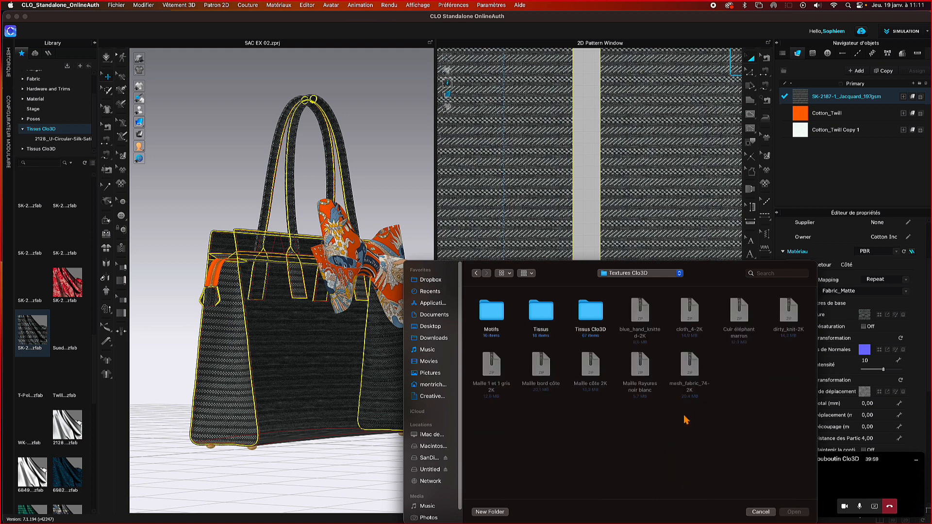
pyautogui.doubleClick(542, 318)
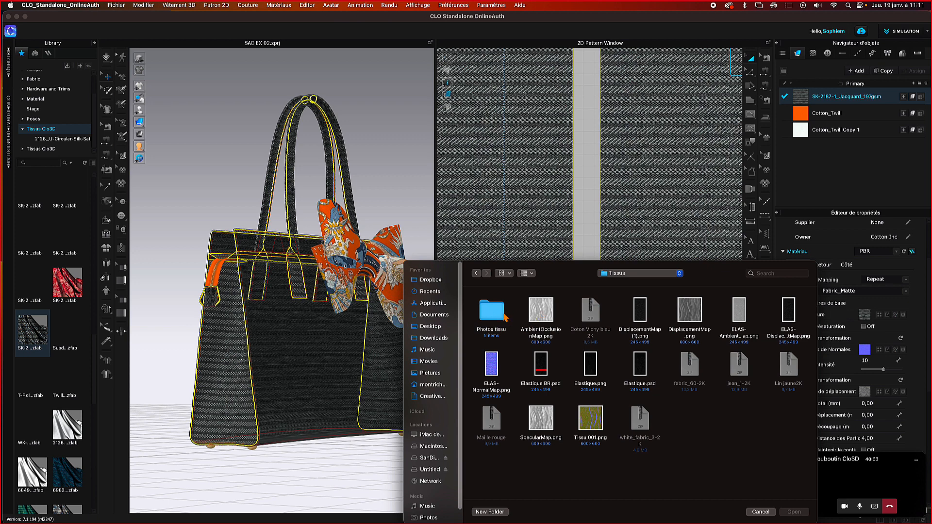
pyautogui.doubleClick(493, 313)
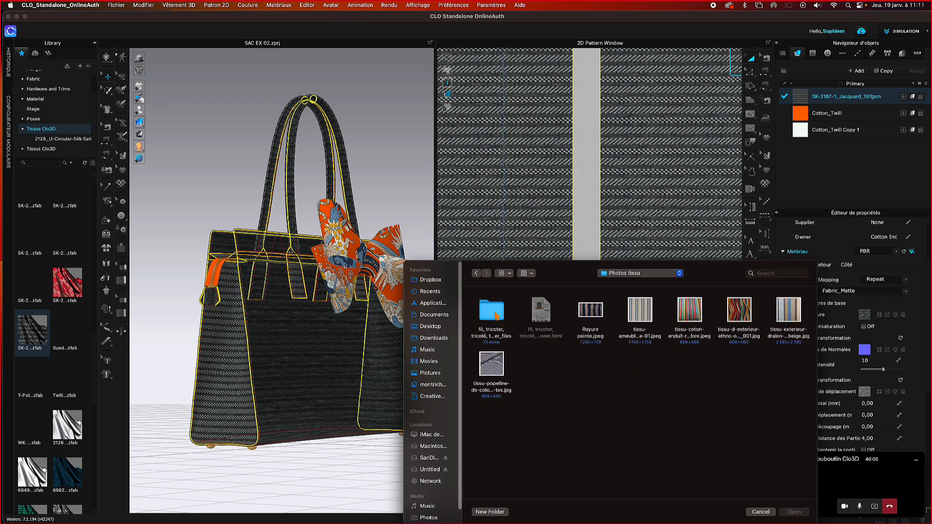
pyautogui.click(735, 319)
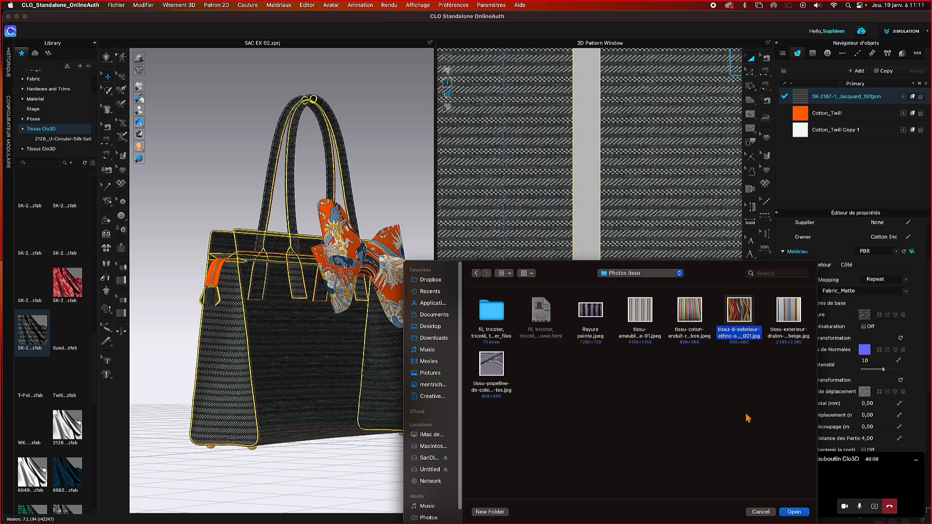
pyautogui.click(795, 514)
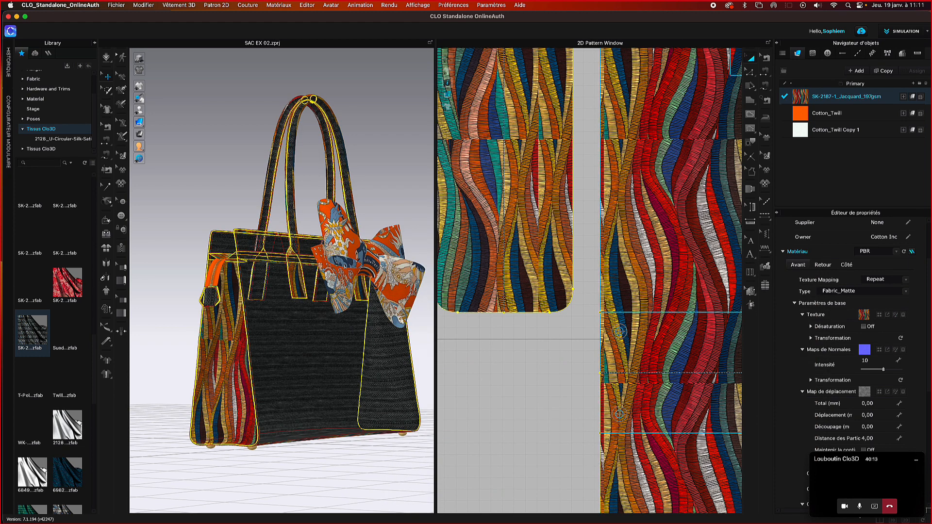
# - Load Tissu 001.png from the Tissus folder as the jacquard fabric's normal map
pyautogui.scroll(-5, 594, 260)
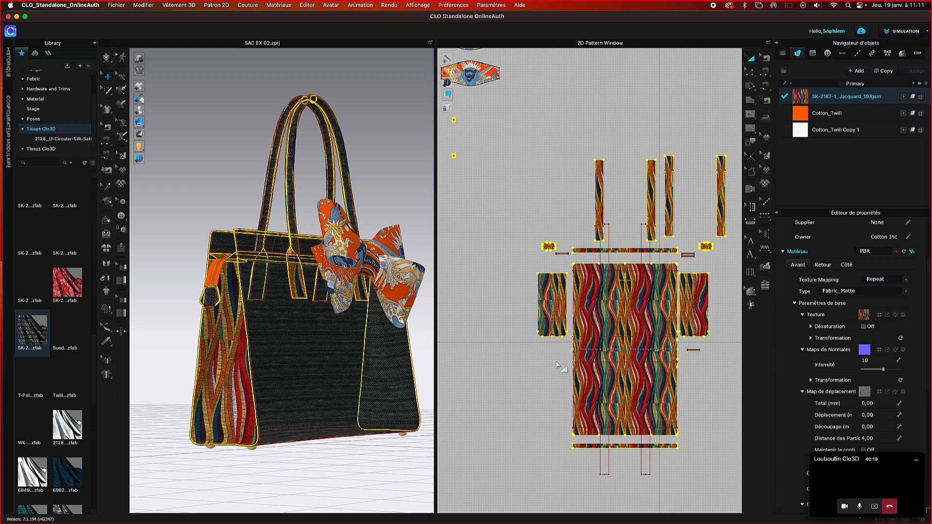
pyautogui.click(865, 351)
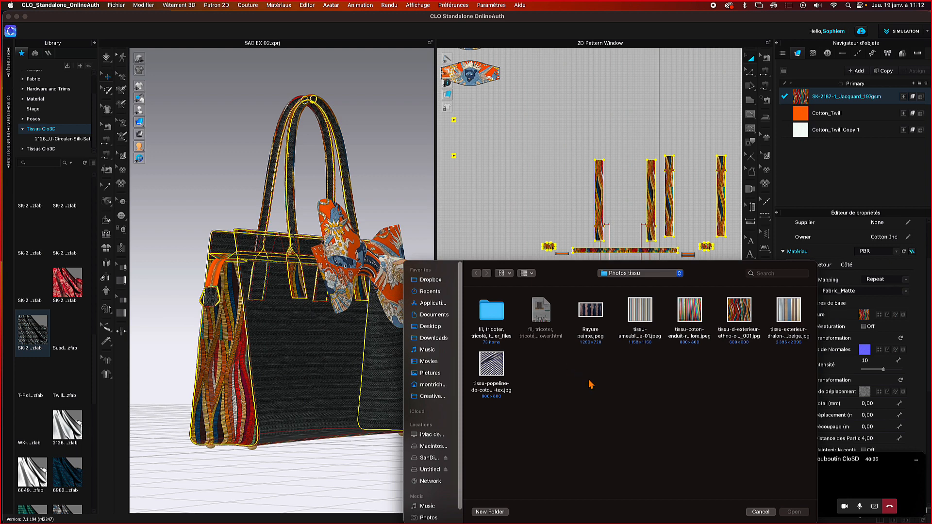
pyautogui.click(636, 274)
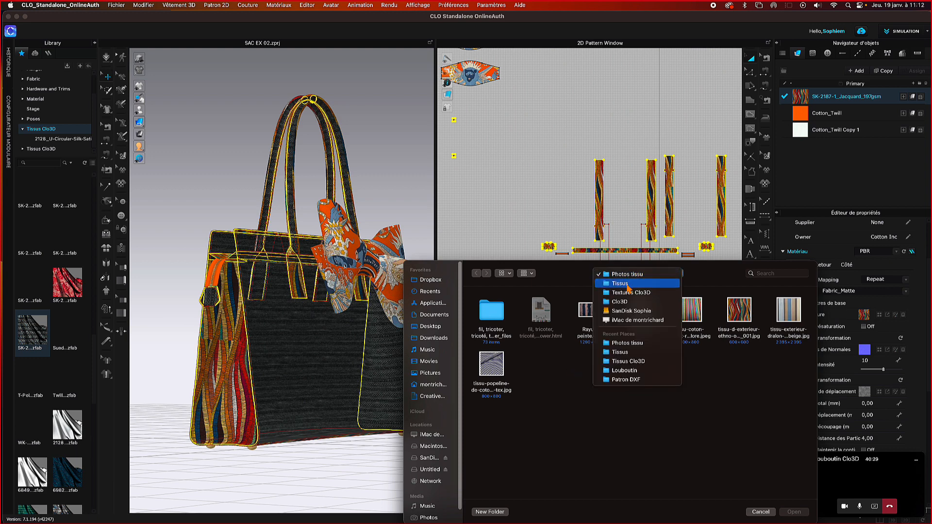
pyautogui.click(629, 284)
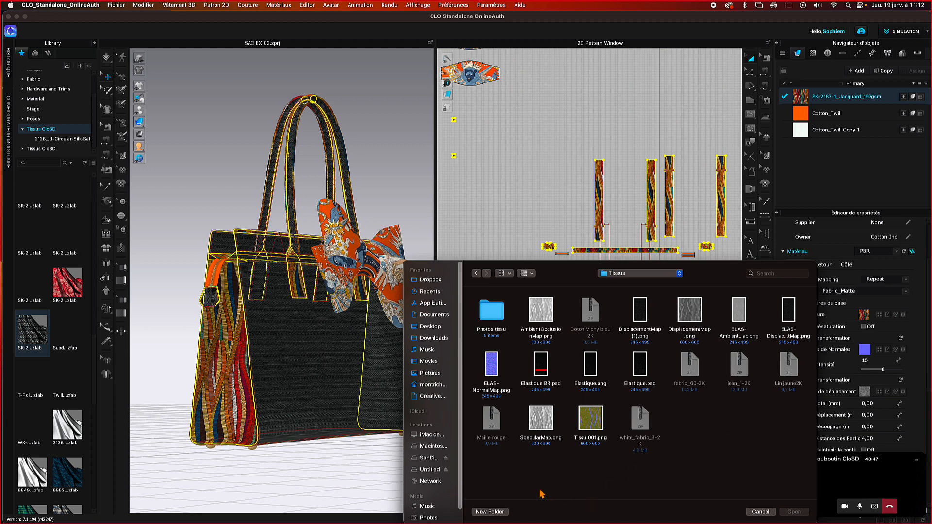
pyautogui.click(591, 426)
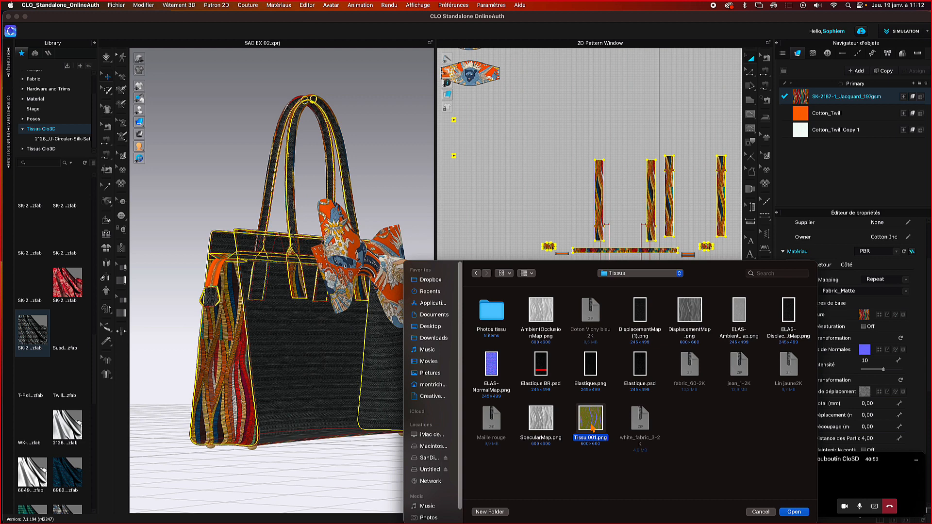
pyautogui.click(795, 512)
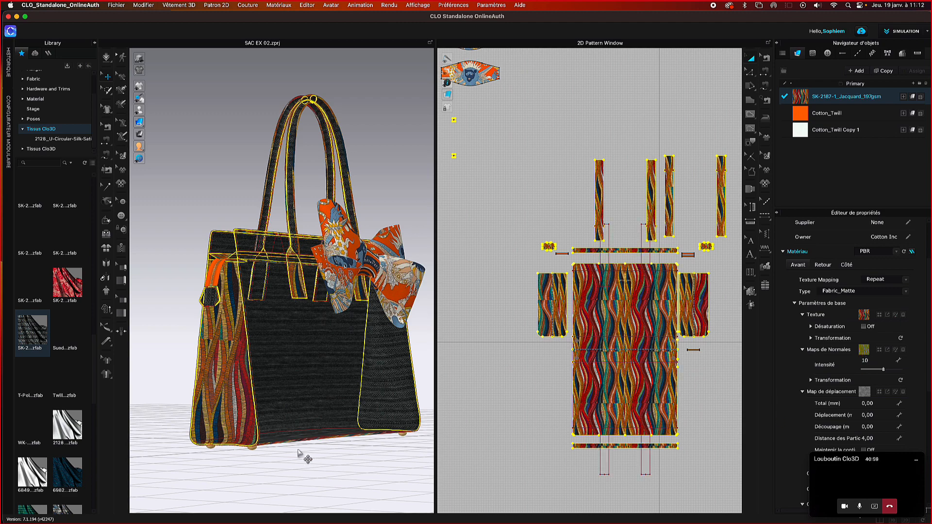
# - Load DisplacementMap.png from the Tissus folder as the jacquard fabric's displacement map
pyautogui.moveTo(300, 452); pyautogui.dragTo(326, 458, button='right')
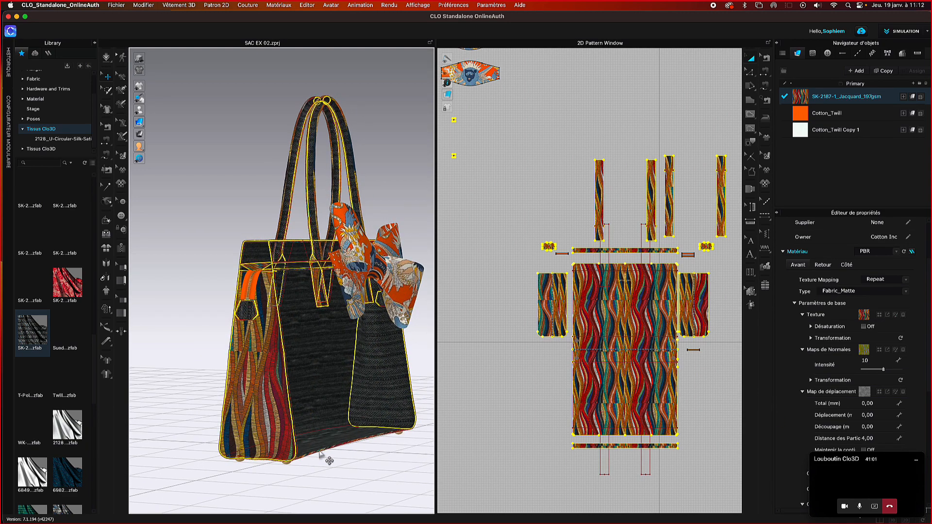
pyautogui.click(866, 394)
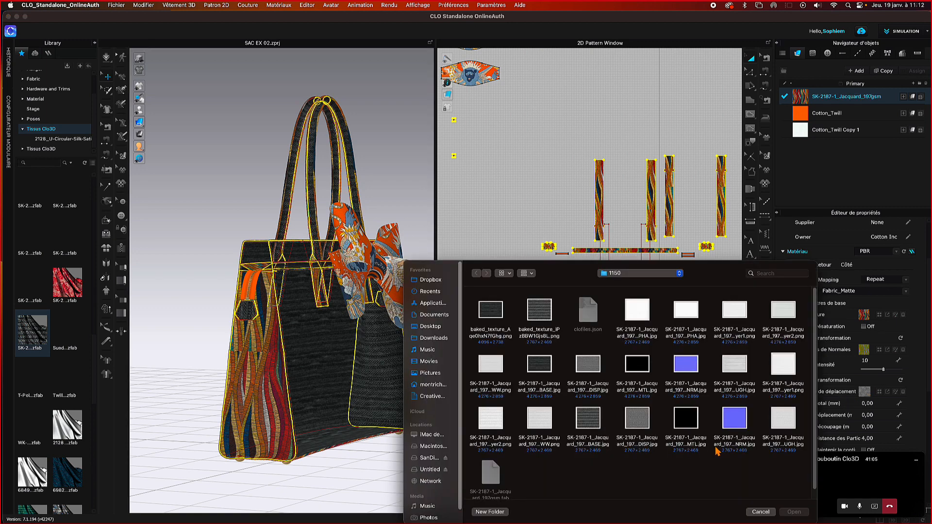
pyautogui.click(623, 275)
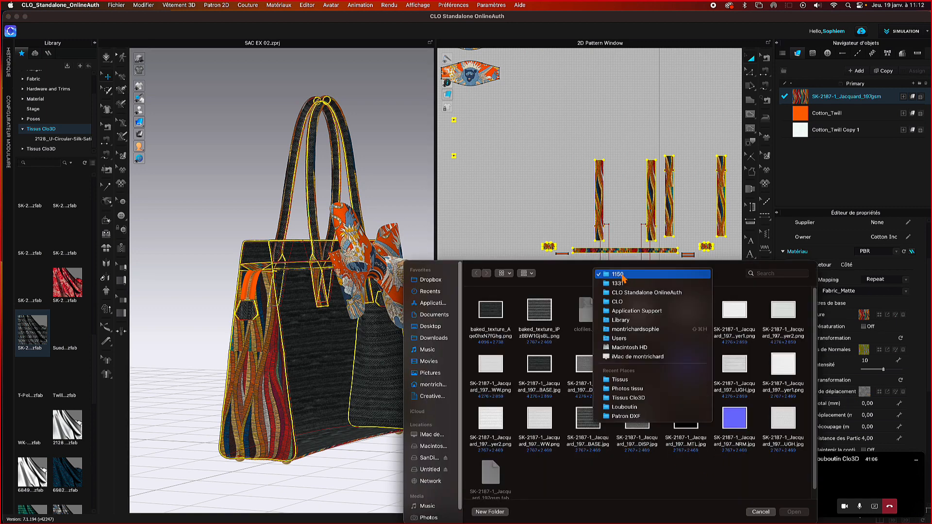
pyautogui.click(626, 381)
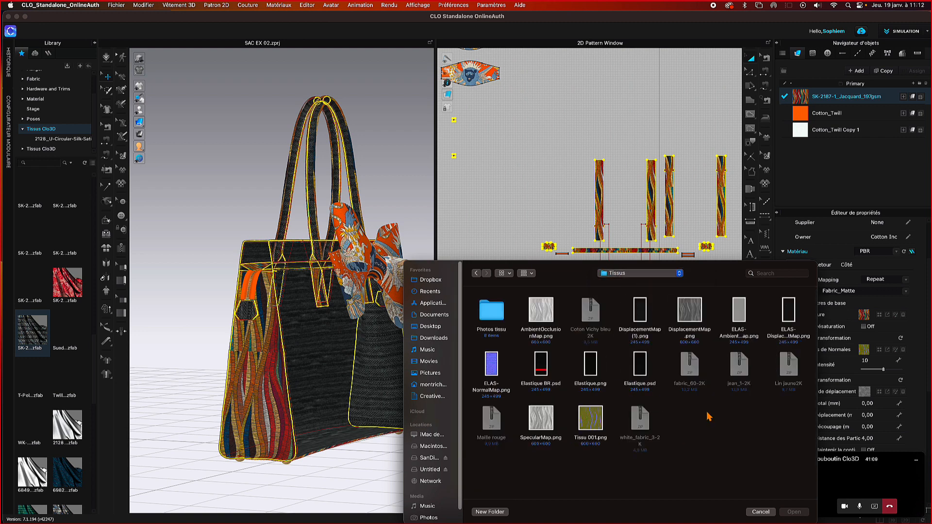
pyautogui.click(691, 310)
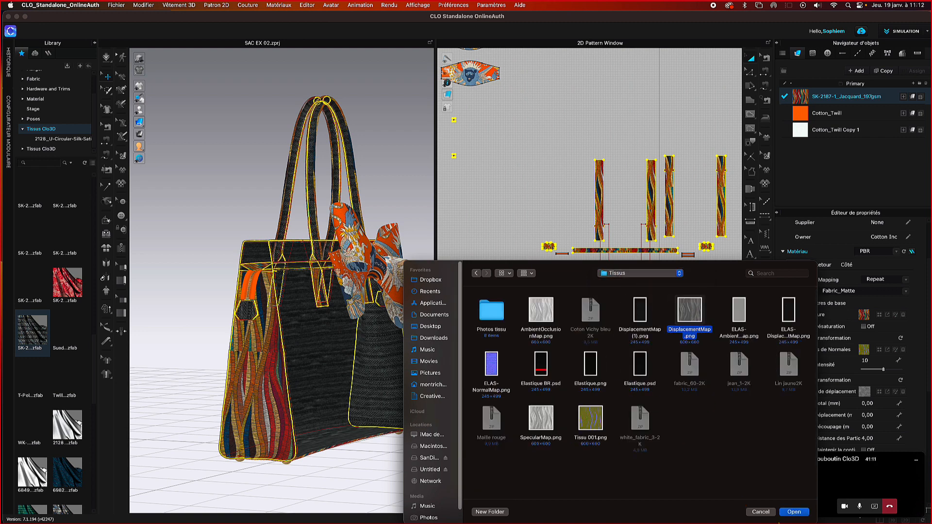
pyautogui.click(792, 514)
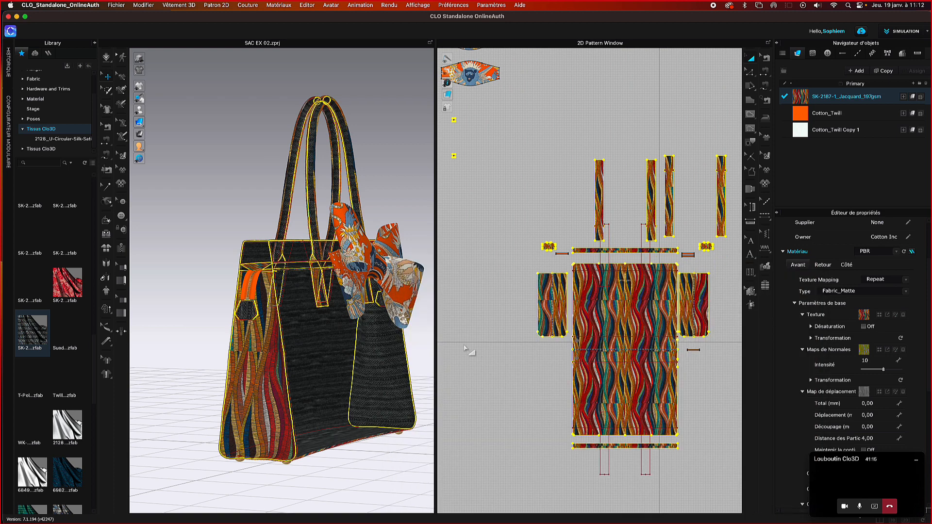
# - Examine the wavy fabric's relief and texture repeat around the bag's zip end and on the 2D pattern pieces
pyautogui.scroll(8, 260, 389)
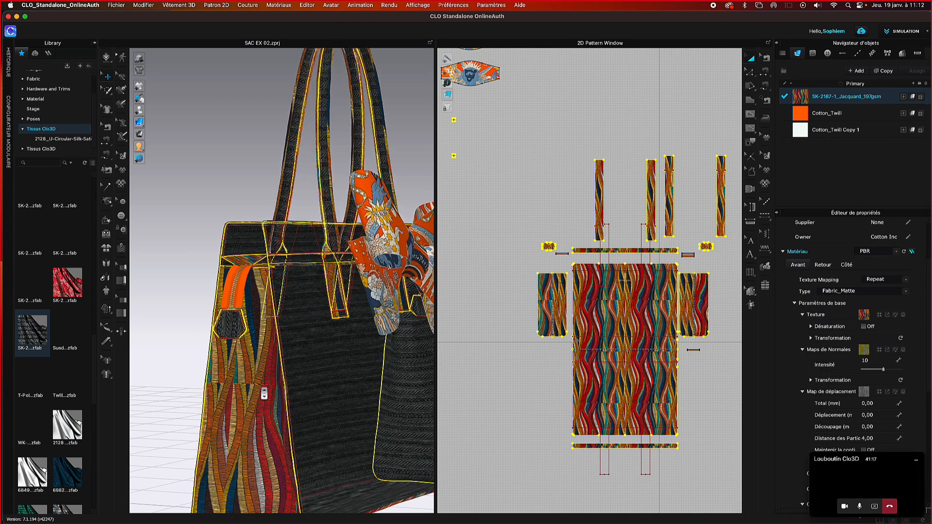
pyautogui.moveTo(252, 404); pyautogui.dragTo(258, 405, button='right')
pyautogui.scroll(7, 294, 426)
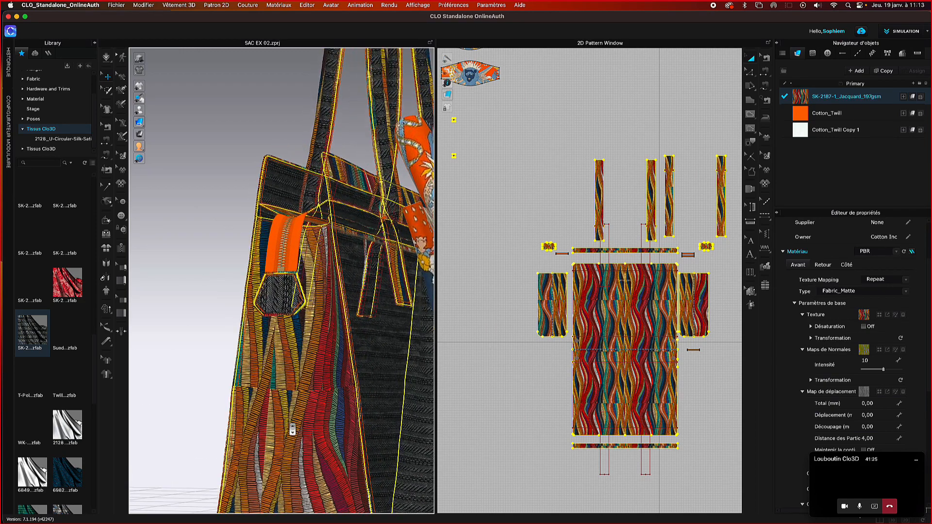
pyautogui.scroll(2, 296, 426)
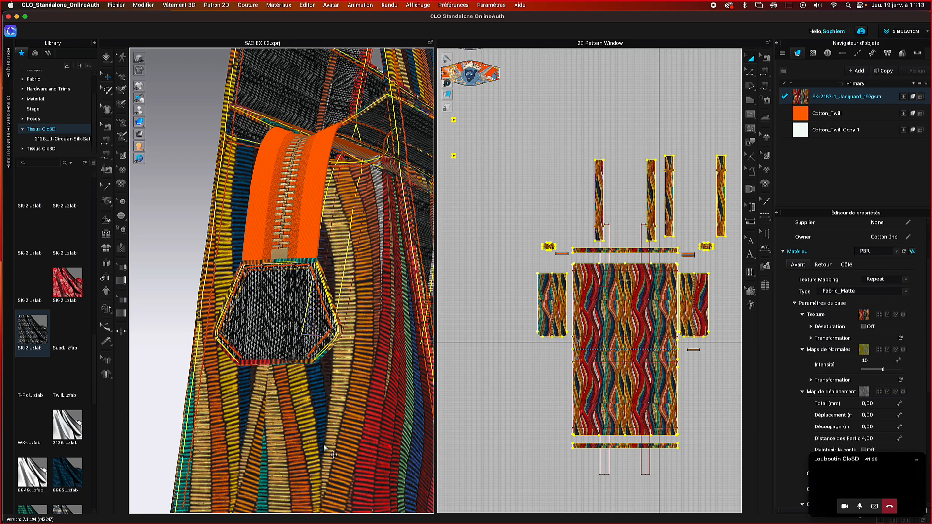
pyautogui.scroll(5, 611, 396)
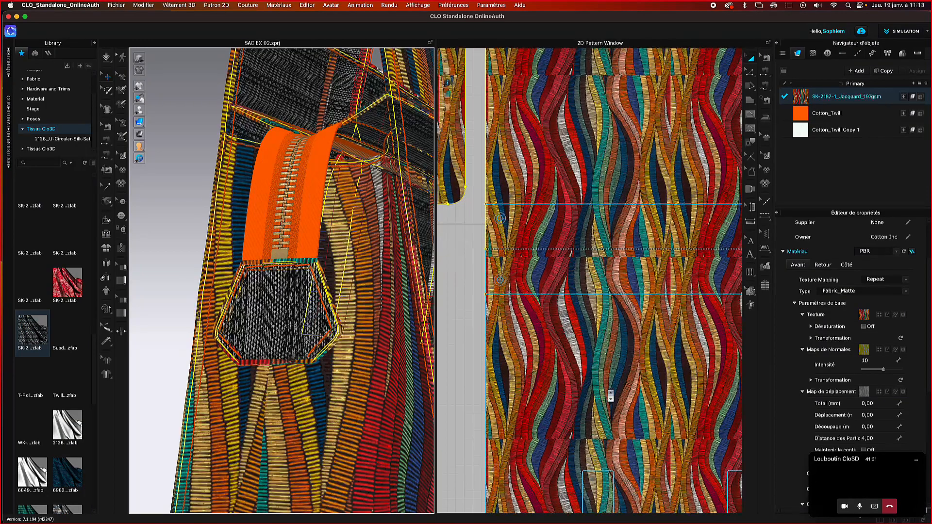
pyautogui.scroll(5, 611, 395)
pyautogui.scroll(-10, 610, 396)
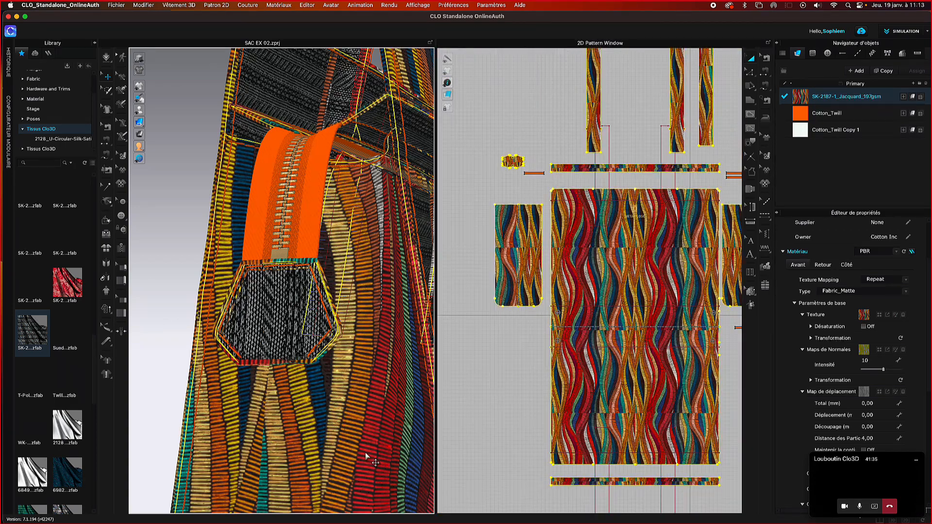
pyautogui.moveTo(365, 453)
pyautogui.mouseDown(button='right')
pyautogui.moveTo(388, 473)
pyautogui.moveTo(365, 455)
pyautogui.mouseUp(button='right')
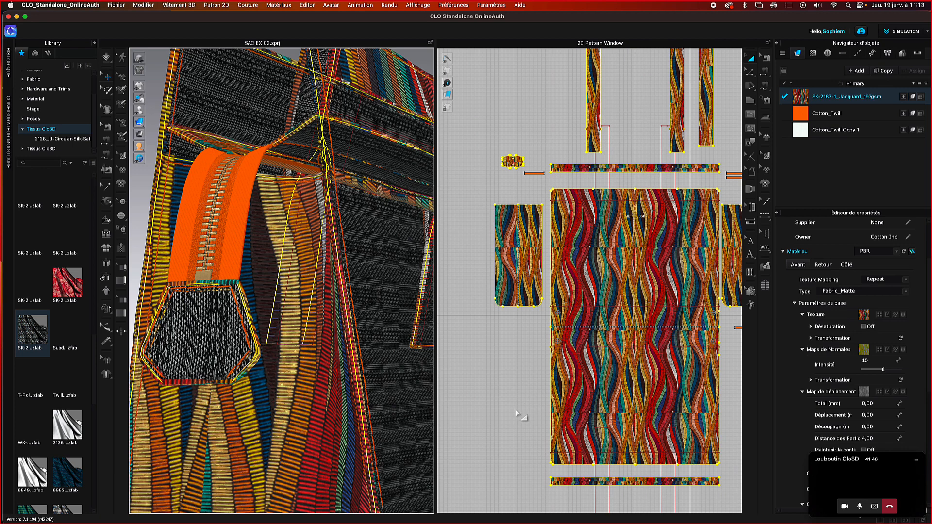
pyautogui.scroll(-5, 352, 448)
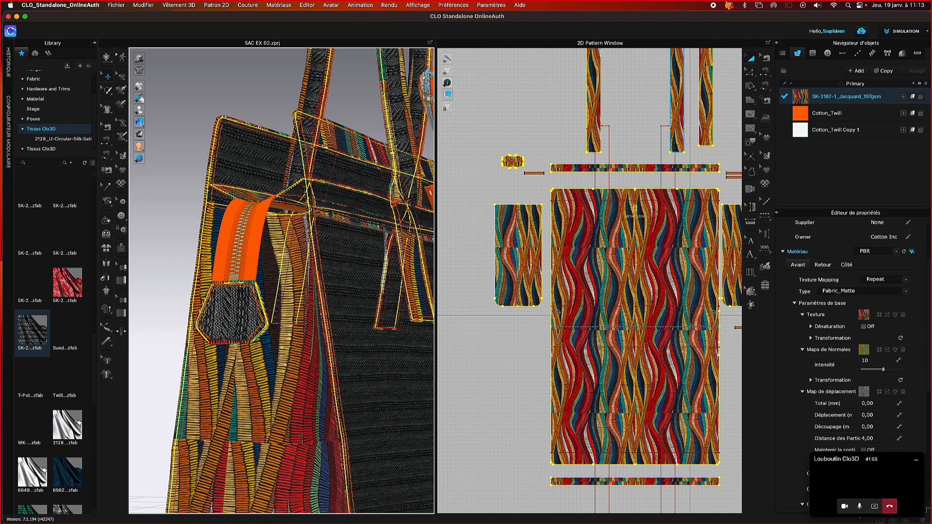
pyautogui.moveTo(607, 515)
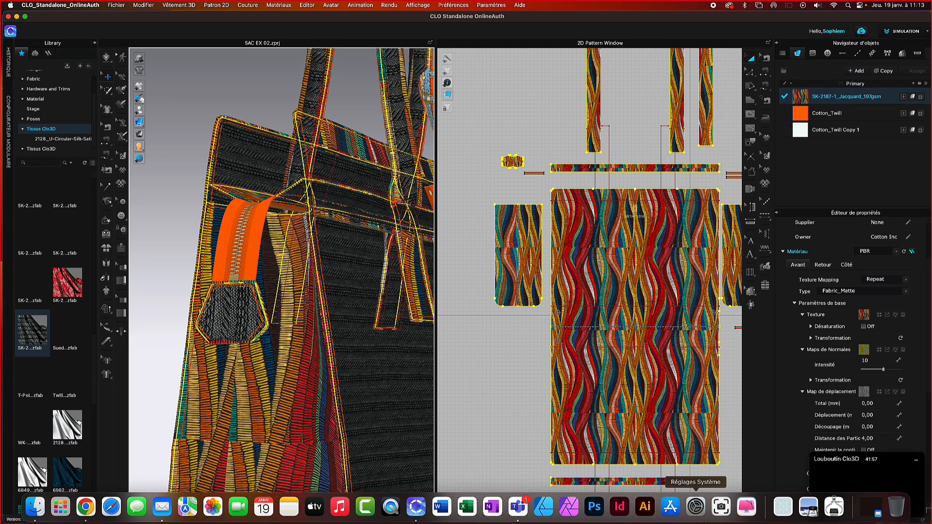
pyautogui.click(723, 514)
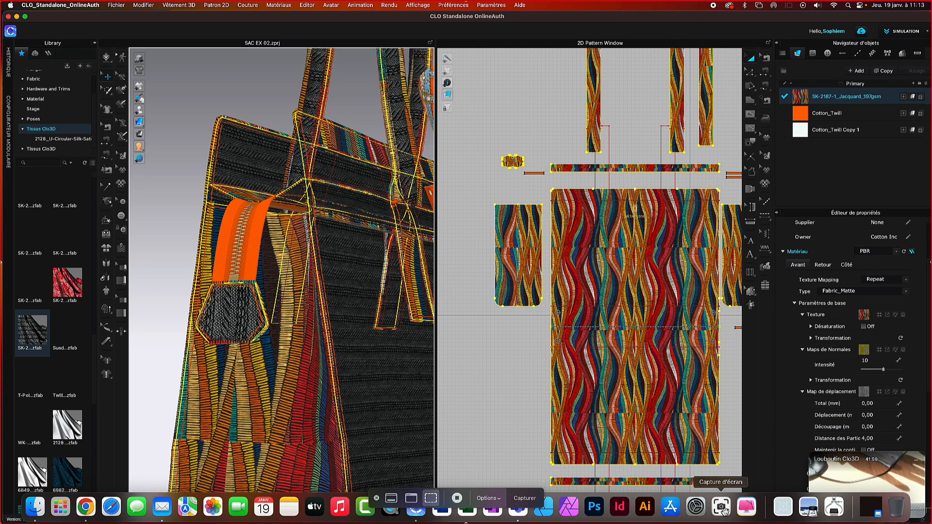
pyautogui.click(499, 501)
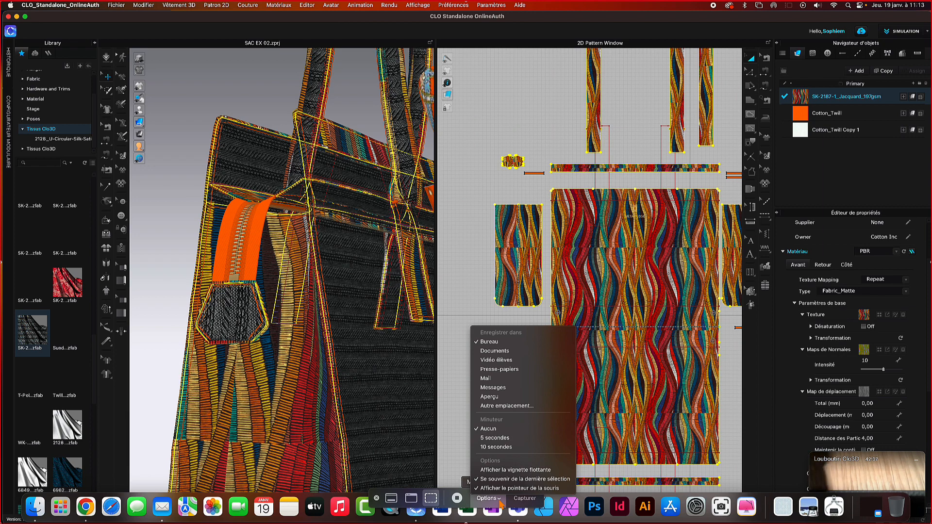
pyautogui.click(455, 441)
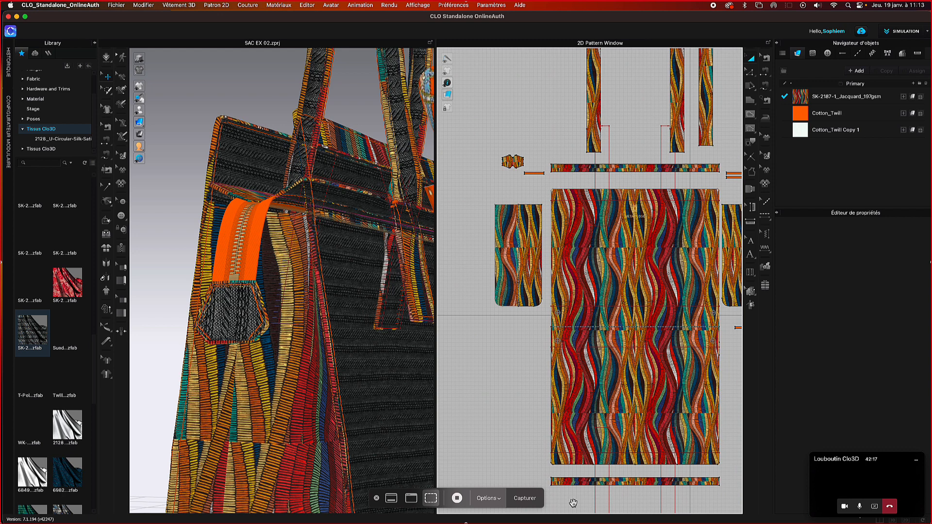
pyautogui.click(499, 502)
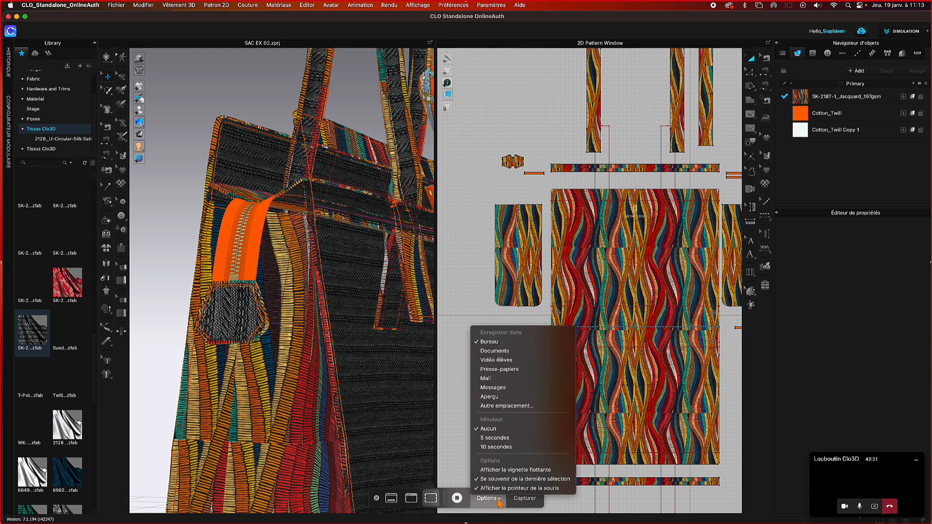
pyautogui.click(498, 500)
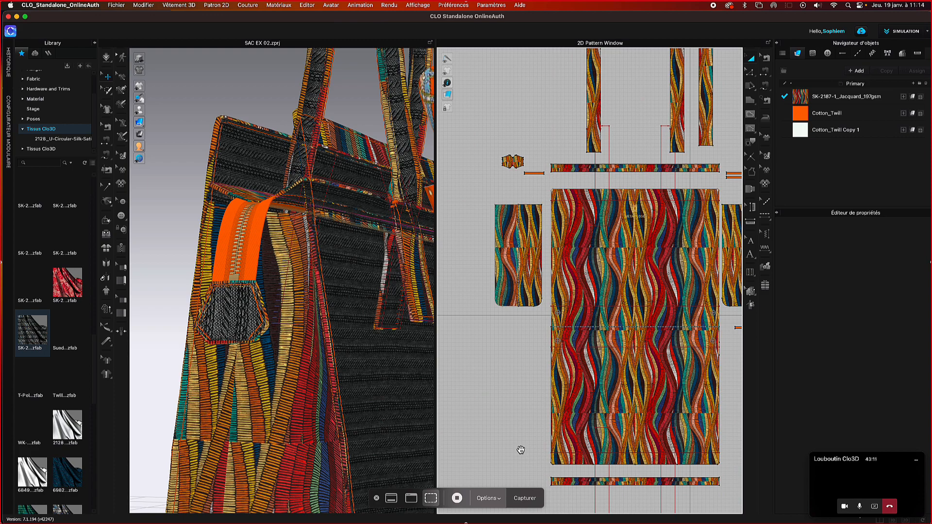
pyautogui.hotkey('ctrl', 'Up')
pyautogui.click(604, 239)
pyautogui.click(528, 498)
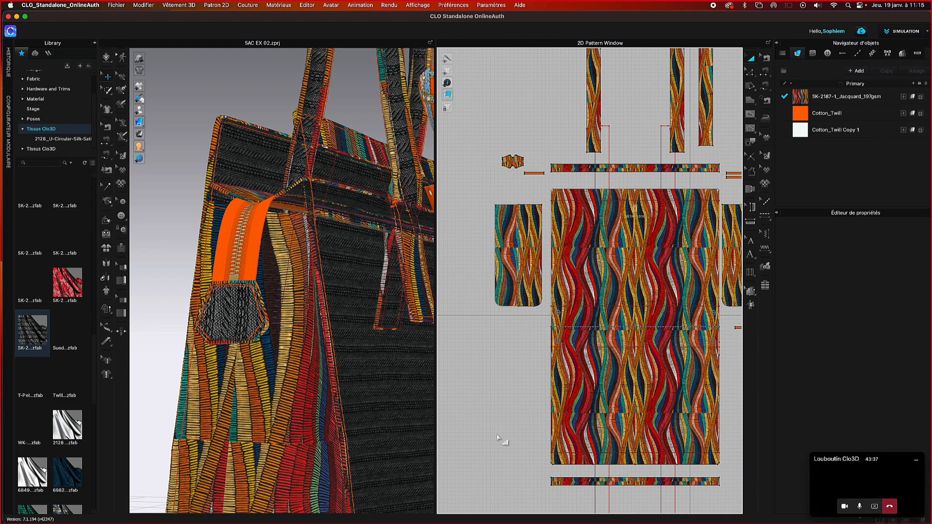
# - Scale the wavy jacquard texture down to a much finer repeat on the 2D pattern pieces with the Edit Texture tool
pyautogui.moveTo(500, 438); pyautogui.dragTo(490, 409, button='middle')
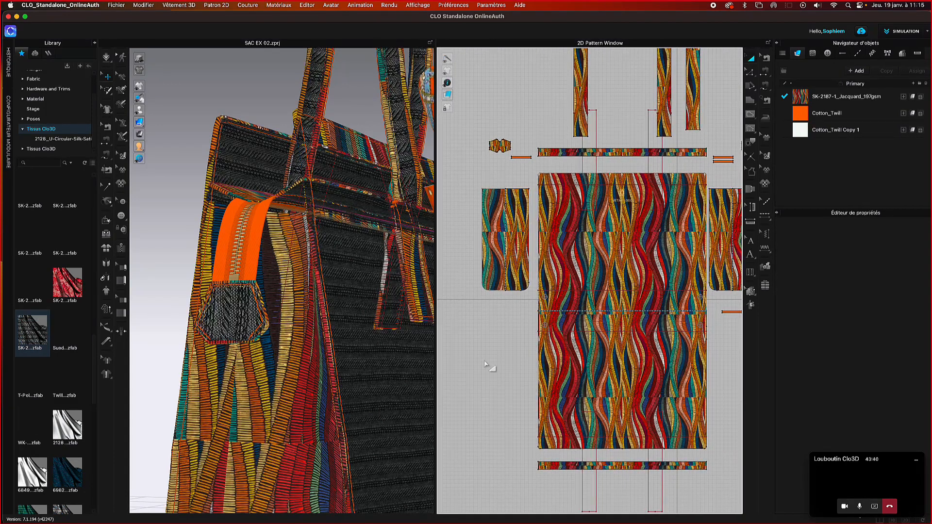
pyautogui.scroll(2, 486, 366)
pyautogui.scroll(-5, 499, 389)
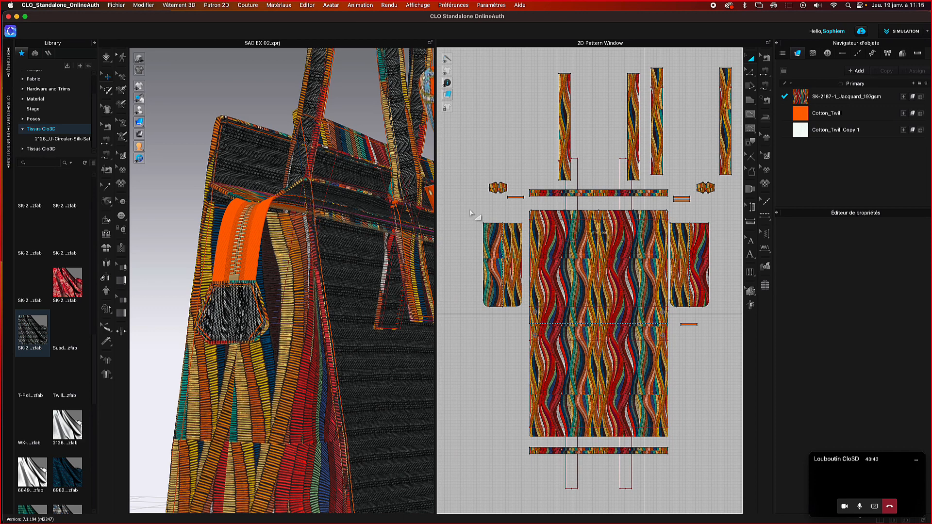
pyautogui.scroll(3, 469, 213)
pyautogui.scroll(-2, 474, 246)
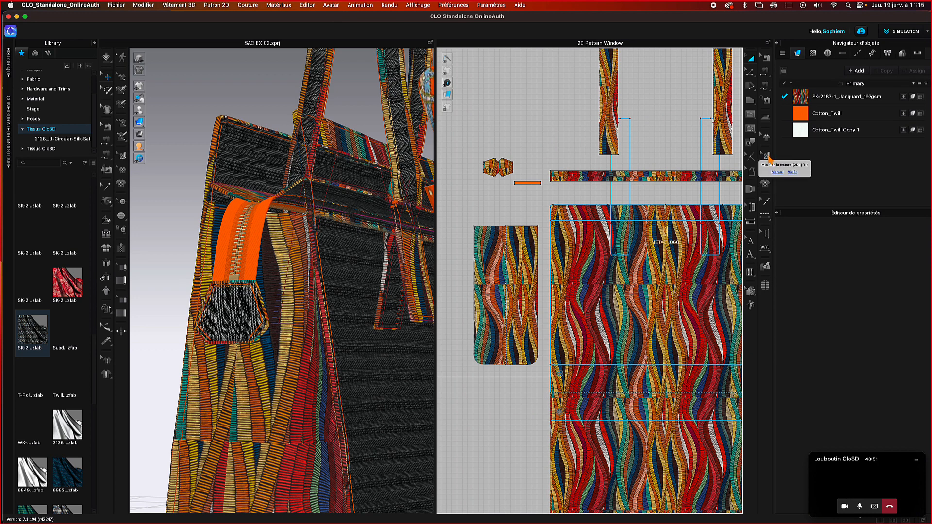
pyautogui.click(767, 157)
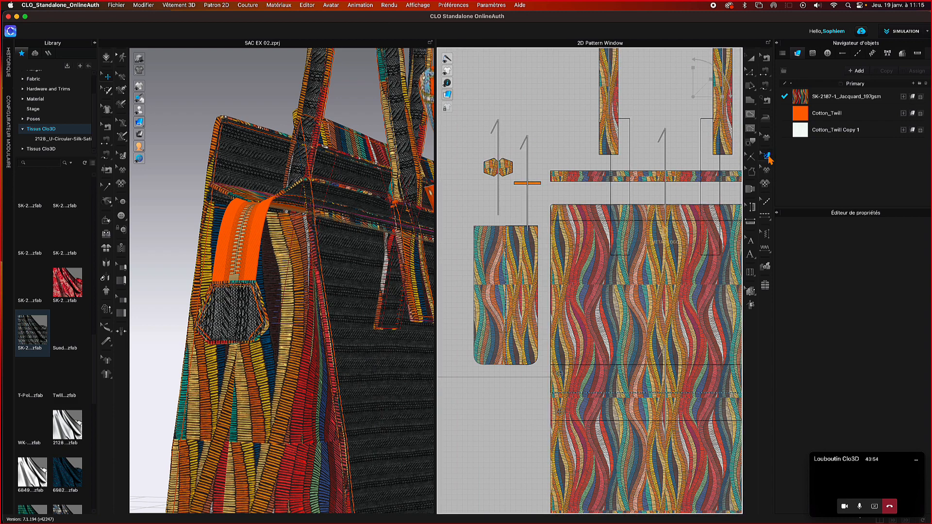
pyautogui.click(675, 292)
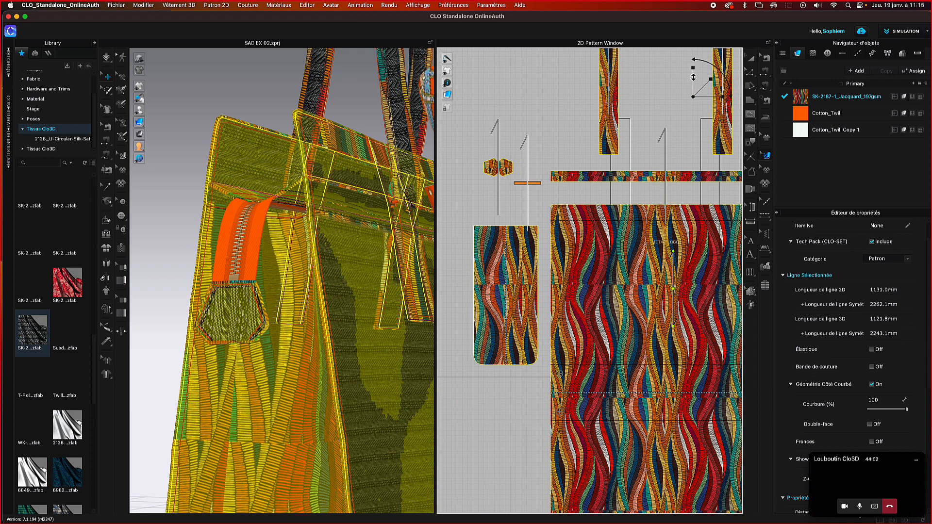
pyautogui.moveTo(694, 78)
pyautogui.mouseDown()
pyautogui.moveTo(716, 99)
pyautogui.moveTo(704, 89)
pyautogui.mouseUp()
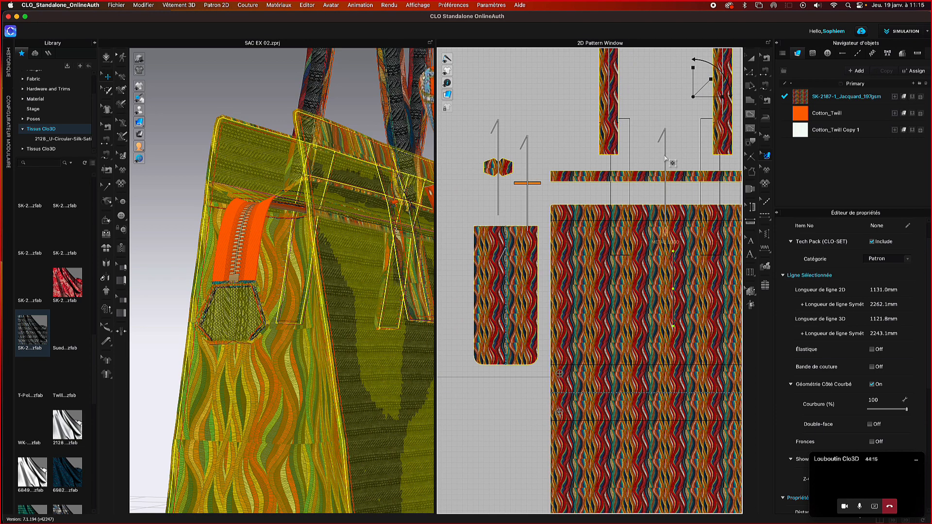
# - Rotate the texture on the bag's side panel in the 3D view so its waves run horizontally across the panel
pyautogui.scroll(-2, 673, 148)
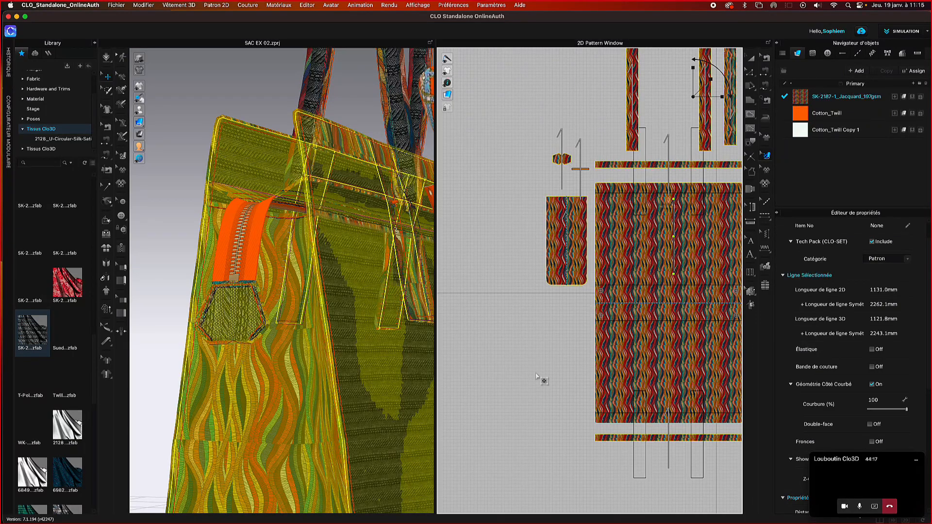
pyautogui.moveTo(534, 375); pyautogui.dragTo(485, 374, button='middle')
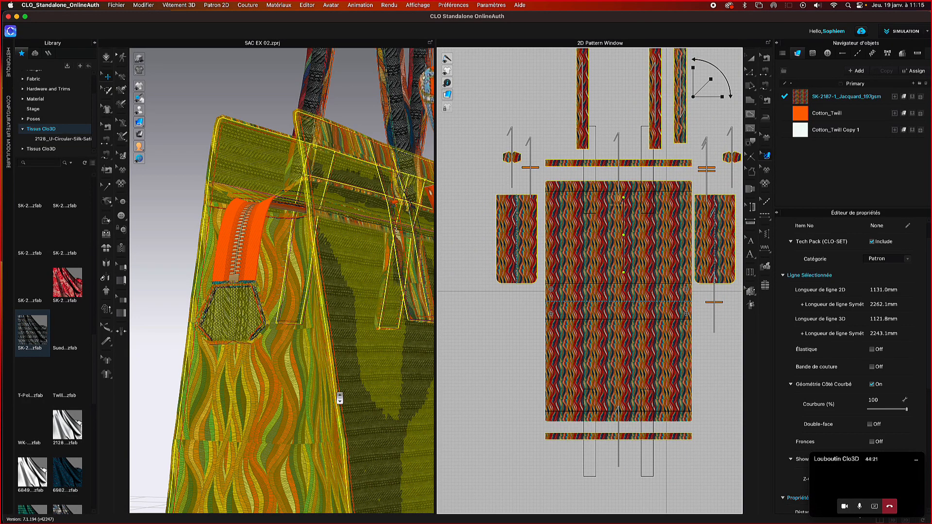
pyautogui.scroll(-6, 342, 397)
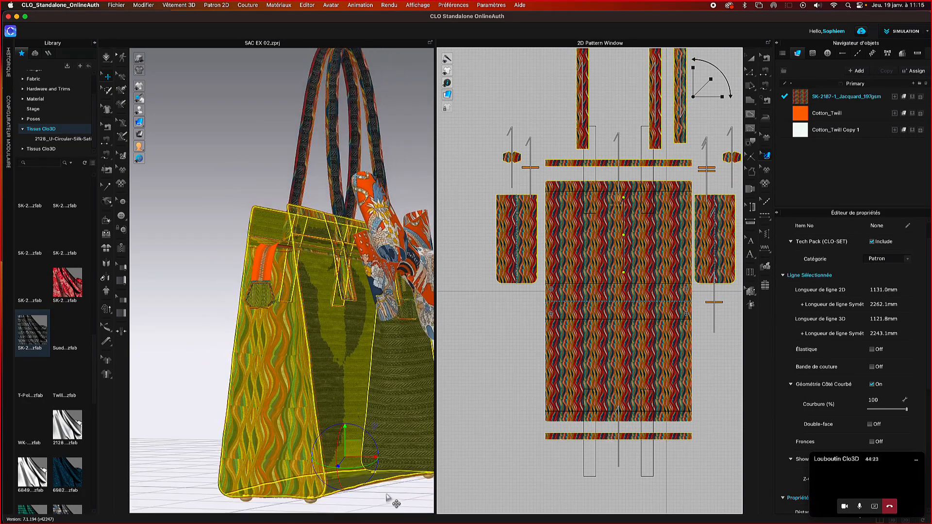
pyautogui.moveTo(389, 496)
pyautogui.mouseDown(button='right')
pyautogui.moveTo(370, 496)
pyautogui.moveTo(384, 495)
pyautogui.mouseUp(button='right')
pyautogui.click(219, 108)
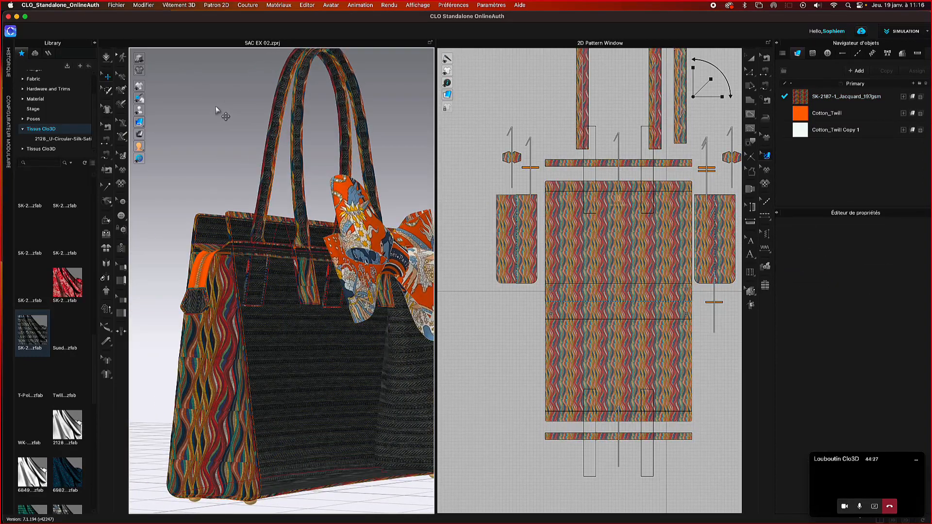
pyautogui.click(215, 336)
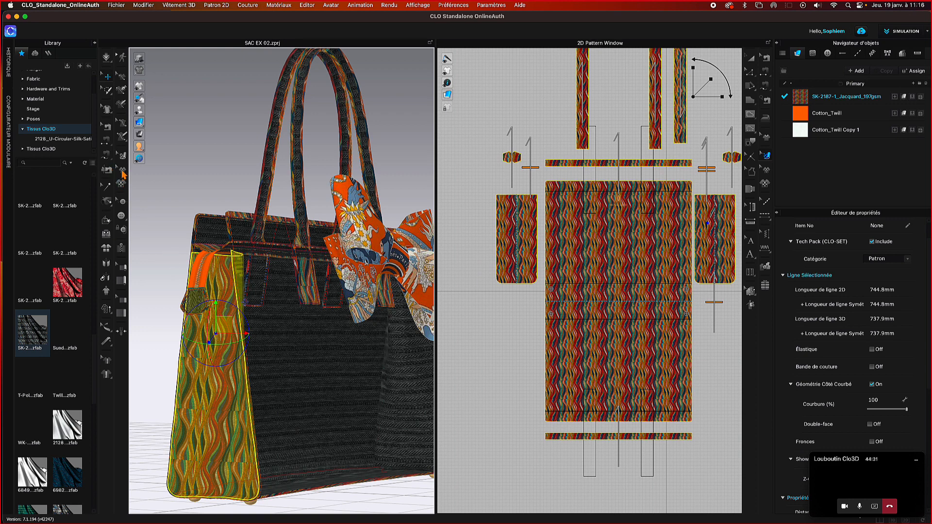
pyautogui.click(123, 156)
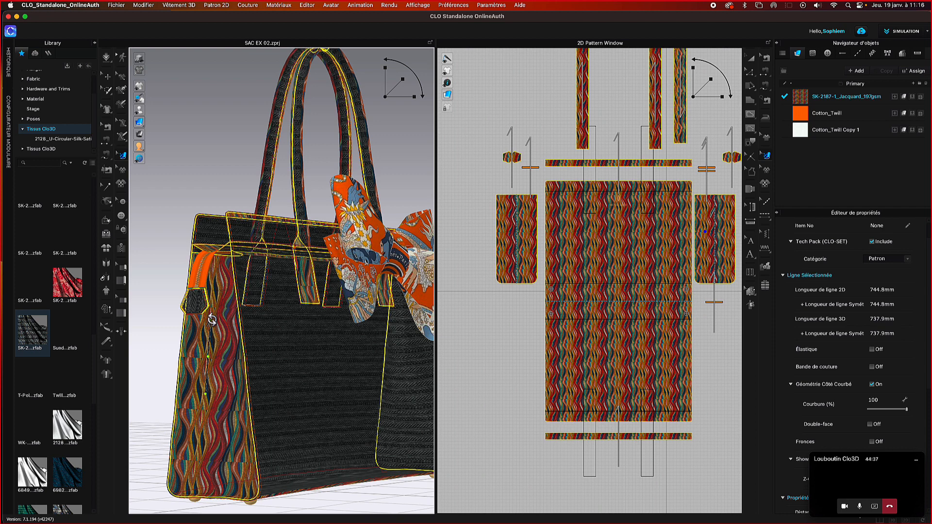
pyautogui.click(607, 229)
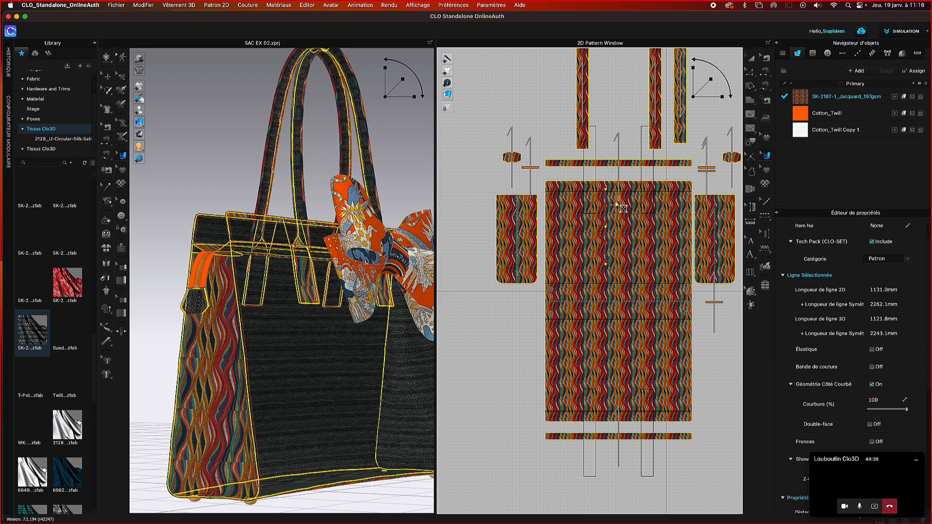
pyautogui.click(217, 380)
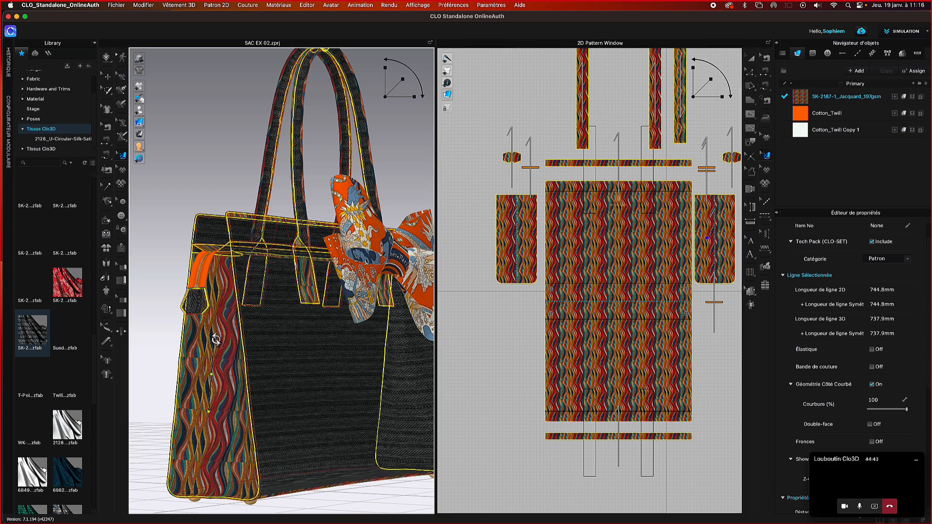
pyautogui.moveTo(216, 339); pyautogui.dragTo(192, 371)
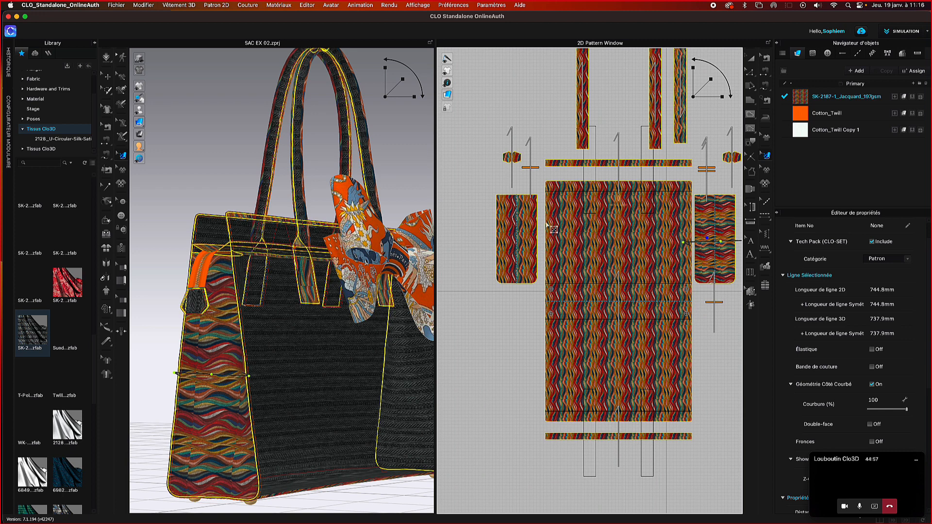
# - Rotate the texture on the other side panel in the 2D pattern so its waves run horizontally, then clear the selection
pyautogui.click(534, 224)
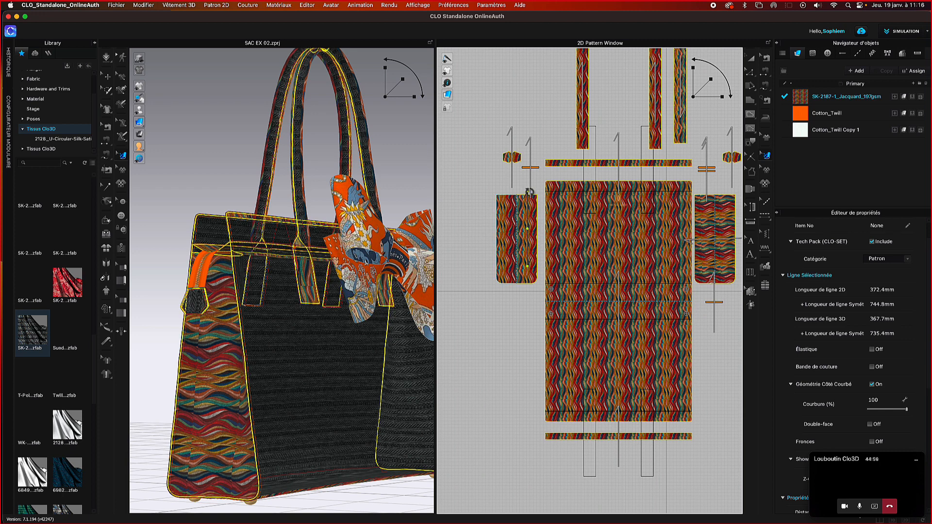
pyautogui.moveTo(529, 192); pyautogui.dragTo(506, 230)
pyautogui.click(618, 273)
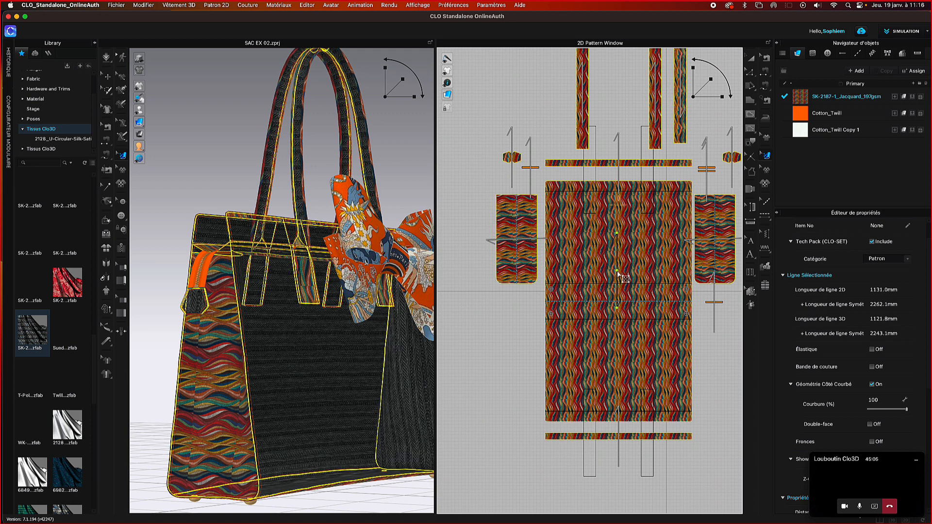
pyautogui.click(403, 180)
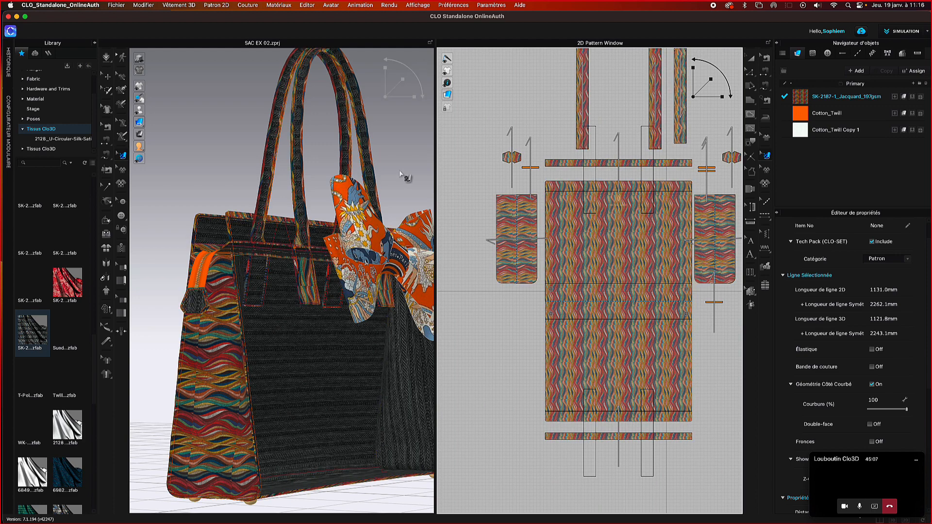
# - Simulate the handbag with the reoriented texture and stop the simulation
pyautogui.scroll(-3, 402, 178)
pyautogui.press('space')
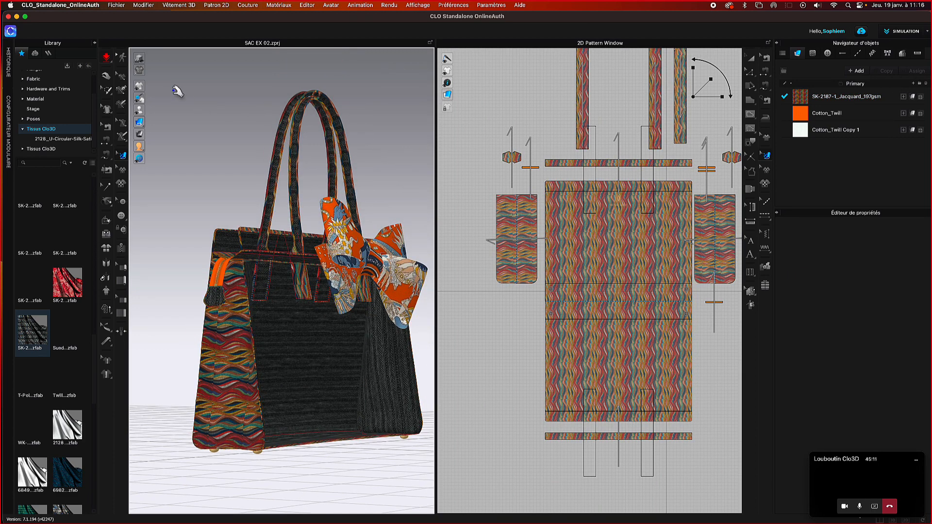
pyautogui.click(108, 59)
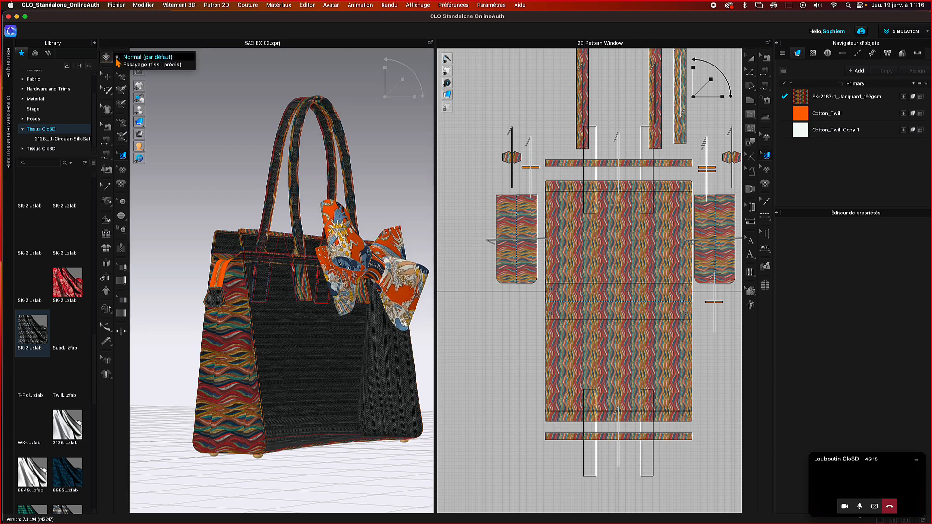
pyautogui.click(195, 116)
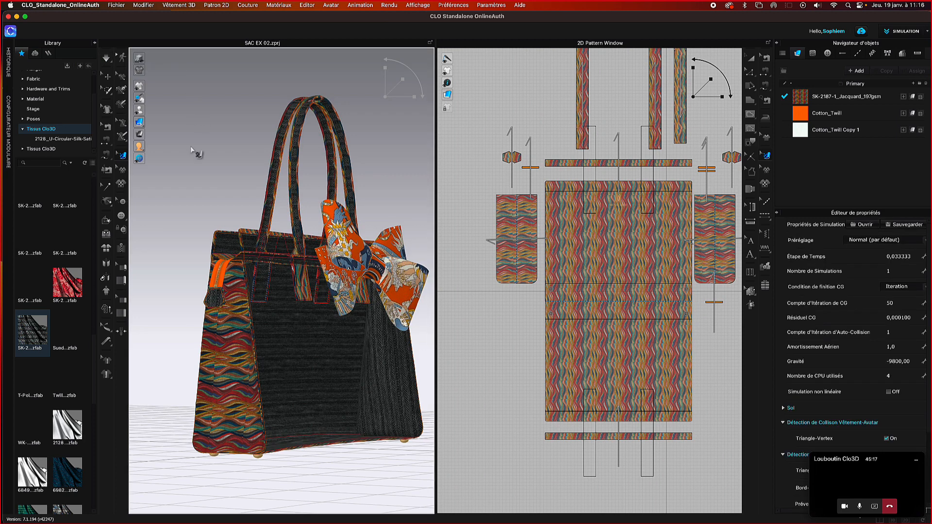
# - Run the handbag simulation a second time, stop it and open the simulation properties
pyautogui.press('space')
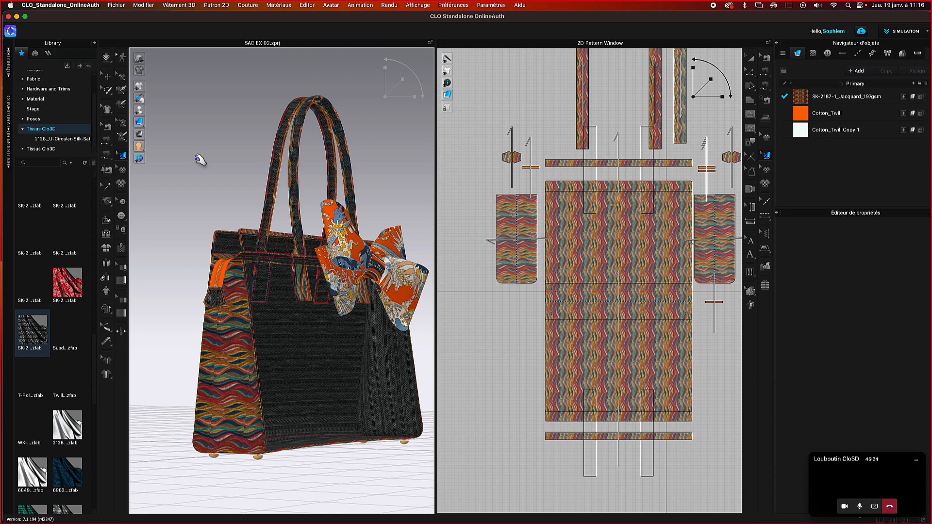
pyautogui.click(107, 58)
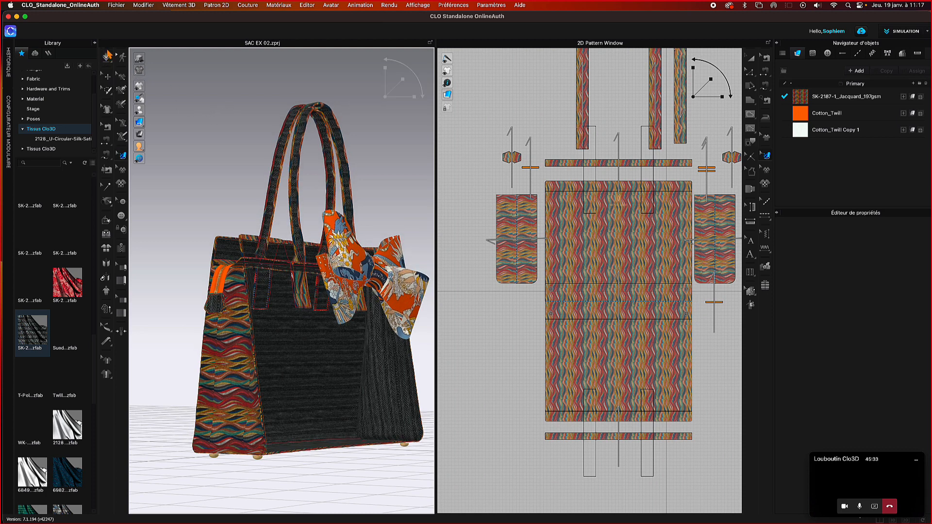
pyautogui.click(107, 59)
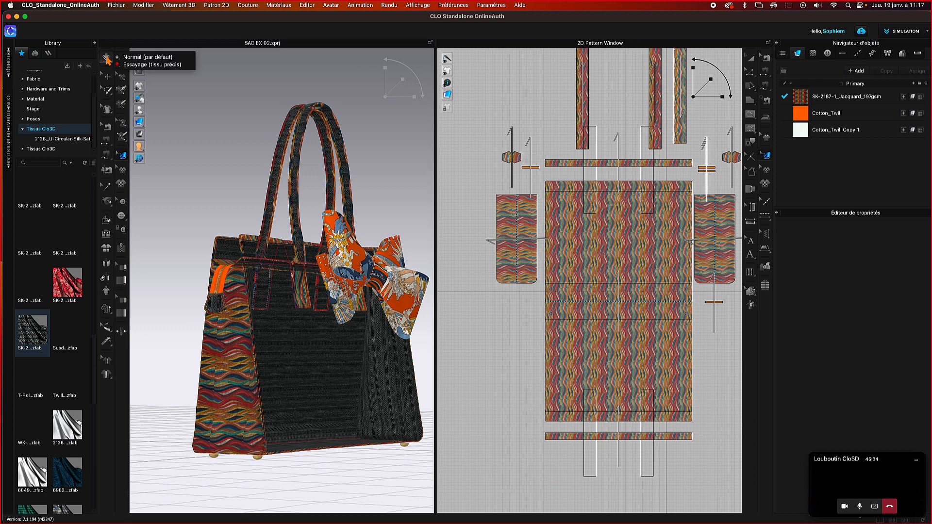
pyautogui.click(143, 64)
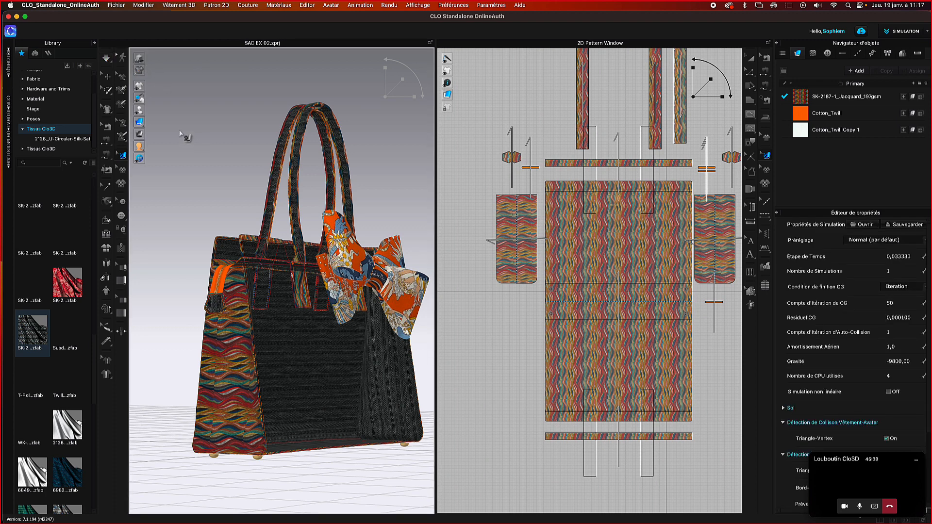
pyautogui.scroll(-4, 184, 134)
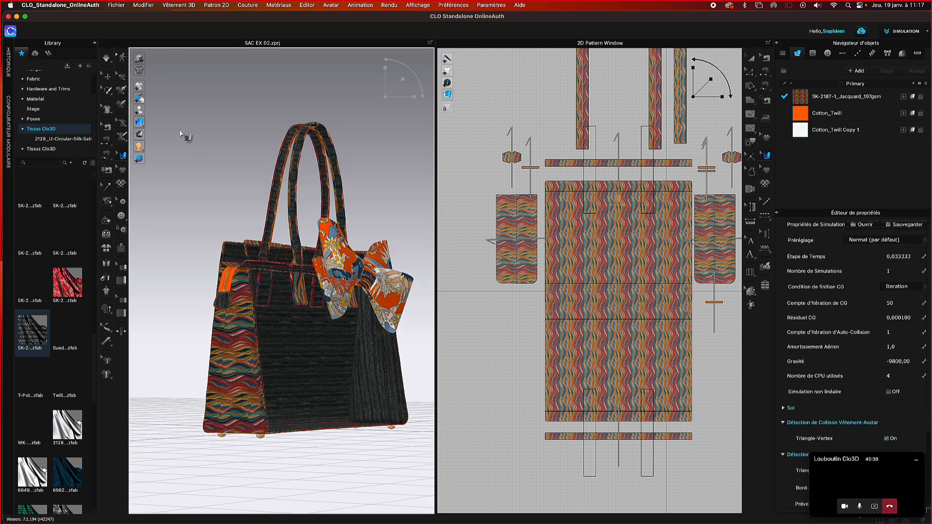
# - Examine the bag's front in 3D and pick its front handle piece with the Select/Move tool
pyautogui.click(106, 76)
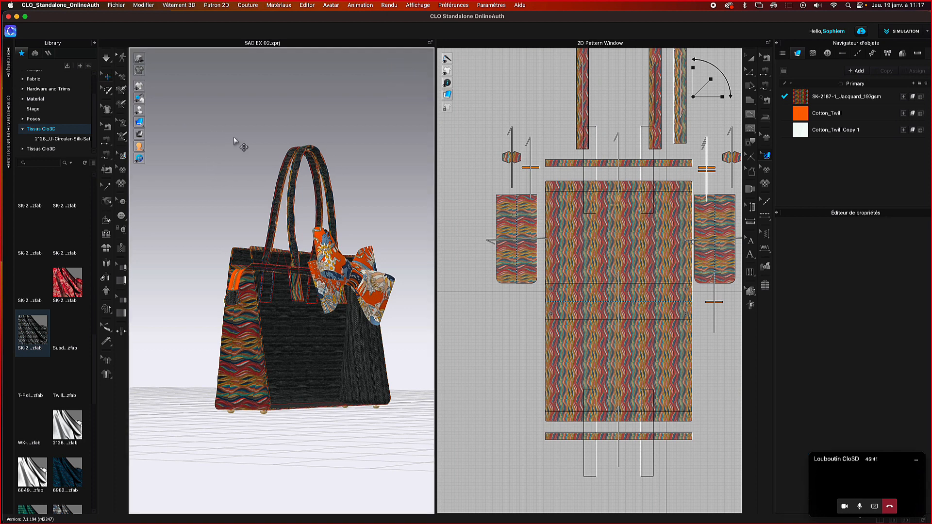
pyautogui.moveTo(234, 137); pyautogui.dragTo(216, 138, button='right')
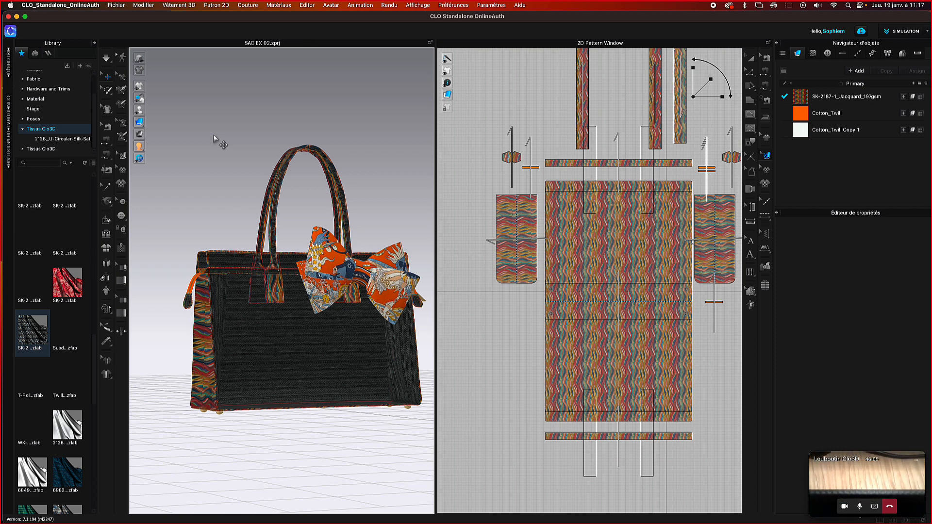
pyautogui.scroll(3, 213, 136)
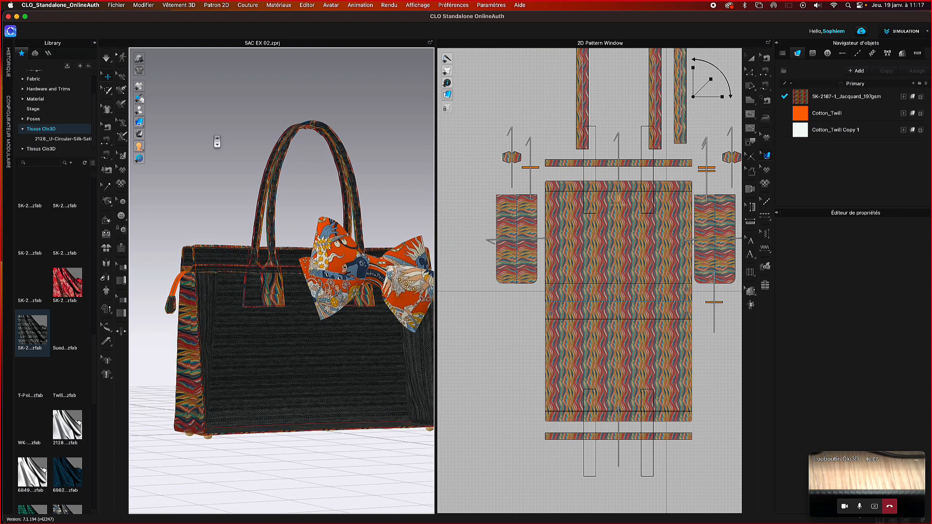
pyautogui.click(275, 286)
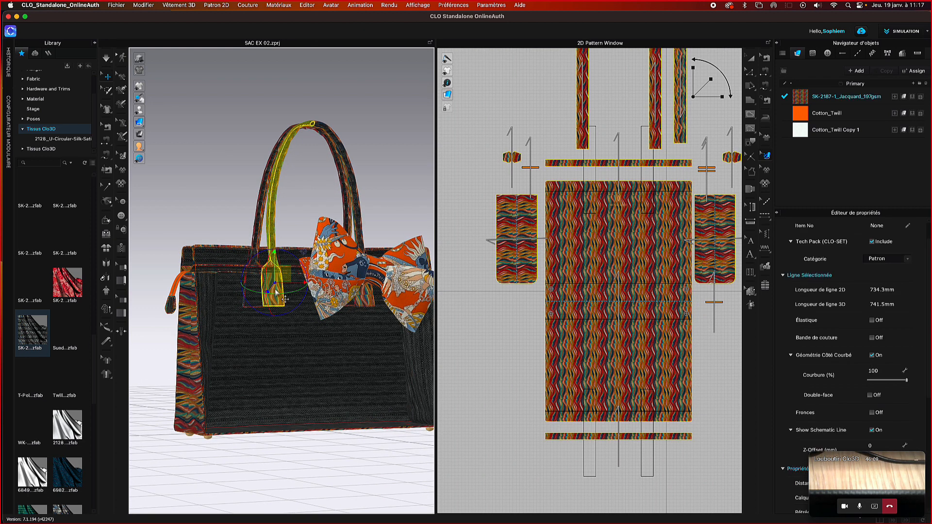
pyautogui.click(262, 356)
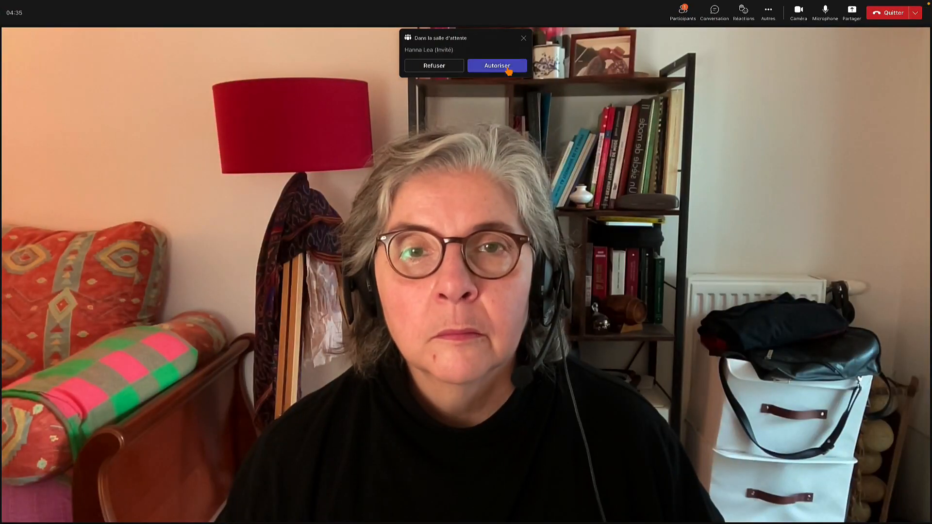
# - Admit the waiting guest to the Teams meeting and share the entire screen
pyautogui.click(496, 66)
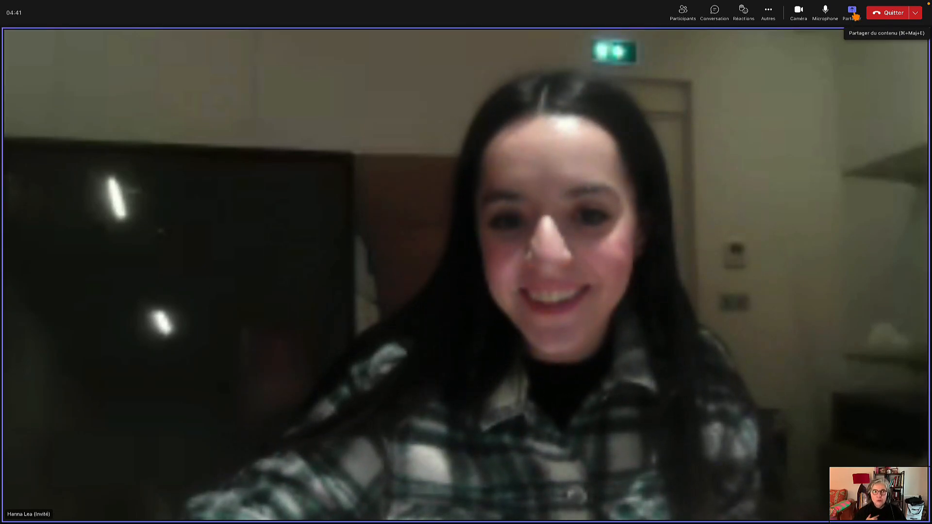
pyautogui.click(855, 15)
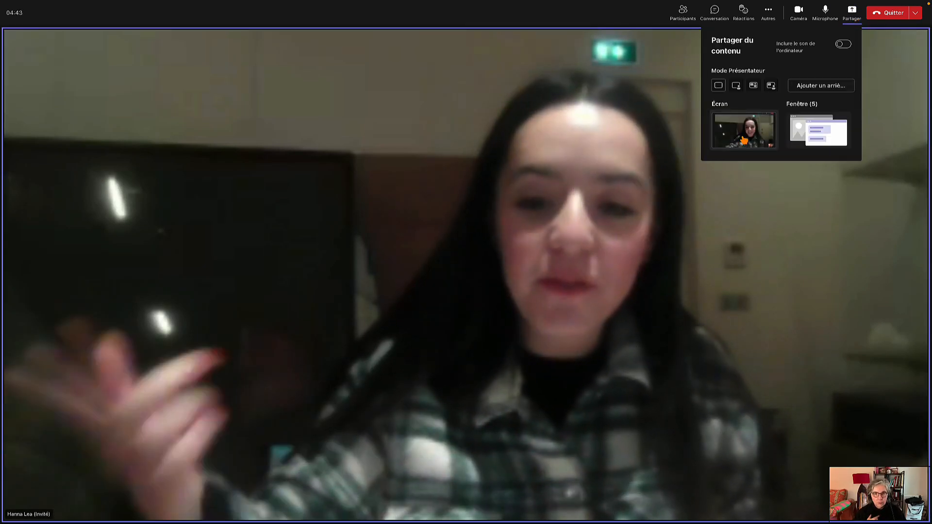
pyautogui.click(742, 141)
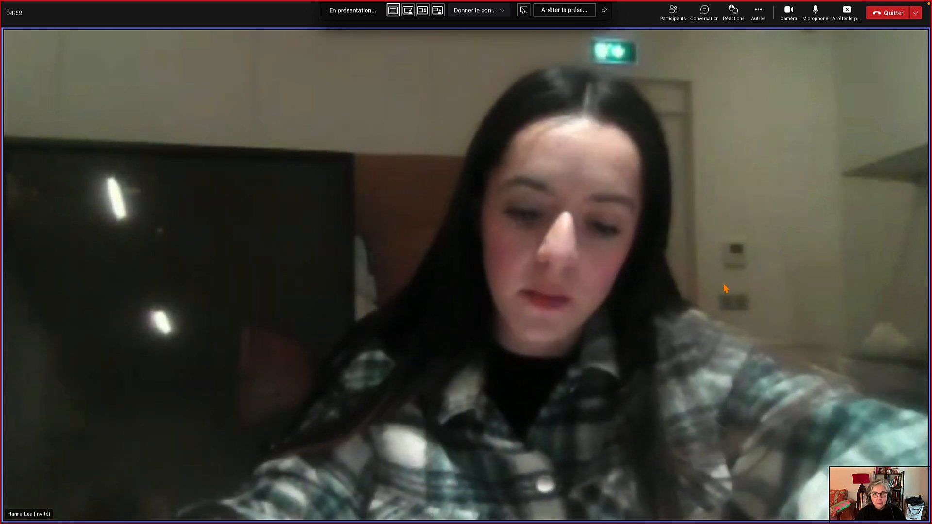
# - Switch to CLO and review the pattern properties of the narrow strip below the main panel, moving the meeting window out of the way
pyautogui.hotkey('ctrl', 'Up')
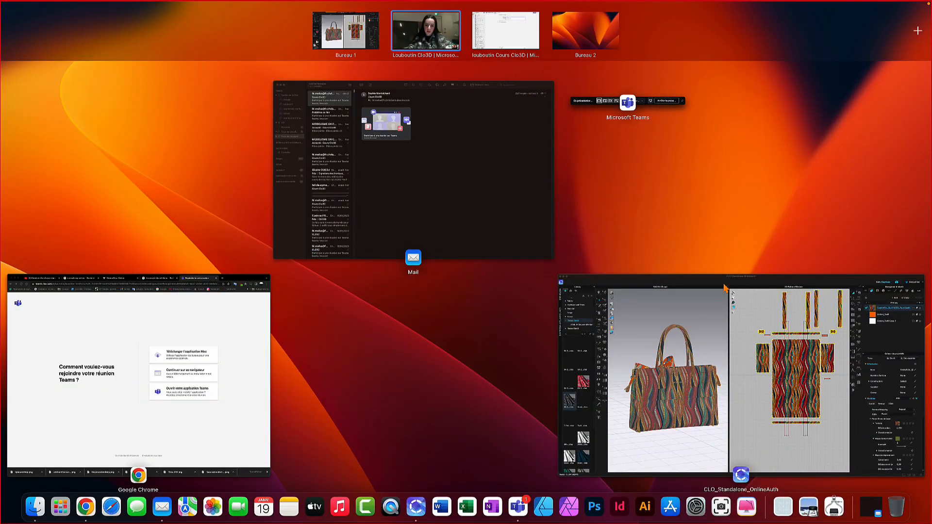
pyautogui.click(698, 340)
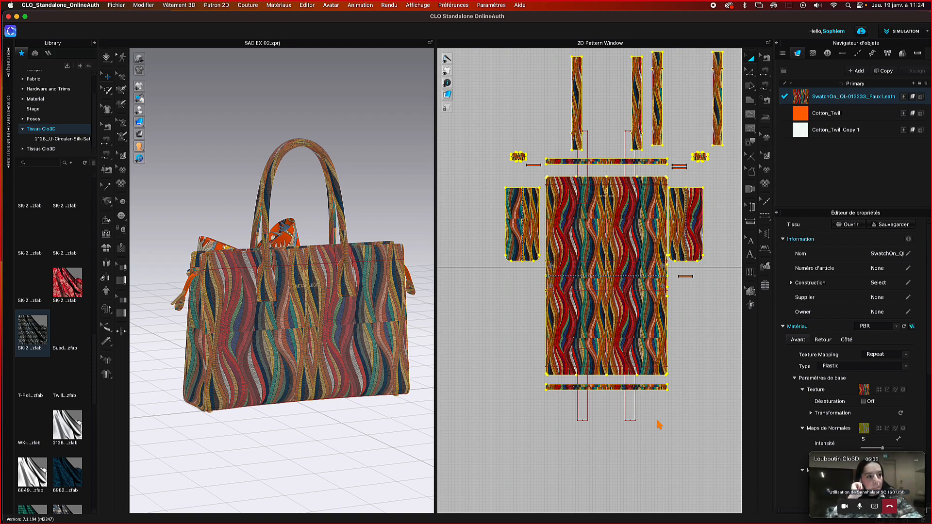
pyautogui.scroll(5, 607, 420)
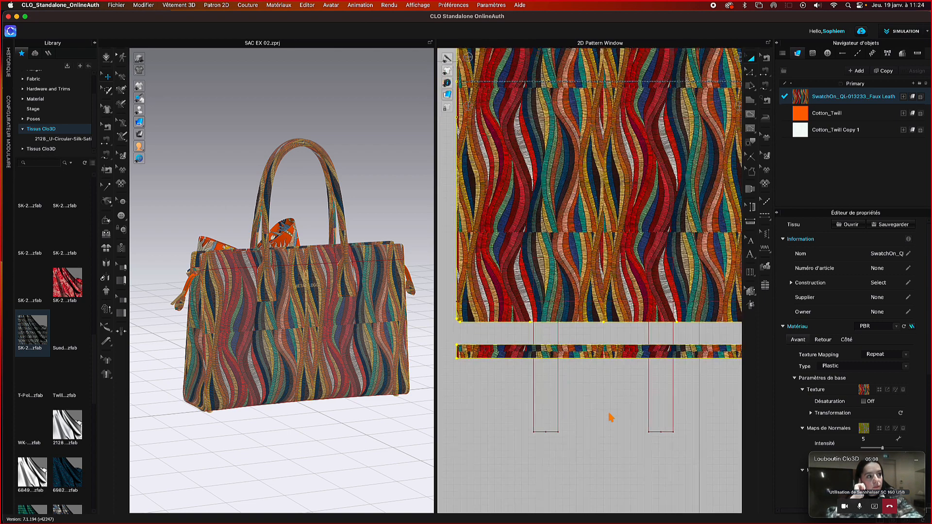
pyautogui.click(604, 354)
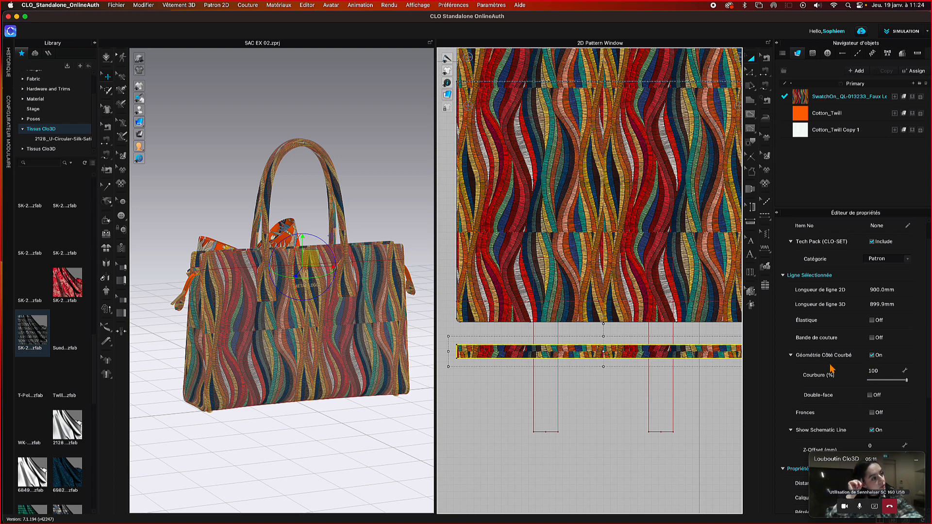
pyautogui.scroll(-8, 831, 369)
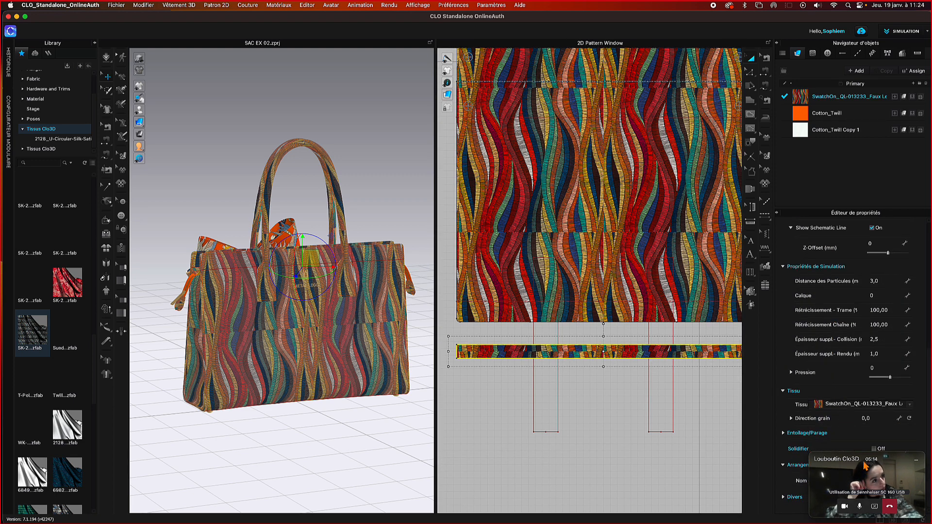
pyautogui.moveTo(865, 466); pyautogui.dragTo(824, 160)
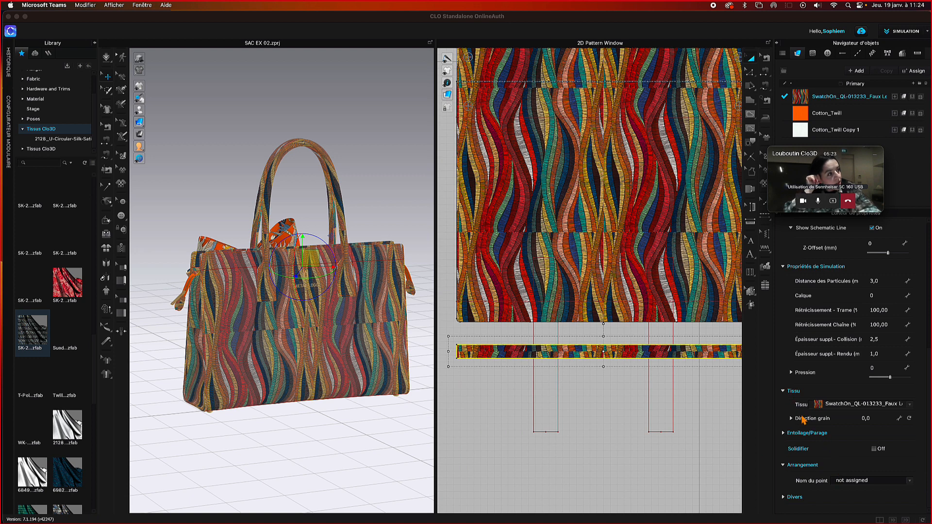
pyautogui.scroll(3, 829, 447)
pyautogui.scroll(2, 829, 447)
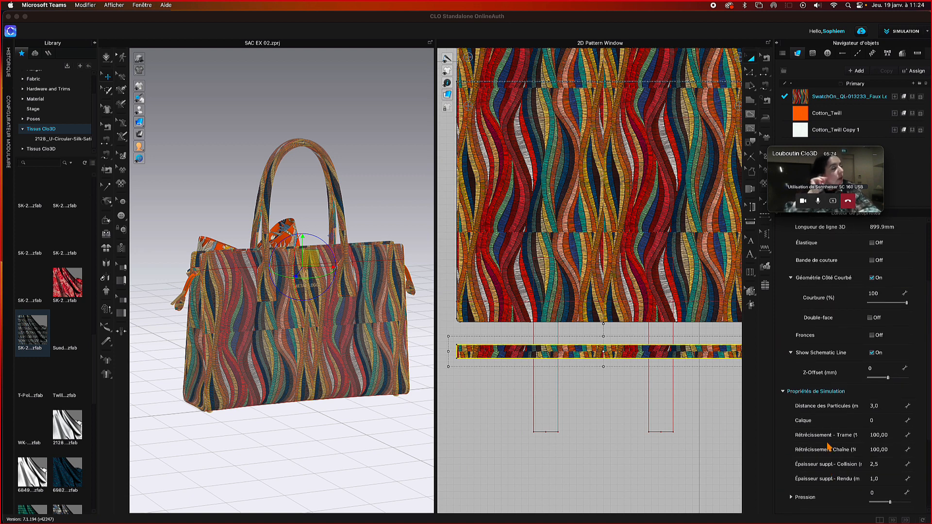
pyautogui.scroll(4, 829, 448)
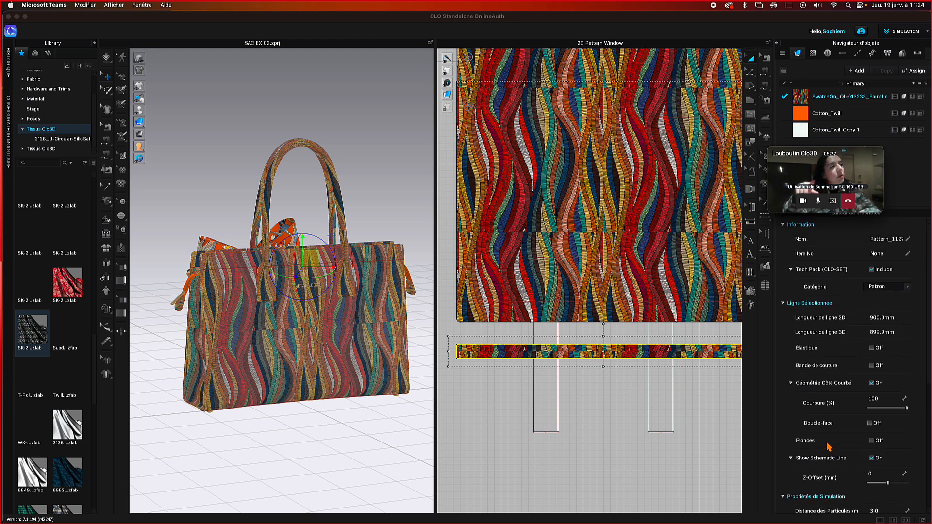
pyautogui.click(597, 443)
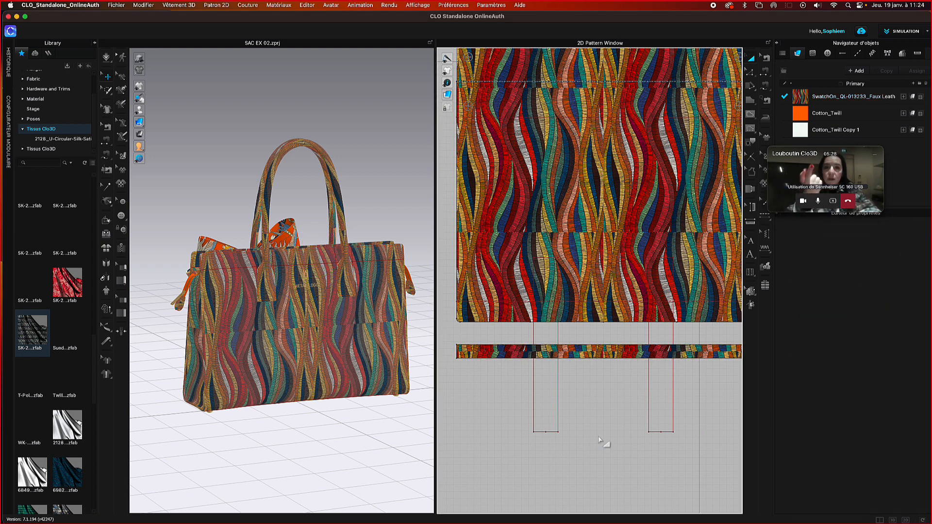
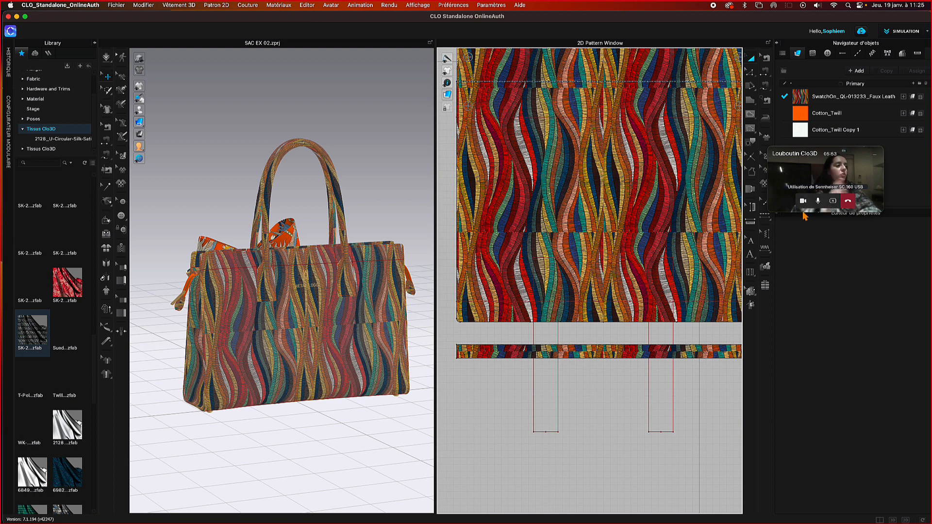
# - Load DisplacementMap.png from the Tissus folder as the displacement map of the SwatchOn_QL-013233 faux leather fabric
pyautogui.click(808, 102)
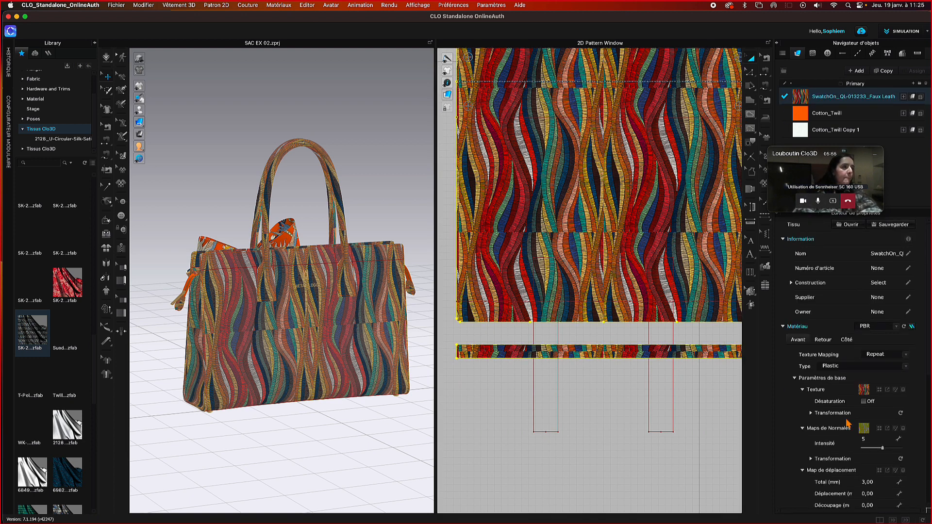
pyautogui.scroll(-2, 862, 439)
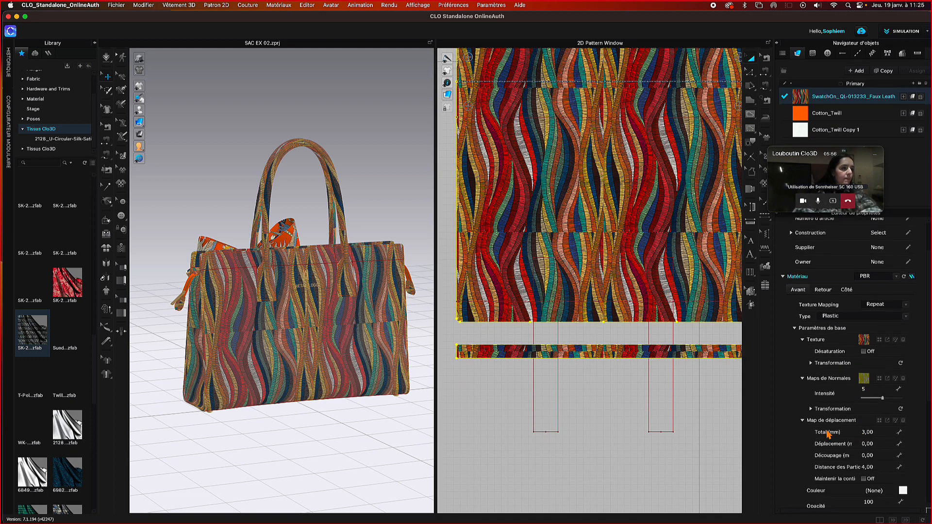
pyautogui.click(879, 421)
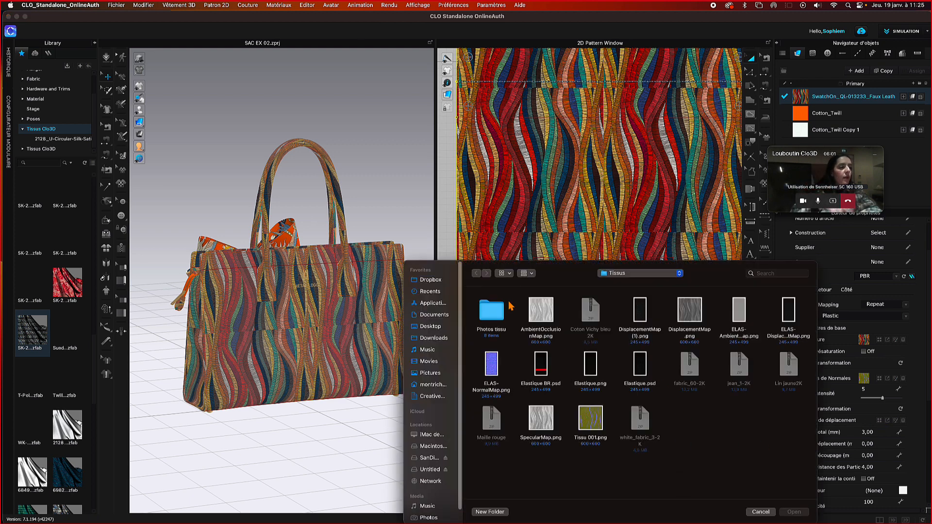
pyautogui.click(688, 315)
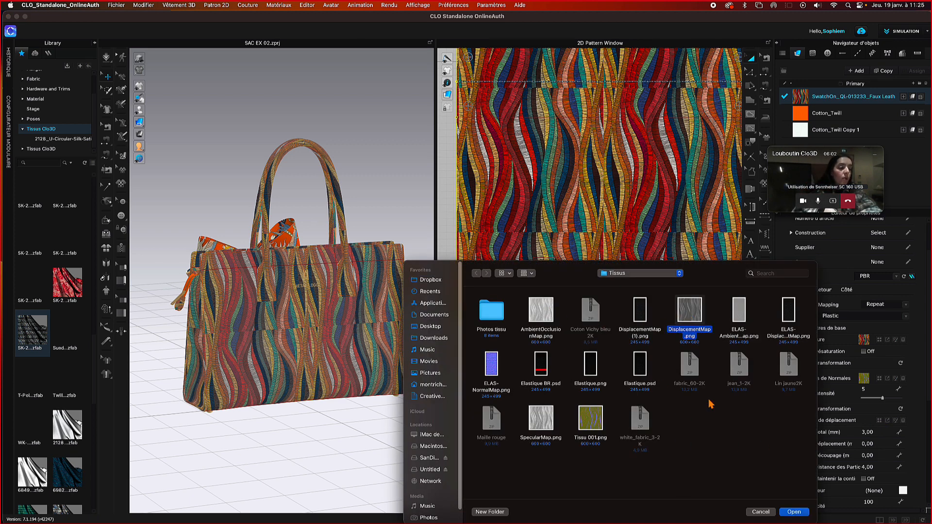
pyautogui.click(797, 512)
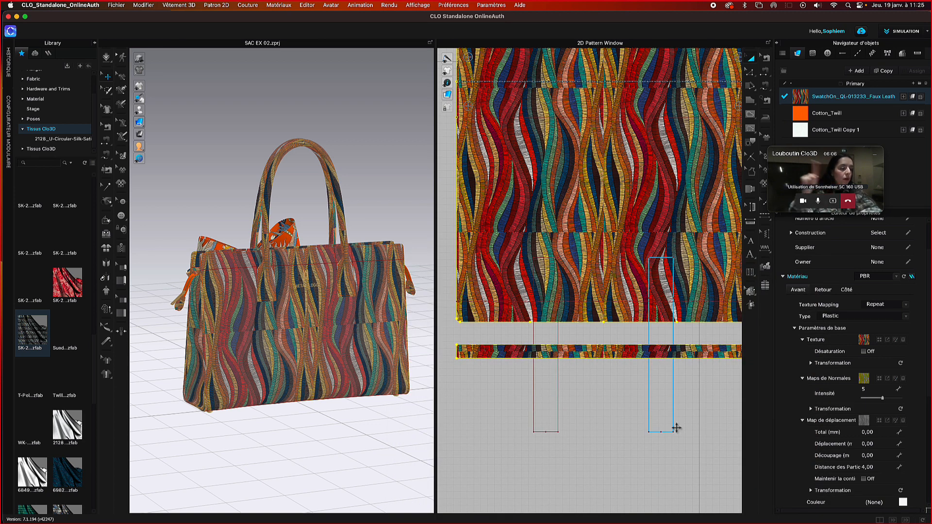
pyautogui.click(722, 421)
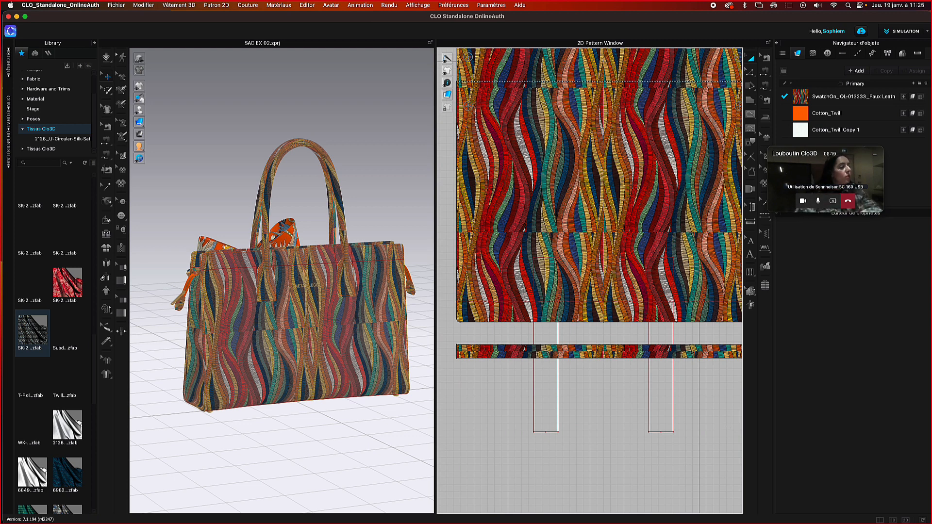
# - Open the texture image of the SwatchOn_QL-013233 faux leather fabric in Adobe Illustrator
pyautogui.click(634, 275)
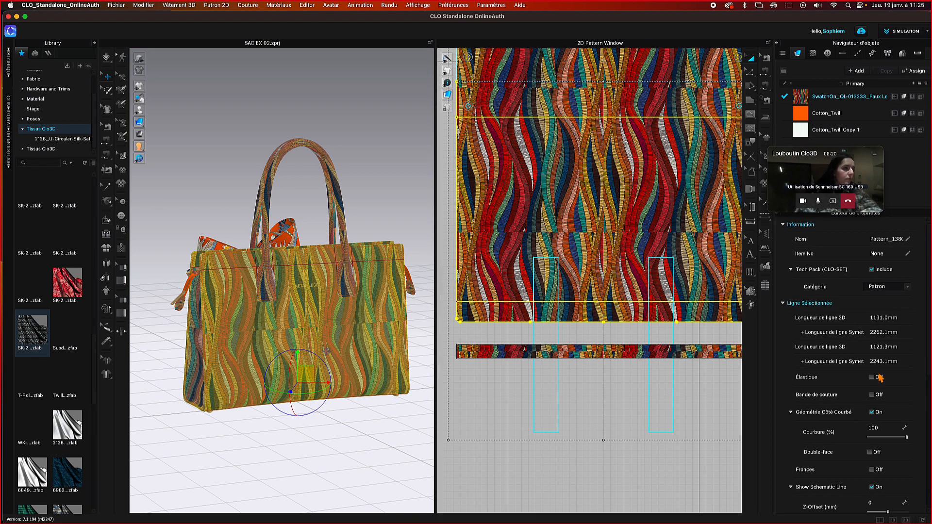
pyautogui.scroll(-1, 860, 386)
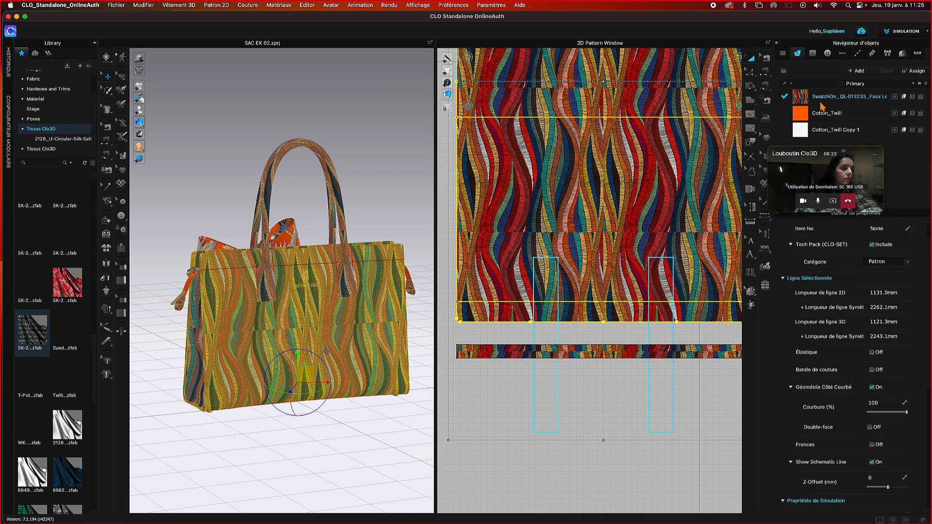
pyautogui.click(804, 102)
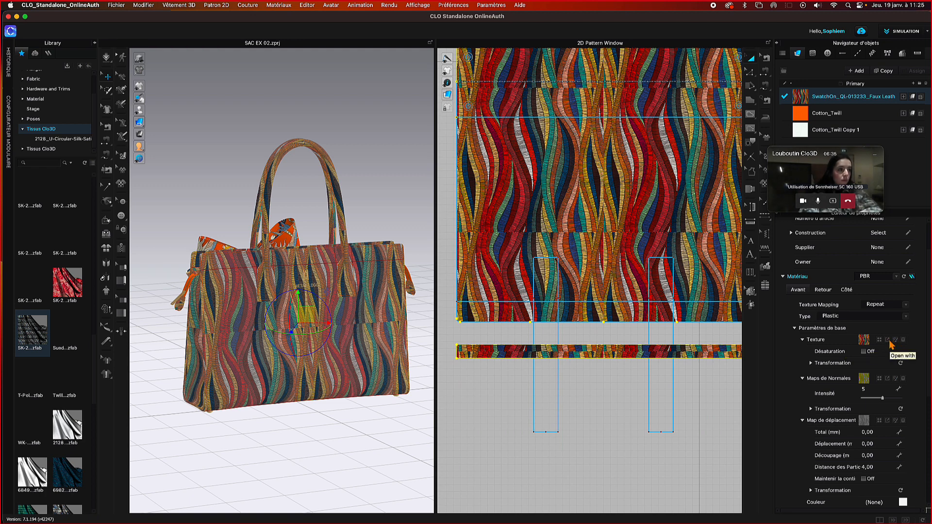
pyautogui.click(889, 341)
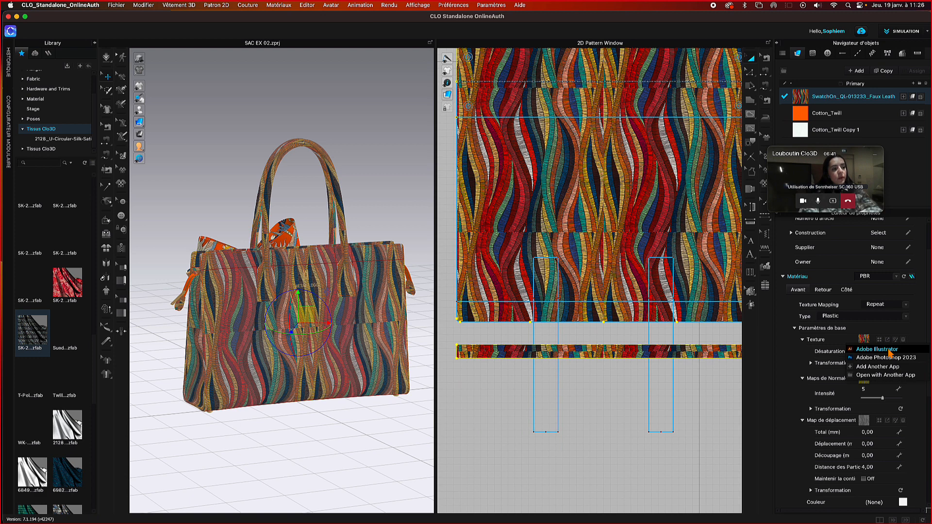
pyautogui.click(888, 350)
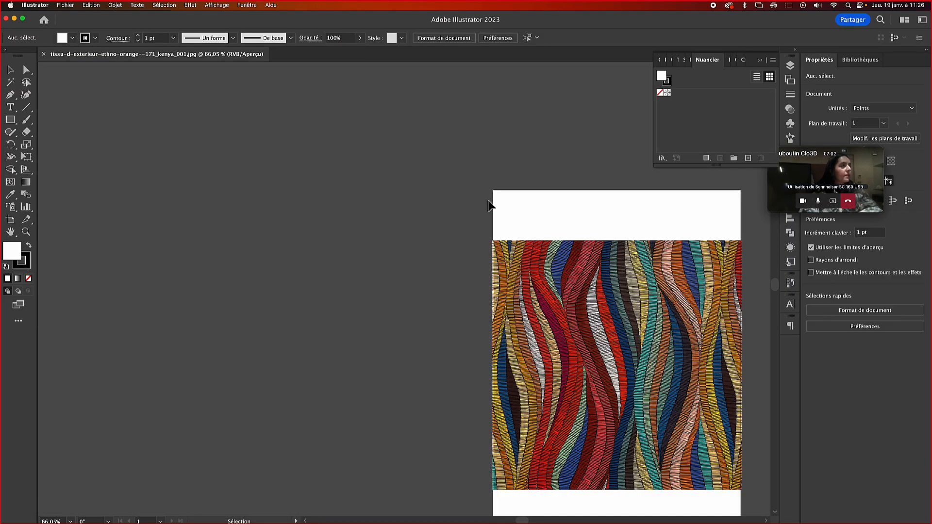
# - Duplicate the embedded pattern image and place the copy below the original, overlapping its lower edge so the motif continues
pyautogui.moveTo(556, 207); pyautogui.dragTo(358, 101)
pyautogui.press('space')
pyautogui.click(389, 228)
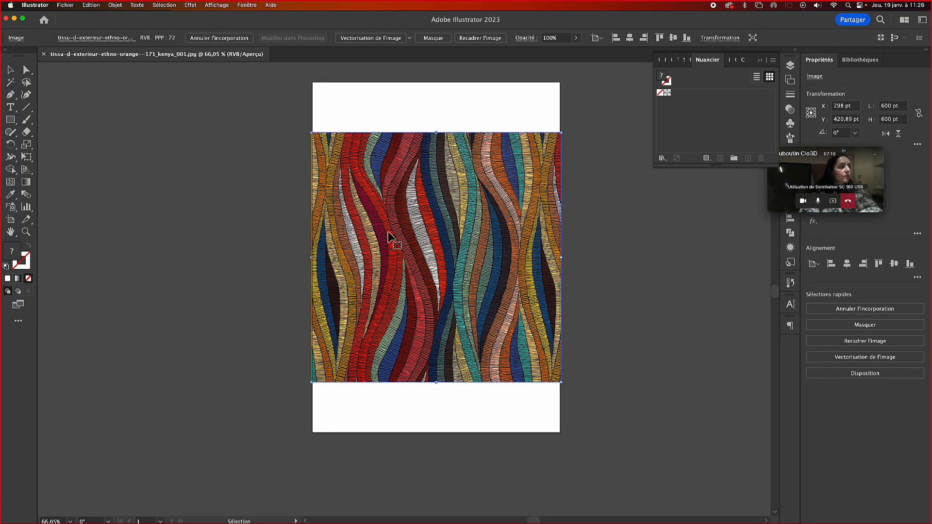
pyautogui.keyDown('alt'); pyautogui.moveTo(416, 229); pyautogui.dragTo(164, 232); pyautogui.keyUp('alt')
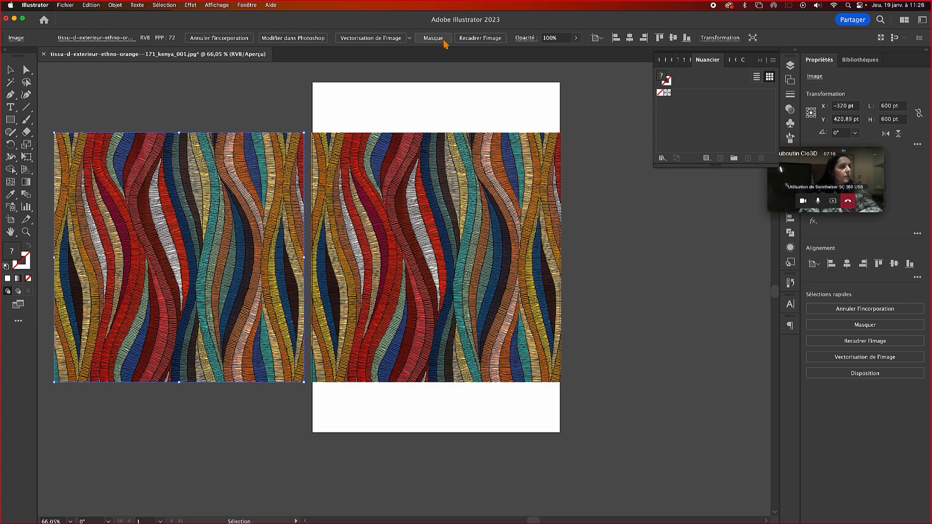
pyautogui.moveTo(221, 181); pyautogui.dragTo(483, 403)
pyautogui.keyDown('alt'); pyautogui.scroll(-9, 479, 382); pyautogui.keyUp('alt')
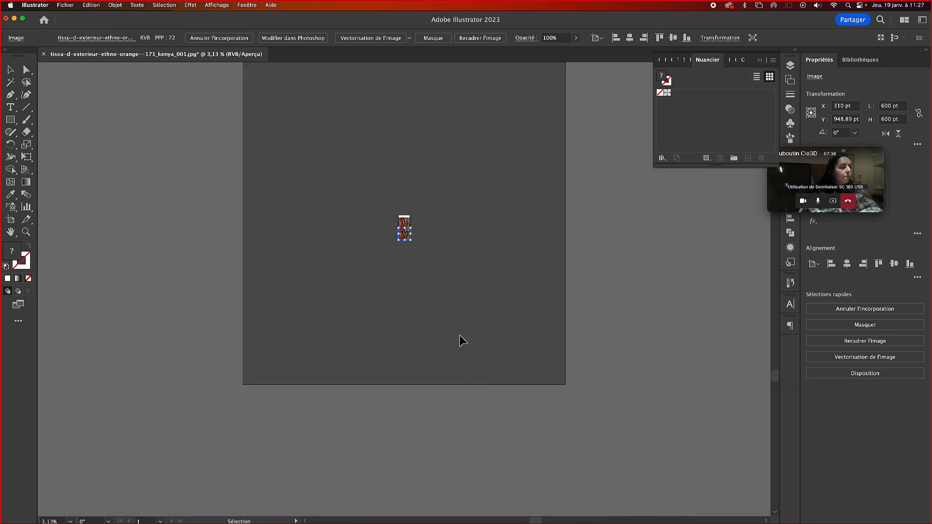
pyautogui.keyDown('alt'); pyautogui.scroll(2, 436, 255); pyautogui.keyUp('alt')
pyautogui.keyDown('alt'); pyautogui.scroll(2, 433, 354); pyautogui.keyUp('alt')
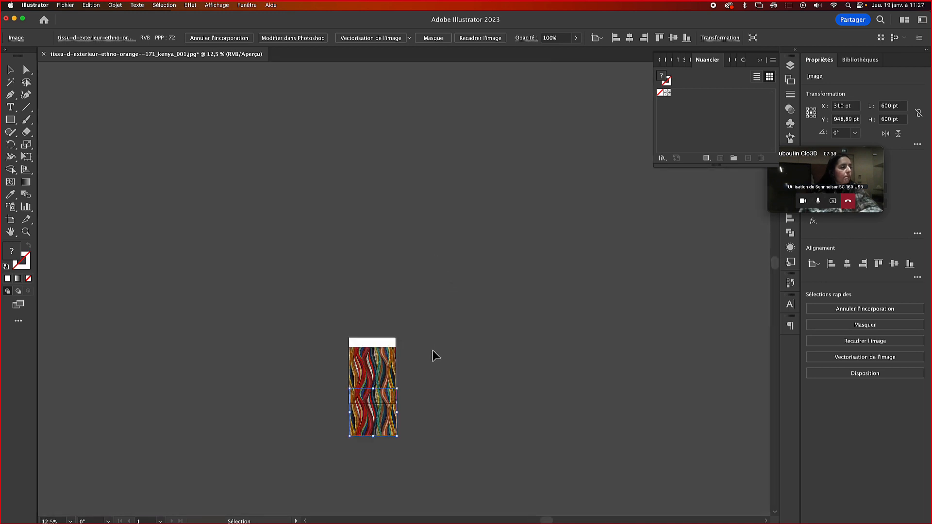
pyautogui.click(496, 265)
pyautogui.scroll(-5, 487, 229)
pyautogui.keyDown('alt'); pyautogui.scroll(-4, 443, 293); pyautogui.keyUp('alt')
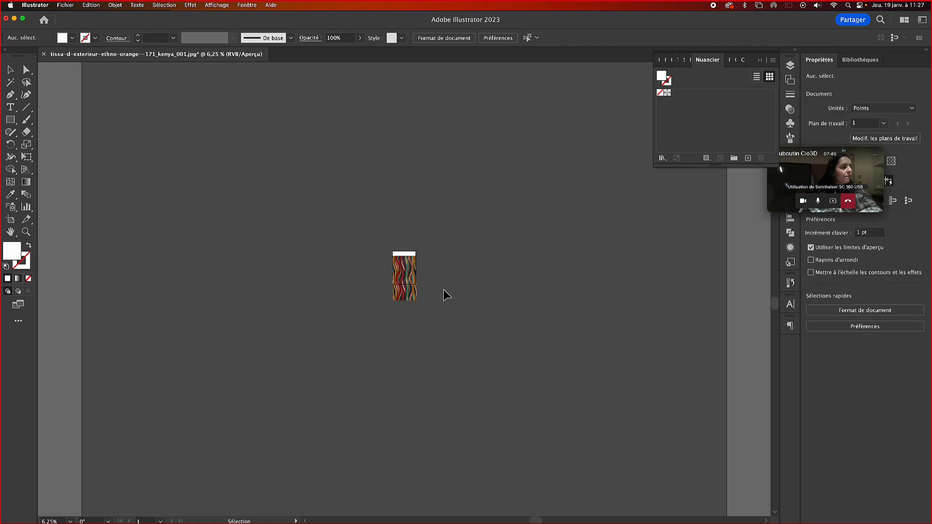
# - Stretch the lower pattern image horizontally to a width of about 614 pt to match its waves to the image above
pyautogui.keyDown('alt'); pyautogui.scroll(9, 446, 293); pyautogui.keyUp('alt')
pyautogui.press('space')
pyautogui.moveTo(218, 285); pyautogui.dragTo(546, 229)
pyautogui.moveTo(361, 274); pyautogui.dragTo(540, 312)
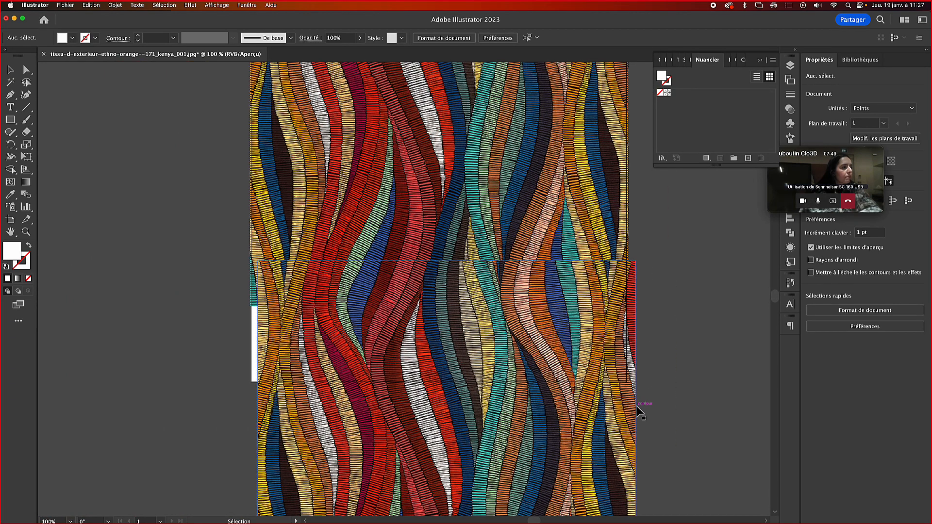
pyautogui.click(615, 413)
pyautogui.moveTo(635, 450); pyautogui.dragTo(650, 451)
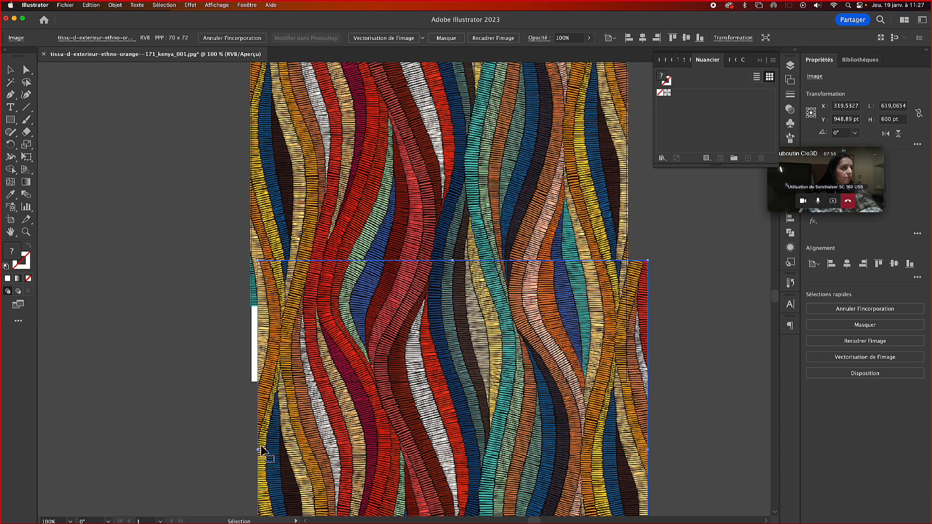
pyautogui.moveTo(259, 452); pyautogui.dragTo(259, 454)
pyautogui.moveTo(437, 275); pyautogui.dragTo(435, 275)
pyautogui.moveTo(645, 452); pyautogui.dragTo(647, 452)
pyautogui.keyDown('alt'); pyautogui.scroll(8, 677, 372); pyautogui.keyUp('alt')
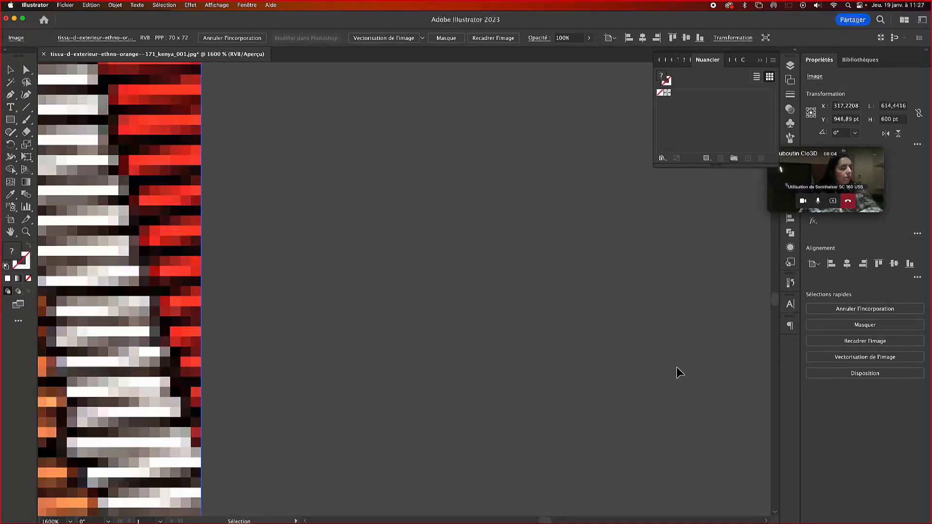
pyautogui.keyDown('alt'); pyautogui.scroll(-9, 676, 373); pyautogui.keyUp('alt')
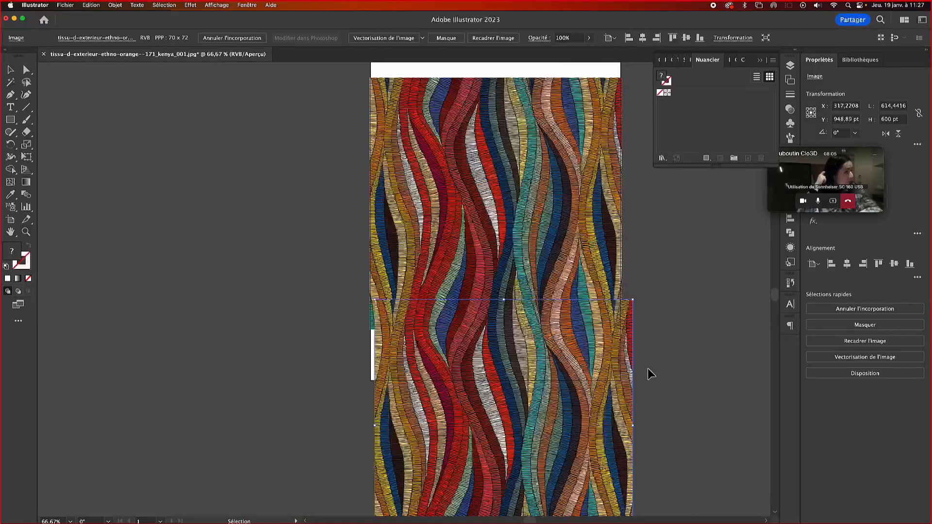
pyautogui.click(676, 378)
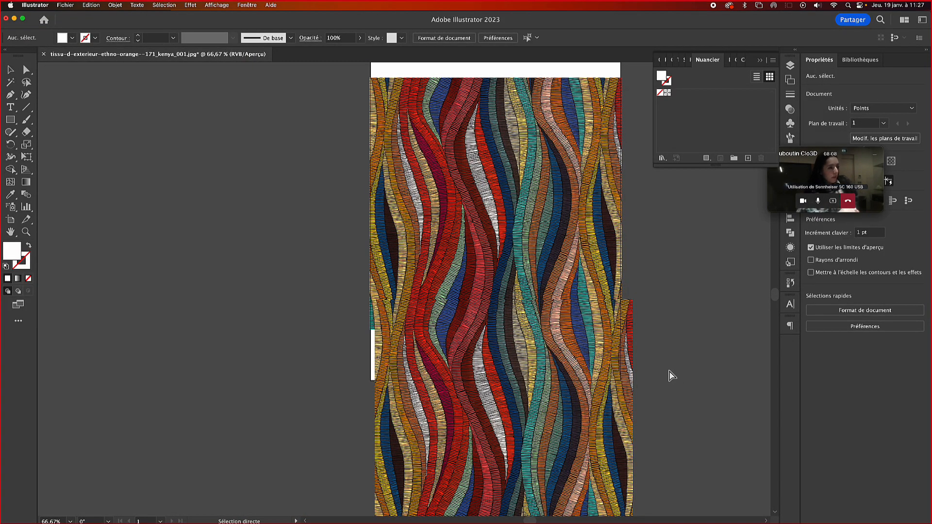
# - Duplicate both stacked pattern images together about 521 pt to the right at the same height, overlapping the originals
pyautogui.moveTo(670, 374); pyautogui.dragTo(420, 306)
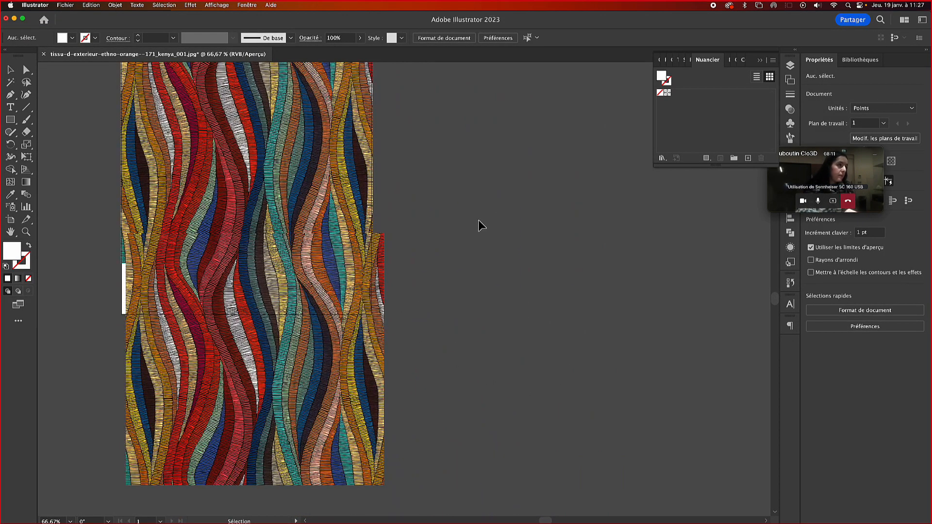
pyautogui.click(324, 143)
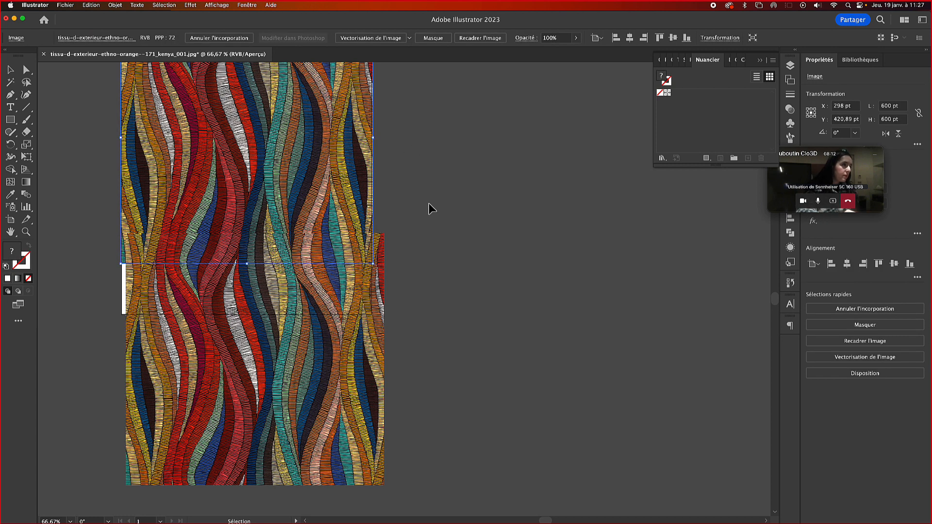
pyautogui.click(517, 339)
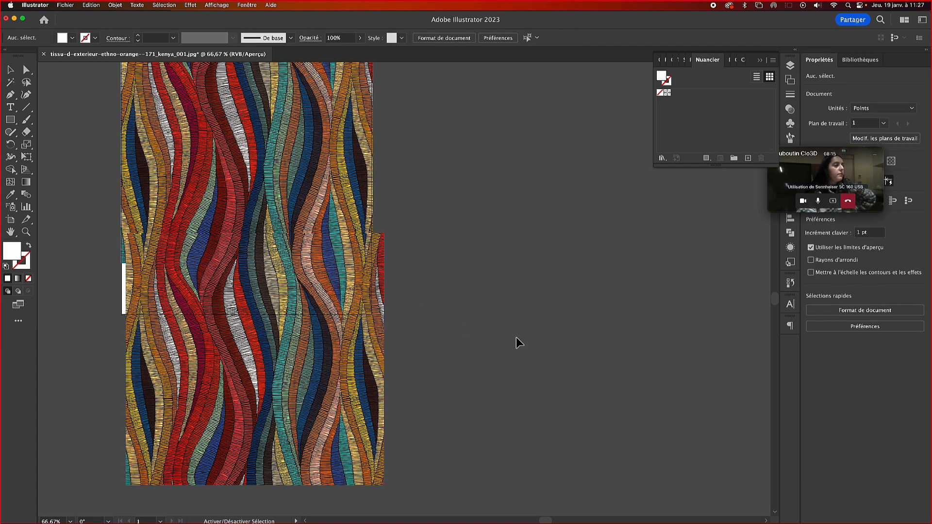
pyautogui.click(340, 197)
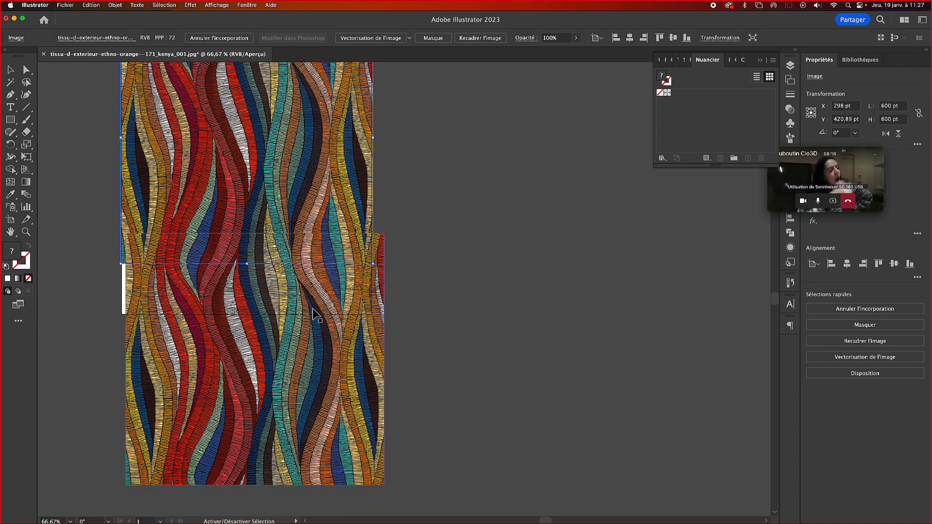
pyautogui.keyDown('shift'); pyautogui.click(314, 313); pyautogui.keyUp('shift')
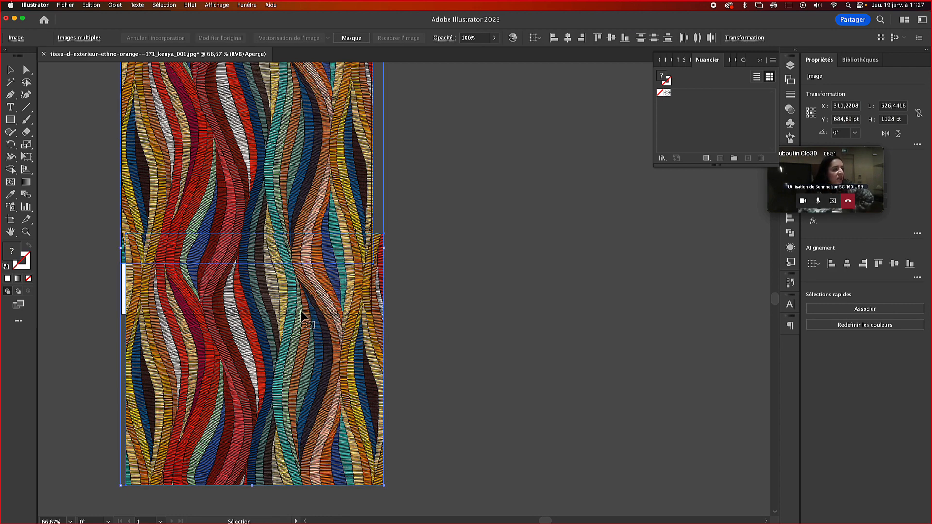
pyautogui.keyDown('alt'); pyautogui.moveTo(315, 320); pyautogui.dragTo(560, 320); pyautogui.keyUp('alt')
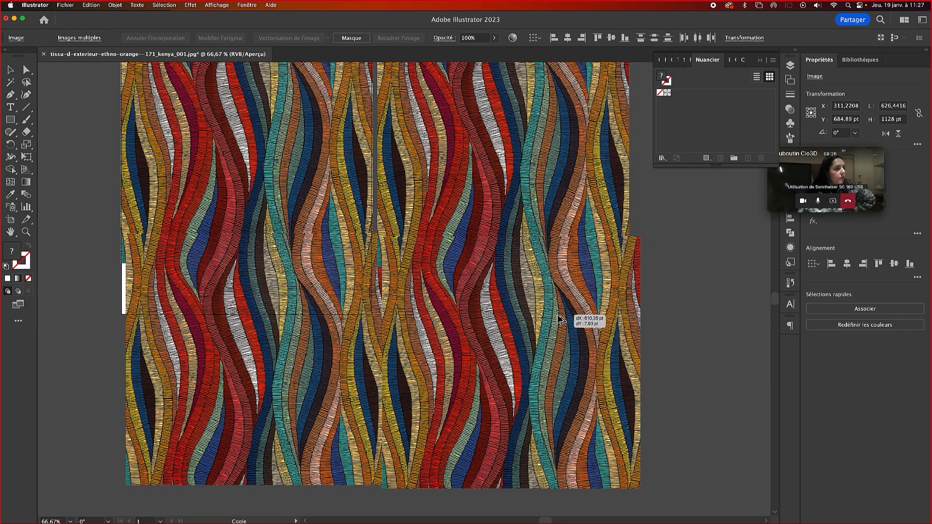
pyautogui.keyDown('alt'); pyautogui.moveTo(560, 320); pyautogui.dragTo(522, 317); pyautogui.keyUp('alt')
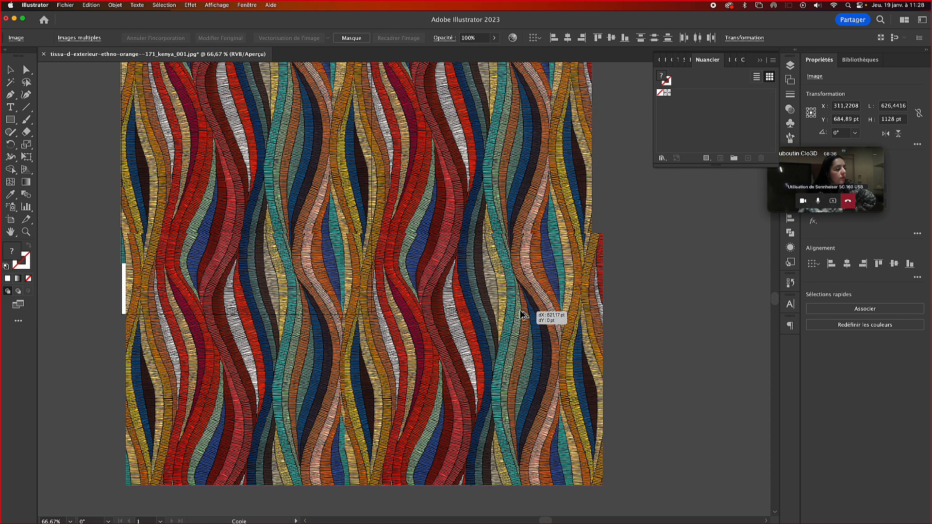
pyautogui.keyDown('alt'); pyautogui.moveTo(522, 315); pyautogui.dragTo(522, 315); pyautogui.keyUp('alt')
# - Nudge the lower-left pattern image horizontally to an X position of about 315 pt, aligning its waves with the image above
pyautogui.keyDown('alt'); pyautogui.scroll(-4, 672, 310); pyautogui.keyUp('alt')
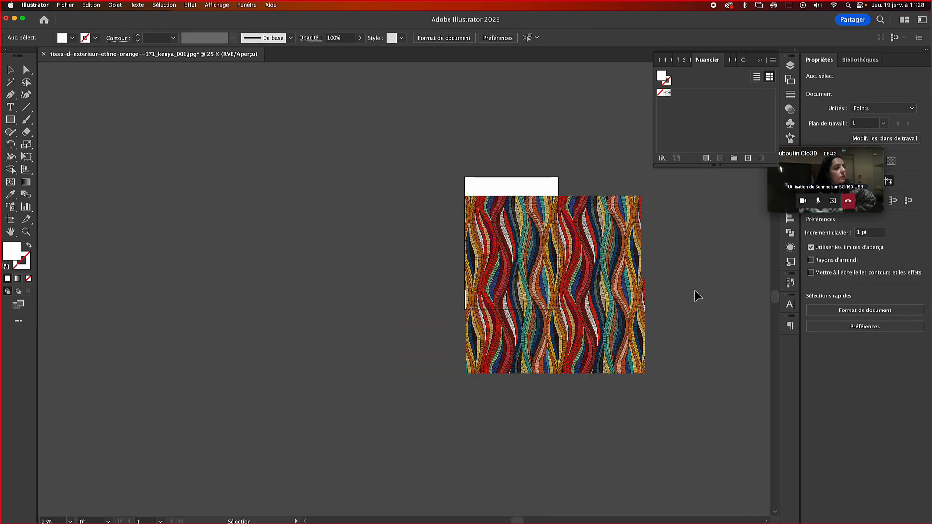
pyautogui.keyDown('alt'); pyautogui.scroll(2, 695, 293); pyautogui.keyUp('alt')
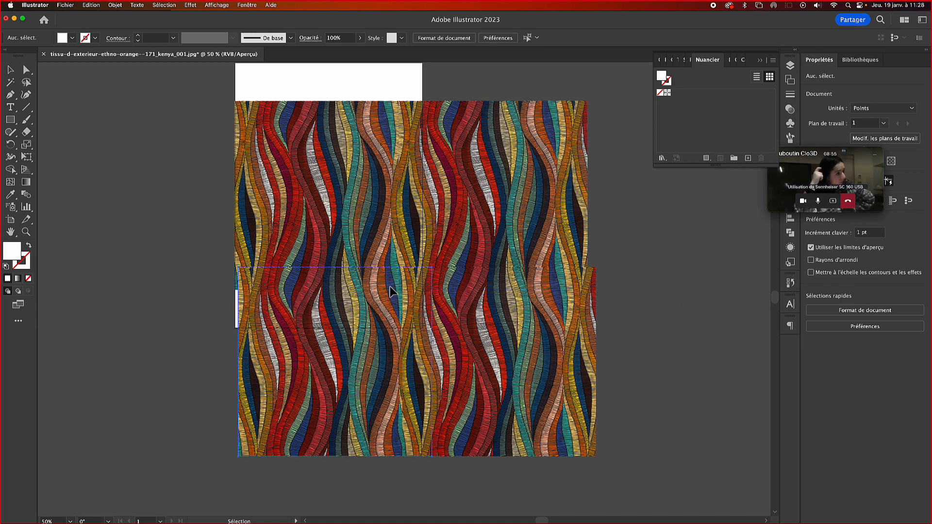
pyautogui.click(383, 298)
pyautogui.press('Left')
pyautogui.press('Left')
pyautogui.press('Left')
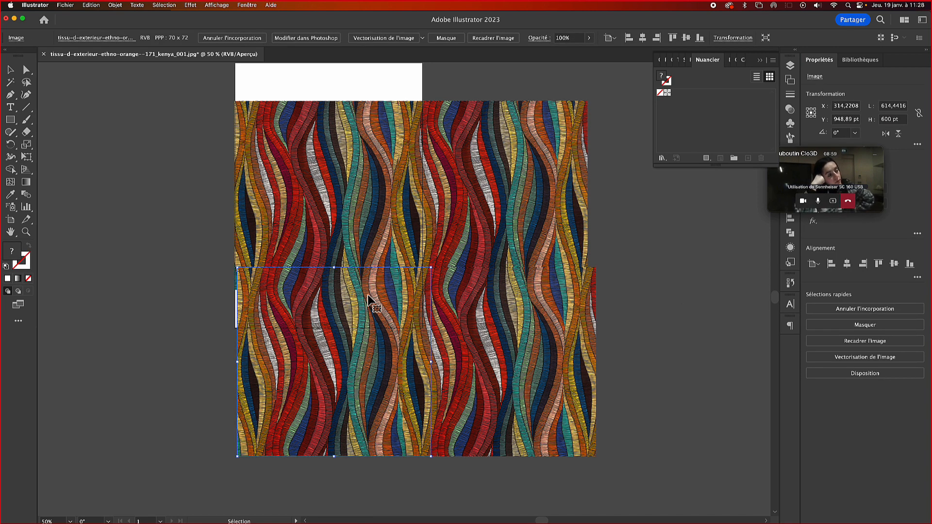
pyautogui.click(228, 304)
pyautogui.click(399, 308)
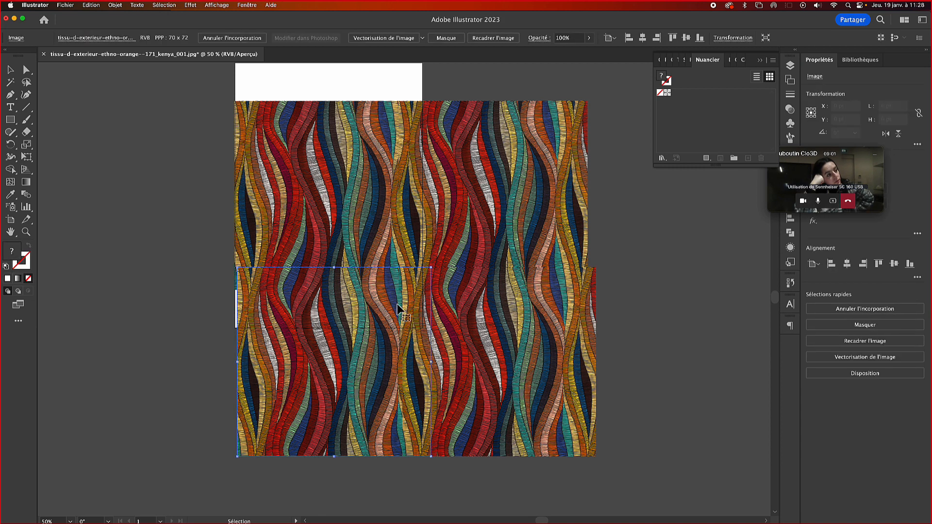
pyautogui.press('Right')
pyautogui.press('Right')
pyautogui.press('Right')
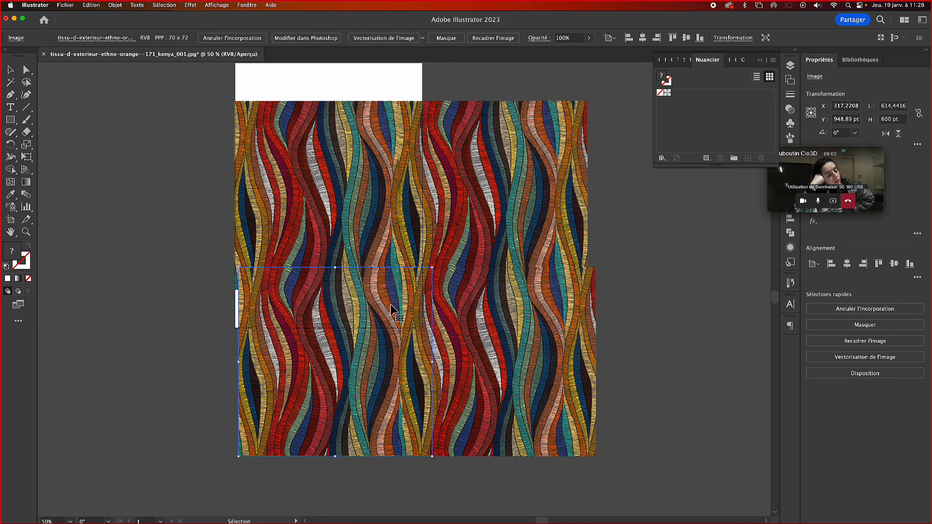
pyautogui.press('Right')
pyautogui.click(207, 298)
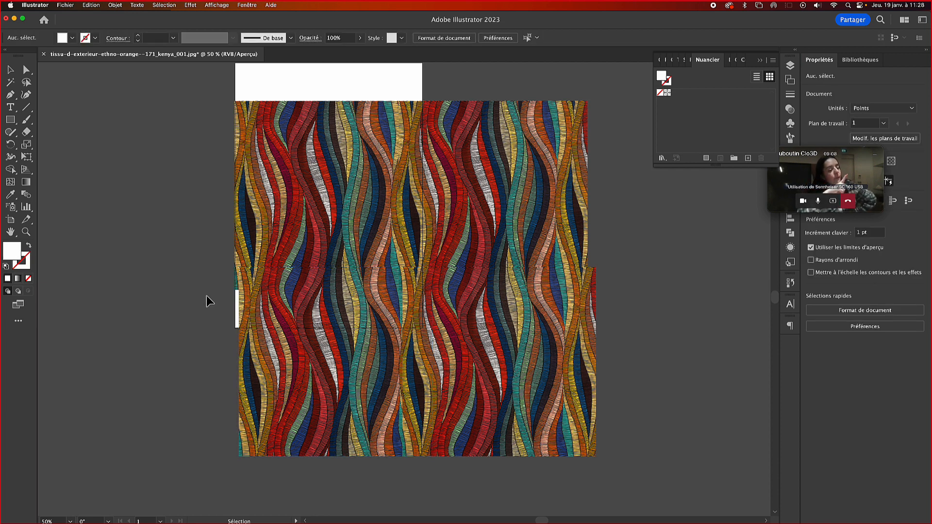
pyautogui.click(344, 293)
pyautogui.press('Left')
pyautogui.press('Left')
pyautogui.press('Left')
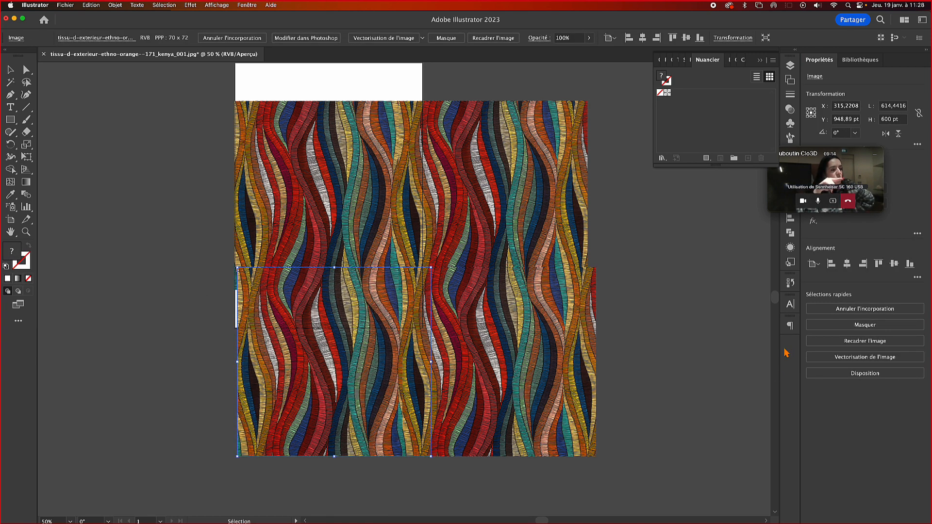
pyautogui.click(704, 280)
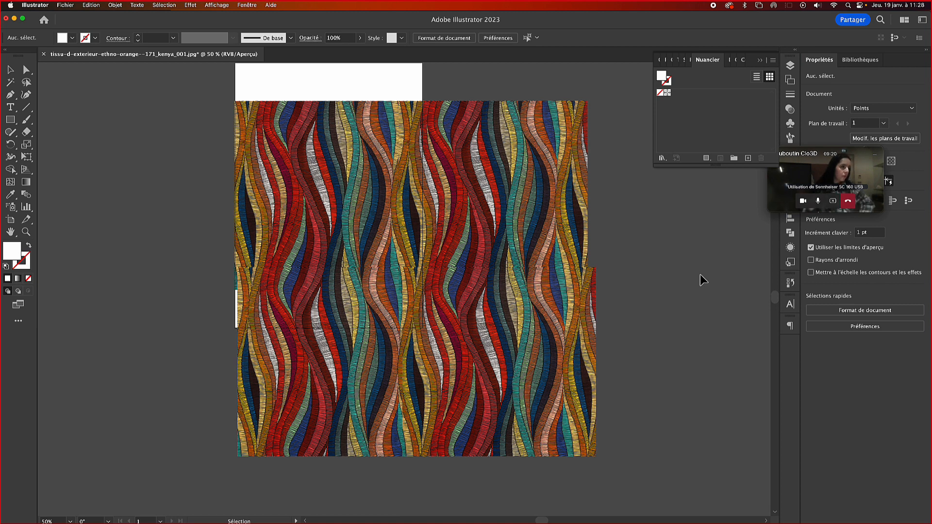
# - Try to crop the lower-right pattern image, extending the crop frame up and left over the neighbouring images
pyautogui.click(585, 297)
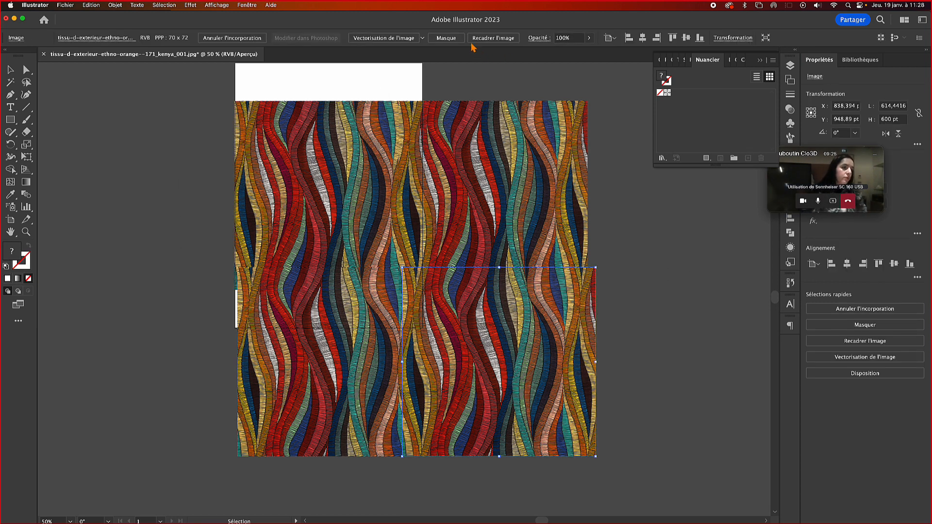
pyautogui.click(485, 40)
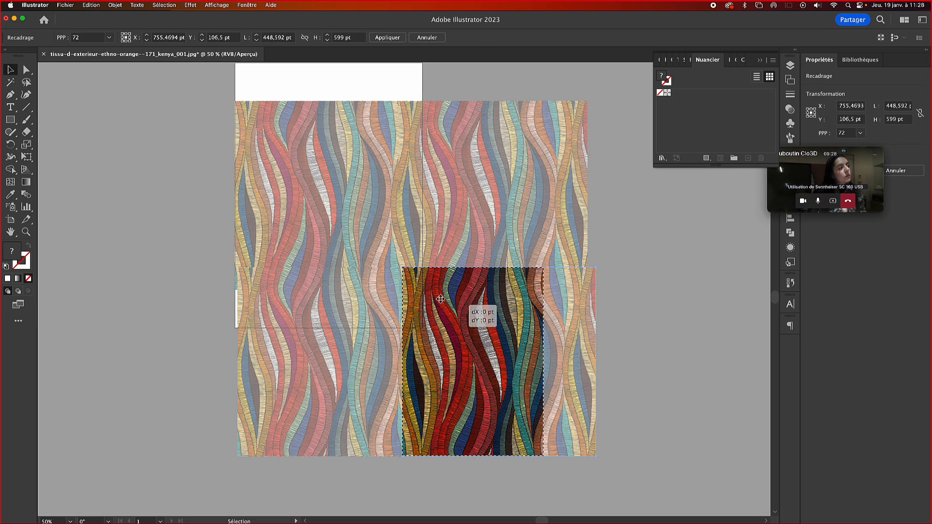
pyautogui.moveTo(407, 271); pyautogui.dragTo(279, 184)
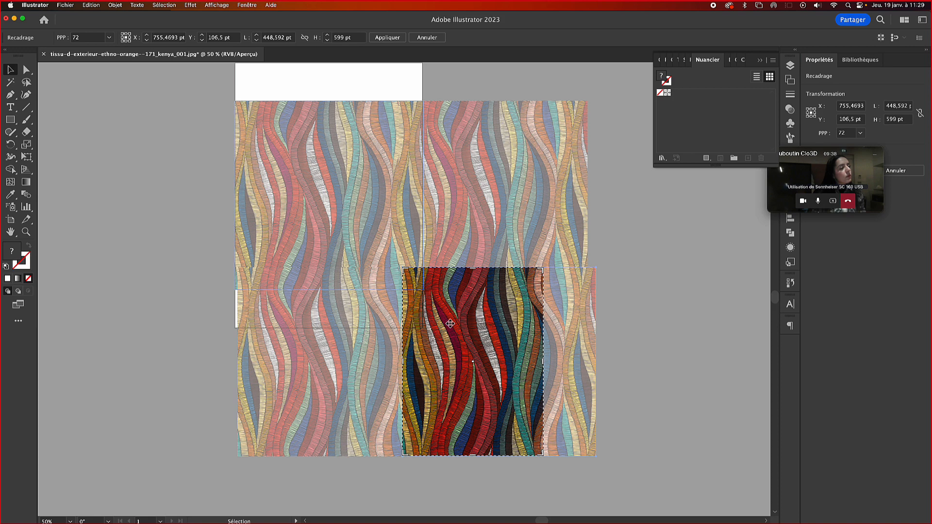
pyautogui.press('Return')
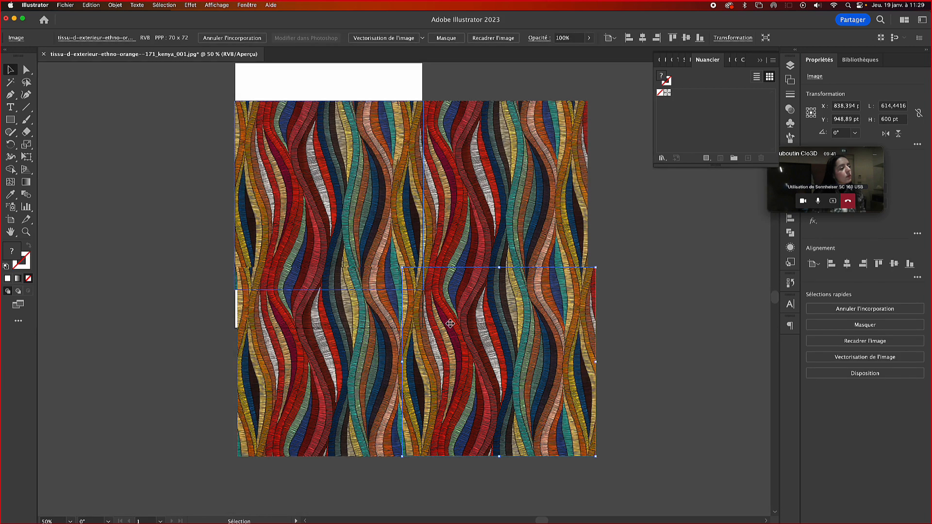
pyautogui.click(633, 289)
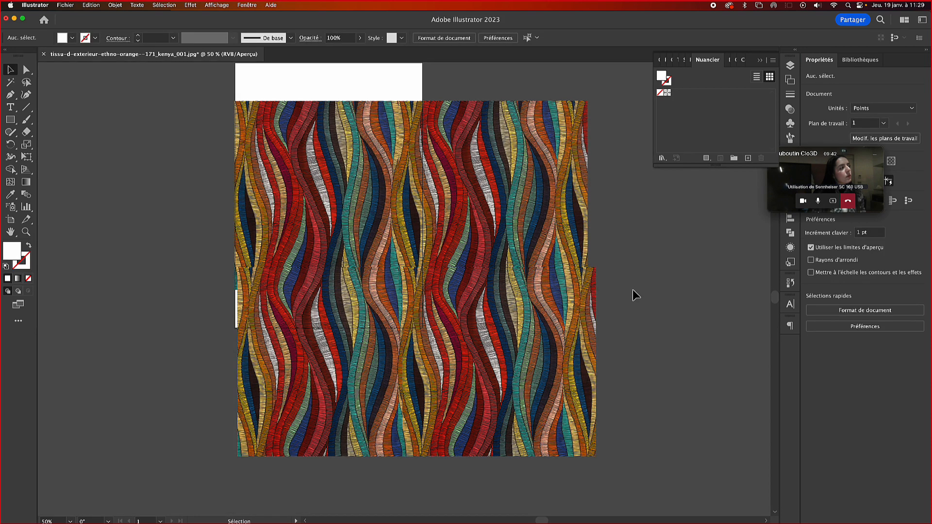
# - Examine how the waves line up where the four overlapping pattern images meet
pyautogui.click(588, 319)
pyautogui.click(507, 182)
pyautogui.click(320, 209)
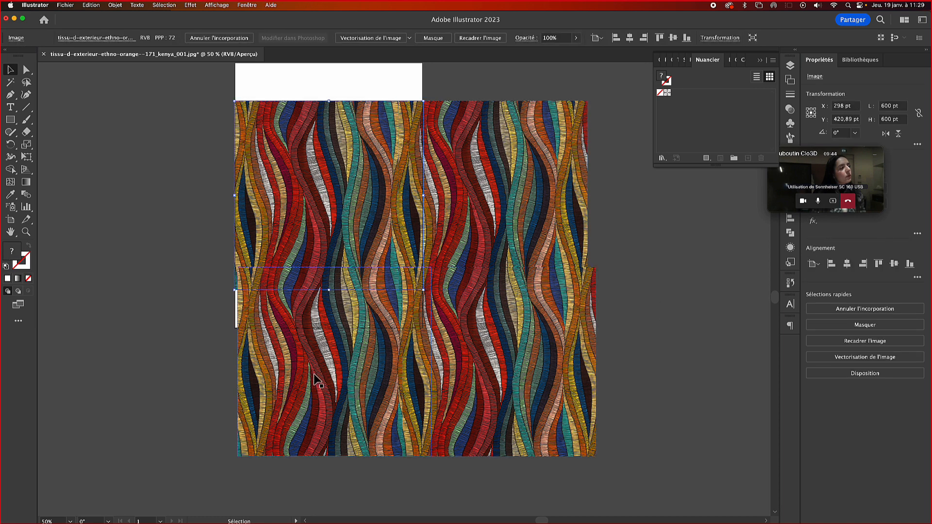
pyautogui.click(313, 374)
pyautogui.click(504, 375)
pyautogui.click(709, 366)
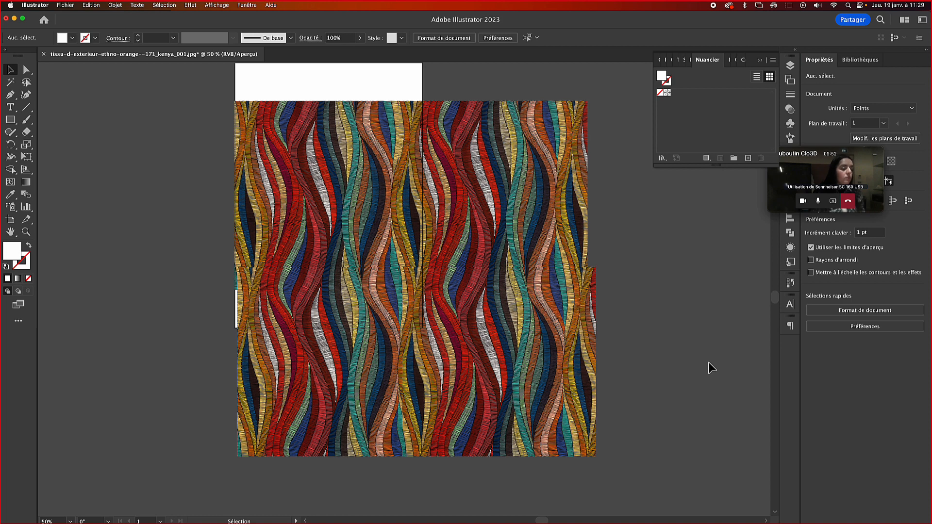
pyautogui.click(379, 287)
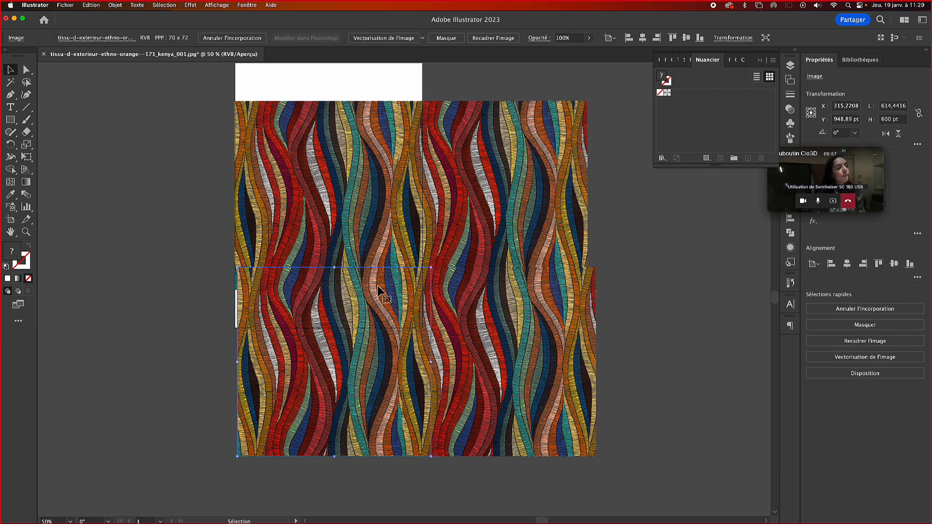
pyautogui.keyDown('alt'); pyautogui.scroll(1, 385, 291); pyautogui.keyUp('alt')
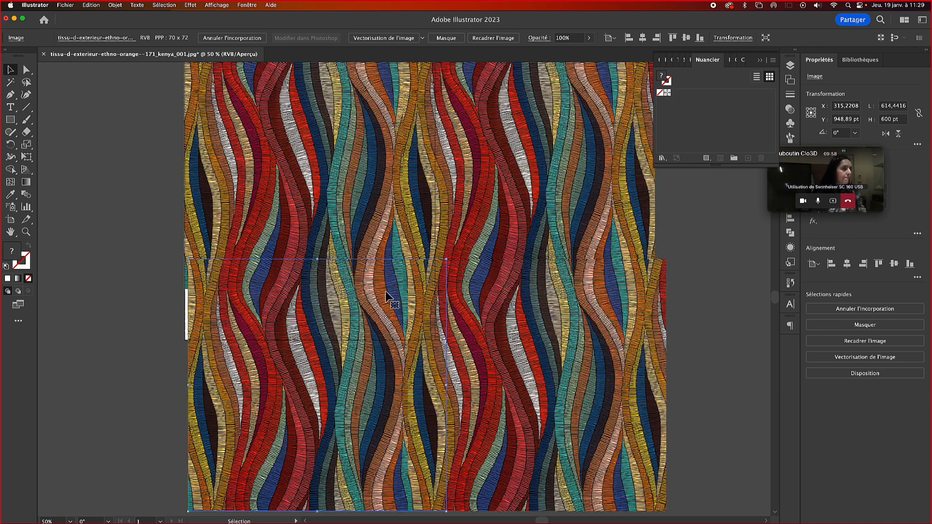
pyautogui.keyDown('alt'); pyautogui.scroll(-1, 385, 291); pyautogui.keyUp('alt')
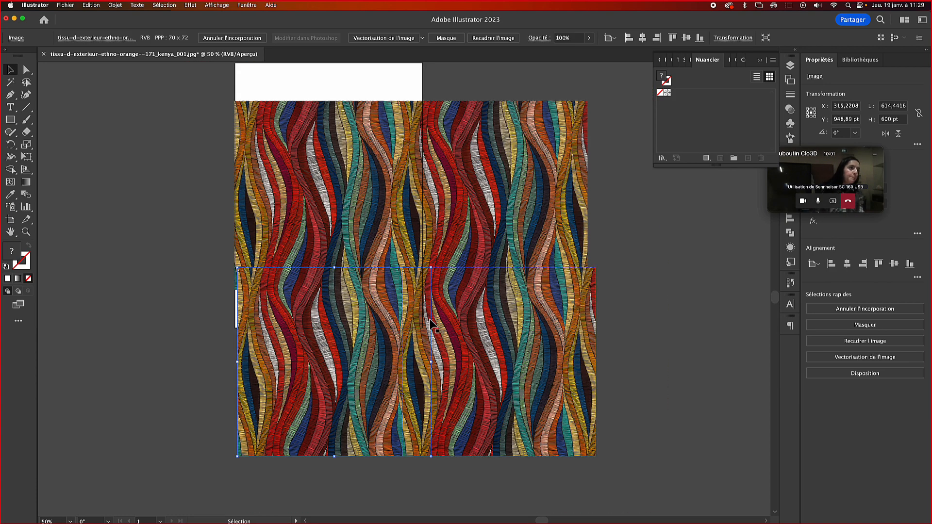
pyautogui.click(318, 185)
pyautogui.press('super+a')
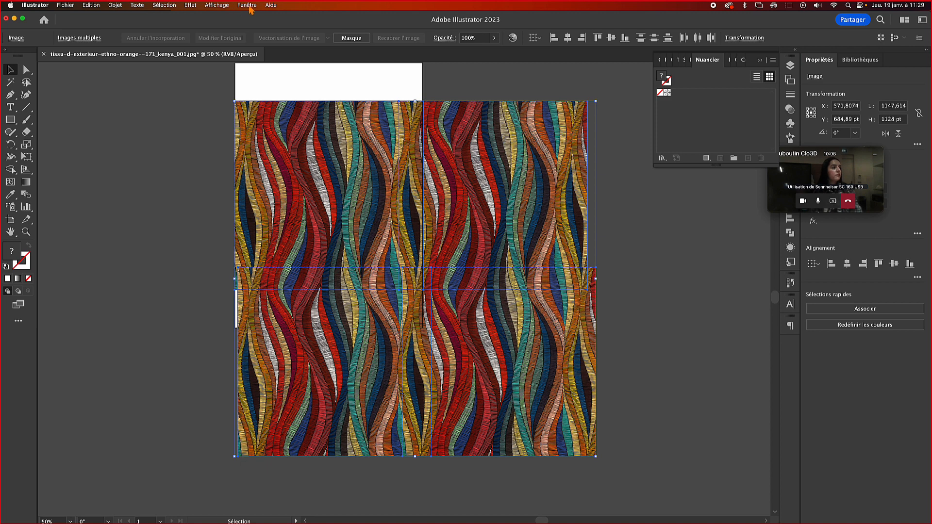
pyautogui.click(217, 6)
pyautogui.moveTo(190, 5)
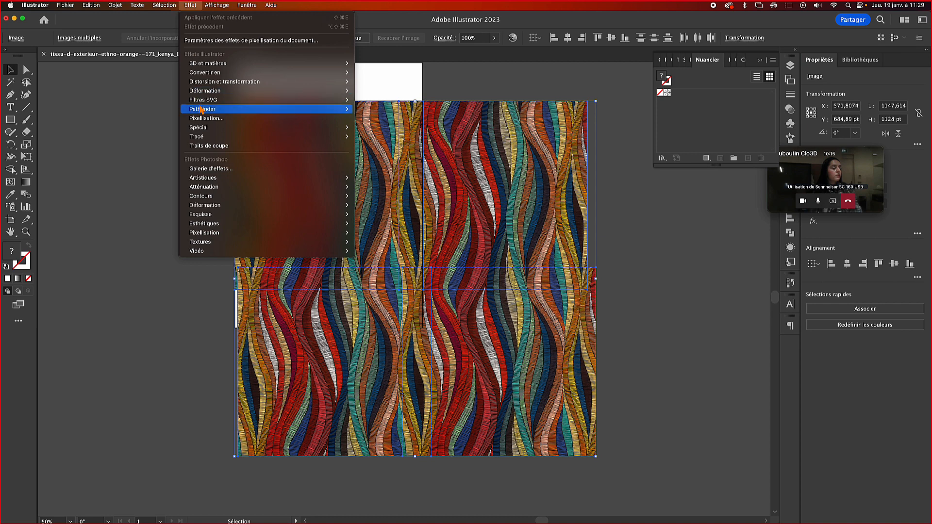
pyautogui.moveTo(235, 75)
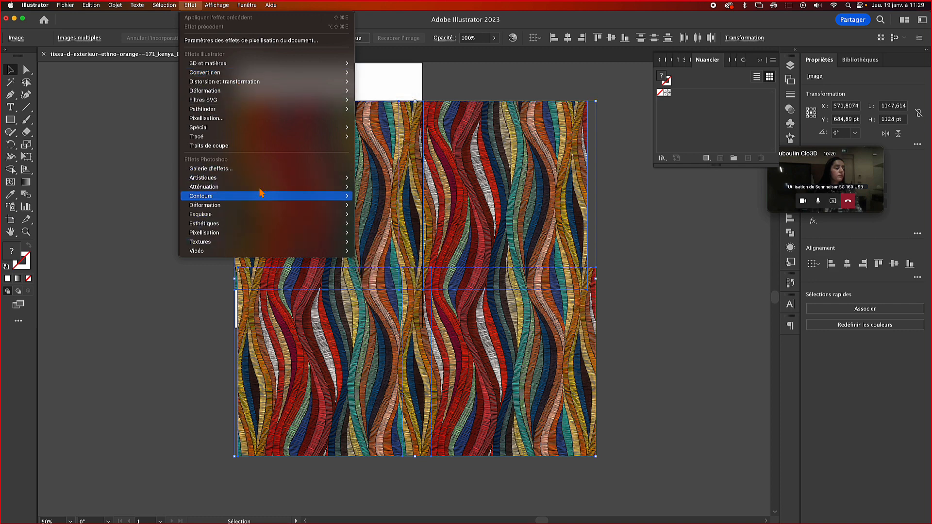
pyautogui.moveTo(259, 139)
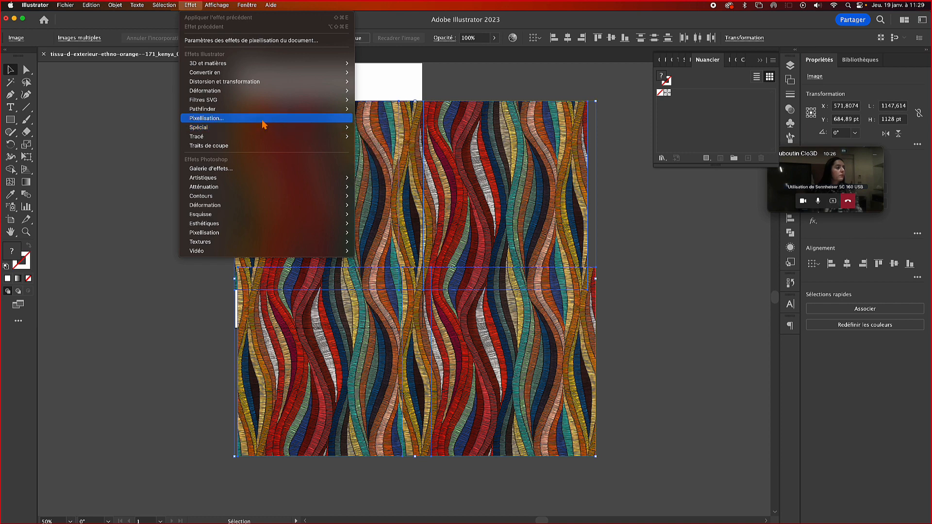
pyautogui.moveTo(298, 74)
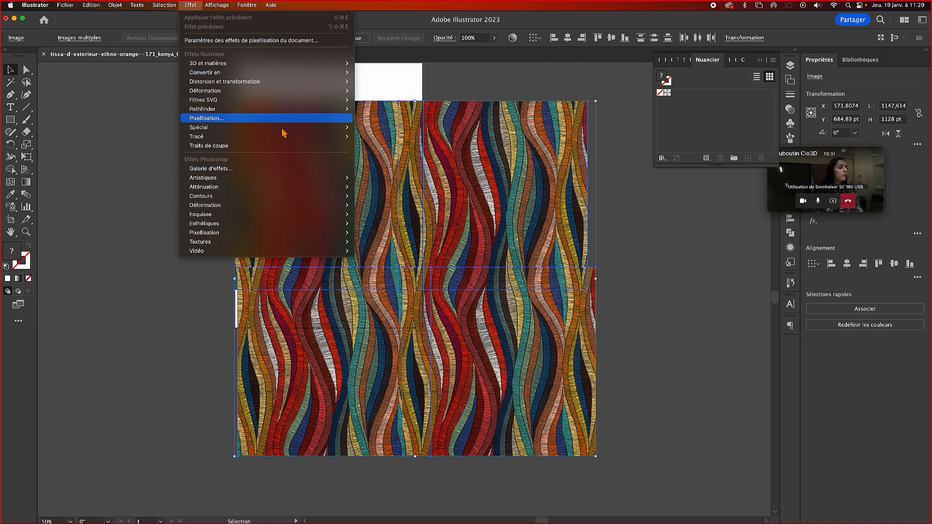
pyautogui.moveTo(297, 252)
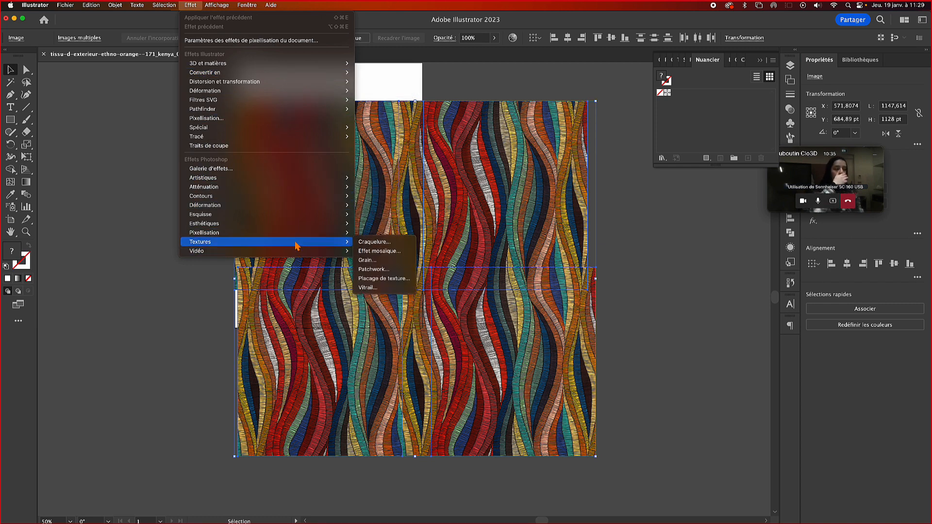
pyautogui.click(125, 196)
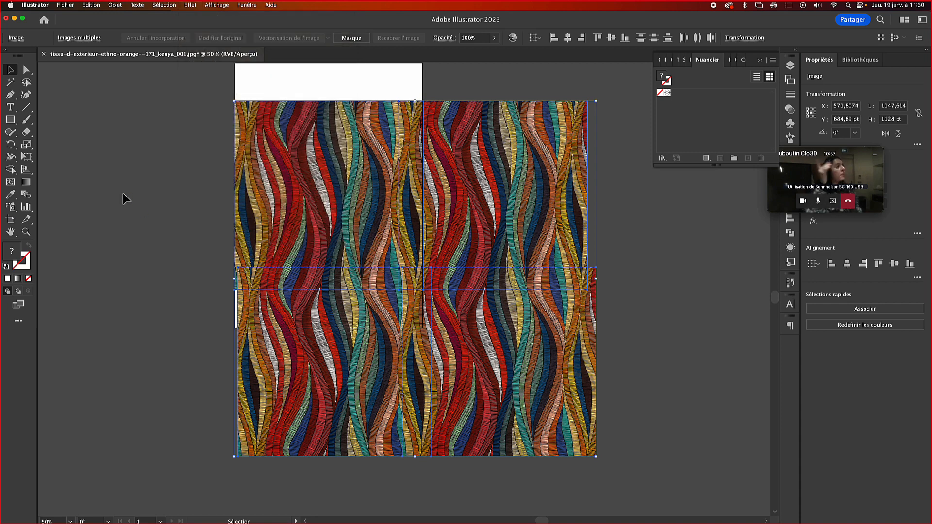
pyautogui.click(129, 193)
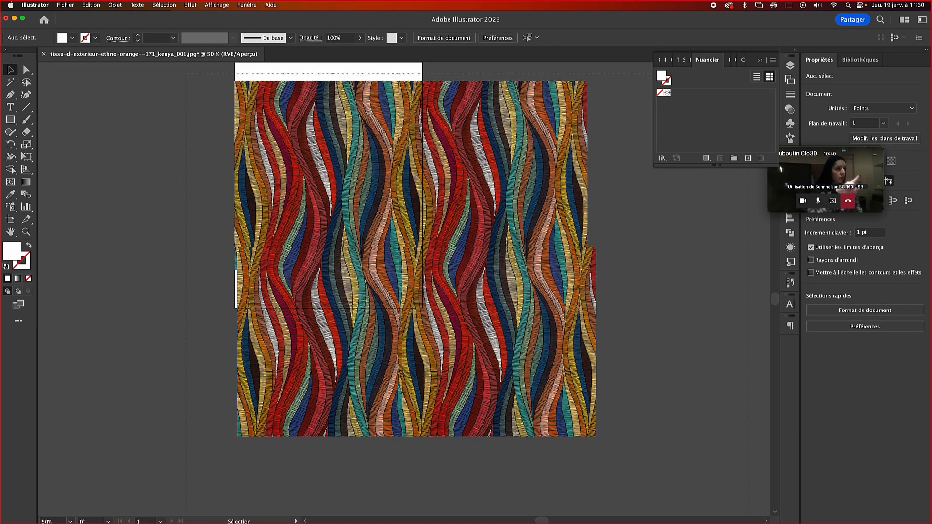
# - Select all four overlapping pattern images and group them
pyautogui.moveTo(749, 523); pyautogui.dragTo(669, 466)
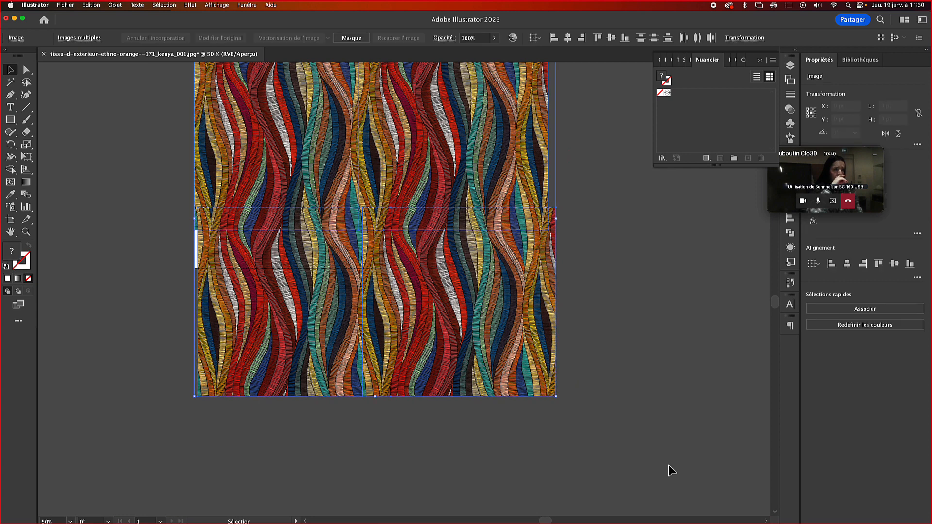
pyautogui.rightClick(429, 285)
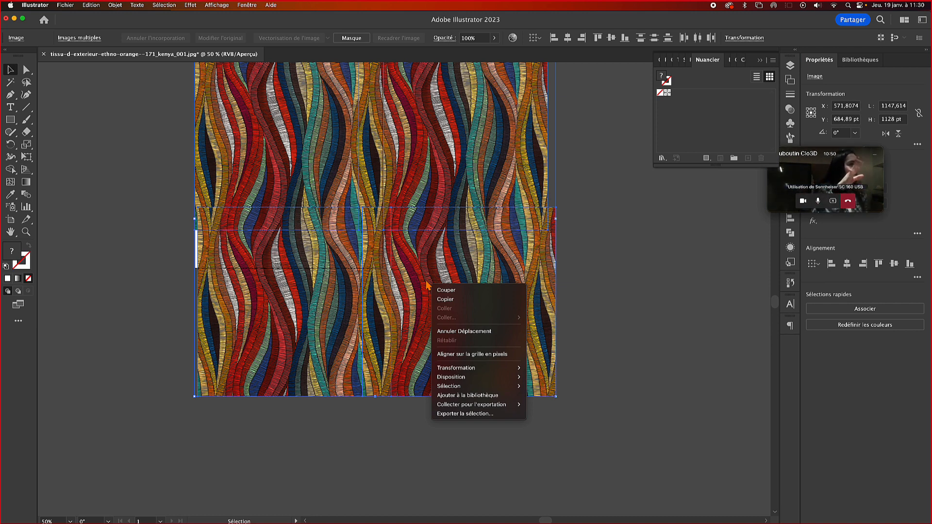
pyautogui.moveTo(469, 379)
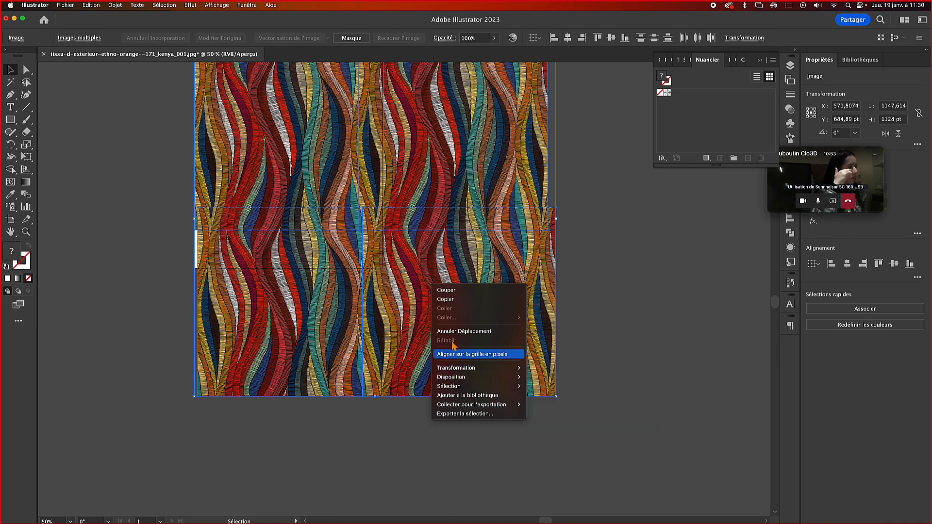
pyautogui.moveTo(512, 383)
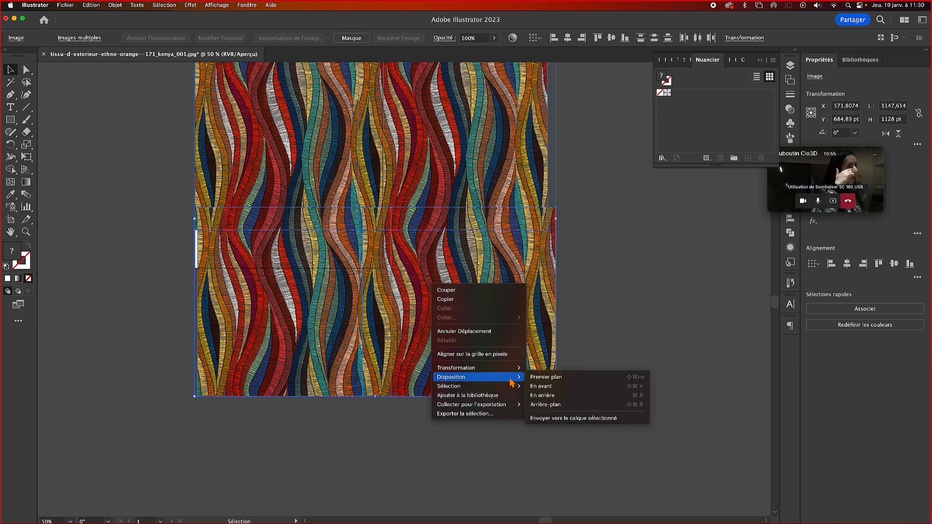
pyautogui.moveTo(509, 406)
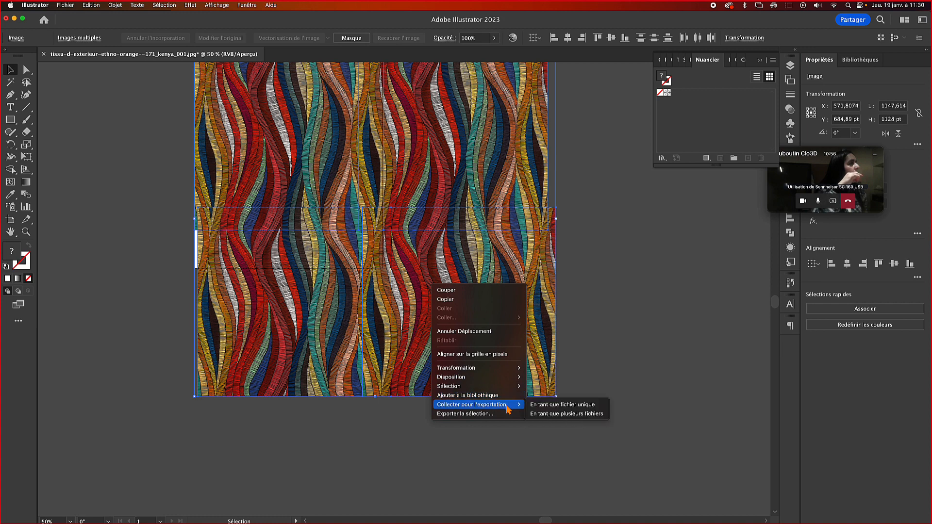
pyautogui.click(701, 469)
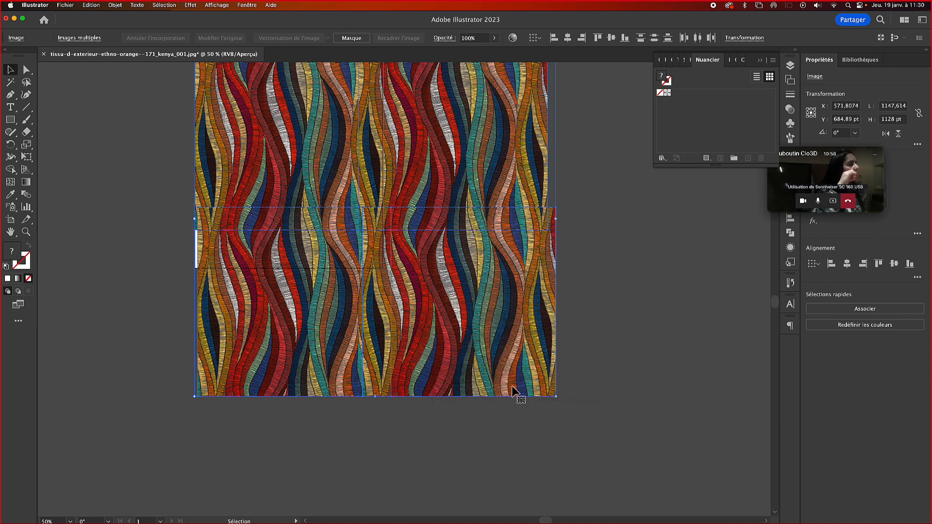
pyautogui.press('super+g')
pyautogui.click(564, 278)
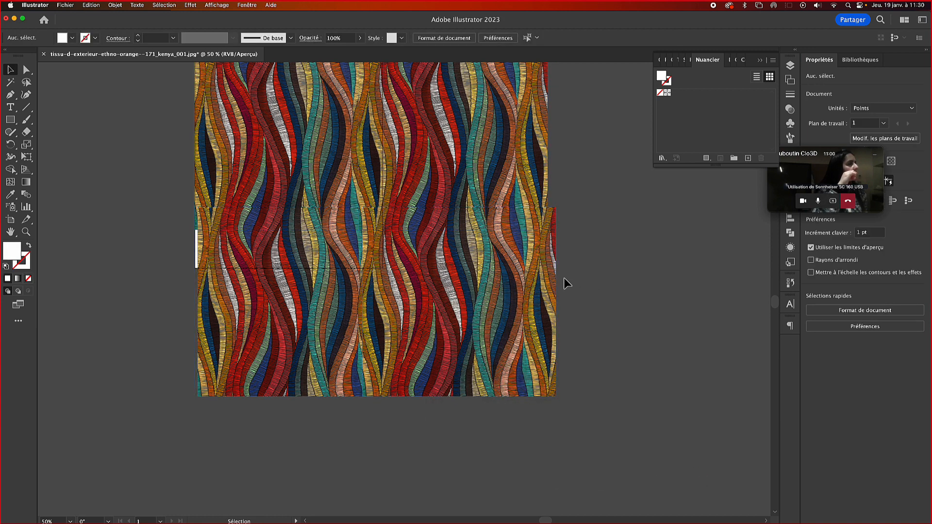
# - Test that the grouped pattern images select and move as one object, and undo the test move
pyautogui.click(537, 306)
pyautogui.click(613, 325)
pyautogui.click(493, 311)
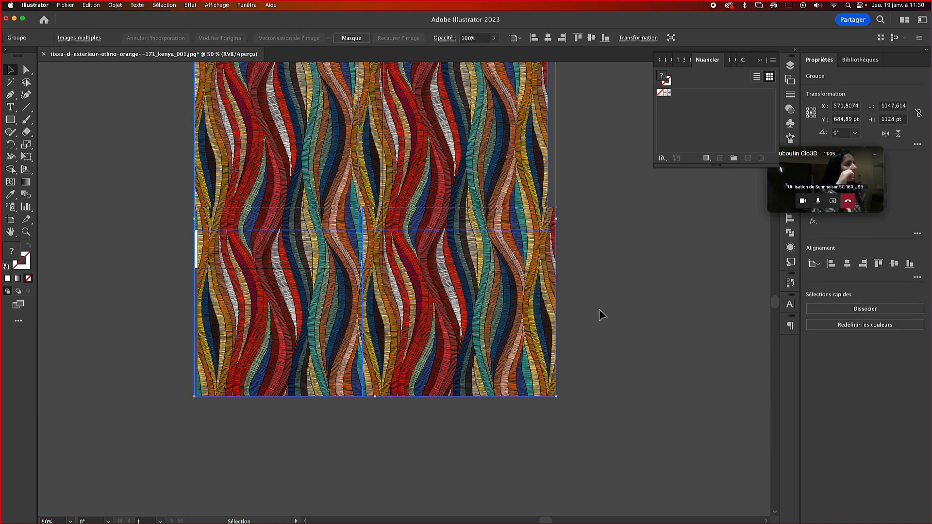
pyautogui.click(612, 304)
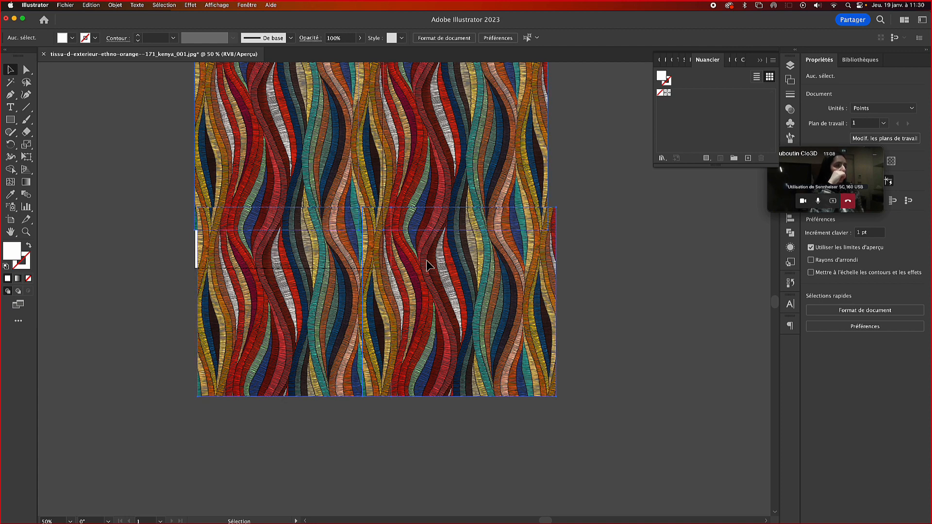
pyautogui.moveTo(427, 266); pyautogui.dragTo(504, 371)
pyautogui.press('super+z')
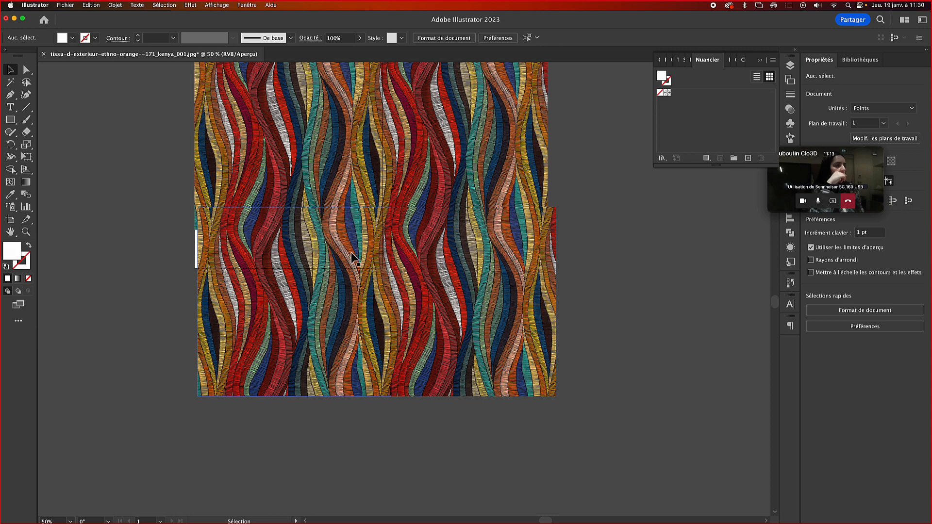
# - Isolate the group and nudge its lower-left pattern image 4 pt to the right, to an X position of about 319 pt
pyautogui.moveTo(355, 250); pyautogui.dragTo(460, 332)
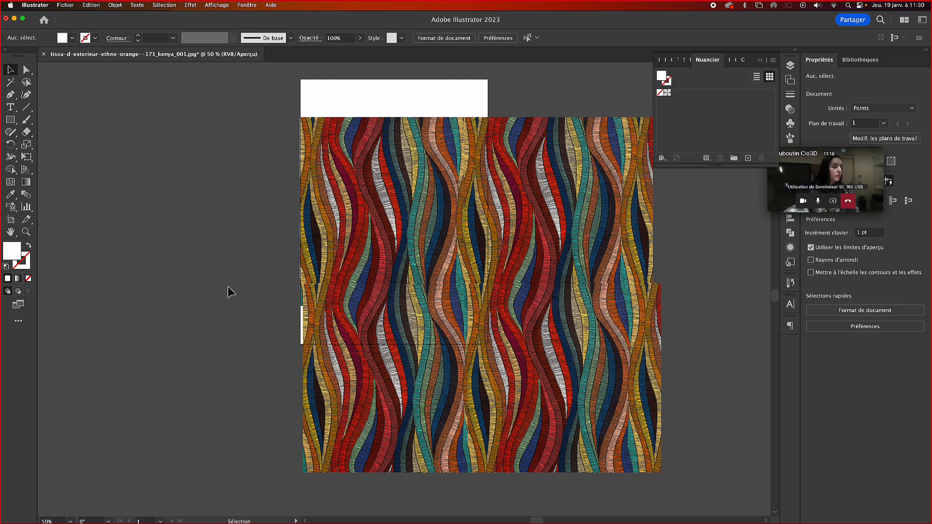
pyautogui.click(445, 315)
pyautogui.doubleClick(445, 315)
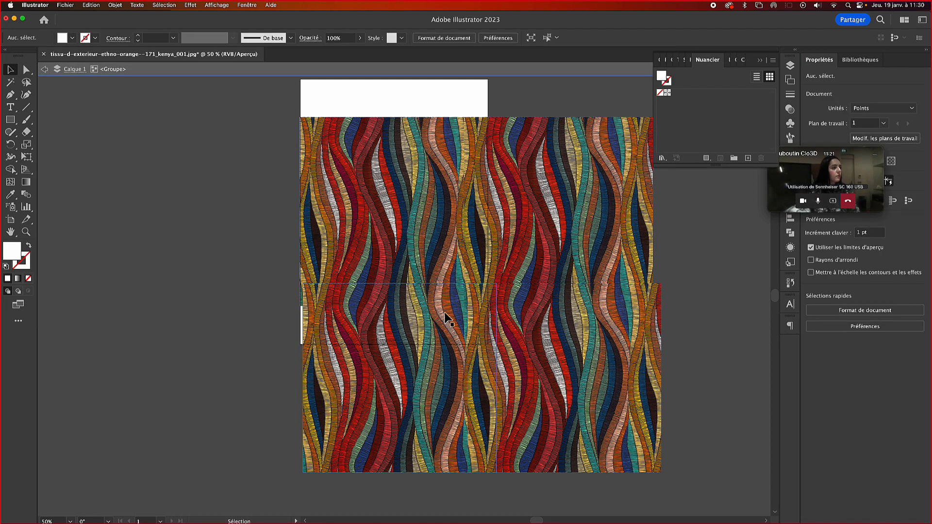
pyautogui.click(441, 314)
pyautogui.press('Right')
pyautogui.press('Right')
pyautogui.press('Right')
pyautogui.press('Right')
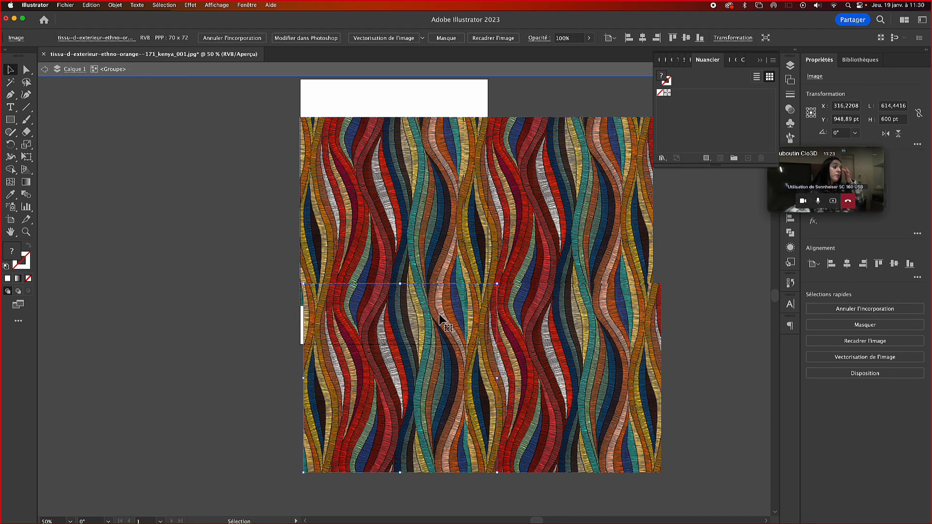
pyautogui.click(240, 319)
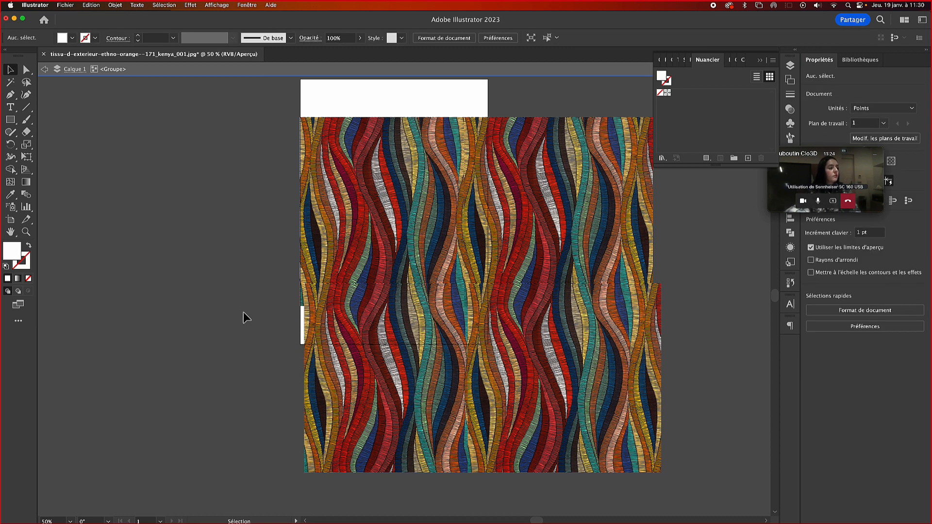
# - Nudge the group's lower-right pattern image to an X position of about 839 pt and up to a Y position of about 933 pt
pyautogui.click(589, 354)
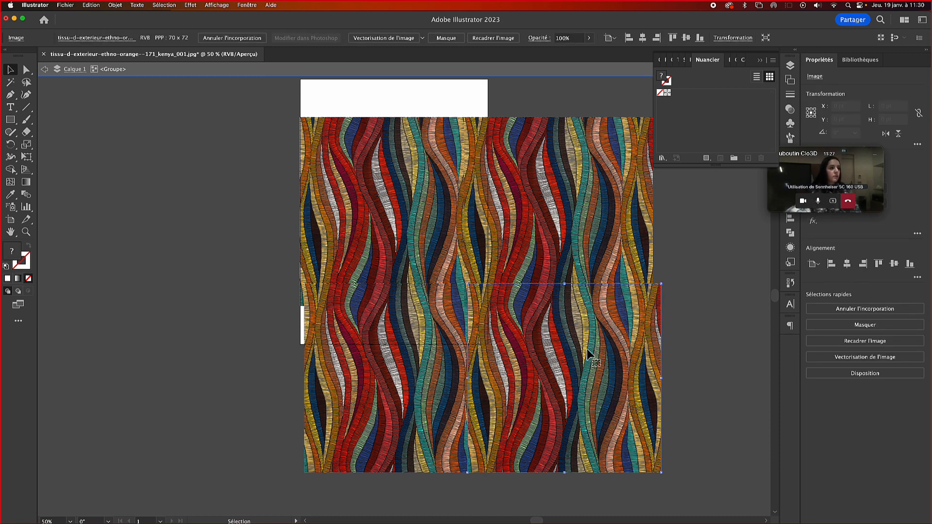
pyautogui.press('Left')
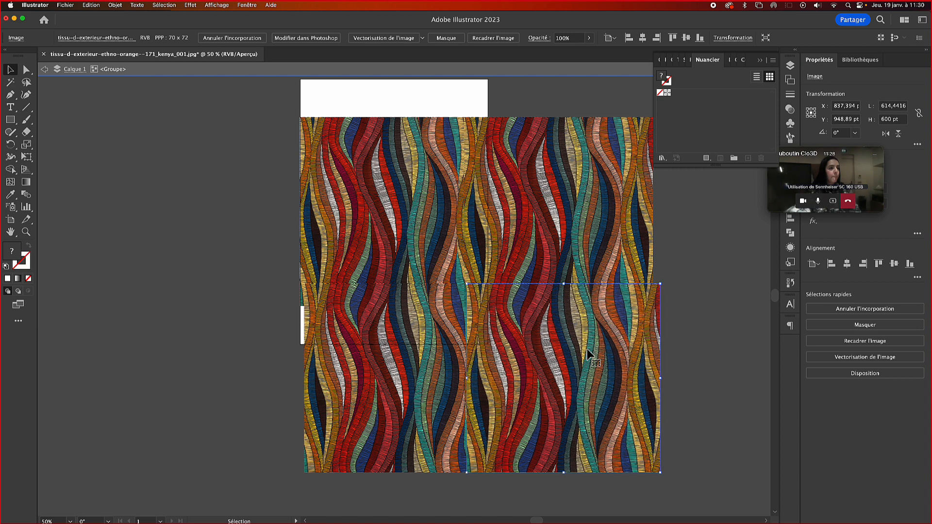
pyautogui.click(709, 287)
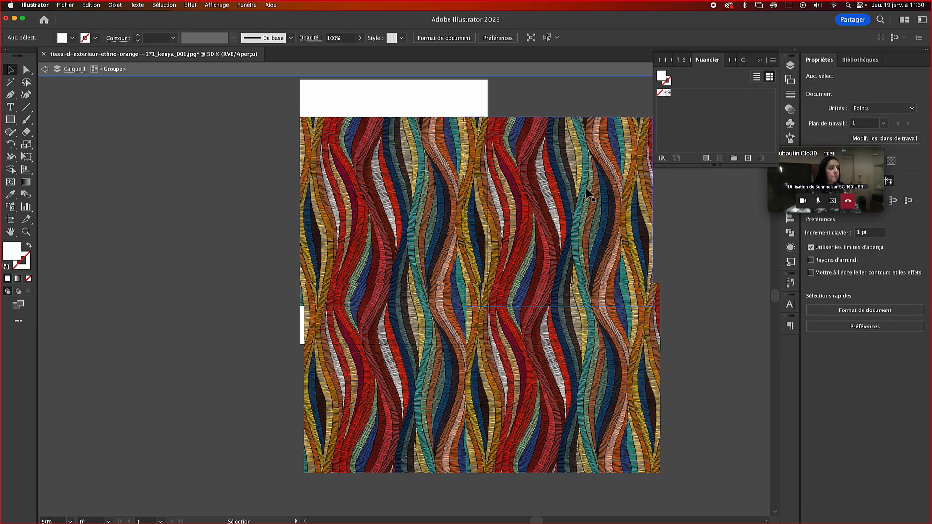
pyautogui.click(476, 301)
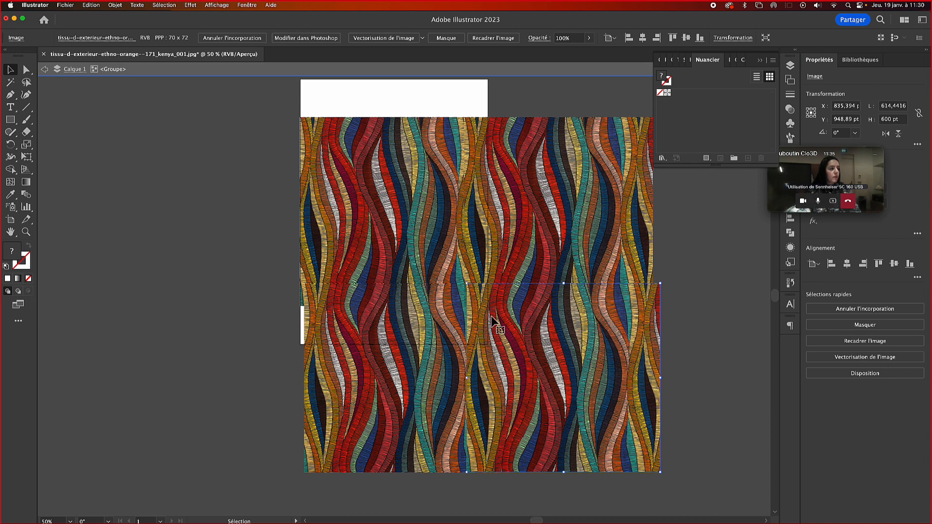
pyautogui.press('Up')
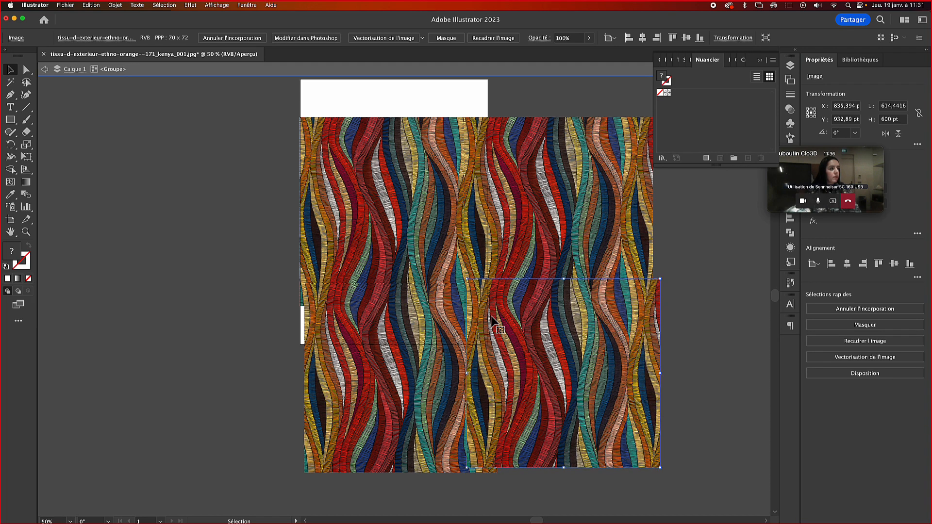
pyautogui.press('Right')
pyautogui.press('Right')
pyautogui.press('Right')
pyautogui.press('Right')
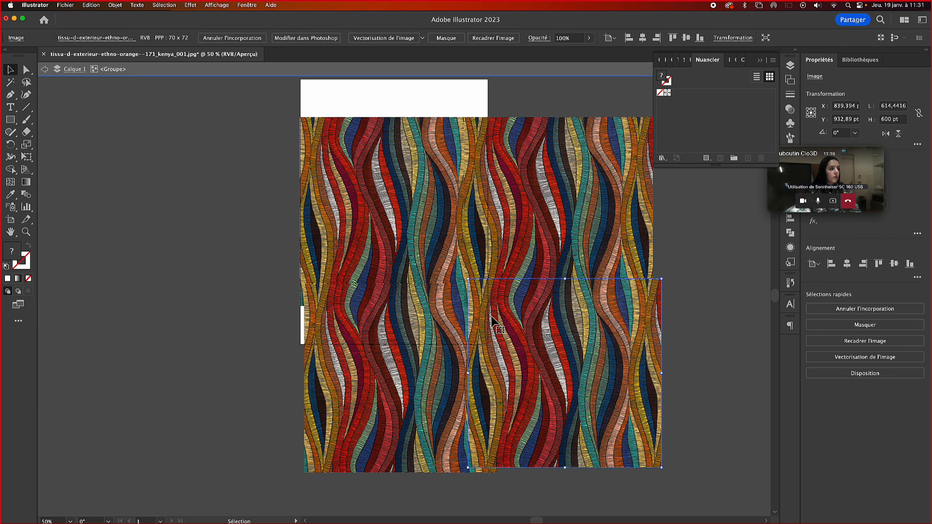
pyautogui.click(668, 296)
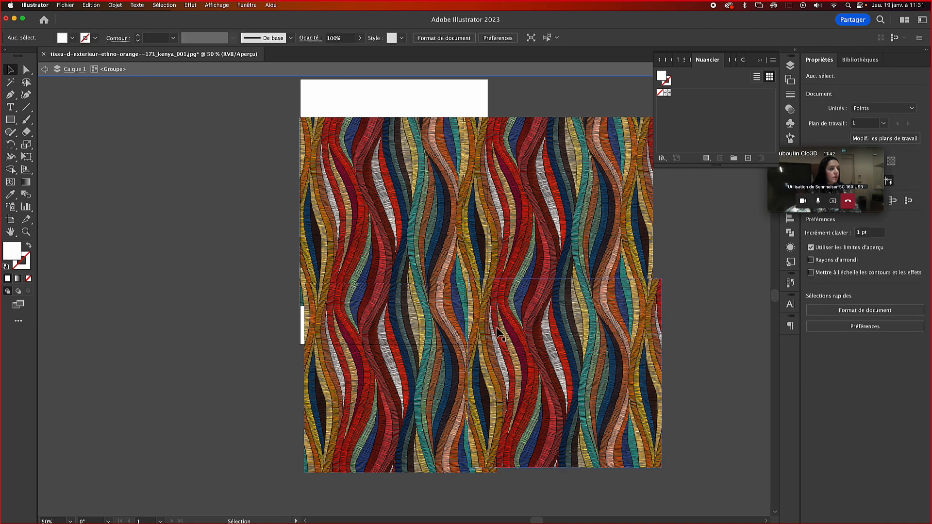
# - Nudge the group's lower-left pattern image 4 pt to the left, to an X position of about 315 pt, and leave isolation mode
pyautogui.click(452, 330)
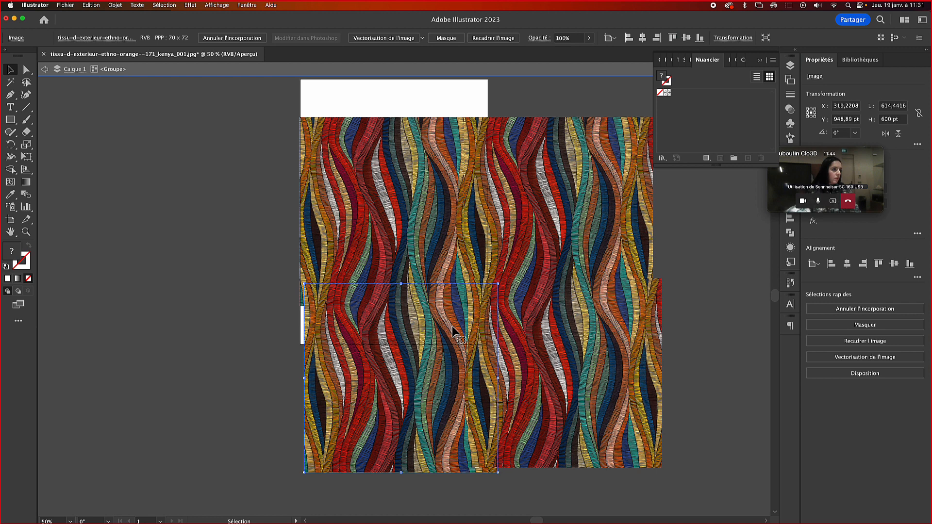
pyautogui.press('Left')
pyautogui.press('Left')
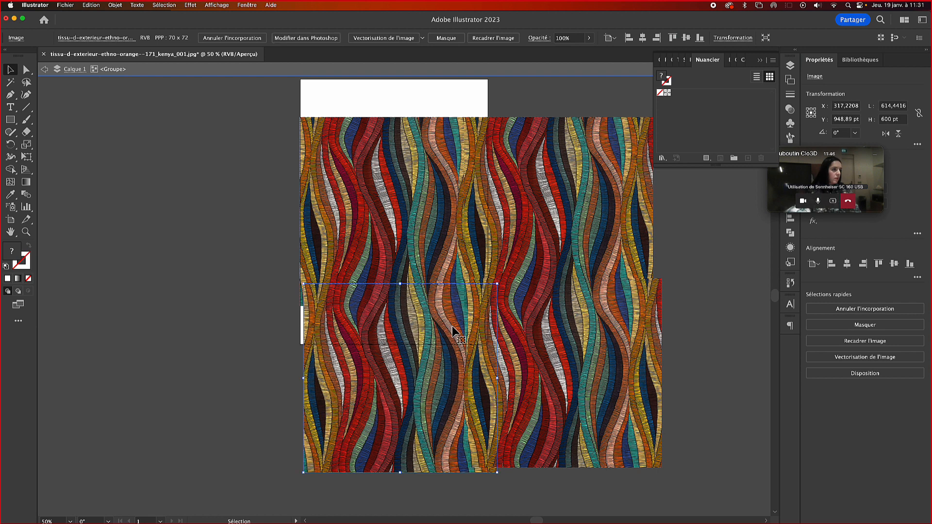
pyautogui.press('Left')
pyautogui.press('Left')
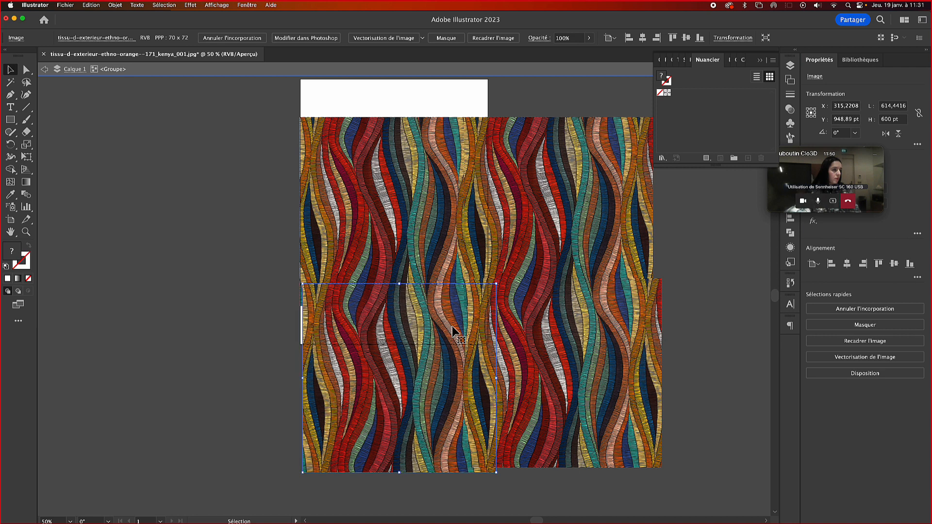
pyautogui.click(213, 283)
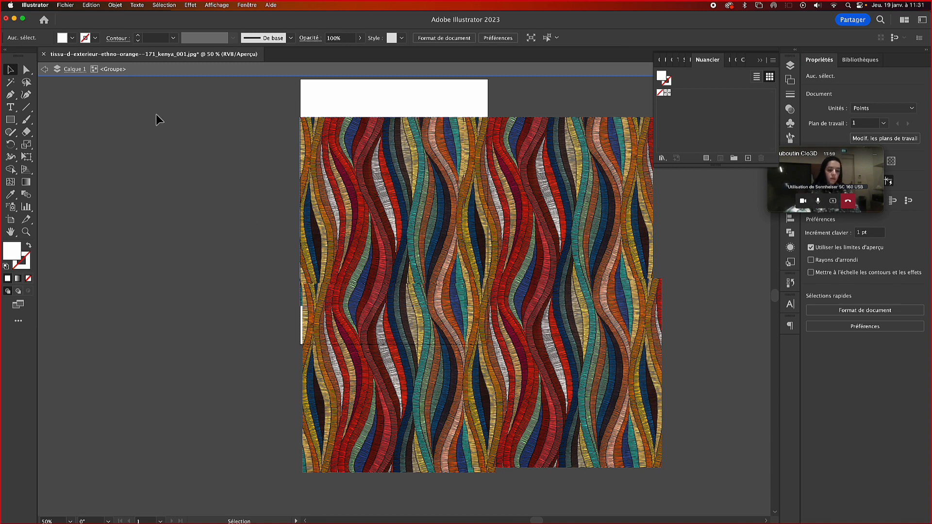
pyautogui.click(68, 71)
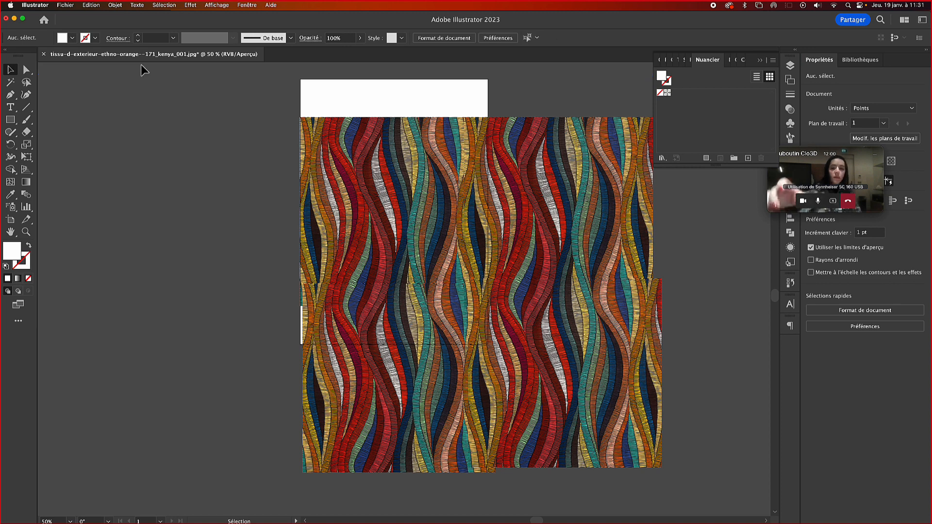
# - Select the pattern group and expand Calque 1 and the group inside it to list the individual images
pyautogui.click(437, 252)
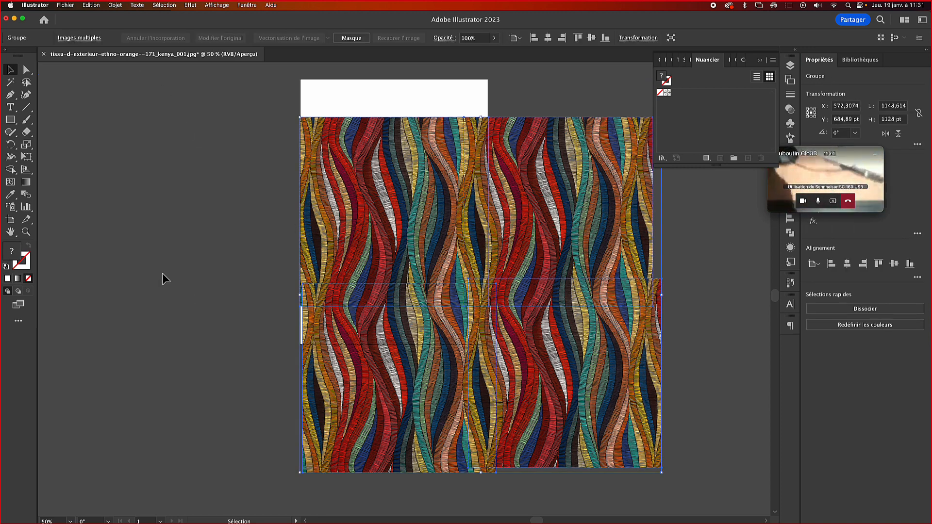
pyautogui.click(163, 273)
pyautogui.click(306, 205)
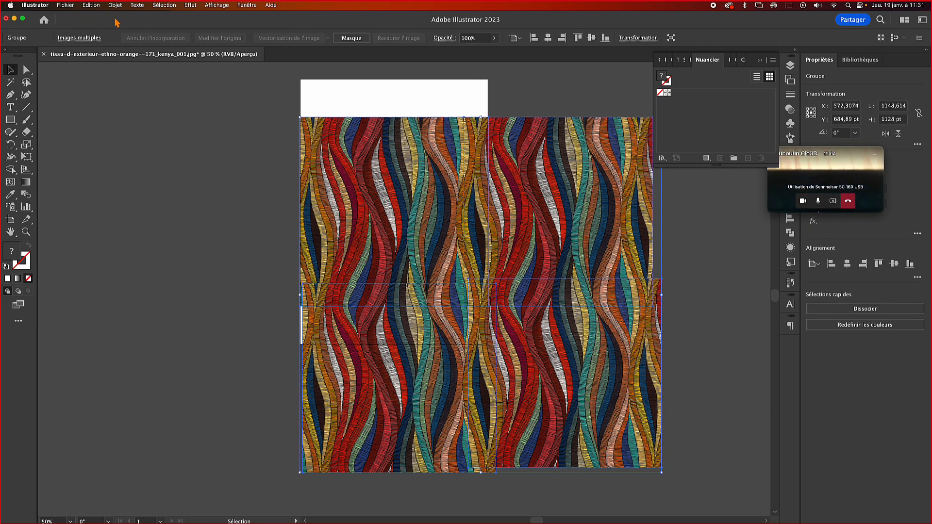
pyautogui.click(66, 5)
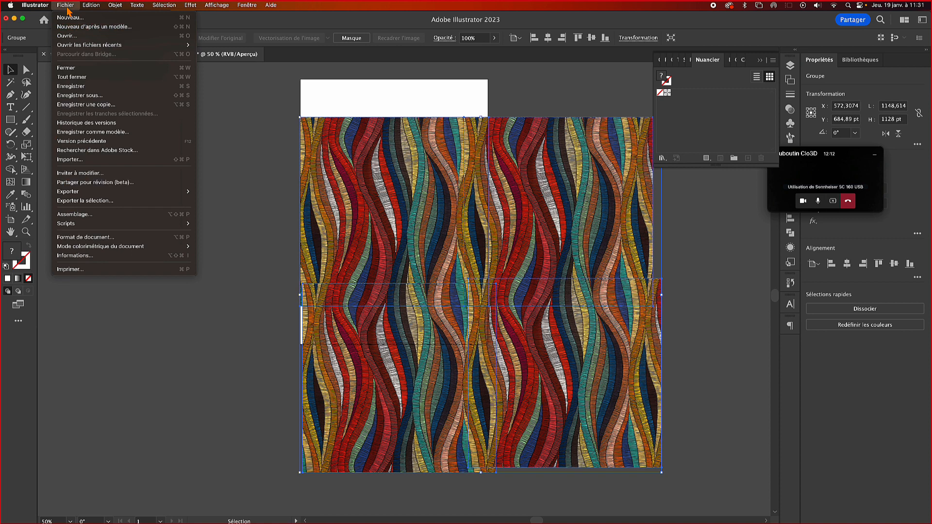
pyautogui.click(262, 171)
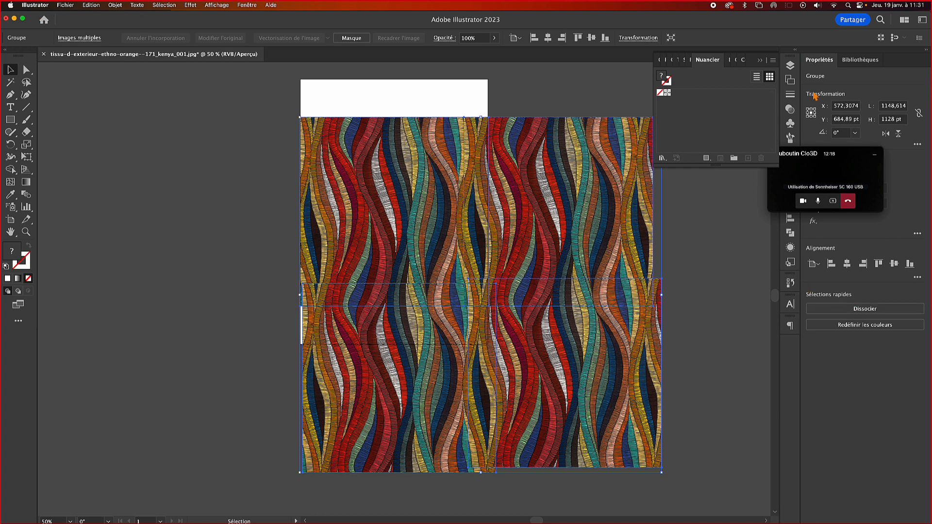
pyautogui.click(790, 67)
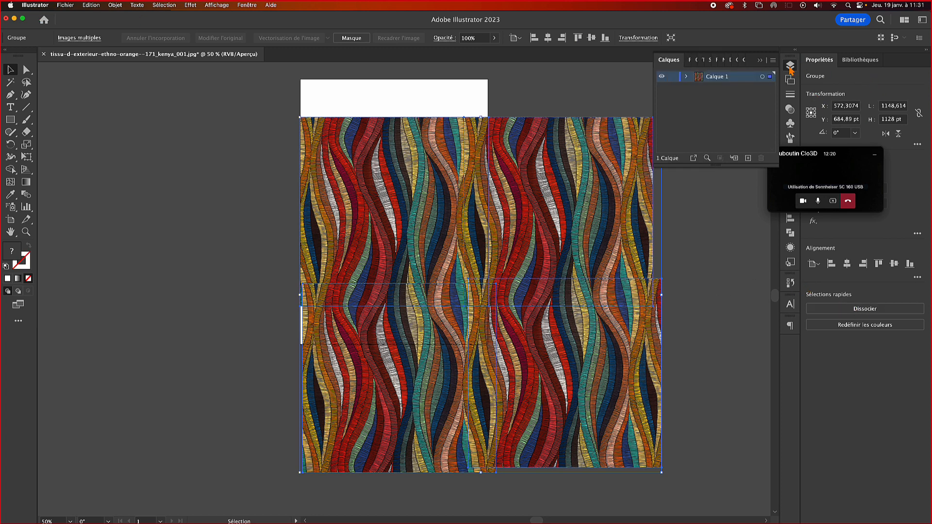
pyautogui.click(686, 76)
pyautogui.click(699, 87)
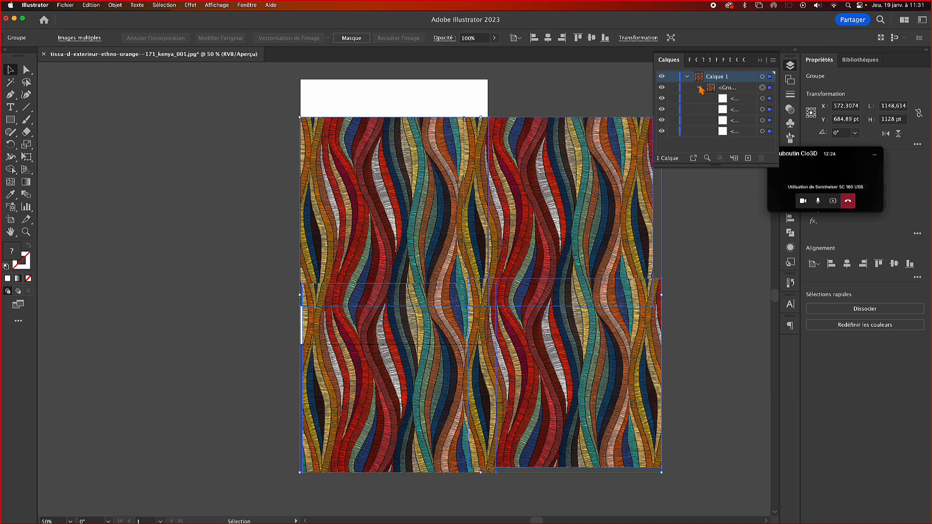
# - Target the individual images inside the group and try to flatten the artwork
pyautogui.click(741, 89)
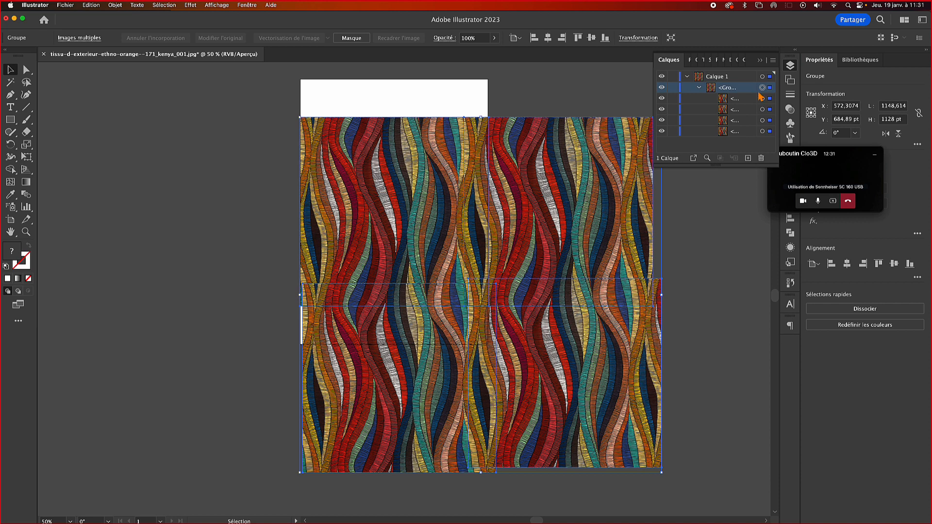
pyautogui.keyDown('shift'); pyautogui.click(763, 132); pyautogui.keyUp('shift')
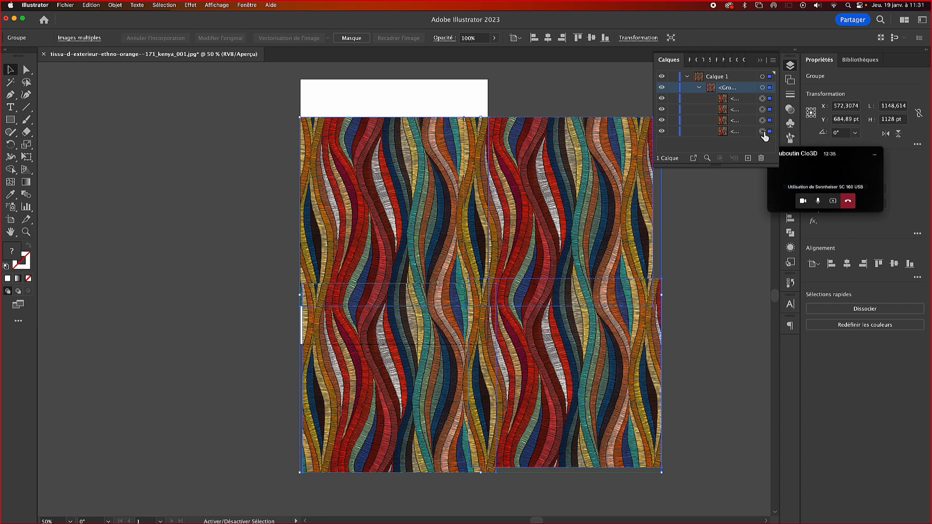
pyautogui.click(773, 60)
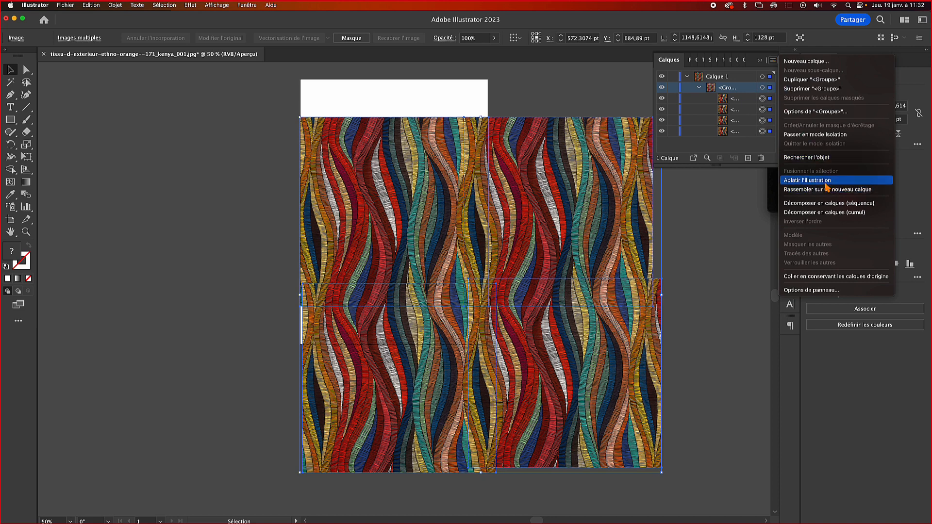
pyautogui.click(732, 231)
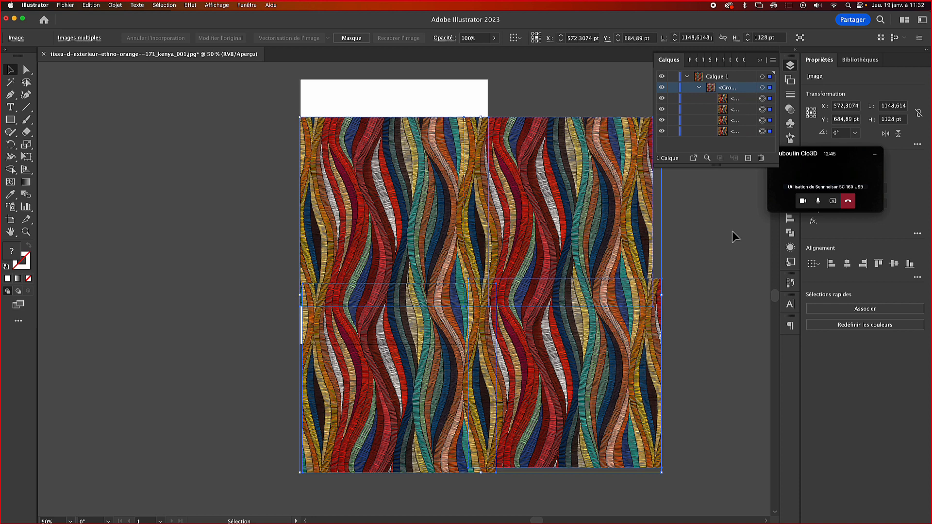
pyautogui.click(773, 60)
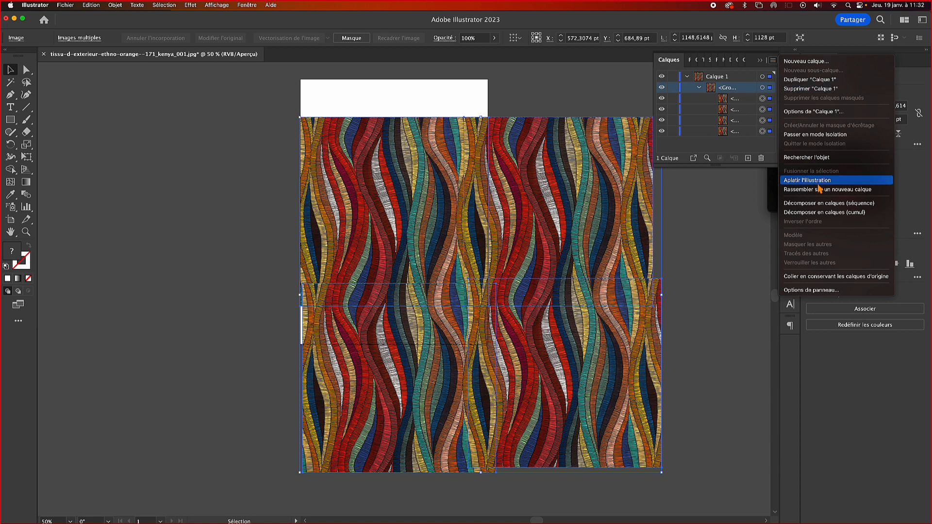
pyautogui.click(797, 183)
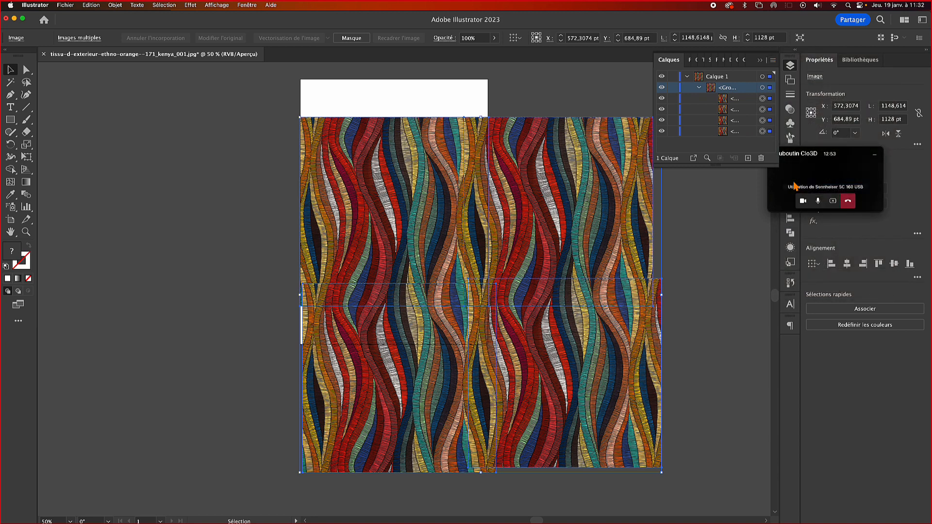
# - Target the whole pattern group instead of its images and try again to flatten the artwork, then deselect
pyautogui.click(588, 274)
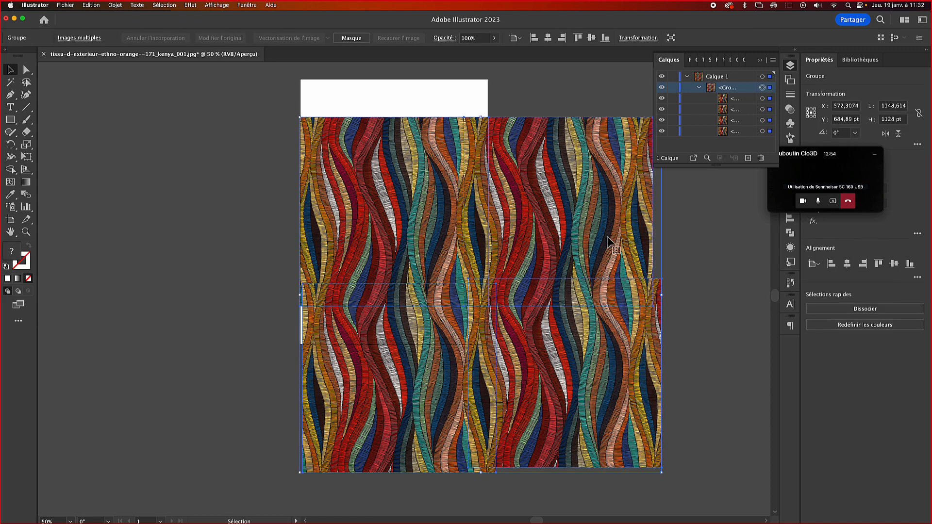
pyautogui.click(762, 98)
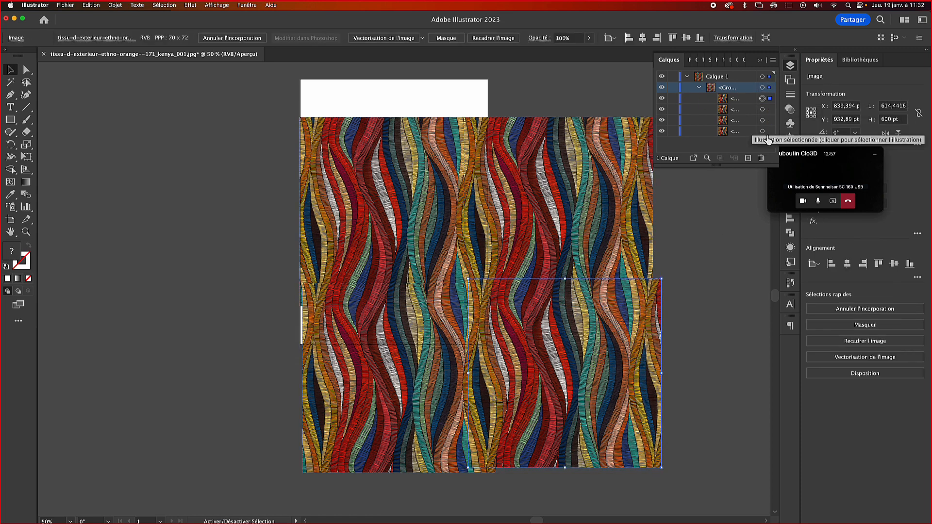
pyautogui.click(763, 88)
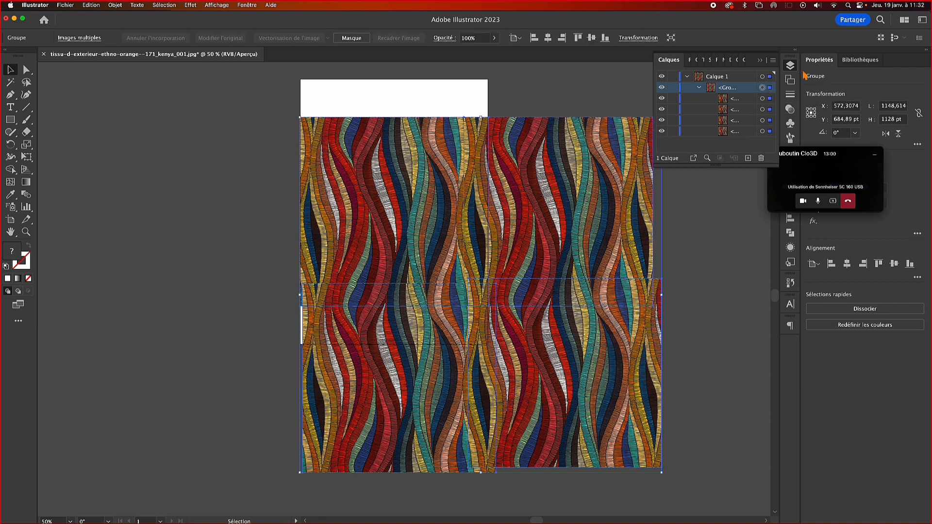
pyautogui.click(773, 60)
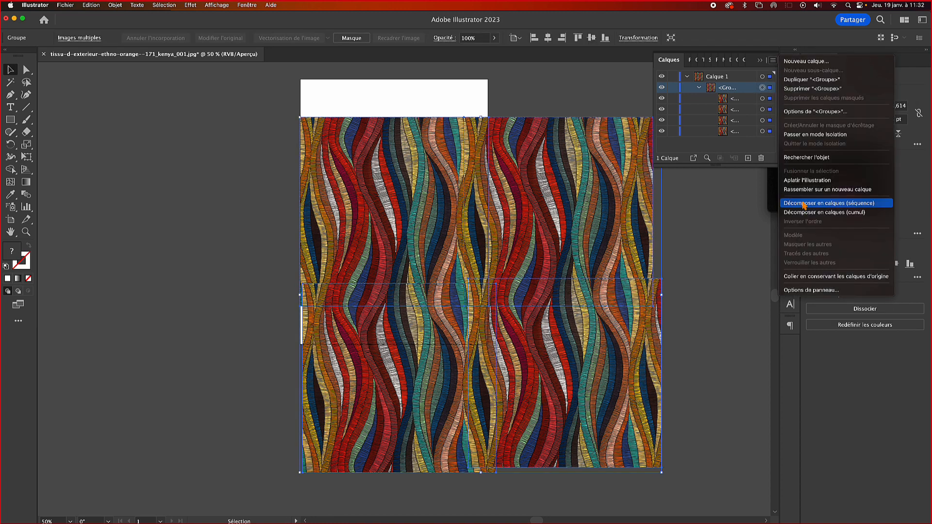
pyautogui.click(804, 180)
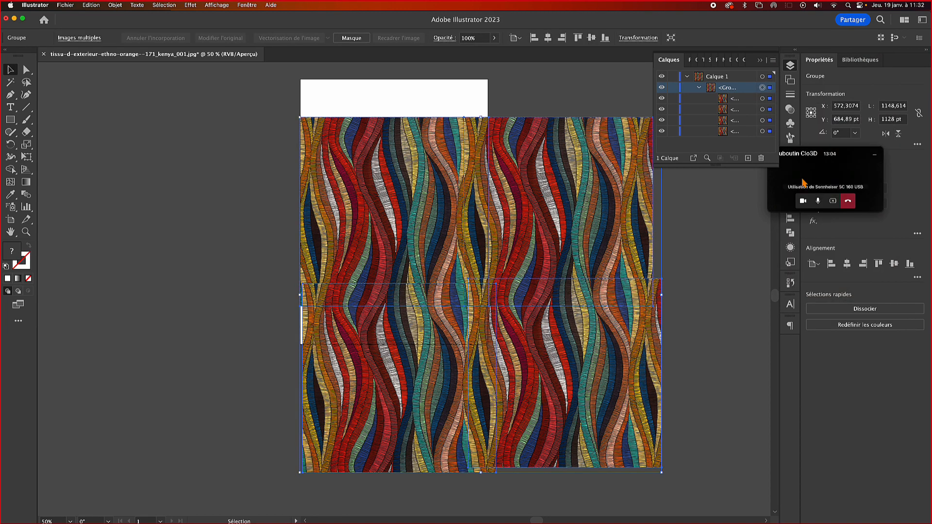
pyautogui.click(715, 275)
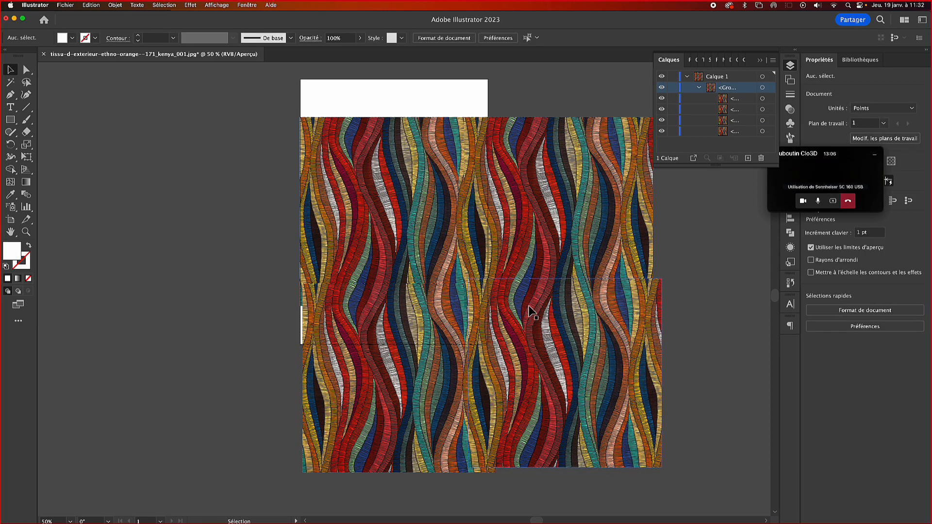
# - Nudge the whole pattern group 4 pt to the right, to an X position of about 576 pt
pyautogui.click(404, 312)
pyautogui.press('Right')
pyautogui.press('Right')
pyautogui.press('Right')
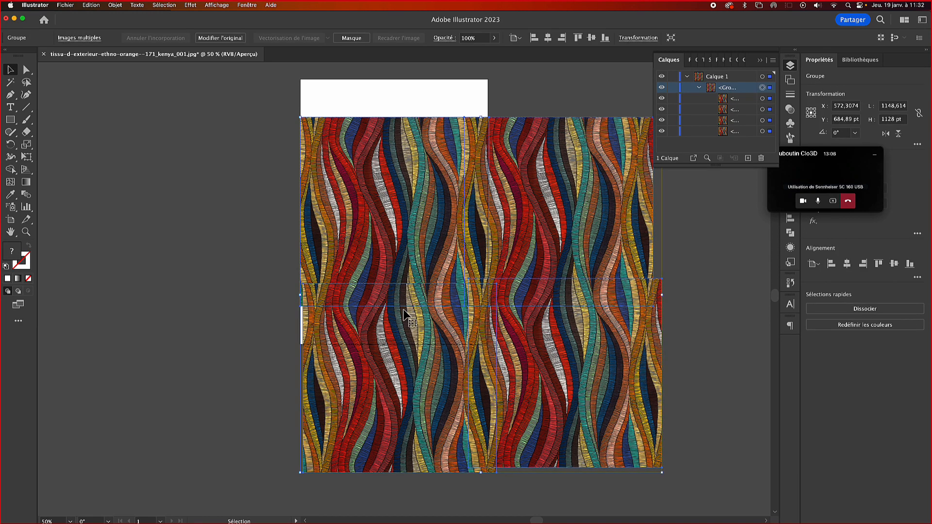
pyautogui.press('Right')
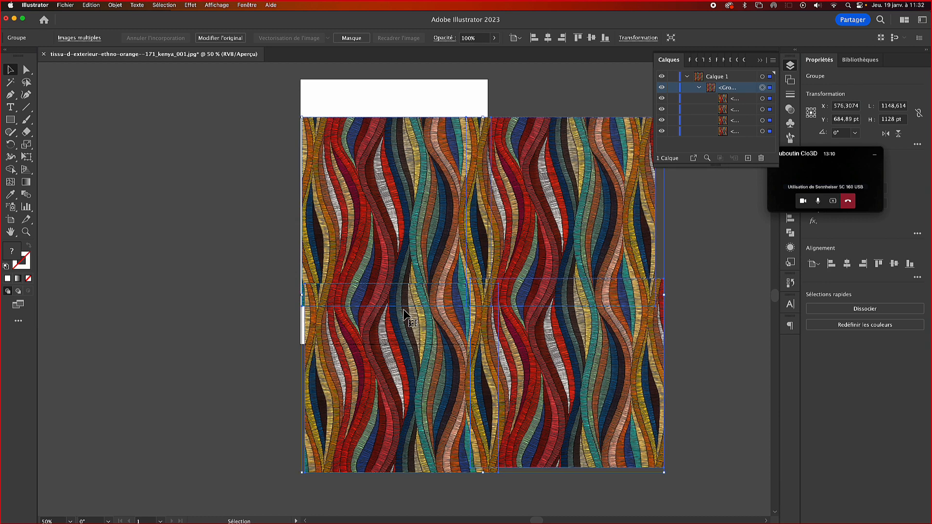
# - Isolate the group and nudge its lower-left pattern image to the right, to an X position of about 323 pt
pyautogui.doubleClick(408, 320)
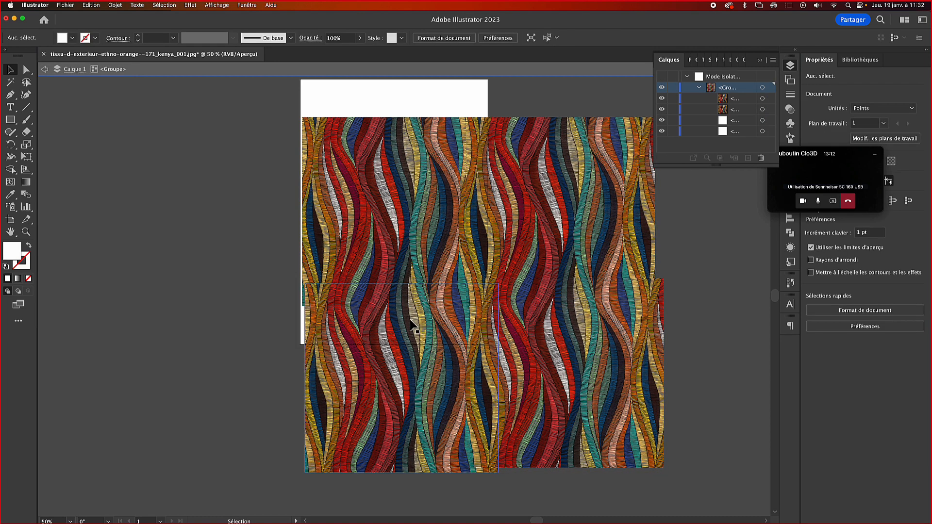
pyautogui.press('Right')
pyautogui.press('Right')
pyautogui.press('Right')
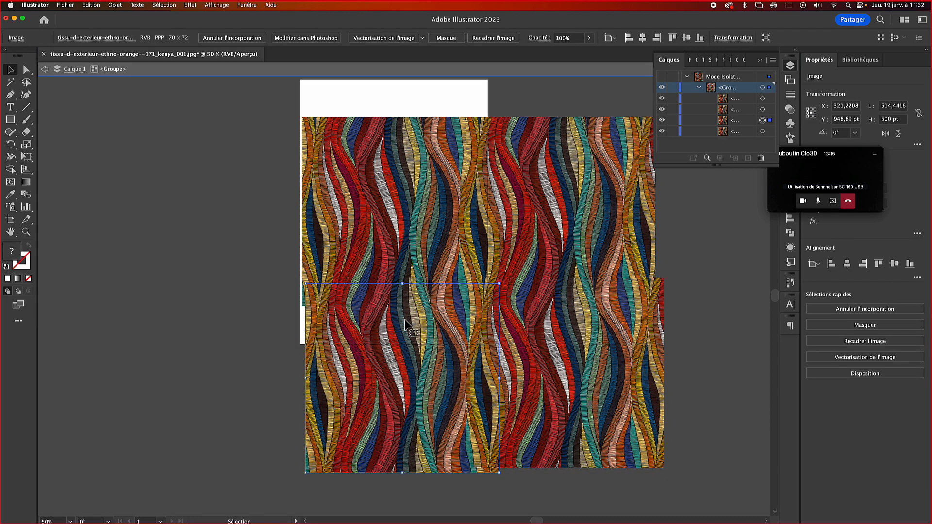
pyautogui.click(262, 311)
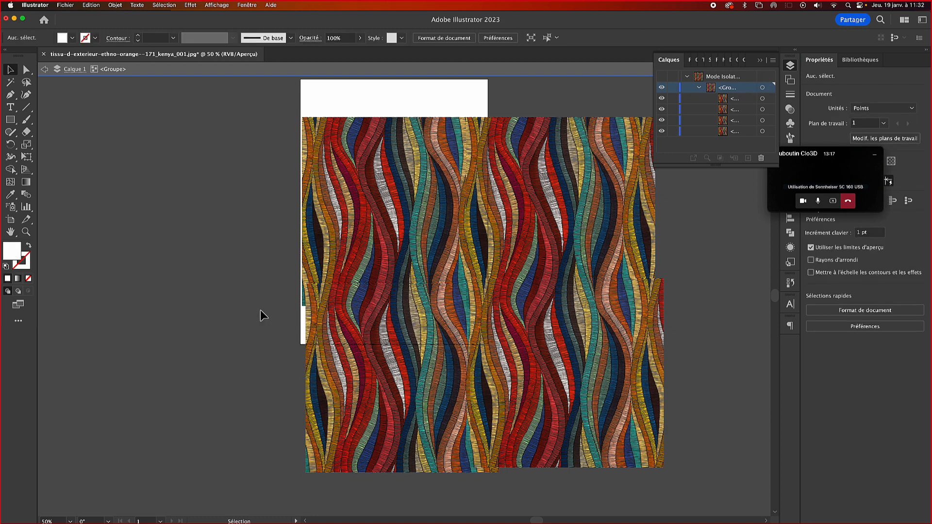
# - Nudge the lower-left pattern image to an X position of about 325 pt and a Y position of about 933 pt, and exit isolation mode
pyautogui.click(427, 322)
pyautogui.click(216, 330)
pyautogui.click(380, 316)
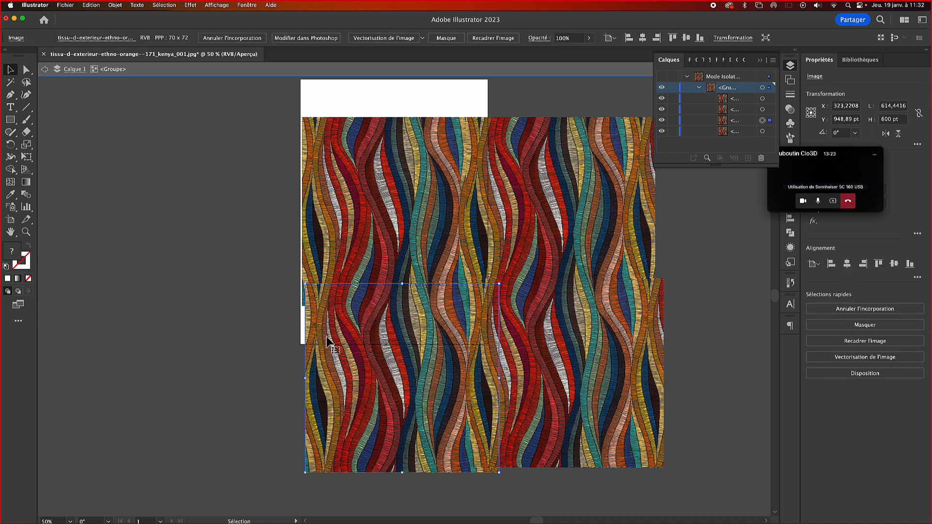
pyautogui.click(275, 319)
pyautogui.click(451, 346)
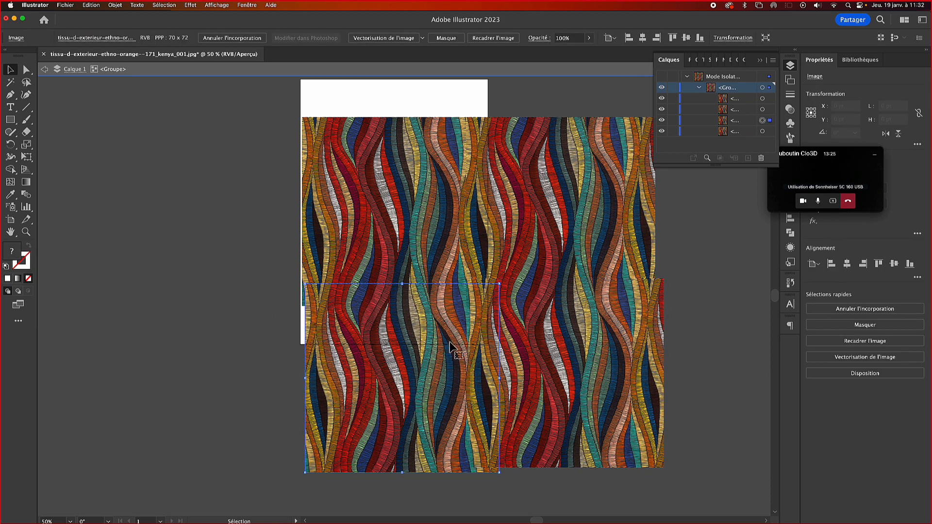
pyautogui.press('Up')
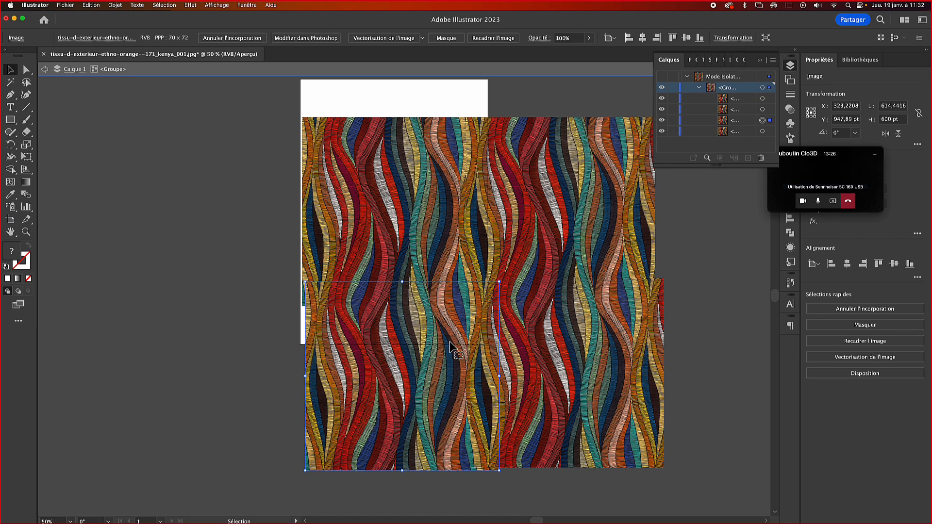
pyautogui.press('Right')
pyautogui.press('Right')
pyautogui.hotkey('shift', 'Up')
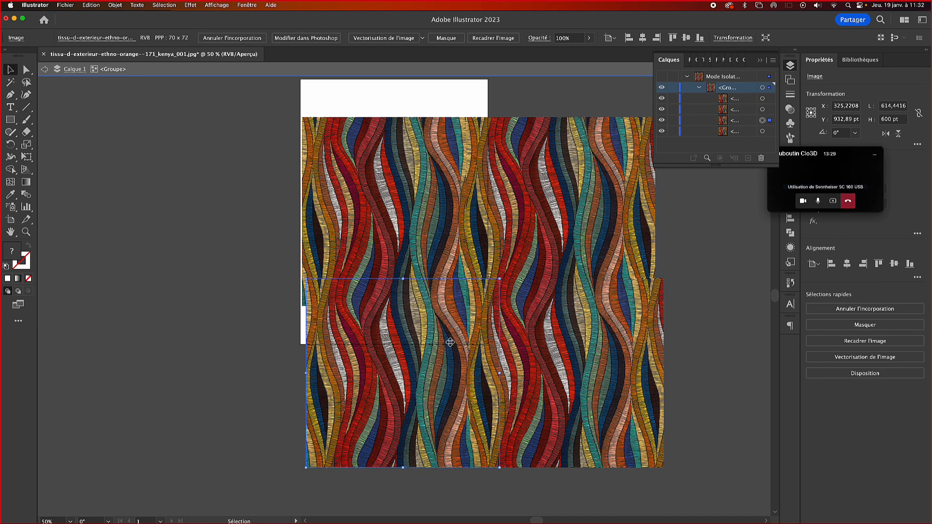
pyautogui.click(233, 321)
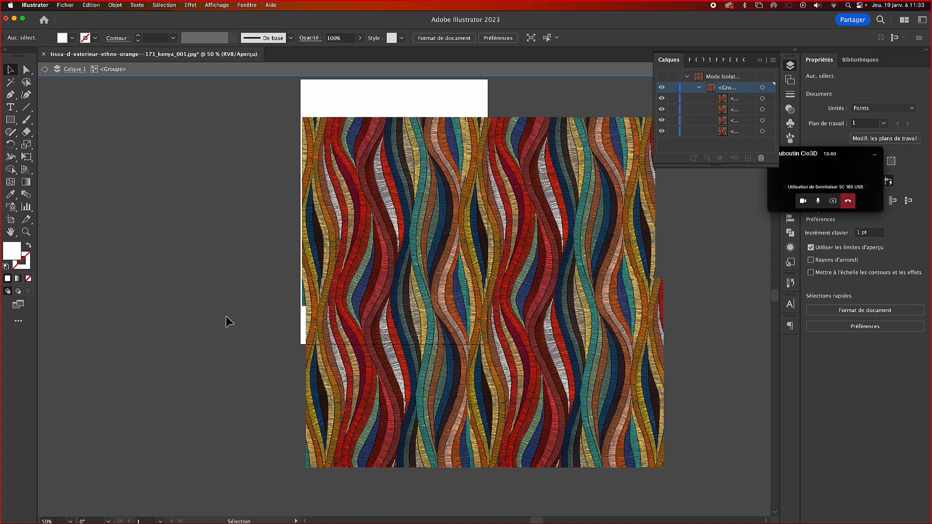
pyautogui.click(218, 69)
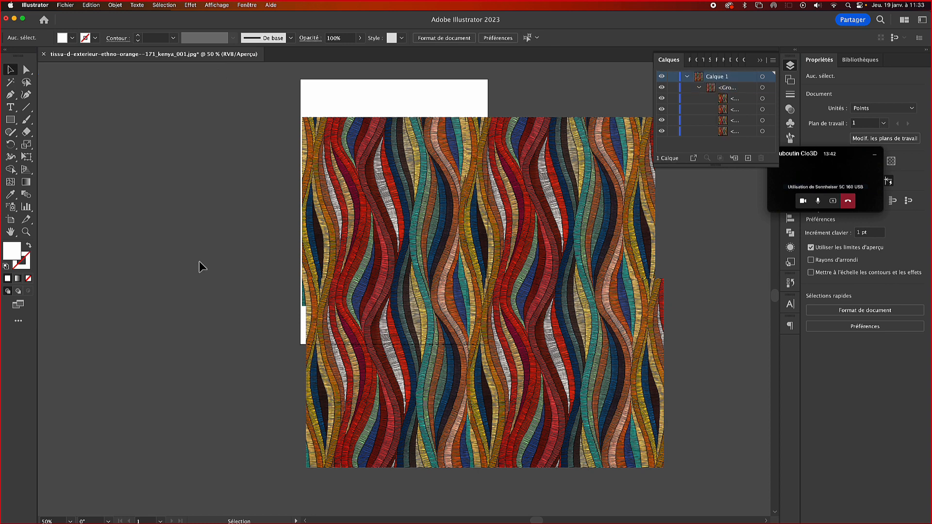
# - Open the file commands for the pattern document
pyautogui.click(65, 6)
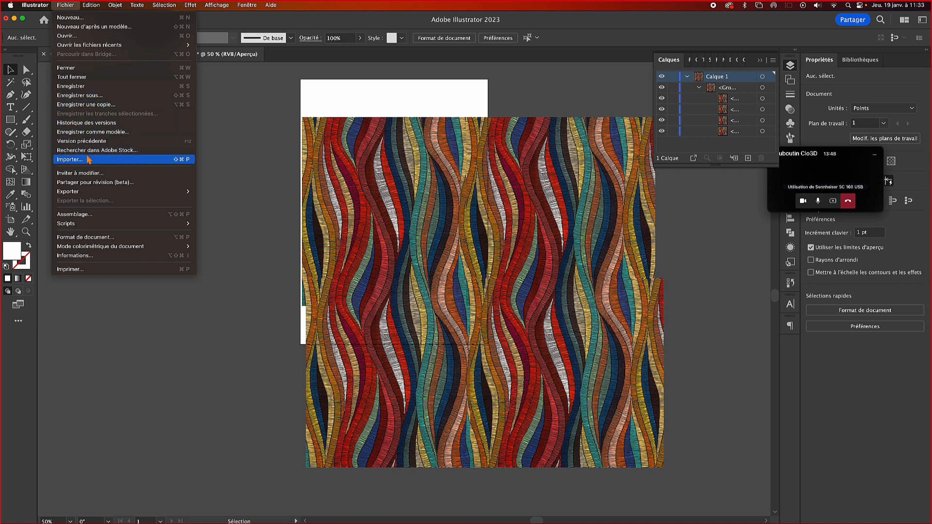
pyautogui.moveTo(121, 191)
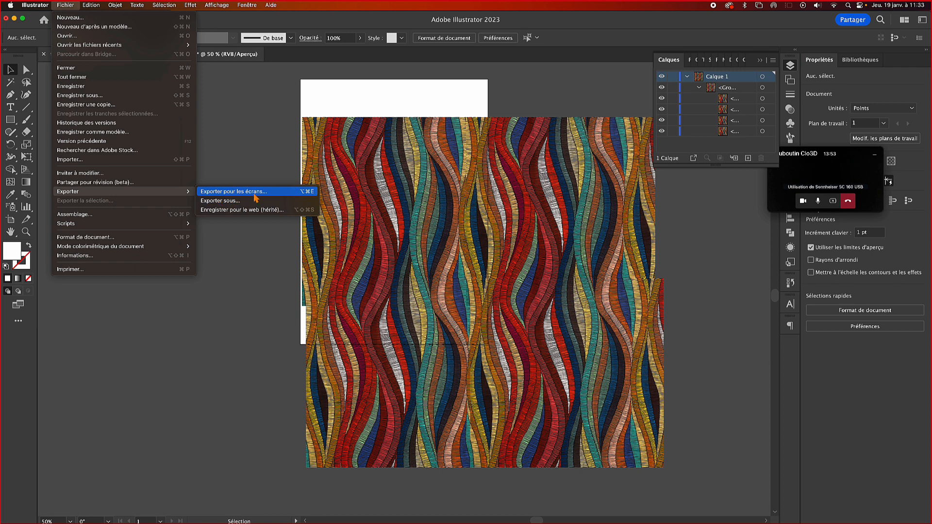
pyautogui.click(228, 203)
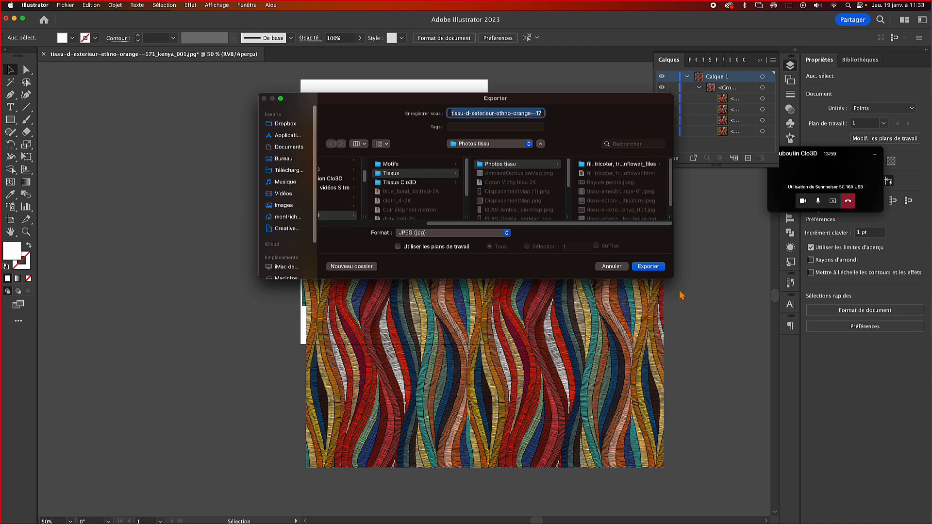
pyautogui.click(602, 267)
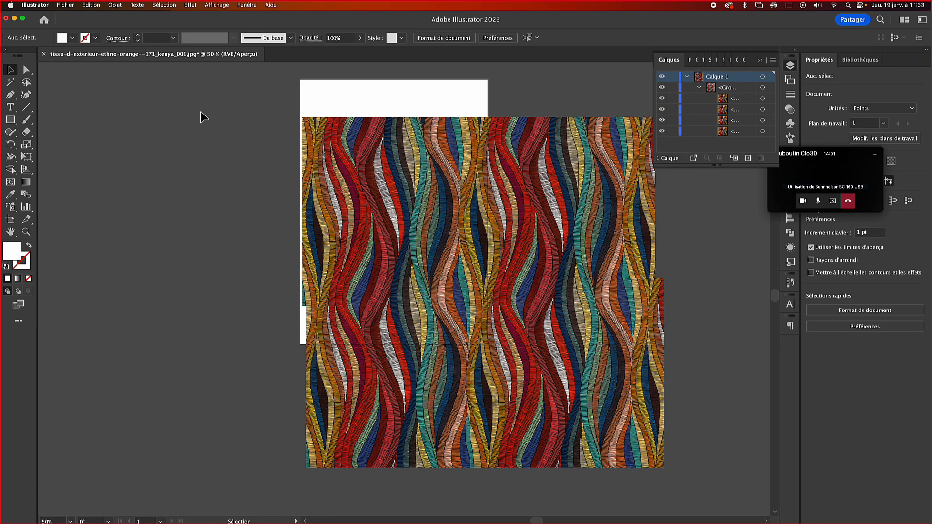
pyautogui.press('super+a')
pyautogui.click(65, 4)
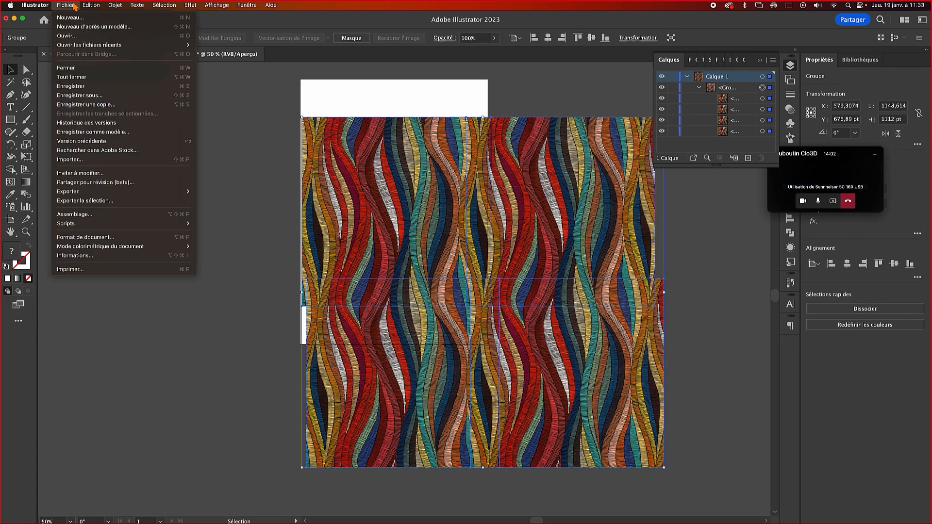
pyautogui.click(114, 201)
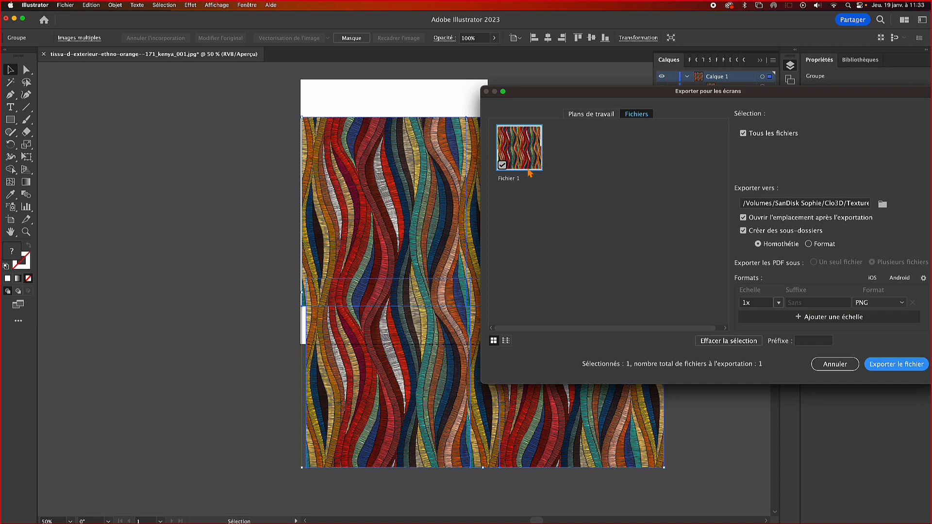
pyautogui.click(849, 367)
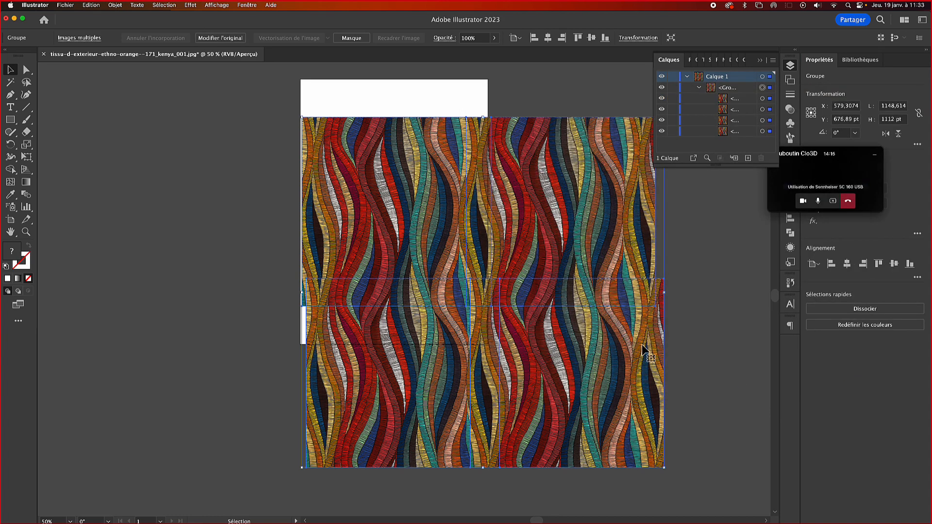
# - Examine the outer edges of the tiled pattern group relative to the artboard
pyautogui.click(692, 303)
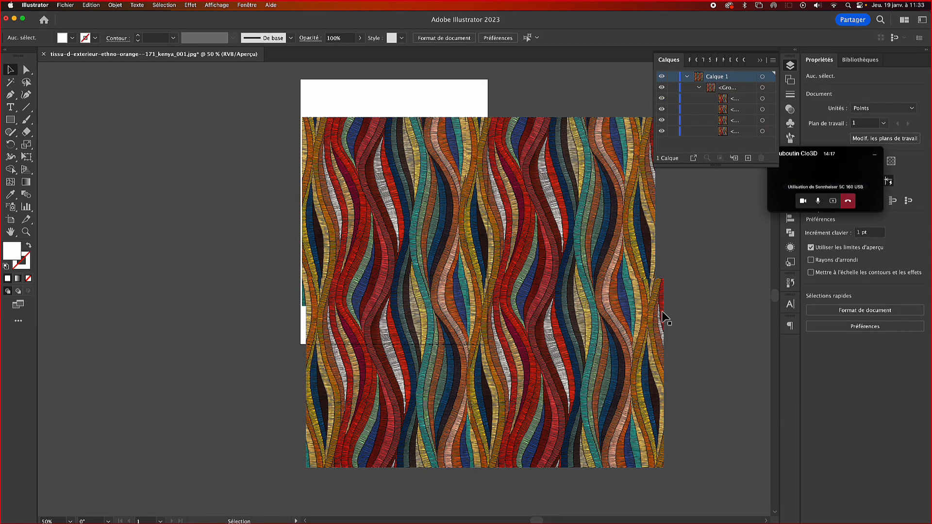
pyautogui.press('z')
pyautogui.click(697, 307)
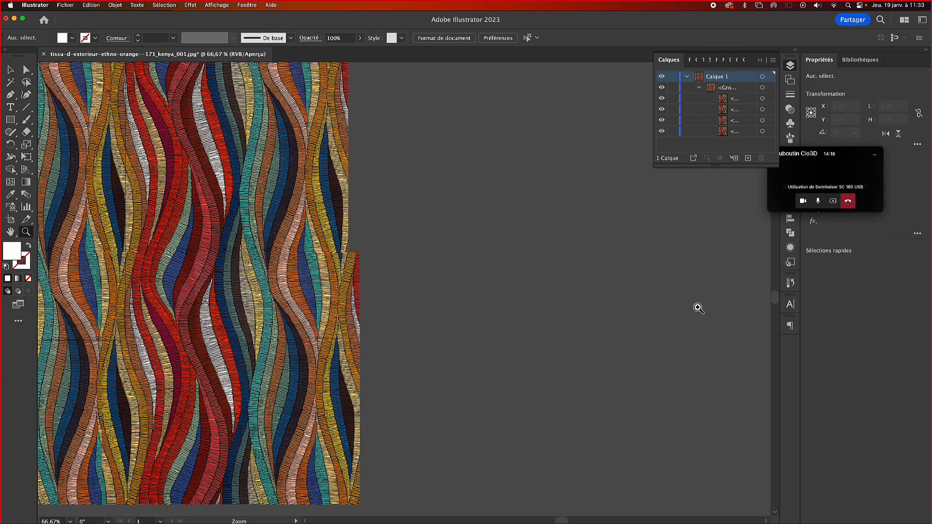
pyautogui.keyDown('alt'); pyautogui.scroll(6, 480, 306); pyautogui.keyUp('alt')
pyautogui.keyDown('alt'); pyautogui.scroll(-10, 458, 323); pyautogui.keyUp('alt')
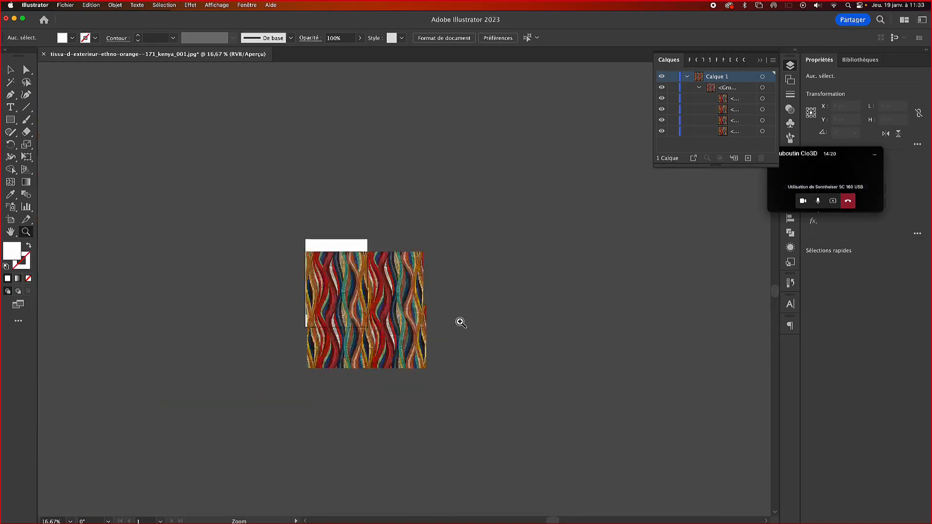
pyautogui.moveTo(471, 318); pyautogui.dragTo(528, 316)
pyautogui.keyDown('alt'); pyautogui.scroll(-5, 529, 316); pyautogui.keyUp('alt')
pyautogui.keyDown('alt'); pyautogui.scroll(3, 529, 316); pyautogui.keyUp('alt')
pyautogui.keyDown('alt'); pyautogui.scroll(3, 530, 317); pyautogui.keyUp('alt')
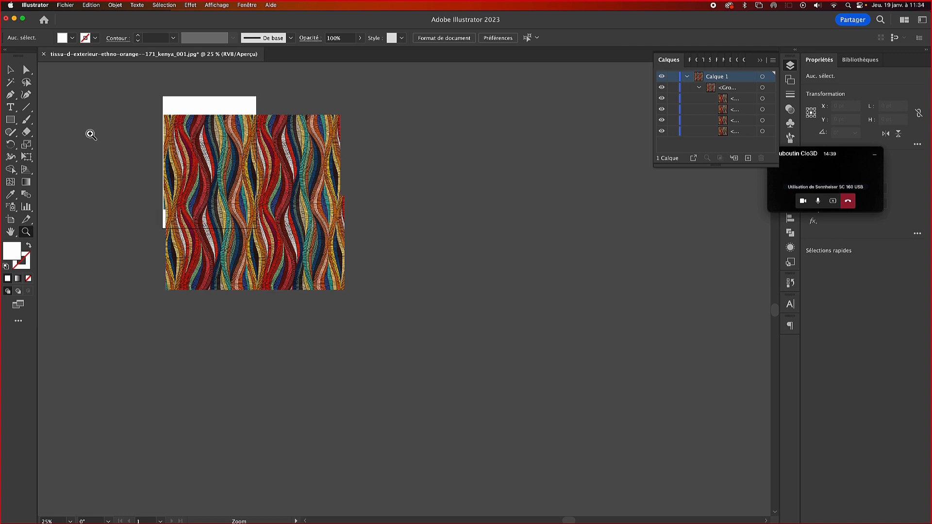
# - Try to pick the upper-left image tile and its lower-left corner point with Direct Selection
pyautogui.click(26, 69)
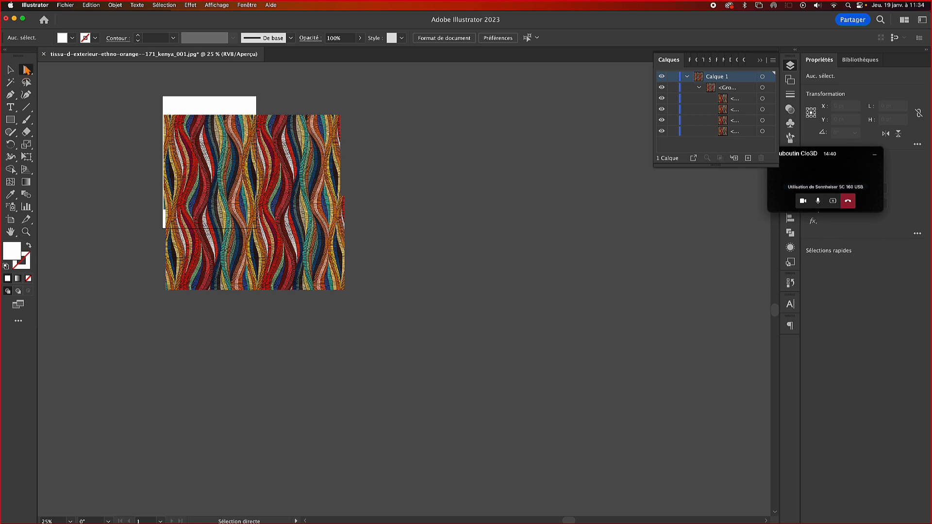
pyautogui.click(181, 131)
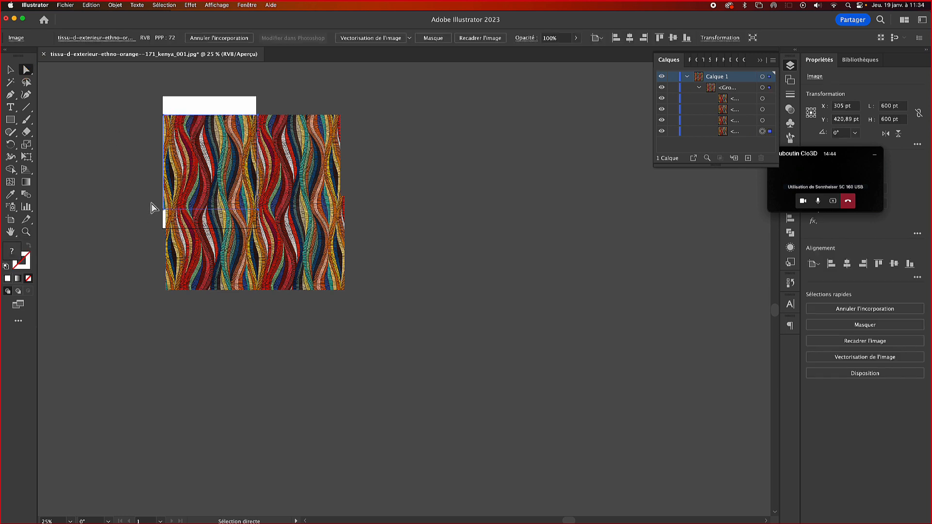
pyautogui.keyDown('alt'); pyautogui.scroll(3, 151, 207); pyautogui.keyUp('alt')
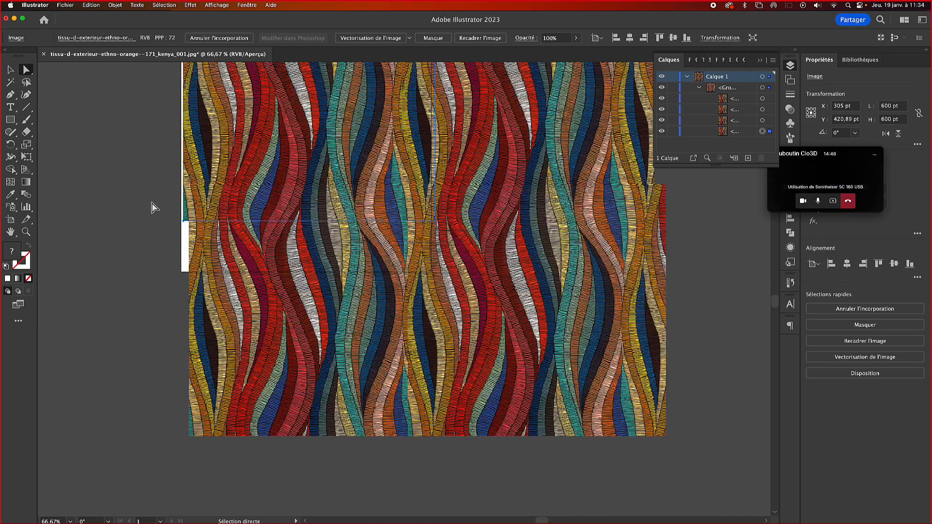
pyautogui.click(169, 371)
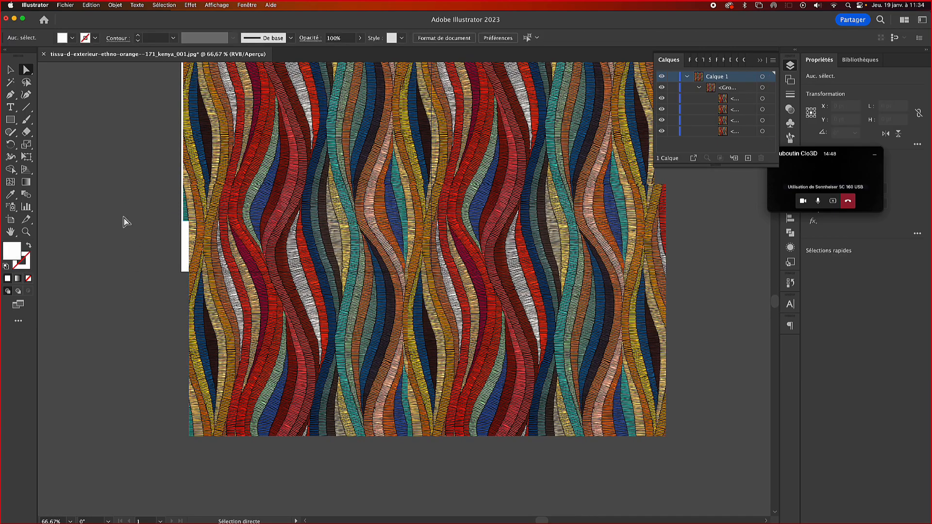
pyautogui.moveTo(124, 202); pyautogui.dragTo(182, 338)
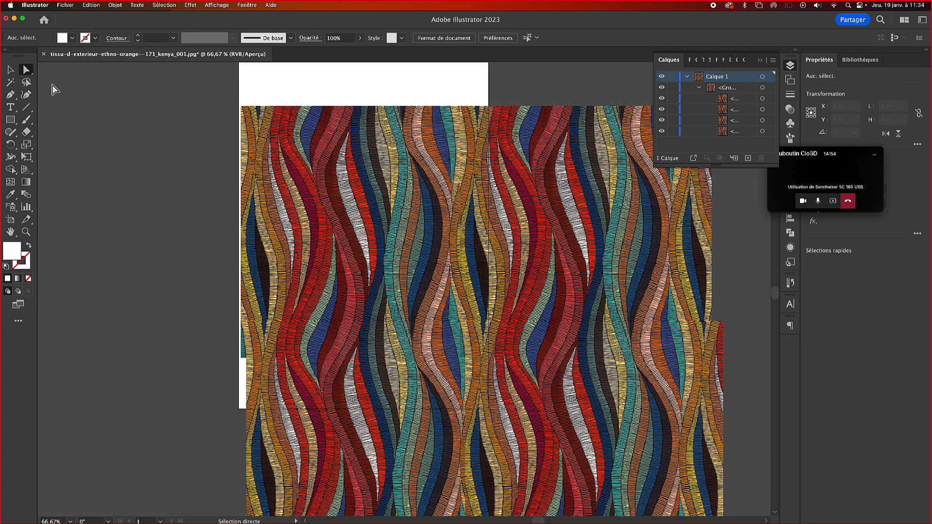
pyautogui.click(244, 111)
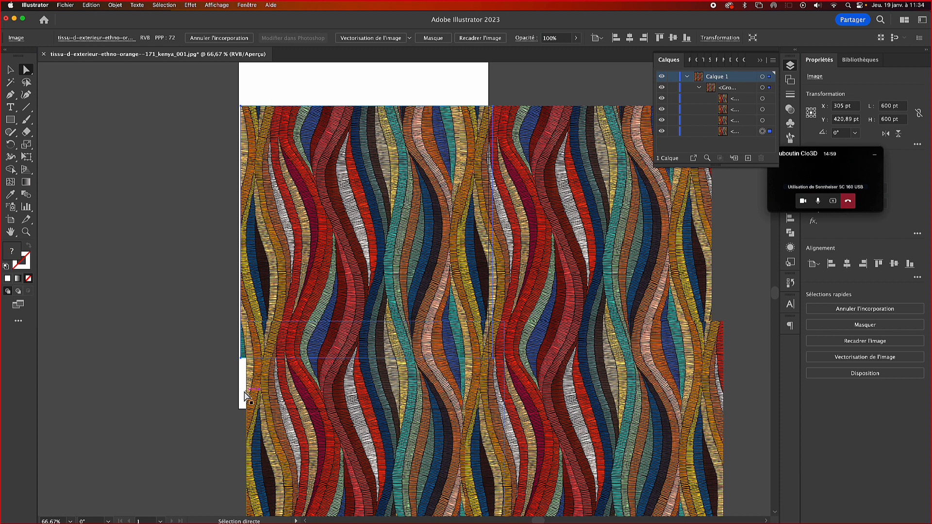
pyautogui.click(243, 362)
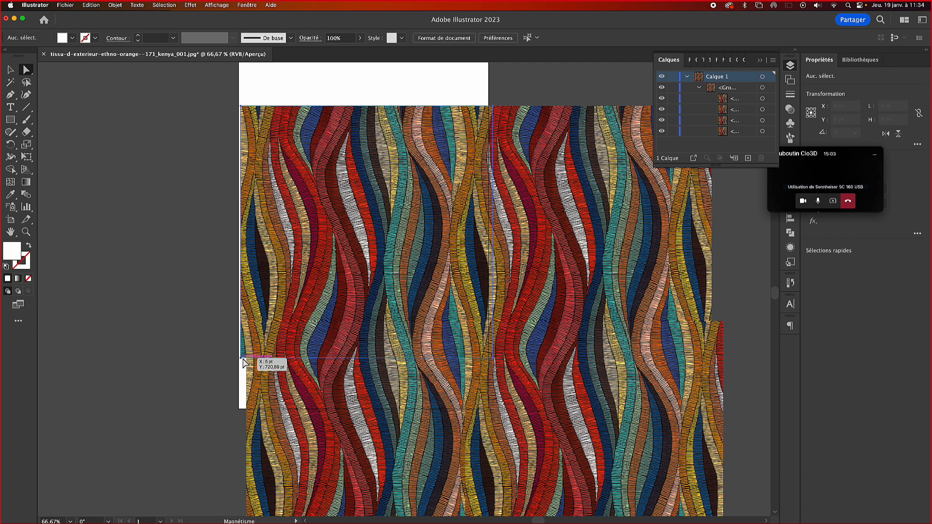
pyautogui.click(242, 361)
pyautogui.click(139, 243)
# - Try cropping the upper-left image tile to 436 × 599 pt by moving its left crop edge inward, and undo the crop
pyautogui.click(292, 178)
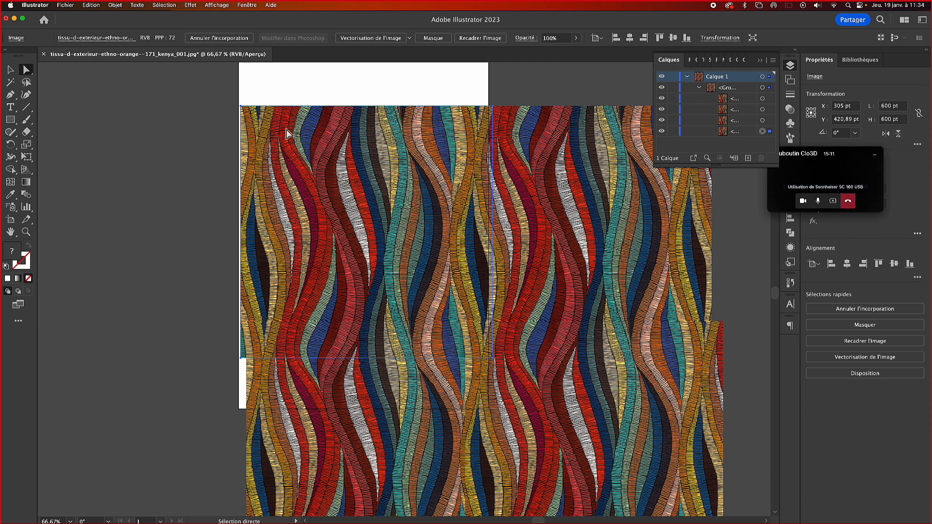
pyautogui.click(476, 38)
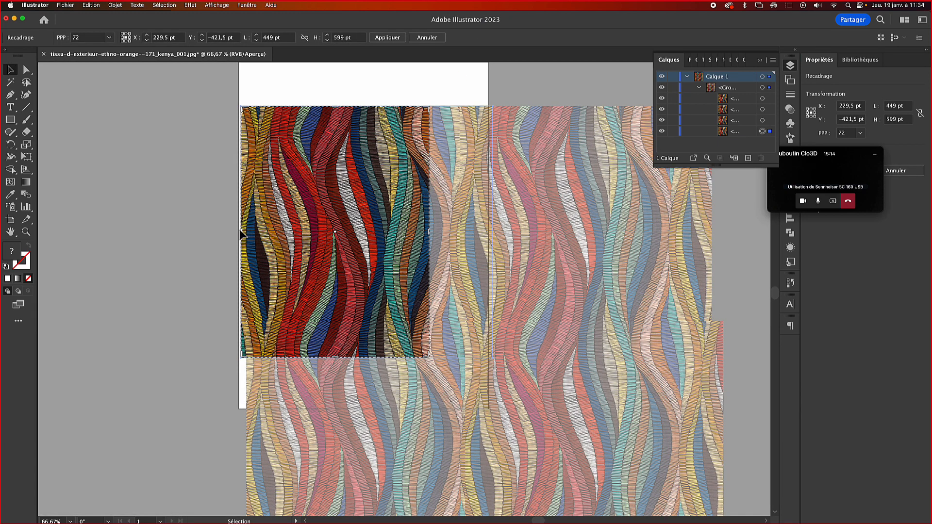
pyautogui.moveTo(245, 235); pyautogui.dragTo(246, 236)
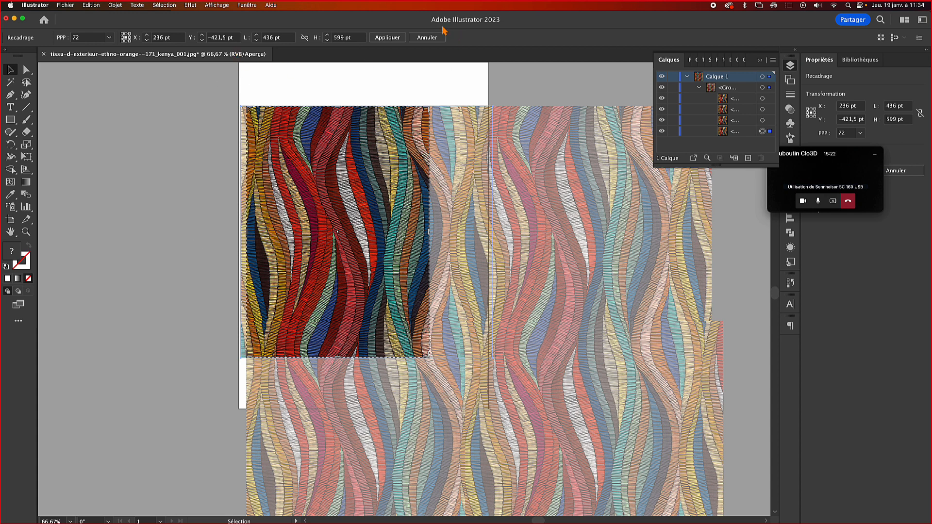
pyautogui.click(388, 38)
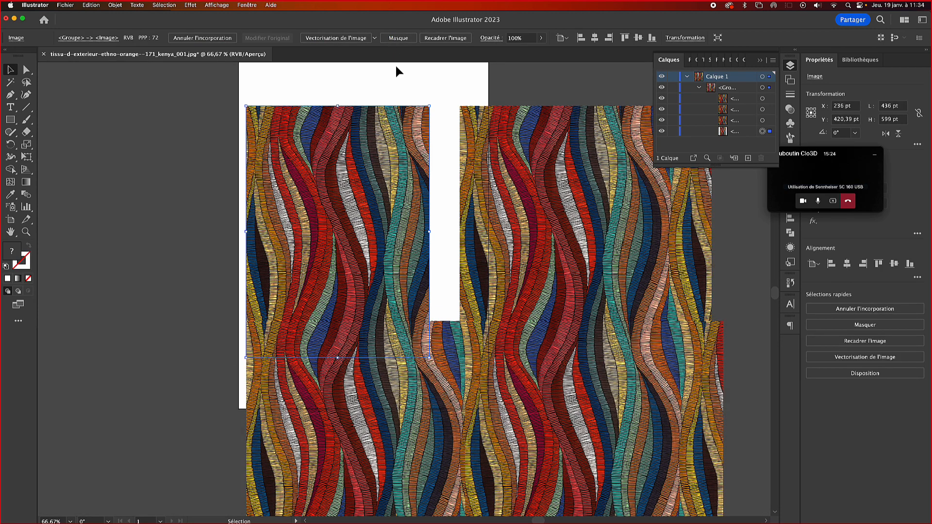
pyautogui.press('super+z')
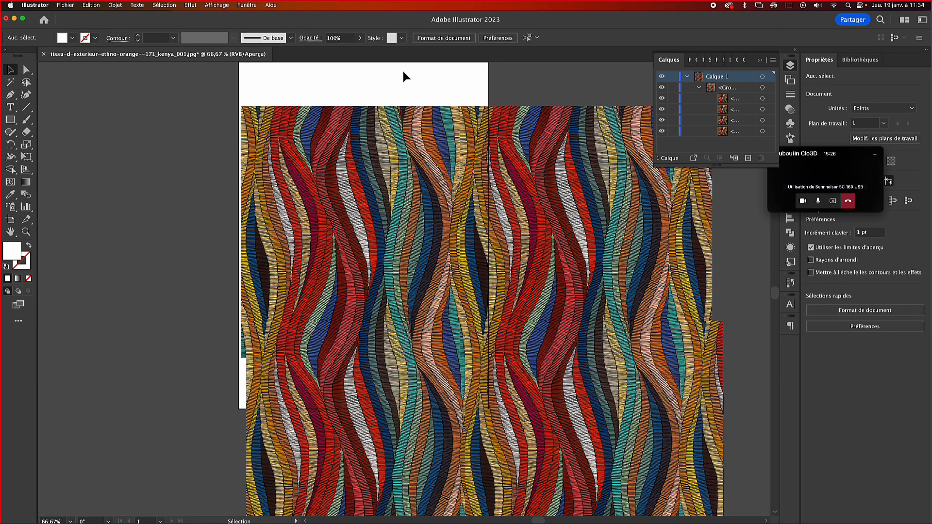
# - Crop the upper-left image tile to about 587 × 600 pt, trimming only its left edge flush with the tile below
pyautogui.click(364, 170)
pyautogui.doubleClick(363, 170)
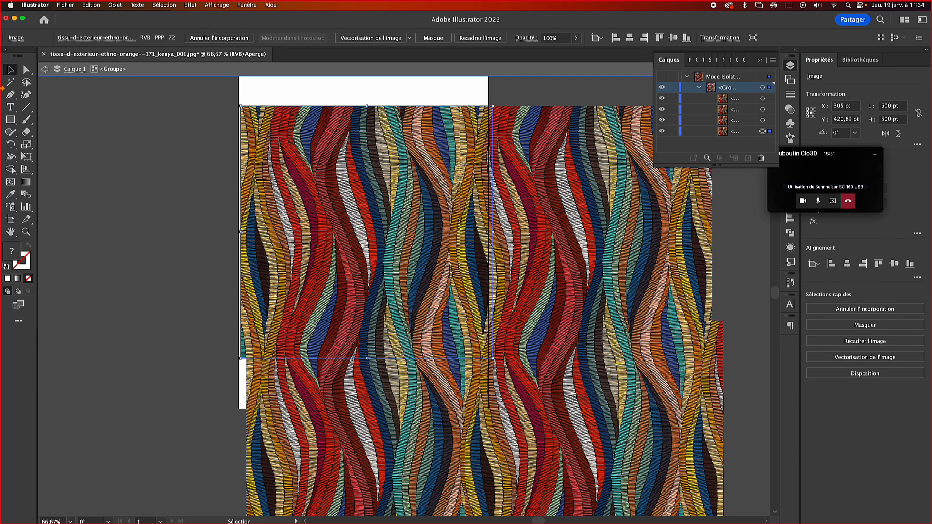
pyautogui.click(26, 70)
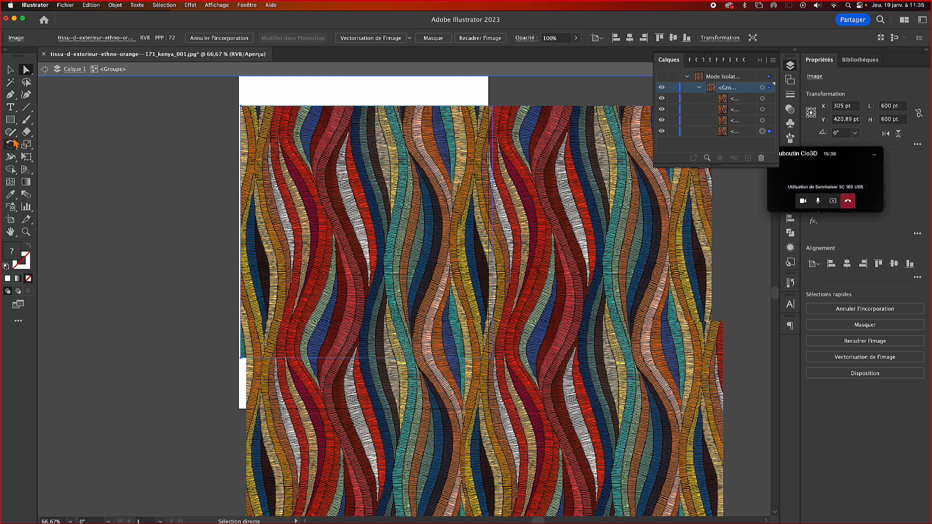
pyautogui.click(10, 69)
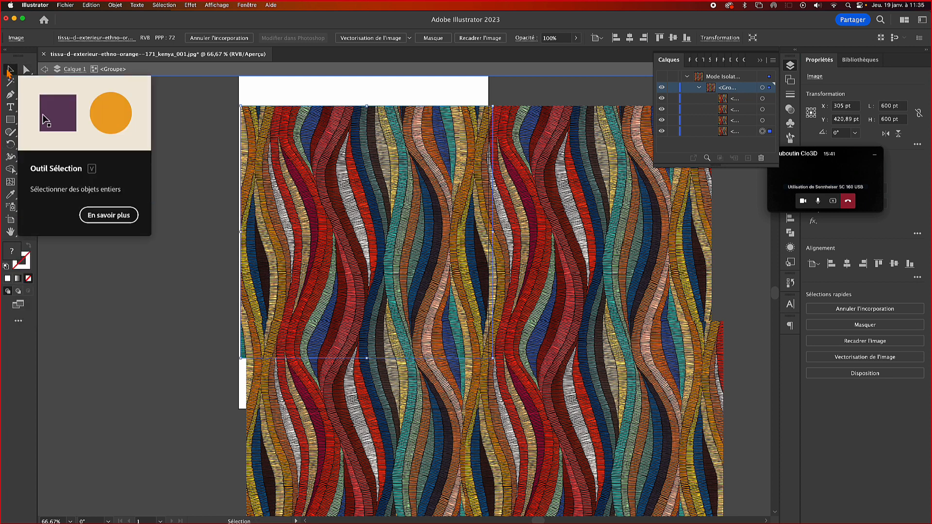
pyautogui.click(144, 69)
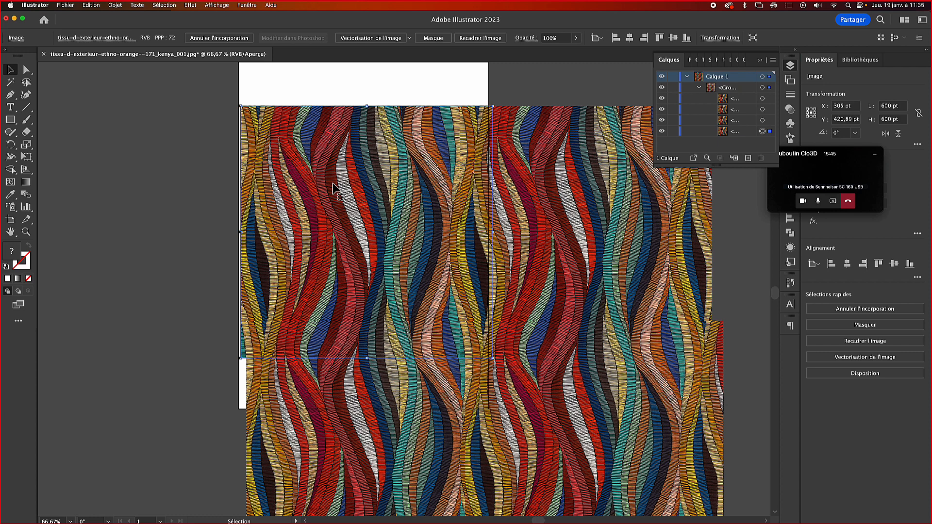
pyautogui.click(481, 38)
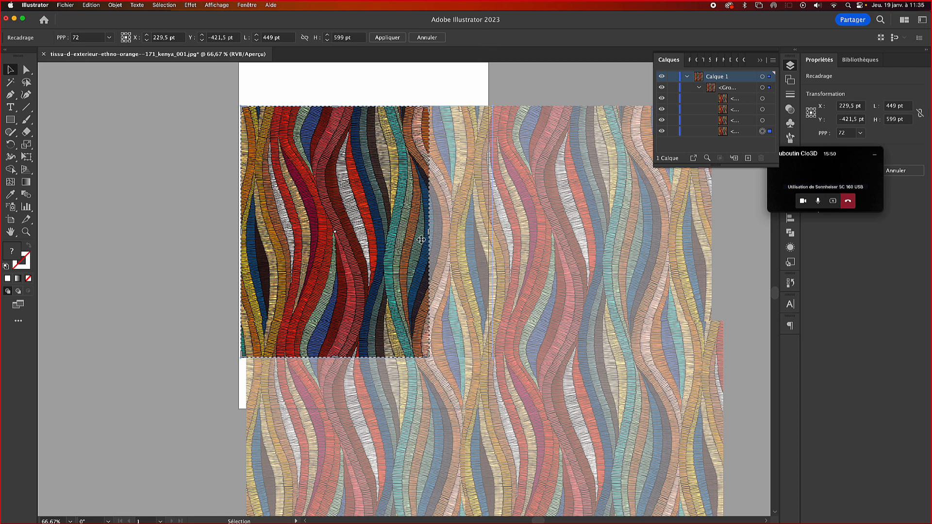
pyautogui.moveTo(430, 232); pyautogui.dragTo(496, 233)
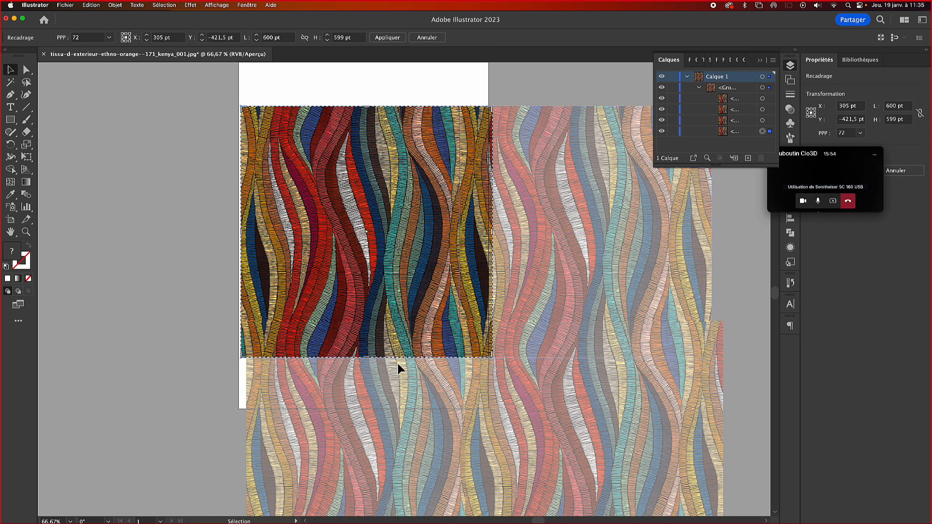
pyautogui.moveTo(368, 358); pyautogui.dragTo(369, 399)
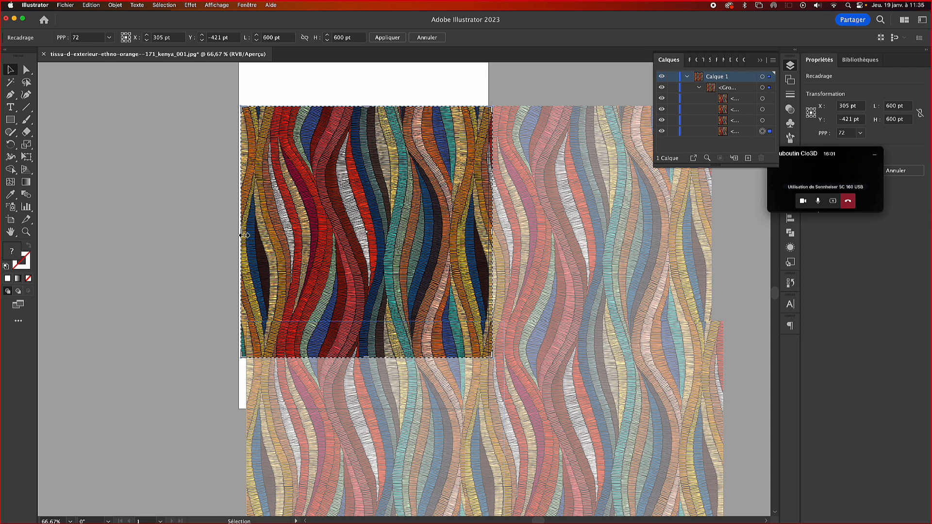
pyautogui.moveTo(242, 236); pyautogui.dragTo(248, 235)
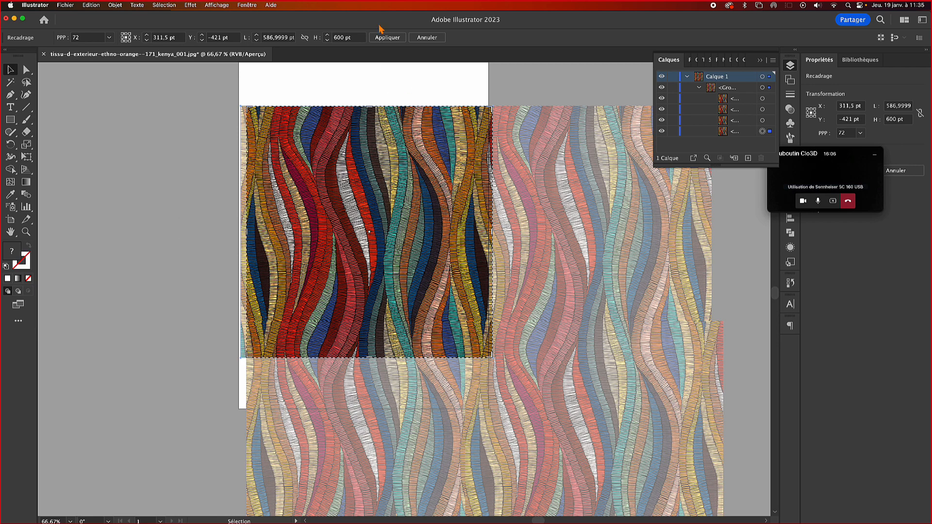
pyautogui.click(386, 39)
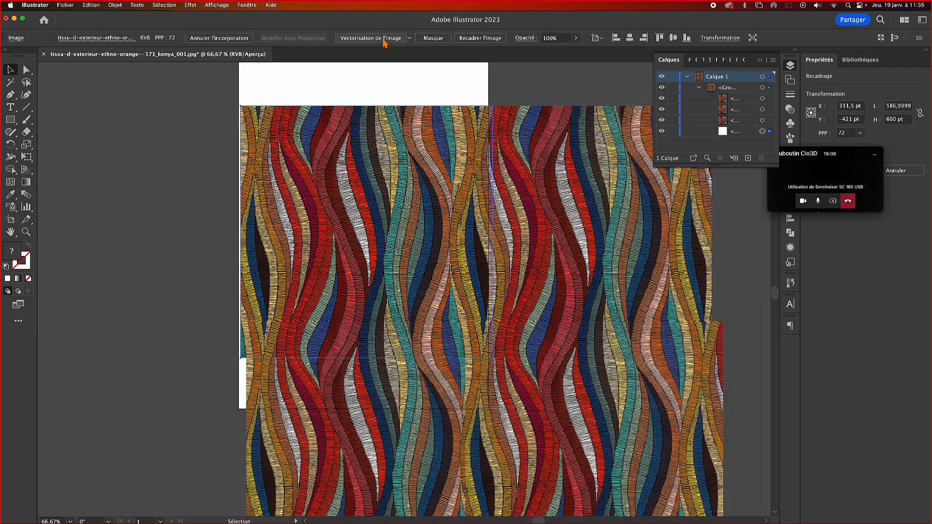
# - Isolate the tile group and crop the lower-right image tile to about 587 × 599 pt, trimming its right edge flush with the tile above
pyautogui.click(191, 194)
pyautogui.click(624, 426)
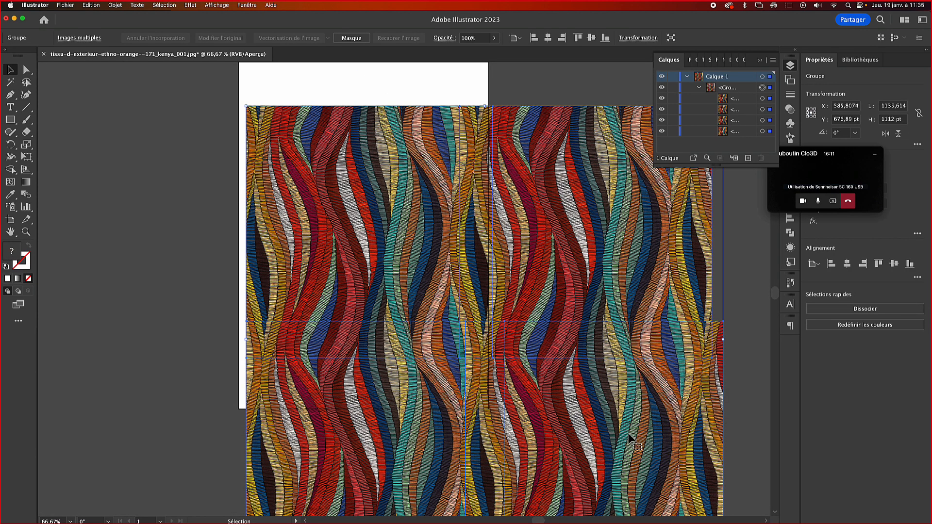
pyautogui.doubleClick(630, 439)
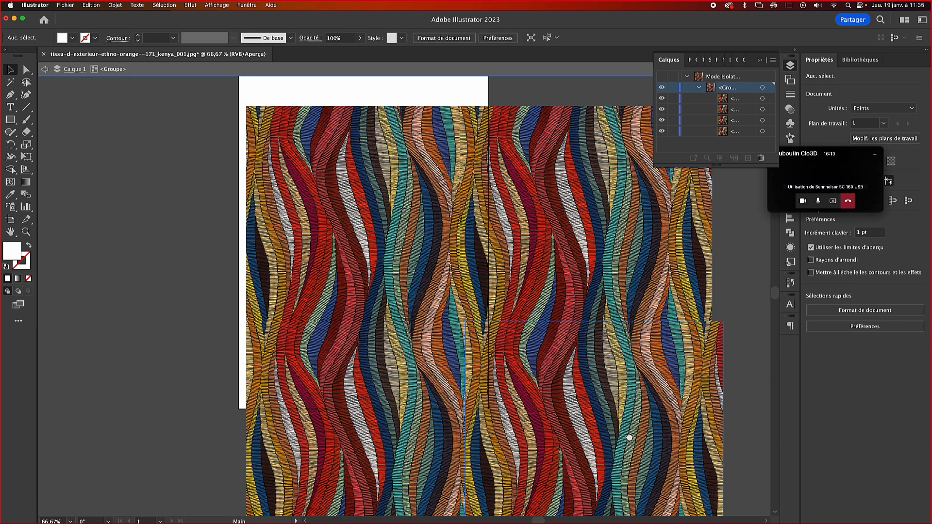
pyautogui.moveTo(630, 440); pyautogui.dragTo(488, 277)
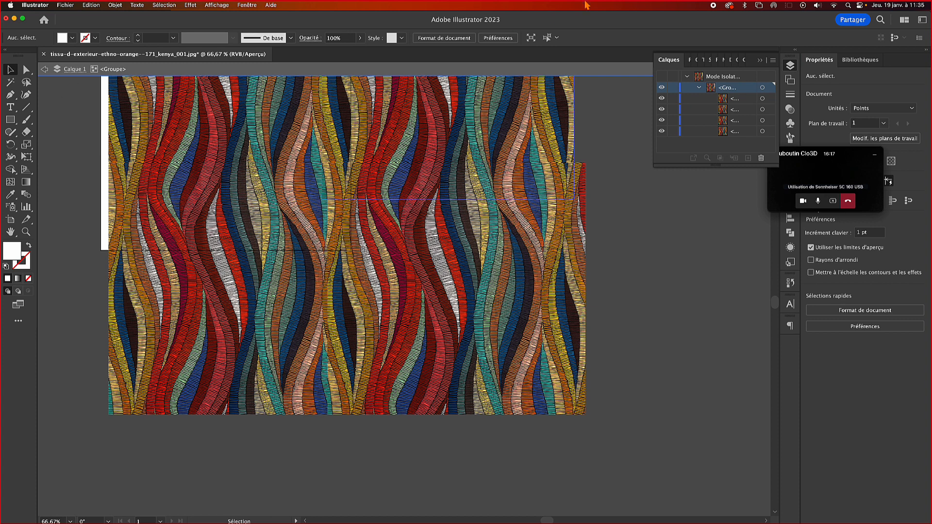
pyautogui.click(568, 248)
pyautogui.click(493, 37)
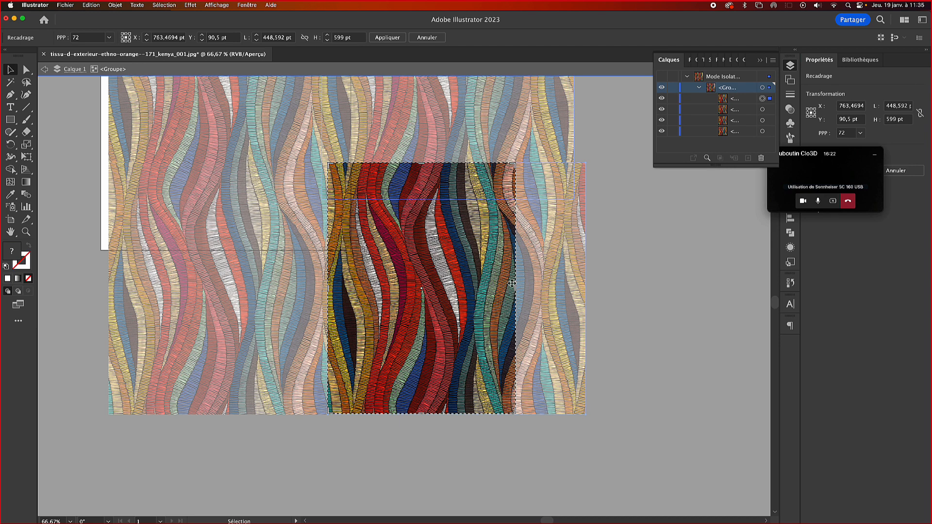
pyautogui.moveTo(516, 290); pyautogui.dragTo(573, 291)
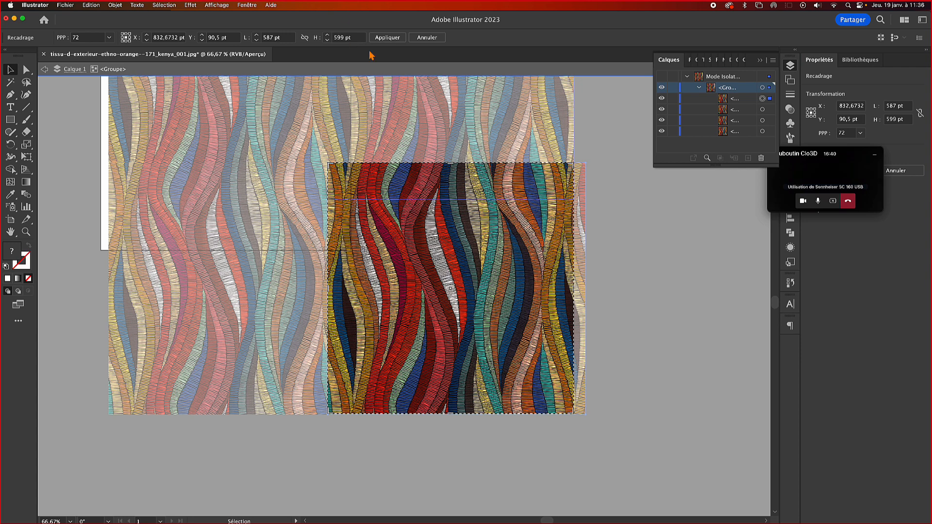
pyautogui.click(393, 38)
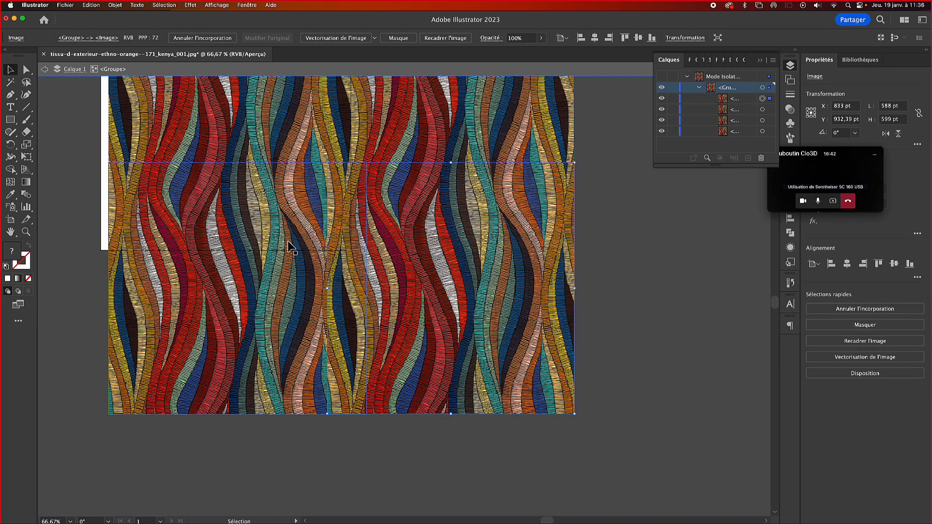
# - Make a new pattern from all four image tiles and dismiss the swatch notice
pyautogui.click(656, 293)
pyautogui.keyDown('alt'); pyautogui.scroll(2, 653, 292); pyautogui.keyUp('alt')
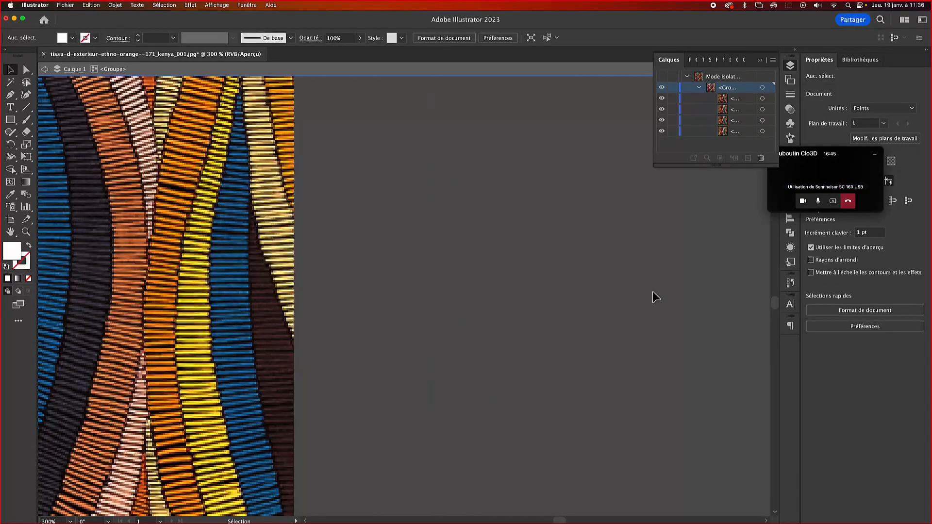
pyautogui.keyDown('alt'); pyautogui.scroll(-8, 652, 291); pyautogui.keyUp('alt')
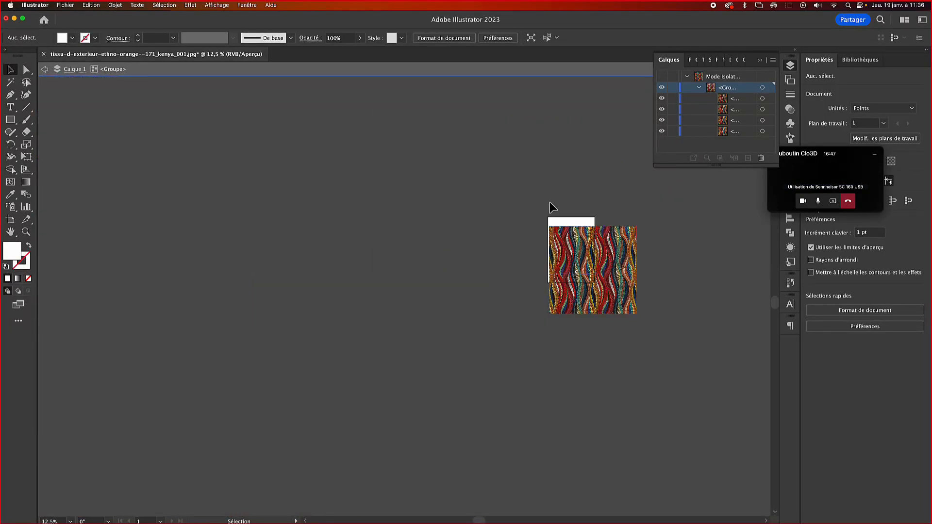
pyautogui.press('super+a')
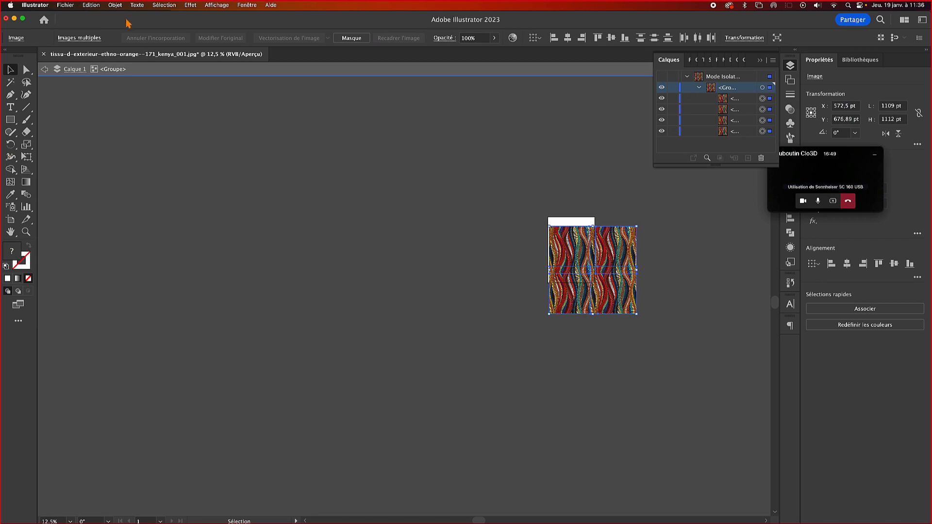
pyautogui.click(116, 6)
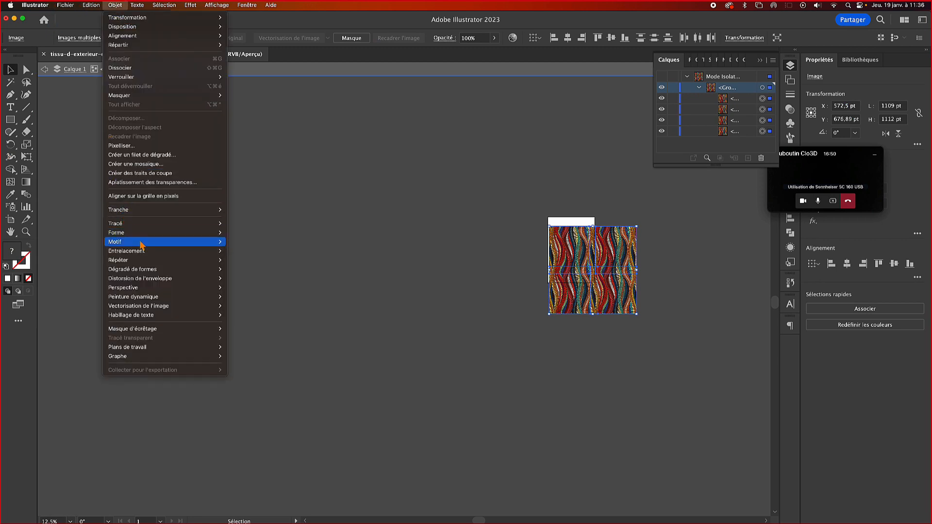
pyautogui.moveTo(140, 243)
pyautogui.click(250, 245)
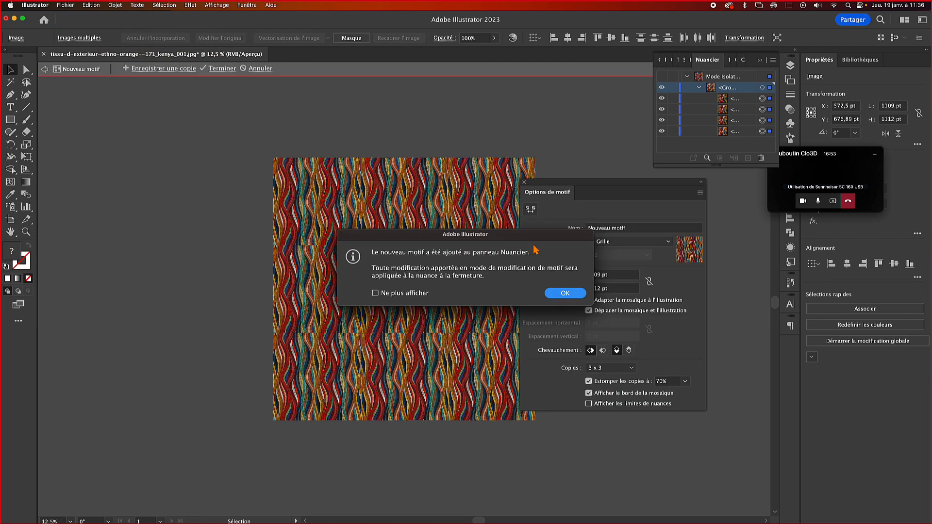
pyautogui.click(562, 294)
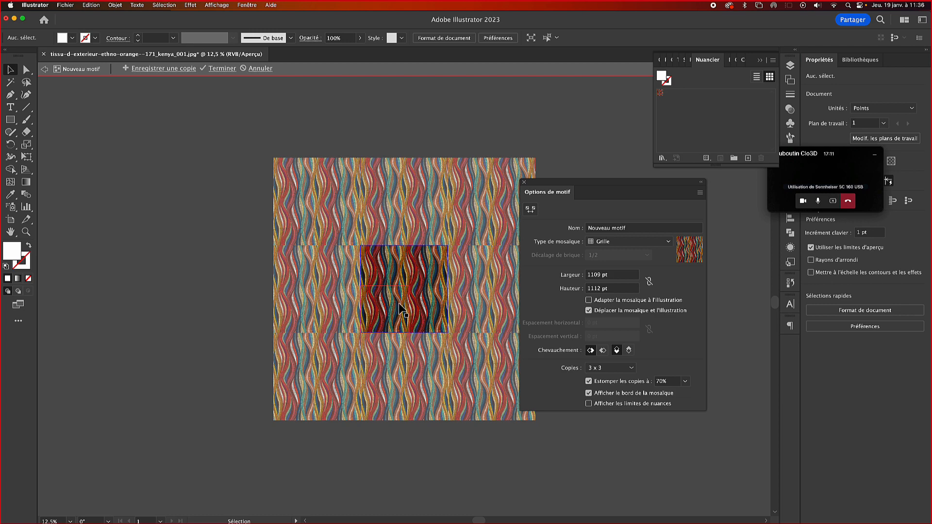
# - Set the pattern tile to fit the artwork size (Adapter la mosaïque à l'illustration)
pyautogui.click(386, 297)
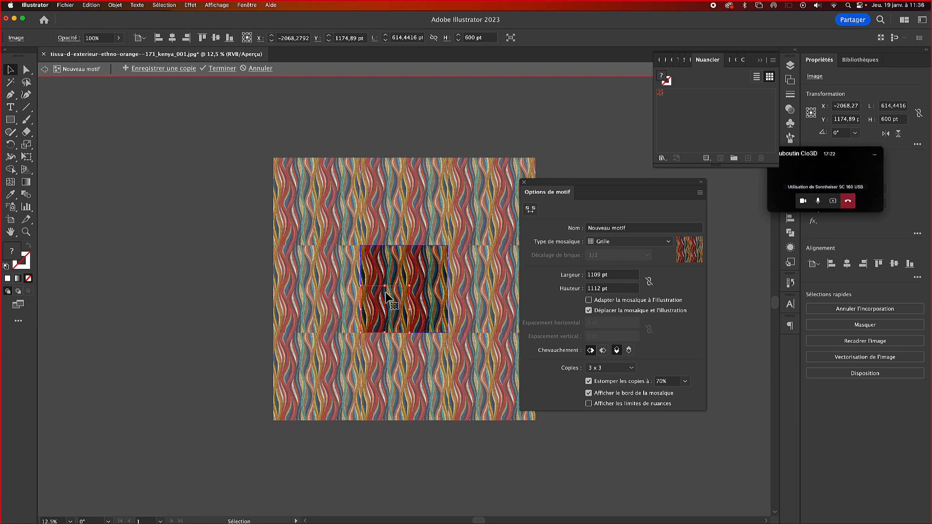
pyautogui.click(238, 309)
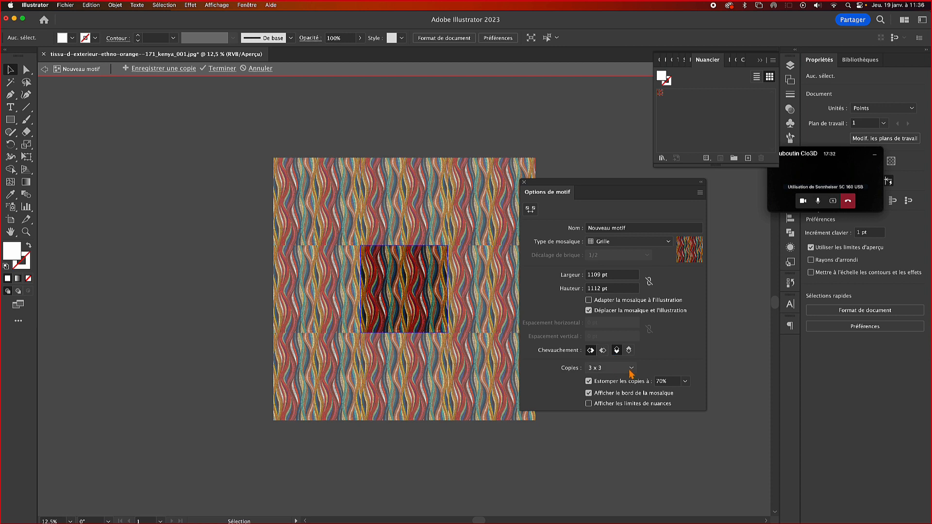
pyautogui.click(590, 301)
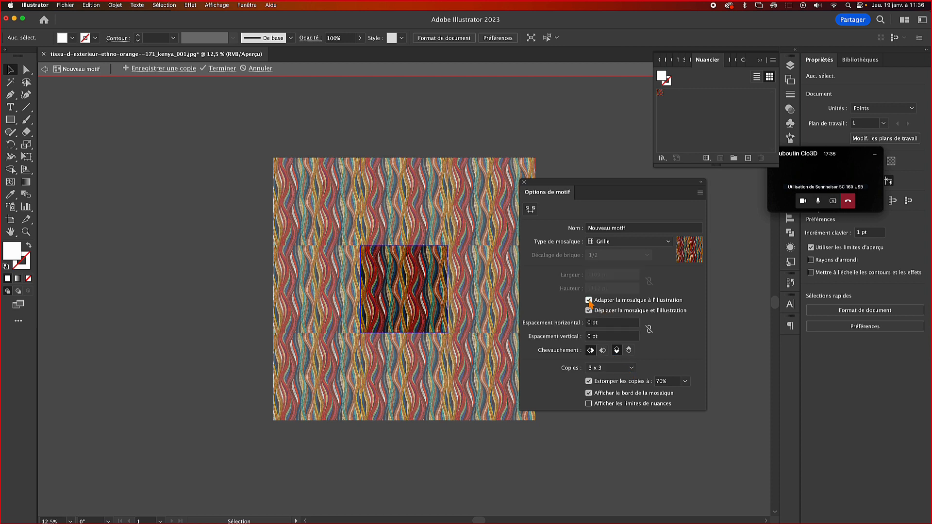
# - Try a horizontal spacing of 12 pt between the pattern tiles
pyautogui.click(603, 324)
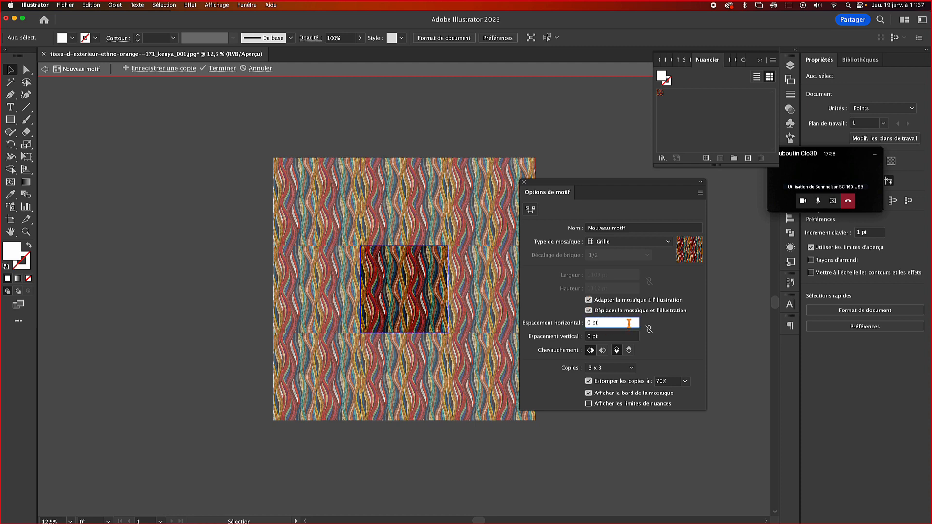
pyautogui.press('Up')
pyautogui.hotkey('shift', 'Up')
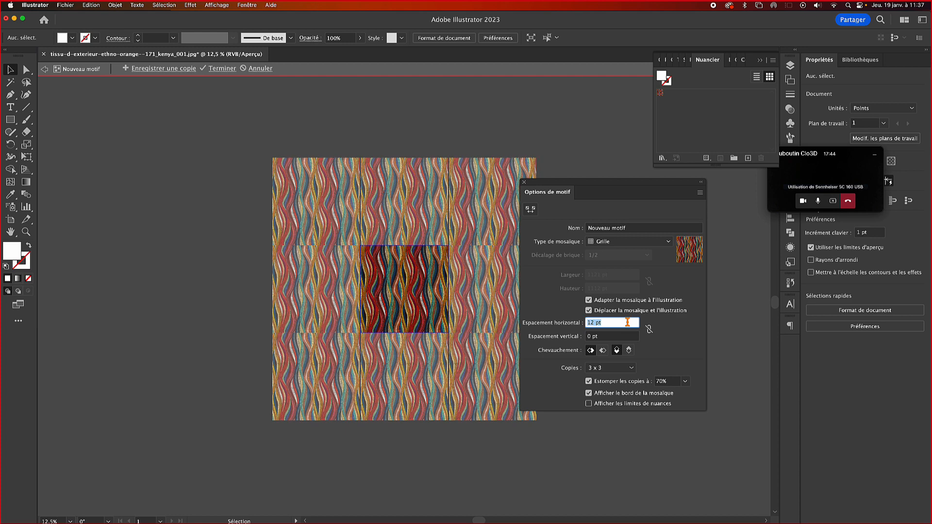
# - Try negative vertical spacings such as -19, -13 and -6 pt between the pattern tiles, and bring the value back to 0 pt
pyautogui.click(611, 337)
pyautogui.hotkey('shift', 'Down')
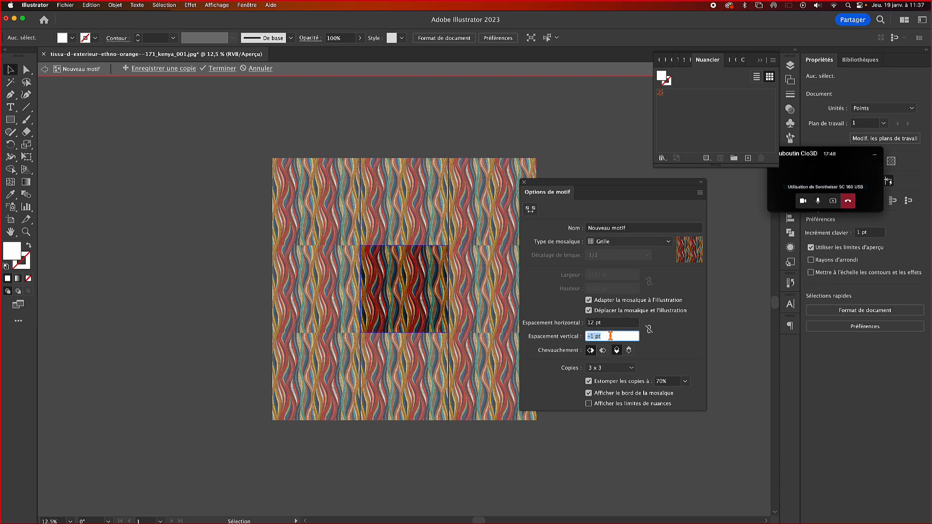
pyautogui.press('Down')
pyautogui.press('Down')
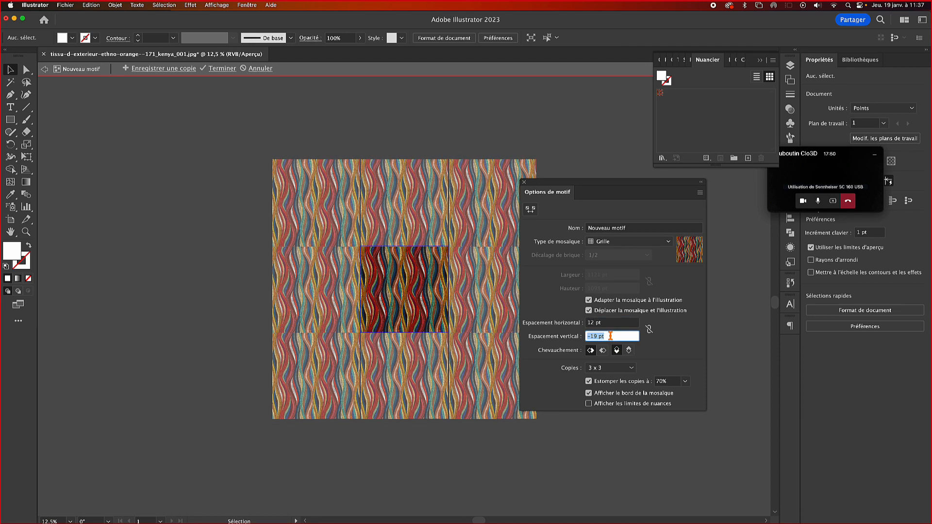
pyautogui.press('Down')
pyautogui.press('Down')
pyautogui.press('Up')
pyautogui.press('Up')
pyautogui.press('Up')
pyautogui.press('Up')
pyautogui.press('Up')
pyautogui.press('Up')
pyautogui.press('Up')
pyautogui.press('Up')
pyautogui.press('Up')
pyautogui.press('Up')
pyautogui.press('Up')
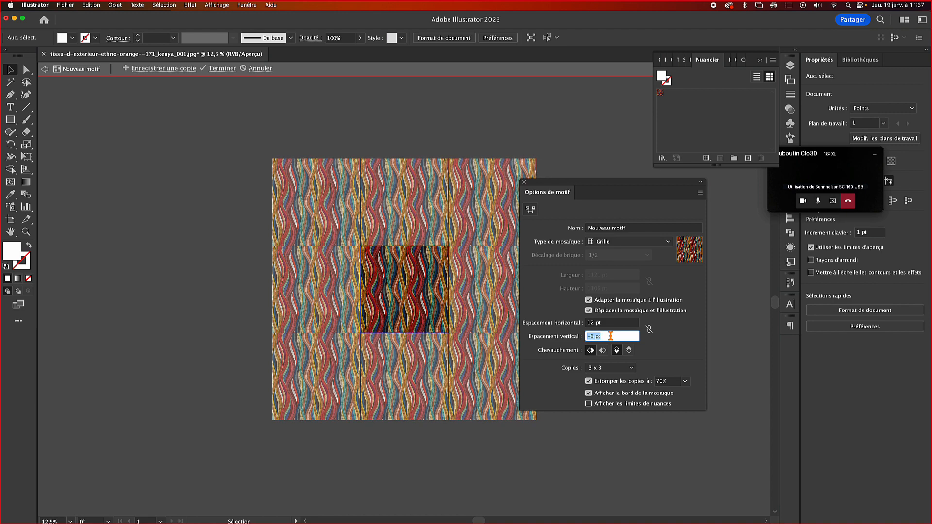
pyautogui.press('Down')
pyautogui.press('Down')
pyautogui.press('Down')
pyautogui.press('Down')
pyautogui.press('Down')
pyautogui.press('Down')
pyautogui.press('Down')
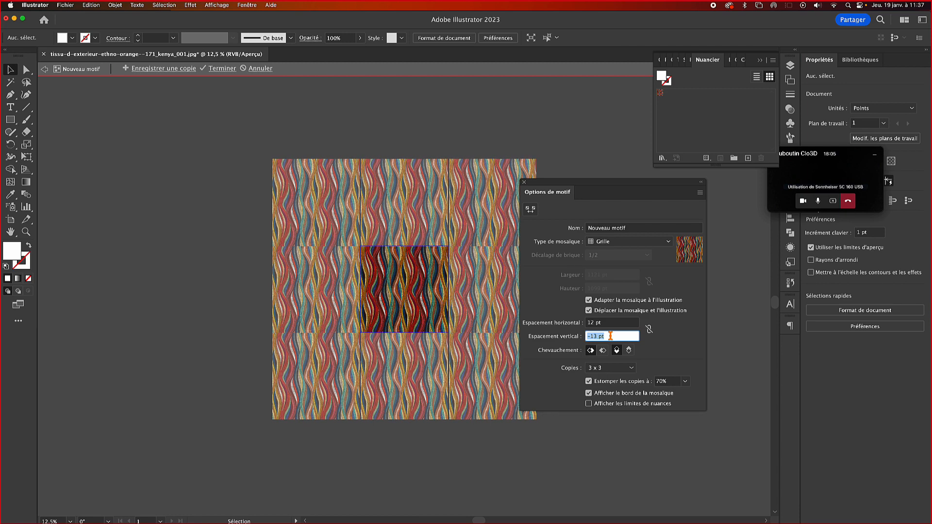
pyautogui.press('Up')
pyautogui.press('Up')
pyautogui.press('Up')
pyautogui.press('Up')
pyautogui.press('Up')
pyautogui.press('Up')
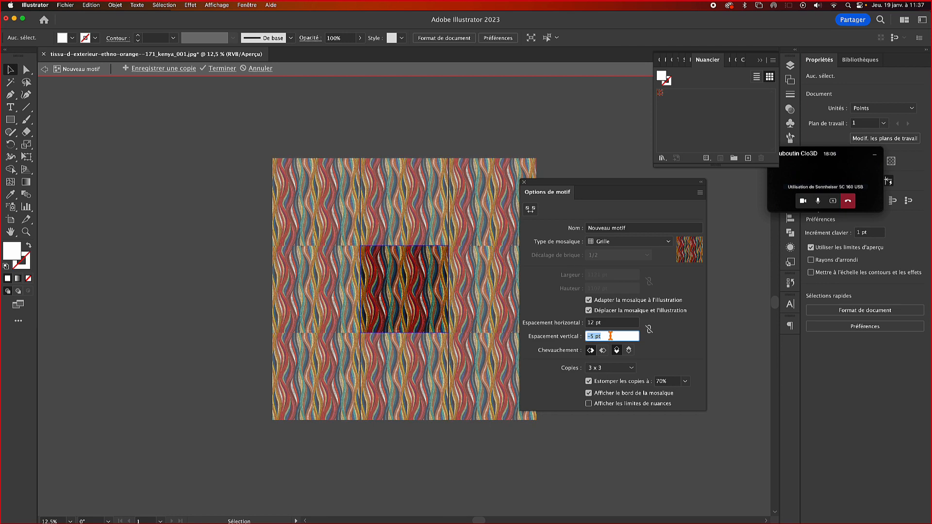
pyautogui.press('Up')
pyautogui.press('Up')
pyautogui.press('Up')
# - Reset the pattern's horizontal spacing to 0 pt
pyautogui.click(611, 322)
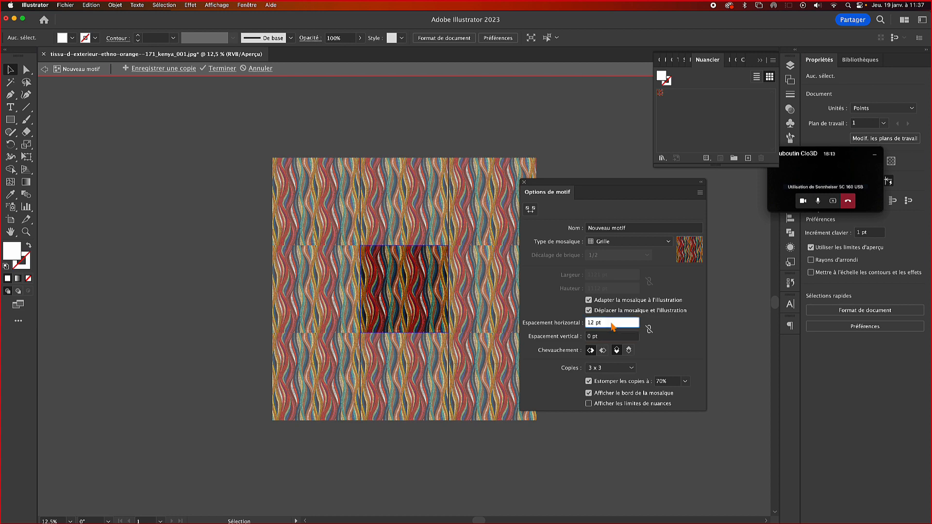
pyautogui.press('BackSpace')
pyautogui.press('BackSpace')
pyautogui.press('BackSpace')
pyautogui.press('BackSpace')
pyautogui.press('BackSpace')
pyautogui.write('0')
pyautogui.press('Return')
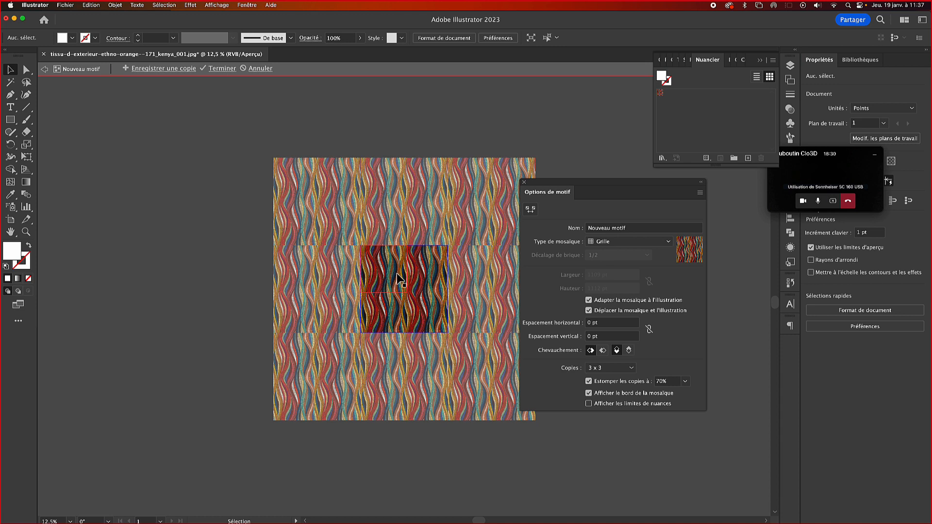
# - Keep the Grille tile type, close the pattern options, and finish editing the pattern
pyautogui.click(607, 242)
pyautogui.click(608, 244)
pyautogui.click(524, 182)
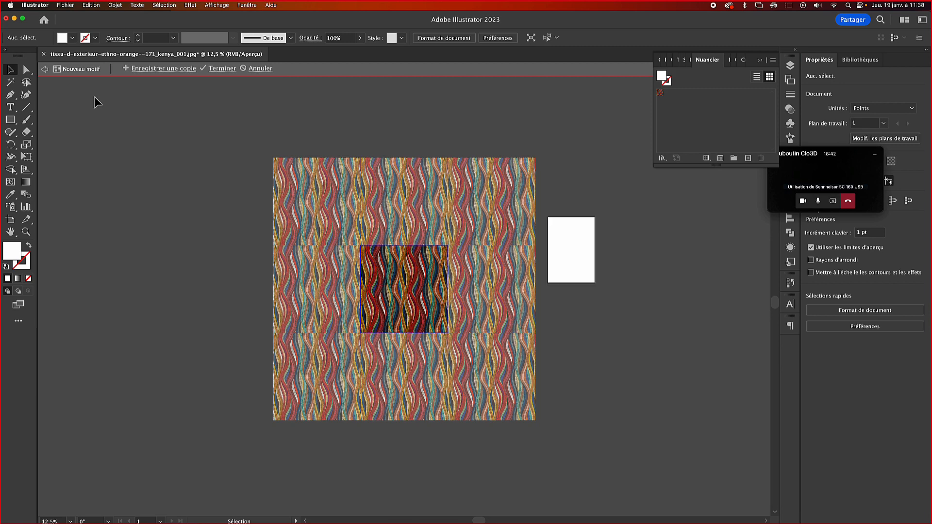
pyautogui.click(220, 69)
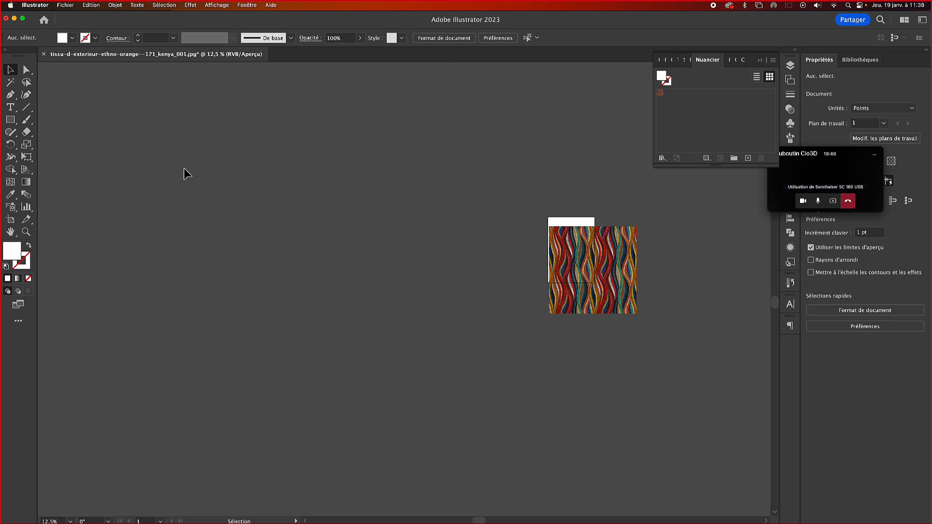
# - Draw a square about 4085 × 4085 pt beside the tiled images and fill it with the new pattern swatch to inspect the repeat seams
pyautogui.click(11, 120)
pyautogui.moveTo(190, 156); pyautogui.dragTo(511, 477)
pyautogui.click(661, 93)
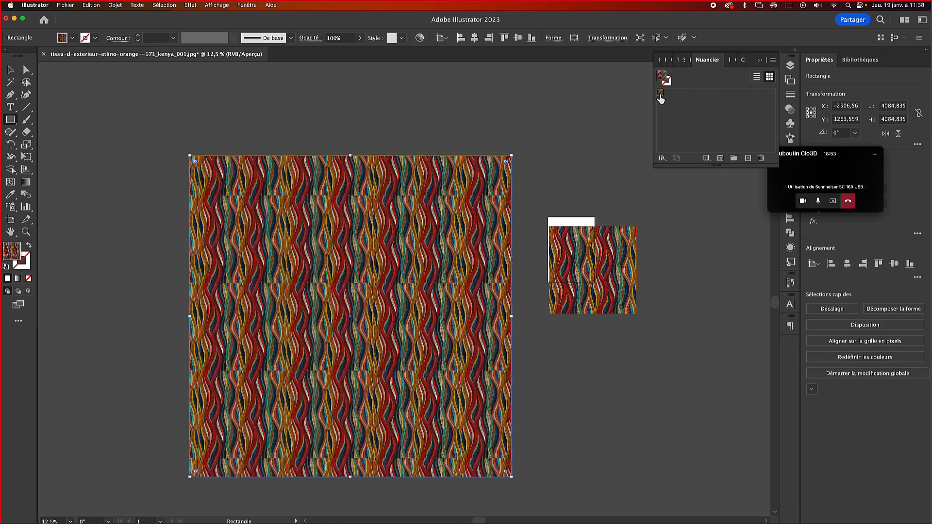
pyautogui.keyDown('alt'); pyautogui.scroll(-2, 368, 290); pyautogui.keyUp('alt')
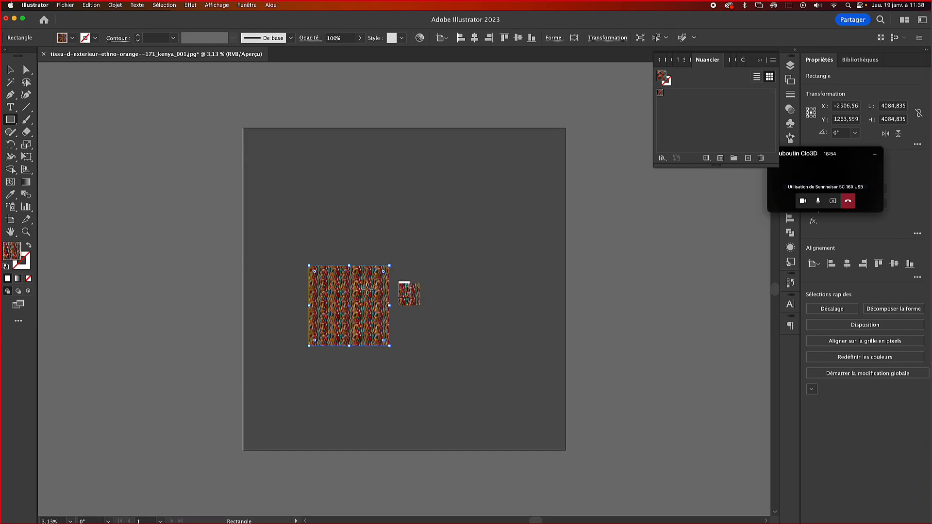
pyautogui.keyDown('alt'); pyautogui.scroll(6, 367, 290); pyautogui.keyUp('alt')
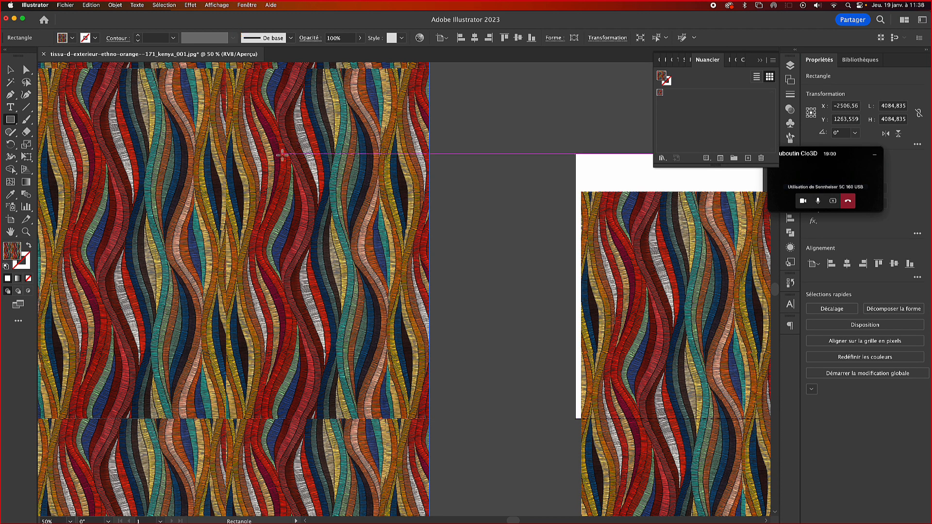
pyautogui.moveTo(282, 154); pyautogui.dragTo(416, 304)
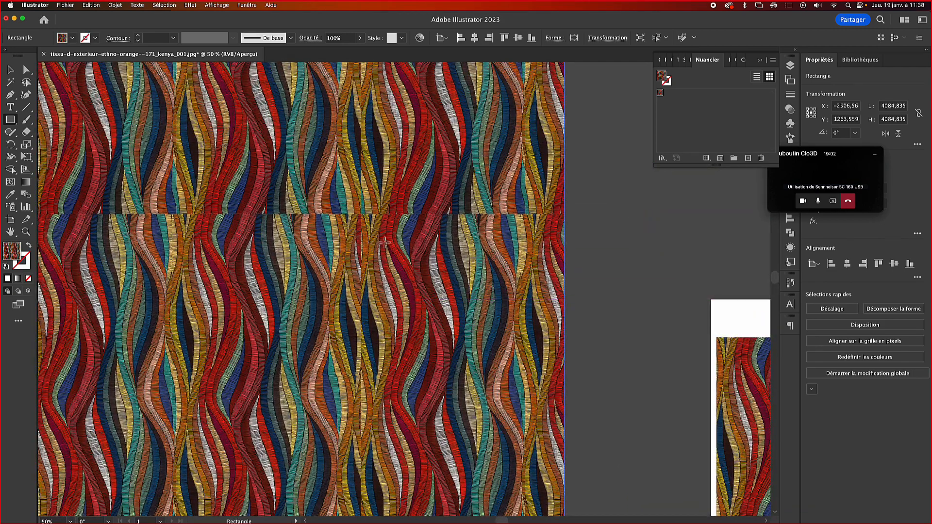
pyautogui.keyDown('alt'); pyautogui.scroll(-2, 387, 295); pyautogui.keyUp('alt')
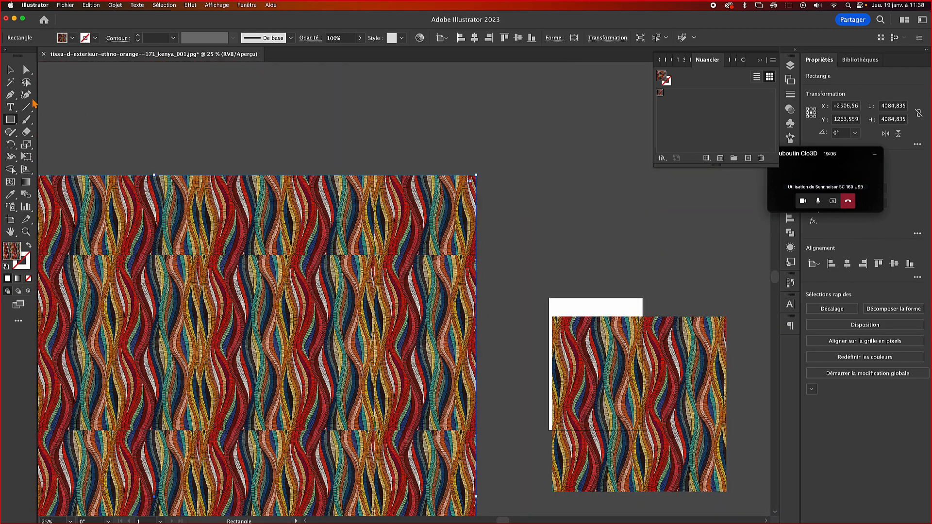
# - Deselect the filled square, reopen the pattern swatch for editing, and set its horizontal spacing to 11 pt
pyautogui.click(10, 70)
pyautogui.click(658, 283)
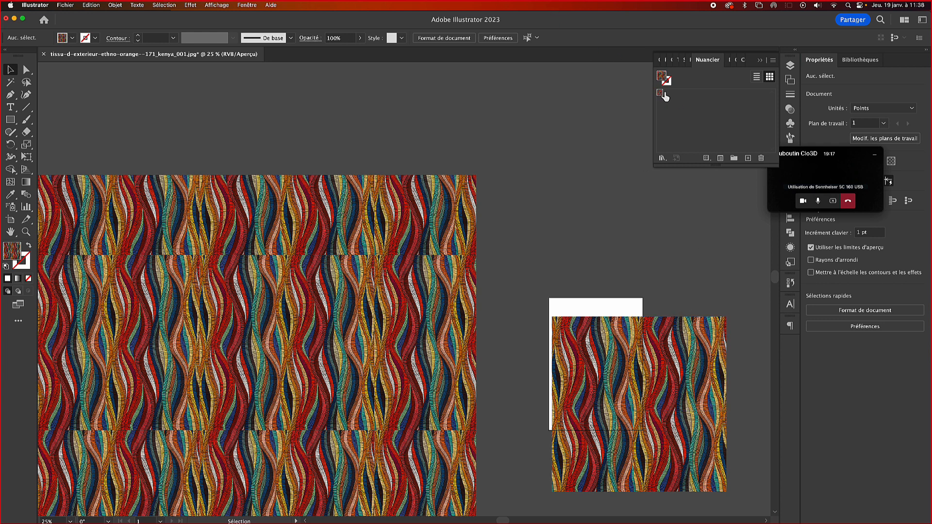
pyautogui.doubleClick(660, 93)
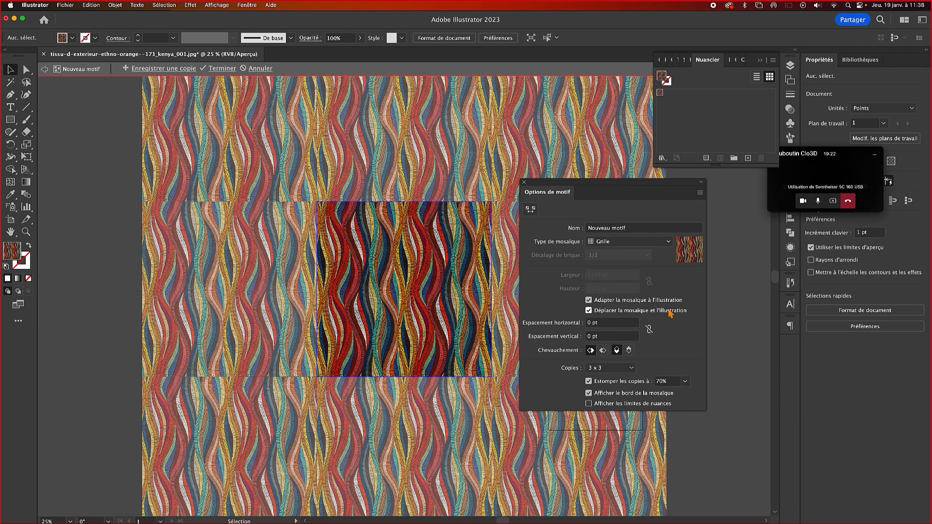
pyautogui.click(610, 323)
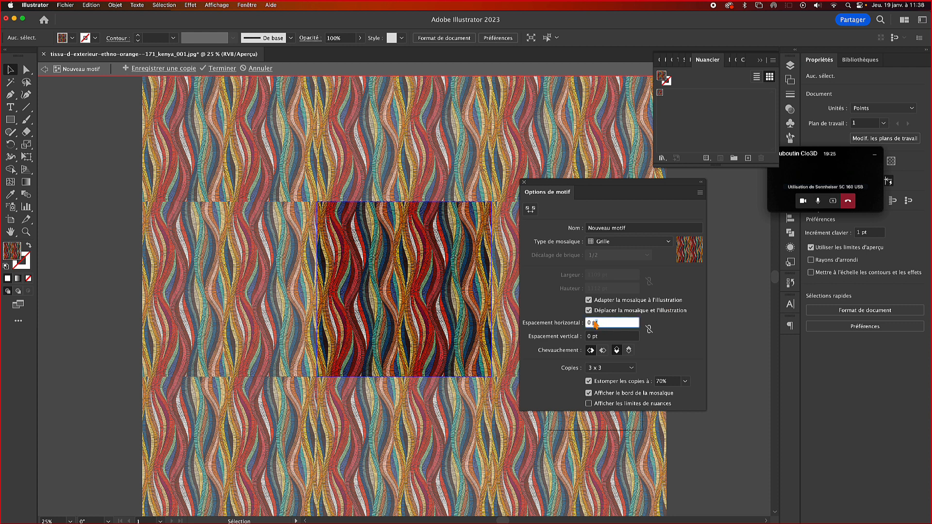
pyautogui.press('Left')
pyautogui.write('11')
pyautogui.press('Return')
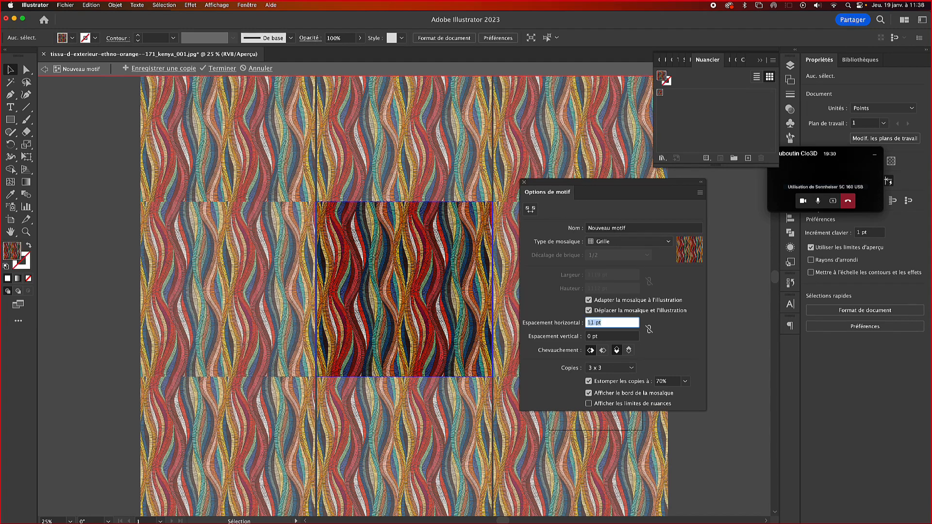
# - Try progressively tighter horizontal spacings for the pattern tile, from -17 pt to -48, -53 and -55 pt
pyautogui.press('BackSpace')
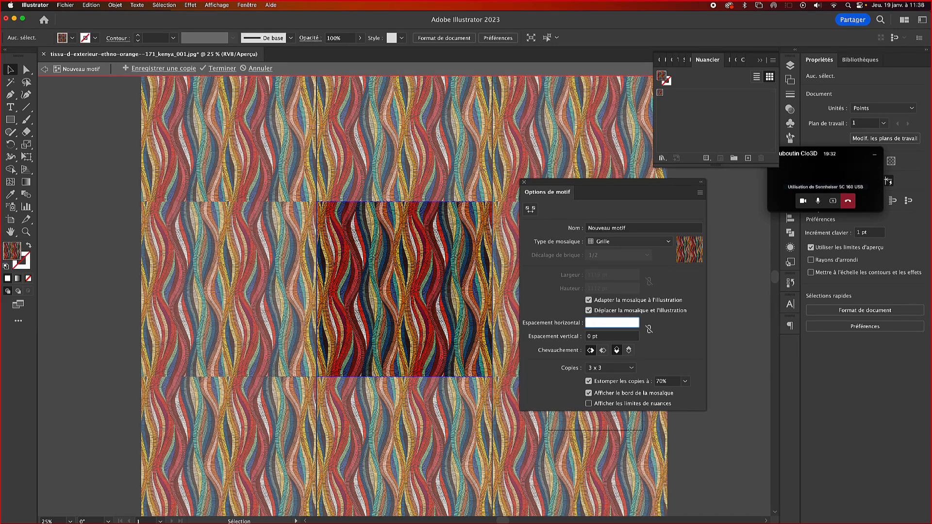
pyautogui.write('-16')
pyautogui.press('Return')
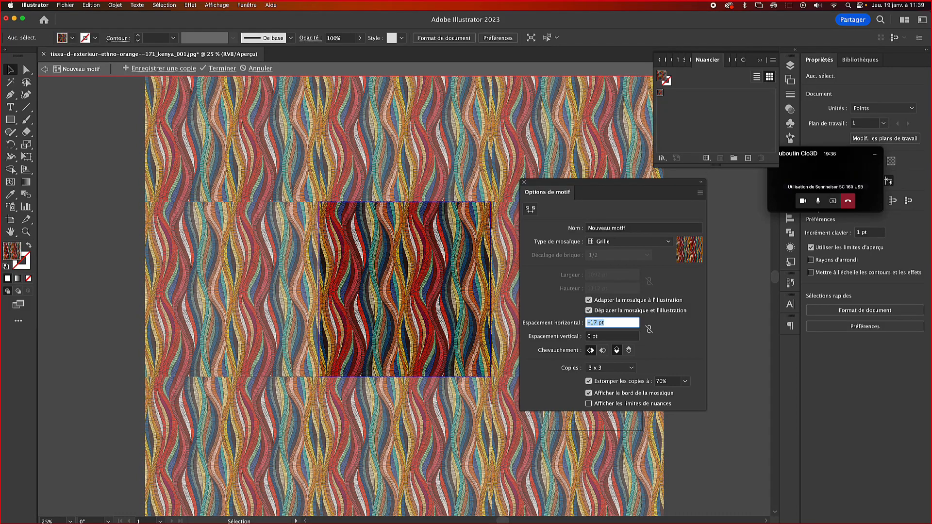
pyautogui.press('BackSpace')
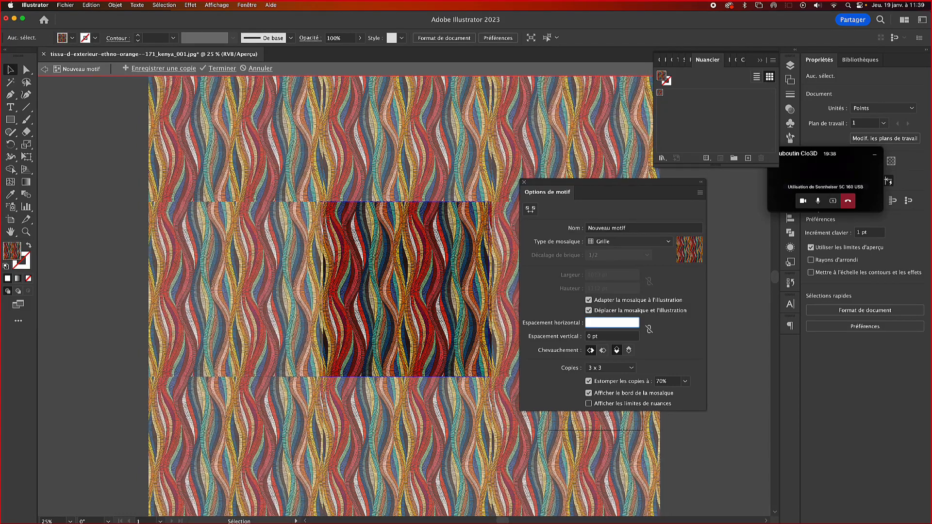
pyautogui.write('-48')
pyautogui.press('Return')
pyautogui.write('-53')
pyautogui.press('Return')
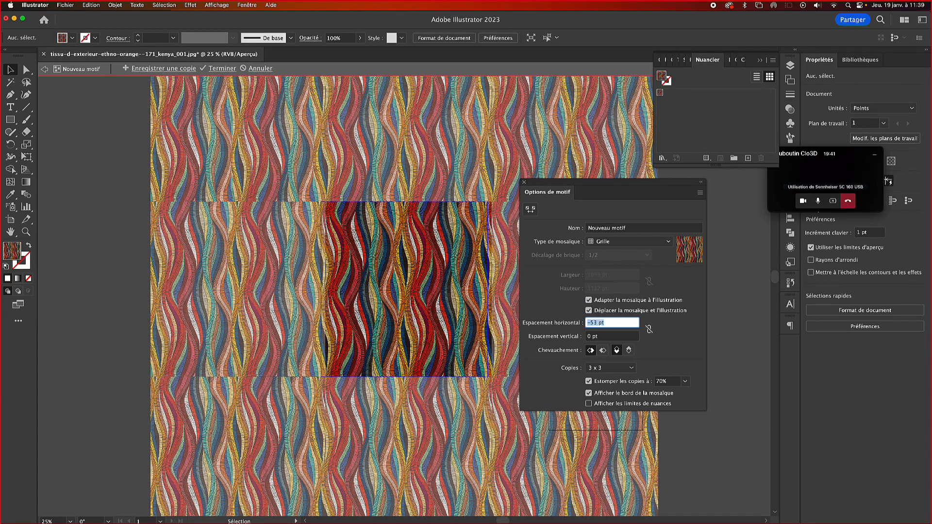
pyautogui.write('-55')
pyautogui.press('Return')
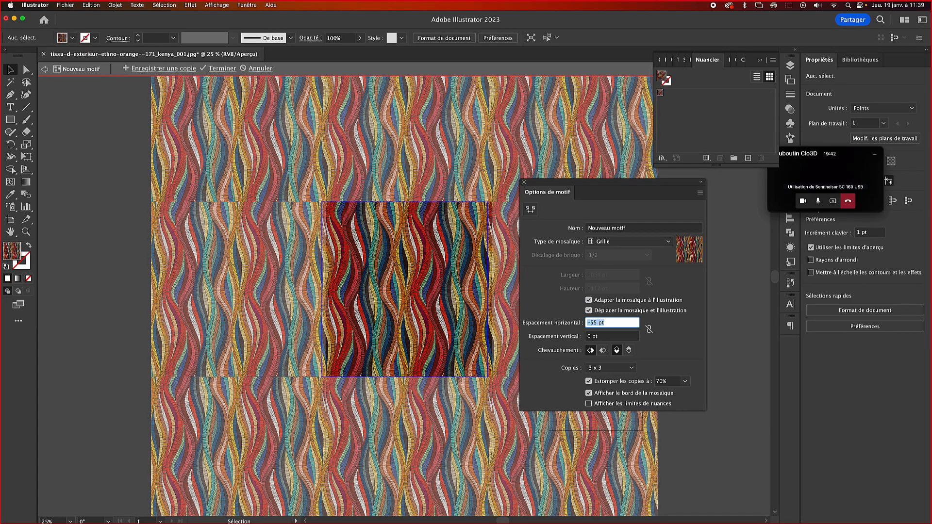
# - Try nudging the pattern's horizontal spacing between -56 and -53 pt in small increments, and discard the pattern edits
pyautogui.press('Down')
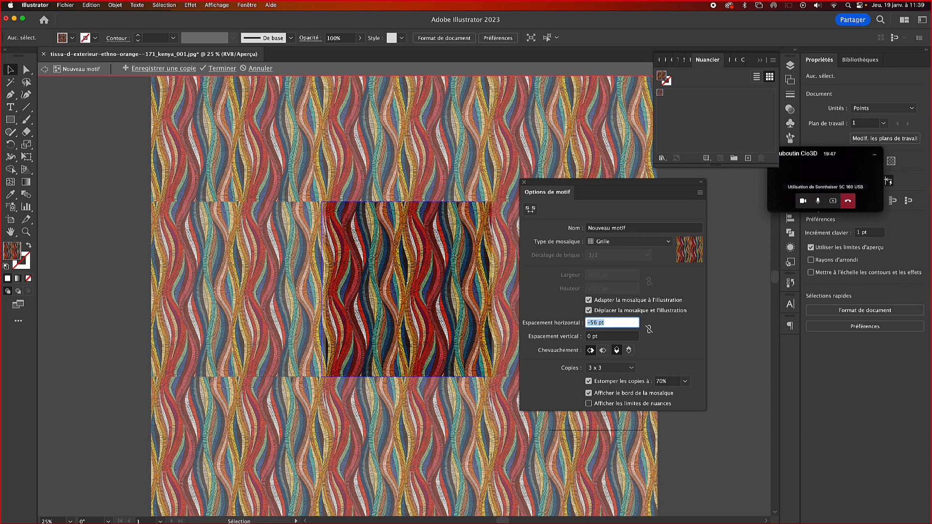
pyautogui.press('Up')
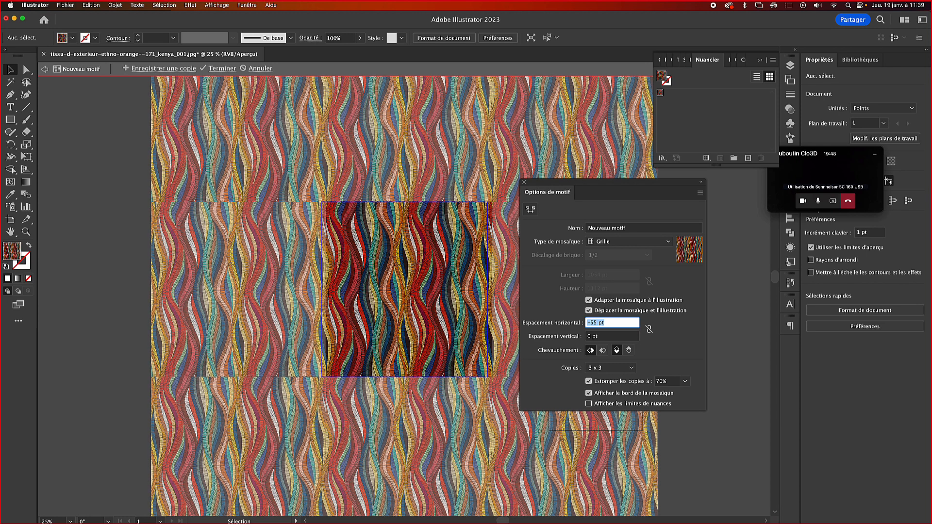
pyautogui.press('Up')
pyautogui.press('Up')
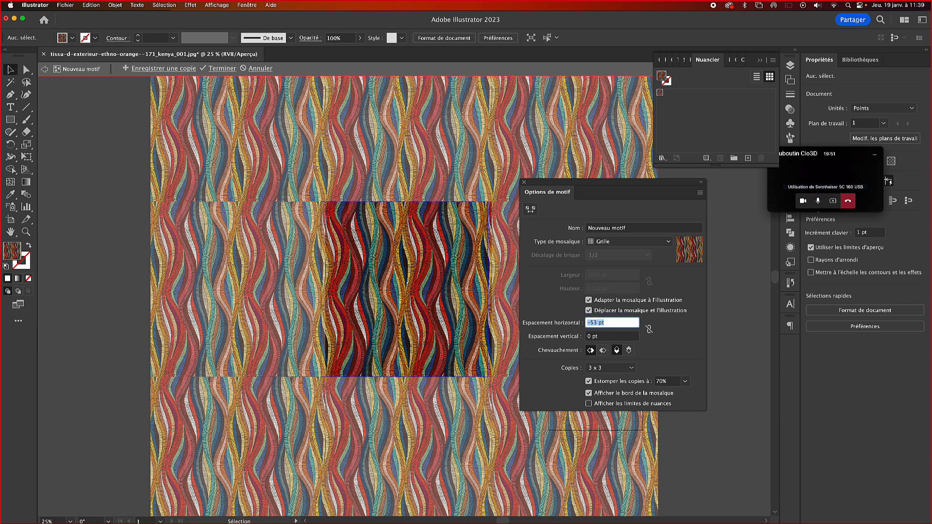
pyautogui.press('Up')
pyautogui.press('Down')
pyautogui.press('Left')
pyautogui.click(524, 183)
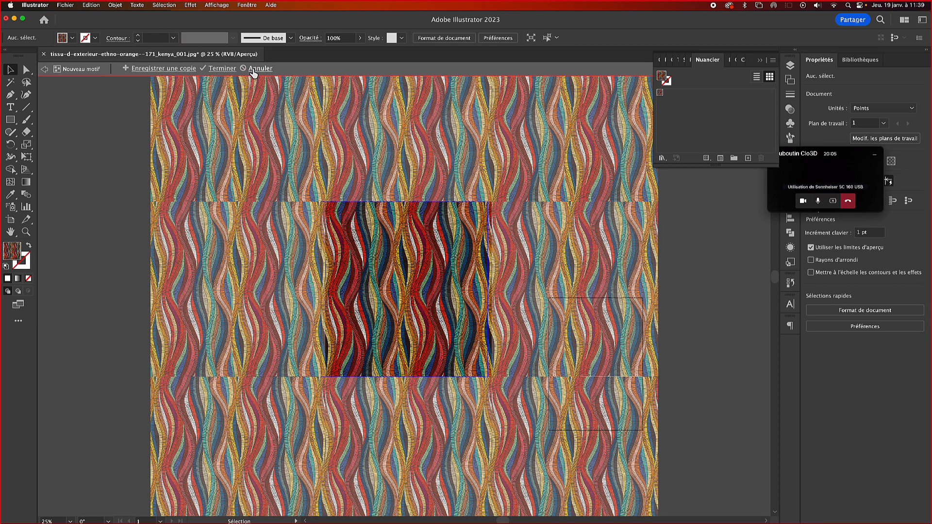
pyautogui.click(252, 70)
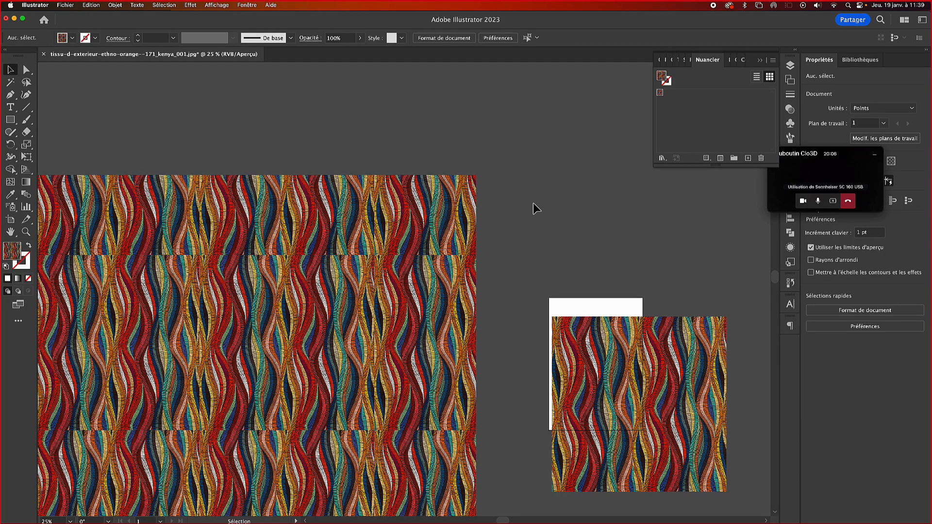
# - Delete the large pattern-filled test square beside the tiled images
pyautogui.keyDown('alt'); pyautogui.scroll(1, 347, 347); pyautogui.keyUp('alt')
pyautogui.keyDown('alt'); pyautogui.scroll(-5, 348, 347); pyautogui.keyUp('alt')
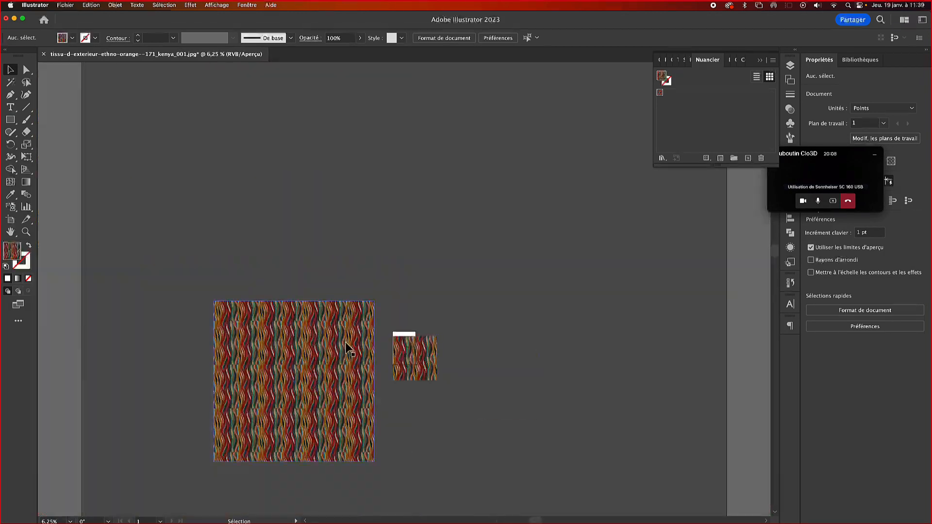
pyautogui.click(367, 336)
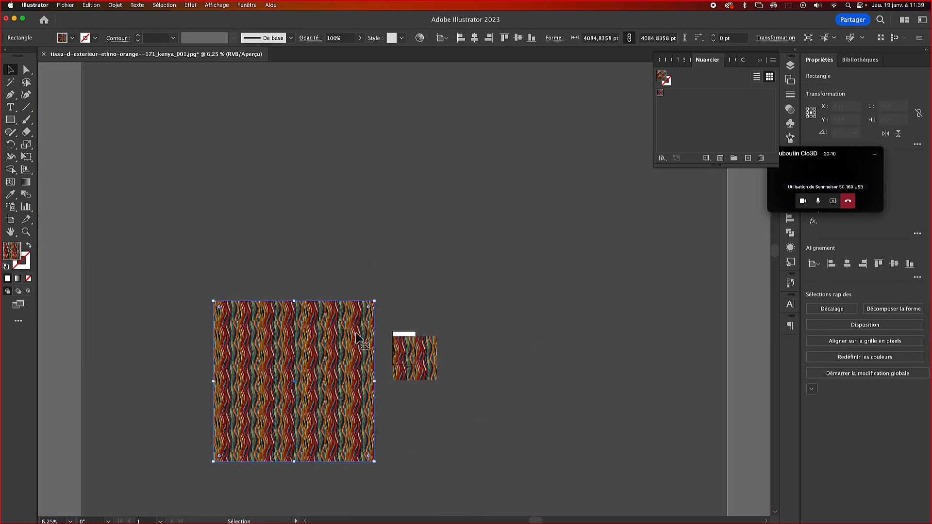
pyautogui.press('Delete')
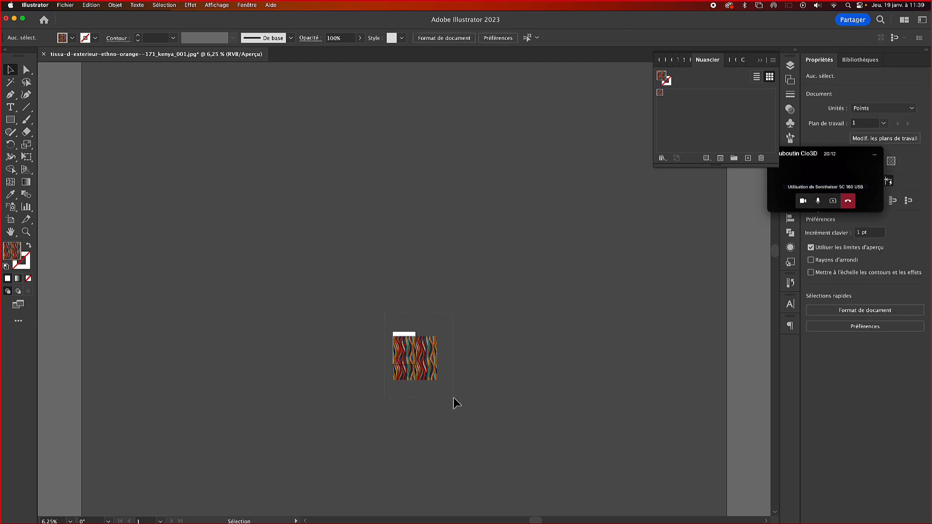
# - Select the group of tiled textile images and open the export settings for the selection
pyautogui.press('super+a')
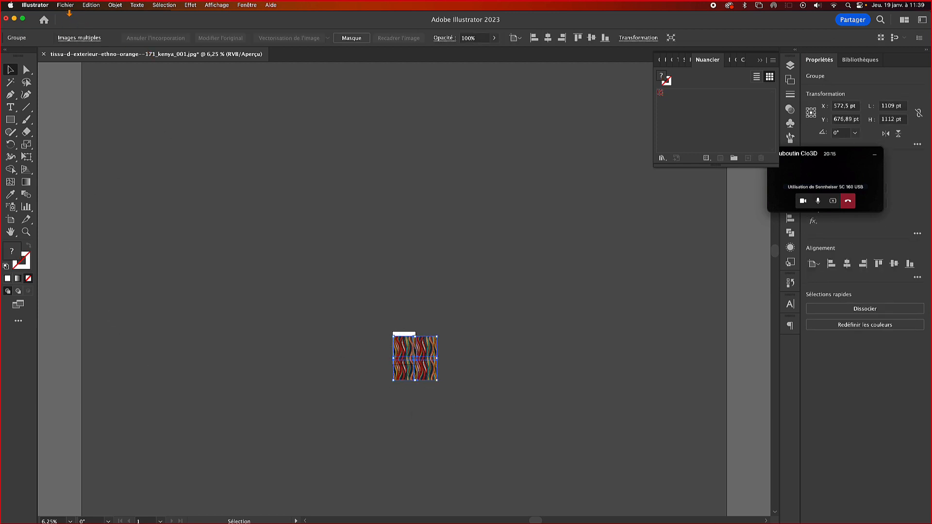
pyautogui.click(67, 7)
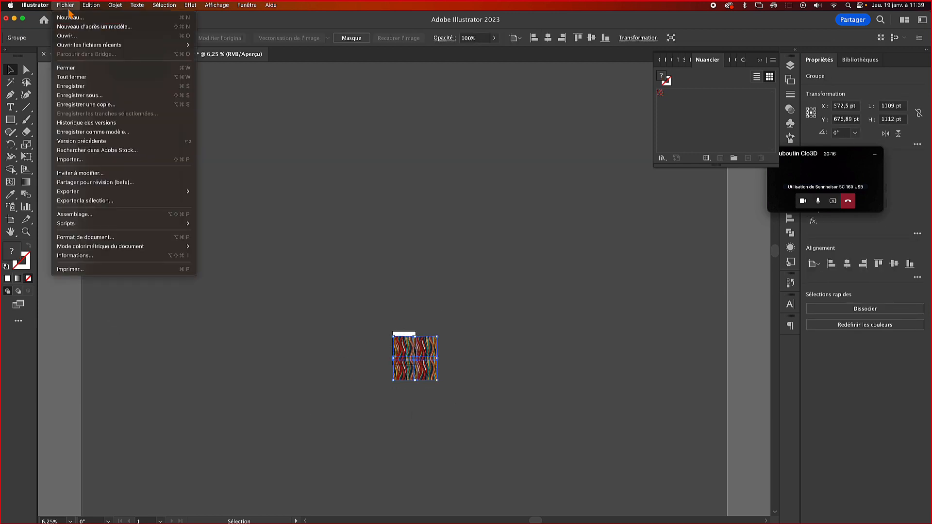
pyautogui.click(397, 190)
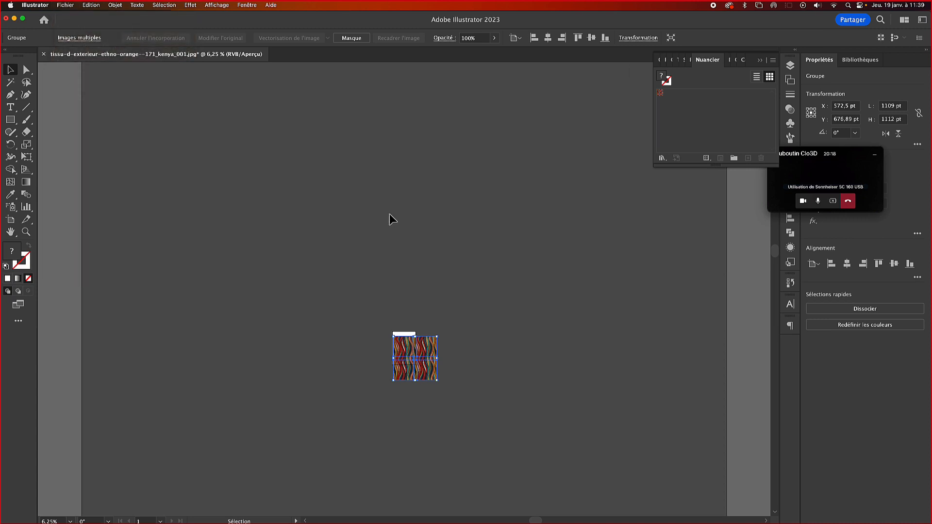
pyautogui.press('super+plus')
pyautogui.press('super+plus')
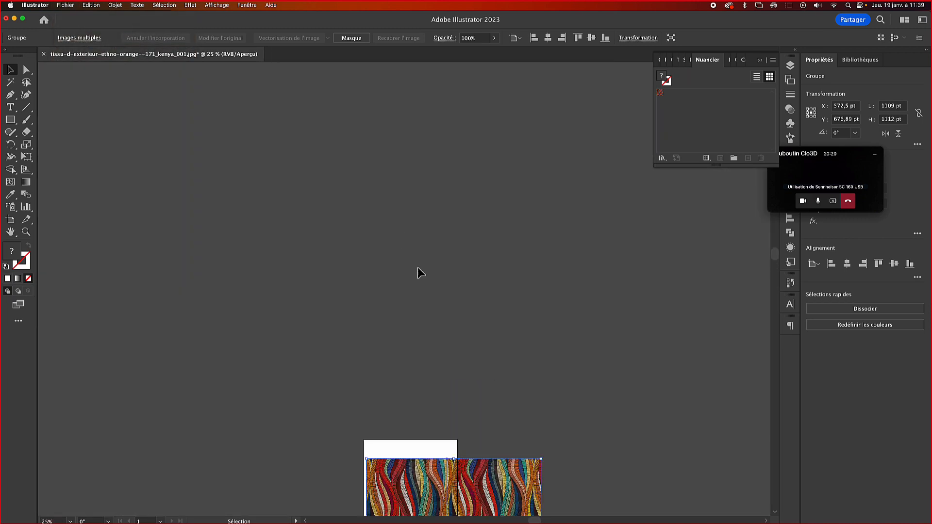
pyautogui.scroll(-5, 431, 285)
pyautogui.keyDown('alt'); pyautogui.scroll(-2, 425, 196); pyautogui.keyUp('alt')
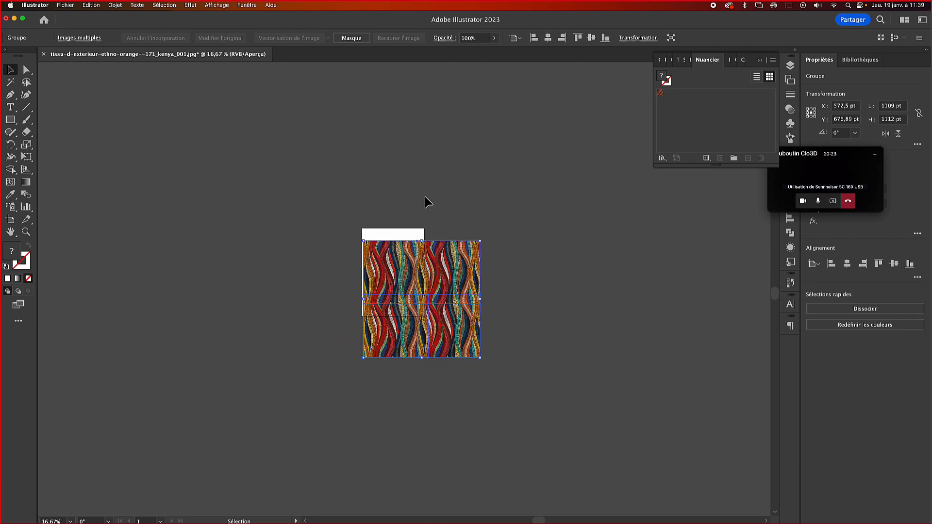
pyautogui.keyDown('alt'); pyautogui.scroll(4, 425, 197); pyautogui.keyUp('alt')
pyautogui.moveTo(433, 248); pyautogui.dragTo(459, 74)
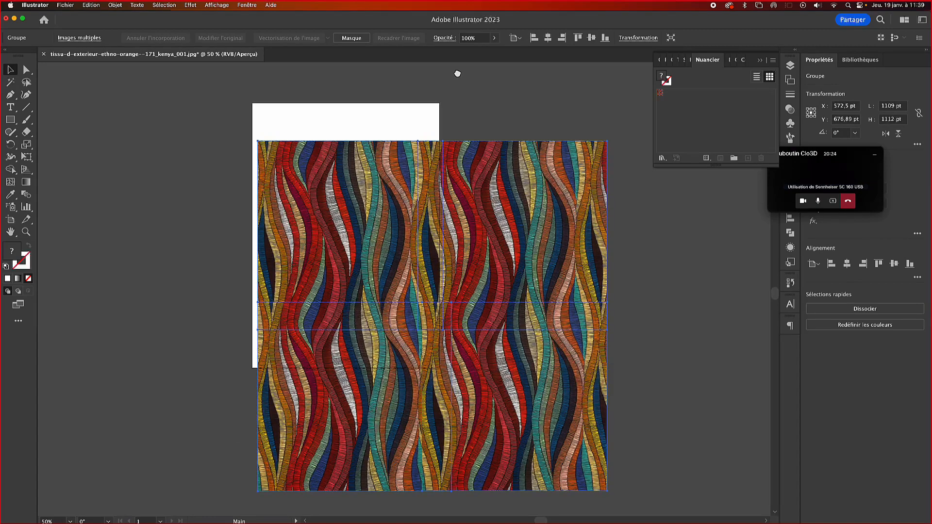
pyautogui.click(67, 6)
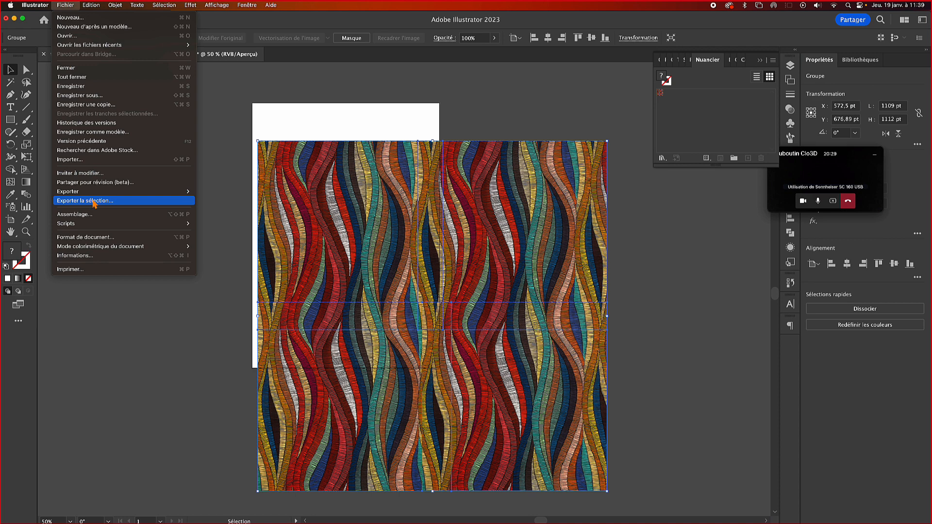
pyautogui.click(94, 201)
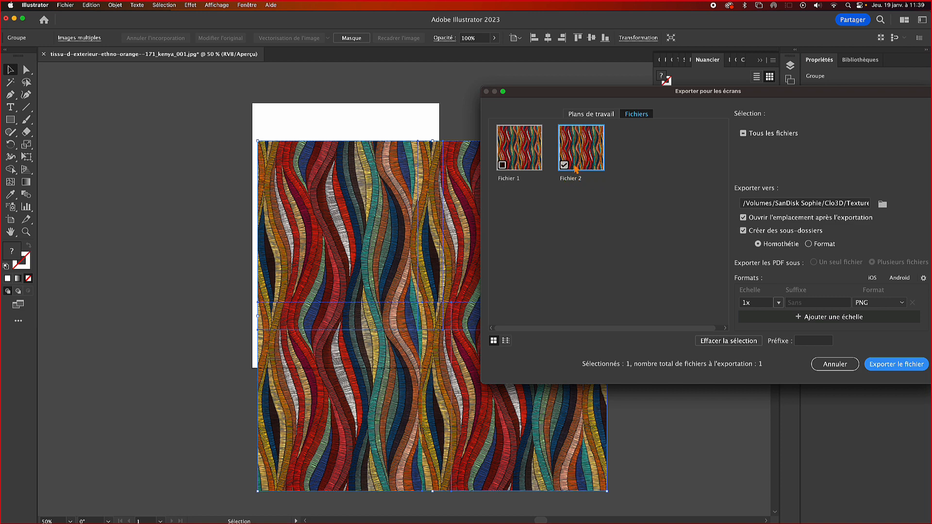
# - Rename the asset Fichier 2 as Tissu 001, export it as a 1x PNG, and preview the file in the 1x folder
pyautogui.press('Return')
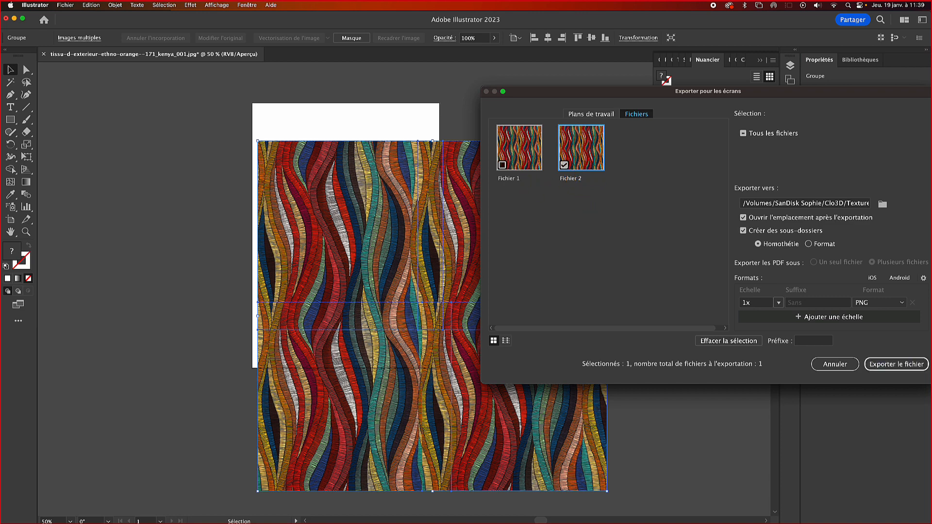
pyautogui.doubleClick(576, 181)
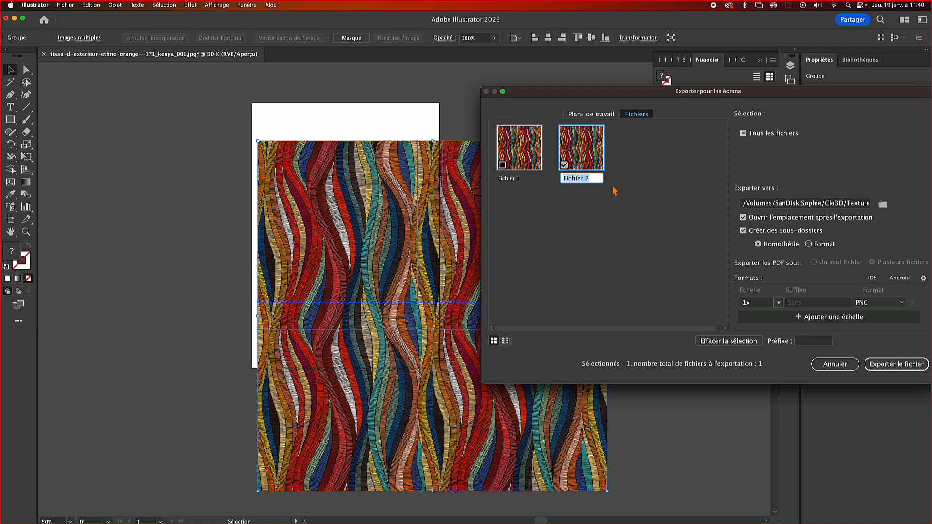
pyautogui.write('Tissu 001')
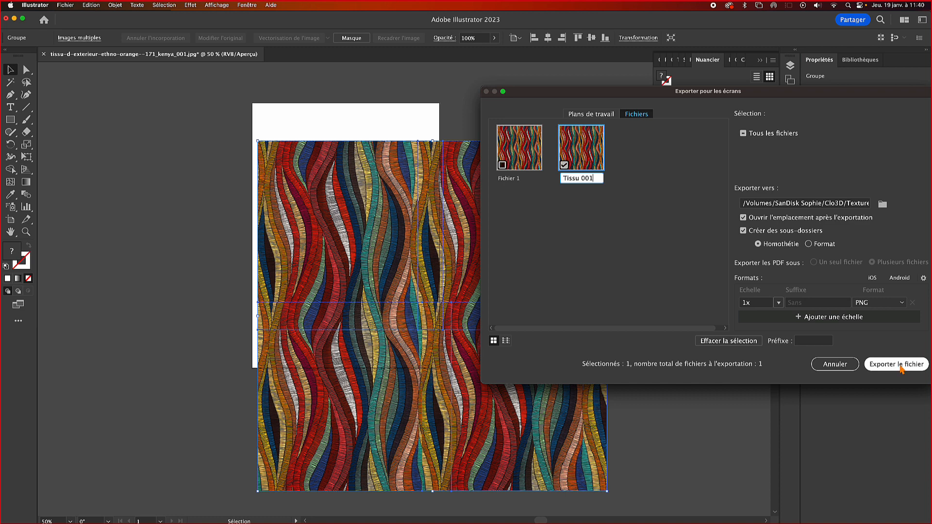
pyautogui.click(900, 365)
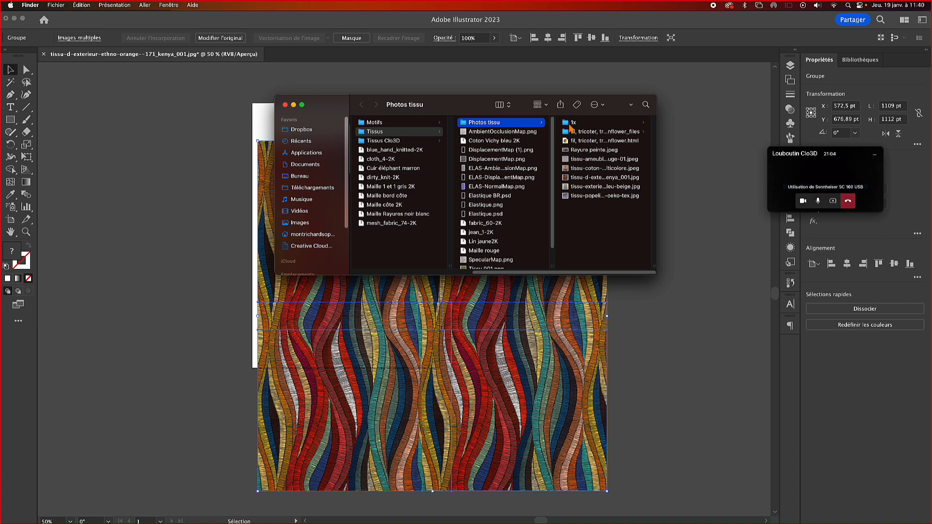
pyautogui.click(569, 123)
pyautogui.click(588, 125)
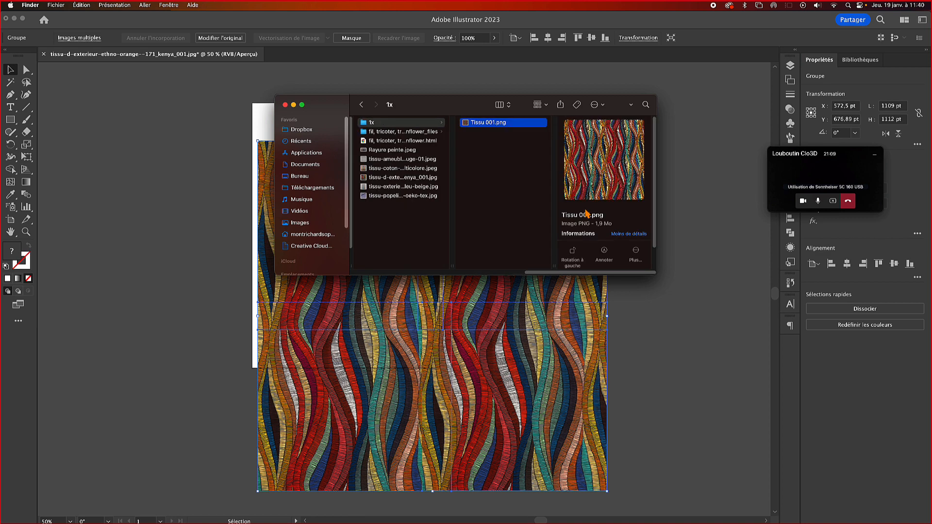
# - Switch to CLO and replace the selected faux leather fabric's texture with Tissu 001.png from the 1x folder
pyautogui.hotkey('ctrl', 'Up')
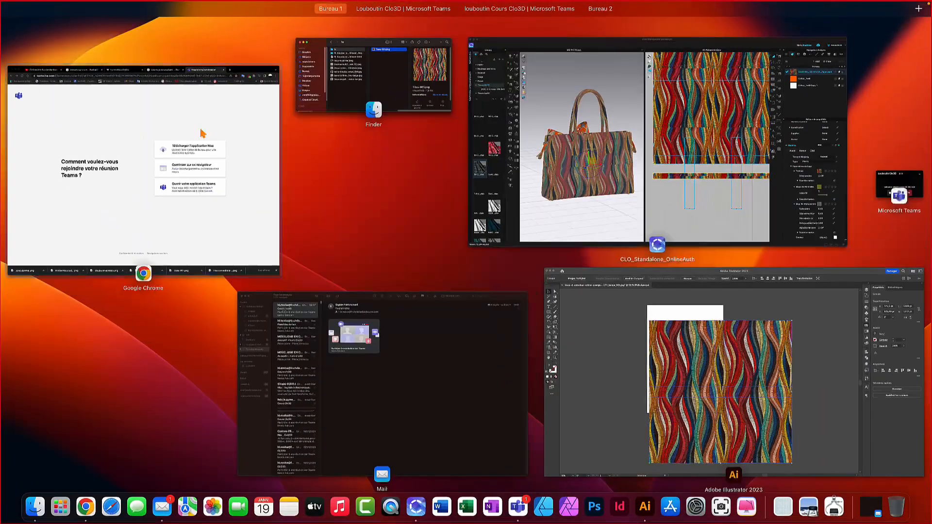
pyautogui.click(644, 207)
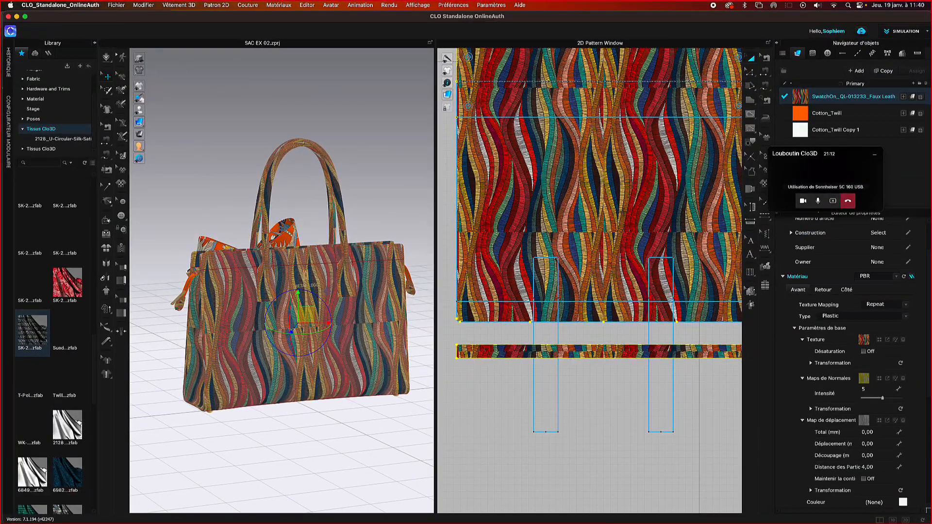
pyautogui.click(880, 340)
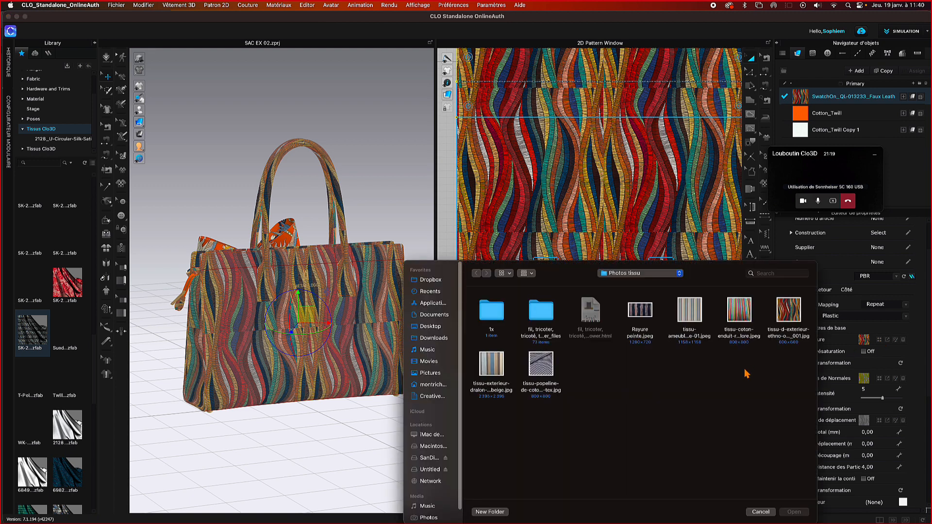
pyautogui.doubleClick(499, 311)
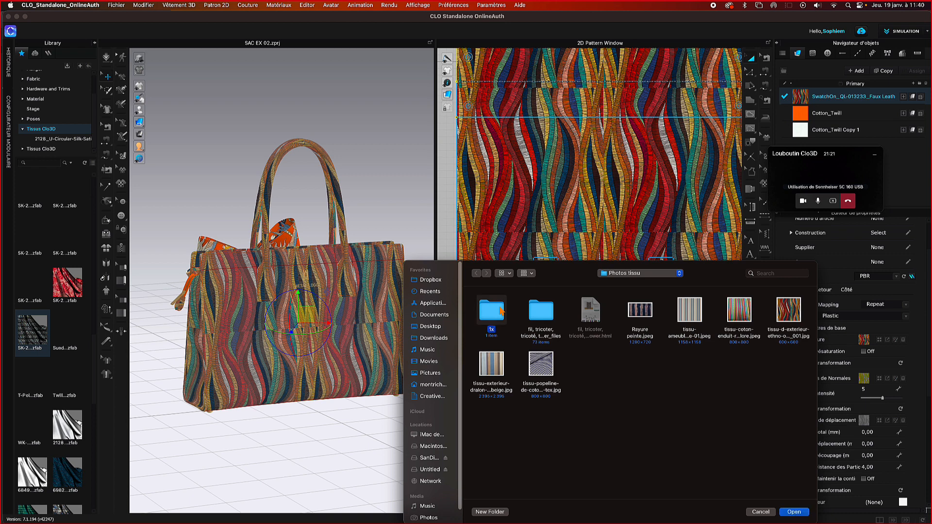
pyautogui.click(488, 310)
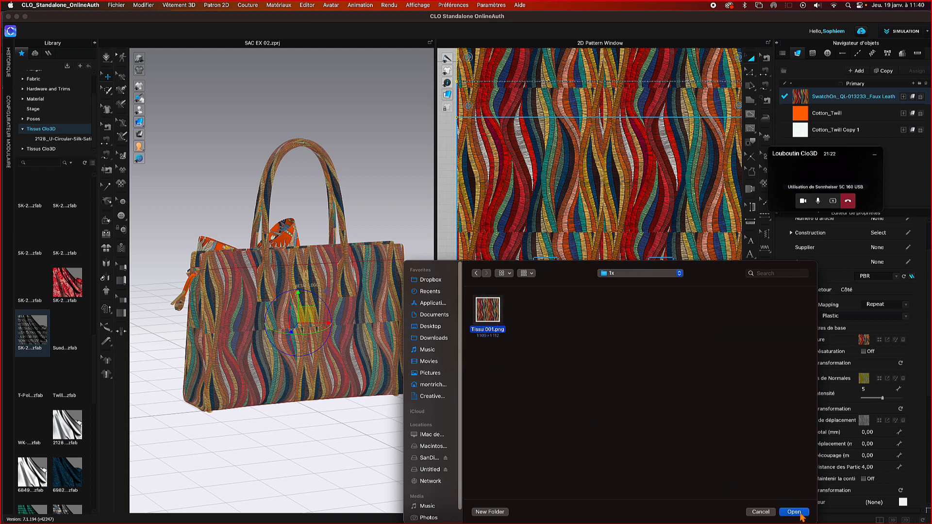
pyautogui.click(794, 513)
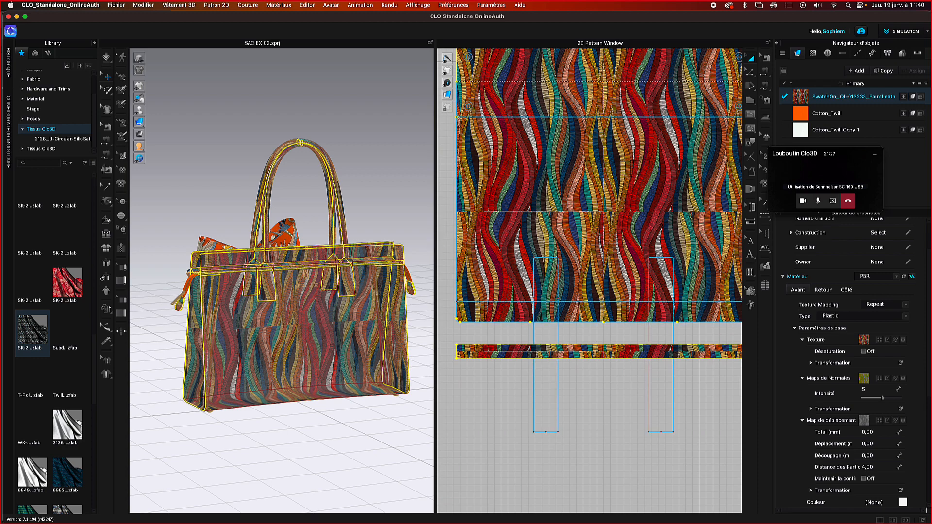
# - Open the faux leather fabric's texture in the Texture Editor and bring up the Tissu 001 layer's transformation settings
pyautogui.scroll(-3, 634, 234)
pyautogui.scroll(4, 636, 240)
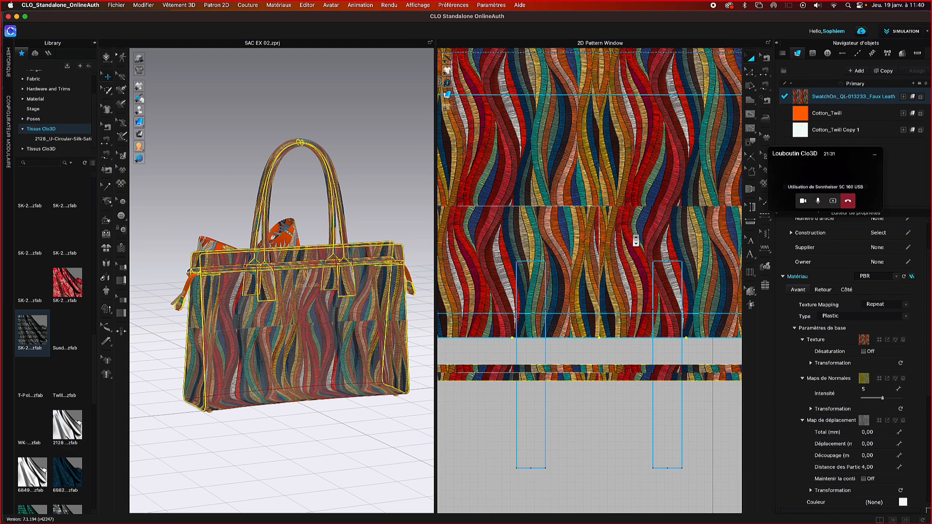
pyautogui.click(897, 340)
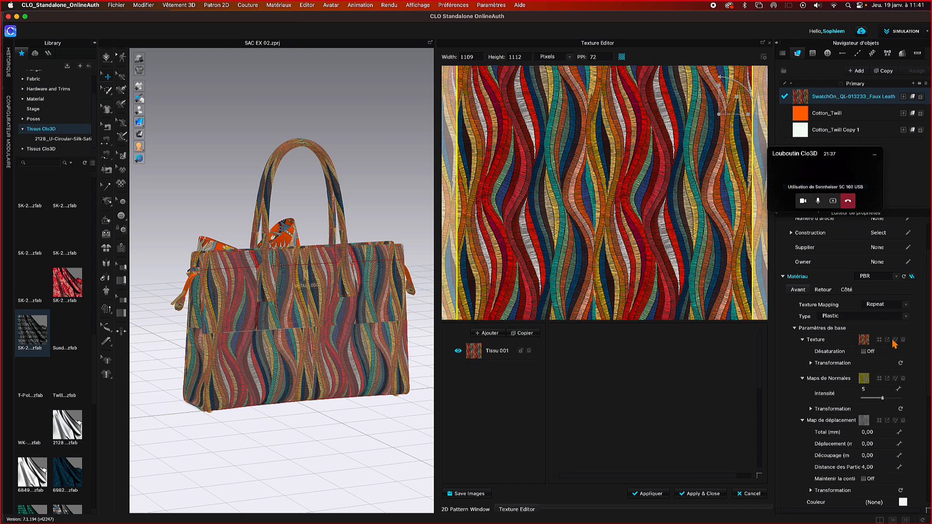
pyautogui.click(476, 354)
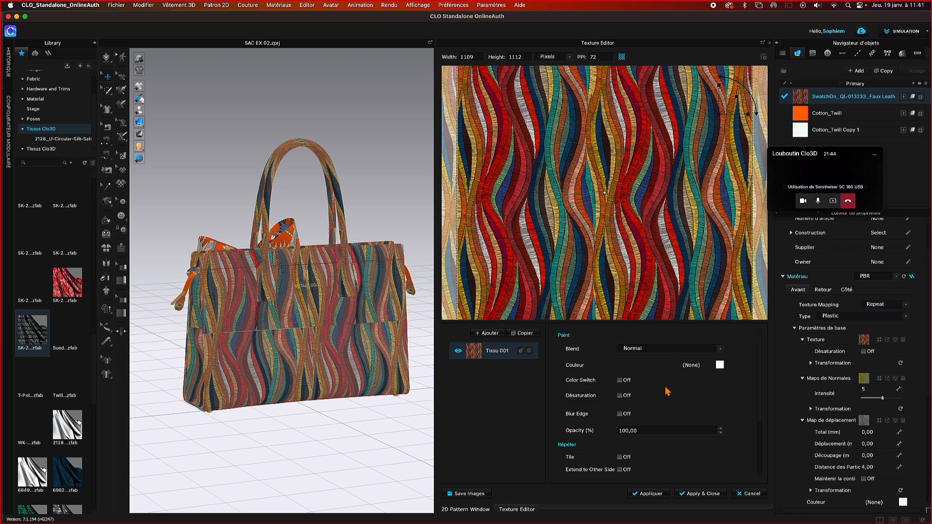
pyautogui.scroll(-3, 683, 394)
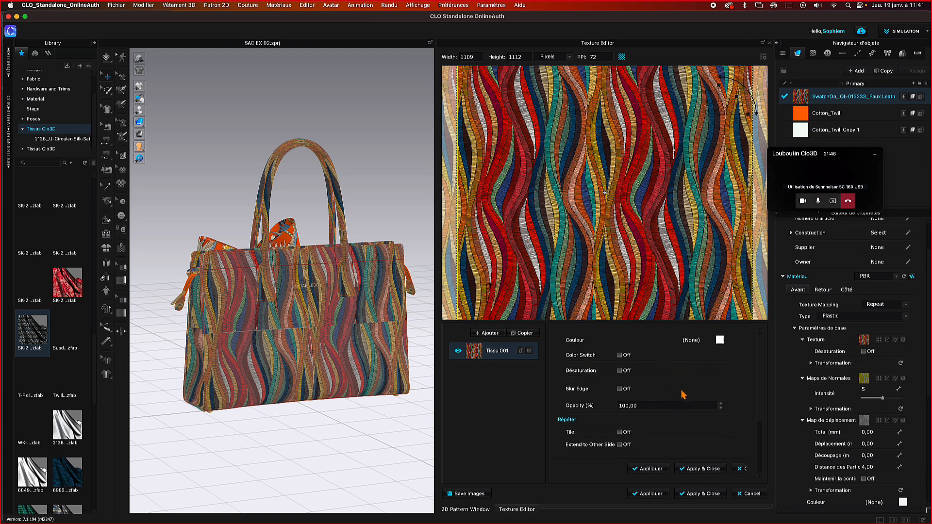
pyautogui.scroll(-2, 683, 394)
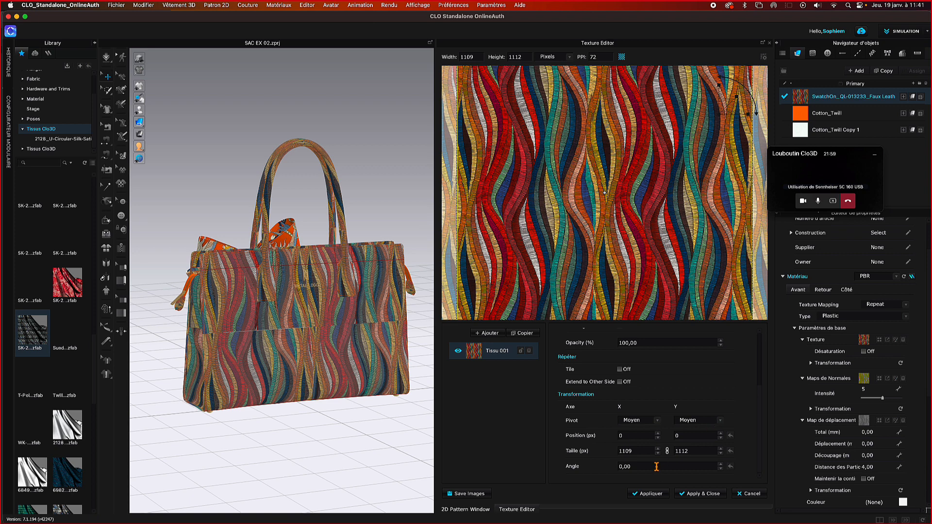
# - Try horizontal positions of 2 px and 10 px for the Tissu 001 layer
pyautogui.click(658, 434)
pyautogui.moveTo(735, 100); pyautogui.dragTo(736, 101)
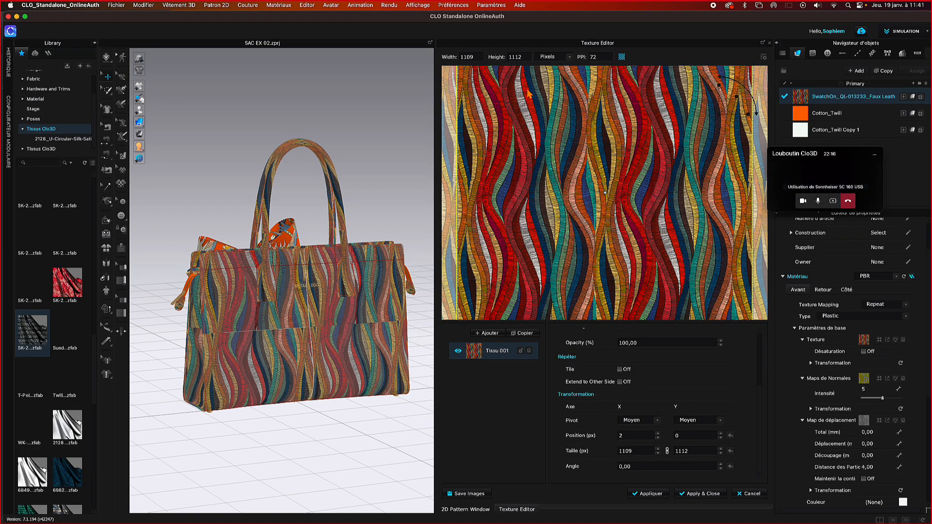
pyautogui.scroll(-2, 550, 121)
pyautogui.scroll(-3, 550, 121)
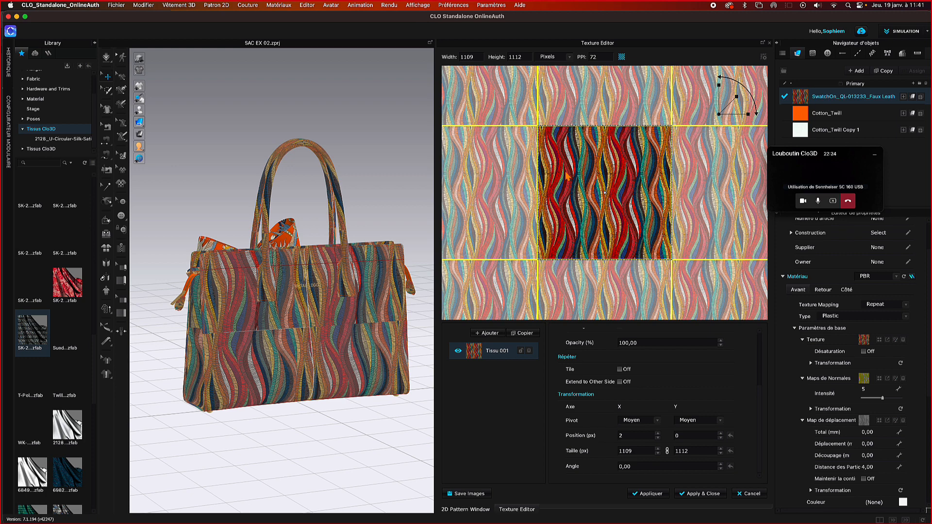
pyautogui.click(659, 434)
pyautogui.click(658, 433)
pyautogui.write('10')
pyautogui.press('Return')
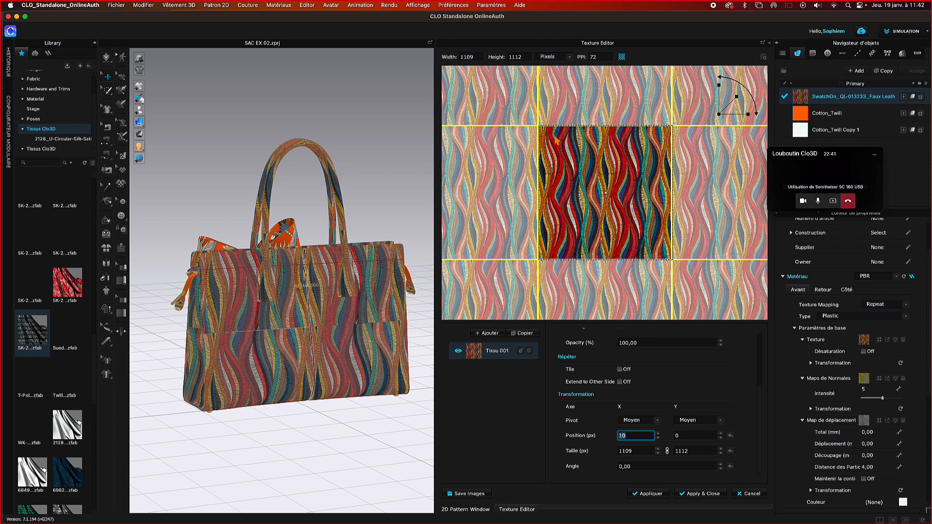
# - Try a horizontal position of 20 px for the Tissu 001 layer and set it back to 0
pyautogui.scroll(2, 551, 132)
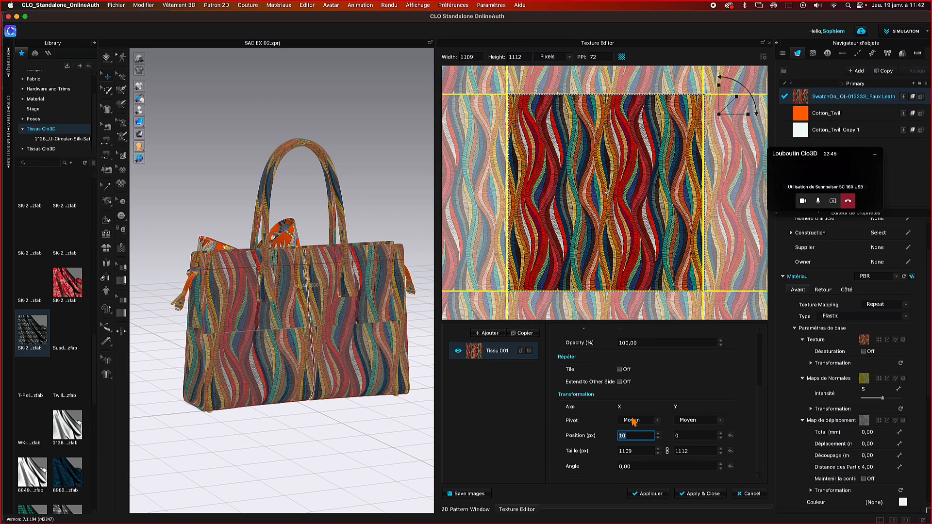
pyautogui.moveTo(634, 439); pyautogui.dragTo(606, 438)
pyautogui.write('20')
pyautogui.press('Return')
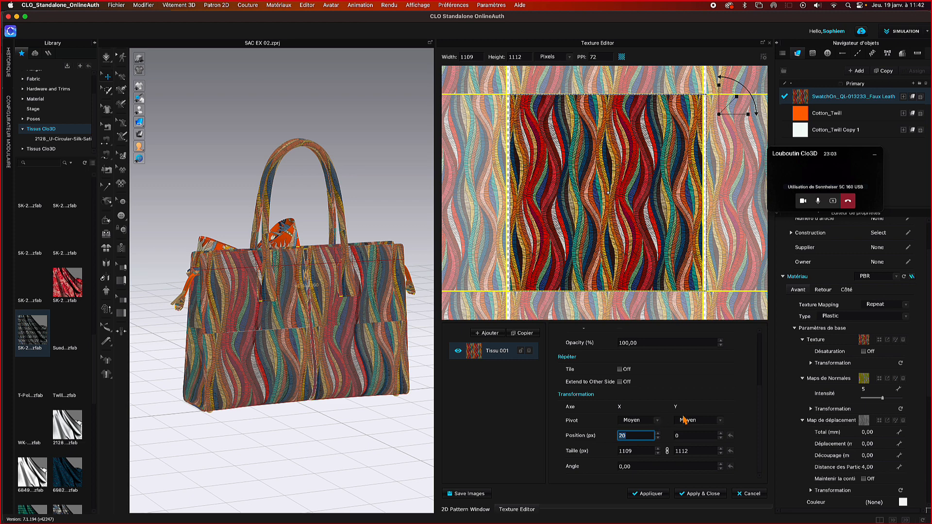
pyautogui.write('0')
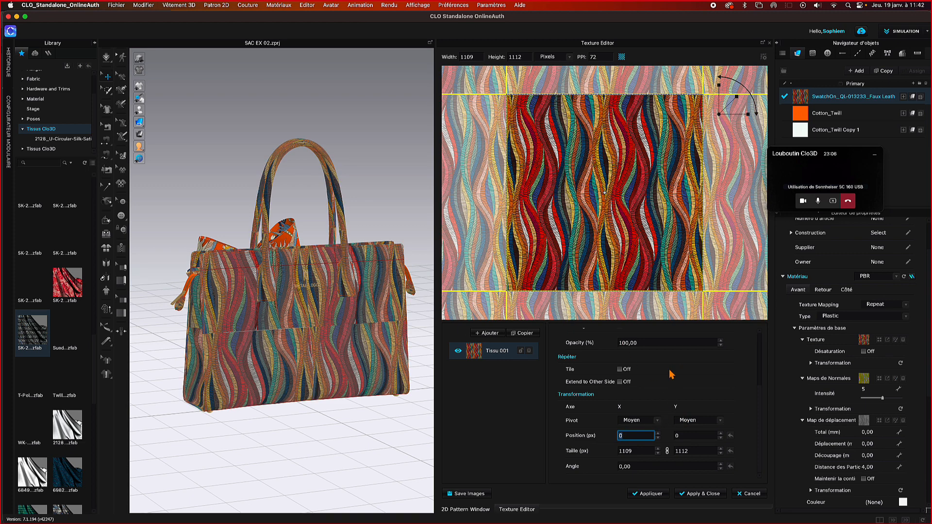
# - Turn on Tile and Extend to Other Side in the Tissu 001 layer's repeat settings
pyautogui.scroll(2, 672, 390)
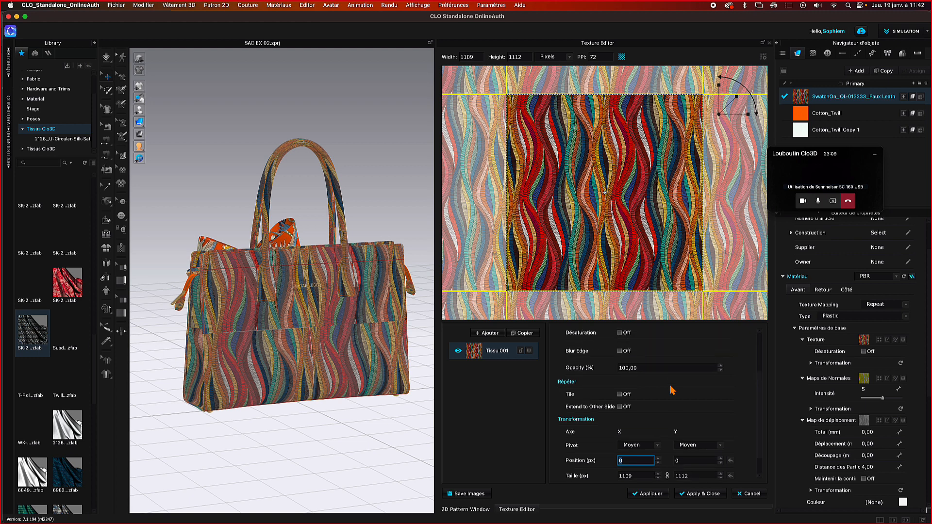
pyautogui.scroll(-2, 672, 390)
pyautogui.scroll(7, 672, 390)
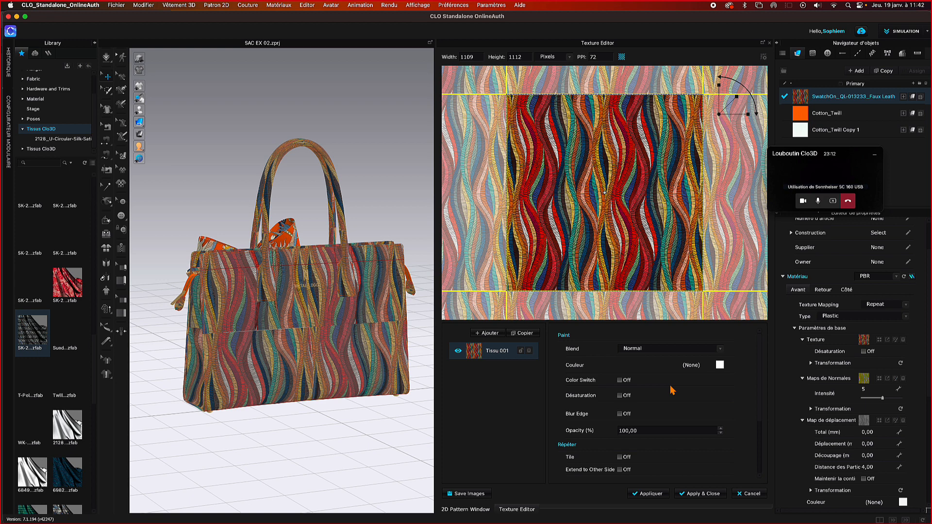
pyautogui.scroll(-7, 673, 390)
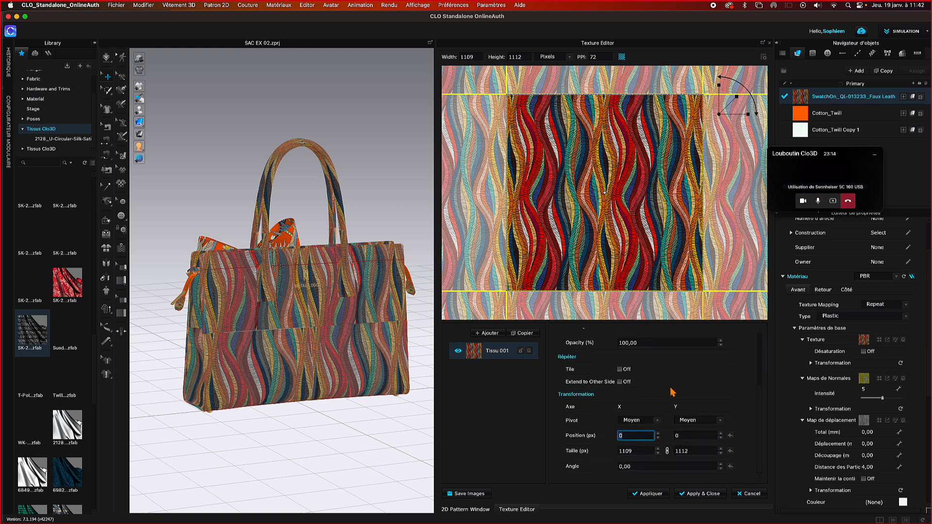
pyautogui.scroll(2, 672, 391)
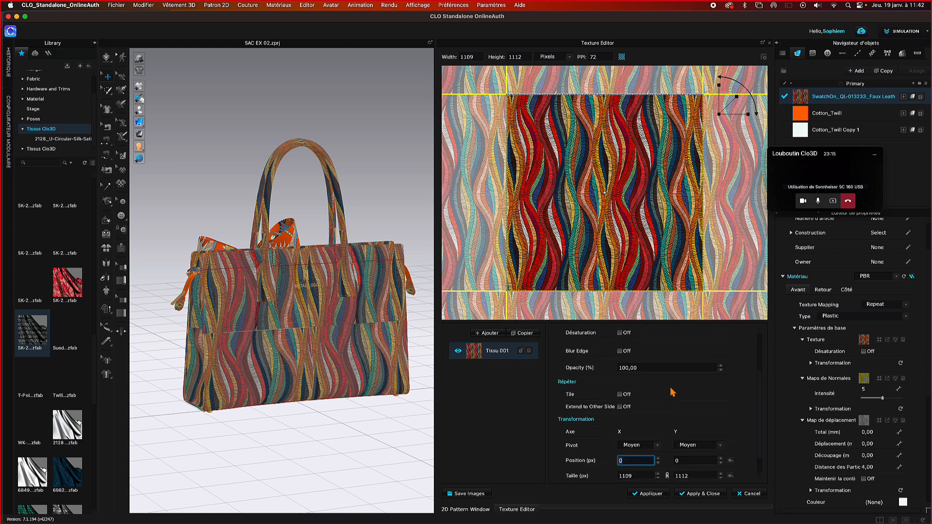
pyautogui.click(620, 408)
pyautogui.click(620, 395)
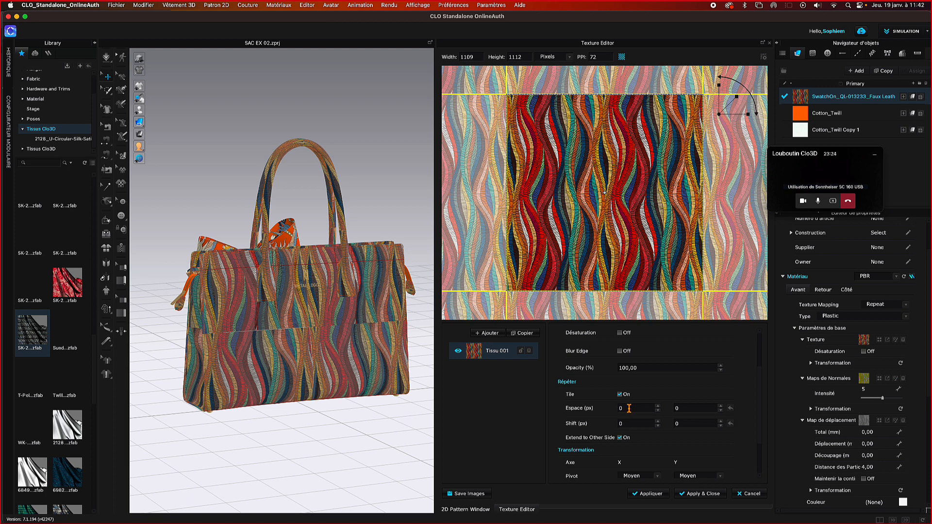
# - Try a horizontal tile spacing of 33 px with a 27 px shift and apply it to the texture
pyautogui.click(628, 409)
pyautogui.press('Up')
pyautogui.press('Up')
pyautogui.click(644, 423)
pyautogui.press('Up')
pyautogui.press('Up')
pyautogui.press('Up')
pyautogui.press('Up')
pyautogui.press('Up')
pyautogui.press('Up')
pyautogui.press('Up')
pyautogui.press('Up')
pyautogui.press('Up')
pyautogui.press('Up')
pyautogui.press('Up')
pyautogui.press('Up')
pyautogui.press('Up')
pyautogui.click(655, 494)
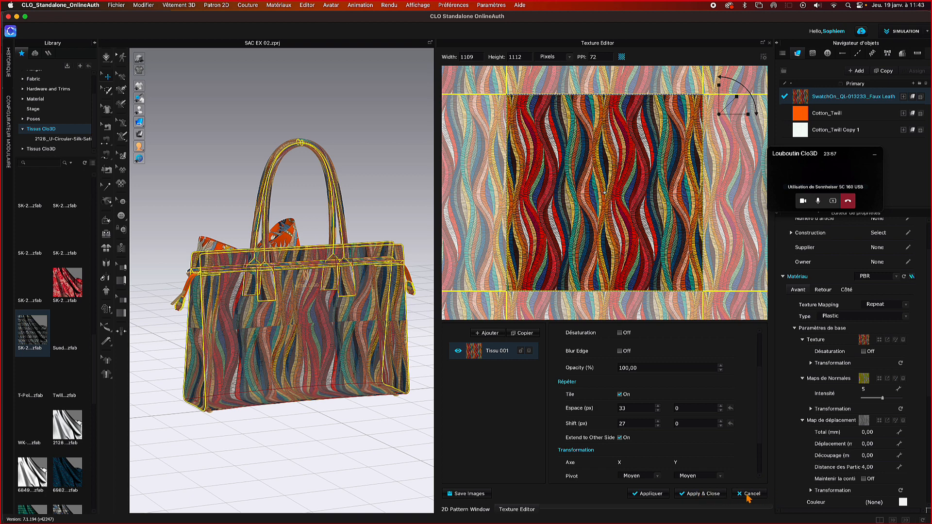
# - Turn off tiling for Tissu 001, resize the layer to about 1110 × 1113 px, and apply the edits and close the editor
pyautogui.click(620, 394)
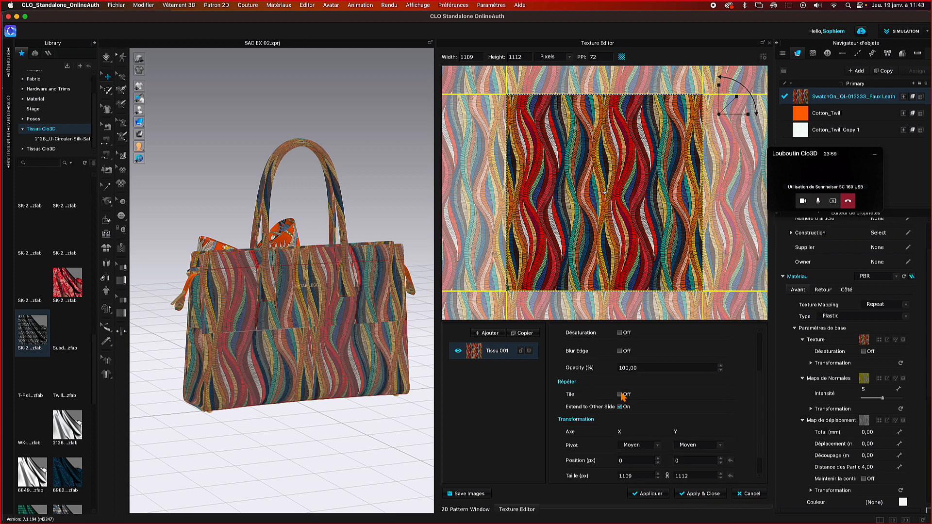
pyautogui.click(658, 495)
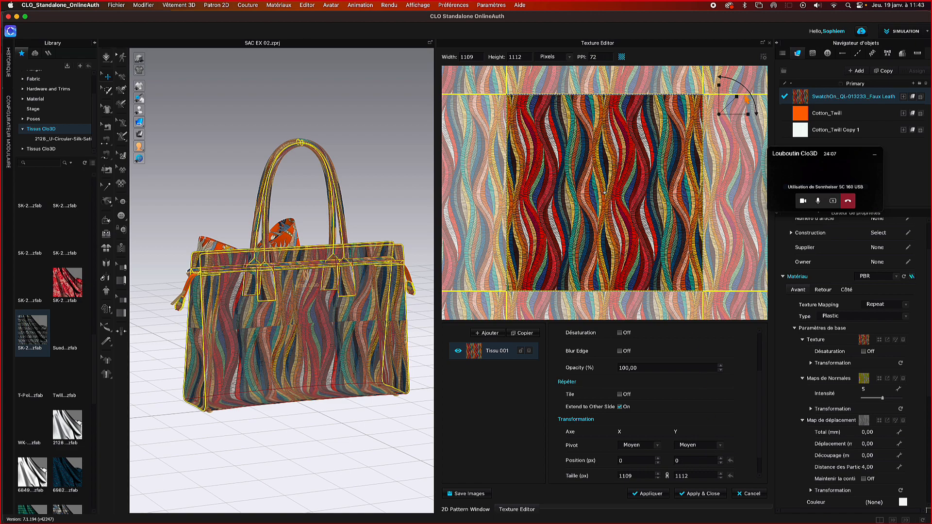
pyautogui.moveTo(741, 101); pyautogui.dragTo(738, 98)
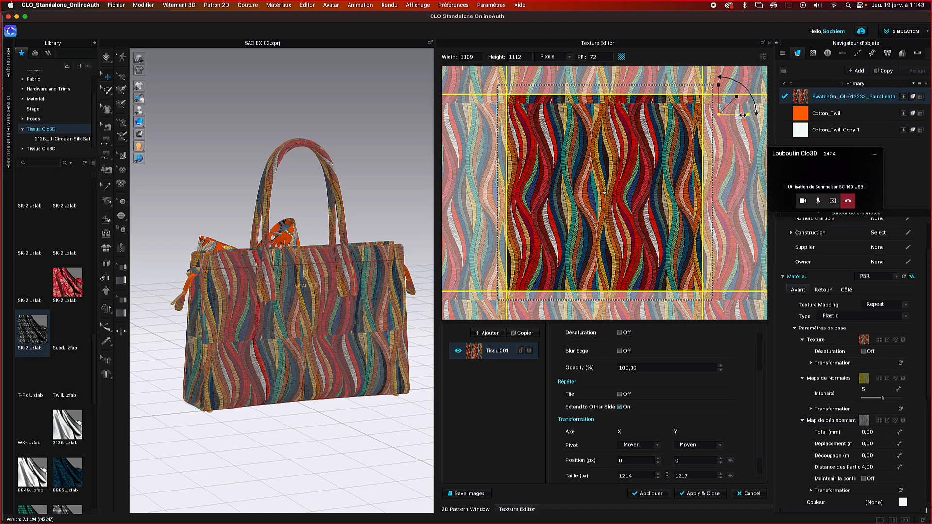
pyautogui.moveTo(742, 115); pyautogui.dragTo(741, 115)
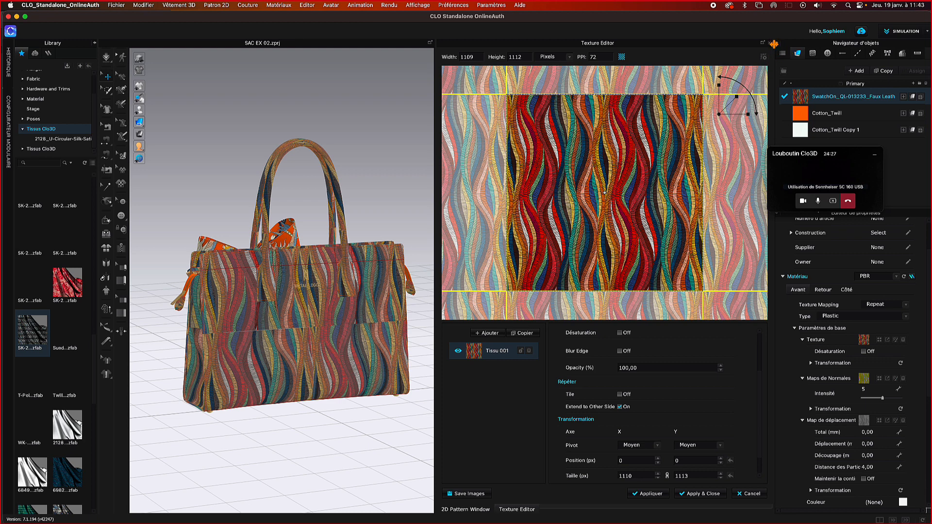
pyautogui.click(647, 494)
pyautogui.click(700, 495)
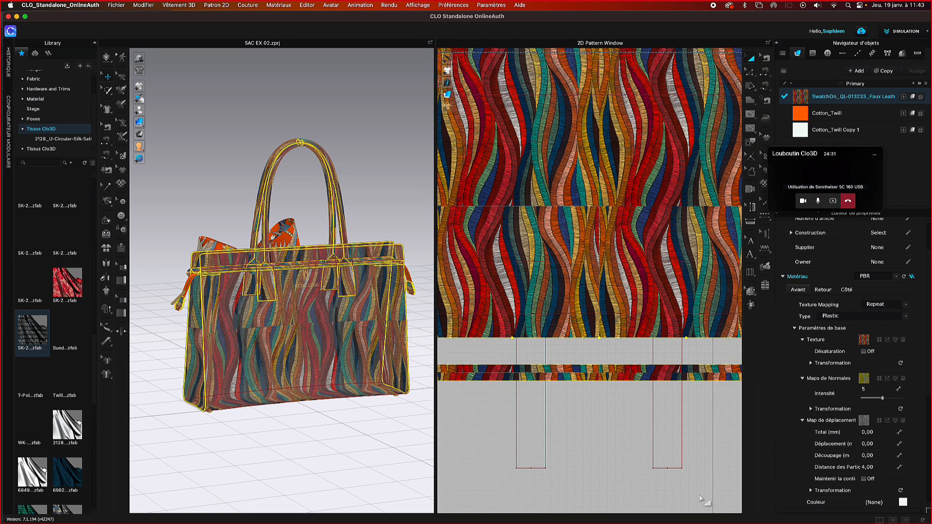
# - Examine how the texture repeats on the bag body and its 2D pattern pieces, and reselect the faux leather fabric
pyautogui.scroll(3, 366, 439)
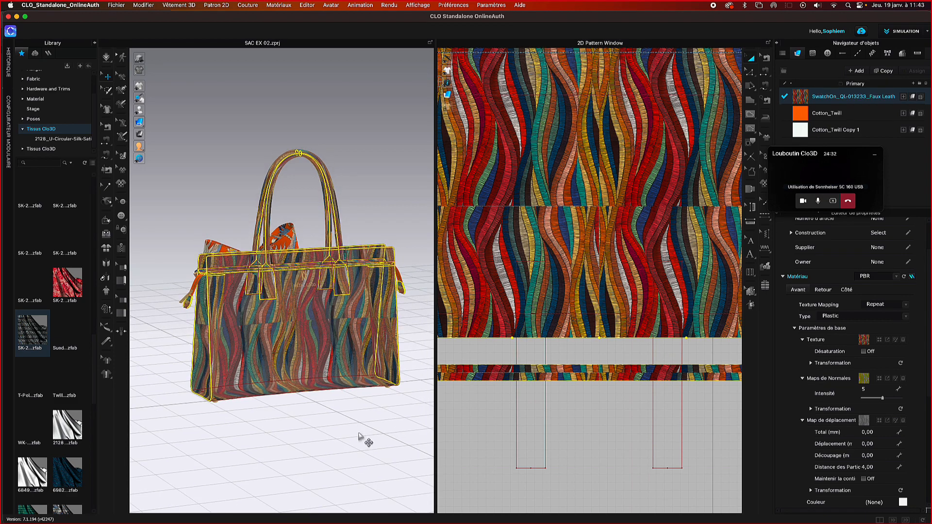
pyautogui.click(374, 192)
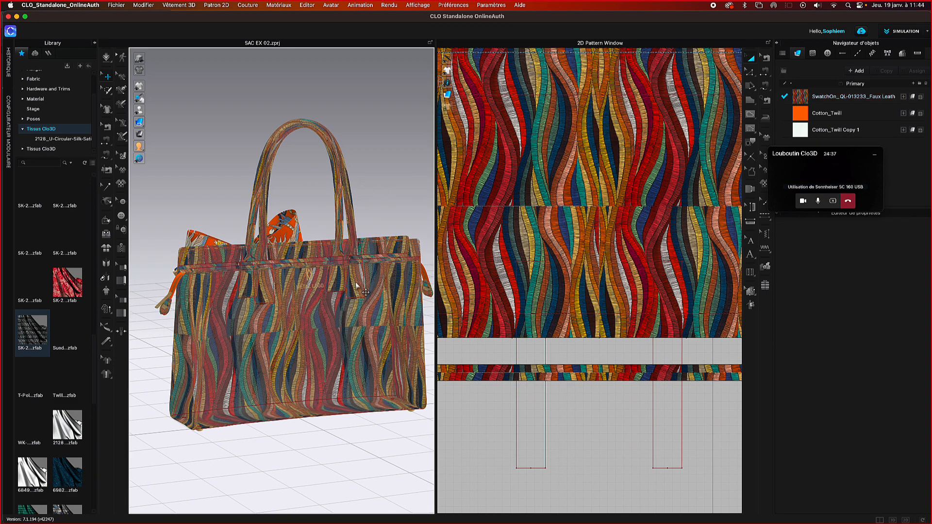
pyautogui.click(368, 304)
pyautogui.scroll(-3, 574, 250)
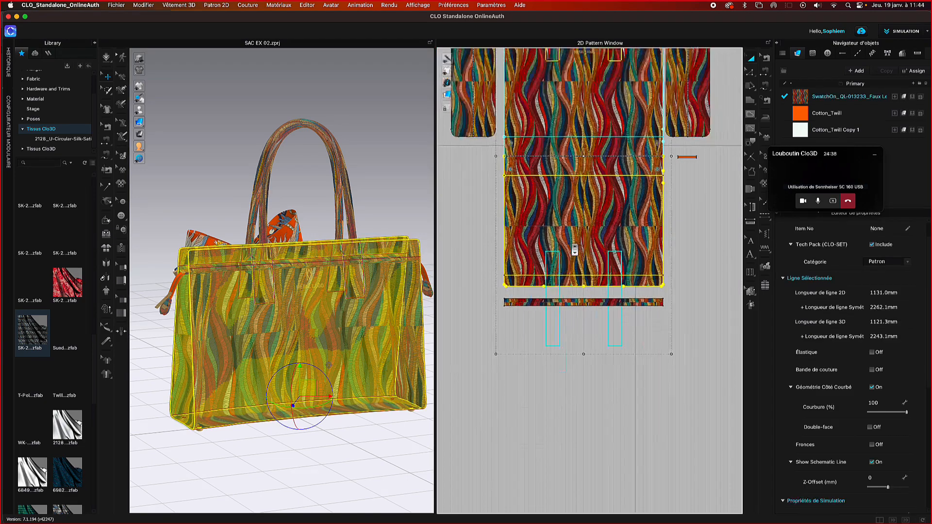
pyautogui.scroll(-2, 574, 250)
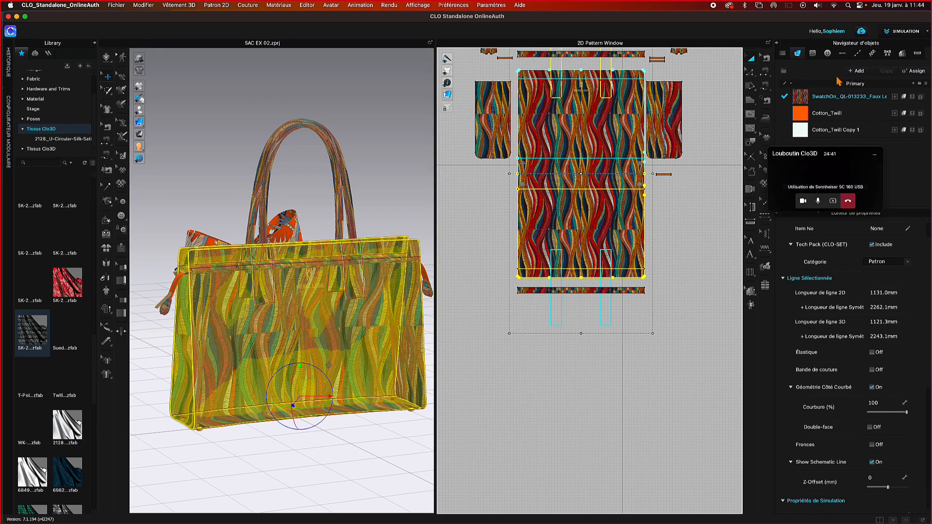
pyautogui.click(826, 99)
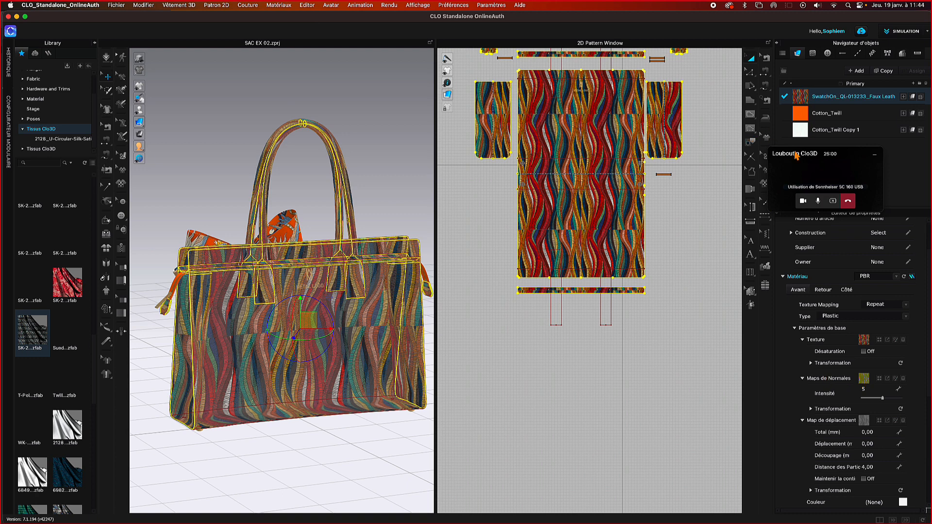
# - Scale the texture on the main body pattern piece down to about 77.7 × 77.9 mm with the Edit Texture tool
pyautogui.moveTo(796, 155); pyautogui.dragTo(822, 154)
pyautogui.click(767, 156)
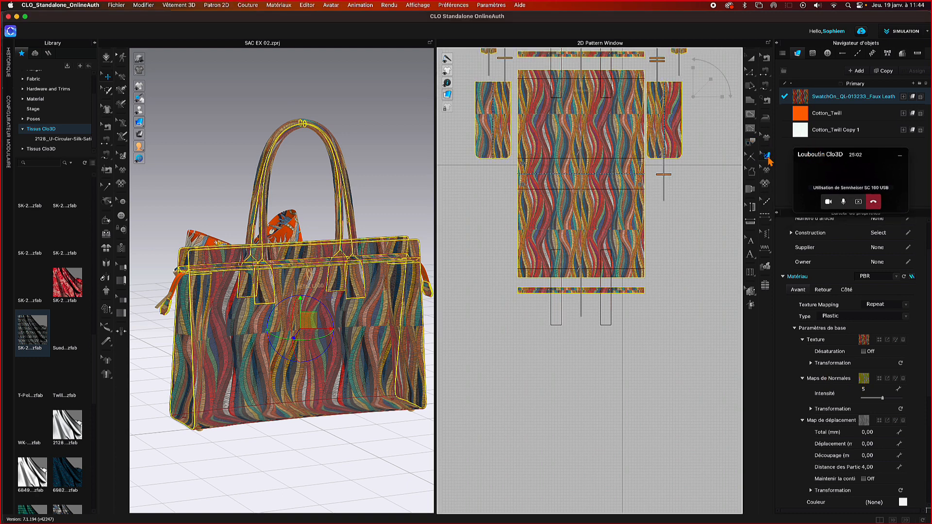
pyautogui.click(603, 192)
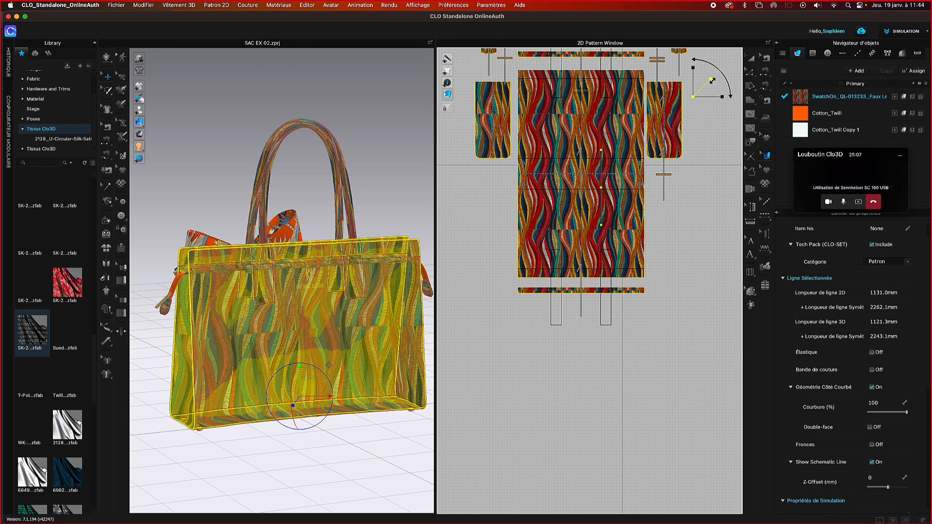
pyautogui.moveTo(713, 79); pyautogui.dragTo(709, 91)
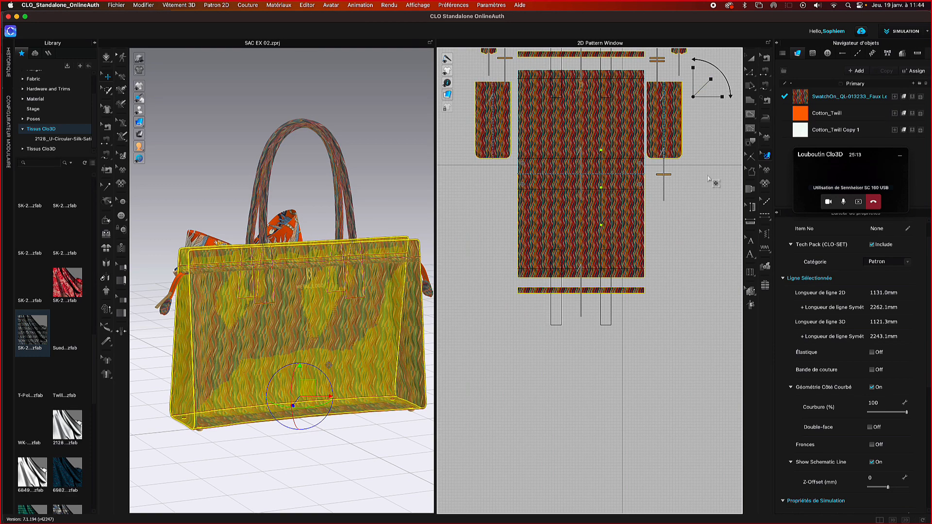
pyautogui.click(389, 189)
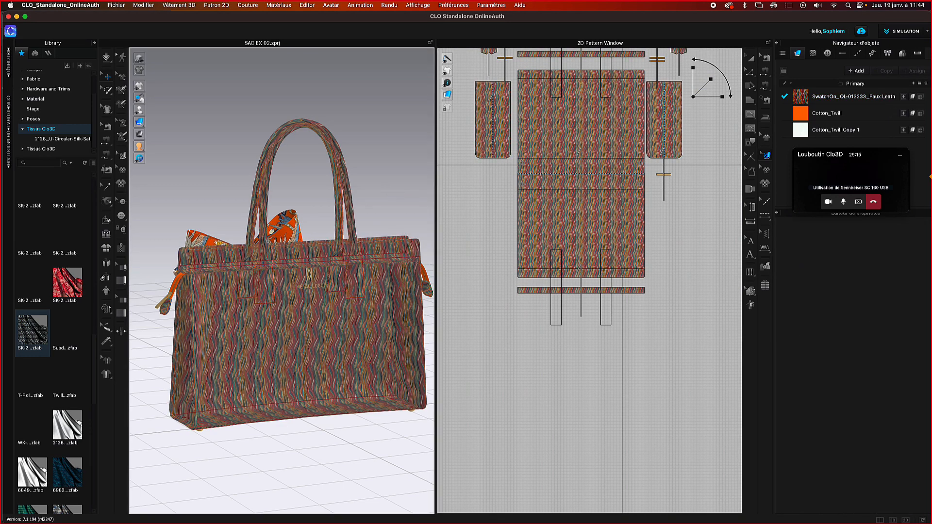
# - Show the faux leather texture's transformation properties and turn on its aspect ratio lock
pyautogui.click(809, 96)
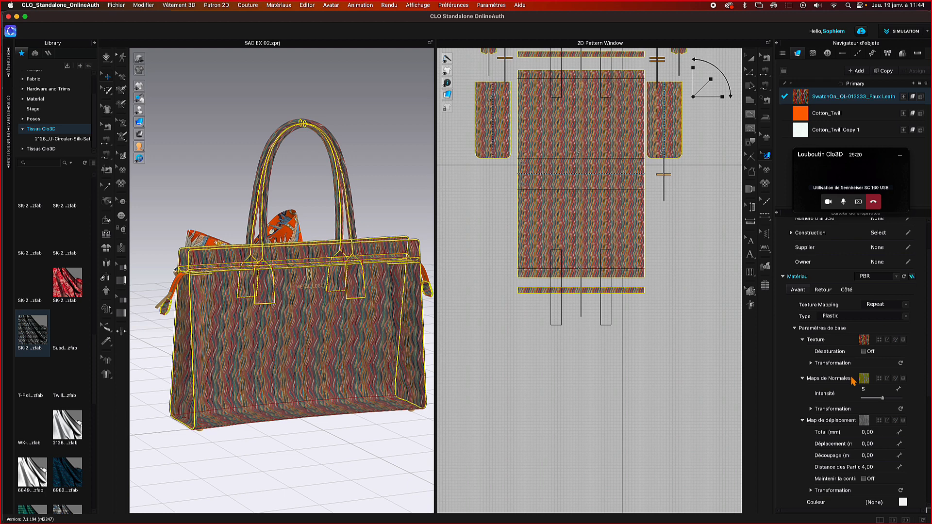
pyautogui.scroll(-3, 853, 381)
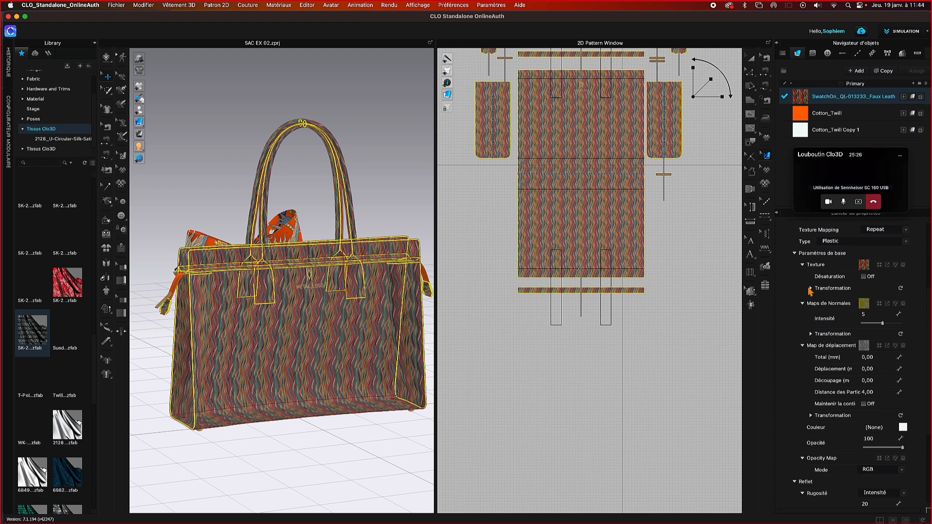
pyautogui.click(810, 289)
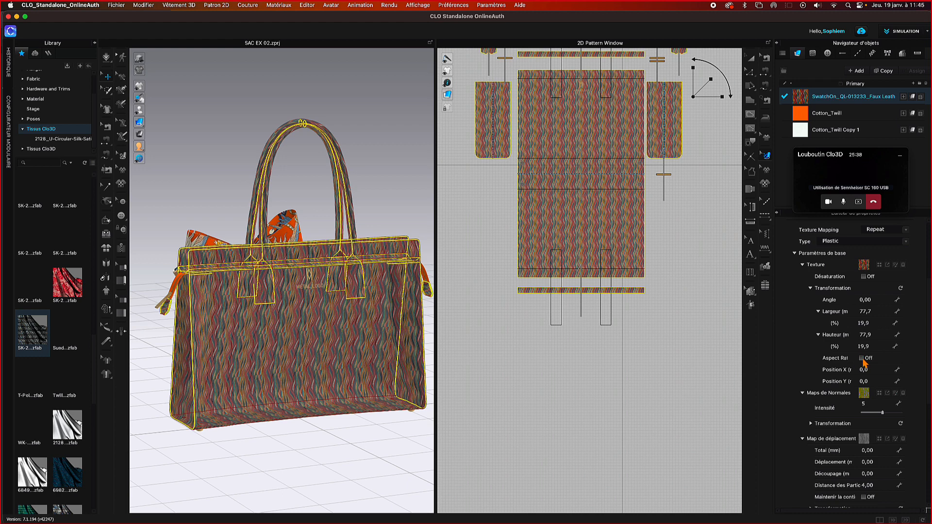
pyautogui.scroll(-3, 902, 395)
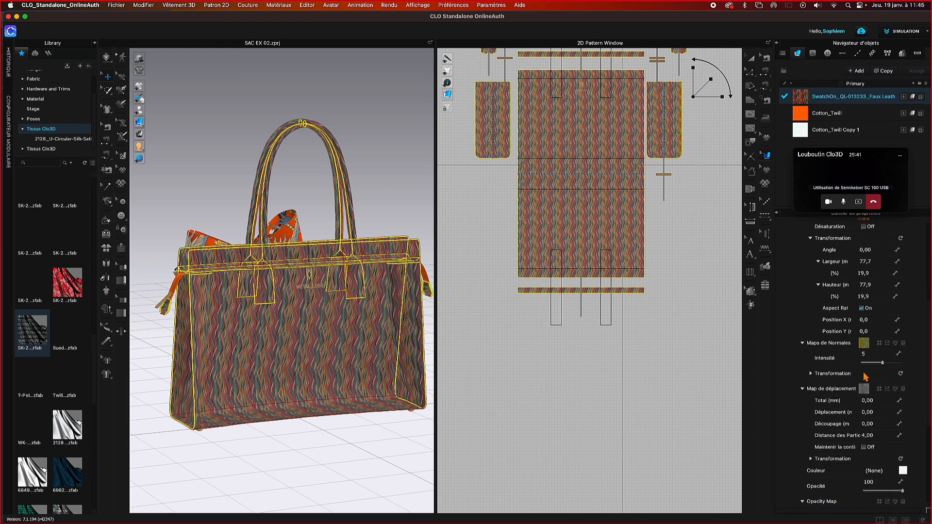
# - Collapse and reopen the faux leather's normal map and displacement map settings to review them
pyautogui.click(803, 343)
pyautogui.click(803, 344)
pyautogui.click(802, 390)
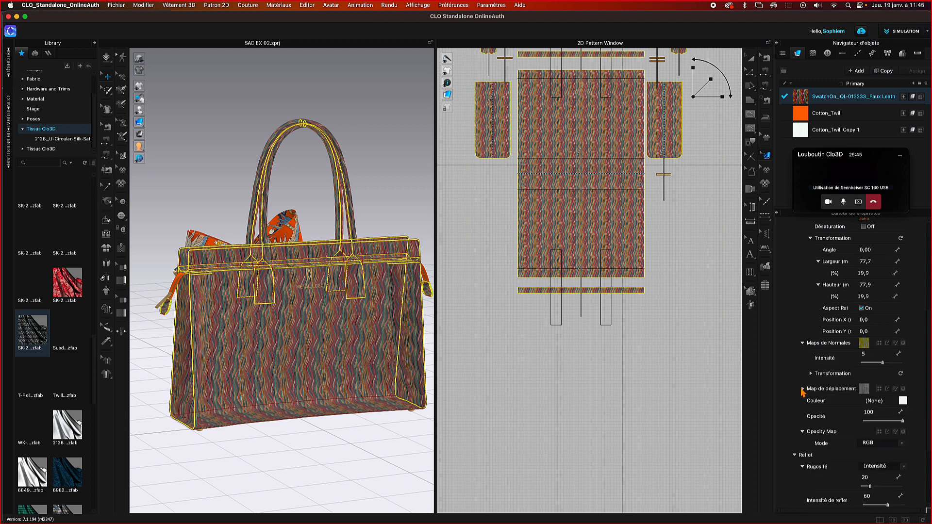
pyautogui.click(803, 389)
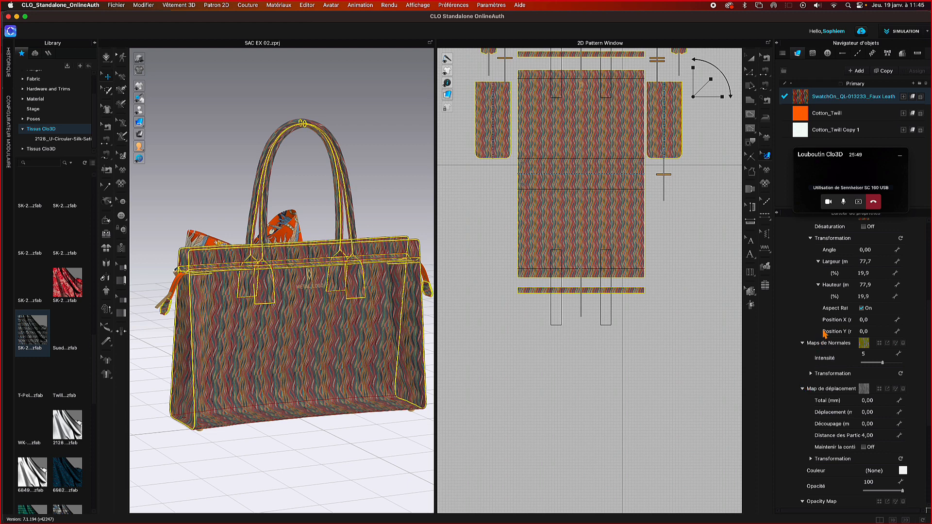
# - Deselect the fabric and examine the texture on the bag from the side with the bow
pyautogui.click(544, 378)
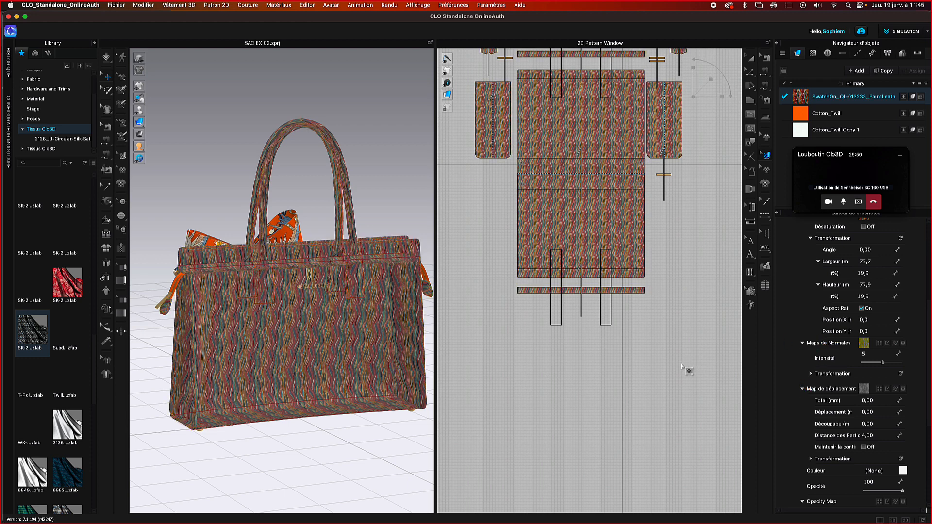
pyautogui.scroll(-1, 544, 379)
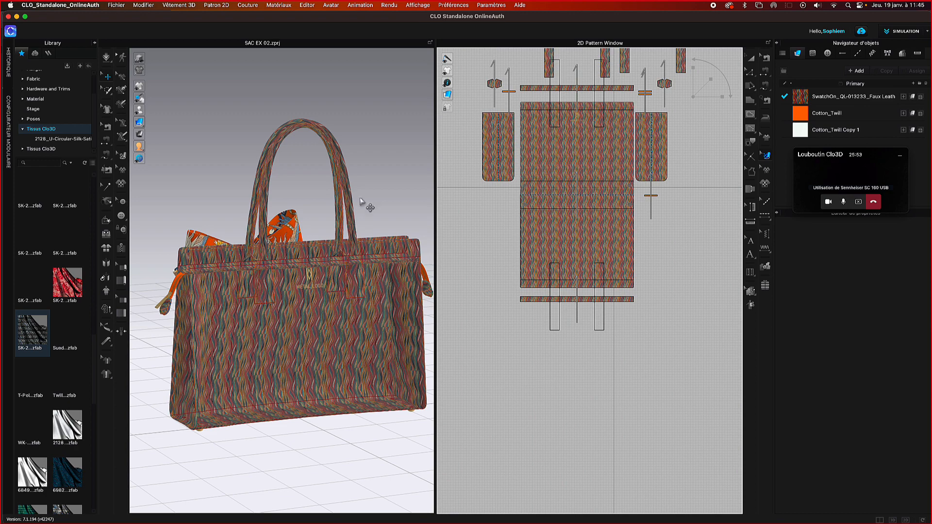
pyautogui.moveTo(375, 189); pyautogui.dragTo(440, 190, button='right')
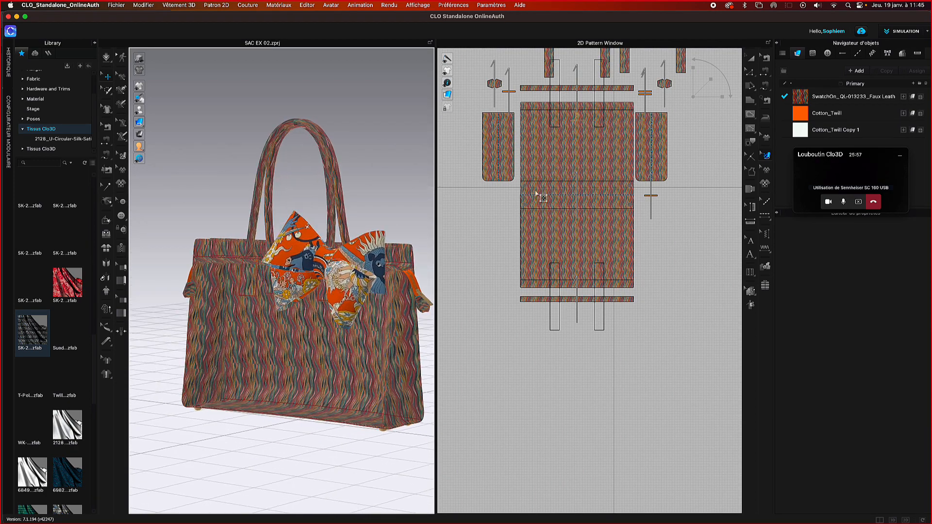
# - Select the main body pattern piece with the Transform Pattern tool and show the properties of its faux leather fabric
pyautogui.click(753, 59)
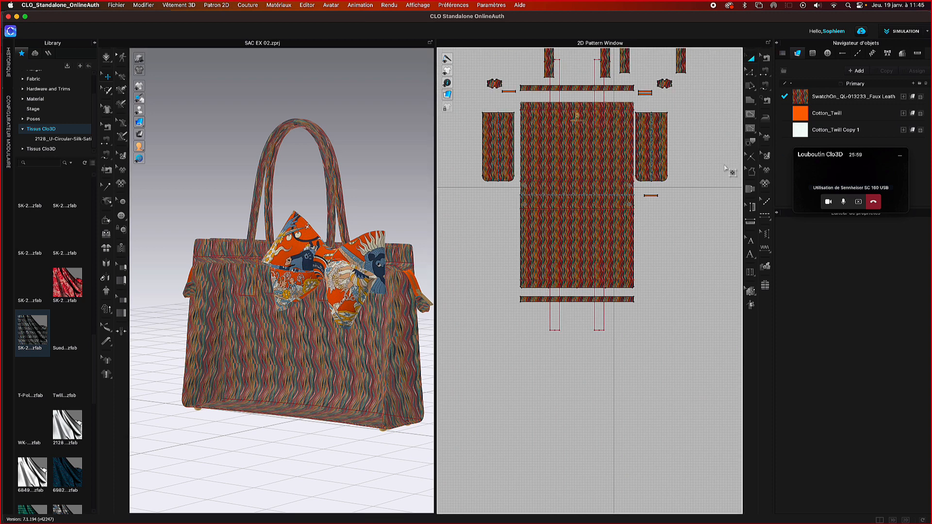
pyautogui.click(597, 237)
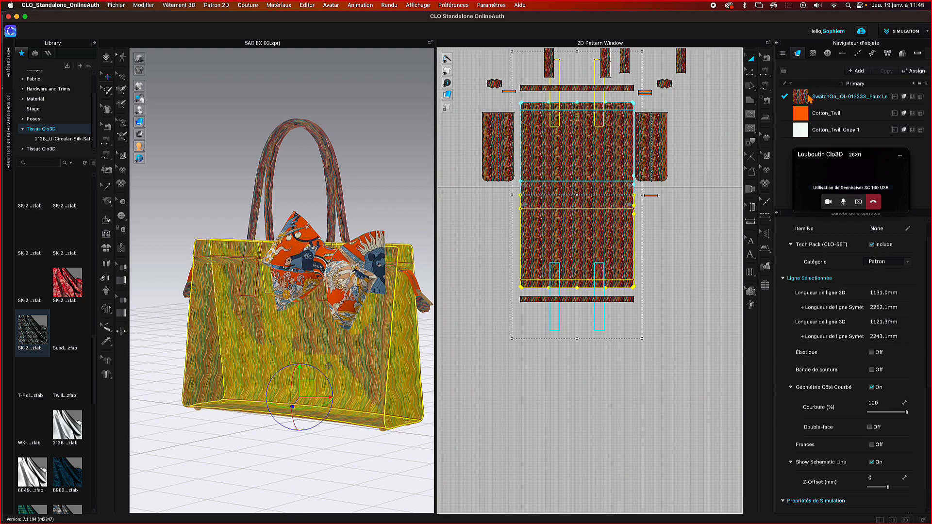
pyautogui.click(808, 98)
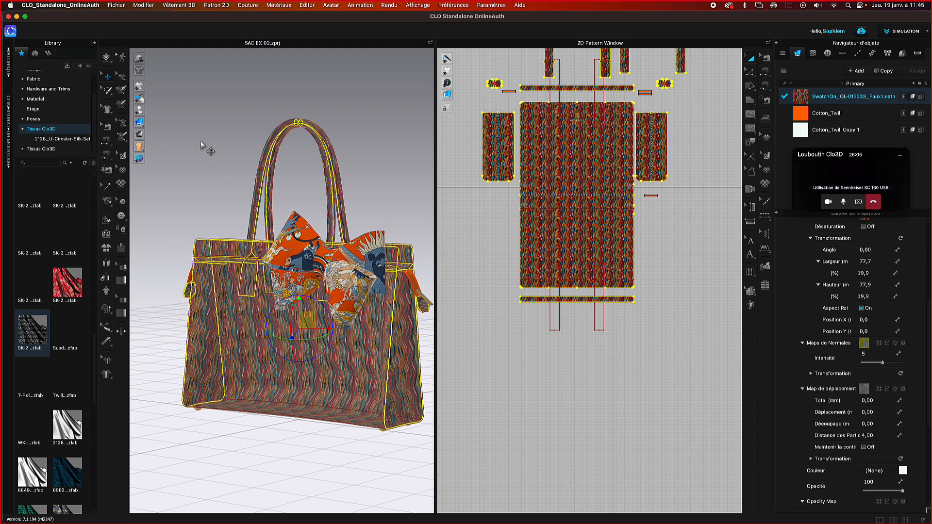
# - Compare the 3D bag's surface display styles and return it to the thick textured surface
pyautogui.moveTo(141, 134)
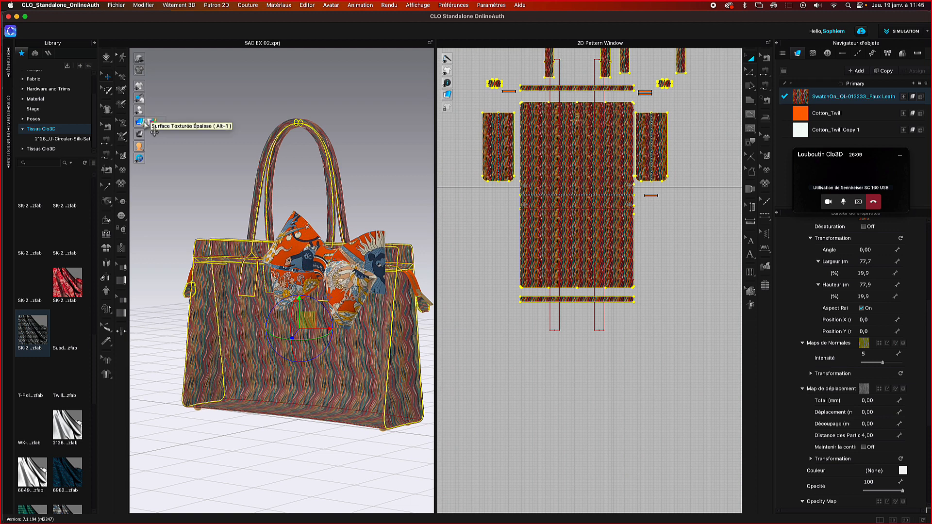
pyautogui.click(152, 124)
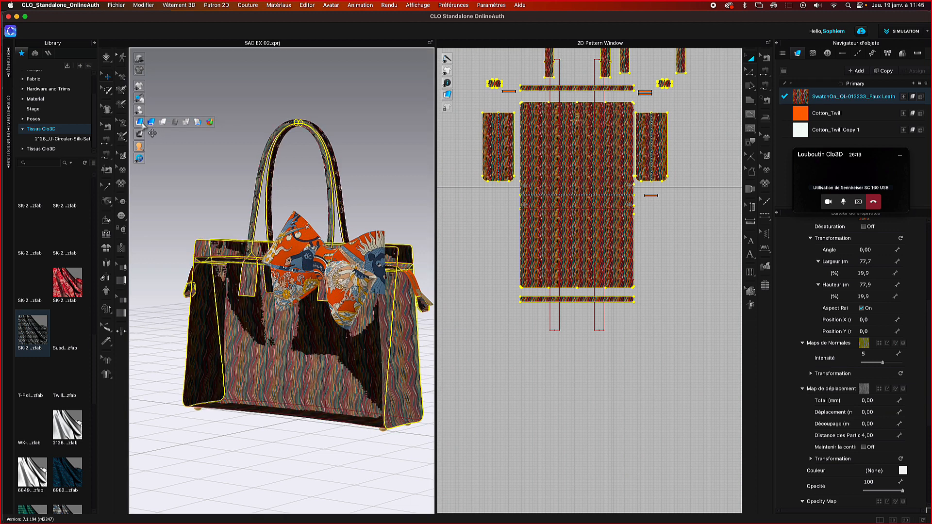
pyautogui.click(150, 123)
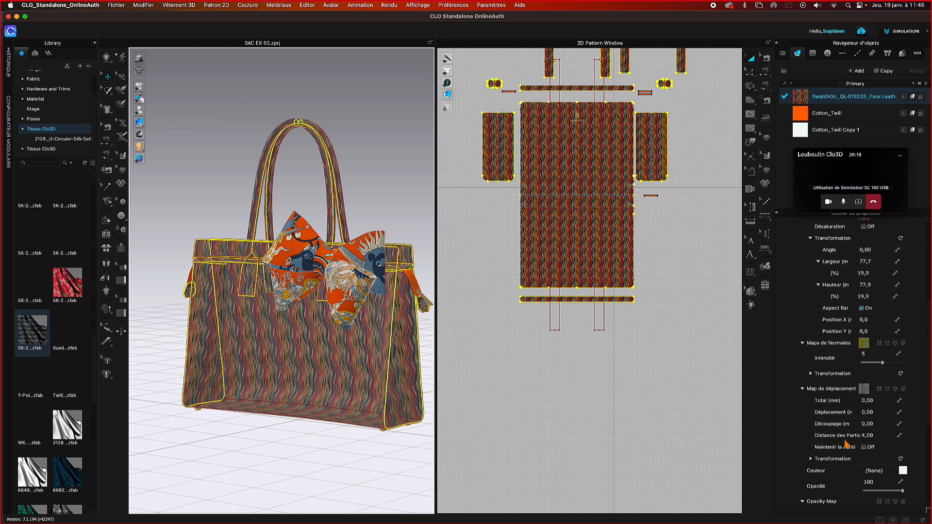
# - Collapse the front material's base parameters and reflection settings, and check the settings of the back side
pyautogui.scroll(5, 845, 443)
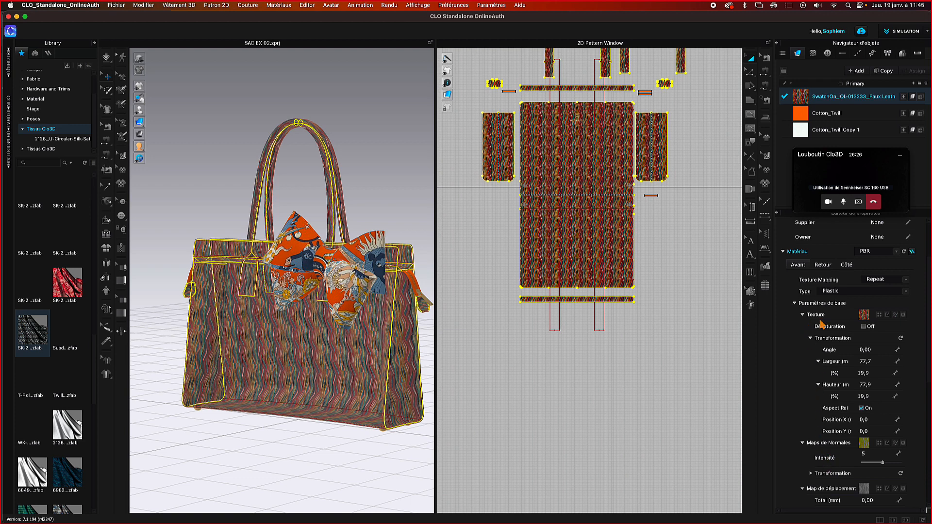
pyautogui.click(796, 304)
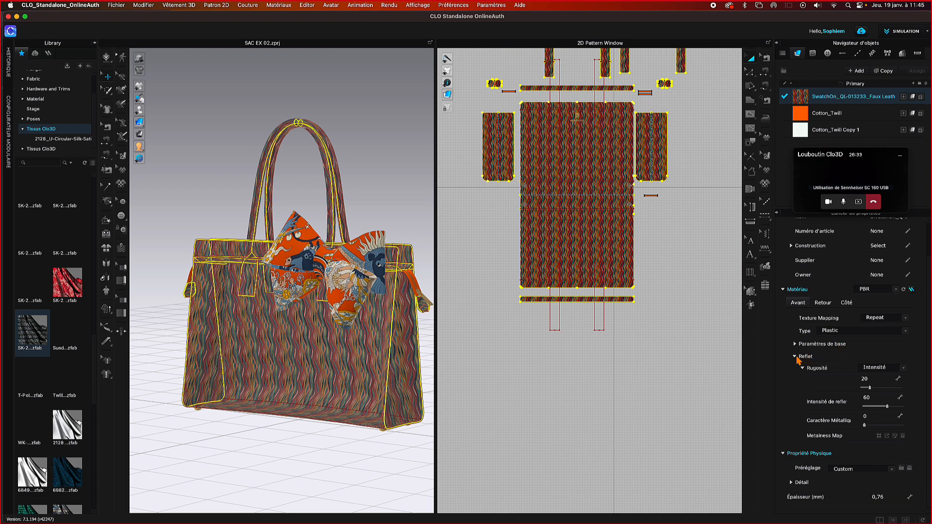
pyautogui.click(795, 357)
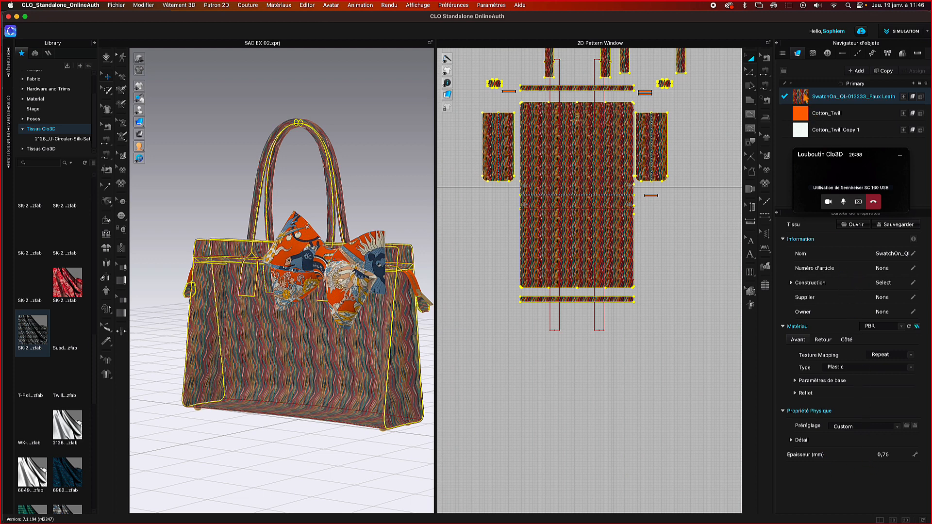
pyautogui.click(823, 341)
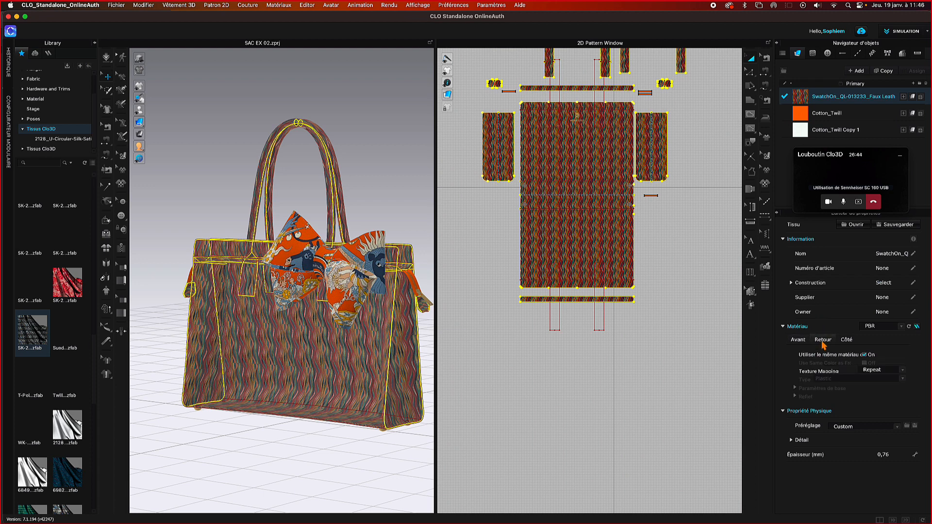
pyautogui.click(796, 341)
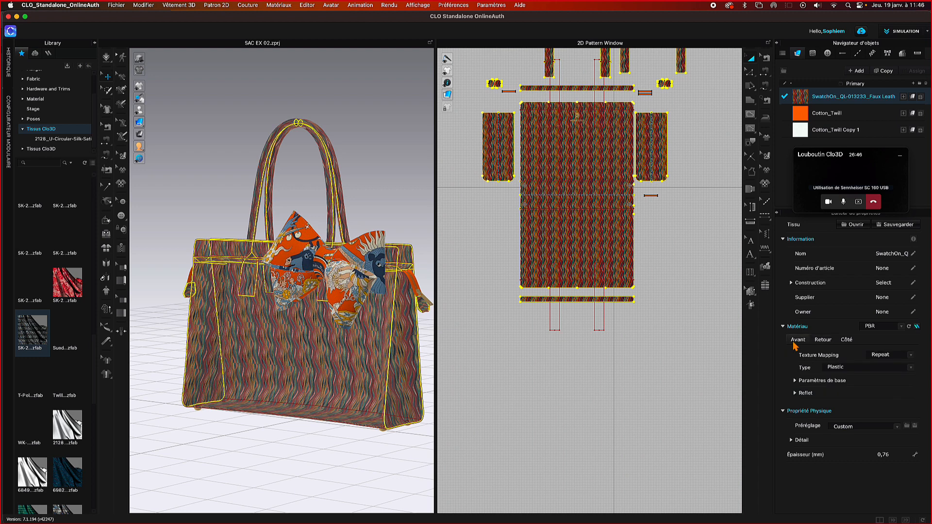
# - Expand the front material's base parameters and collapse its texture transformation, normal map and displacement map settings
pyautogui.click(795, 381)
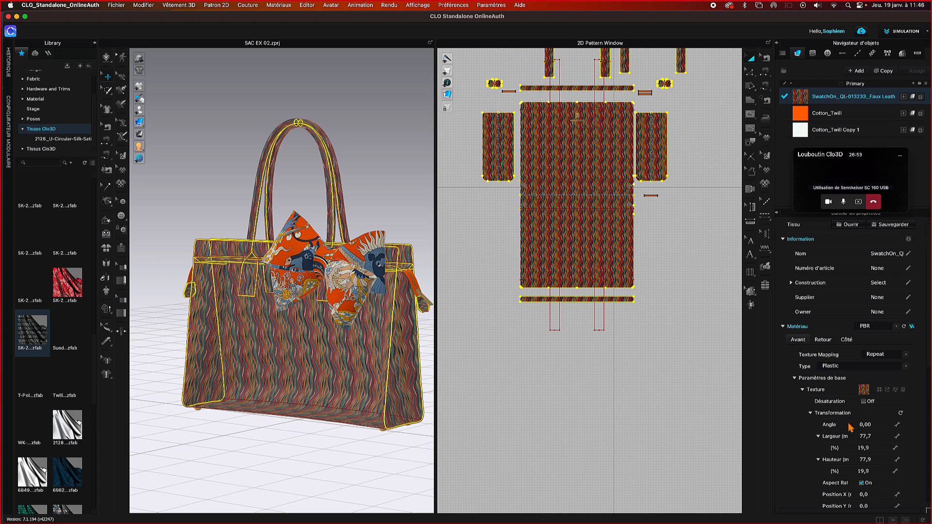
pyautogui.click(810, 413)
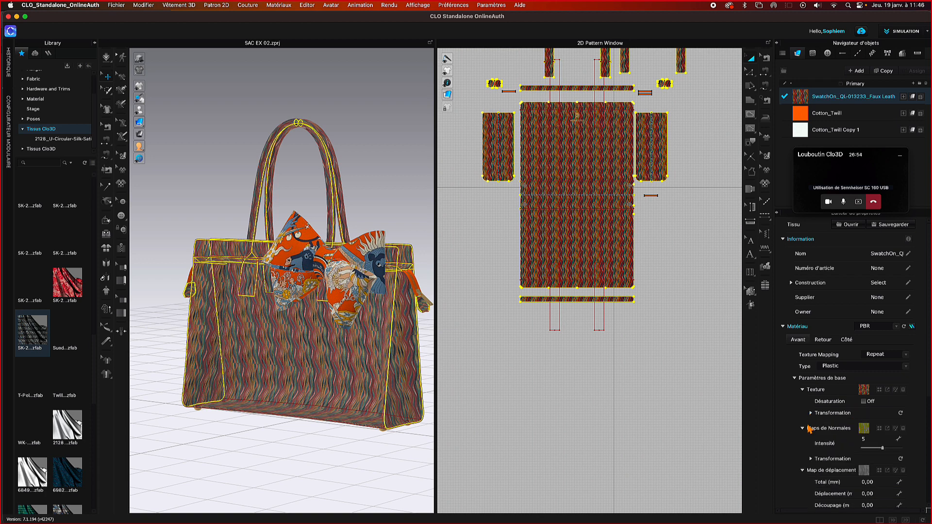
pyautogui.click(803, 429)
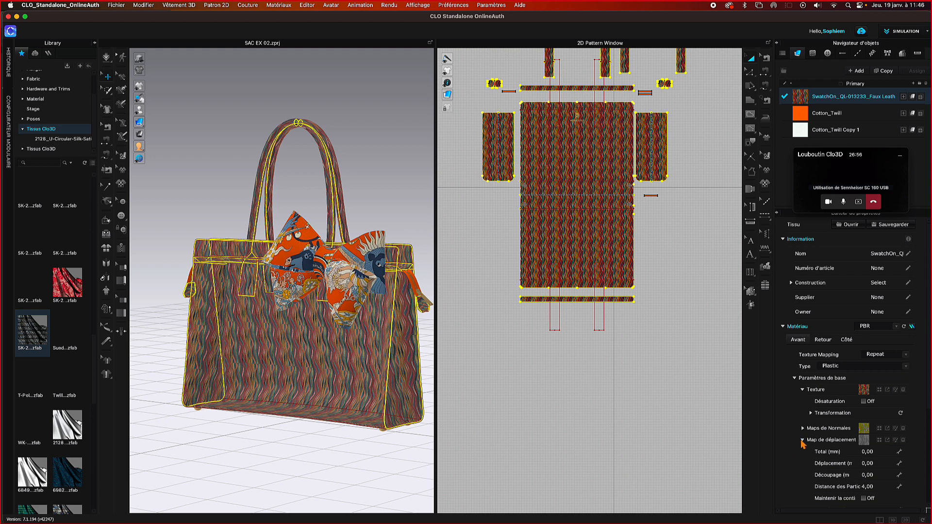
pyautogui.click(803, 441)
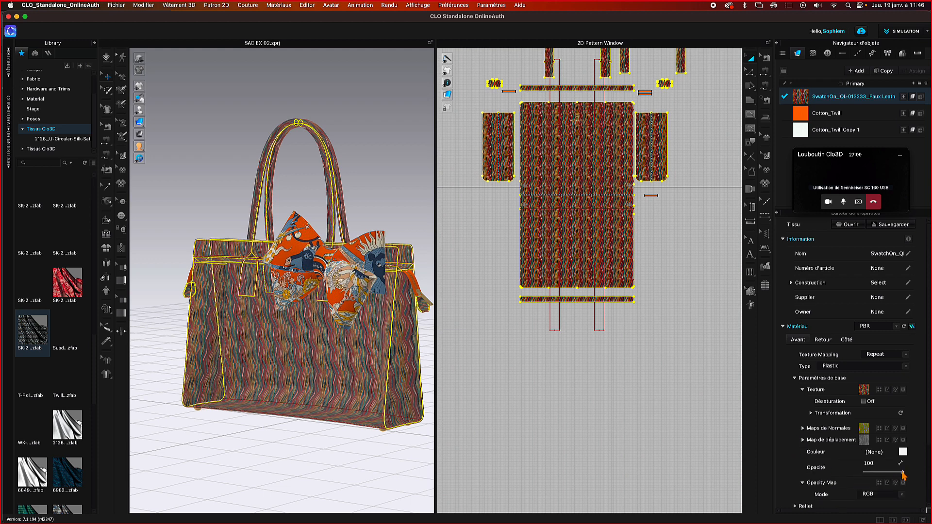
# - Examine the front material's opacity and opacity map mode, choosing RGB
pyautogui.moveTo(903, 473)
pyautogui.mouseDown()
pyautogui.moveTo(853, 477)
pyautogui.moveTo(904, 473)
pyautogui.mouseUp()
pyautogui.click(886, 496)
pyautogui.click(874, 504)
pyautogui.scroll(-1, 841, 499)
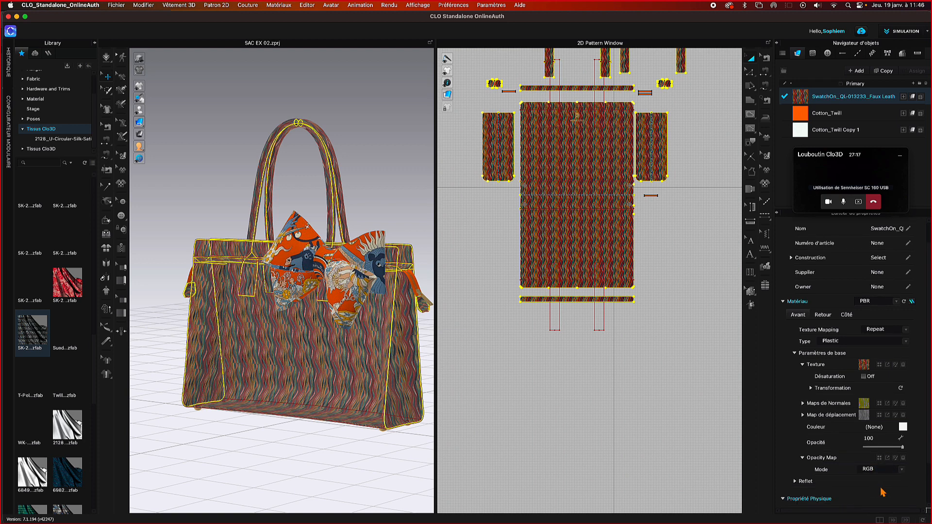
pyautogui.scroll(1, 883, 492)
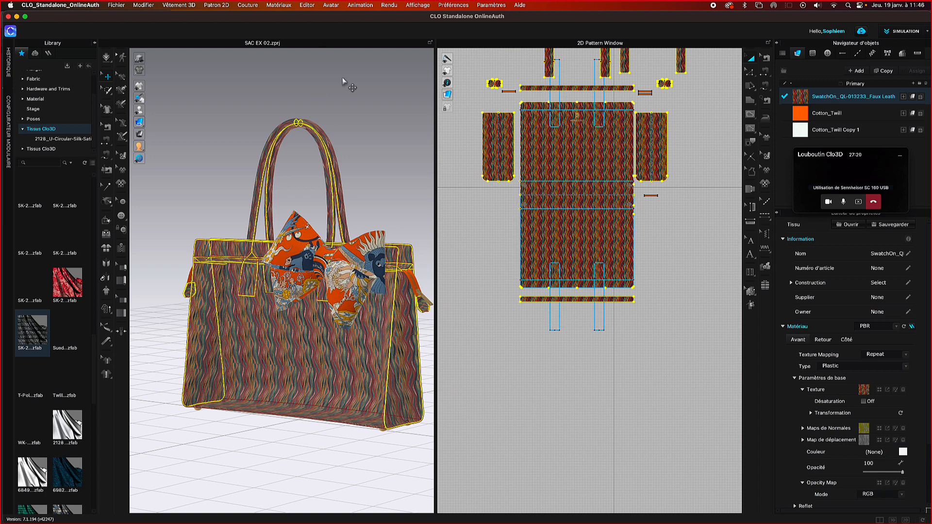
# - Select the bag's main body piece in the 3D view and examine its selected line, simulation and fabric properties
pyautogui.click(377, 132)
pyautogui.moveTo(383, 204)
pyautogui.mouseDown(button='right')
pyautogui.moveTo(358, 216)
pyautogui.moveTo(318, 209)
pyautogui.moveTo(375, 207)
pyautogui.mouseUp(button='right')
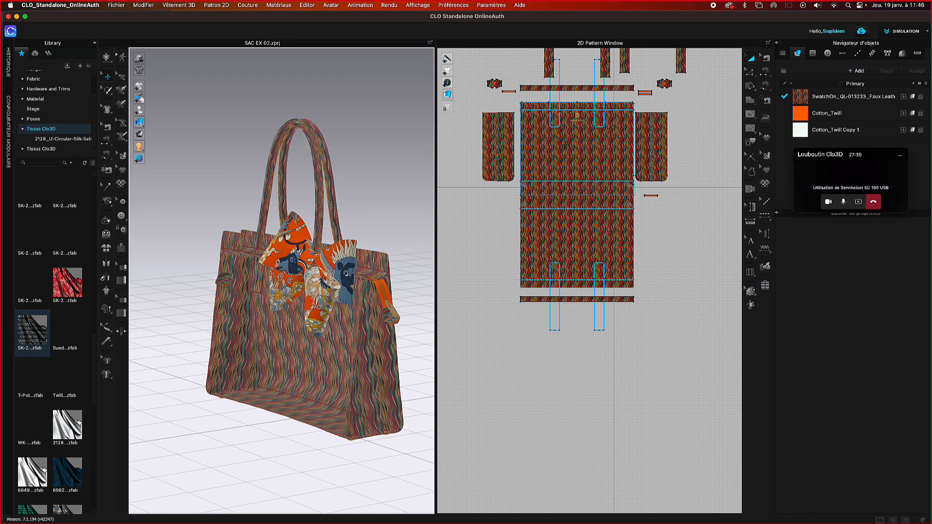
pyautogui.click(328, 365)
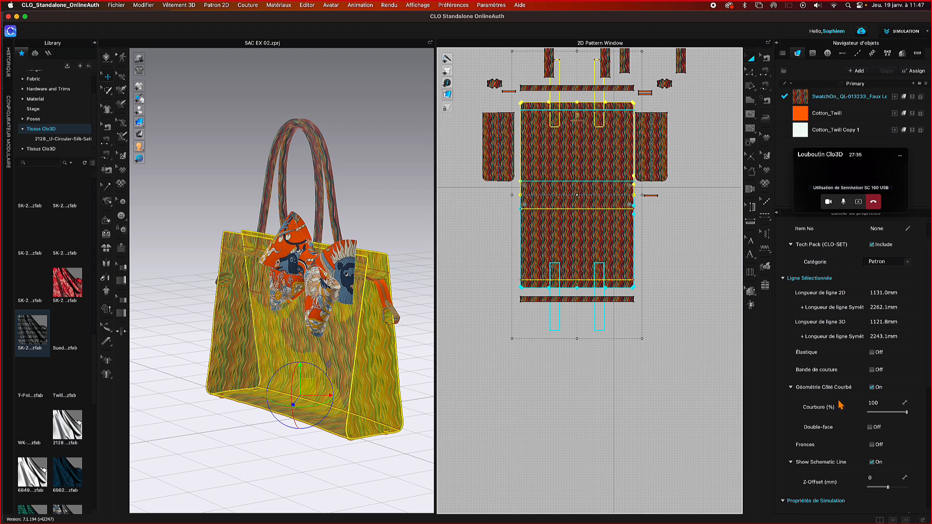
pyautogui.scroll(-5, 841, 404)
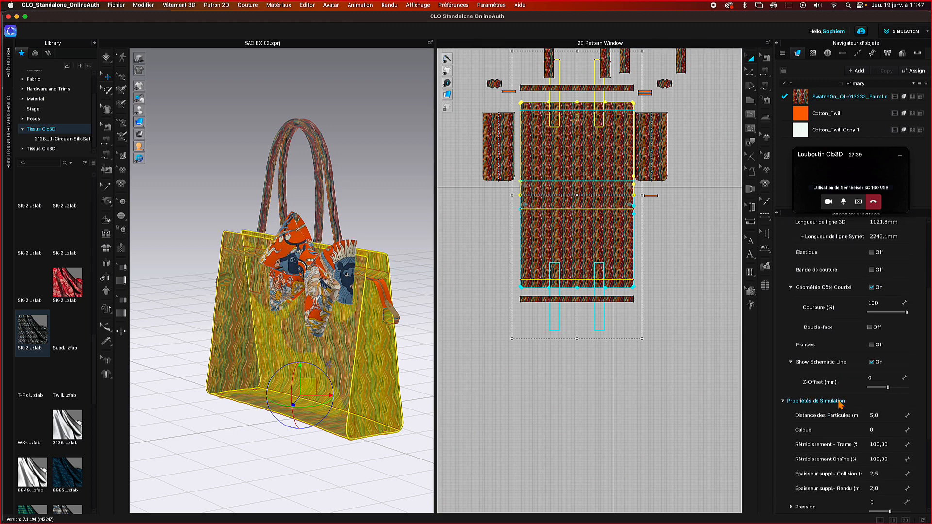
pyautogui.scroll(-1, 841, 404)
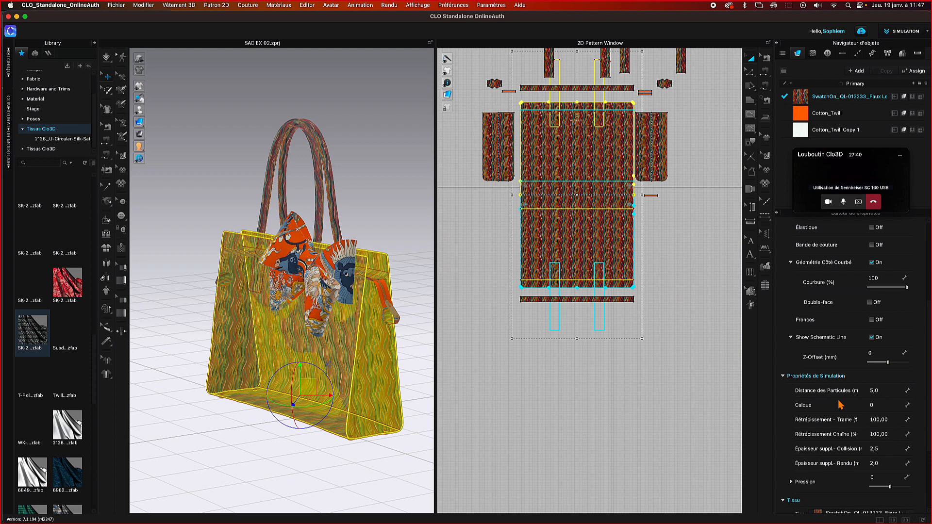
pyautogui.scroll(-1, 841, 405)
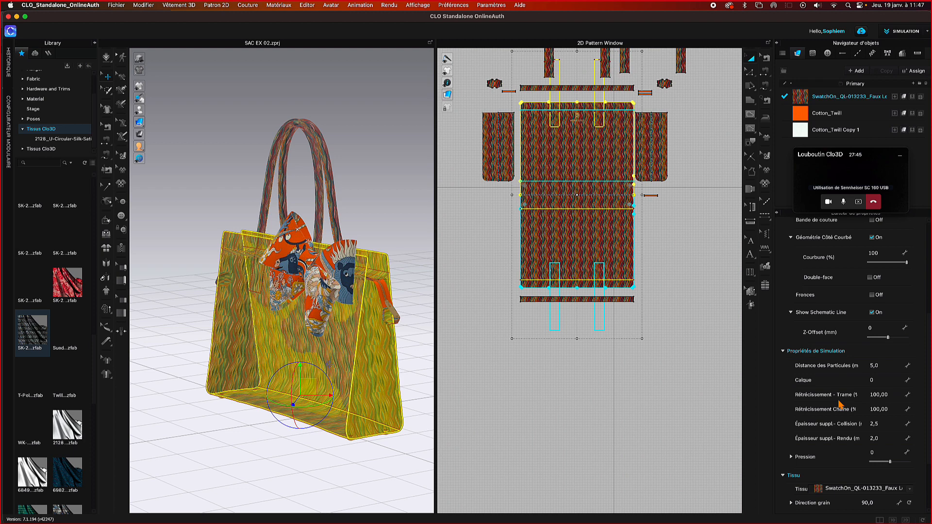
pyautogui.scroll(5, 840, 405)
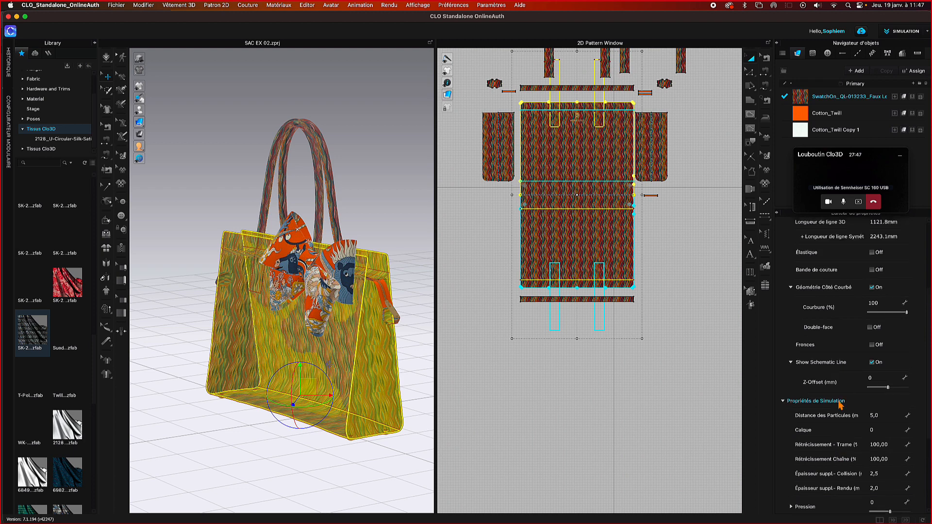
pyautogui.scroll(-7, 841, 405)
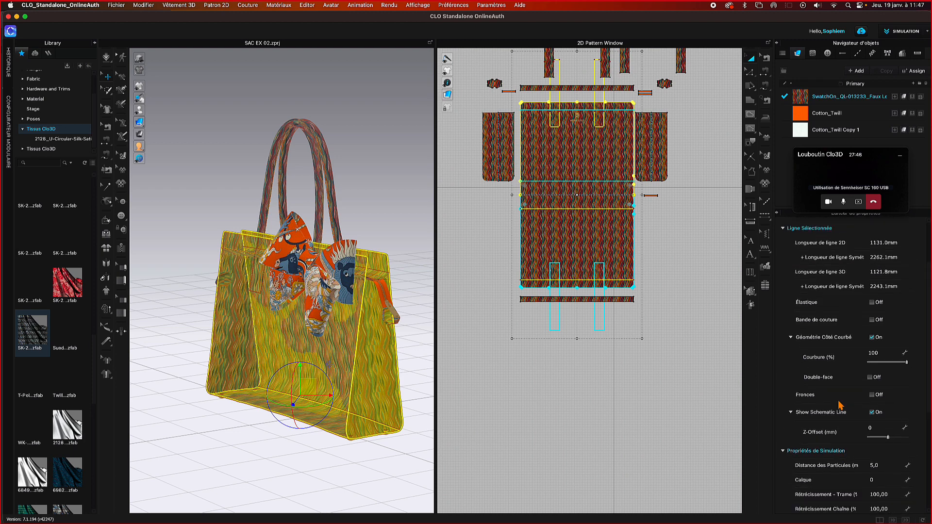
pyautogui.scroll(-2, 840, 404)
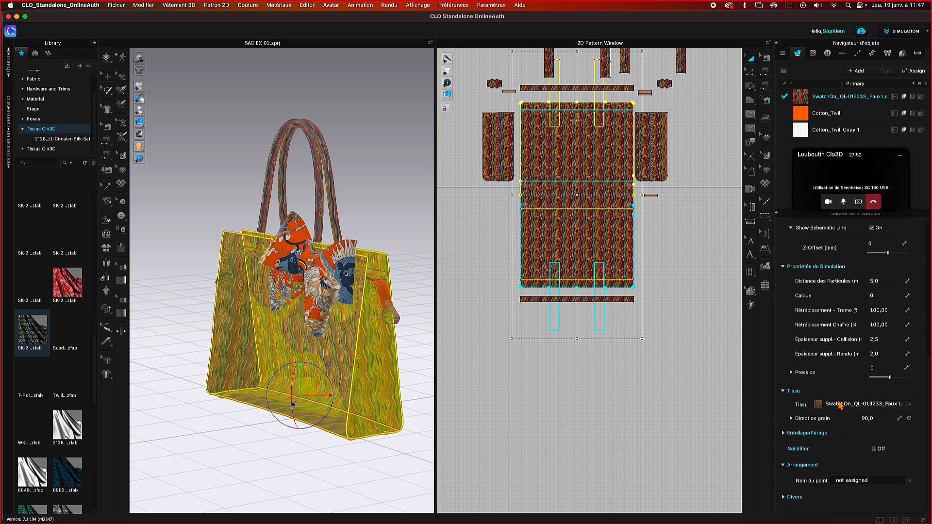
pyautogui.scroll(1, 841, 405)
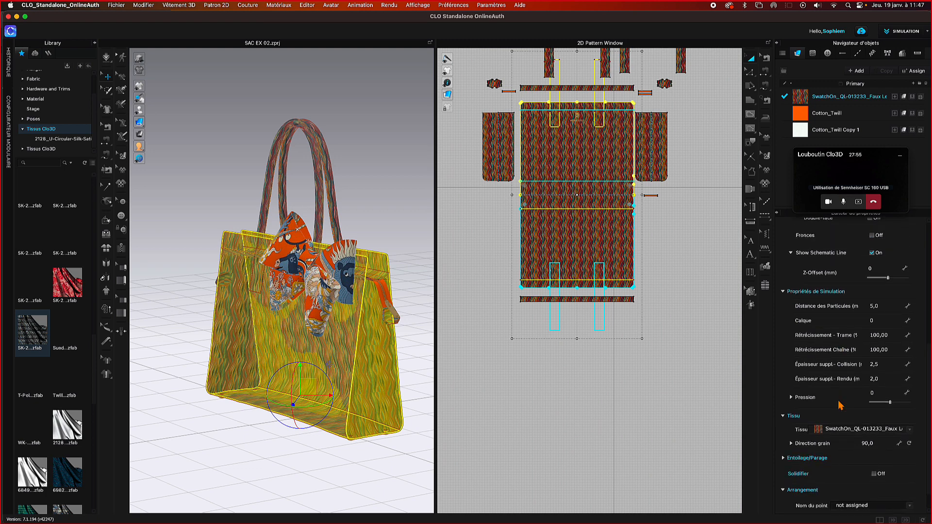
pyautogui.scroll(2, 840, 404)
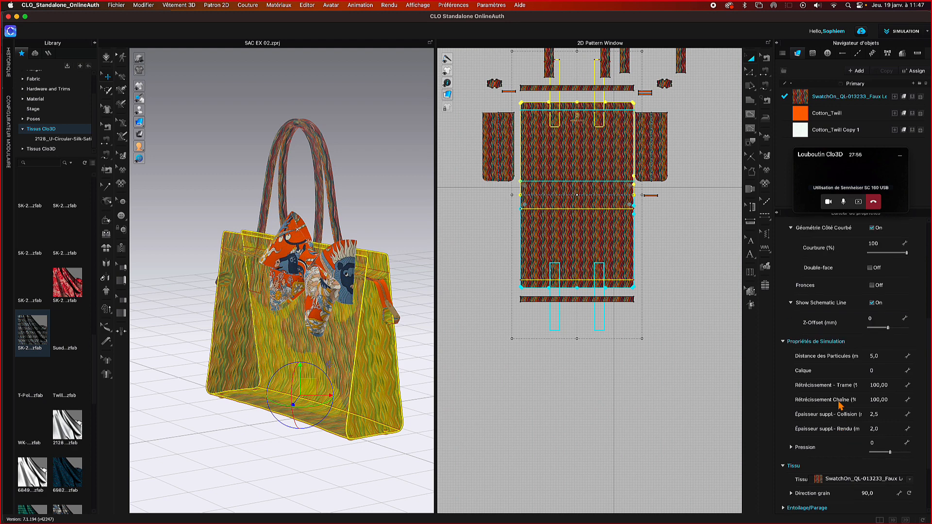
pyautogui.scroll(3, 839, 404)
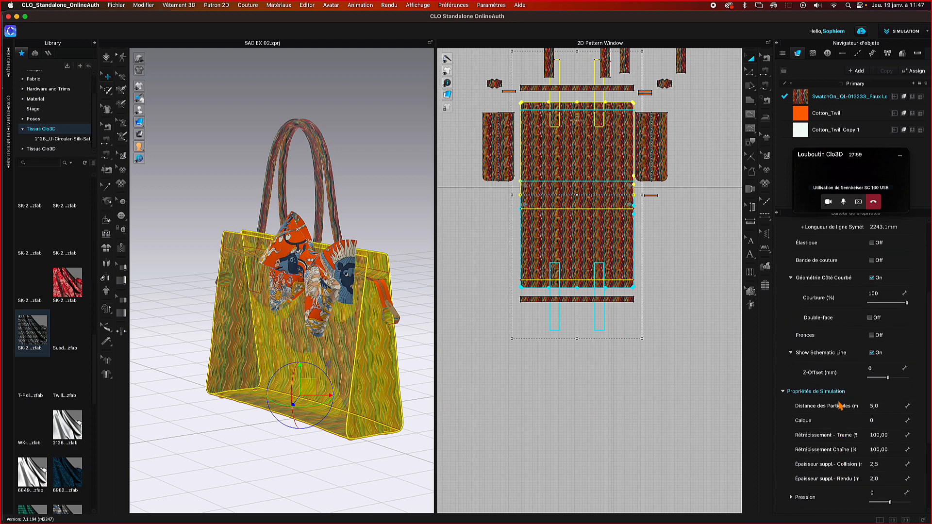
pyautogui.scroll(2, 841, 406)
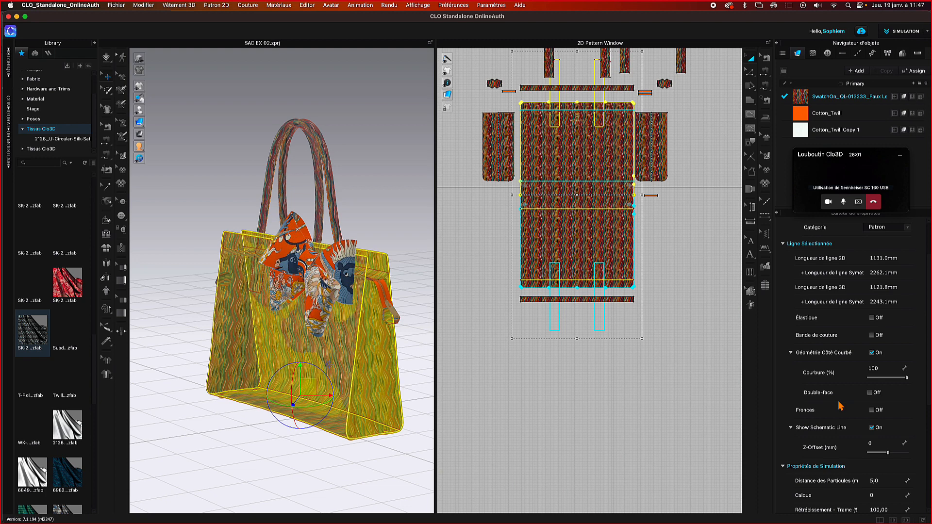
pyautogui.scroll(2, 841, 406)
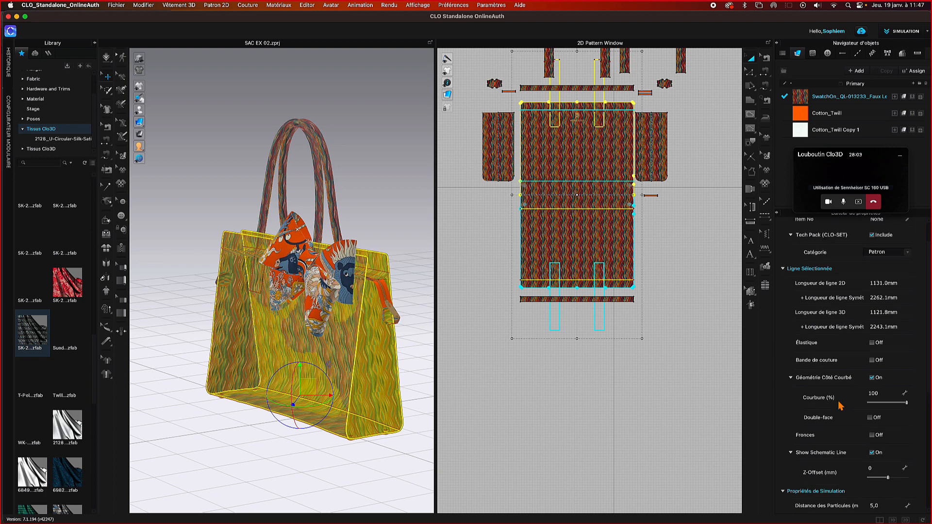
# - Turn on fusing (Entoilage) for the bag's main body piece with the Fusible preset, and clear the selection
pyautogui.scroll(1, 840, 405)
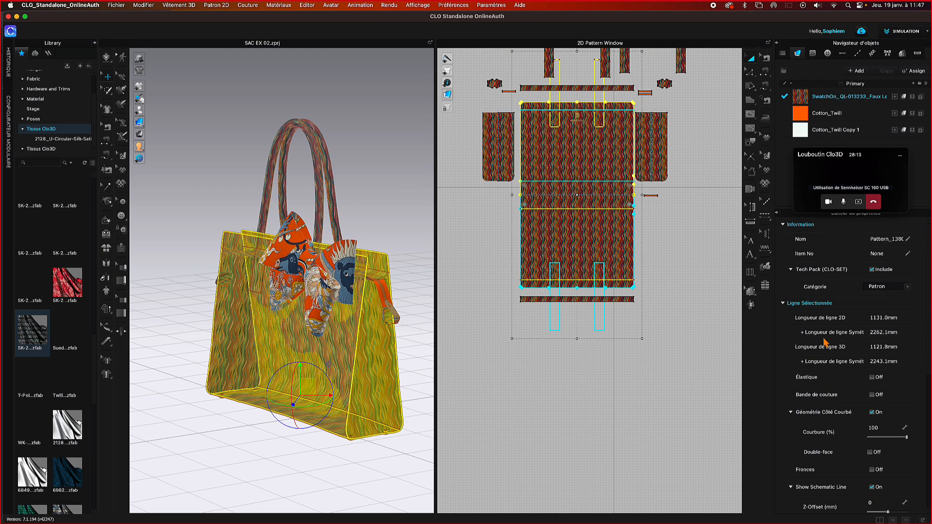
pyautogui.click(809, 99)
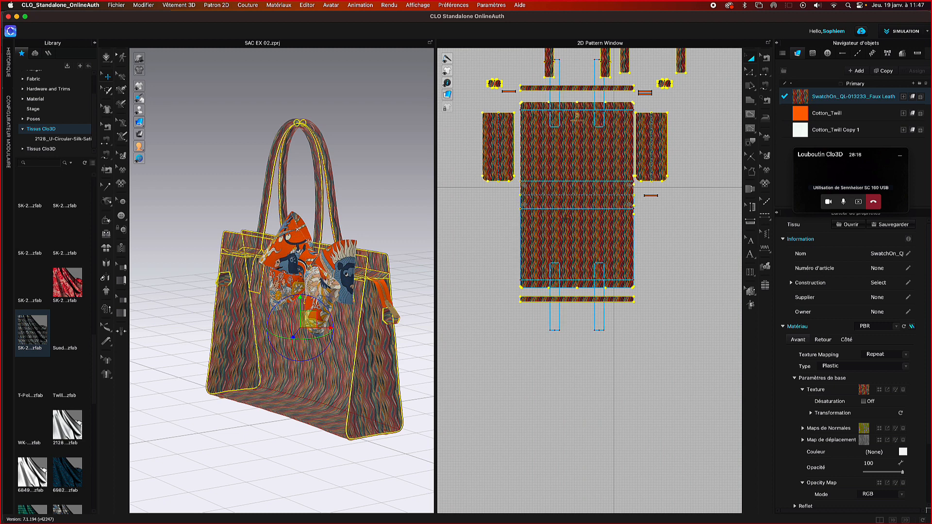
pyautogui.click(596, 242)
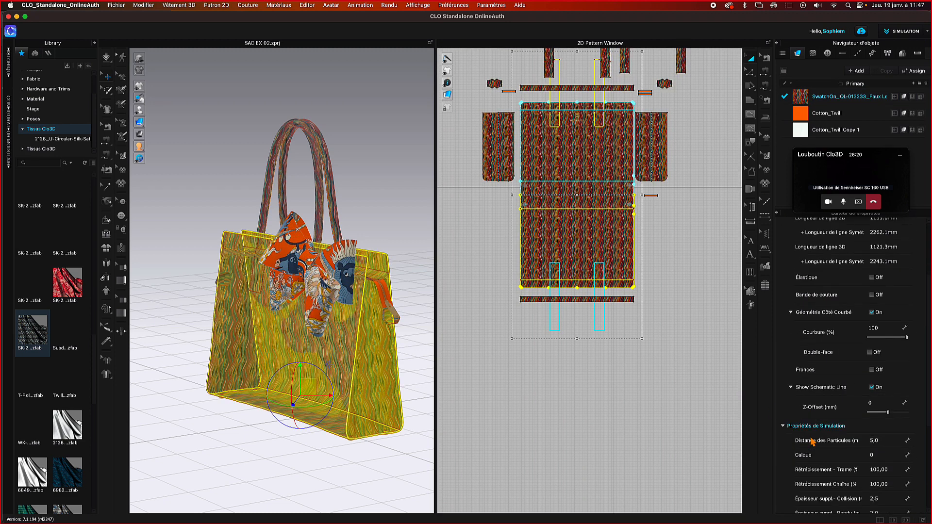
pyautogui.scroll(-5, 812, 441)
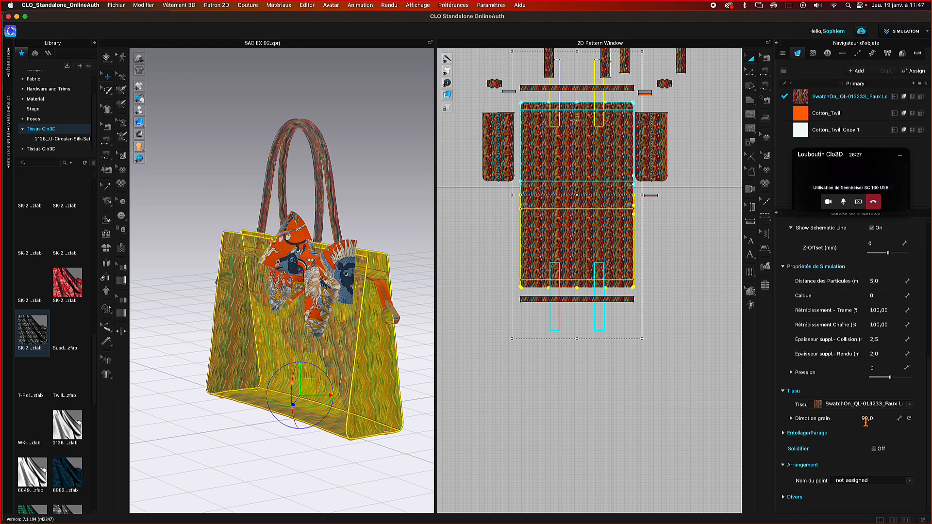
pyautogui.click(783, 433)
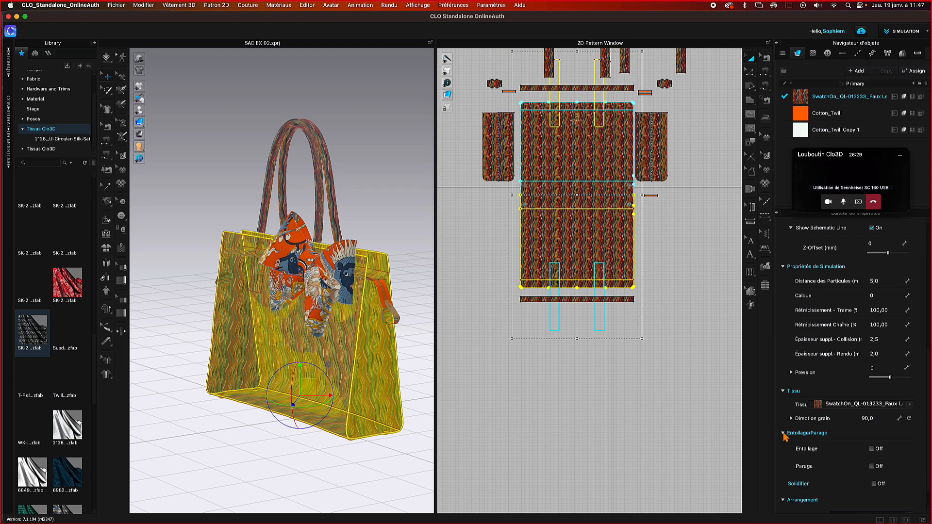
pyautogui.click(871, 449)
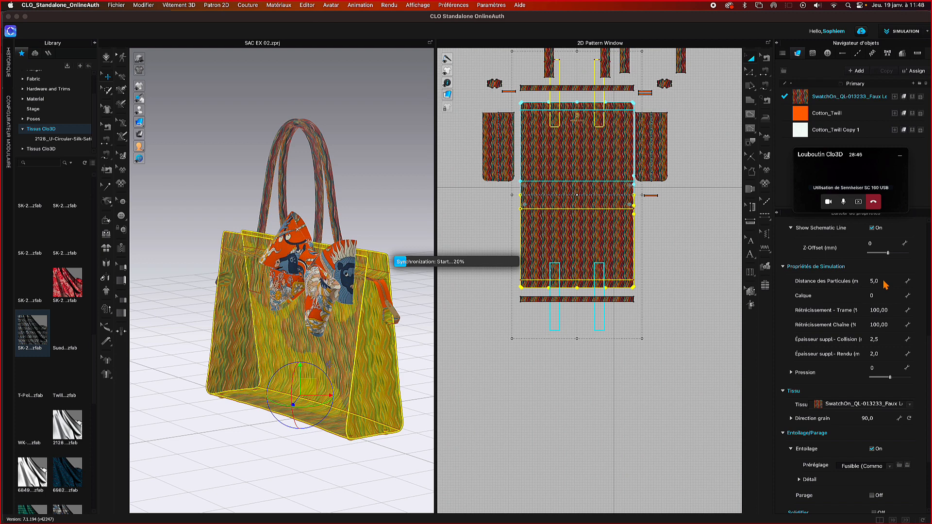
pyautogui.click(412, 232)
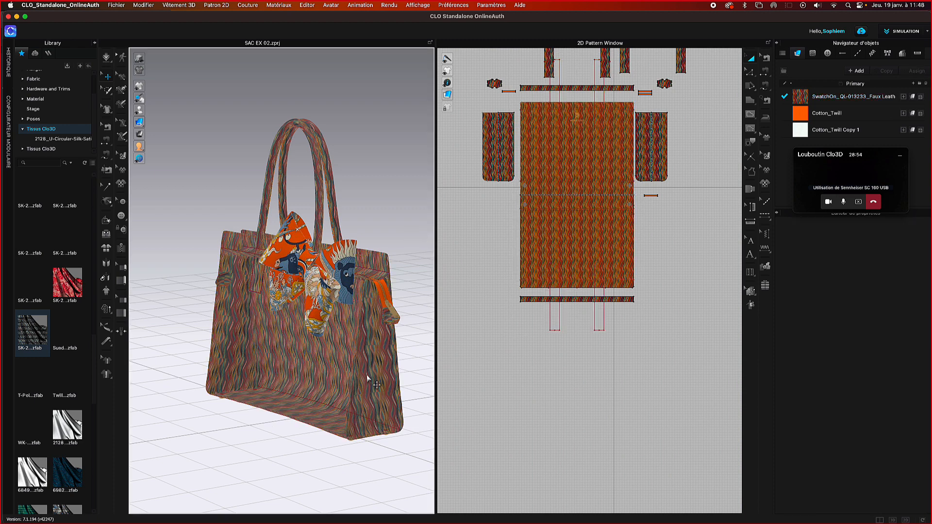
# - Select the bag's main body piece and both side panels together in the 3D view
pyautogui.click(366, 374)
pyautogui.click(409, 256)
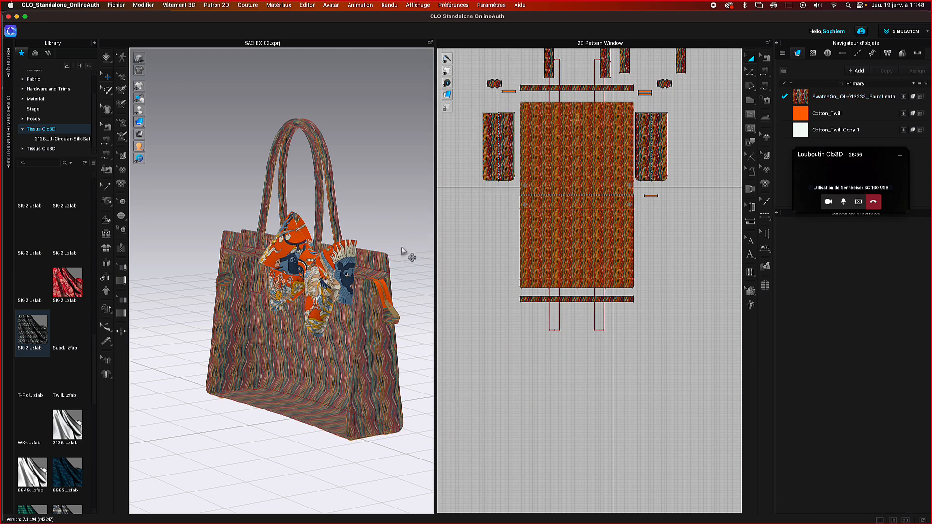
pyautogui.click(379, 391)
pyautogui.keyDown('shift'); pyautogui.click(304, 386); pyautogui.keyUp('shift')
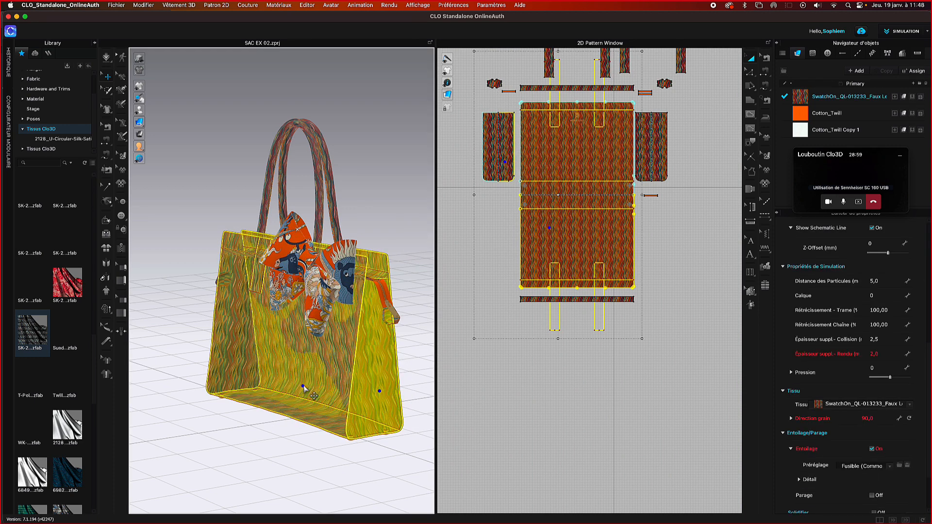
pyautogui.moveTo(323, 453); pyautogui.dragTo(402, 444, button='right')
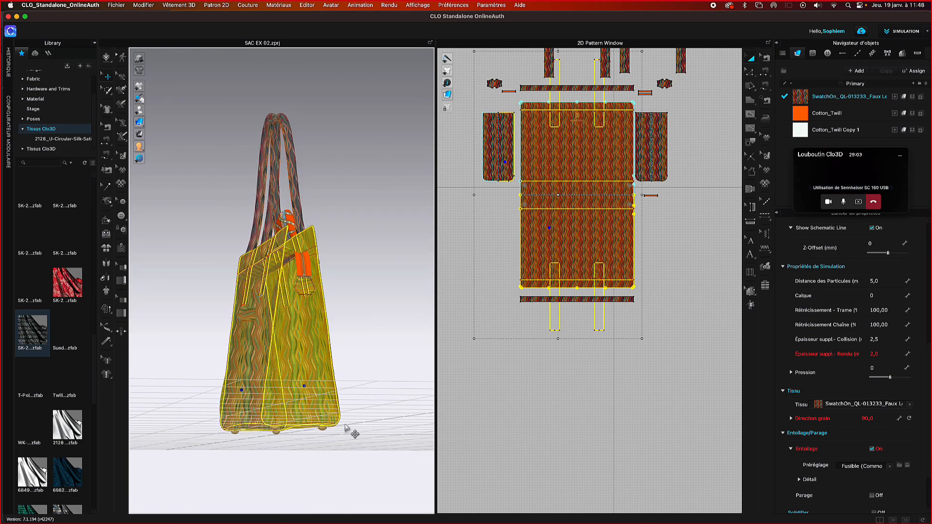
pyautogui.keyDown('shift'); pyautogui.click(309, 337); pyautogui.keyUp('shift')
pyautogui.moveTo(355, 268)
pyautogui.mouseDown(button='right')
pyautogui.moveTo(375, 285)
pyautogui.moveTo(368, 278)
pyautogui.mouseUp(button='right')
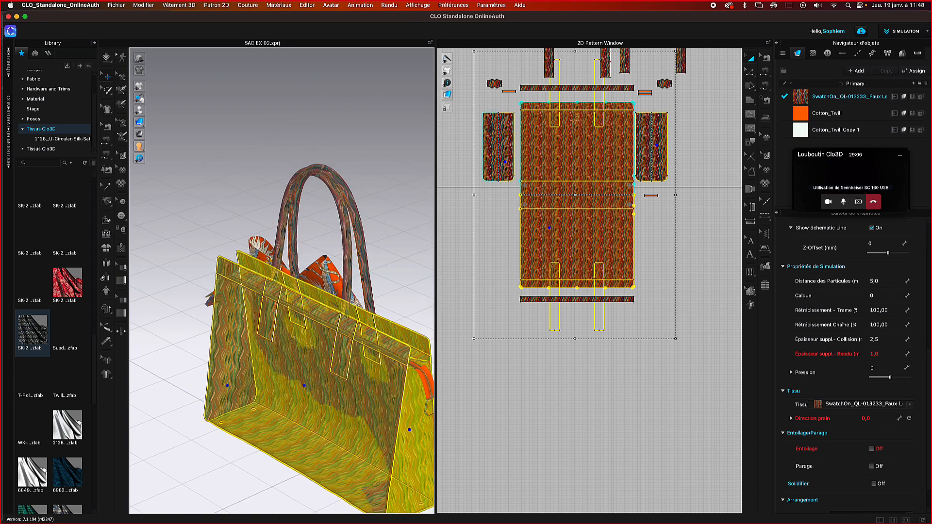
# - Check the simulation, fabric and fusing properties of each side panel in the 2D pattern
pyautogui.click(497, 133)
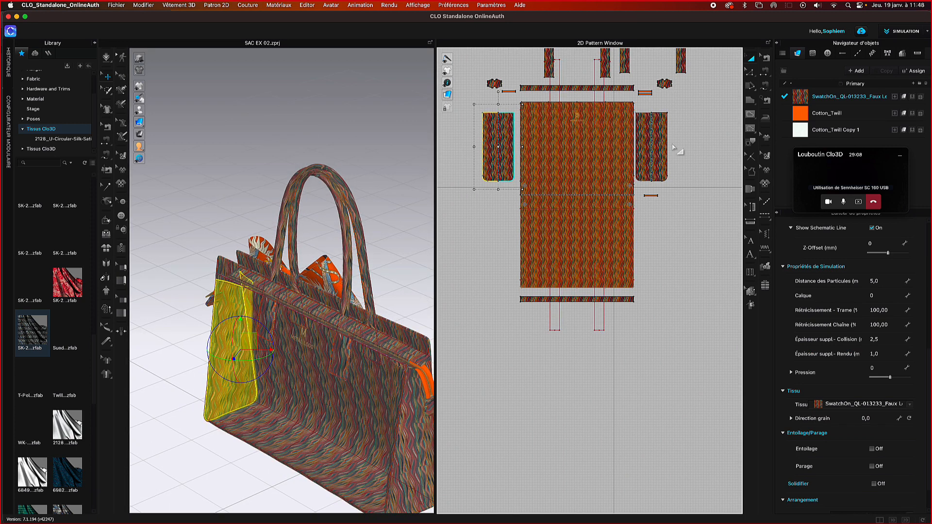
pyautogui.click(651, 146)
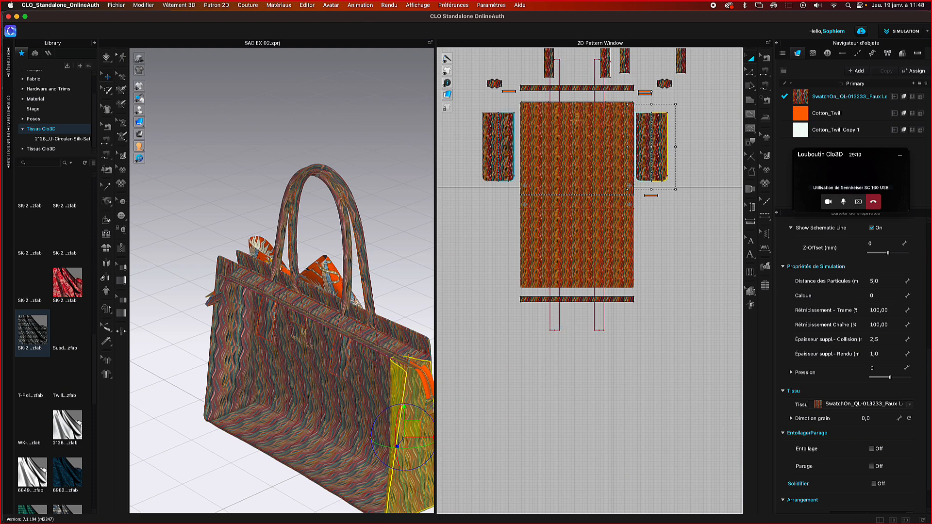
pyautogui.click(507, 145)
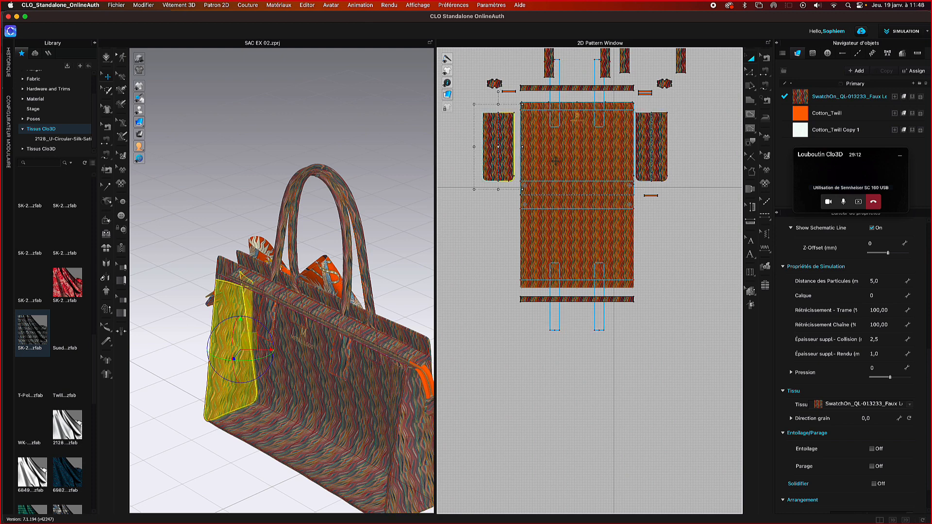
# - Select the main body piece and both side panels in the 2D pattern and examine their shared simulation, fabric and fusing properties
pyautogui.click(556, 160)
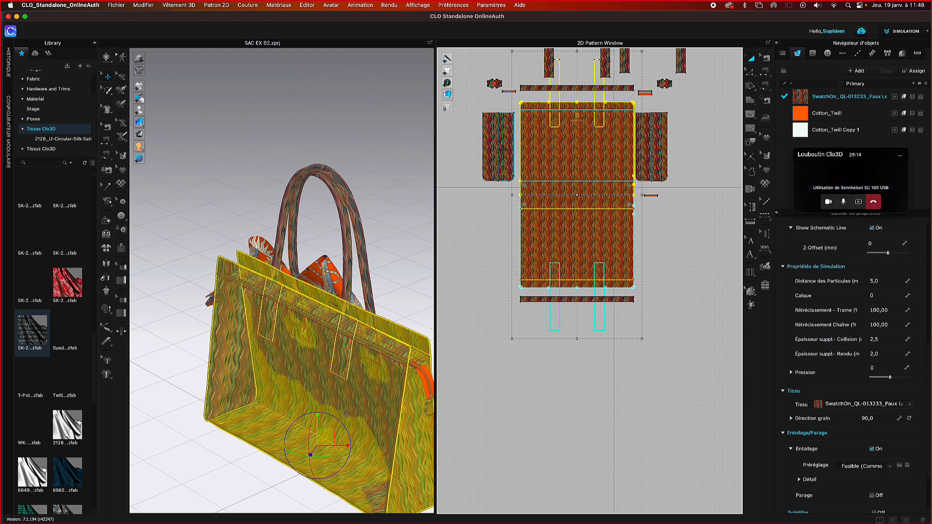
pyautogui.keyDown('shift'); pyautogui.click(498, 146); pyautogui.keyUp('shift')
pyautogui.keyDown('shift'); pyautogui.click(652, 146); pyautogui.keyUp('shift')
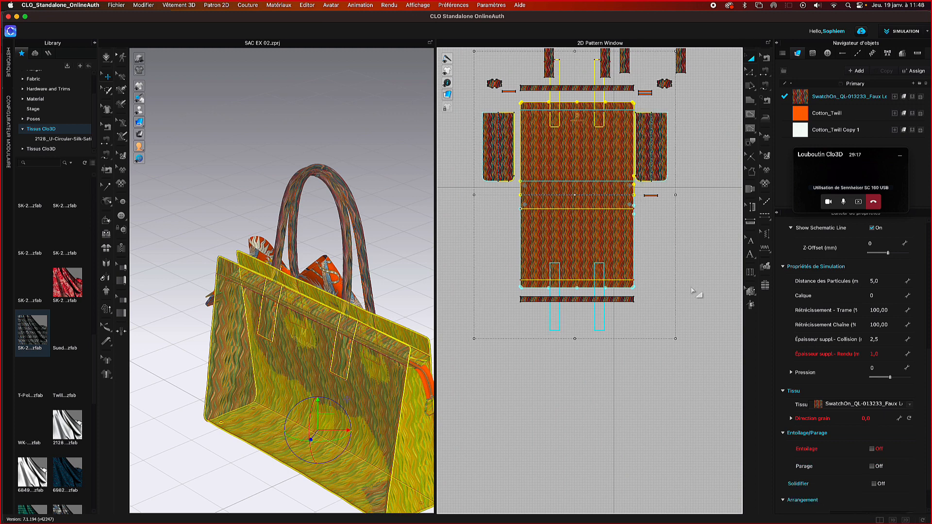
pyautogui.scroll(-2, 850, 432)
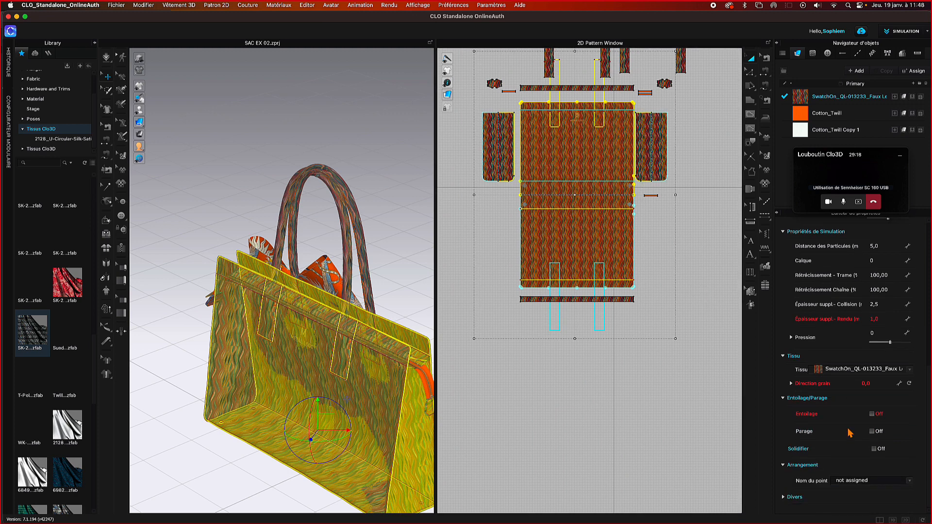
pyautogui.scroll(3, 849, 432)
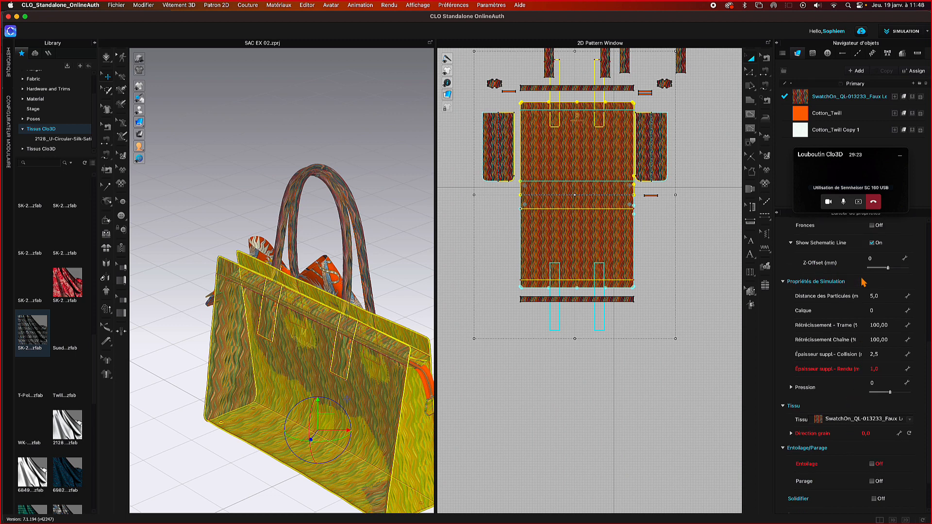
pyautogui.scroll(3, 862, 284)
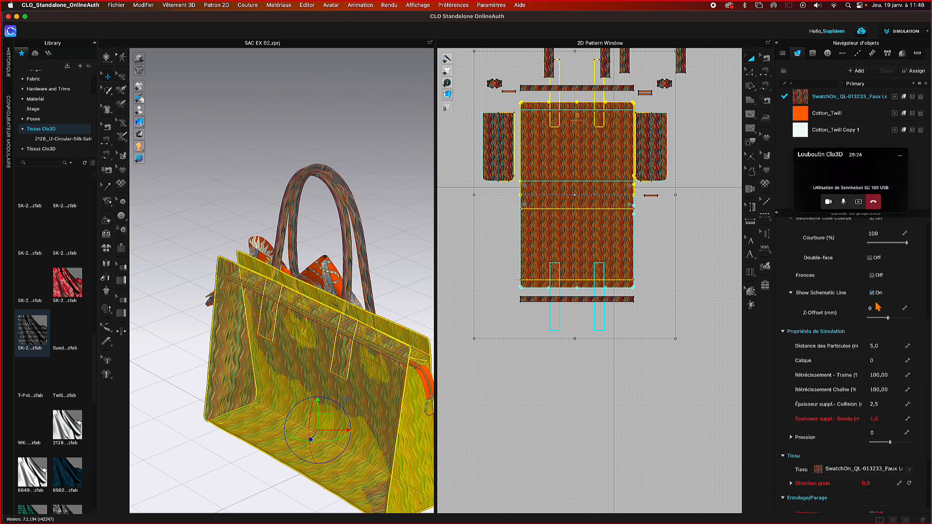
# - Switch Show Schematic Line off and back on for the selected pieces, and review their selected line properties
pyautogui.click(872, 293)
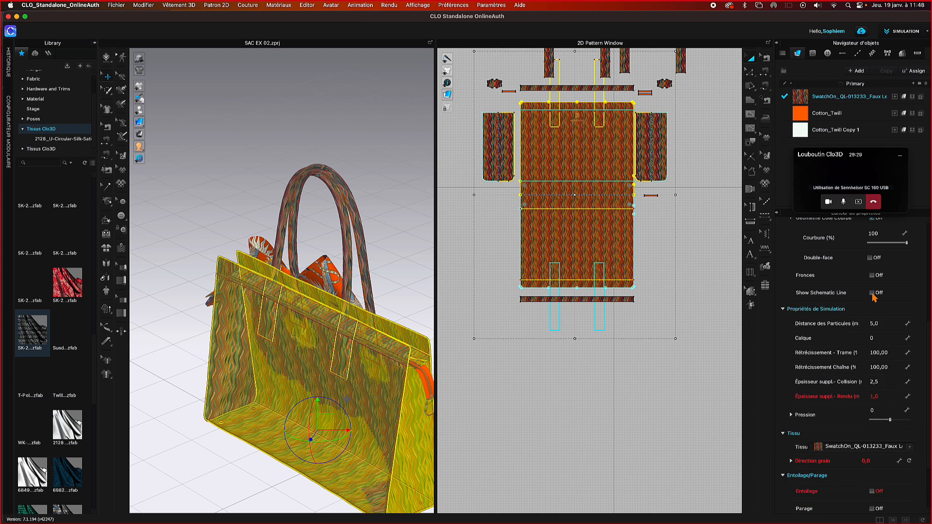
pyautogui.click(871, 293)
pyautogui.scroll(3, 866, 298)
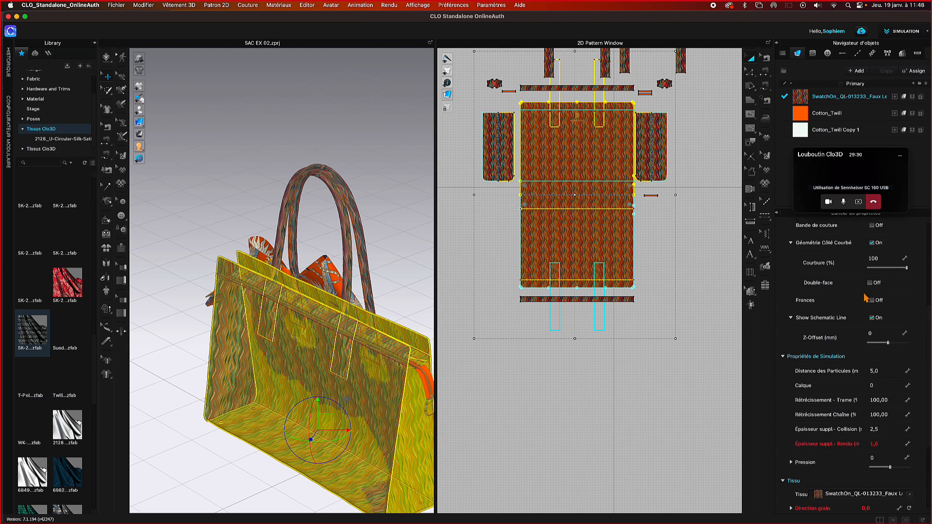
pyautogui.scroll(1, 866, 297)
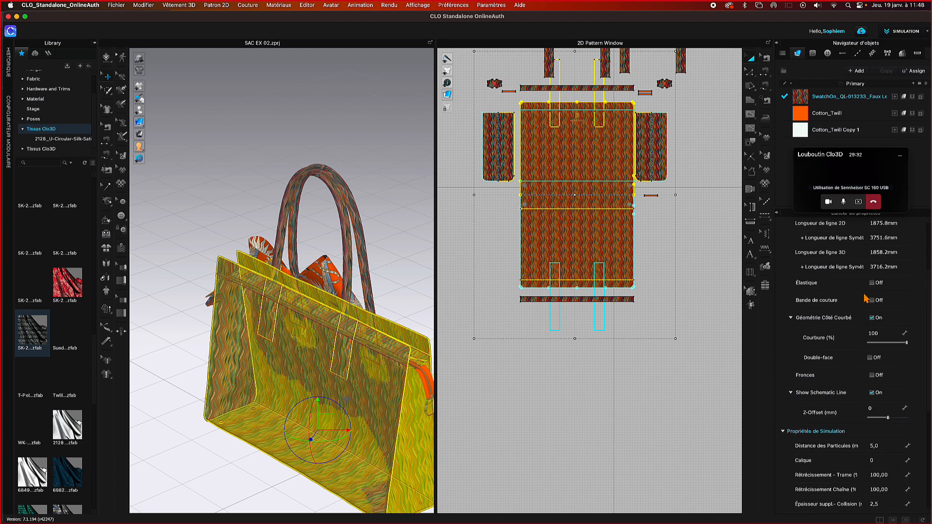
pyautogui.scroll(4, 865, 298)
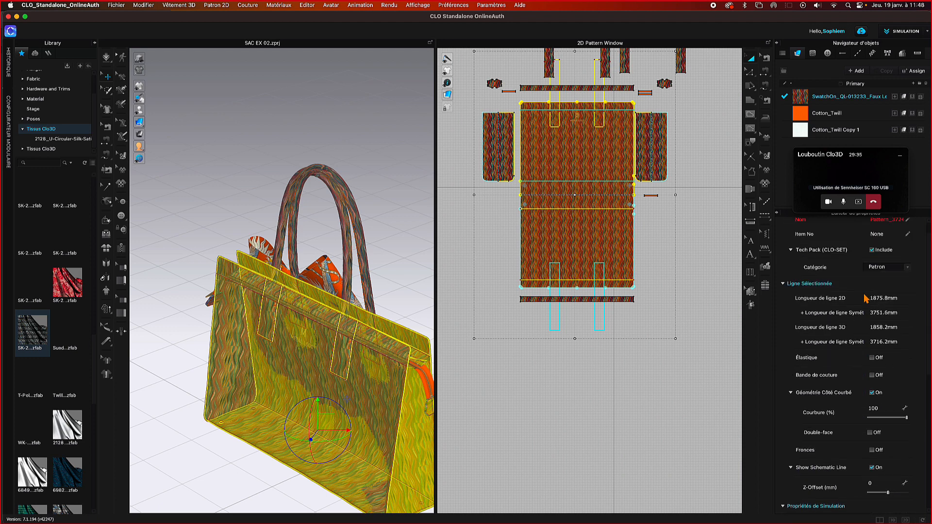
pyautogui.click(602, 413)
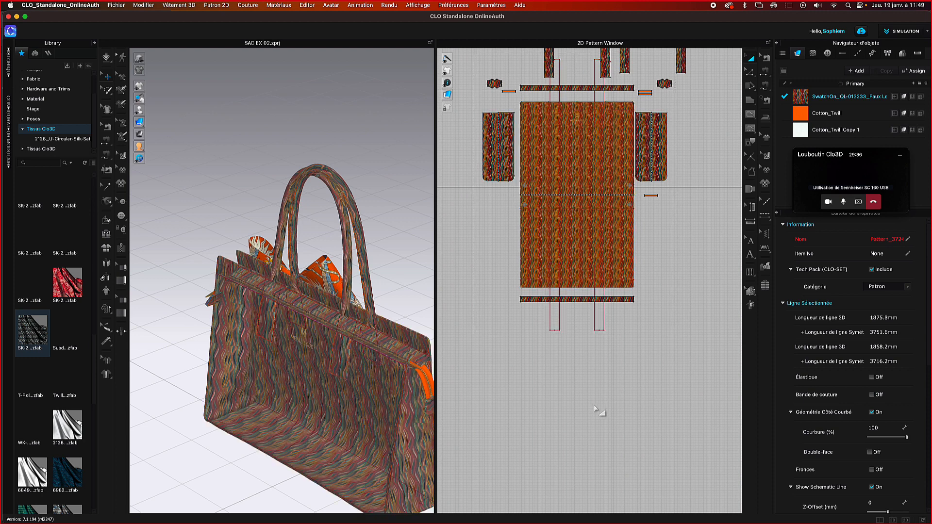
# - Set the front material type of the SwatchOn faux leather fabric to Leather
pyautogui.click(801, 100)
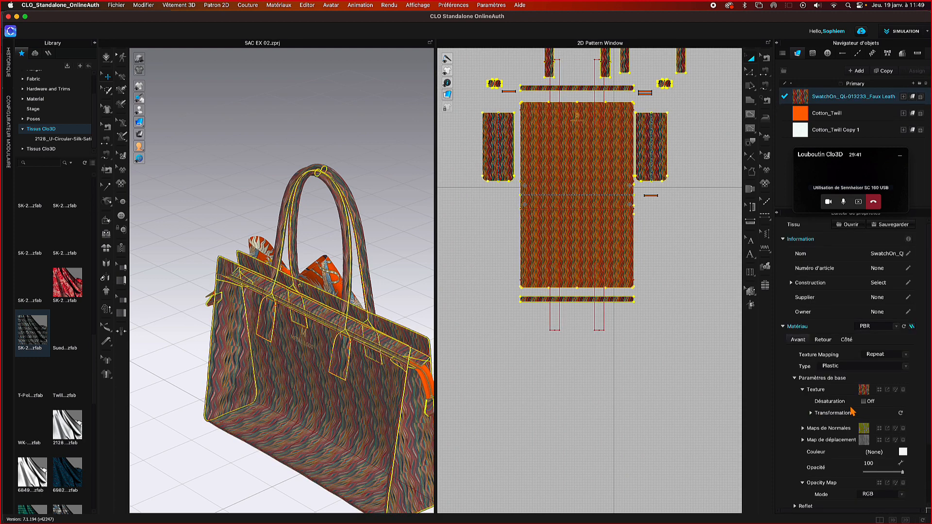
pyautogui.click(837, 371)
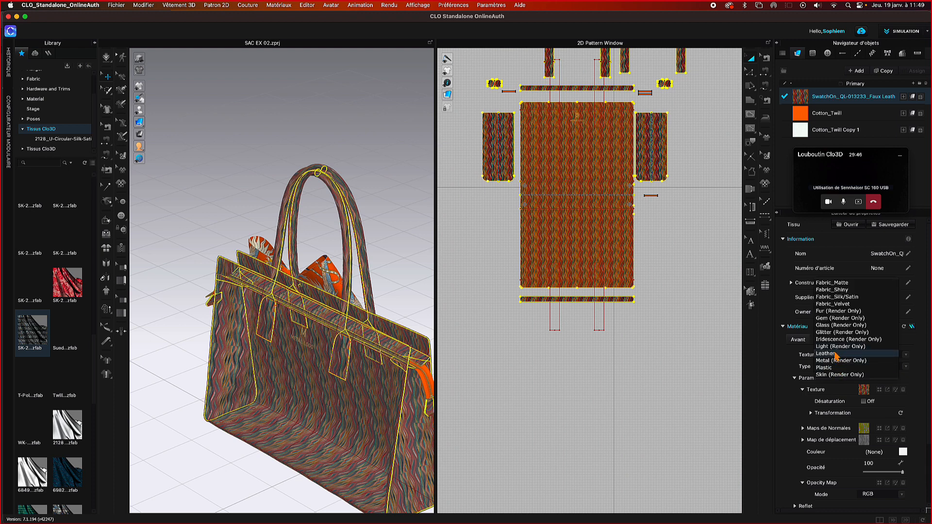
pyautogui.click(836, 354)
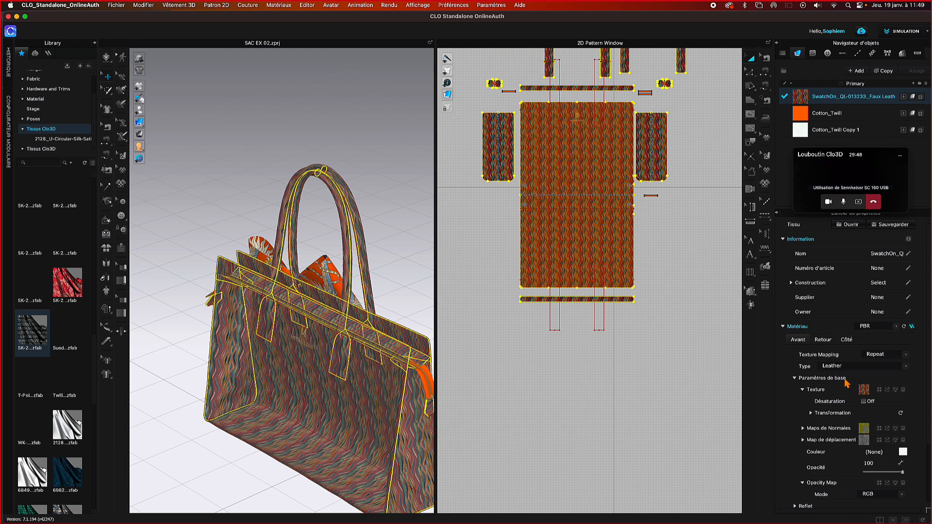
pyautogui.click(845, 367)
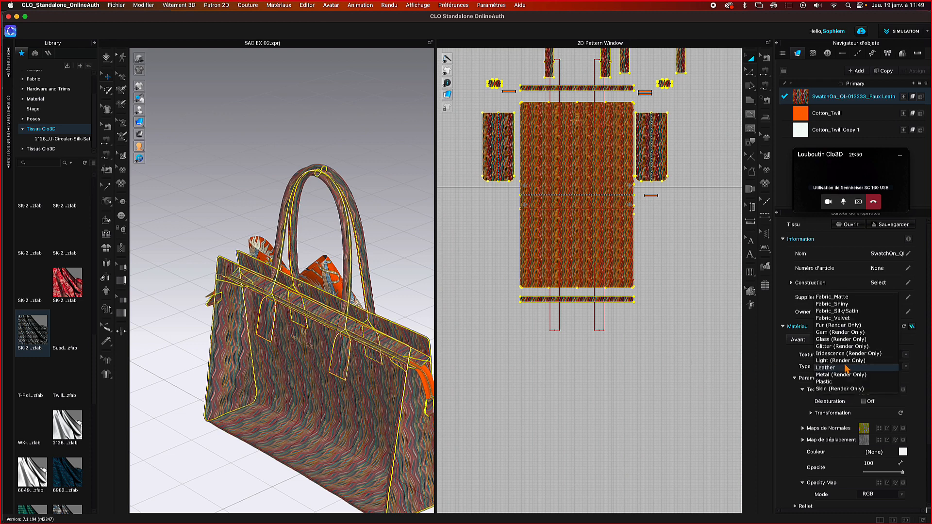
pyautogui.click(846, 368)
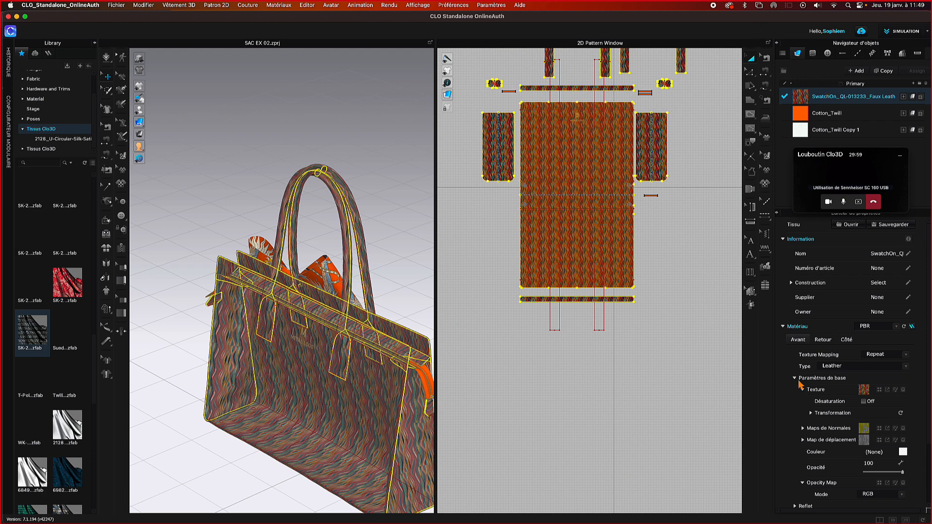
# - Set the faux leather's physical property preset to Trim_Fusible_Rigid
pyautogui.scroll(-3, 824, 396)
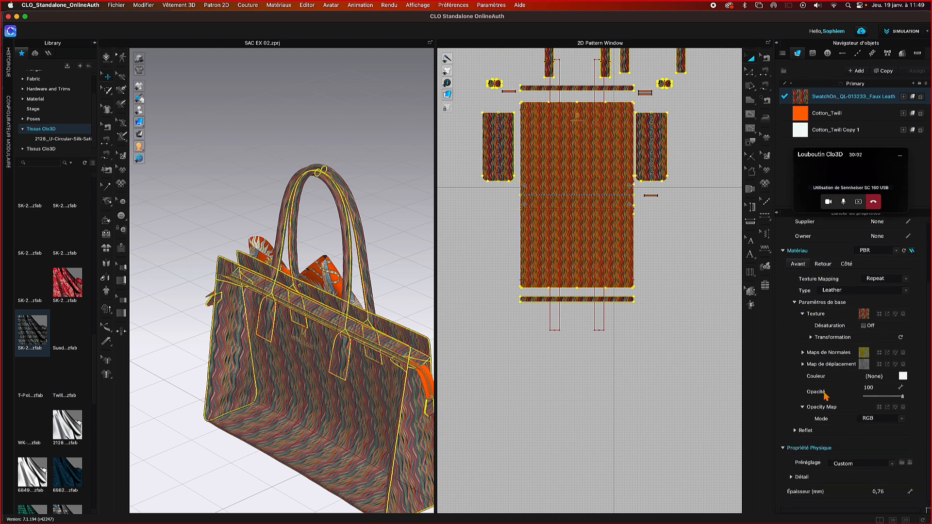
pyautogui.click(849, 465)
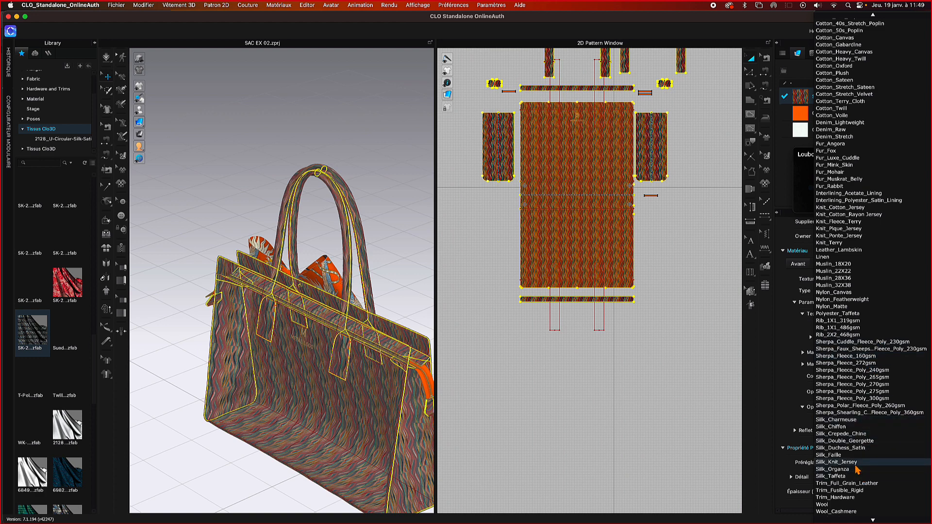
pyautogui.click(863, 491)
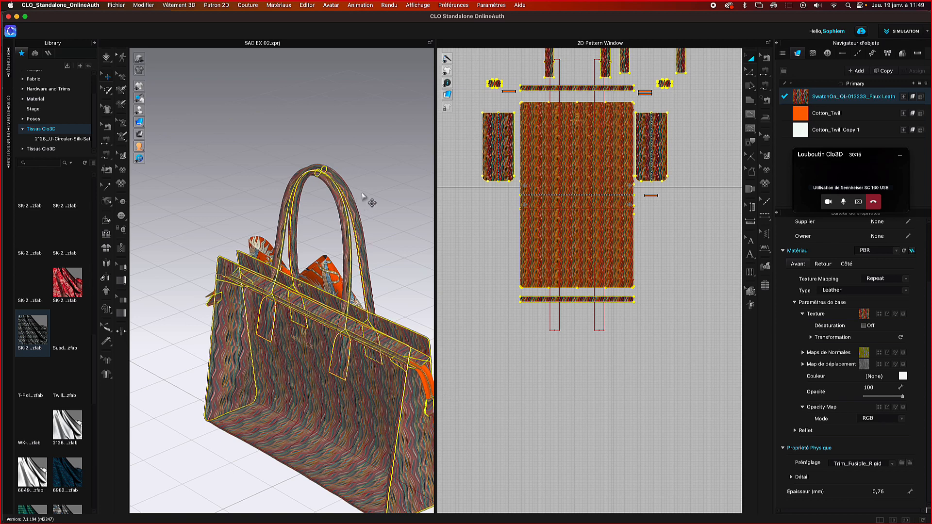
# - Clear the fabric selection, run the simulation on the bag briefly, and stop it
pyautogui.click(377, 198)
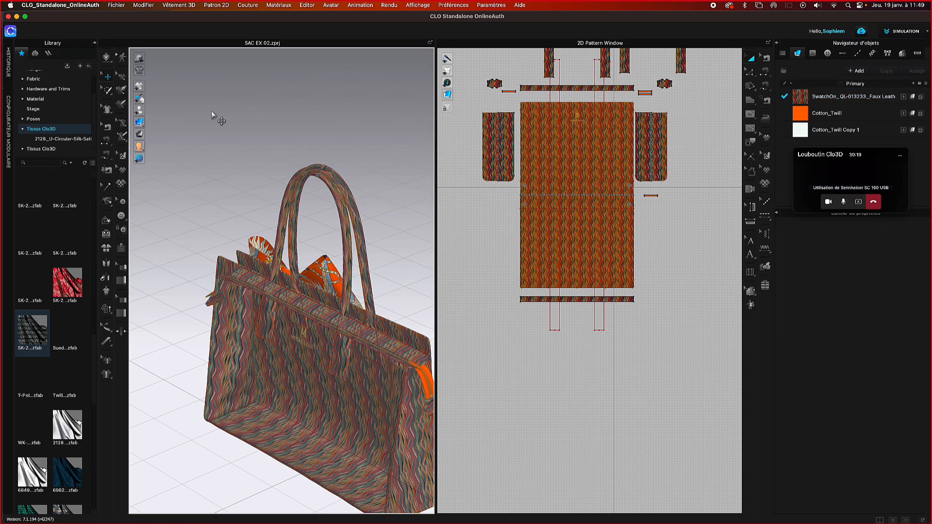
pyautogui.click(106, 57)
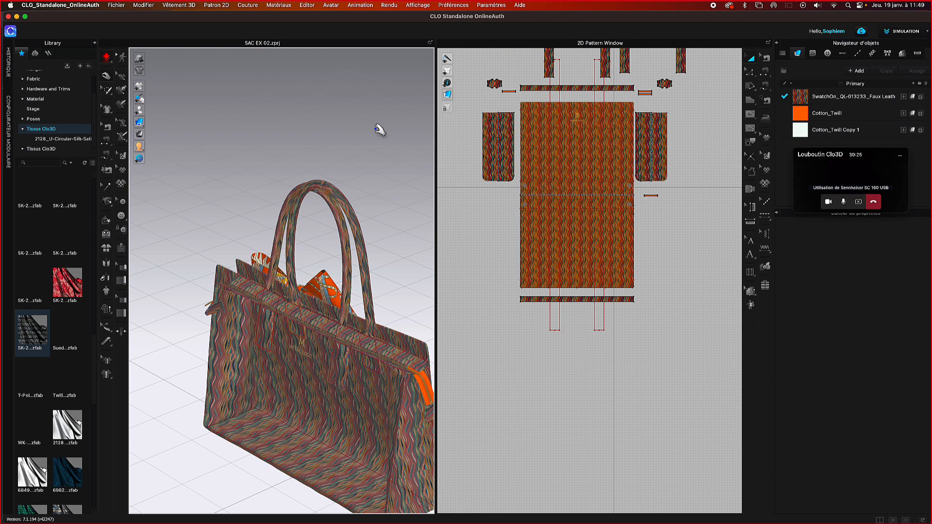
pyautogui.press('space')
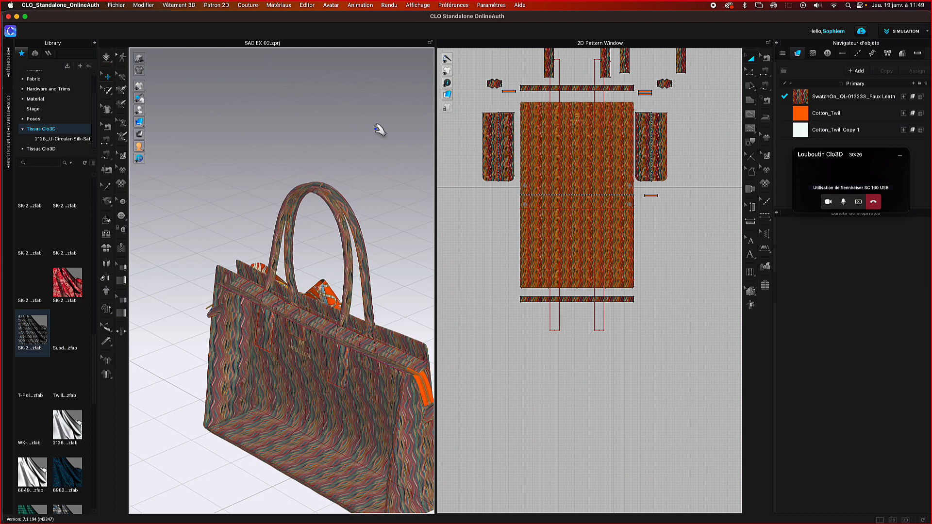
# - Set the simulation quality preset to Essayage (tissu précis)
pyautogui.click(107, 59)
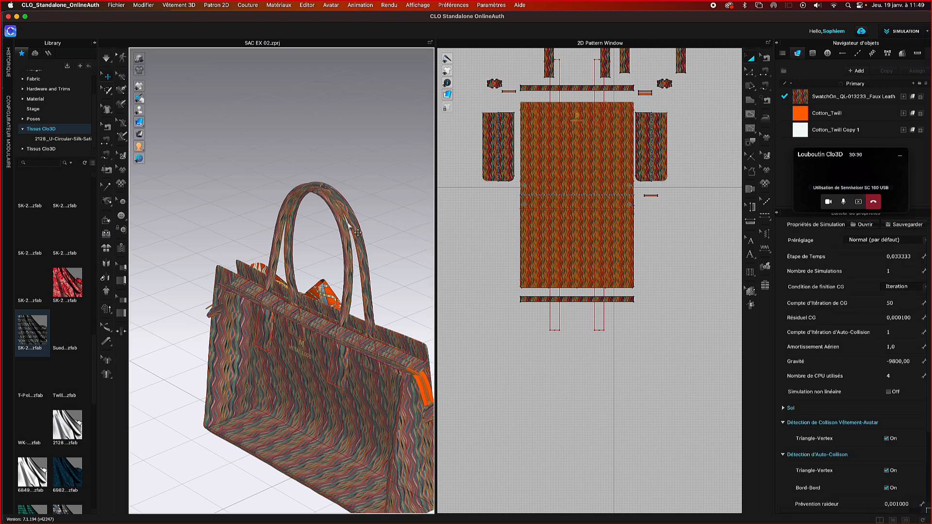
pyautogui.moveTo(349, 225); pyautogui.dragTo(355, 243, button='right')
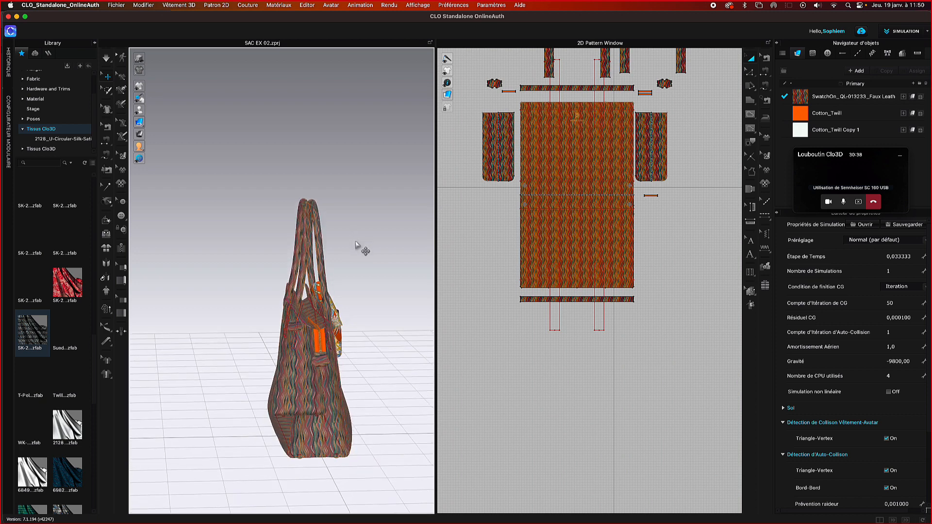
pyautogui.click(107, 59)
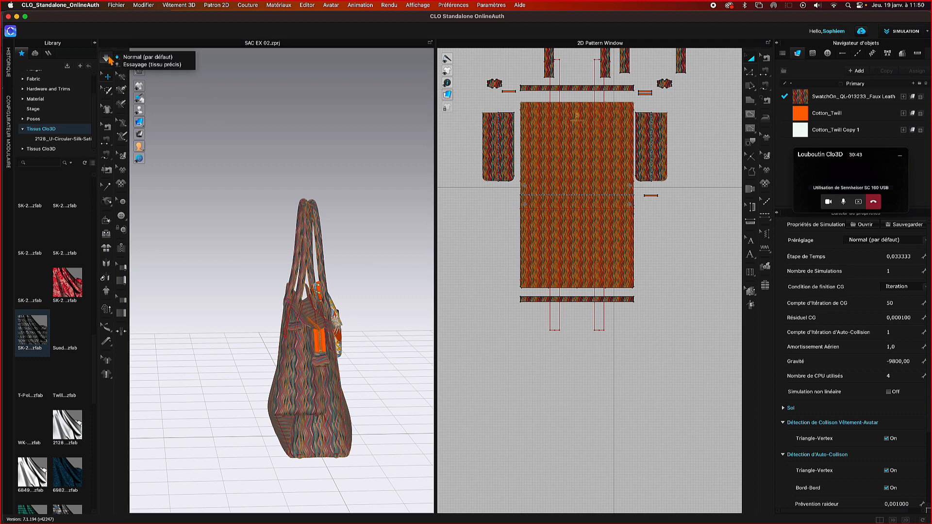
pyautogui.click(152, 65)
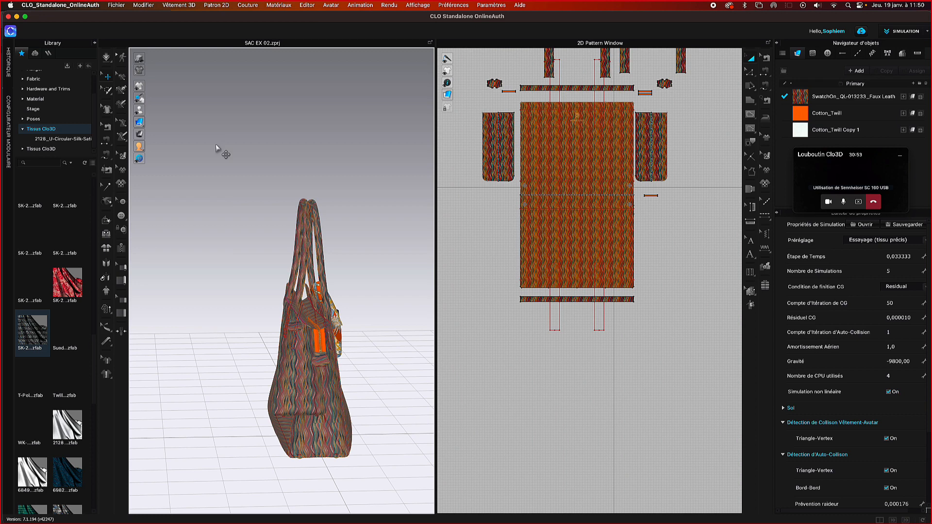
# - Run the precise fitting simulation on the bag briefly and stop it
pyautogui.press('space')
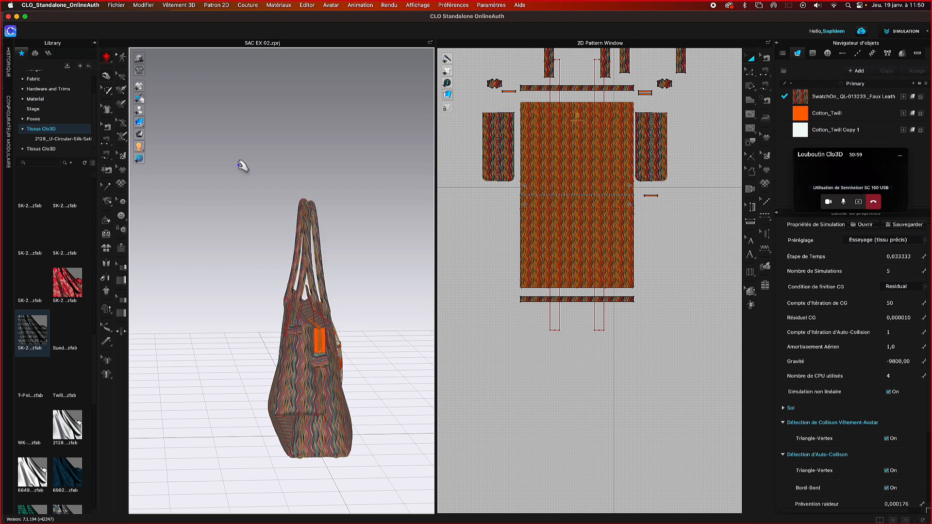
pyautogui.moveTo(235, 167); pyautogui.dragTo(233, 167, button='right')
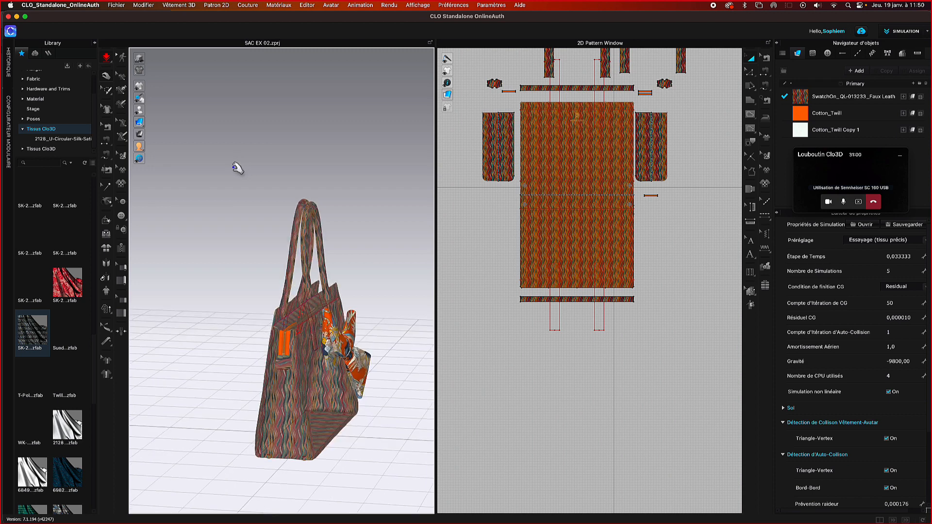
pyautogui.press('space')
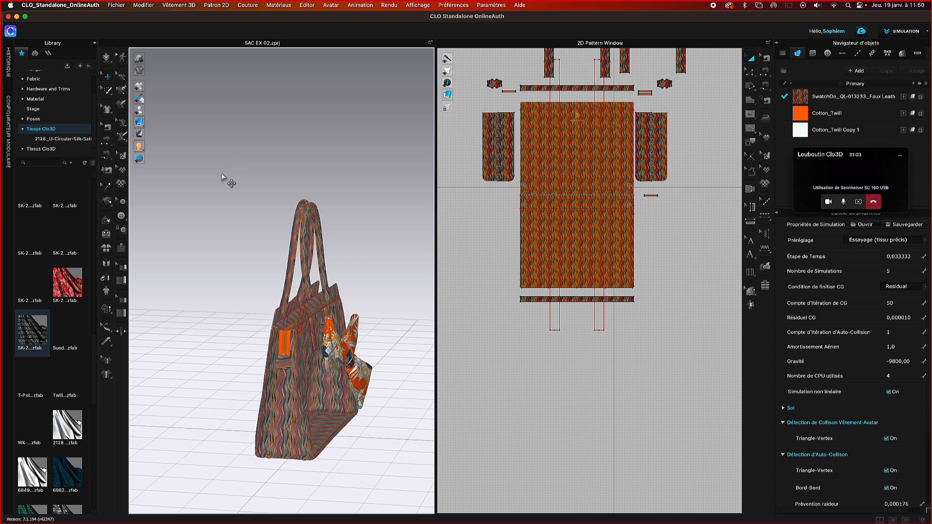
# - Select all five bow pattern pieces and raise the bow to the bag's upper front edge beside the handle
pyautogui.moveTo(393, 352); pyautogui.dragTo(362, 352, button='right')
pyautogui.click(379, 378)
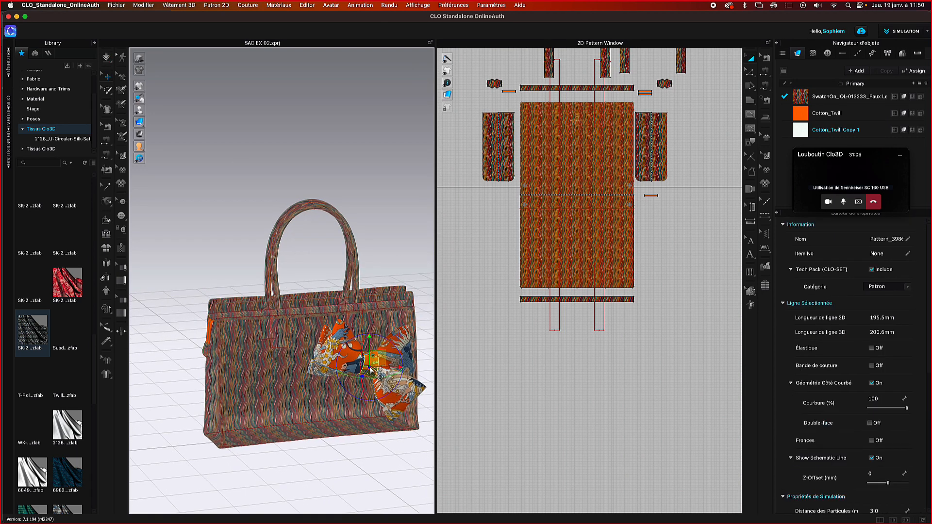
pyautogui.scroll(-4, 486, 267)
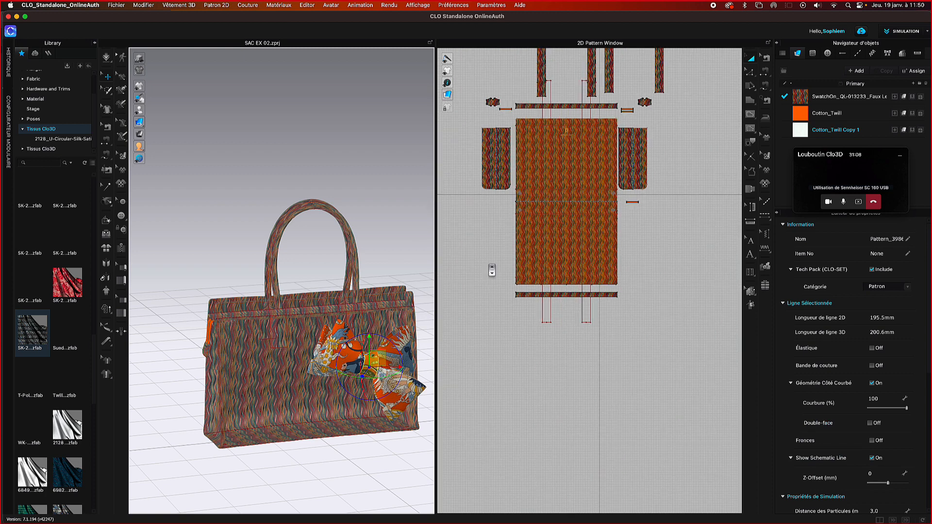
pyautogui.moveTo(520, 371); pyautogui.dragTo(655, 427, button='right')
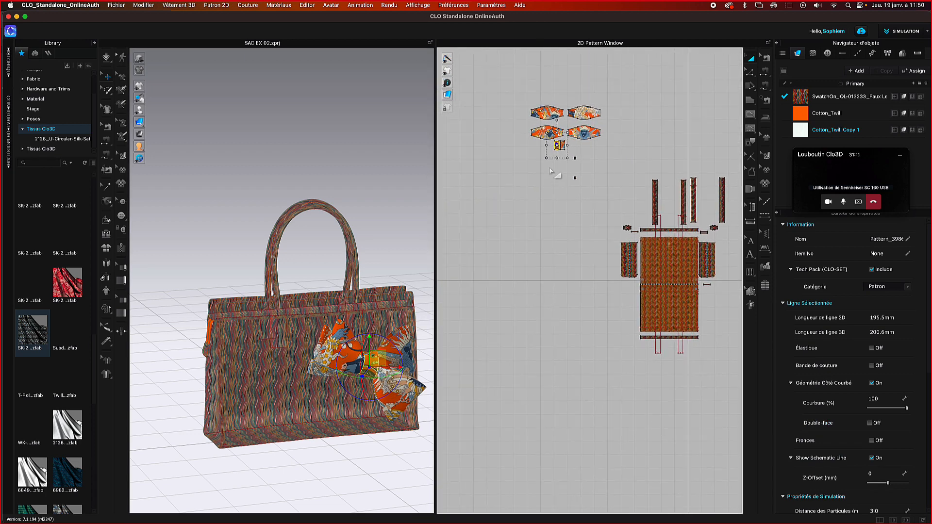
pyautogui.moveTo(516, 88); pyautogui.dragTo(611, 209)
pyautogui.moveTo(368, 362); pyautogui.dragTo(362, 305)
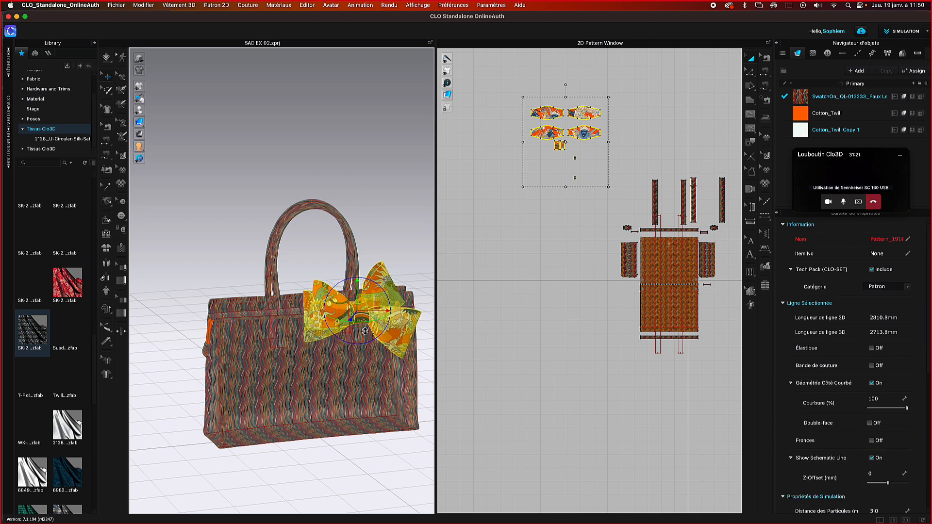
# - Convert the selected bow pieces to a trim and clear the selection
pyautogui.rightClick(363, 306)
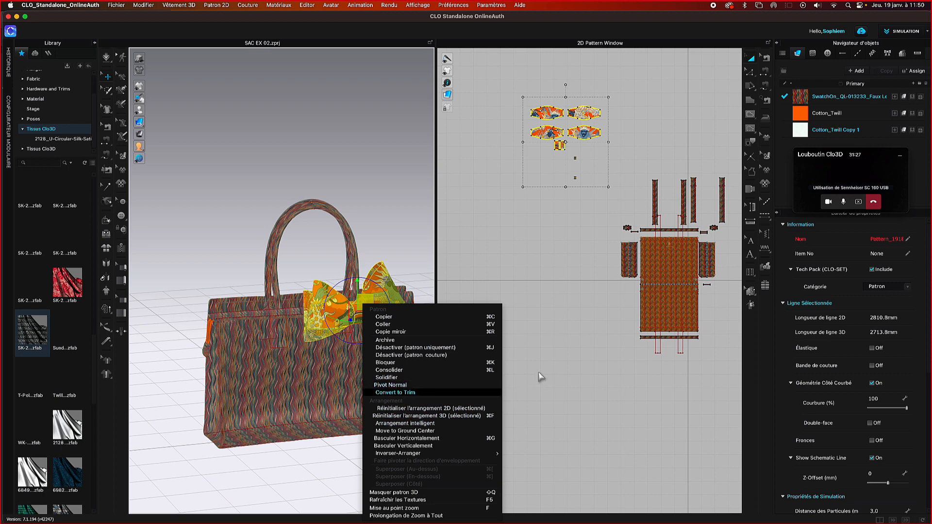
pyautogui.press('Return')
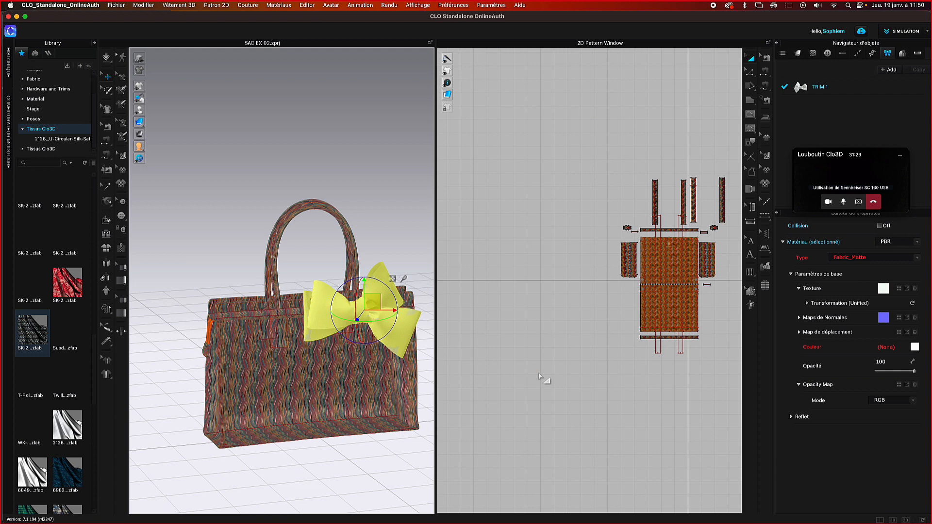
pyautogui.click(393, 202)
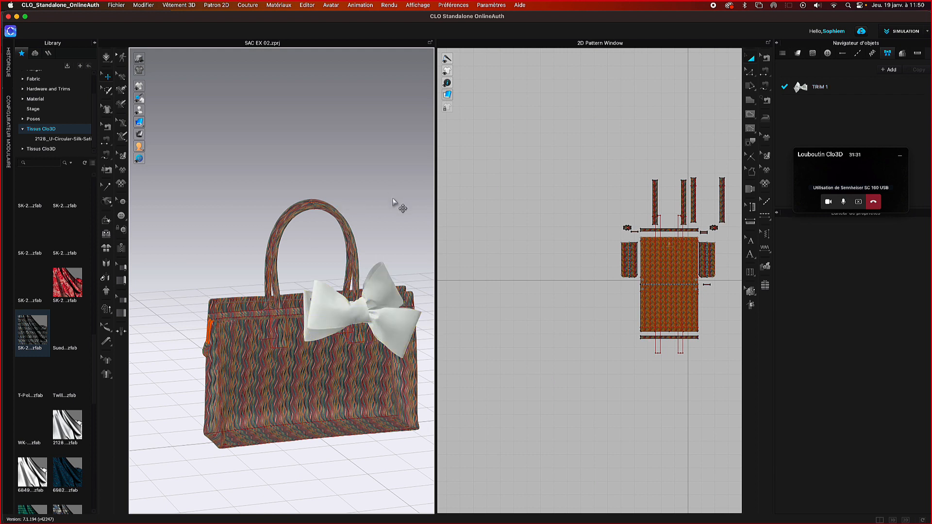
pyautogui.click(362, 311)
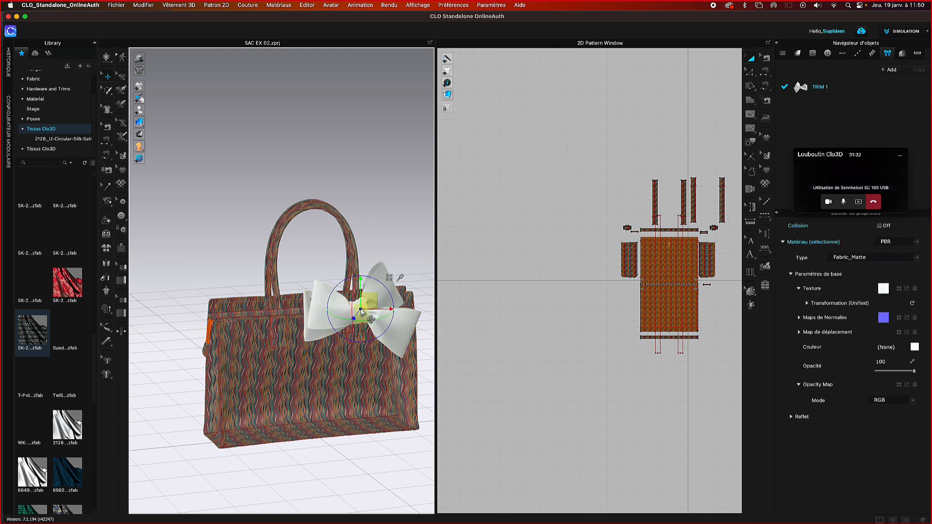
pyautogui.click(557, 308)
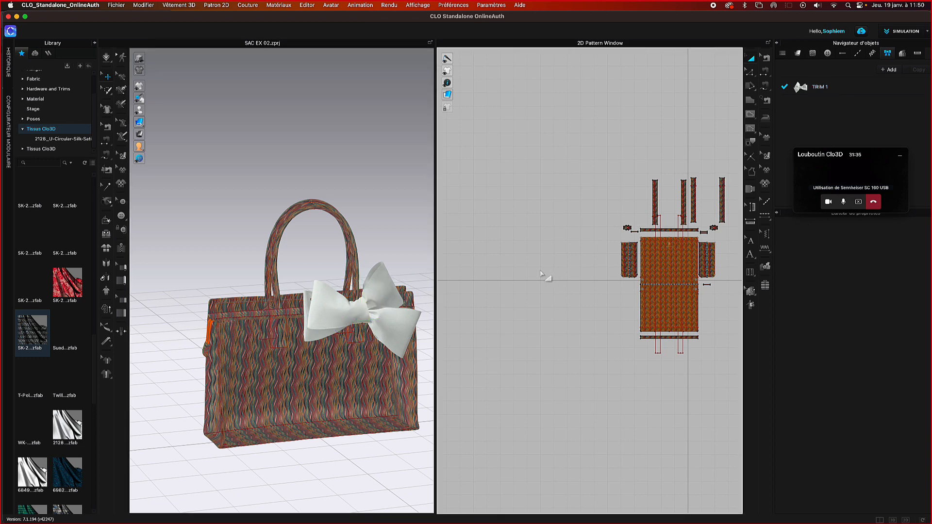
# - Set the material type of the bow trim to Leather
pyautogui.click(802, 88)
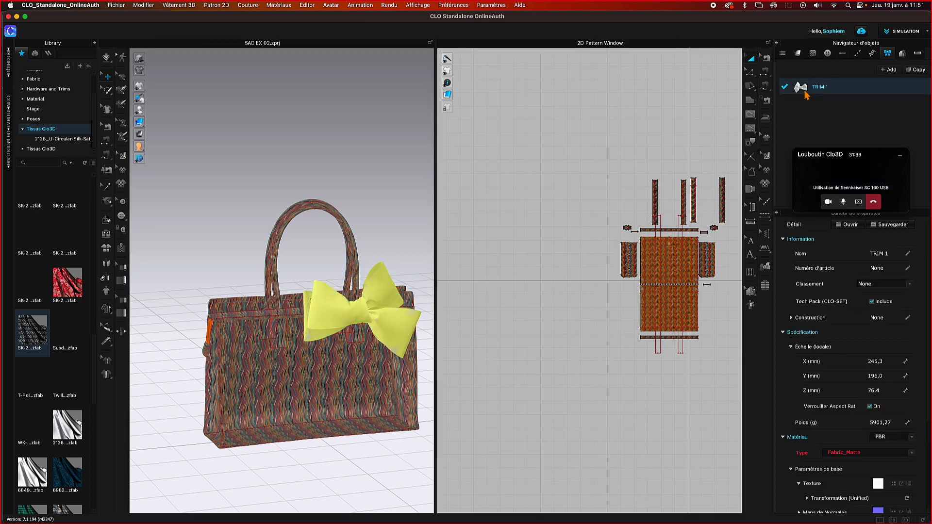
pyautogui.click(838, 456)
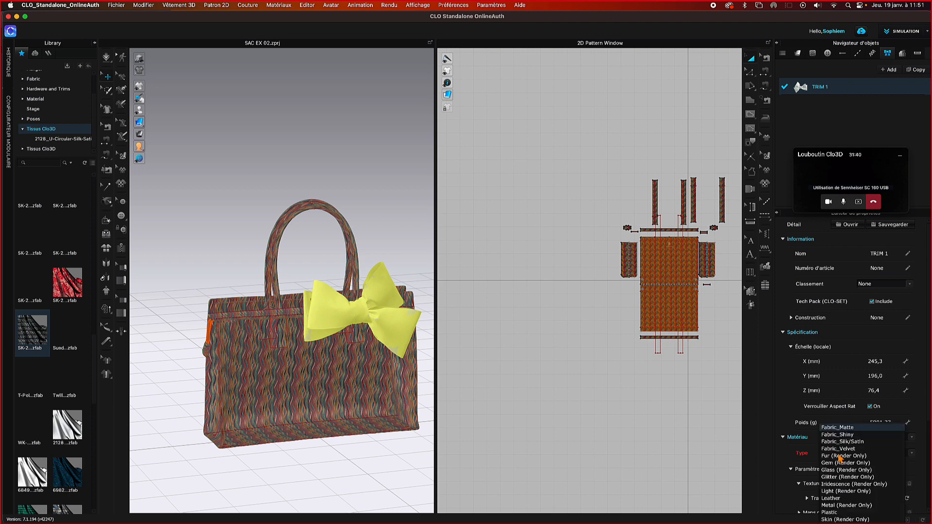
pyautogui.click(837, 503)
pyautogui.scroll(-5, 856, 432)
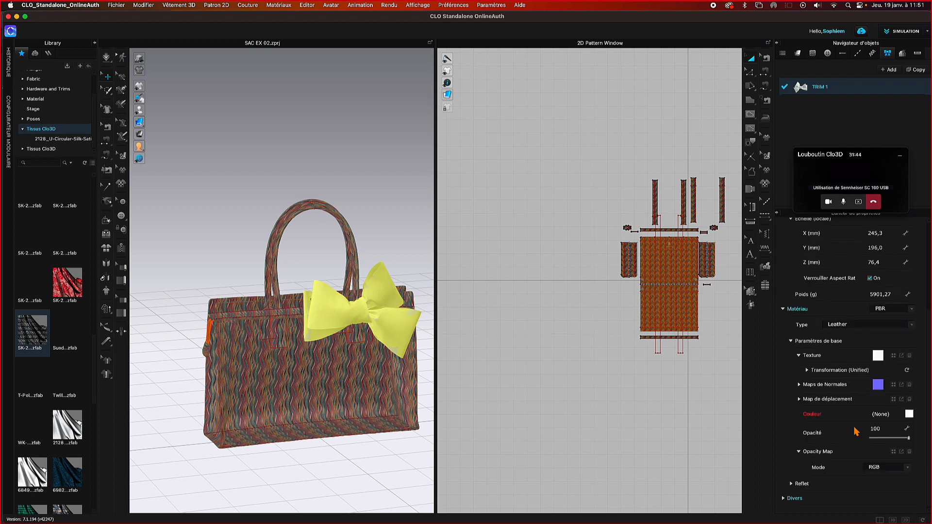
pyautogui.scroll(5, 856, 432)
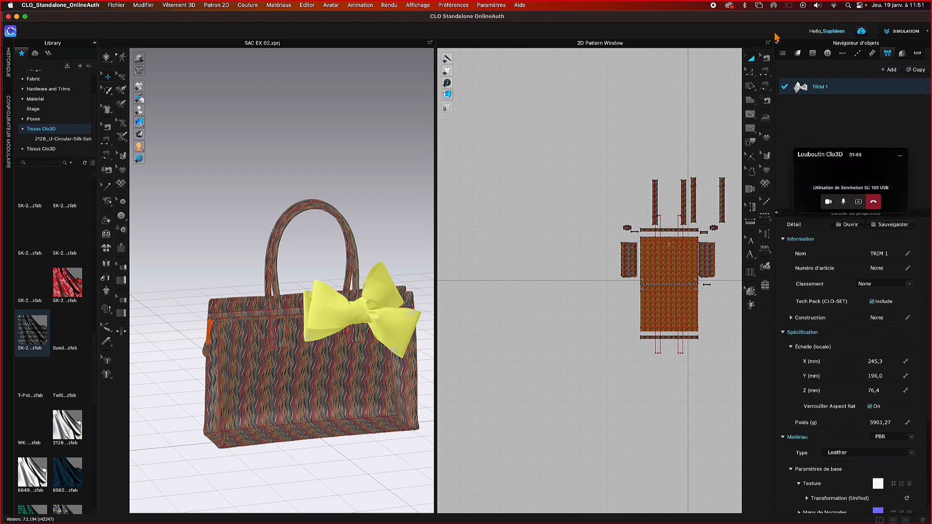
# - Try to apply the orange patterned Screenshot image as a texture on the bow's lower right loop
pyautogui.click(798, 54)
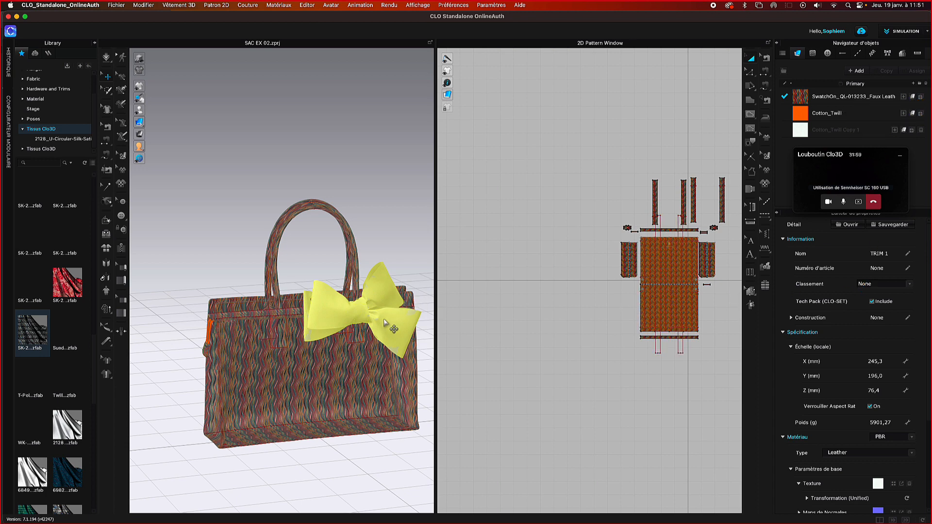
pyautogui.click(392, 339)
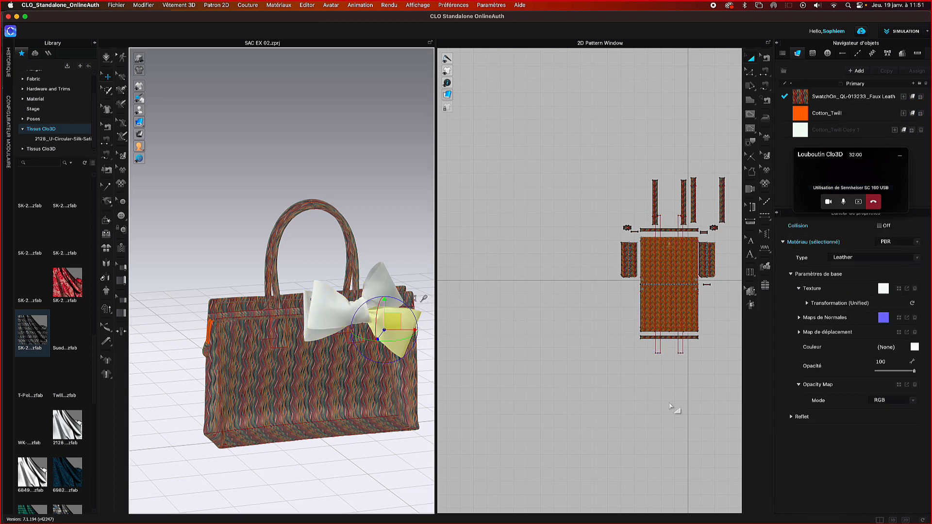
pyautogui.click(883, 437)
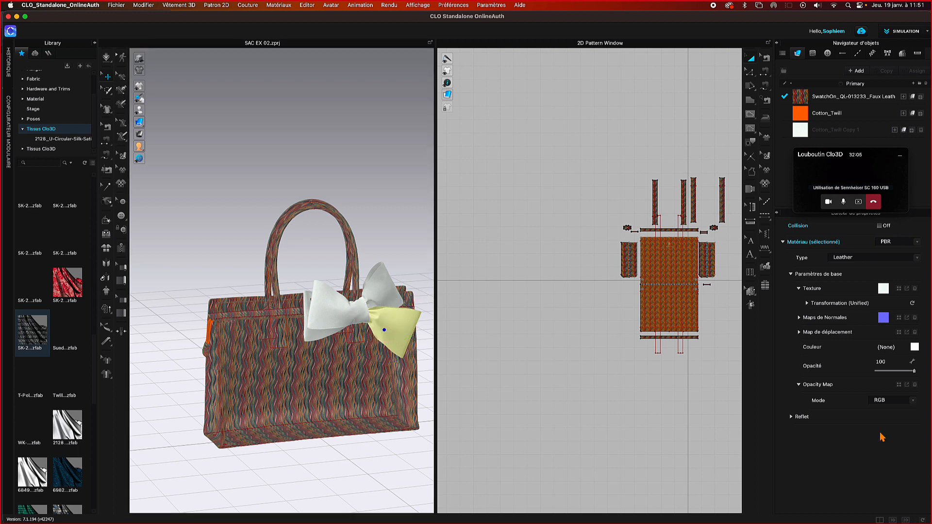
pyautogui.click(883, 290)
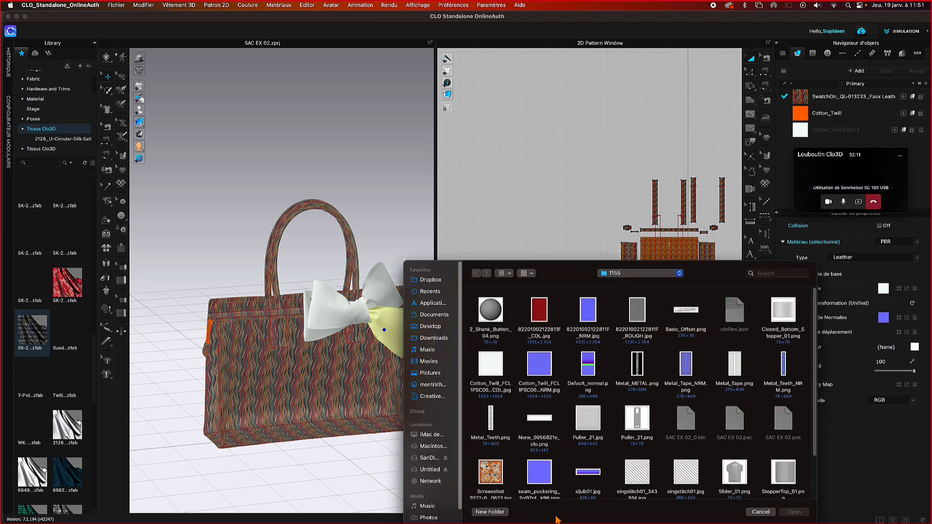
pyautogui.click(491, 479)
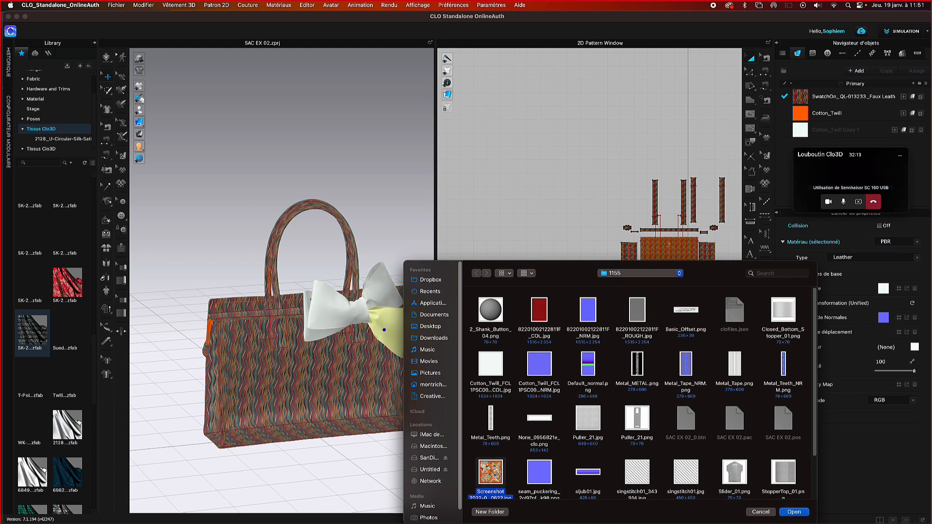
pyautogui.click(794, 512)
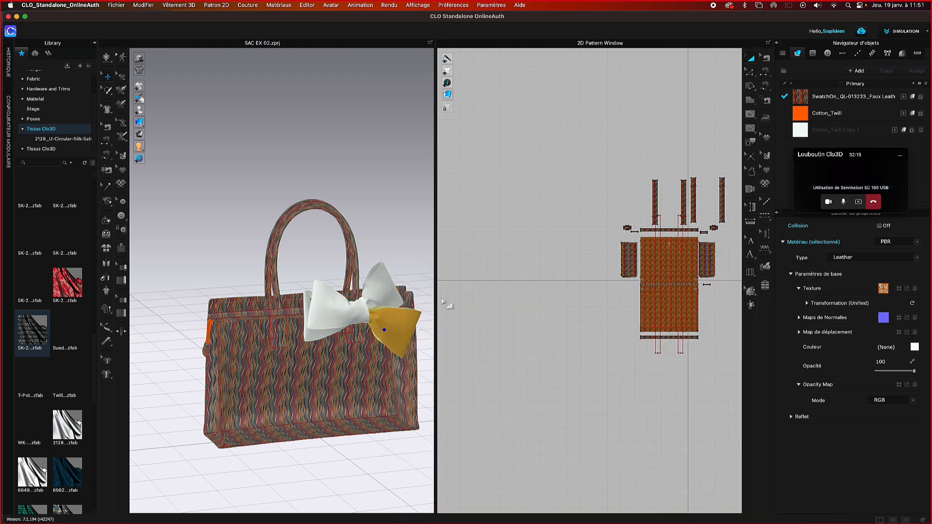
pyautogui.click(400, 335)
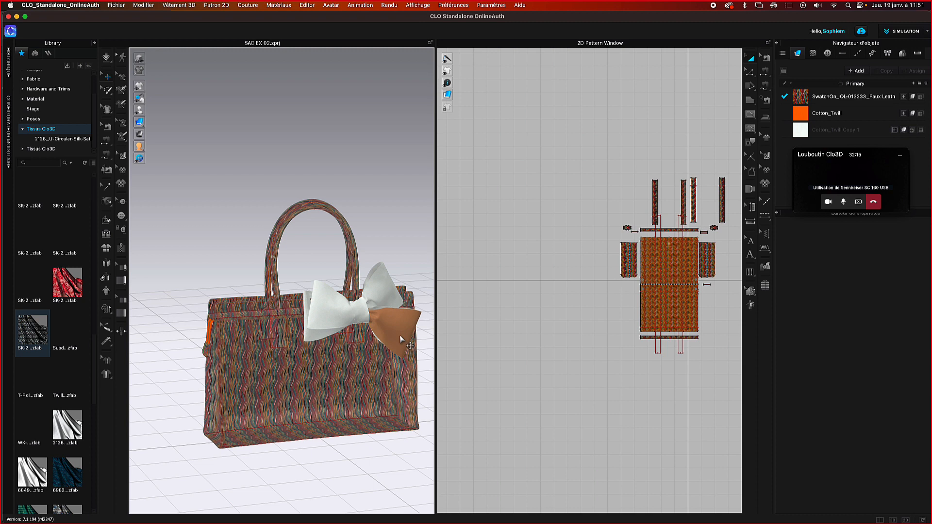
pyautogui.click(537, 355)
# - Select the bow trim's loops one by one to examine their material properties, and clear the selection
pyautogui.click(397, 329)
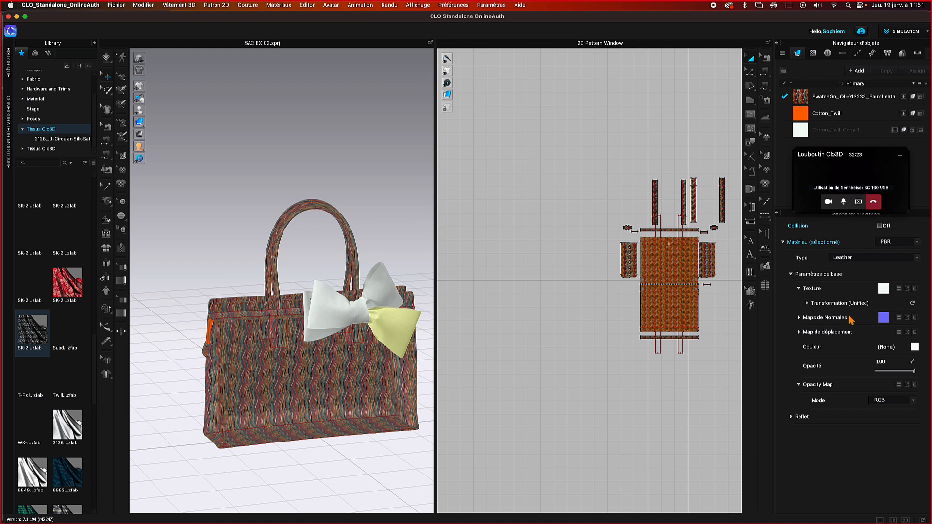
pyautogui.click(332, 314)
pyautogui.click(391, 286)
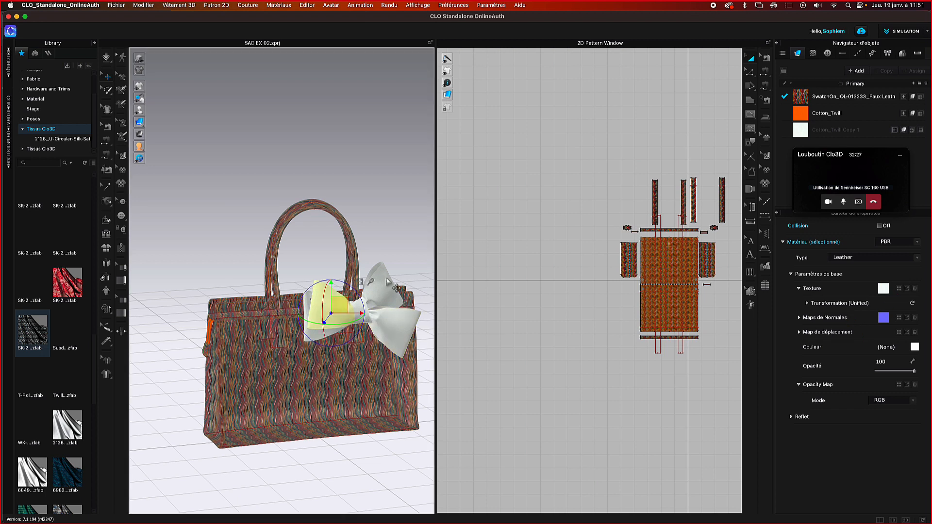
pyautogui.click(399, 325)
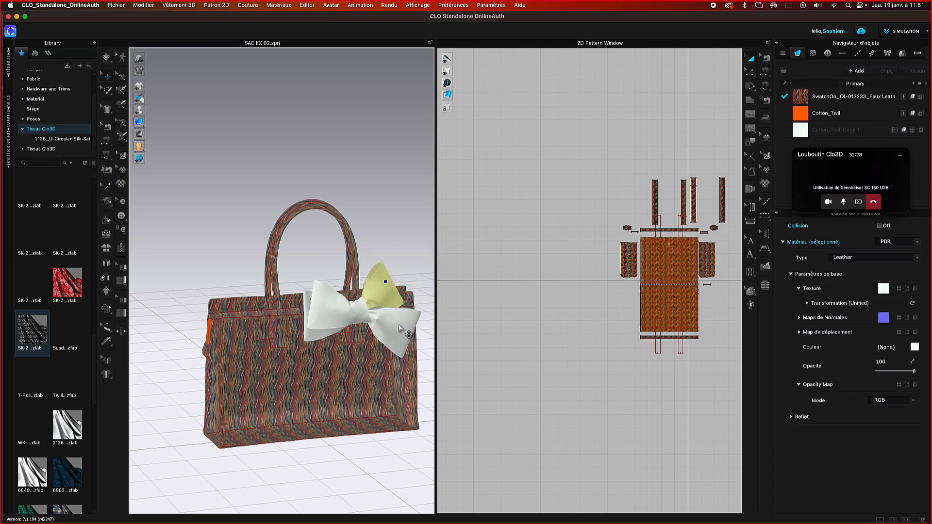
pyautogui.click(331, 315)
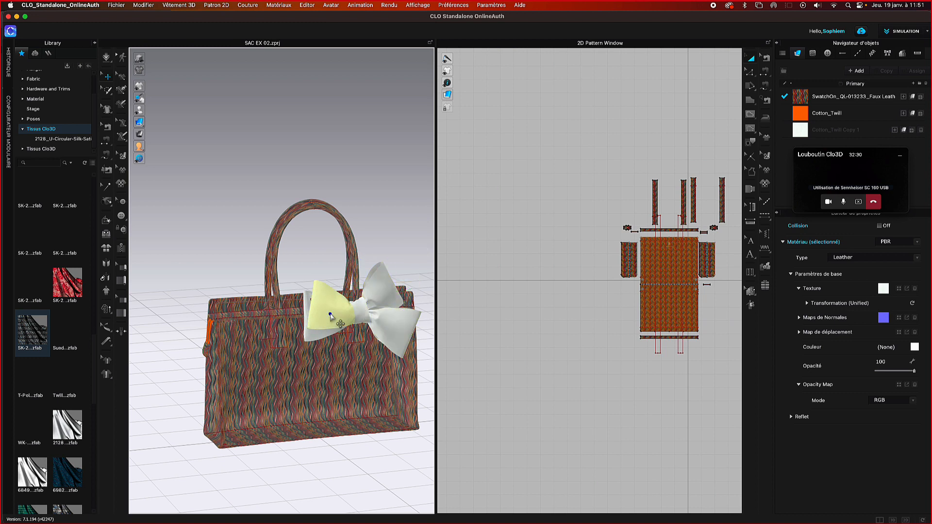
pyautogui.click(384, 289)
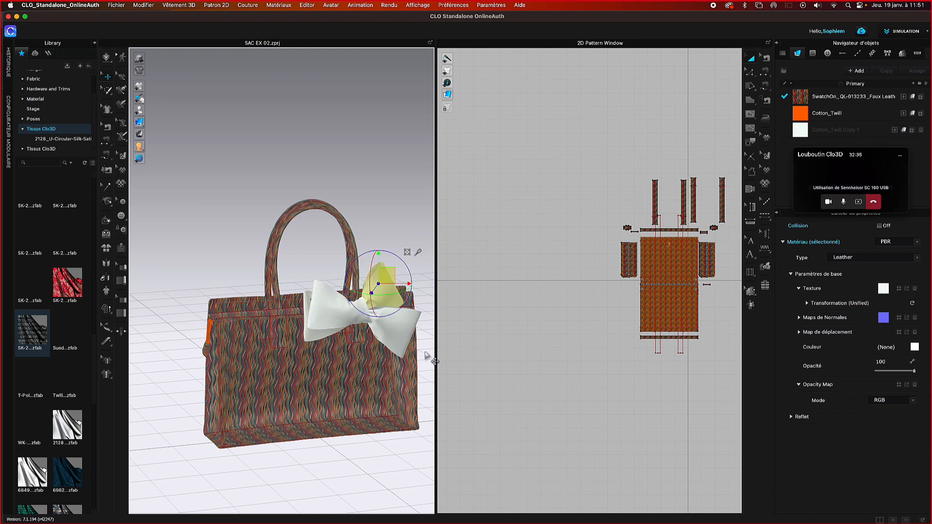
pyautogui.click(423, 332)
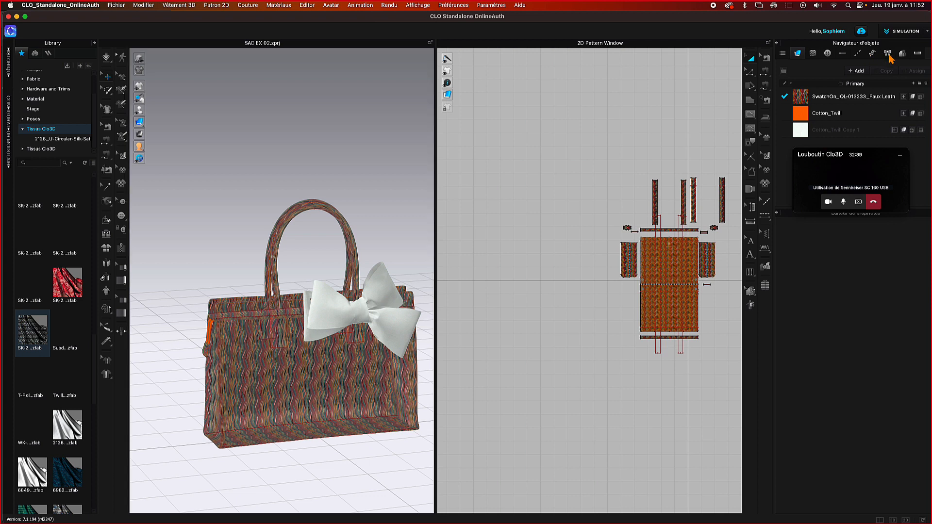
# - Try to apply the orange patterned Screenshot image as the texture of the whole bow trim, and check one loop
pyautogui.click(887, 53)
pyautogui.doubleClick(819, 87)
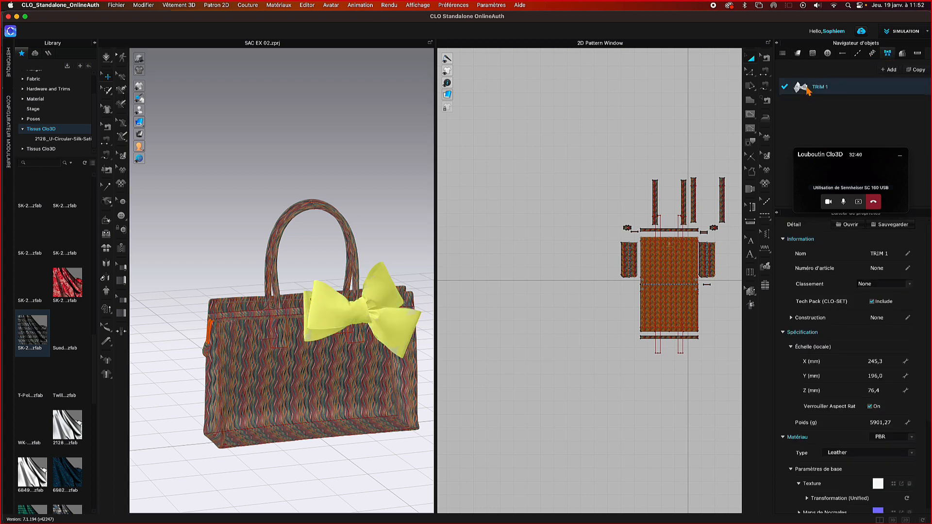
pyautogui.click(800, 91)
pyautogui.scroll(-6, 893, 376)
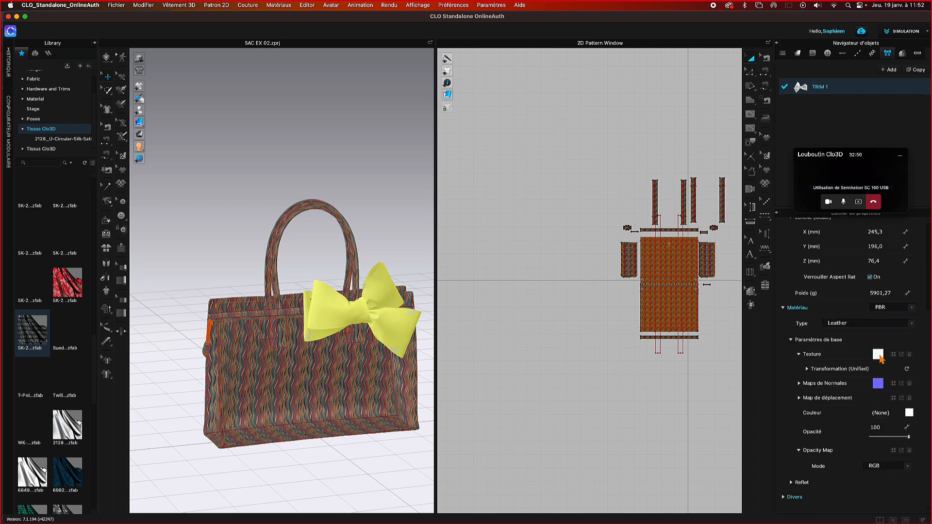
pyautogui.click(879, 355)
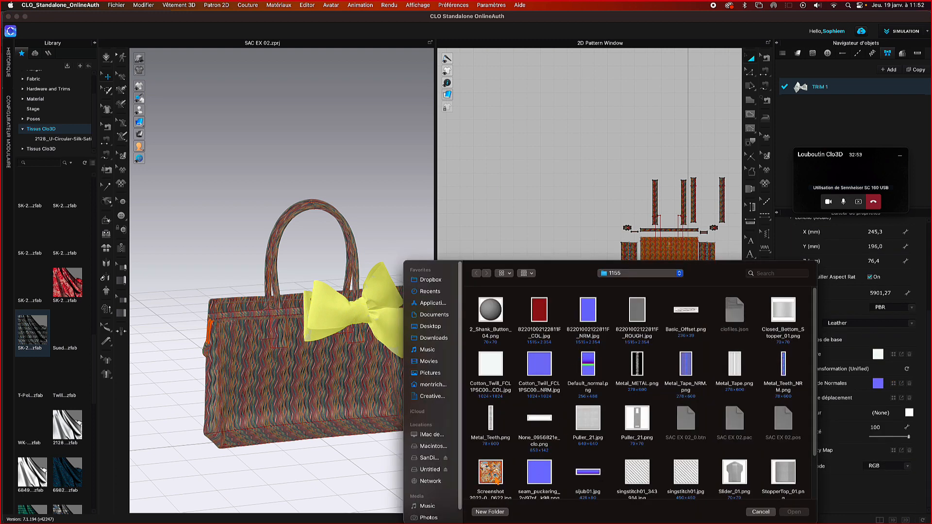
pyautogui.click(491, 474)
pyautogui.click(794, 512)
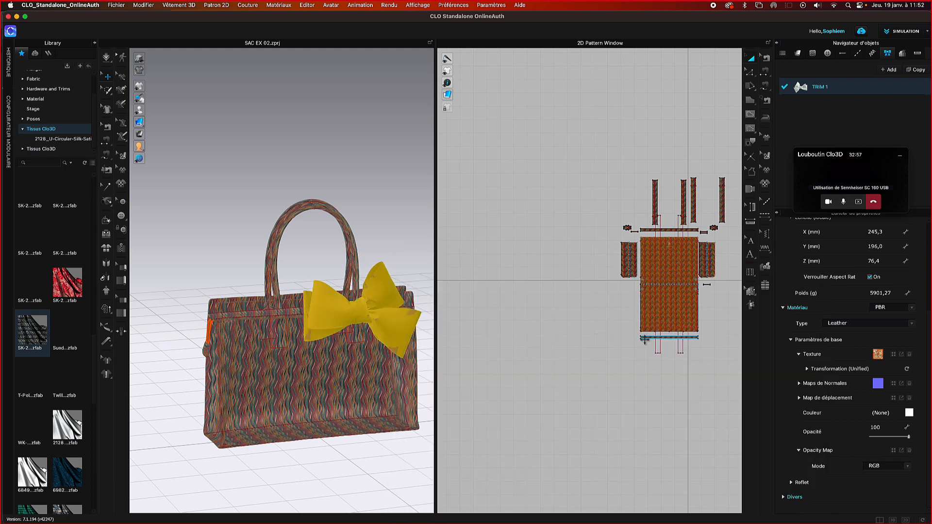
pyautogui.click(384, 232)
pyautogui.moveTo(396, 239)
pyautogui.mouseDown(button='right')
pyautogui.moveTo(434, 241)
pyautogui.moveTo(355, 236)
pyautogui.moveTo(383, 244)
pyautogui.mouseUp(button='right')
pyautogui.click(384, 308)
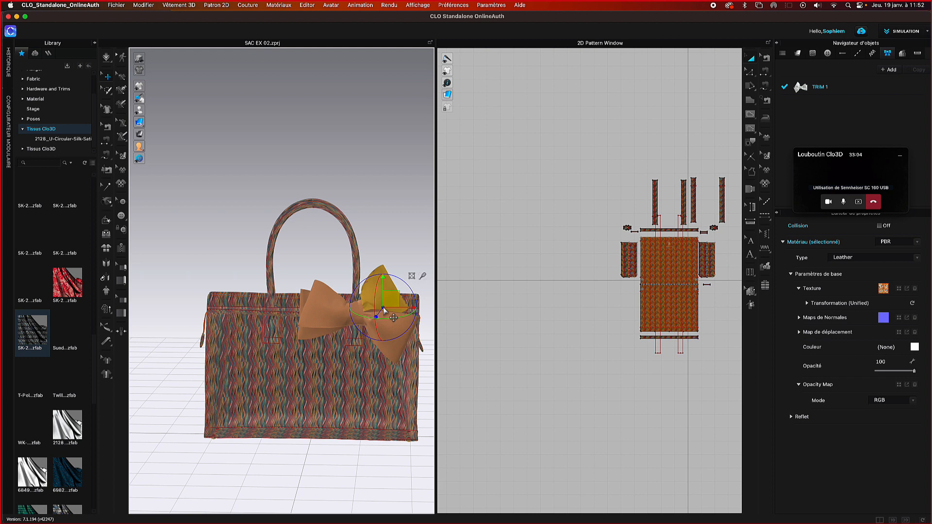
pyautogui.click(636, 386)
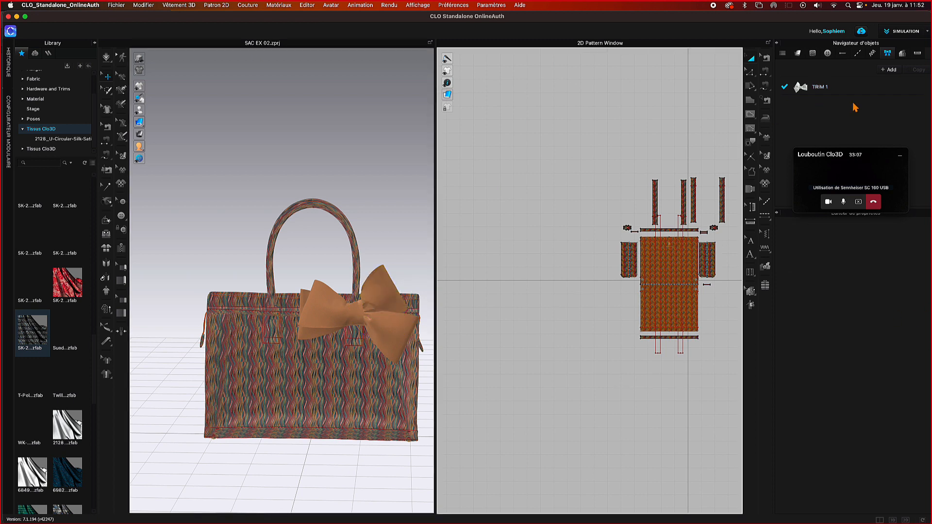
# - Try to replace the bow trim's texture with tissu-d-exterieur-ethno-orange--171_kenya_001.jpg from the Photos tissu folder
pyautogui.click(804, 91)
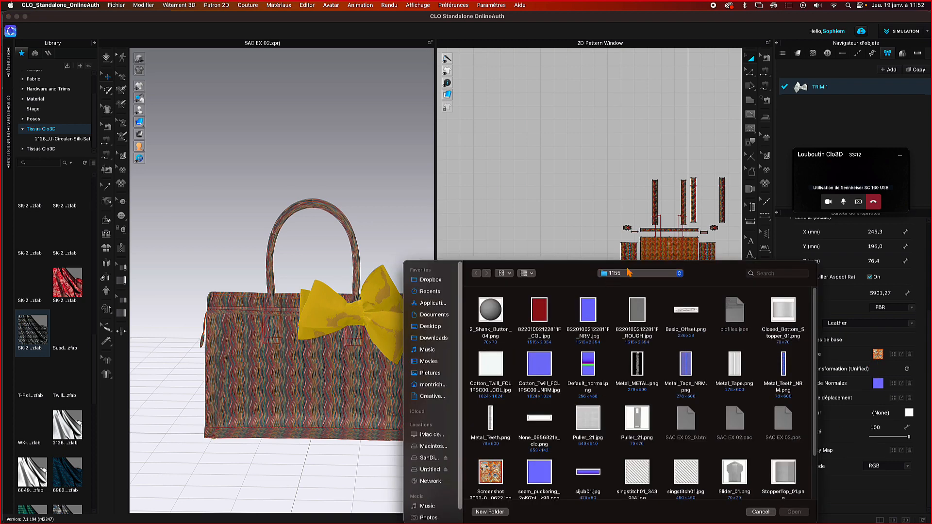
pyautogui.click(628, 273)
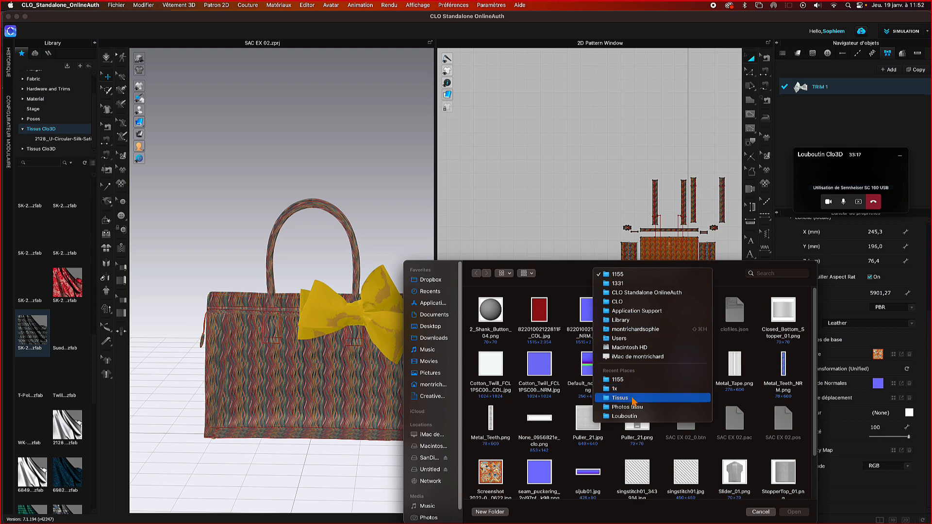
pyautogui.click(634, 408)
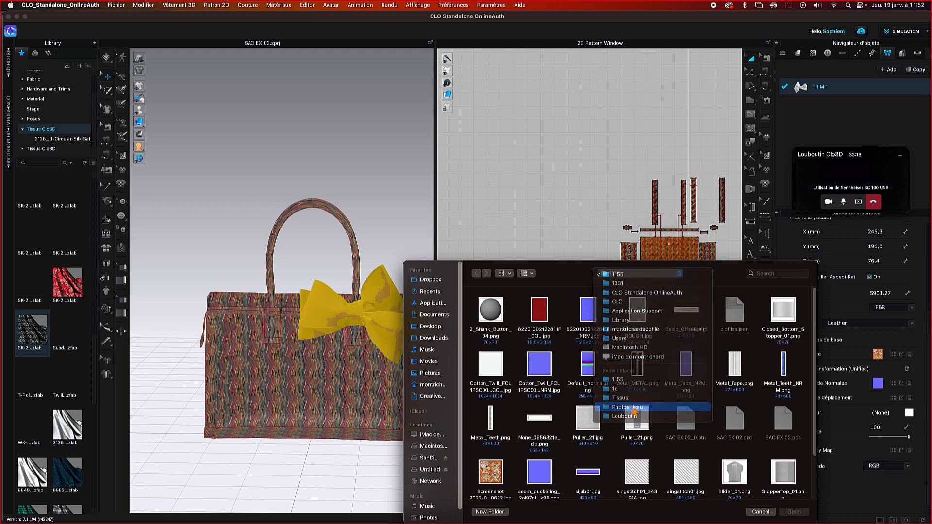
pyautogui.click(788, 313)
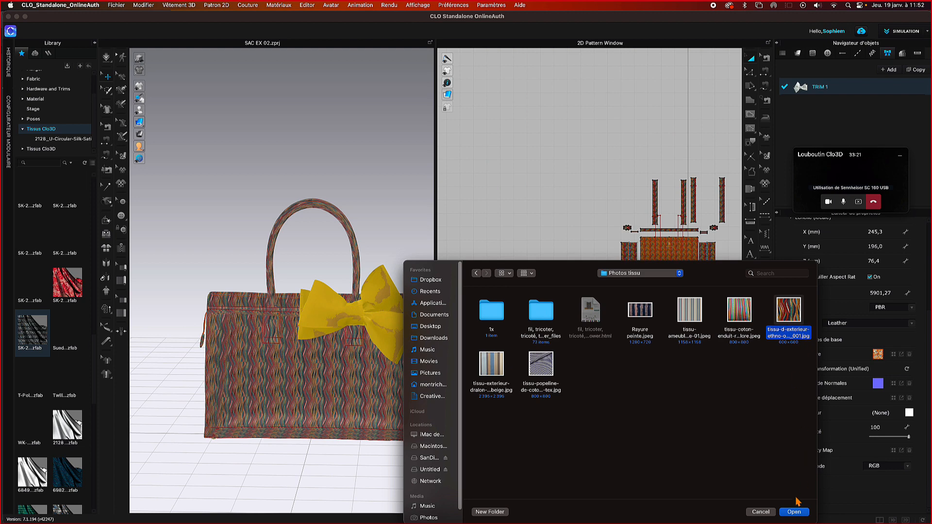
pyautogui.click(796, 513)
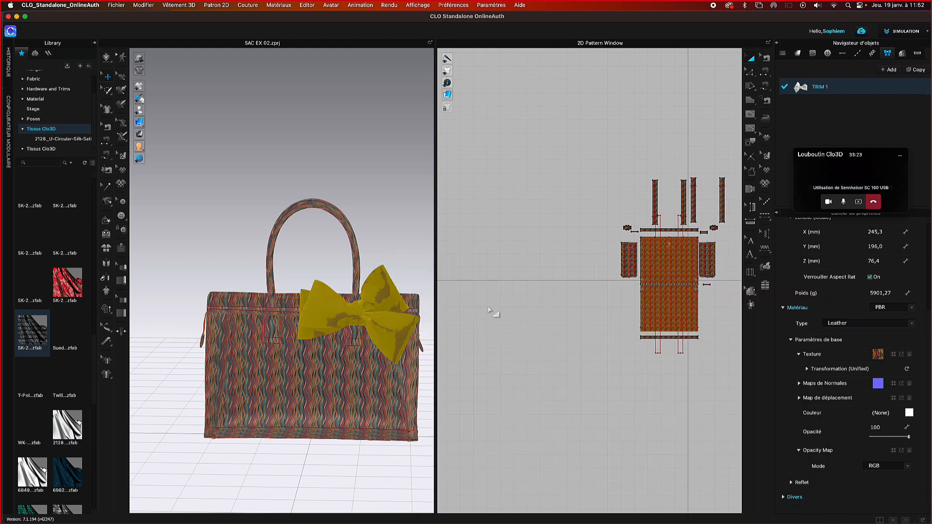
pyautogui.click(378, 184)
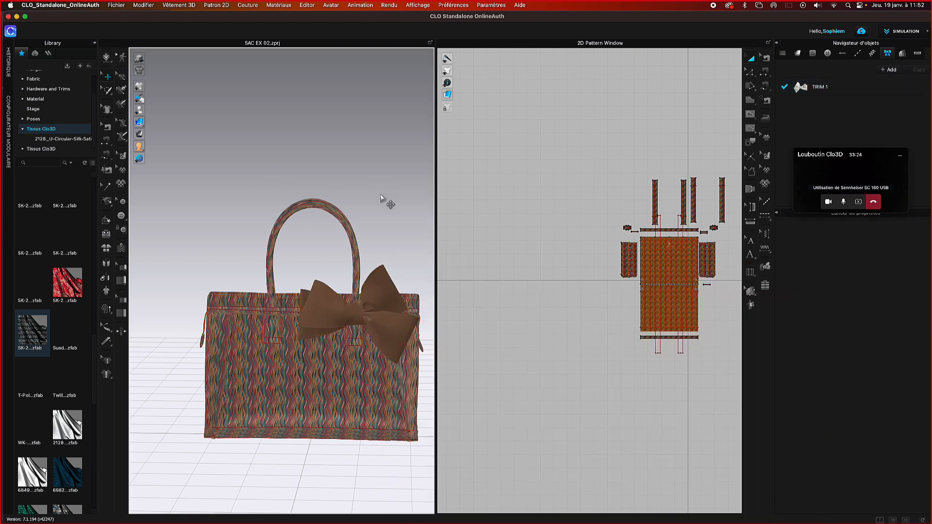
pyautogui.moveTo(385, 202)
pyautogui.mouseDown(button='right')
pyautogui.moveTo(431, 204)
pyautogui.moveTo(384, 201)
pyautogui.mouseUp(button='right')
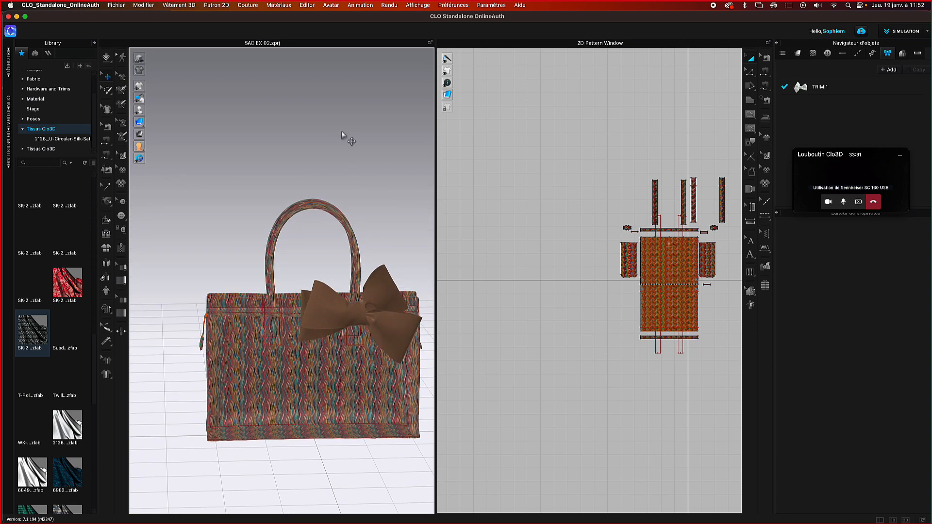
# - Quit CLO without saving the changes to the bag project
pyautogui.click(115, 5)
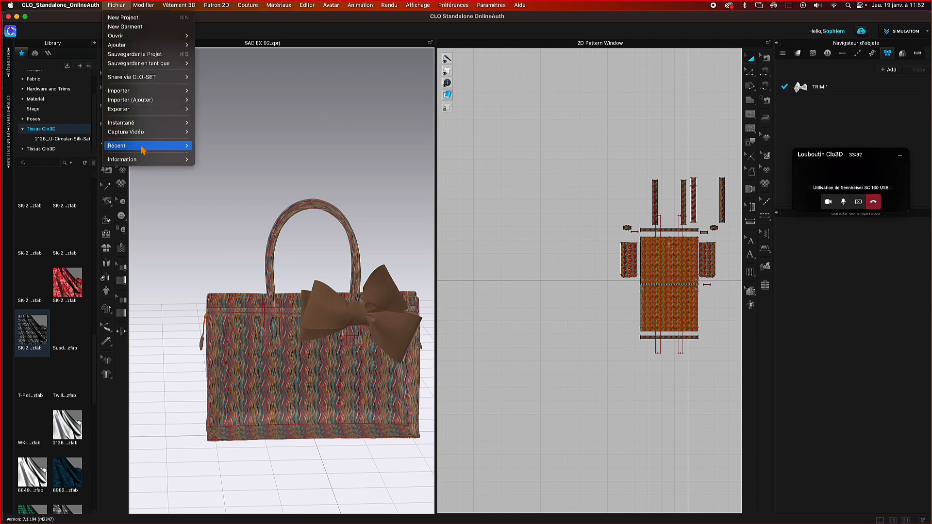
pyautogui.moveTo(76, 6)
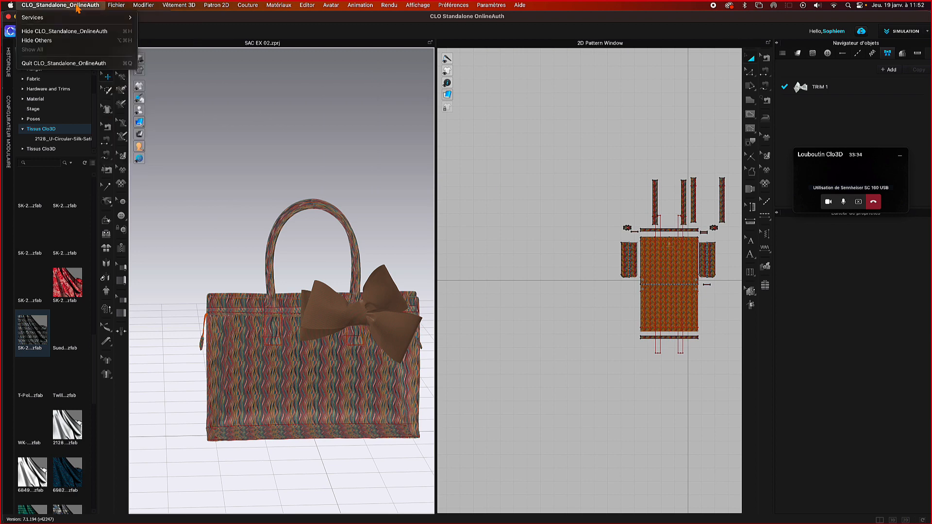
pyautogui.click(85, 63)
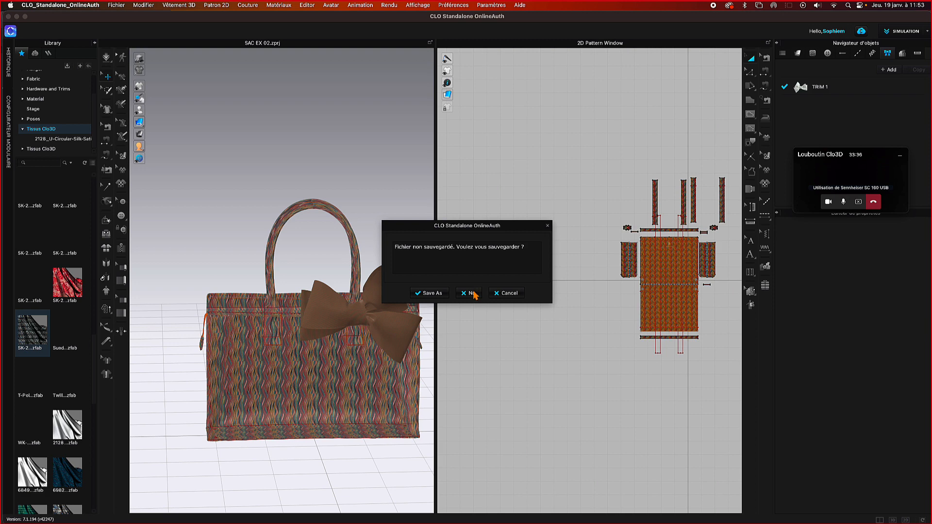
pyautogui.click(469, 293)
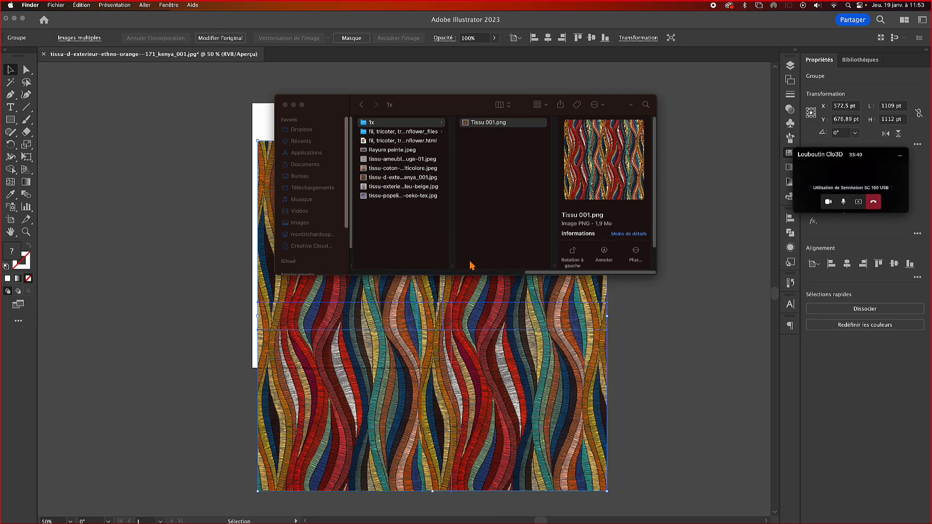
# - Close the Finder window and quit Illustrator without saving the fabric pattern document
pyautogui.click(286, 105)
pyautogui.click(30, 6)
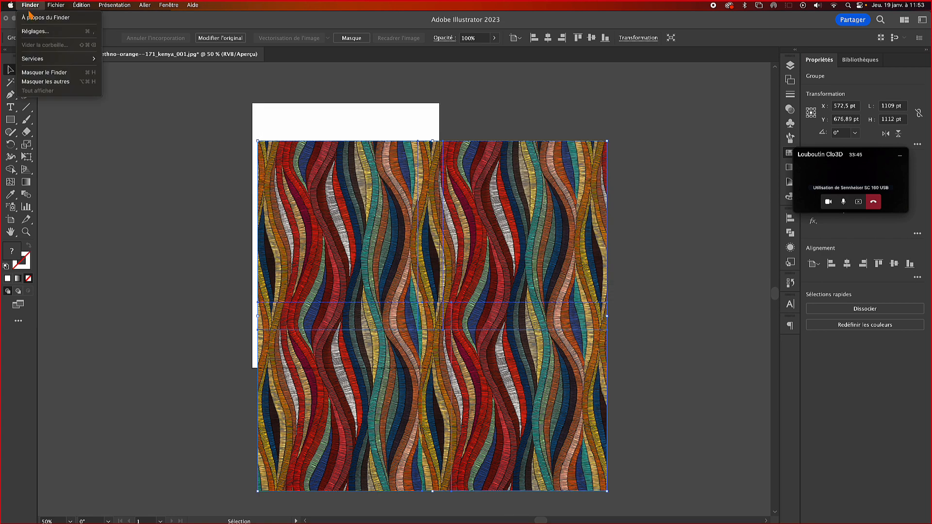
pyautogui.click(145, 144)
pyautogui.click(47, 6)
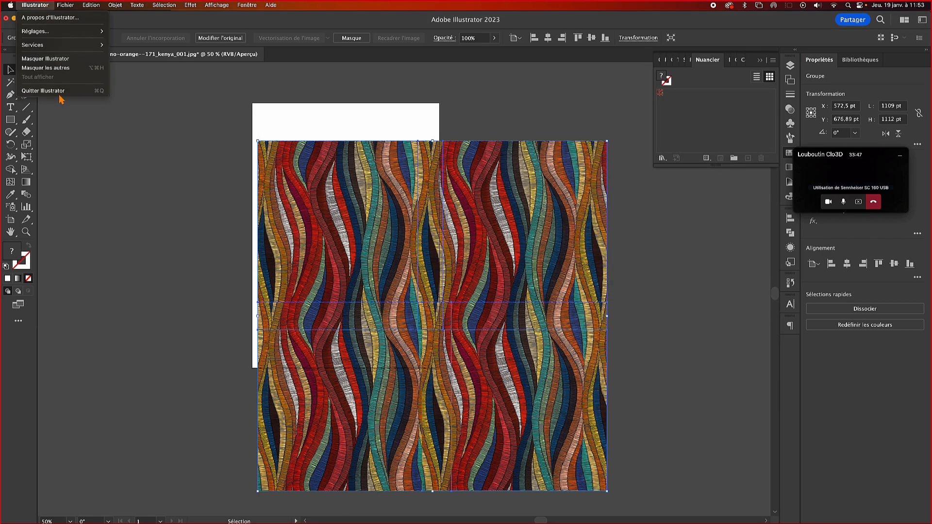
pyautogui.click(53, 91)
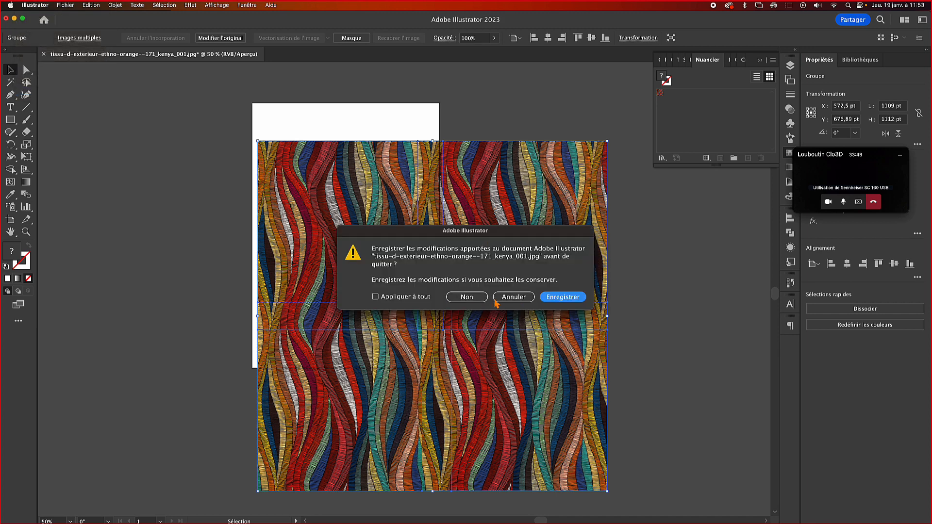
pyautogui.click(465, 299)
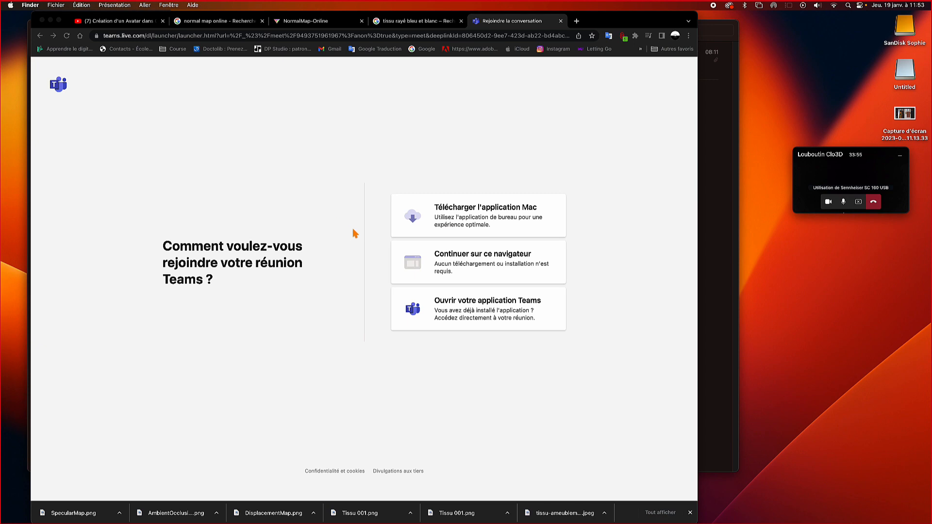
# - Switch to the Bureau 2 desktop, launch CLO and sign in with the saved credentials
pyautogui.hotkey('ctrl', 'Up')
pyautogui.moveTo(524, 80)
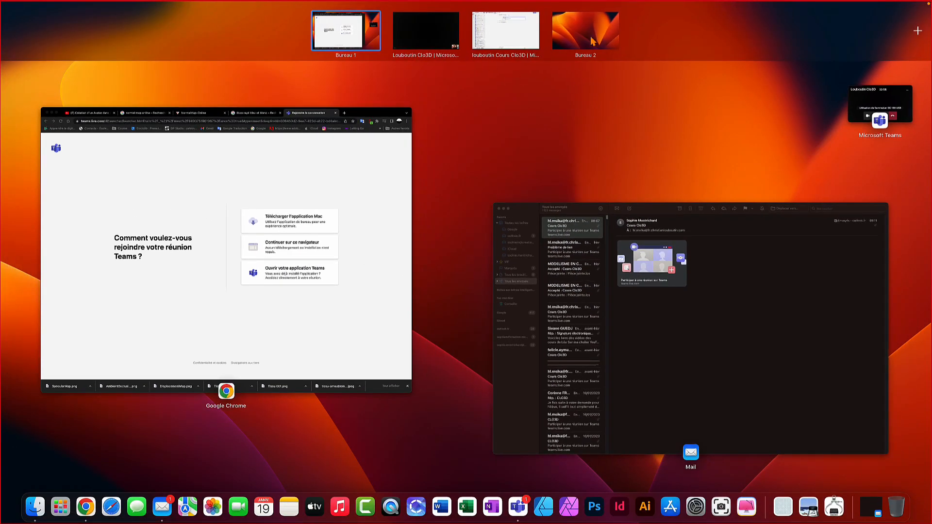
pyautogui.click(591, 41)
pyautogui.moveTo(440, 522)
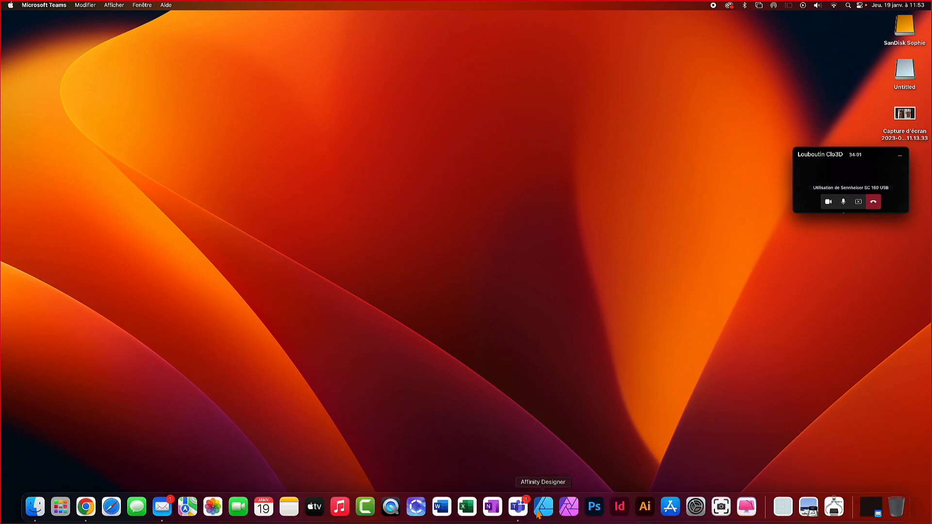
pyautogui.click(423, 511)
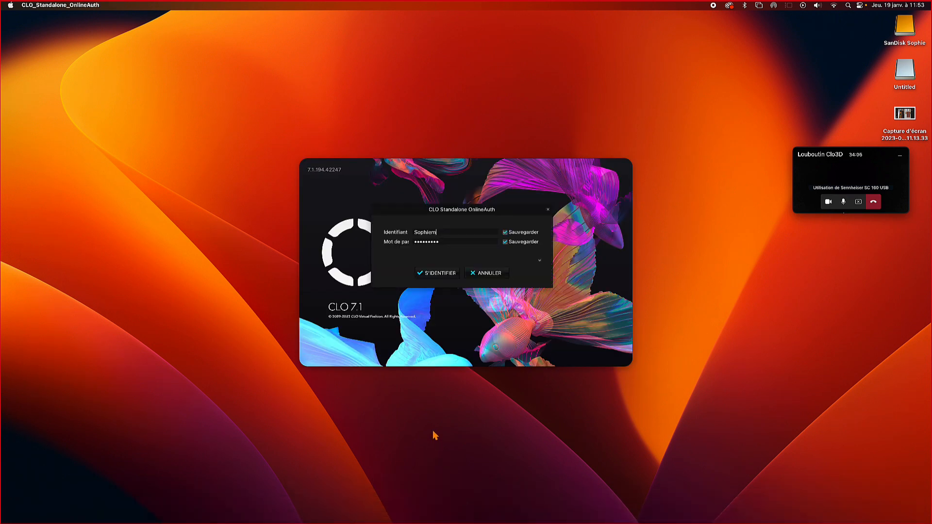
pyautogui.click(440, 273)
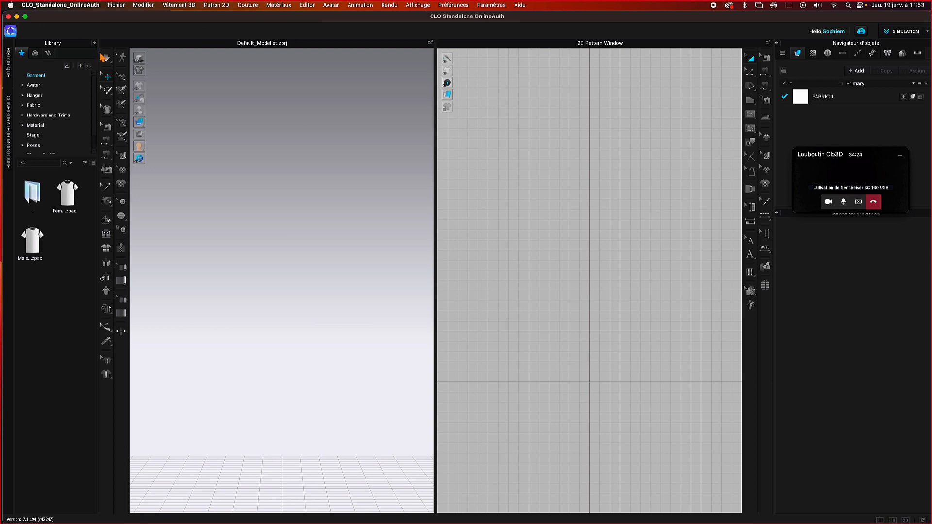
# - Collapse the library and reopen the recent project SAC EX 02.zprj
pyautogui.click(94, 43)
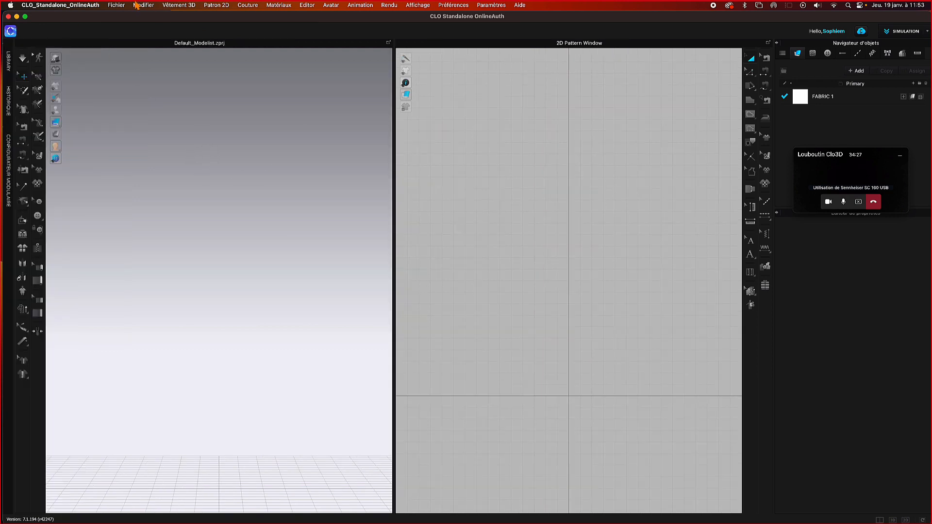
pyautogui.click(117, 5)
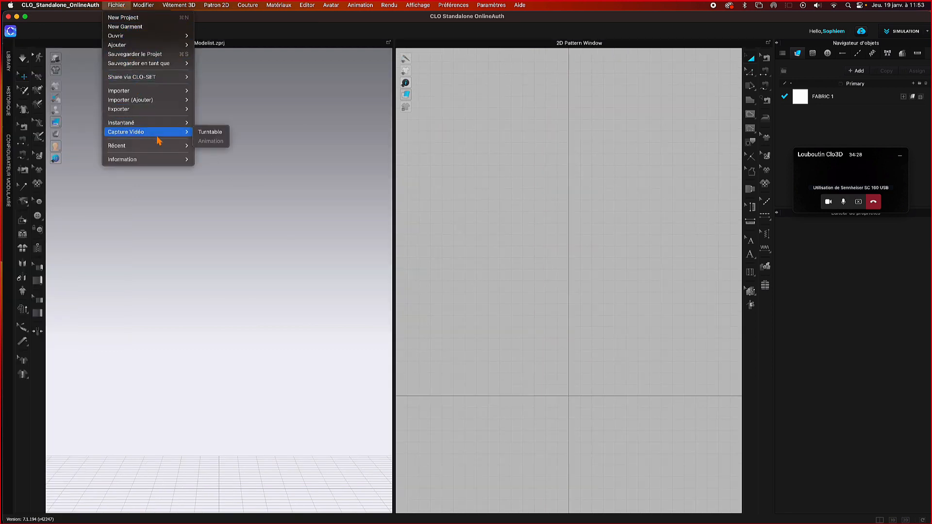
pyautogui.moveTo(179, 146)
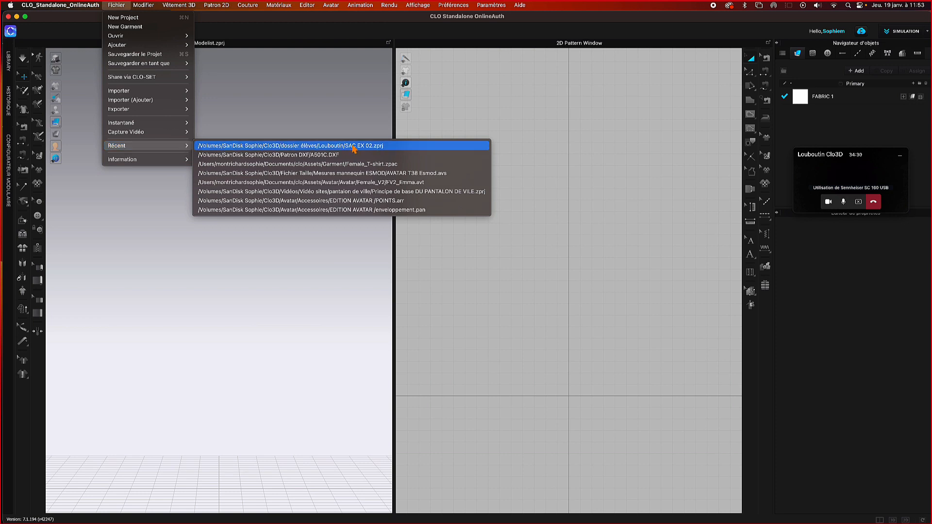
pyautogui.click(380, 147)
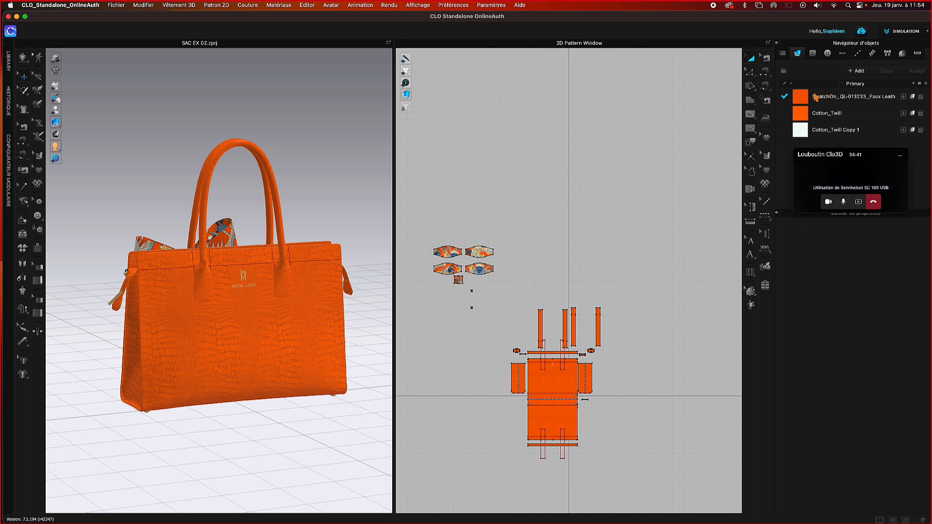
# - Examine the front, back and side material properties of the SwatchOn faux leather fabric
pyautogui.click(802, 100)
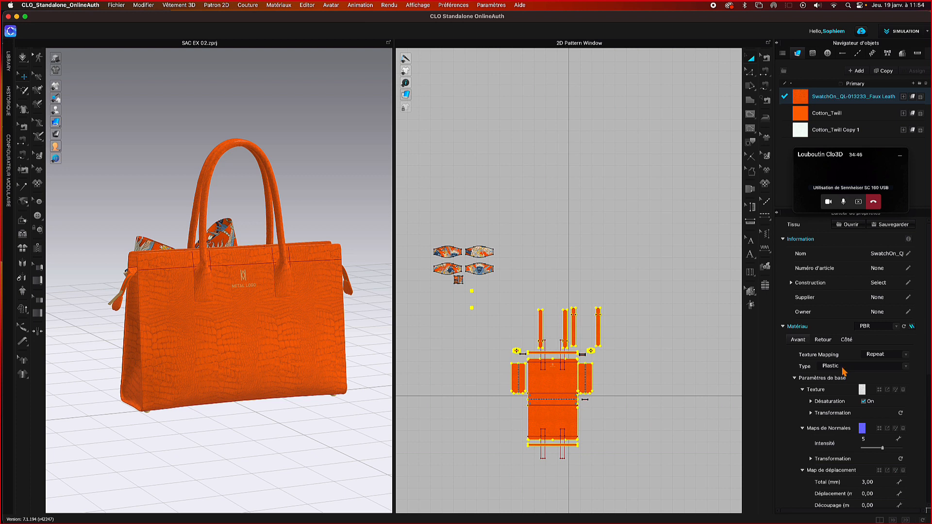
pyautogui.scroll(-5, 845, 399)
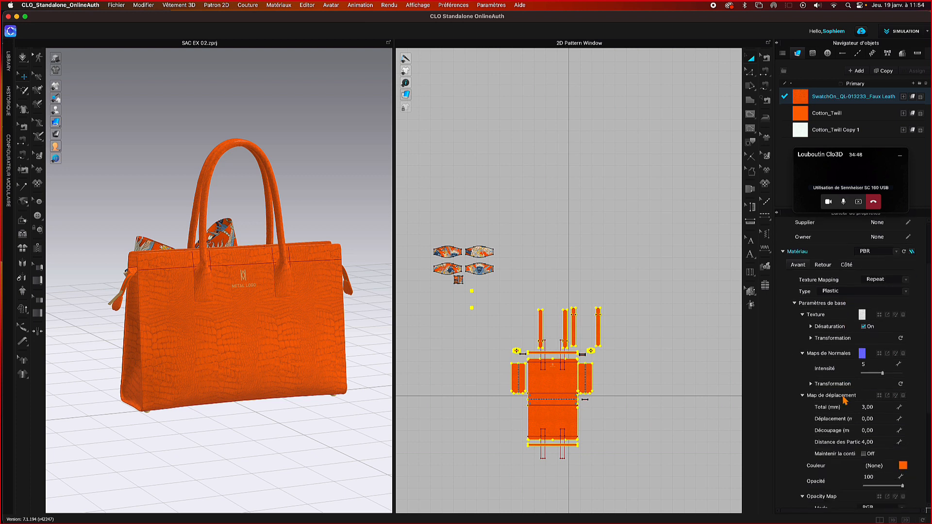
pyautogui.scroll(-5, 845, 399)
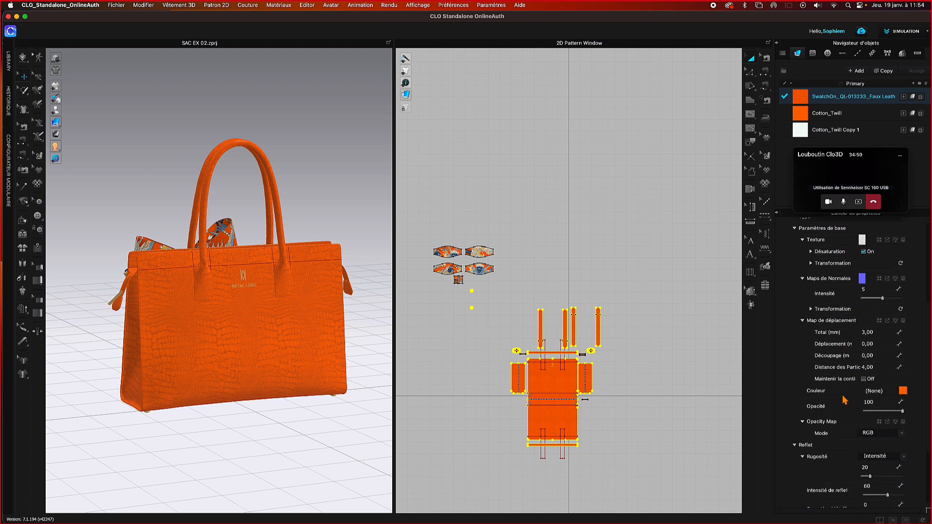
pyautogui.scroll(6, 844, 399)
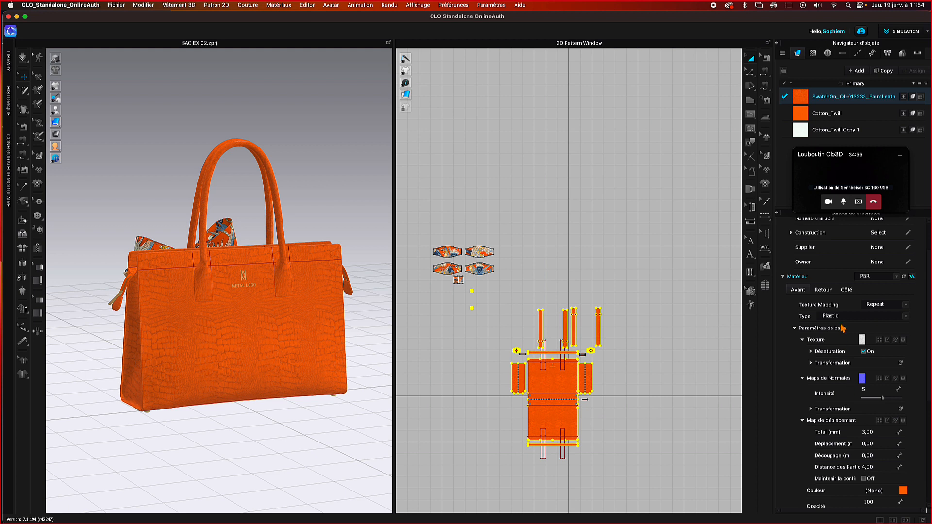
pyautogui.click(824, 290)
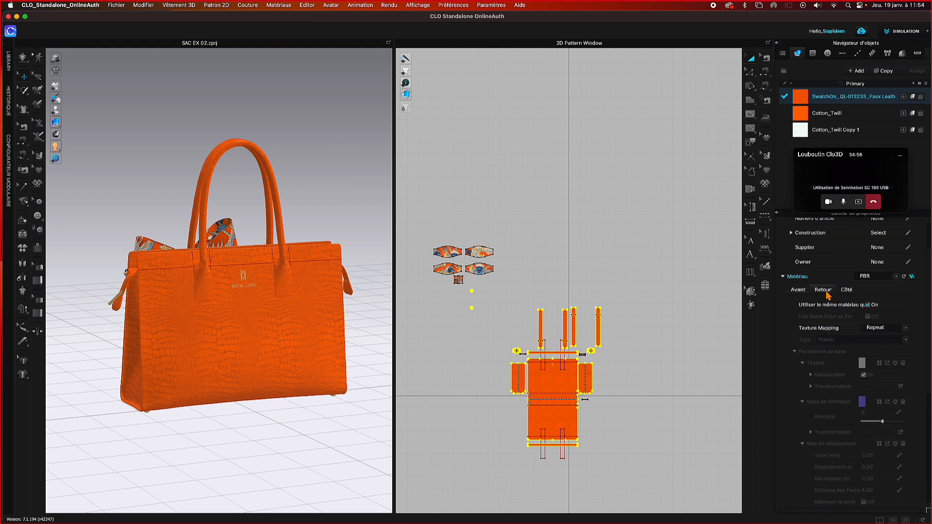
pyautogui.click(848, 291)
pyautogui.click(801, 290)
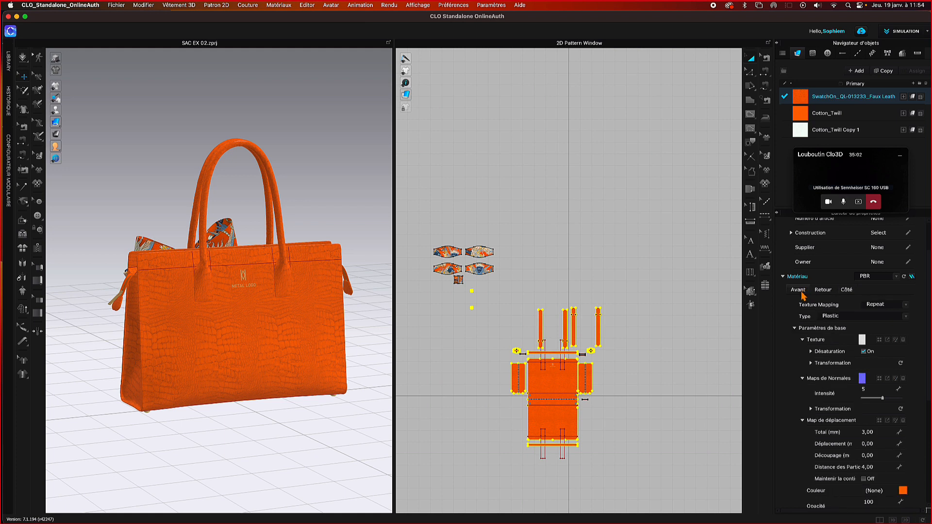
# - Examine the leather pattern pieces in the 2D window and the bag body's texture and edges from several angles in 3D
pyautogui.scroll(1, 626, 388)
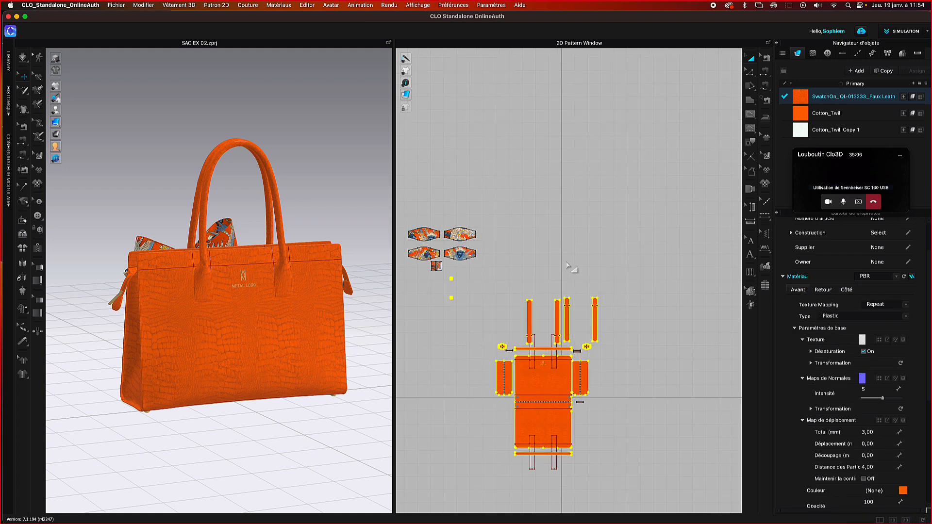
pyautogui.moveTo(567, 263); pyautogui.dragTo(582, 168, button='middle')
pyautogui.scroll(3, 645, 290)
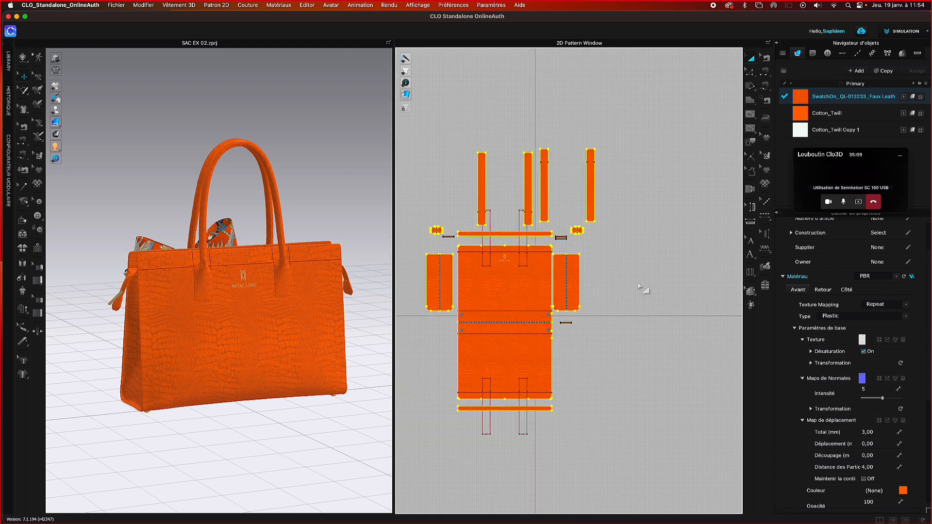
pyautogui.moveTo(637, 297); pyautogui.dragTo(704, 273, button='middle')
pyautogui.scroll(2, 695, 348)
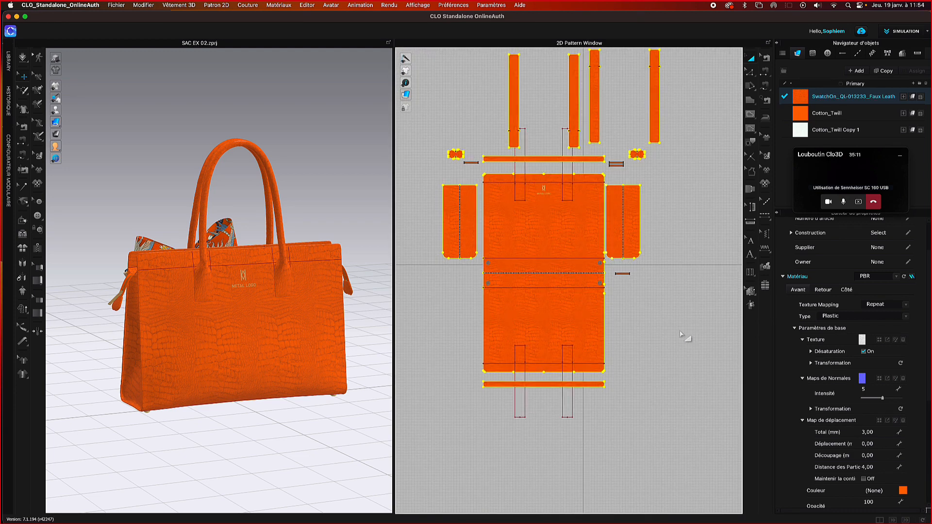
pyautogui.click(587, 327)
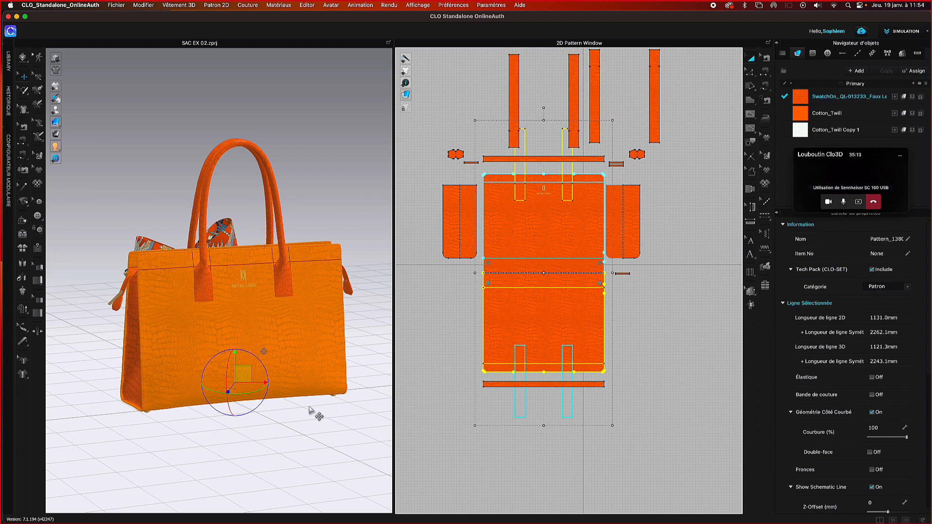
pyautogui.moveTo(316, 408); pyautogui.dragTo(255, 404, button='right')
pyautogui.moveTo(277, 413); pyautogui.dragTo(328, 414, button='right')
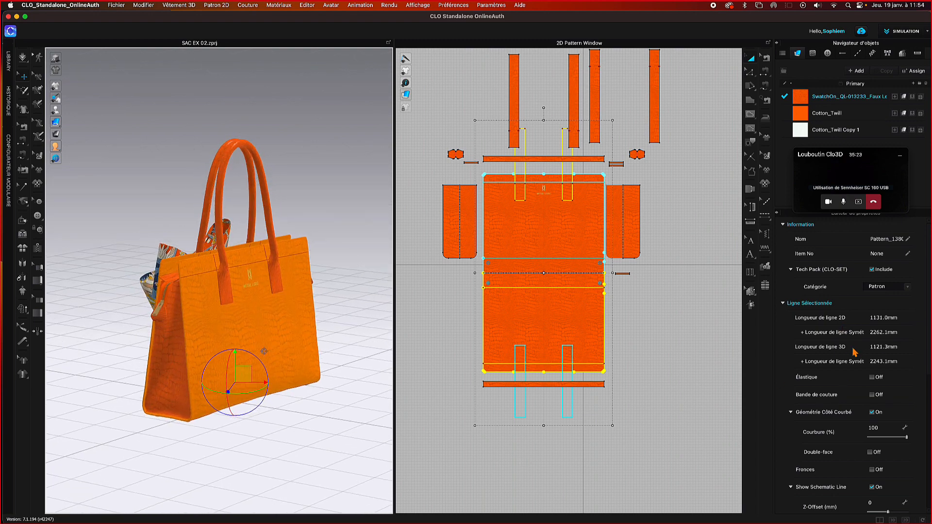
pyautogui.click(656, 305)
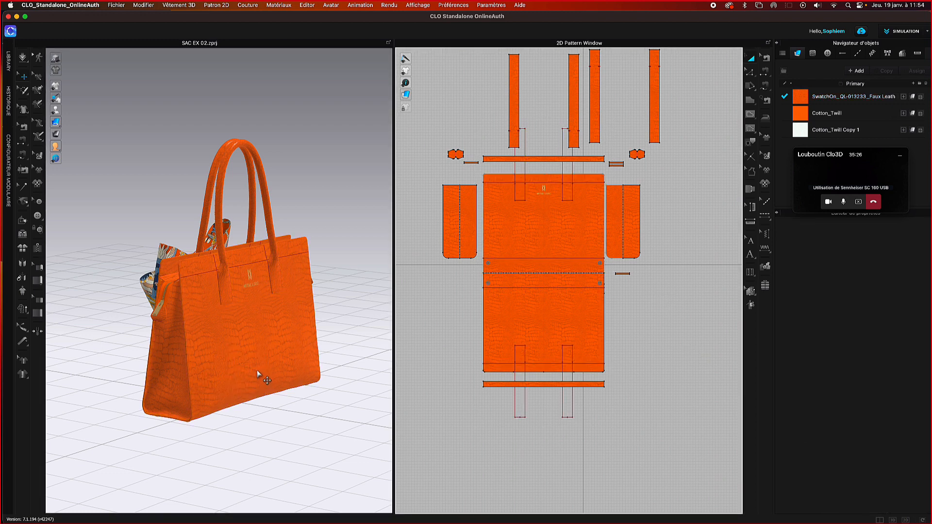
pyautogui.click(510, 323)
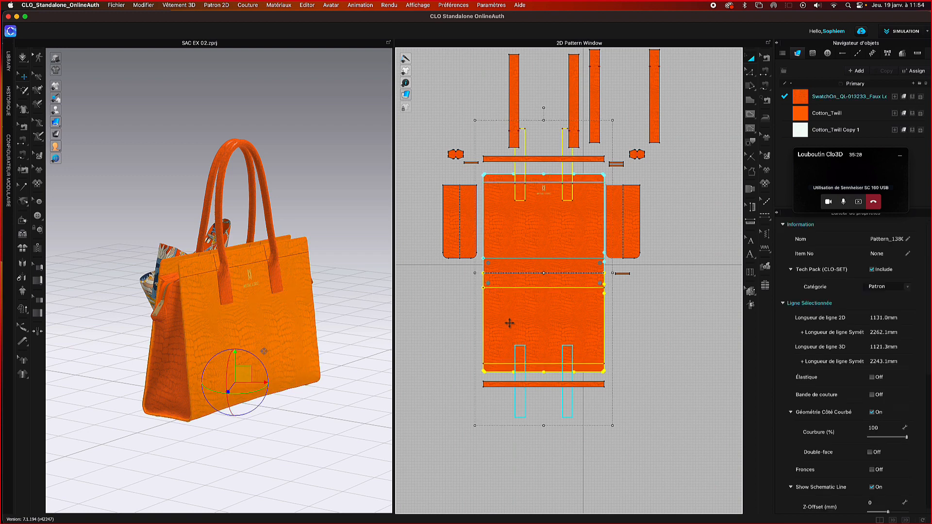
pyautogui.scroll(6, 194, 422)
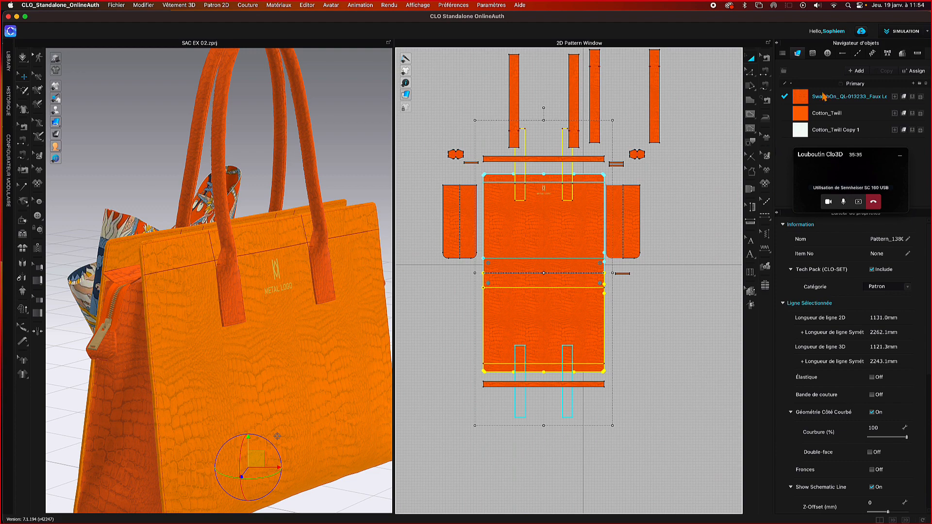
# - Give the SwatchOn faux leather its own side material instead of the front's and colour it blue 22B8D4 from the Felice Palette
pyautogui.click(824, 96)
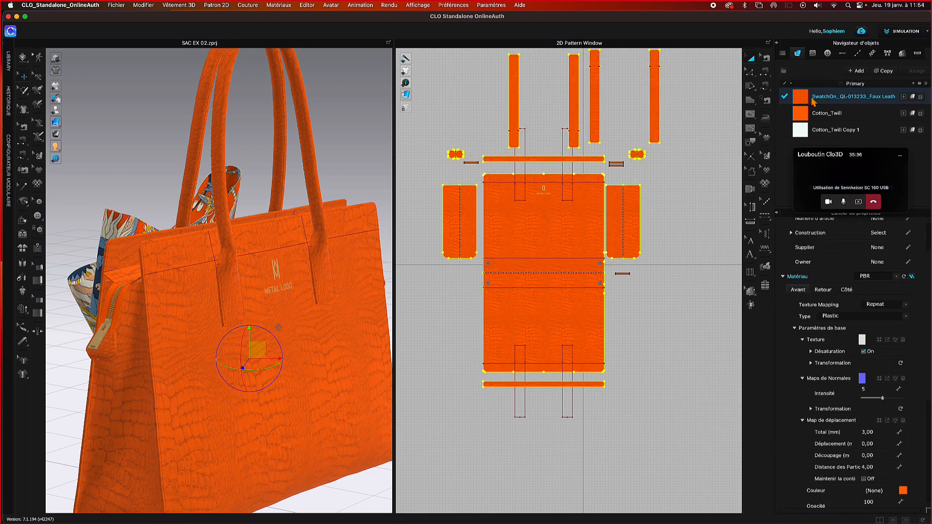
pyautogui.click(846, 289)
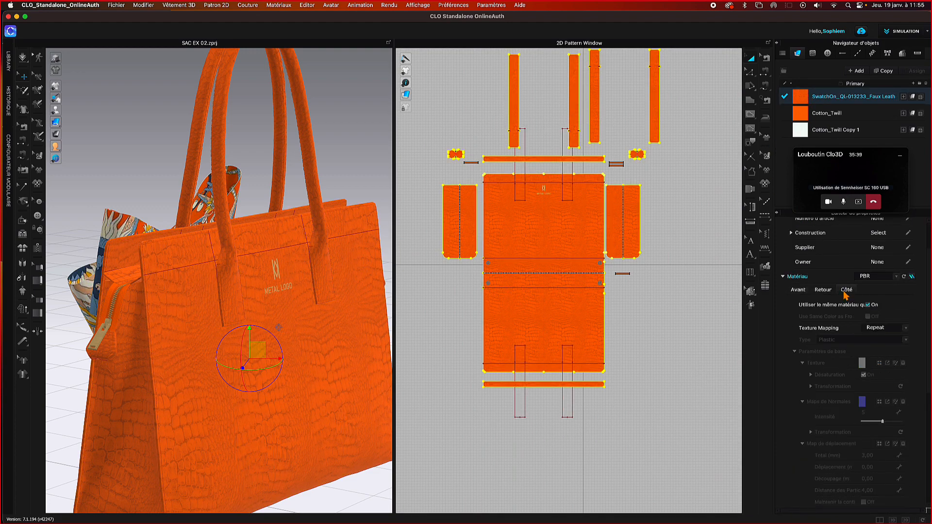
pyautogui.click(867, 305)
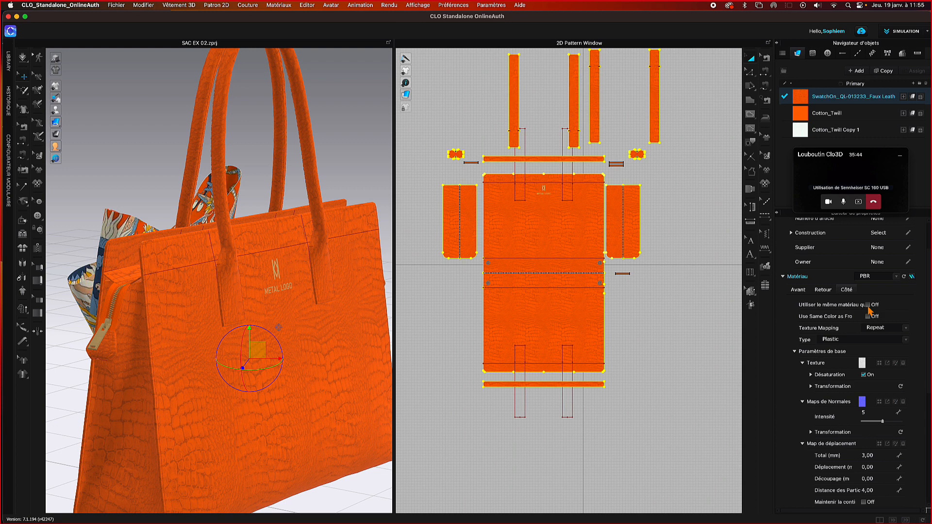
pyautogui.scroll(-3, 817, 424)
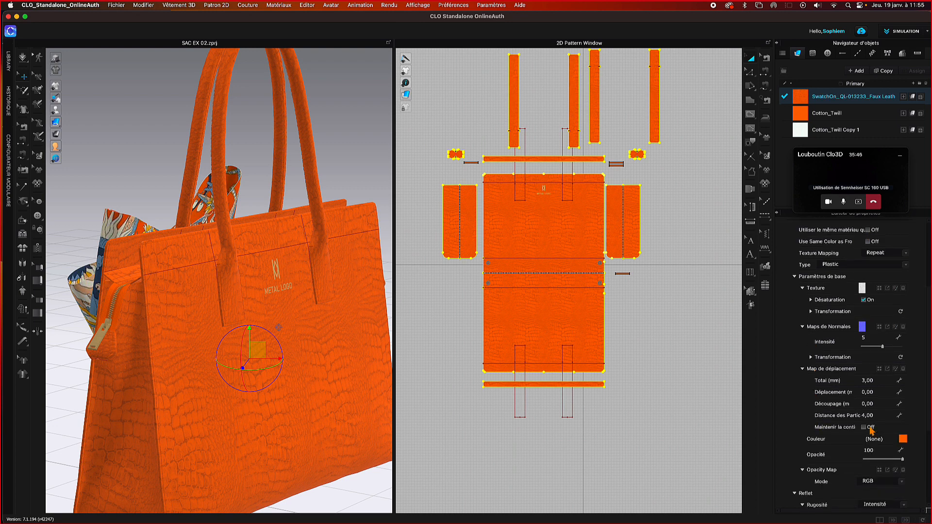
pyautogui.click(903, 439)
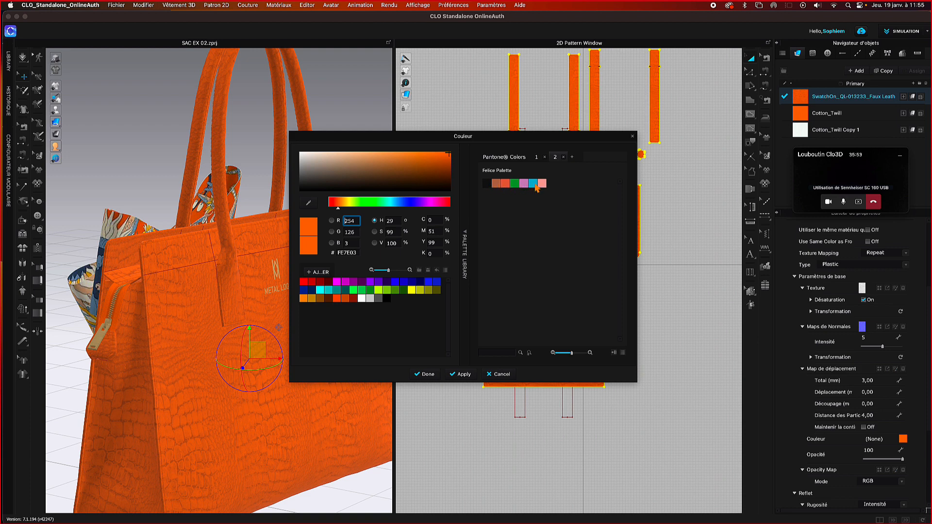
pyautogui.click(534, 184)
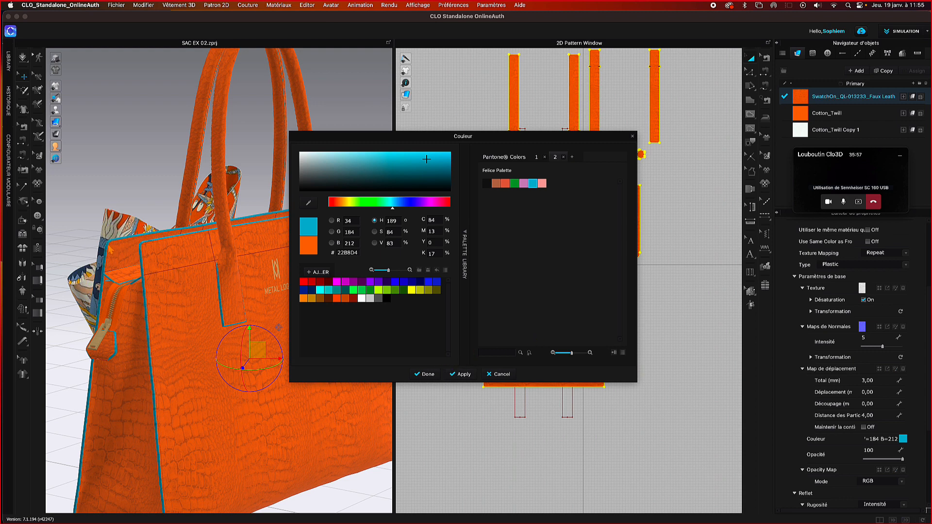
pyautogui.click(432, 378)
# - Delete the METAL LOGO graphic from the bag's front panel
pyautogui.moveTo(133, 162); pyautogui.dragTo(286, 161, button='right')
pyautogui.click(246, 276)
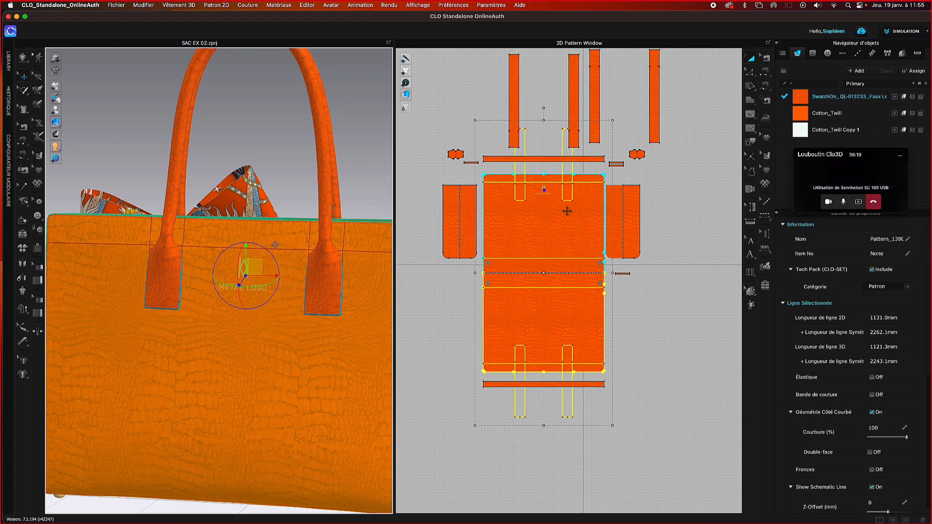
pyautogui.scroll(5, 553, 199)
pyautogui.scroll(3, 553, 200)
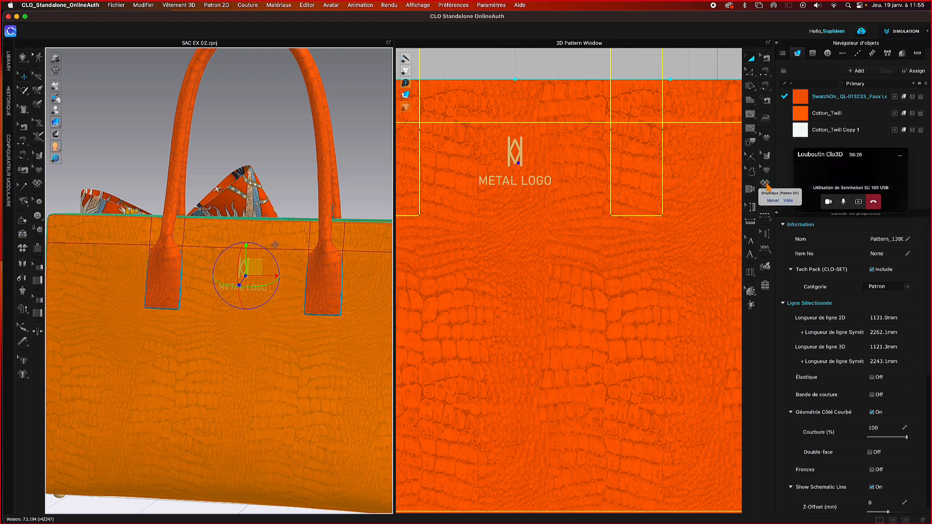
pyautogui.click(766, 186)
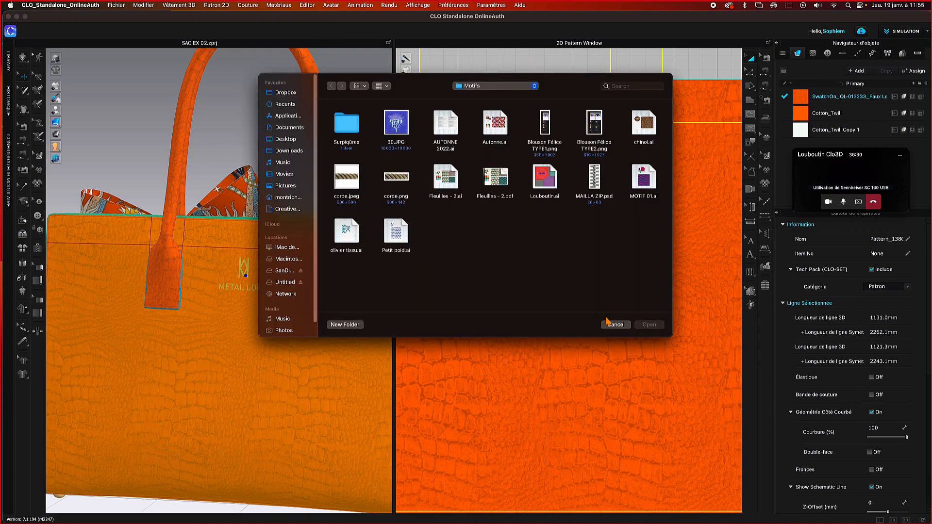
pyautogui.click(612, 325)
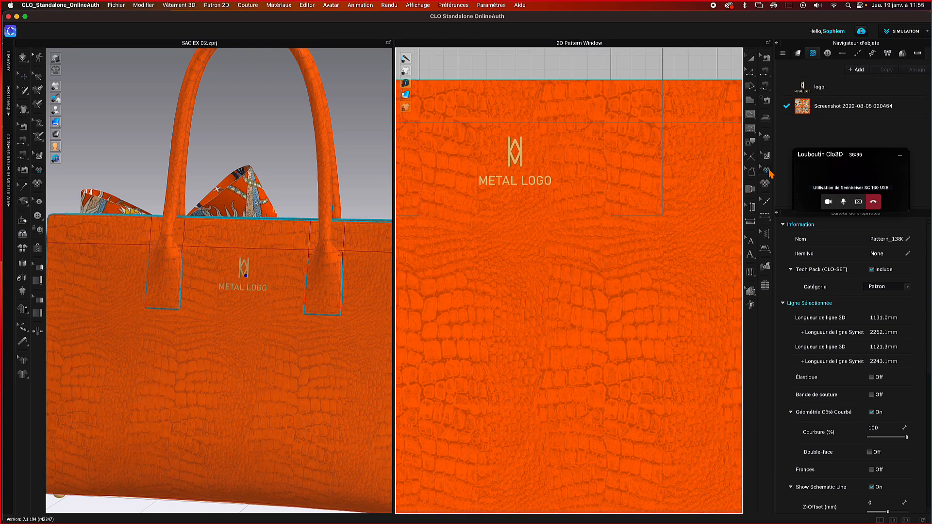
pyautogui.click(522, 157)
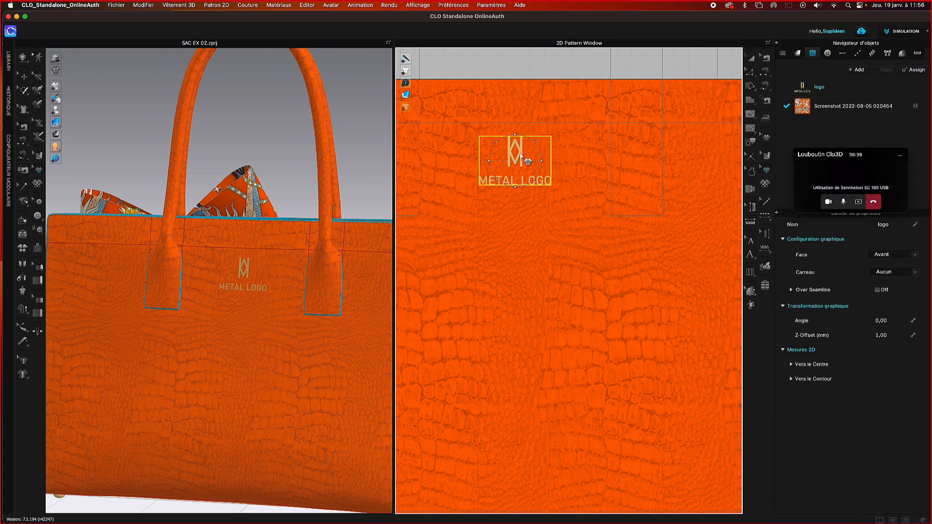
pyautogui.scroll(5, 522, 156)
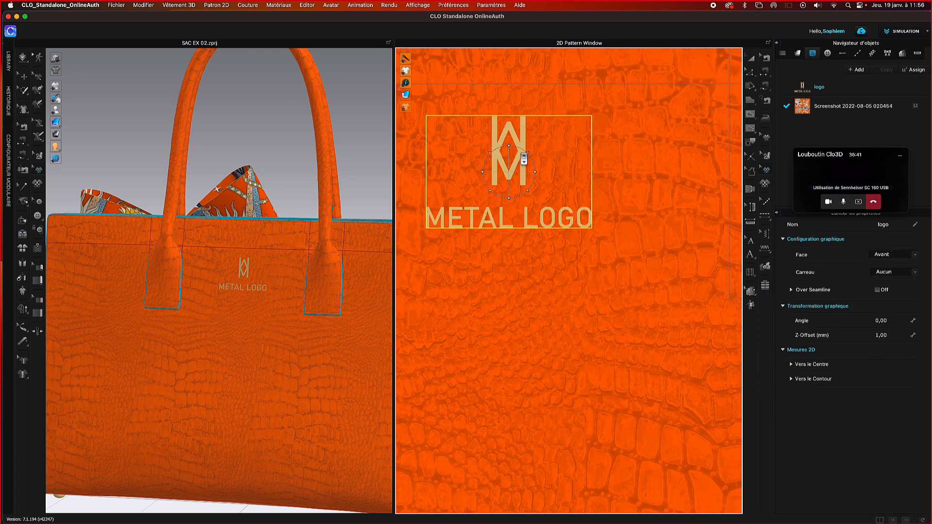
pyautogui.moveTo(524, 152); pyautogui.dragTo(528, 181)
pyautogui.press('Delete')
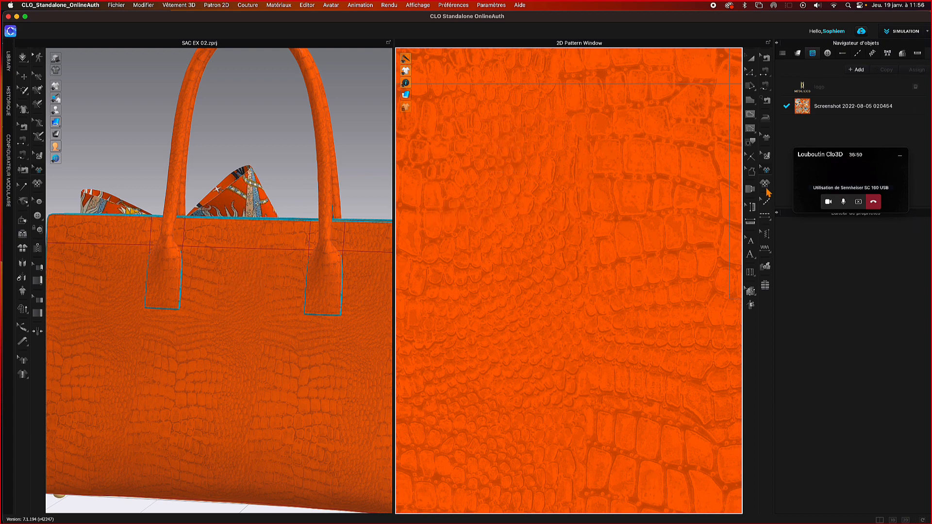
# - Start adding a graphic to the front panel and browse the Textures Clo3D and Tissus Clo3D folders for its image file
pyautogui.click(765, 185)
pyautogui.click(546, 264)
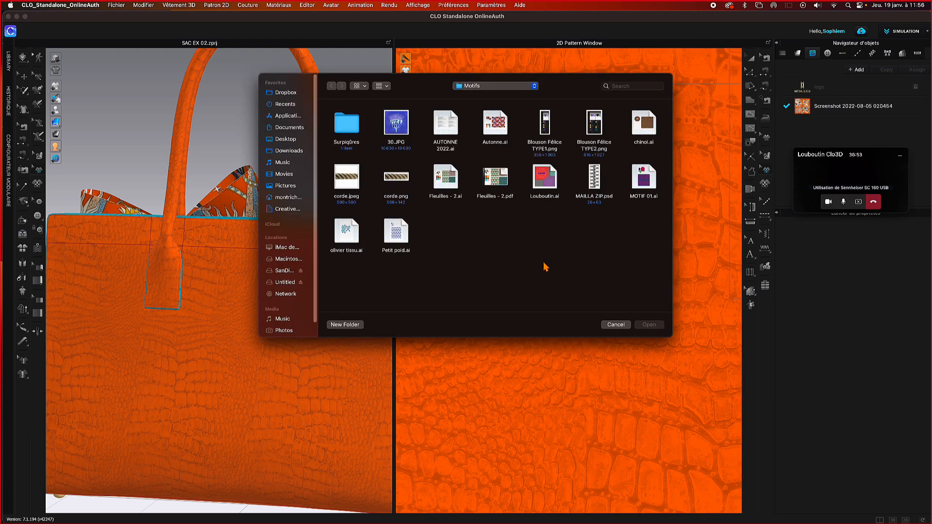
pyautogui.click(506, 87)
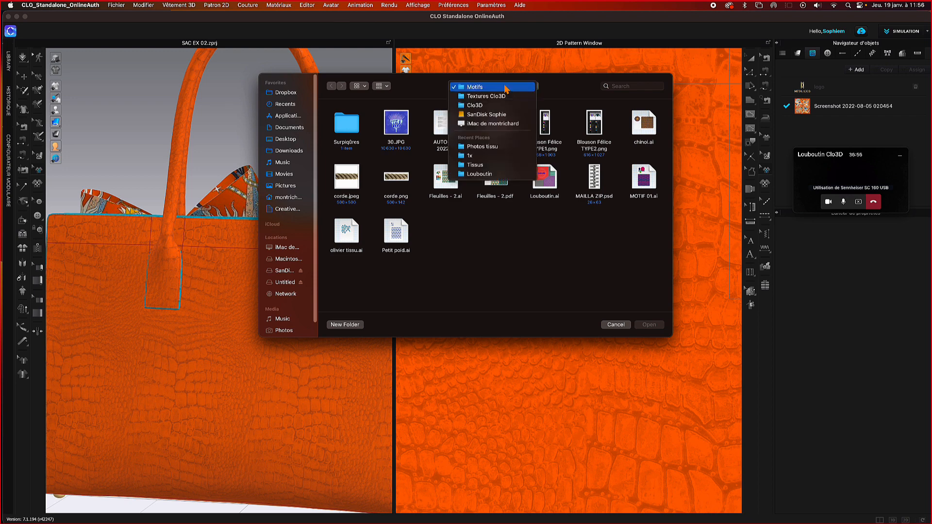
pyautogui.click(477, 106)
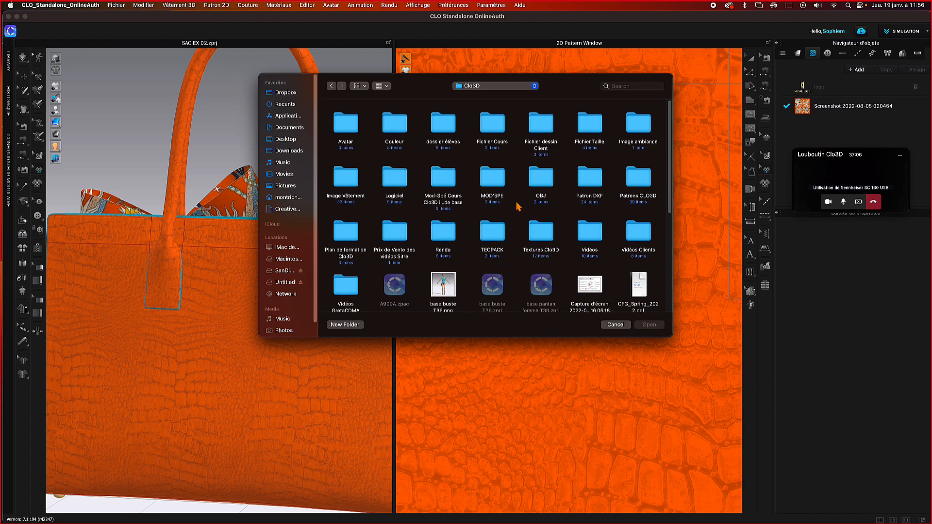
pyautogui.scroll(-2, 518, 207)
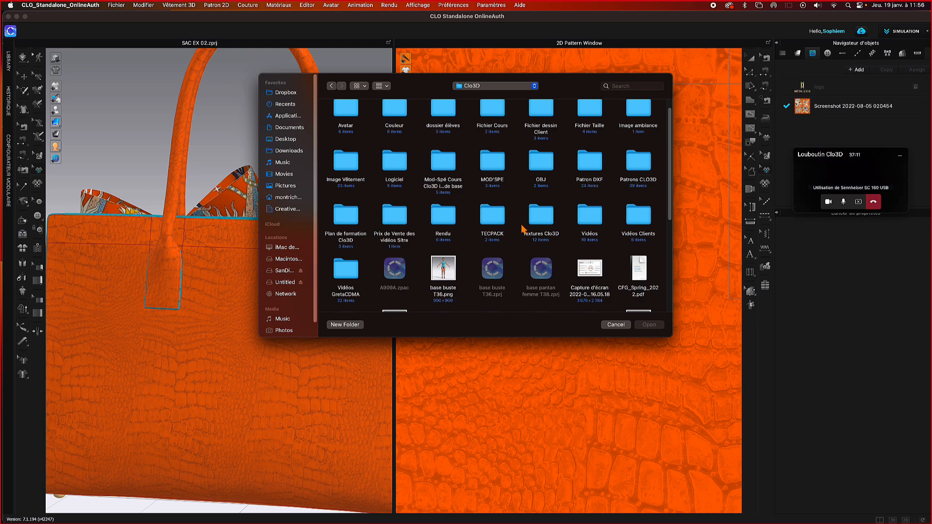
pyautogui.doubleClick(542, 224)
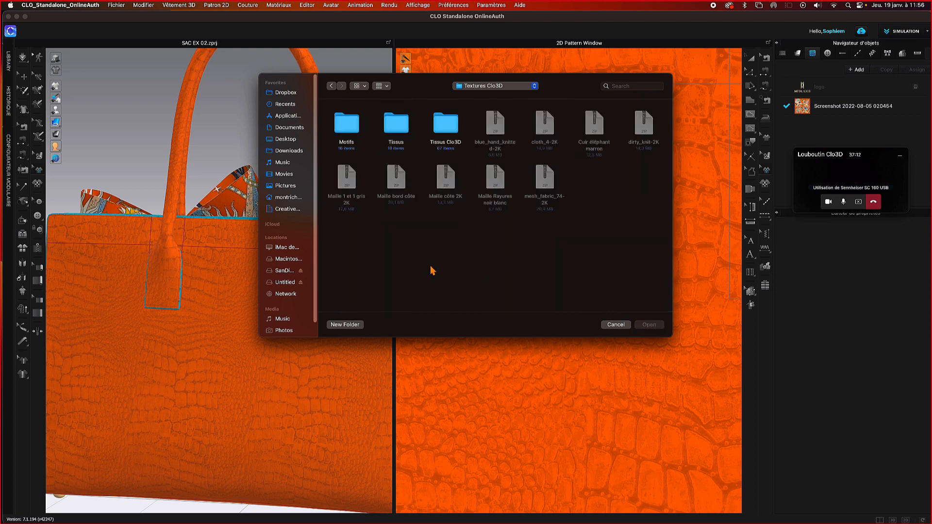
pyautogui.doubleClick(442, 128)
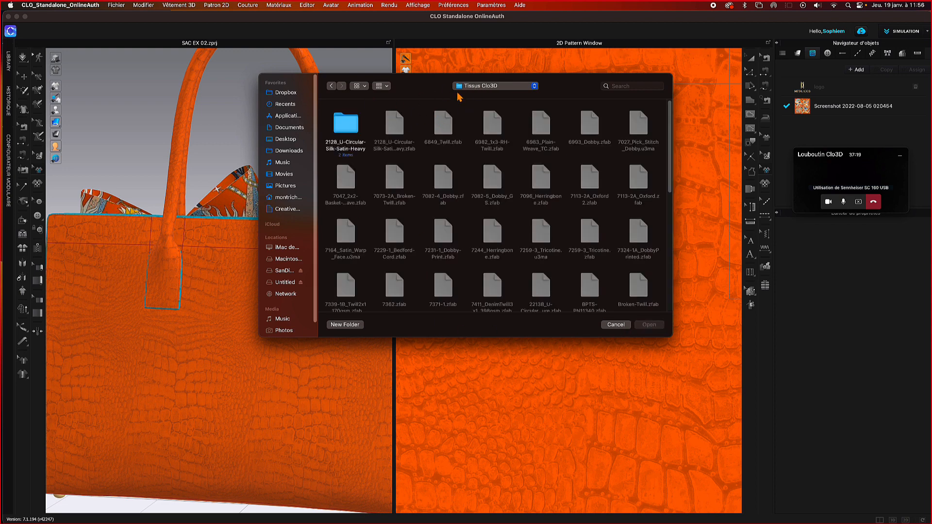
# - Check the Tissus folder inside Textures Clo3D for the graphic's image and return to the Clo3D folder
pyautogui.click(486, 88)
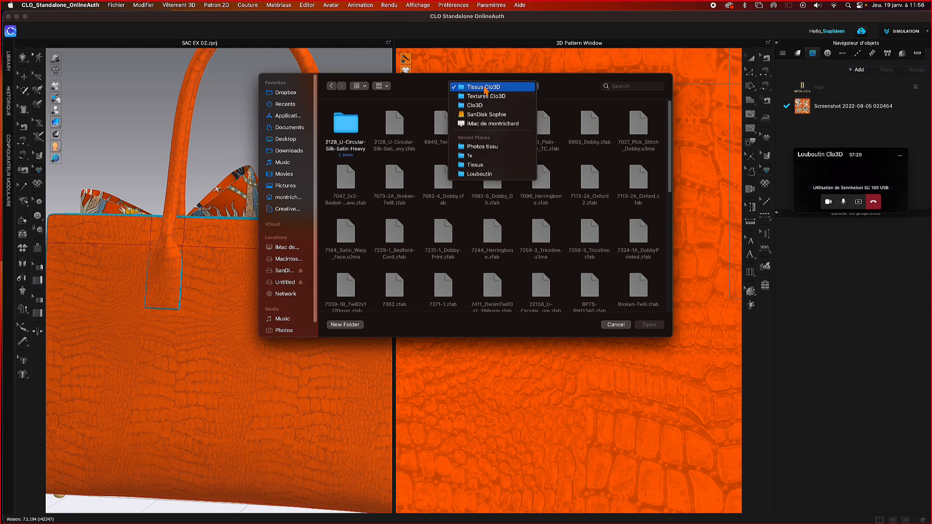
pyautogui.click(486, 97)
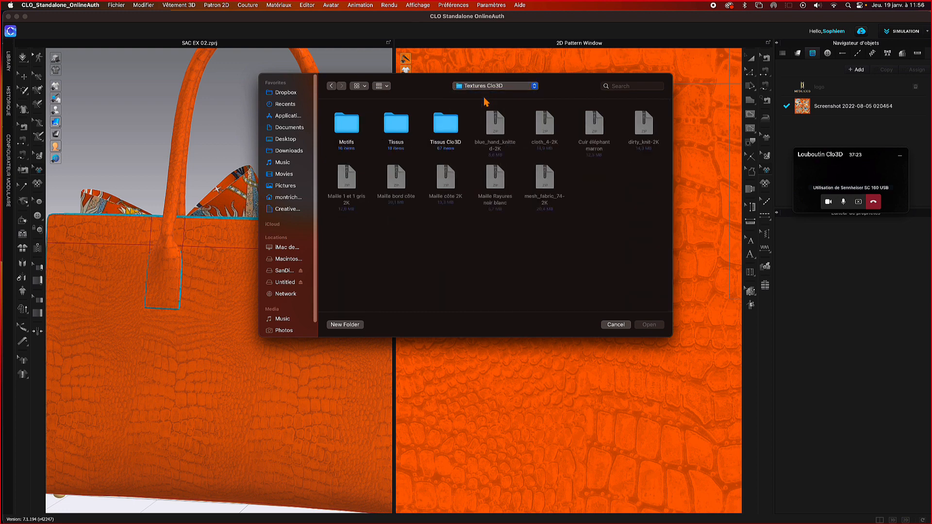
pyautogui.click(395, 121)
pyautogui.doubleClick(395, 121)
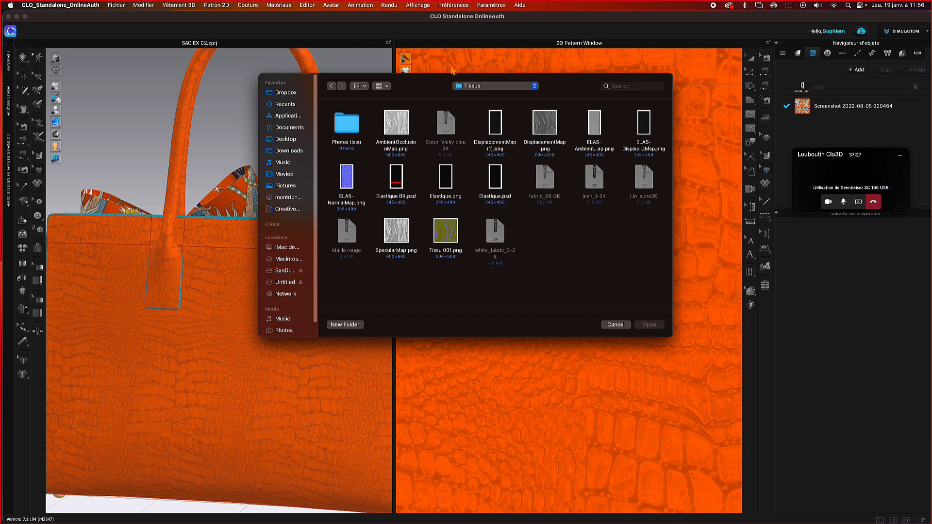
pyautogui.click(478, 86)
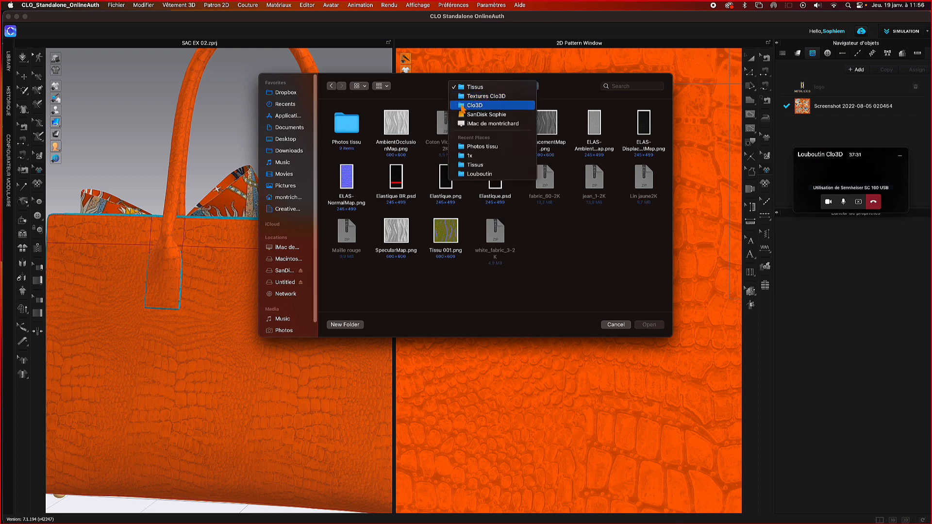
pyautogui.click(462, 106)
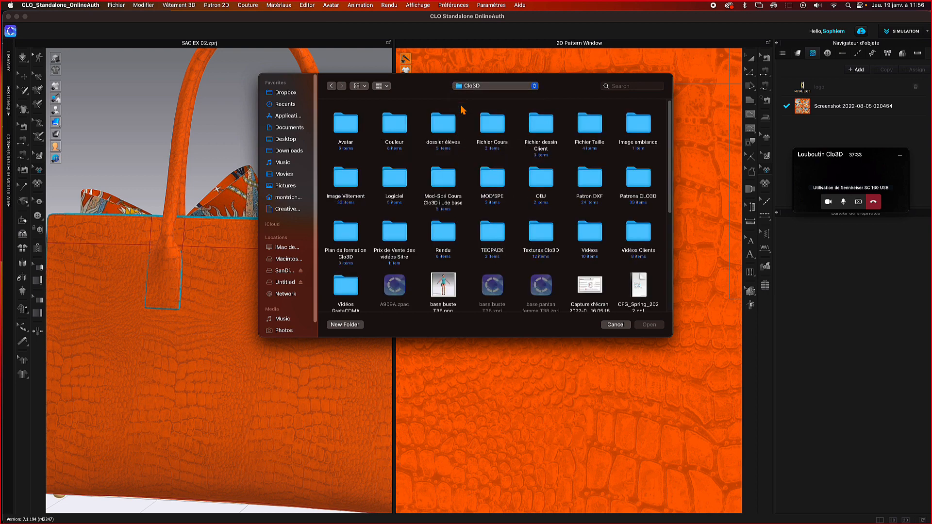
# - Search the computer for "LoGo", open the Logo folder and choose logo site Banière.png as the graphic's image
pyautogui.click(626, 86)
pyautogui.write('L')
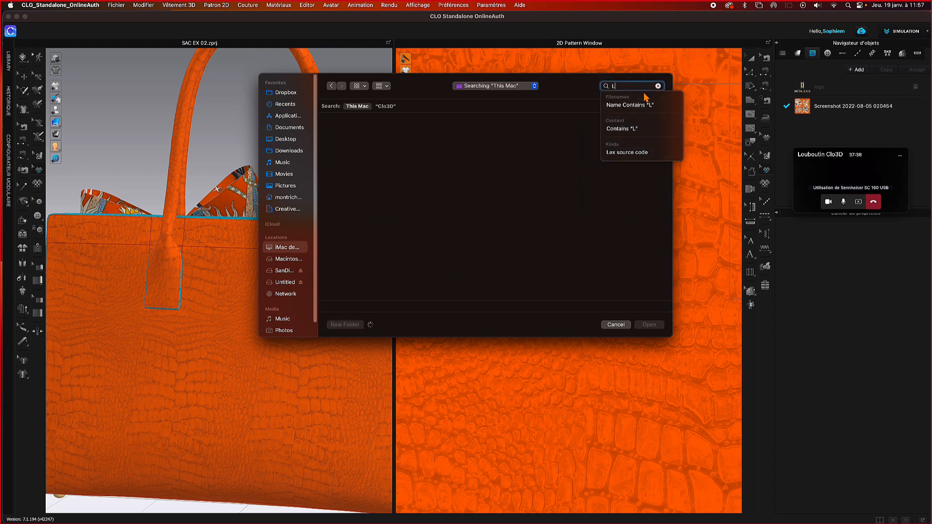
pyautogui.write('o')
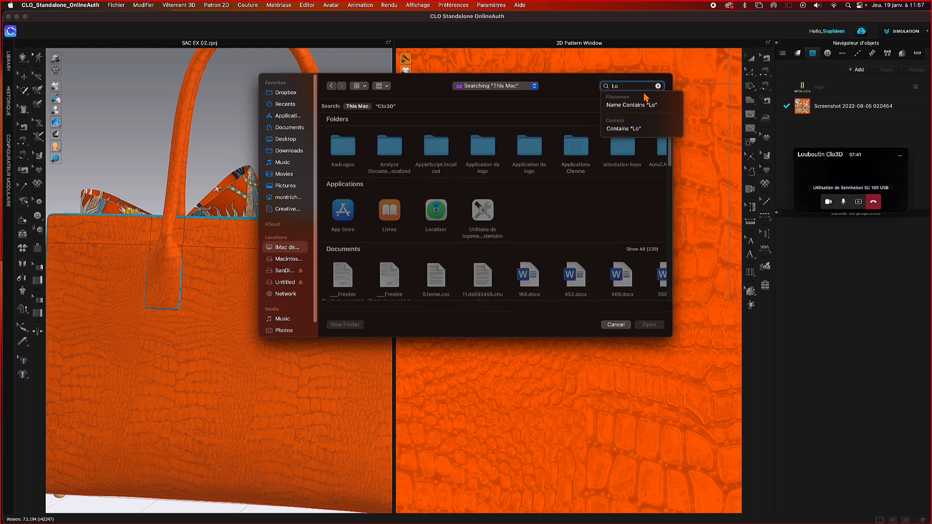
pyautogui.write('G')
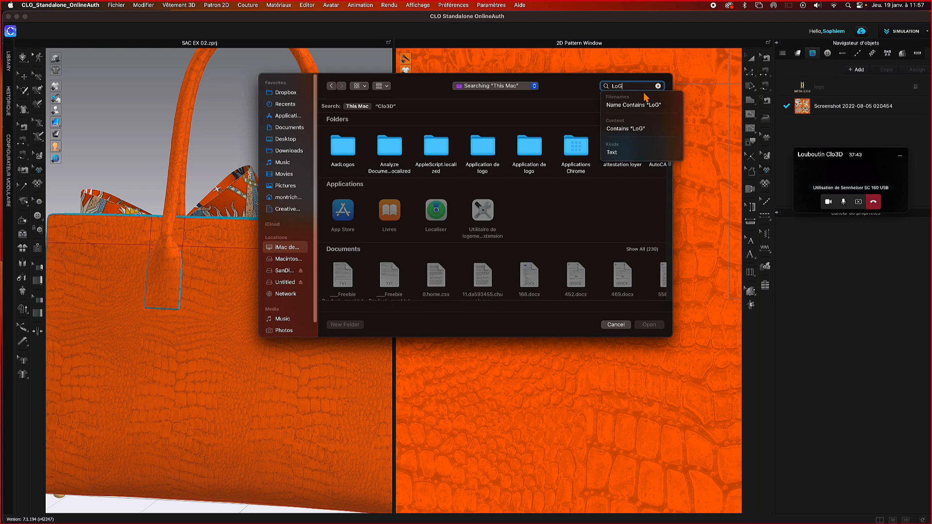
pyautogui.write('o')
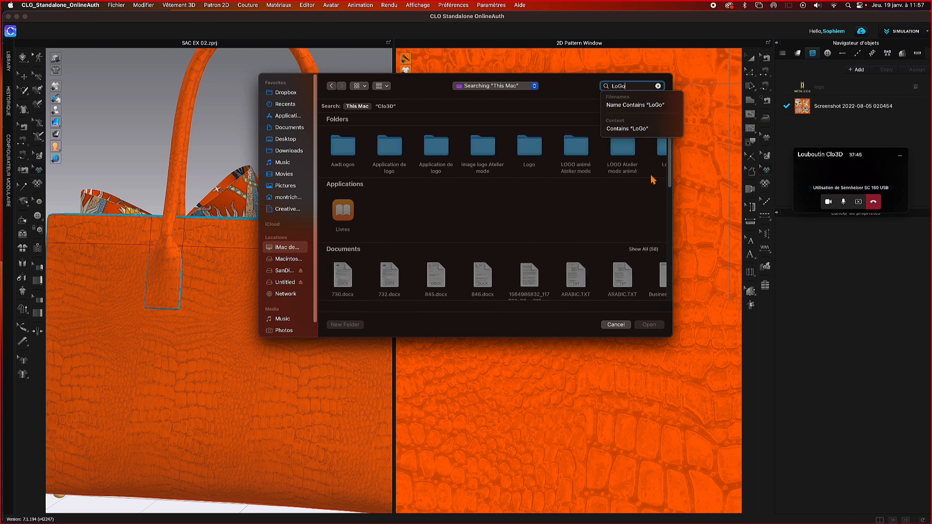
pyautogui.doubleClick(531, 147)
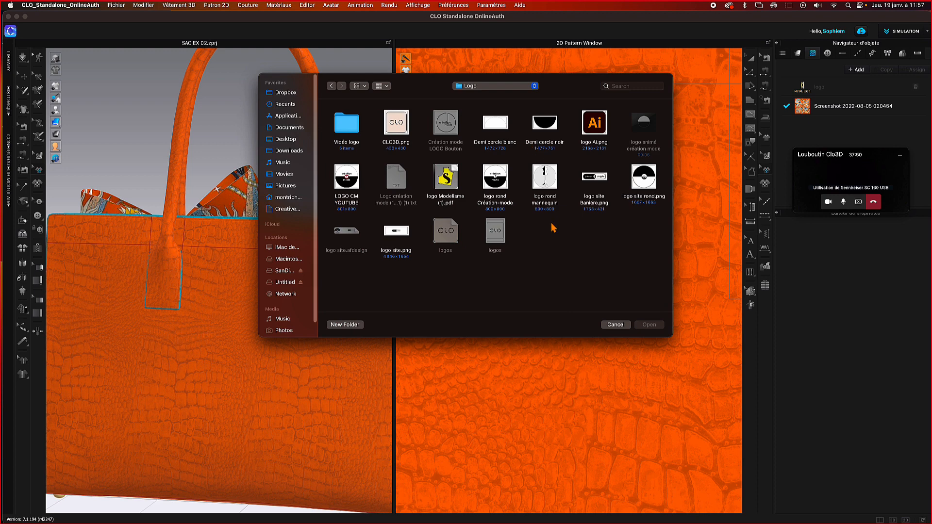
pyautogui.click(595, 177)
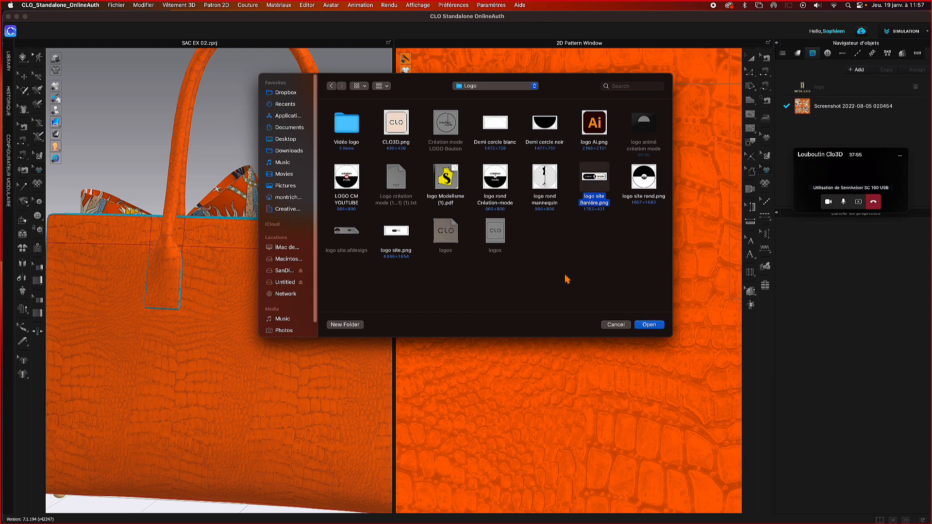
pyautogui.click(650, 325)
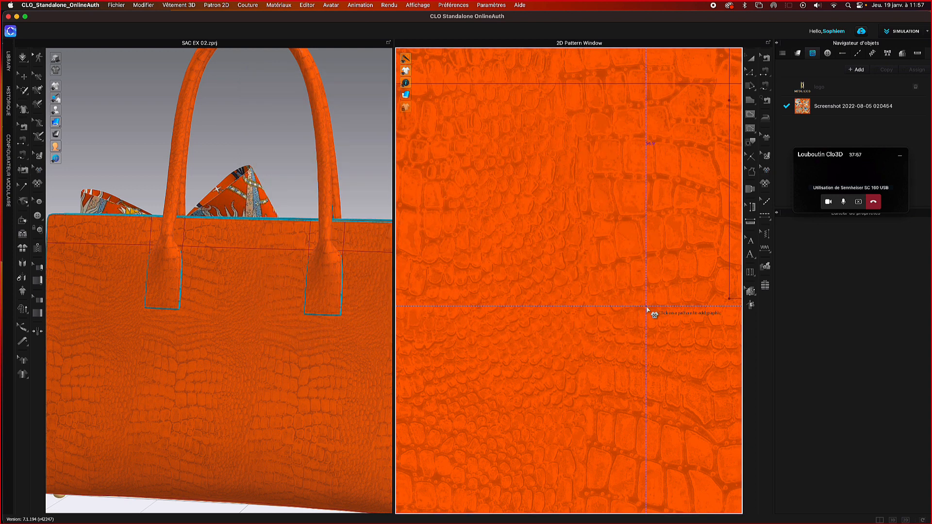
# - Place the logo graphic in the upper middle of the front panel at 148.4 mm wide and 35.6 mm high
pyautogui.scroll(-6, 581, 146)
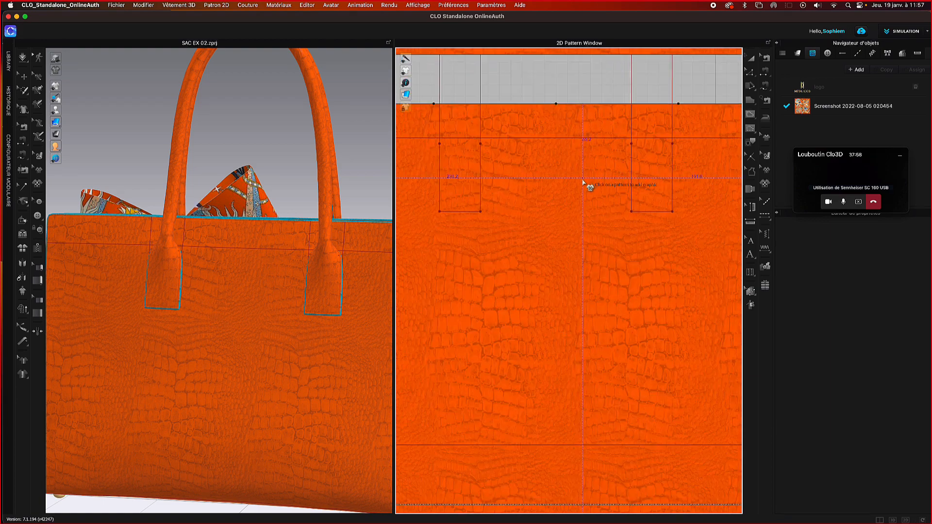
pyautogui.scroll(-2, 587, 197)
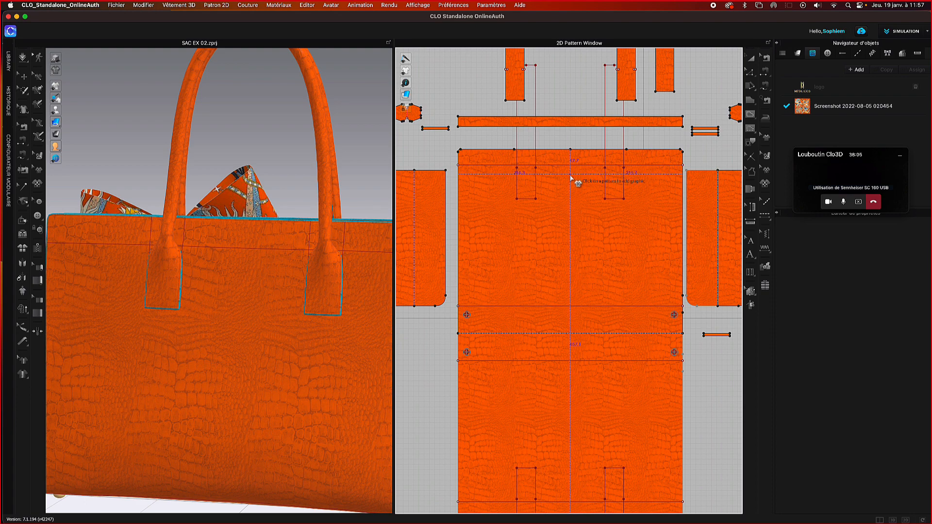
pyautogui.click(571, 178)
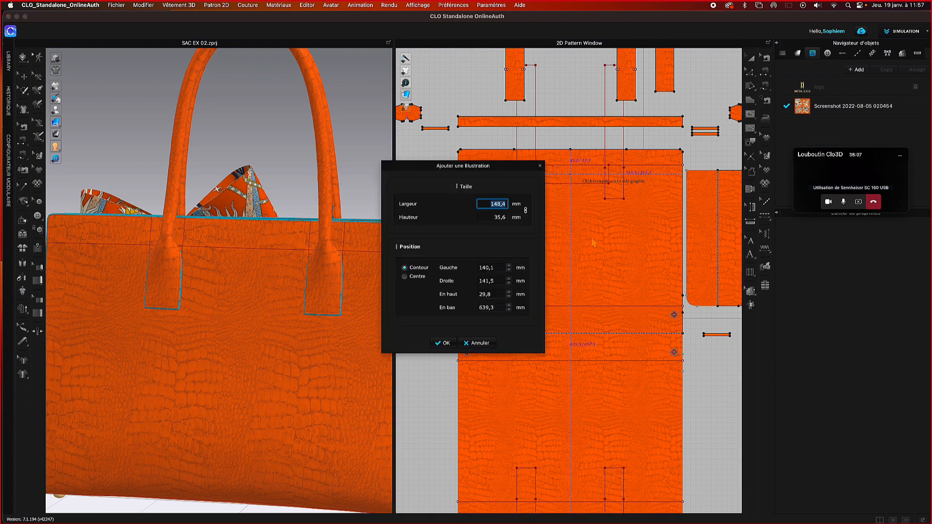
pyautogui.moveTo(505, 168); pyautogui.dragTo(454, 164)
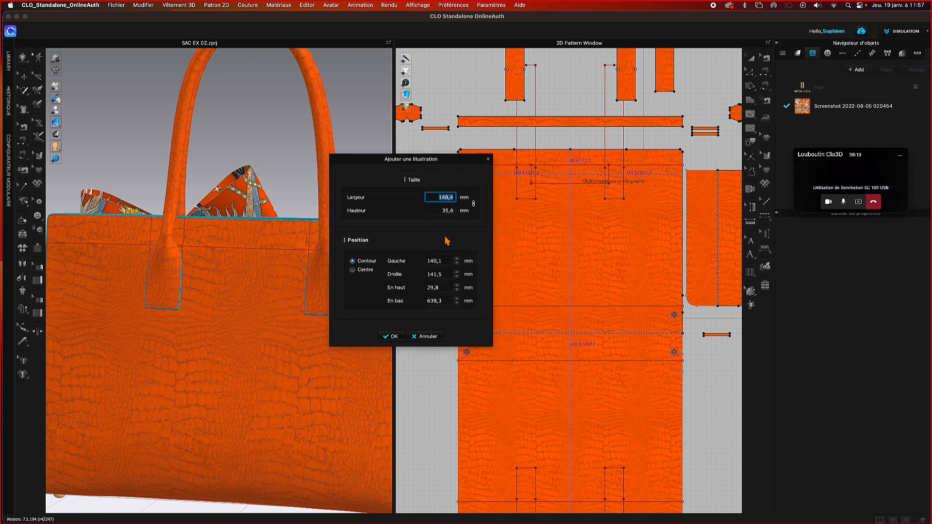
pyautogui.click(394, 336)
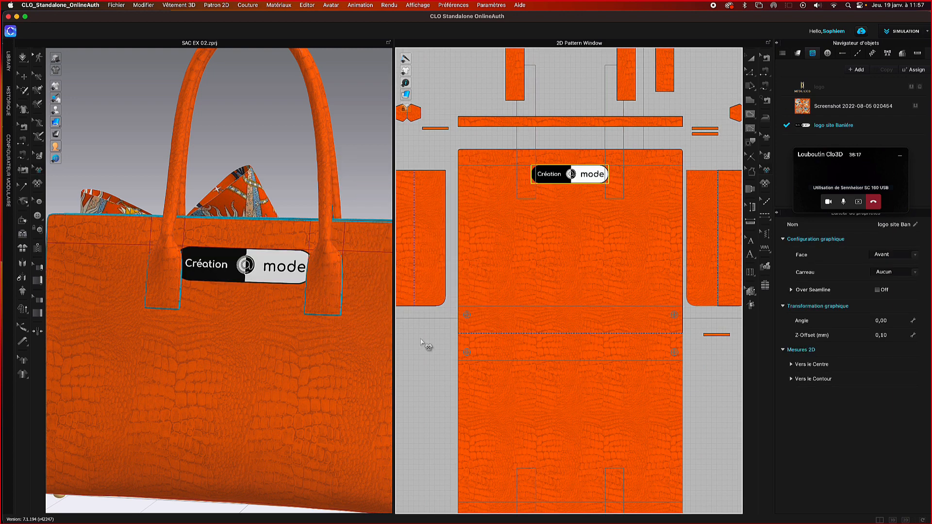
# - Scale the logo graphic down to about 113 mm wide and 27 mm high so it fits between the handles
pyautogui.click(766, 171)
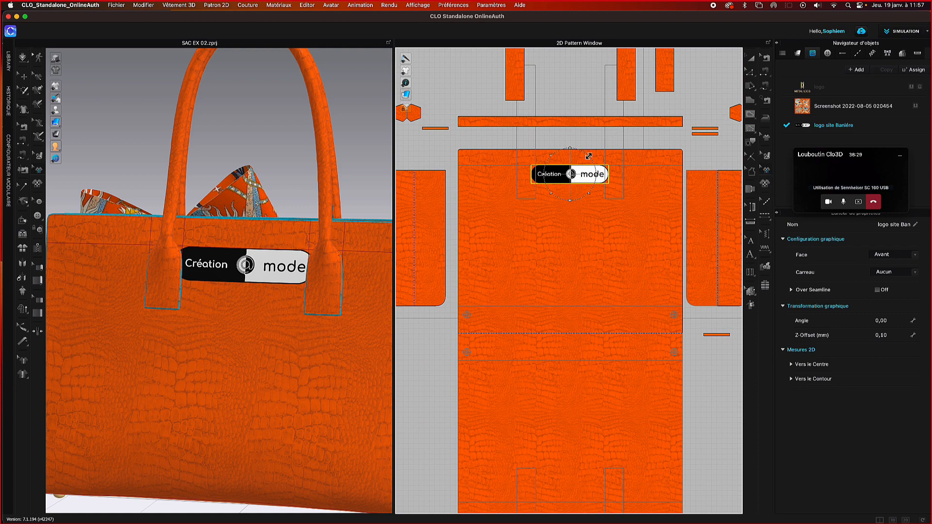
pyautogui.moveTo(590, 155)
pyautogui.mouseDown()
pyautogui.moveTo(582, 160)
pyautogui.moveTo(596, 150)
pyautogui.moveTo(584, 163)
pyautogui.mouseUp()
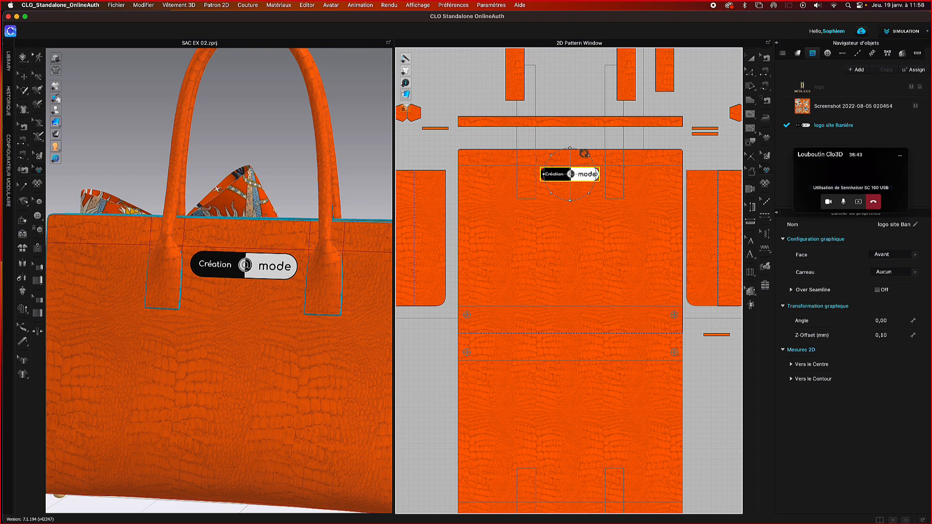
pyautogui.moveTo(584, 154)
pyautogui.mouseDown()
pyautogui.moveTo(572, 148)
pyautogui.moveTo(551, 165)
pyautogui.moveTo(564, 155)
pyautogui.moveTo(578, 171)
pyautogui.mouseUp()
pyautogui.moveTo(582, 179)
# - Keep the logo graphic's face on Avant and tile it over the whole piece with the Patron option
pyautogui.moveTo(857, 160); pyautogui.dragTo(854, 141)
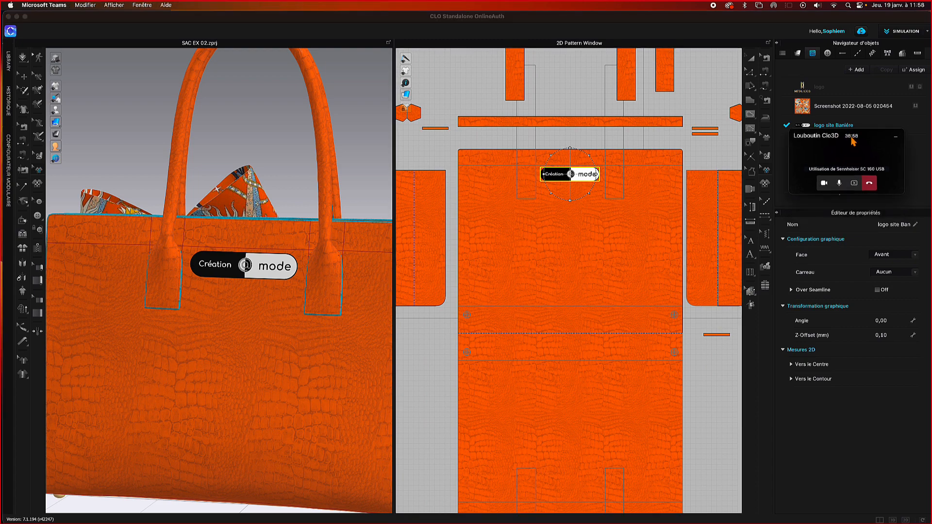
pyautogui.click(916, 258)
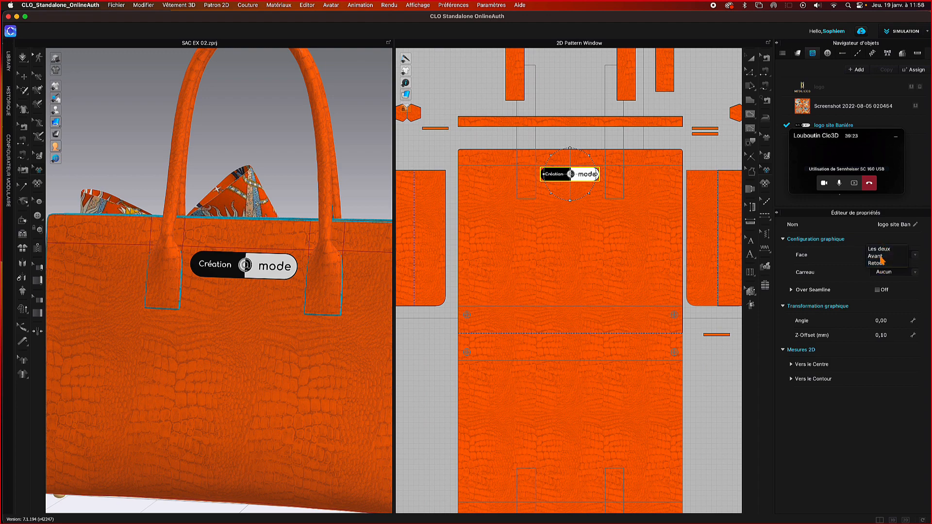
pyautogui.click(877, 257)
pyautogui.click(915, 274)
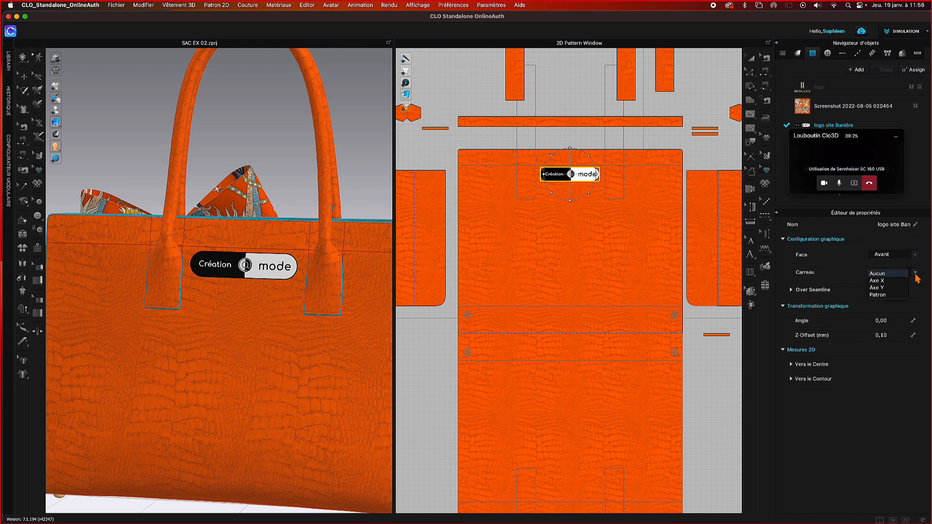
pyautogui.click(877, 295)
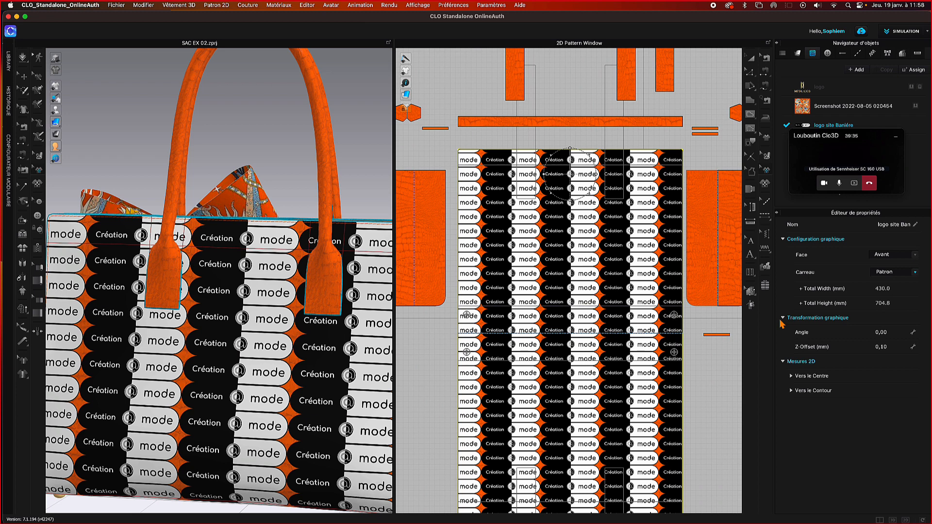
# - Try tiling the logo graphic along Axe Y and along Axe X
pyautogui.click(915, 272)
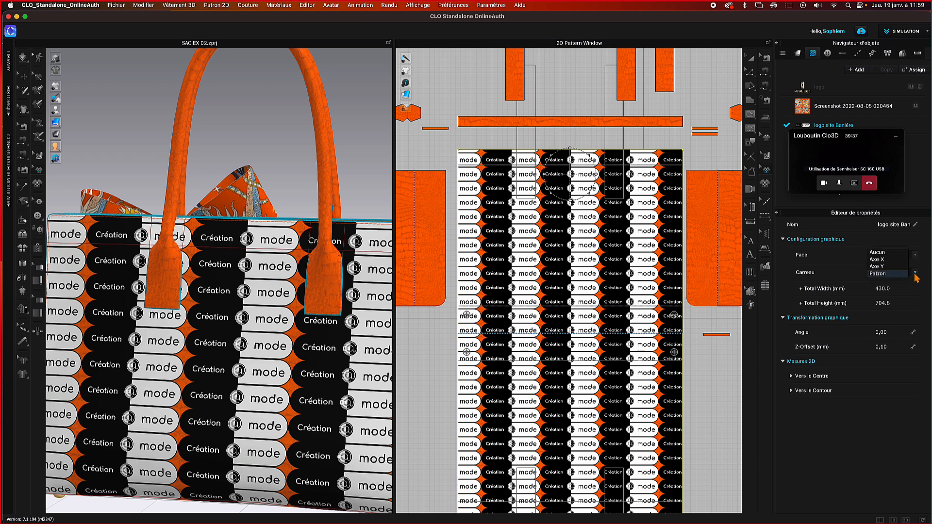
pyautogui.click(878, 266)
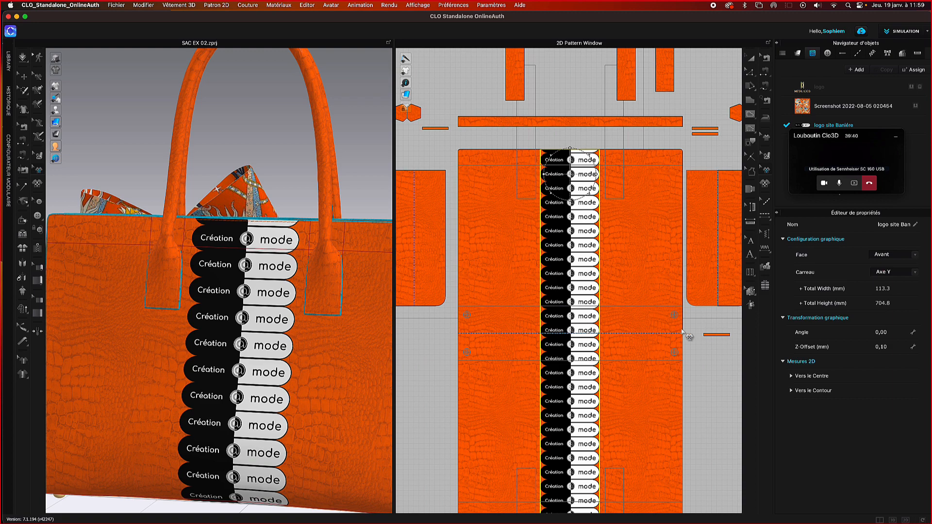
pyautogui.click(893, 272)
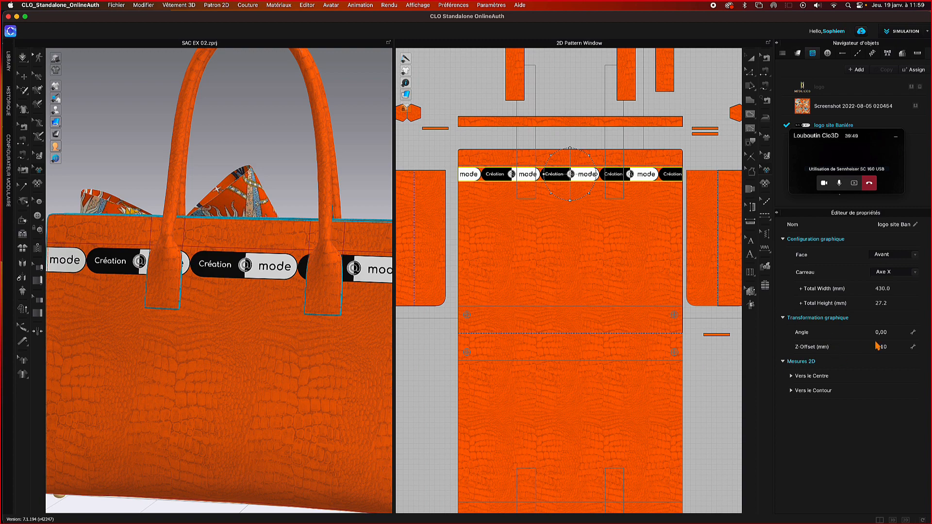
# - Try an angle of 45 degrees on the tiled logo band and set it back to 0
pyautogui.click(892, 334)
pyautogui.write('45')
pyautogui.press('Return')
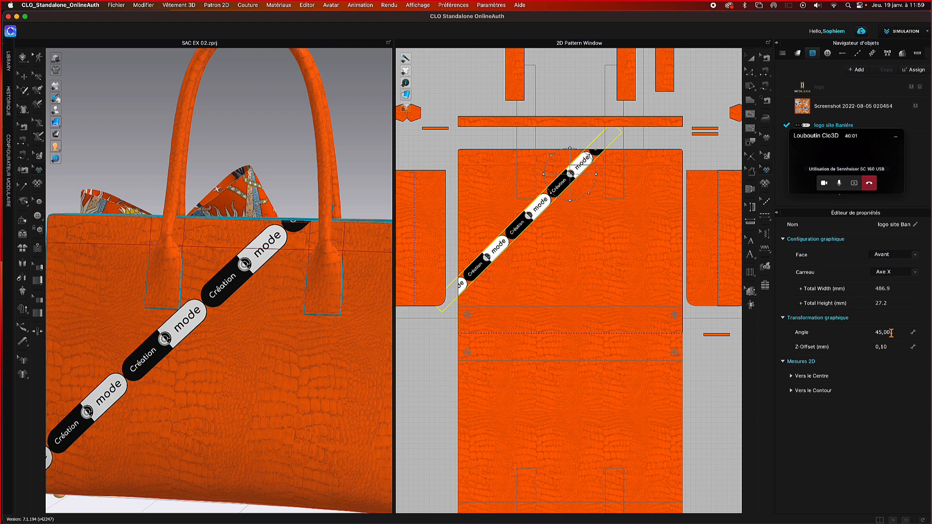
pyautogui.doubleClick(891, 333)
pyautogui.write('0')
pyautogui.press('Return')
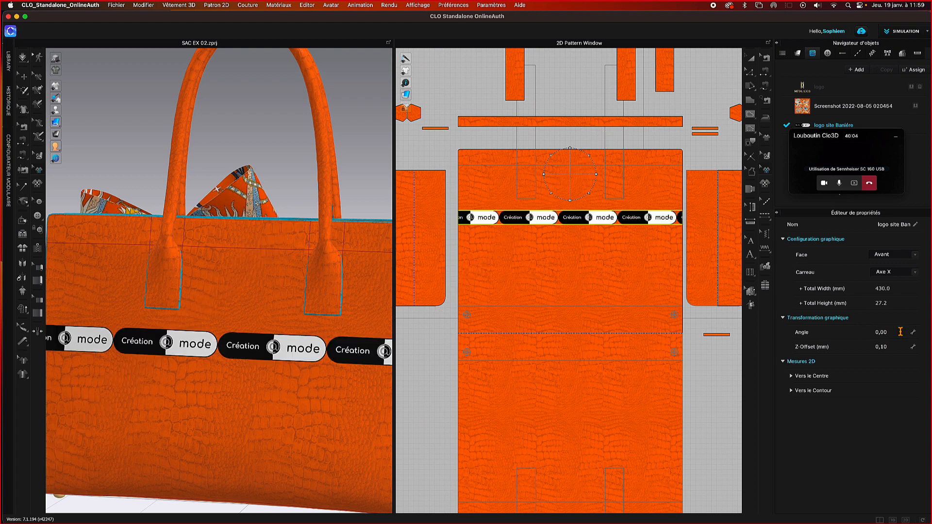
# - Turn on all four 2D measurements to the logo's centre and move the logo band up near the front panel's upper edge
pyautogui.click(791, 377)
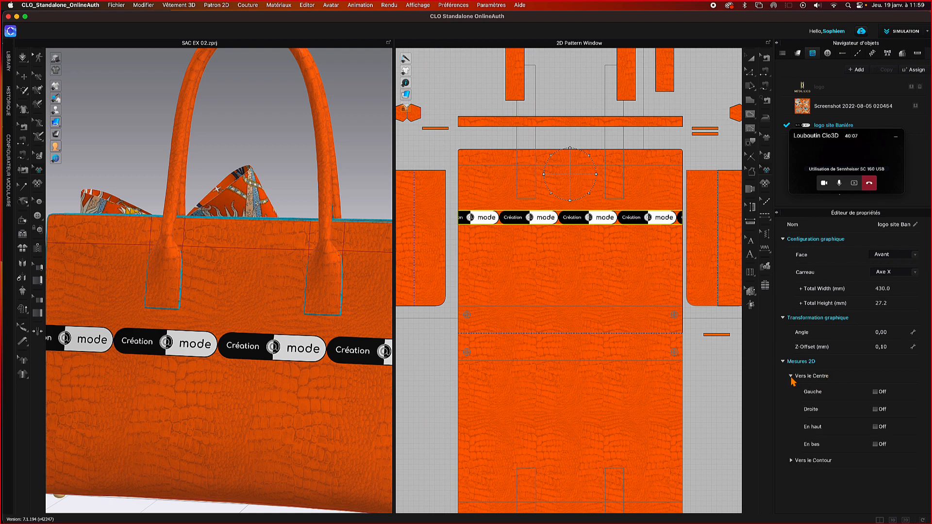
pyautogui.click(875, 392)
pyautogui.click(877, 410)
pyautogui.click(876, 428)
pyautogui.click(876, 444)
pyautogui.click(581, 175)
pyautogui.moveTo(581, 176)
pyautogui.mouseDown()
pyautogui.moveTo(581, 167)
pyautogui.moveTo(583, 177)
pyautogui.mouseUp()
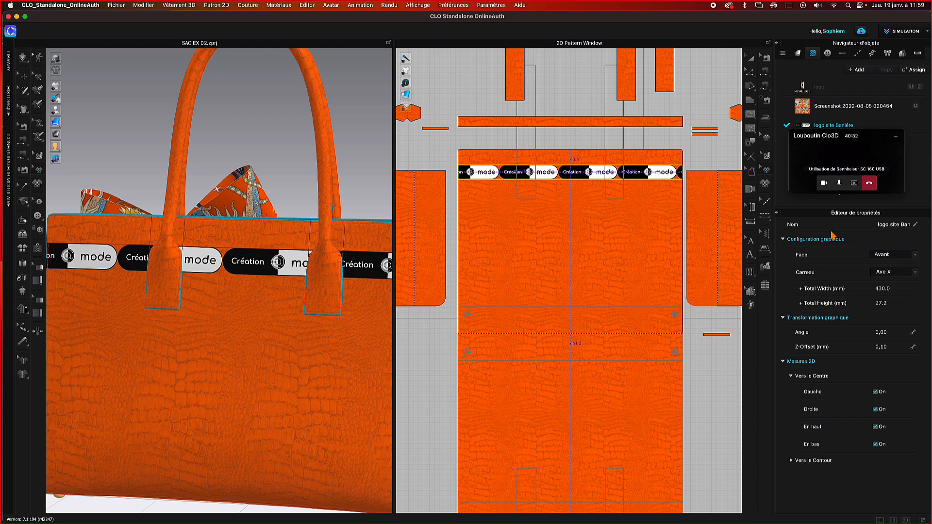
# - Set the logo graphic's tiling to Aucun and centre the single logo between the two handle bases
pyautogui.click(804, 88)
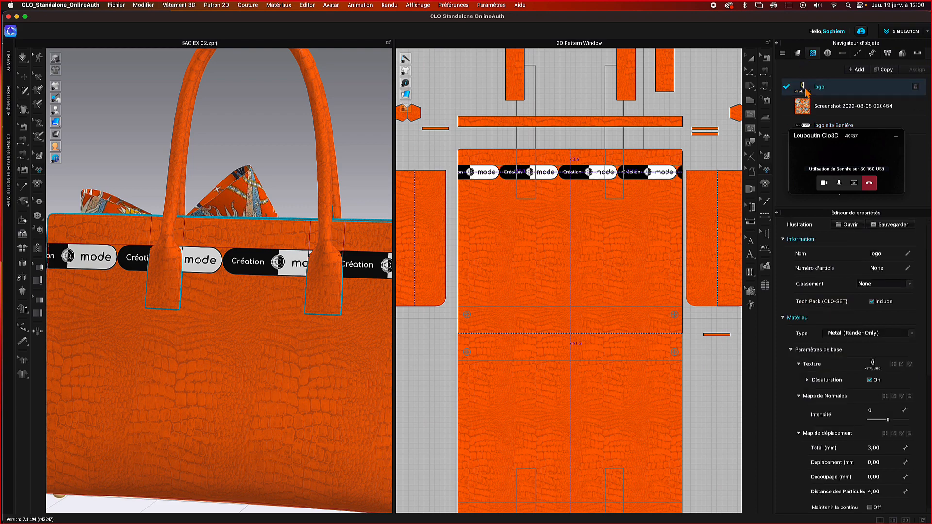
pyautogui.click(597, 175)
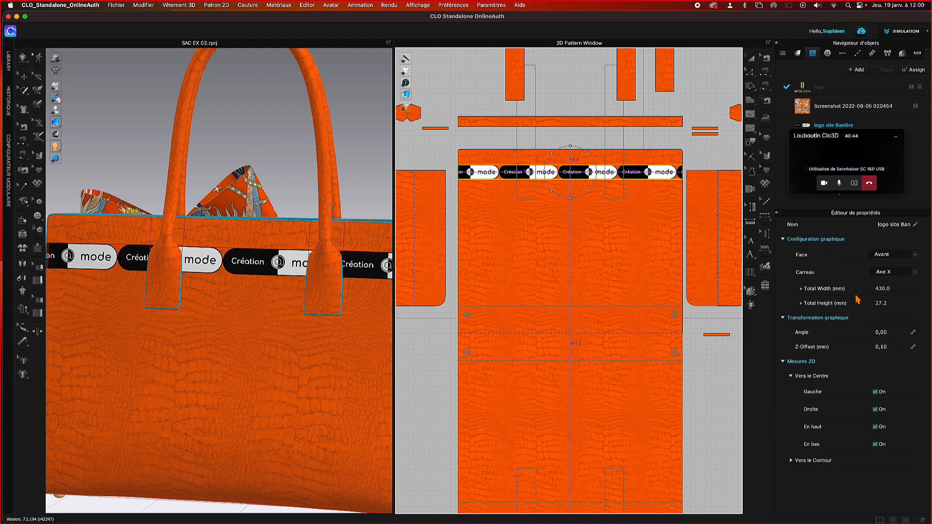
pyautogui.click(917, 273)
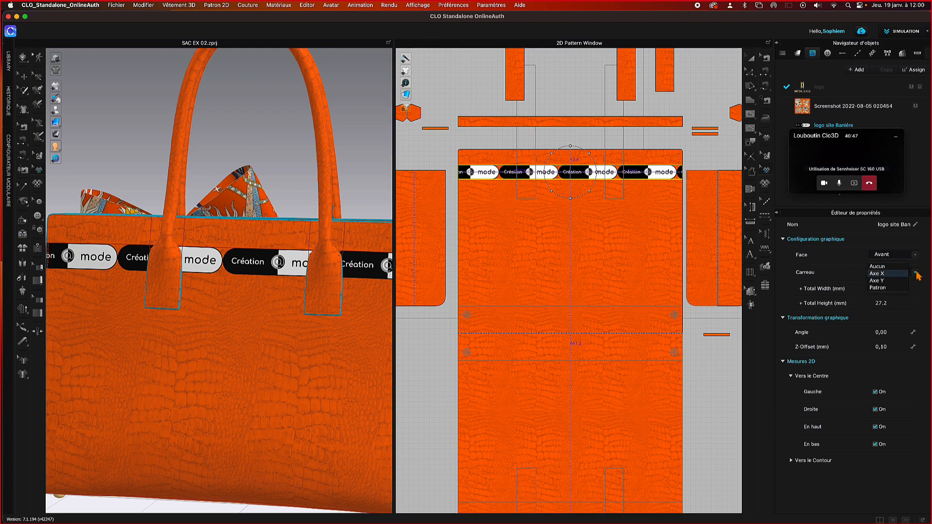
pyautogui.click(880, 267)
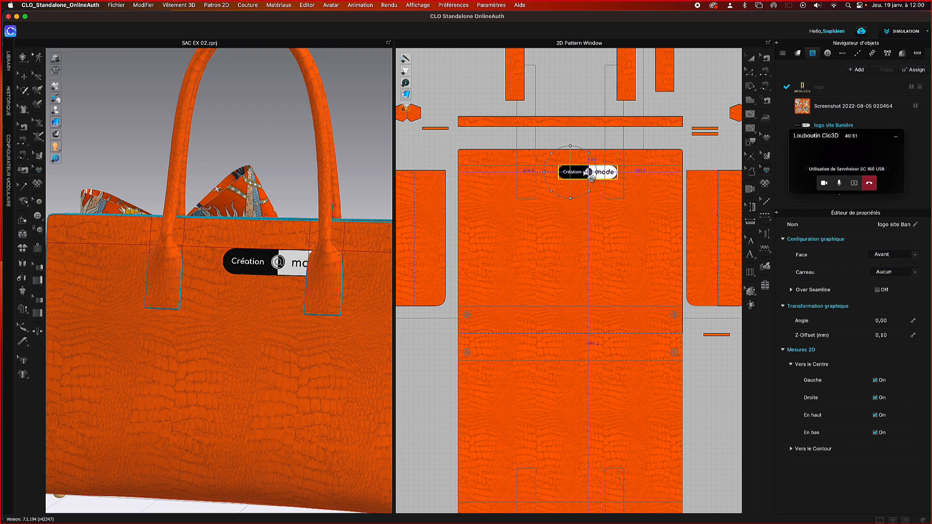
pyautogui.moveTo(587, 175); pyautogui.dragTo(567, 176)
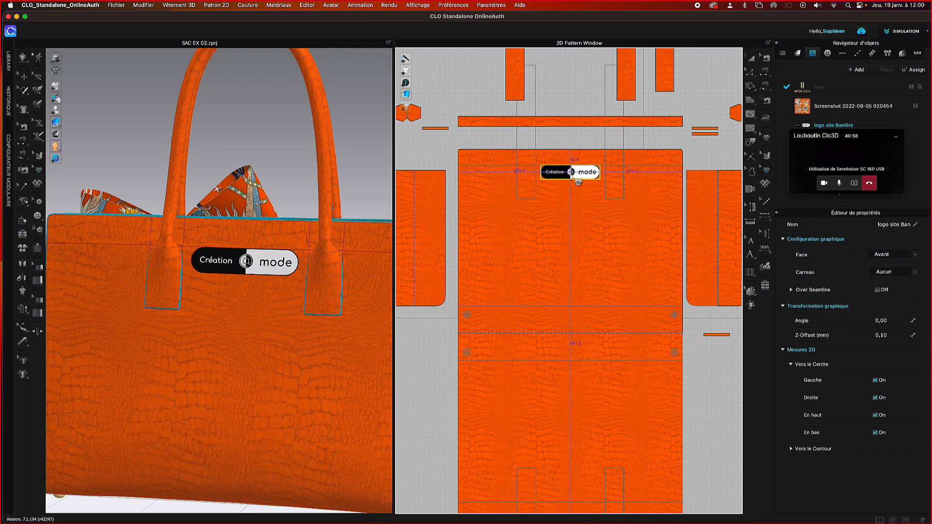
# - Show the bag in the front 3D view and move the logo slightly lower on the front panel
pyautogui.rightClick(230, 132)
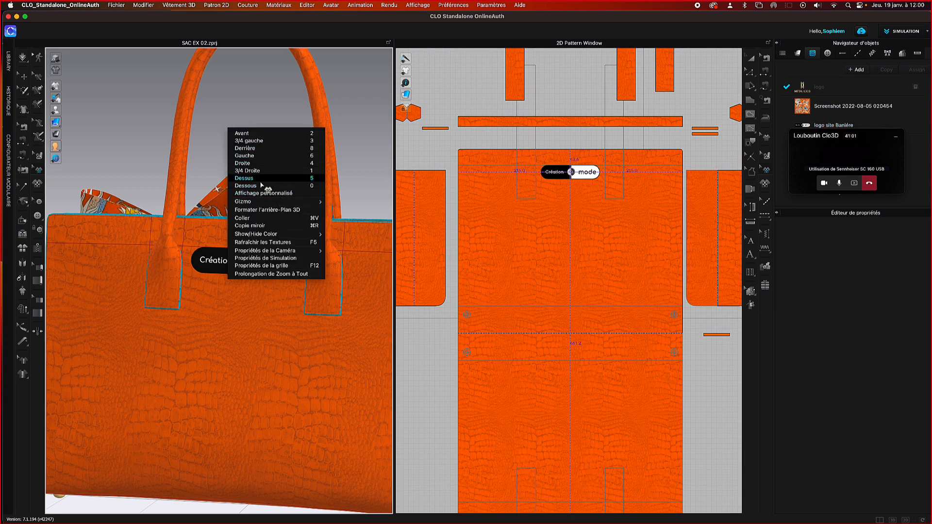
pyautogui.click(260, 133)
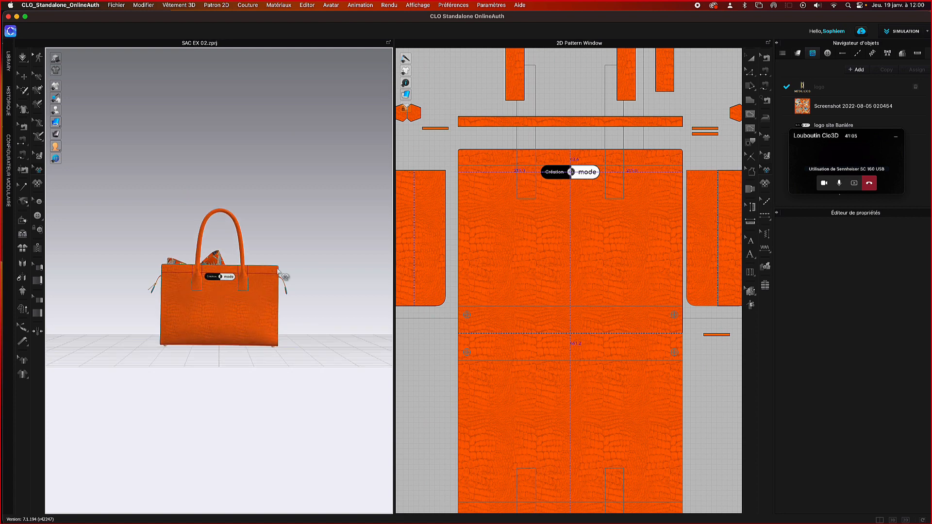
pyautogui.scroll(5, 339, 249)
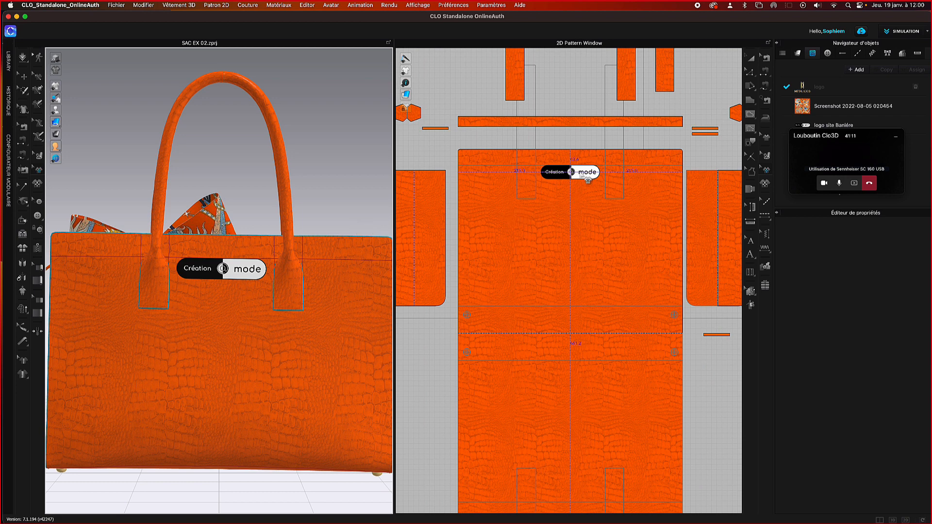
pyautogui.click(582, 179)
pyautogui.moveTo(581, 180); pyautogui.dragTo(581, 186)
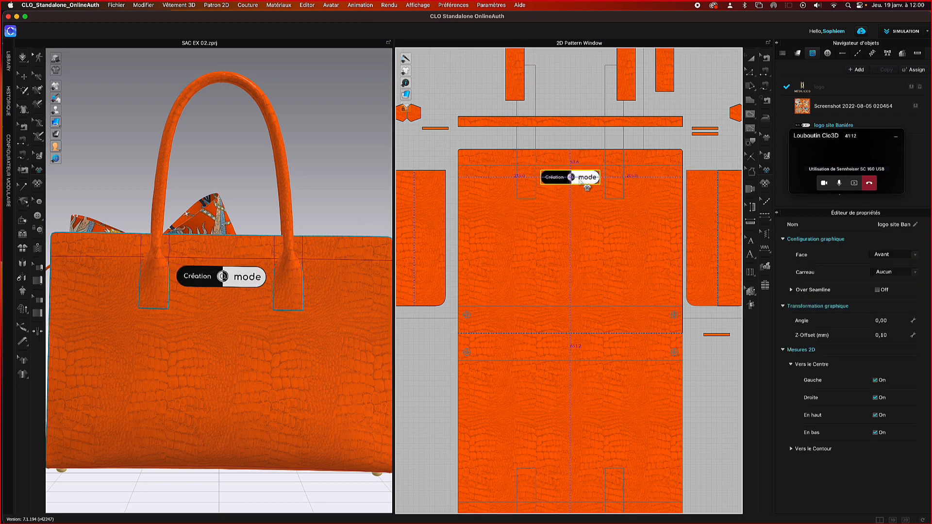
# - Deselect the logo and hide the red line displayed across the bag's upper edge in the 3D view
pyautogui.click(330, 174)
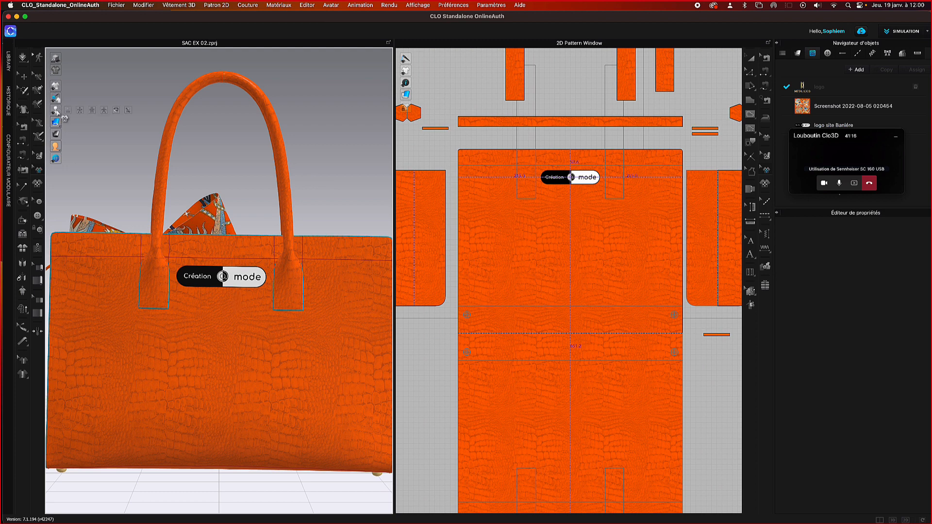
pyautogui.moveTo(57, 90)
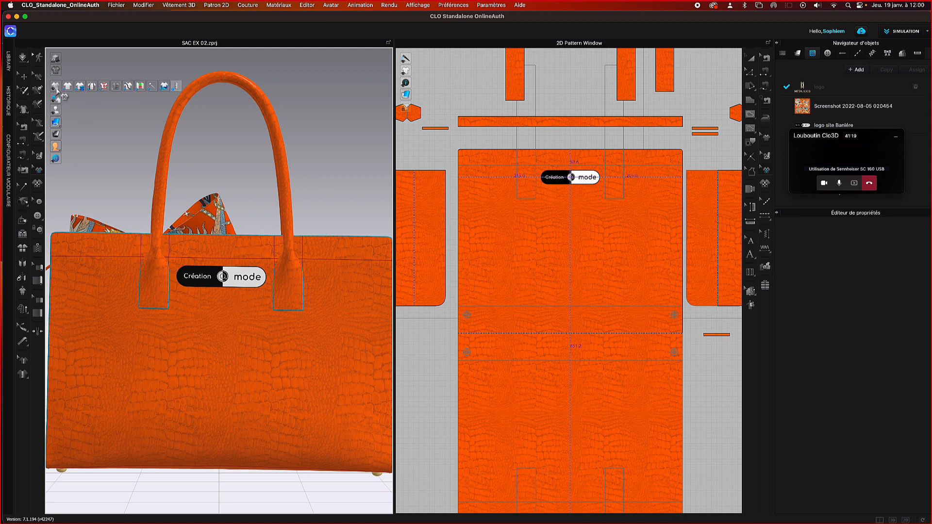
pyautogui.click(104, 88)
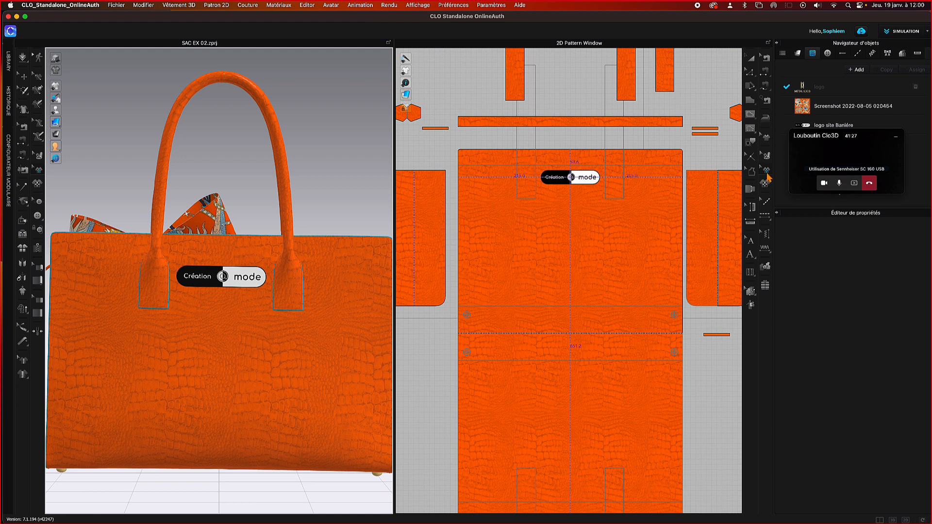
# - Open the material properties of the "logo site Banière" graphic placed on the bag's front panel
pyautogui.click(590, 180)
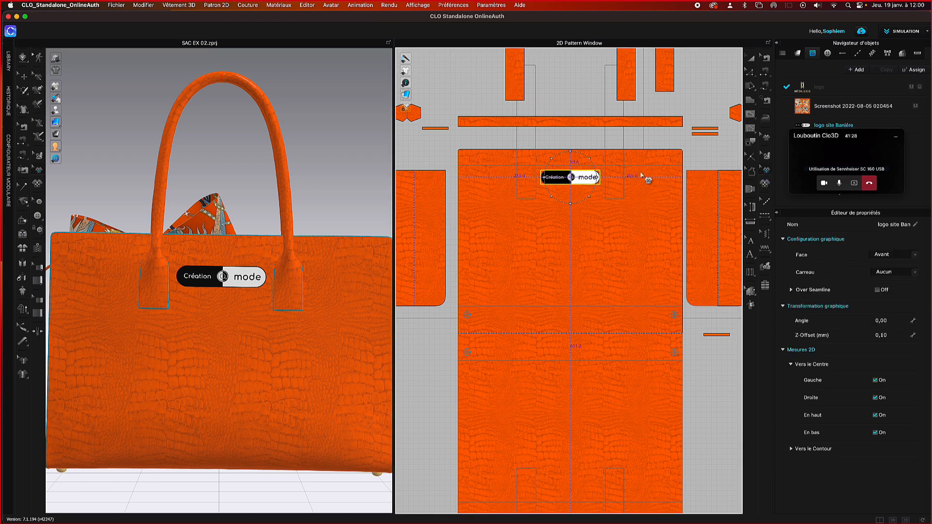
pyautogui.moveTo(831, 133); pyautogui.dragTo(834, 168)
pyautogui.click(823, 129)
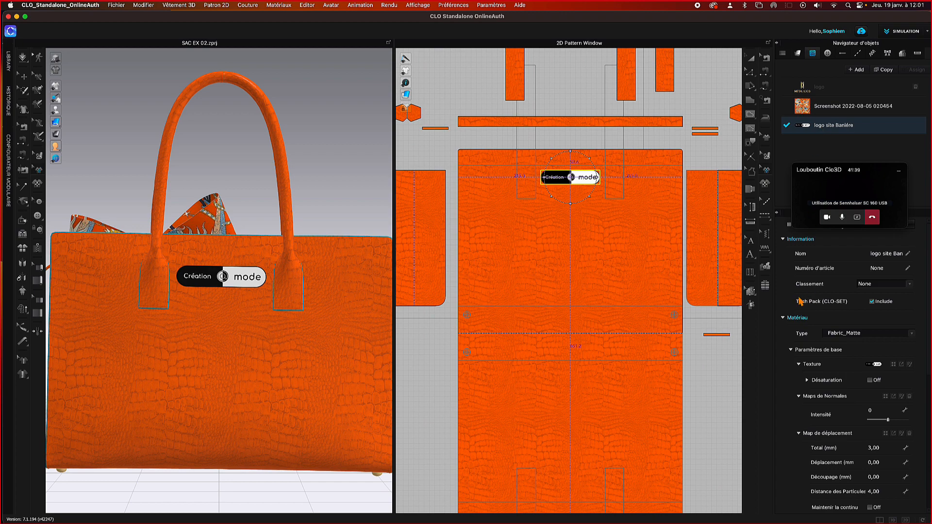
# - Set the logo graphic's material type to Fabric_Velvet and check it on the 3D bag
pyautogui.click(840, 336)
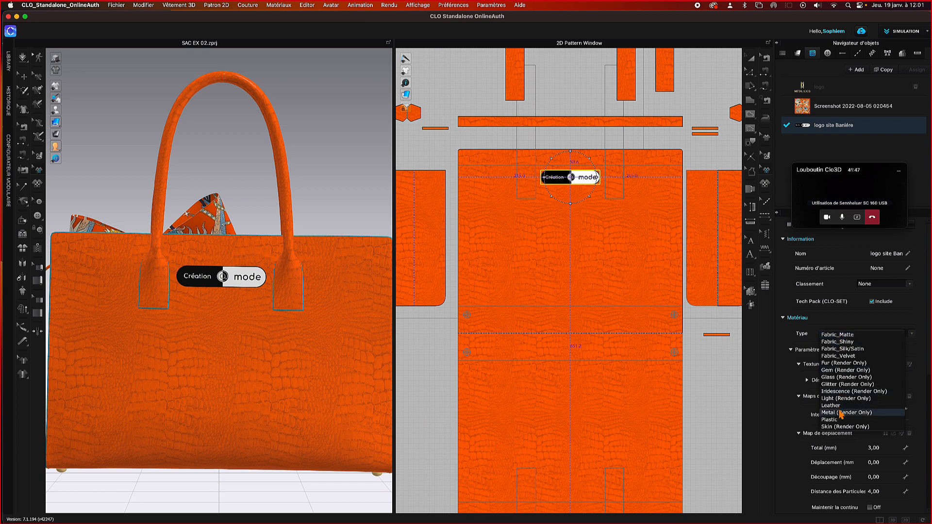
pyautogui.click(836, 358)
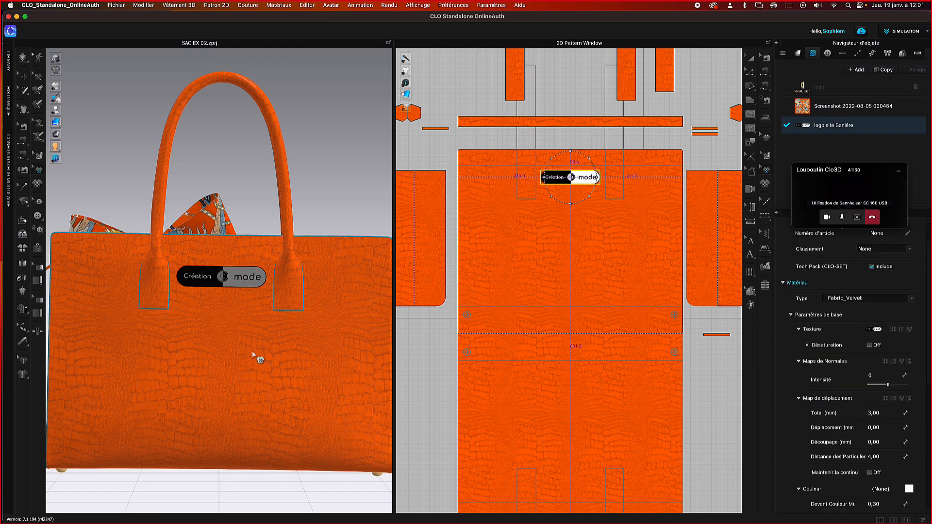
pyautogui.moveTo(328, 213); pyautogui.dragTo(347, 215, button='right')
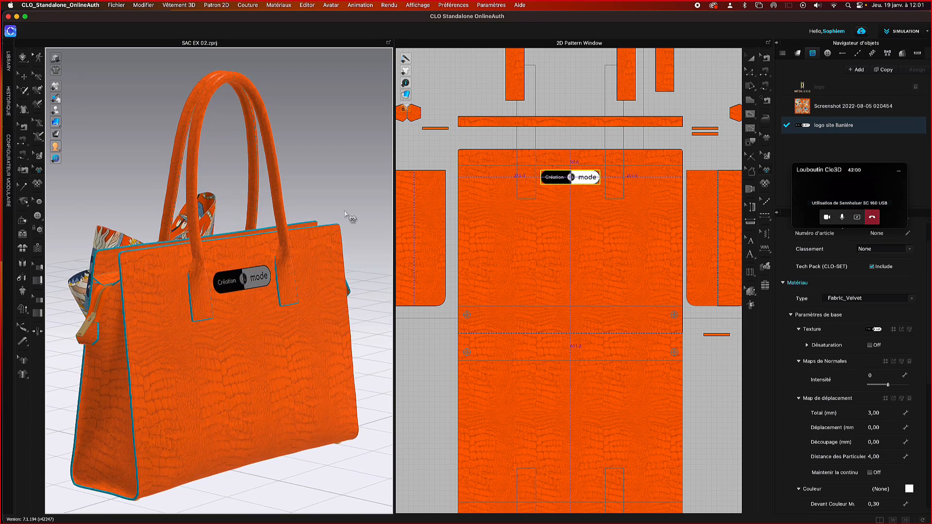
# - Try the material type Fabric_Silk/Satin on the logo graphic, followed by Fabric_Shiny
pyautogui.click(848, 299)
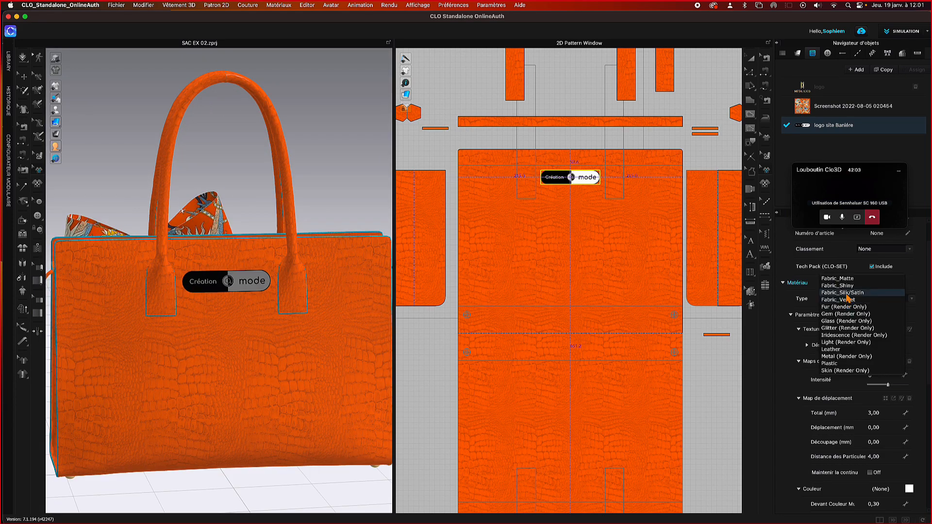
pyautogui.click(848, 294)
pyautogui.moveTo(327, 178); pyautogui.dragTo(290, 185, button='right')
pyautogui.click(830, 299)
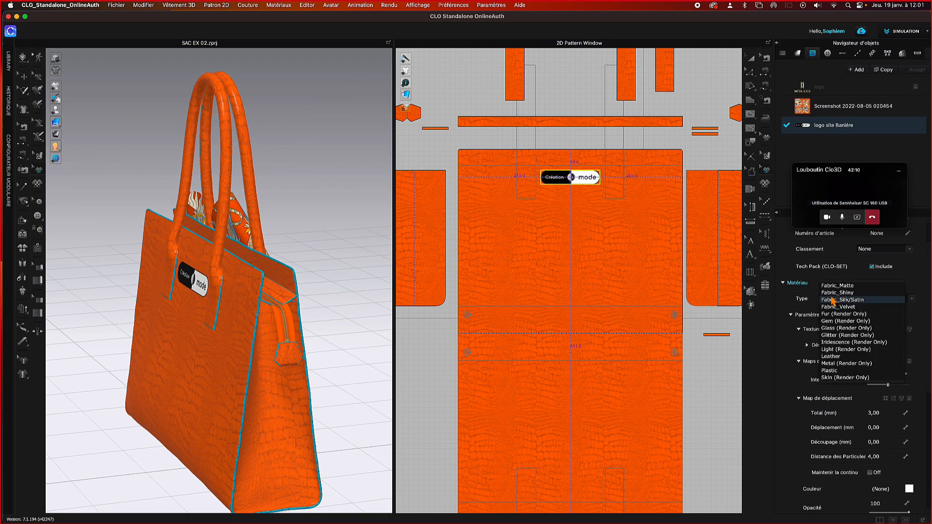
pyautogui.click(836, 293)
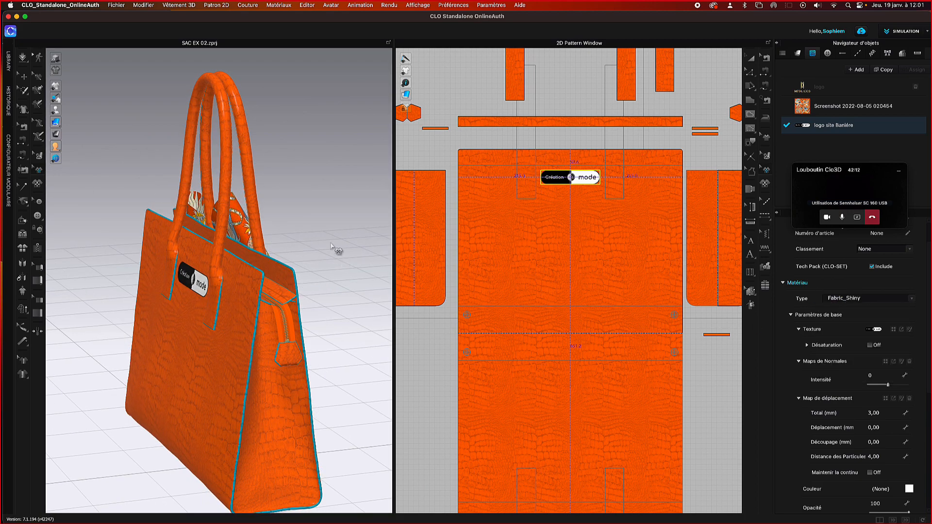
# - Set the logo graphic's material type to Metal (Render Only) and inspect it from the bag's front
pyautogui.click(850, 300)
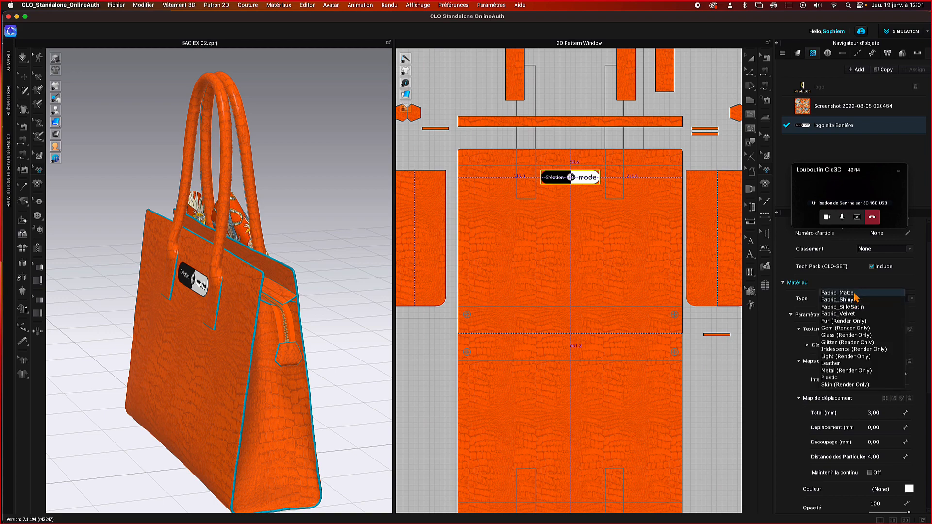
pyautogui.click(853, 372)
pyautogui.press('2')
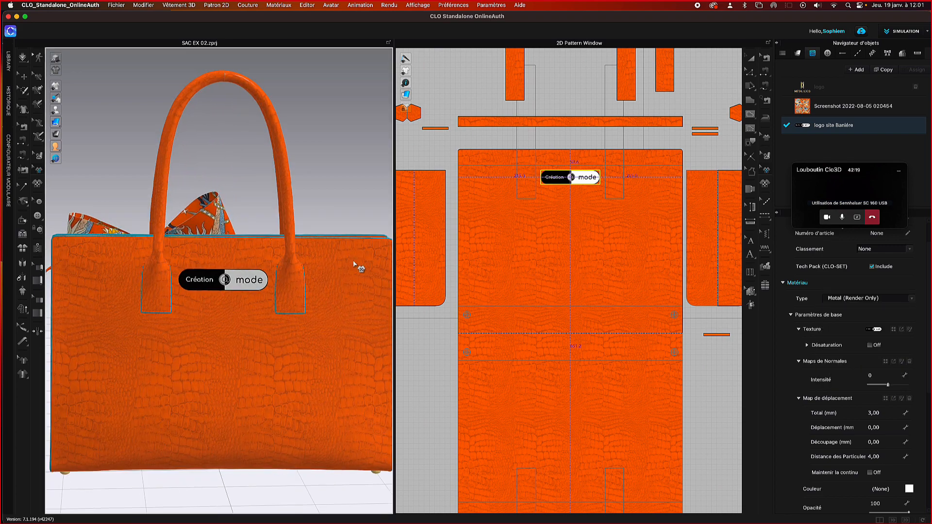
pyautogui.moveTo(353, 260); pyautogui.dragTo(374, 266, button='right')
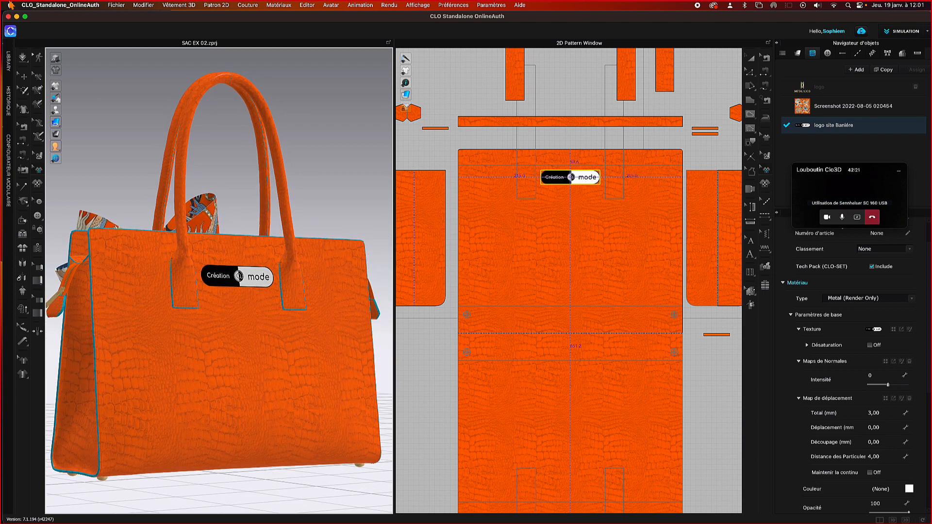
# - Turn on high-quality rendering in the 3D view and inspect the logo from another angle
pyautogui.click(56, 59)
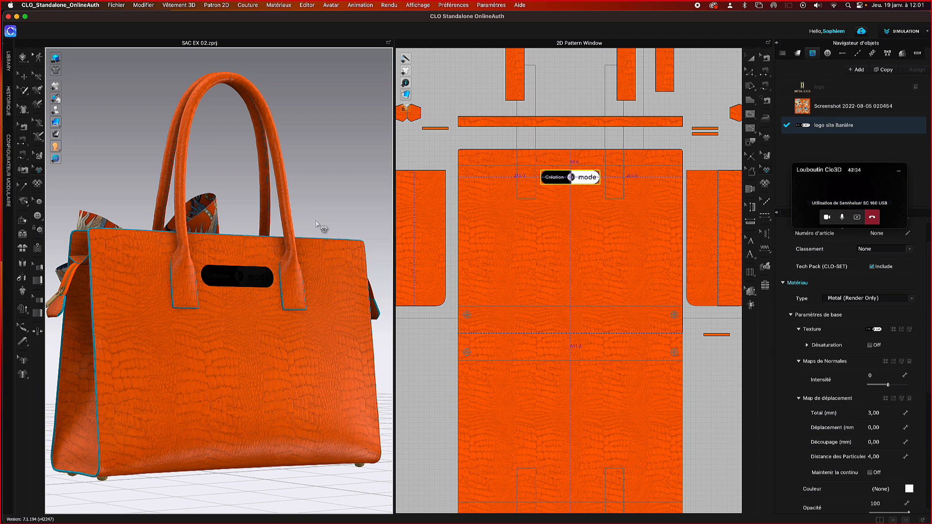
pyautogui.moveTo(316, 229); pyautogui.dragTo(278, 239, button='right')
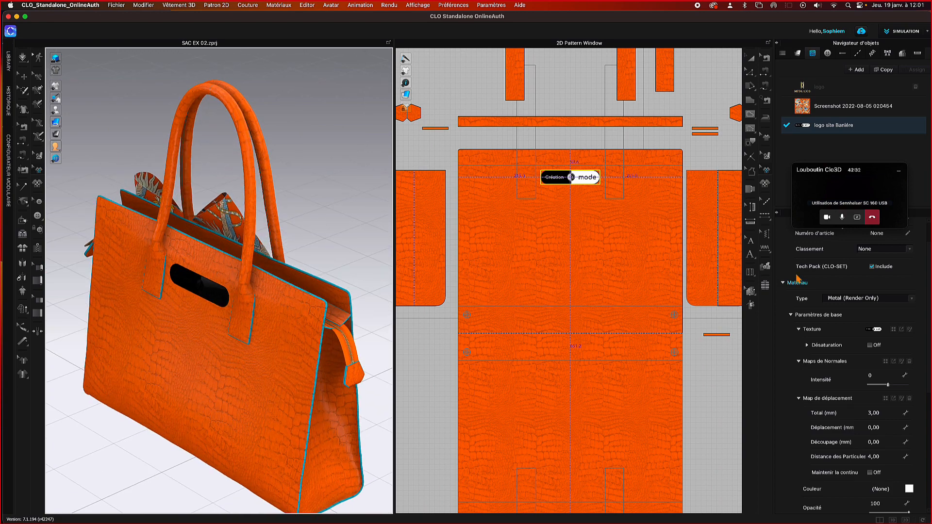
# - Try Light (Render Only) on the logo graphic, and finally set its material type to Fabric_Silk/Satin
pyautogui.click(865, 298)
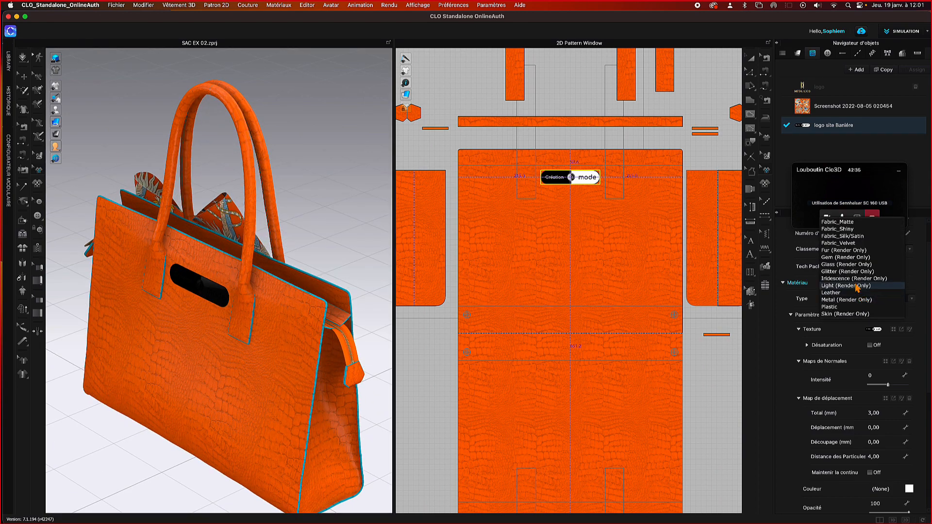
pyautogui.click(856, 287)
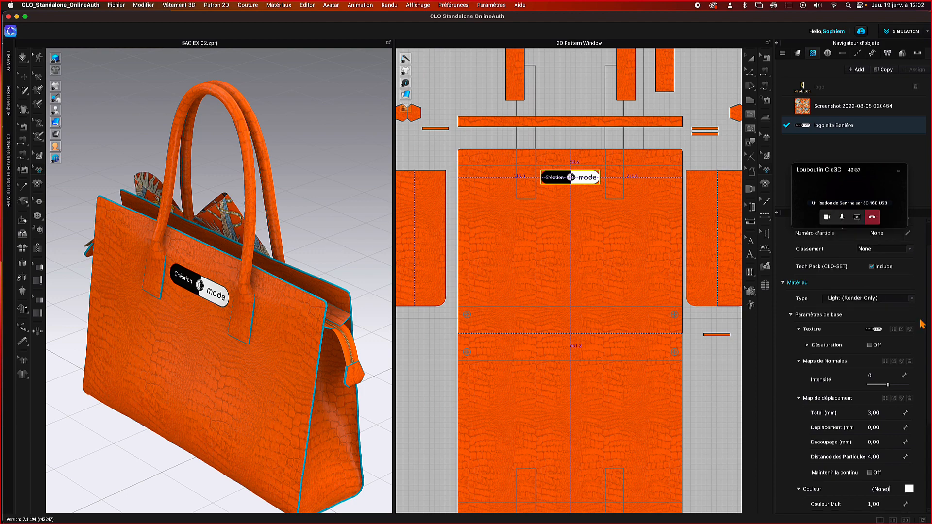
pyautogui.click(874, 299)
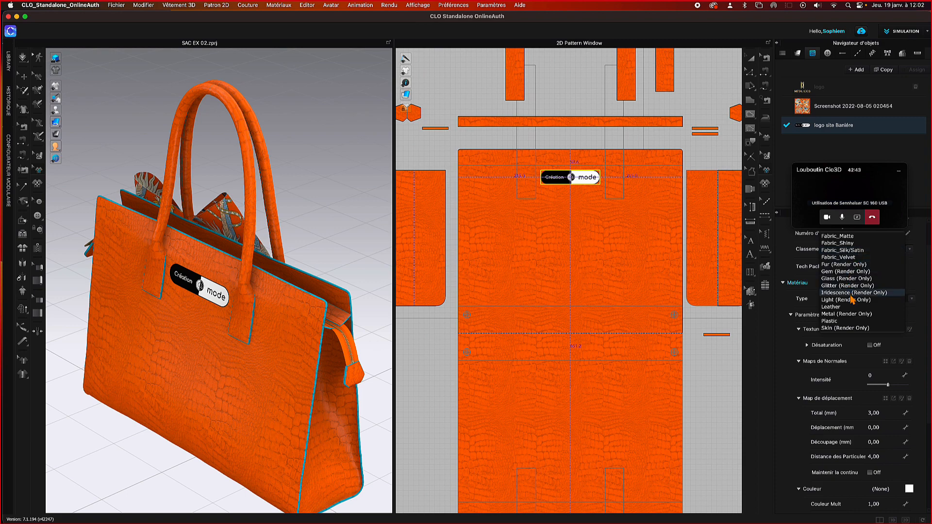
pyautogui.click(845, 250)
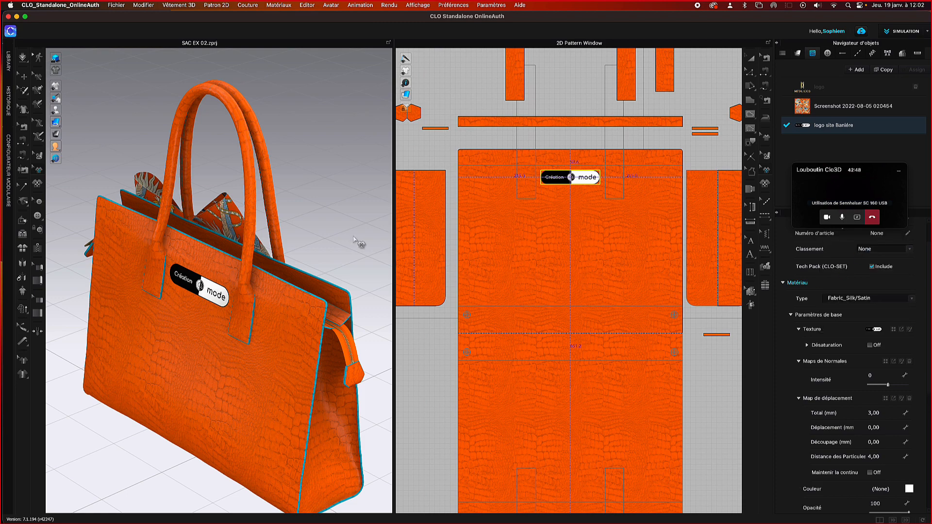
pyautogui.moveTo(354, 243); pyautogui.dragTo(347, 234, button='right')
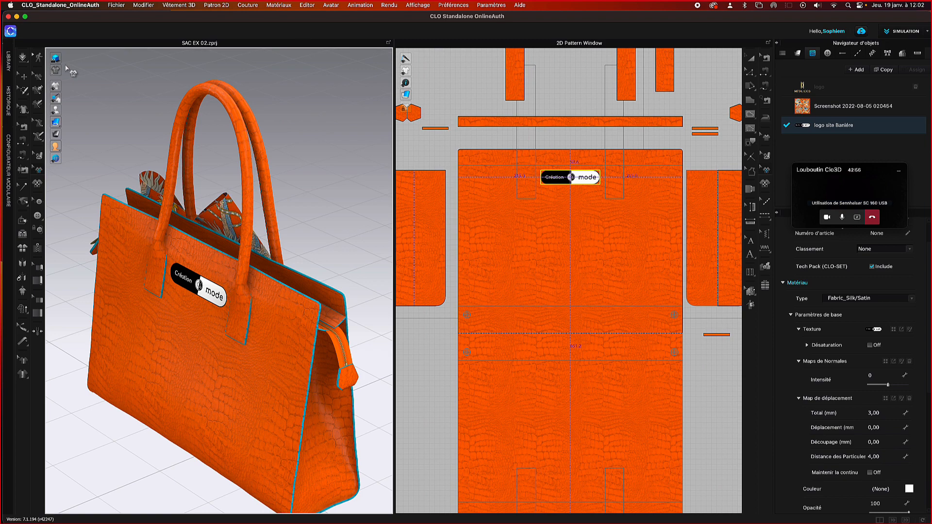
pyautogui.moveTo(297, 198); pyautogui.dragTo(315, 207, button='right')
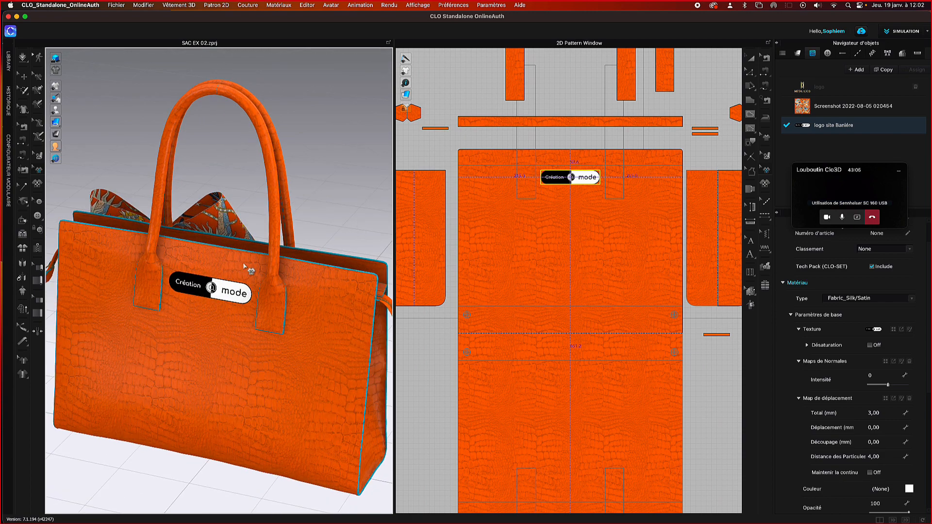
# - Reopen the logo graphic's material properties from the 3D bag and turn on Désaturation for its texture
pyautogui.click(233, 293)
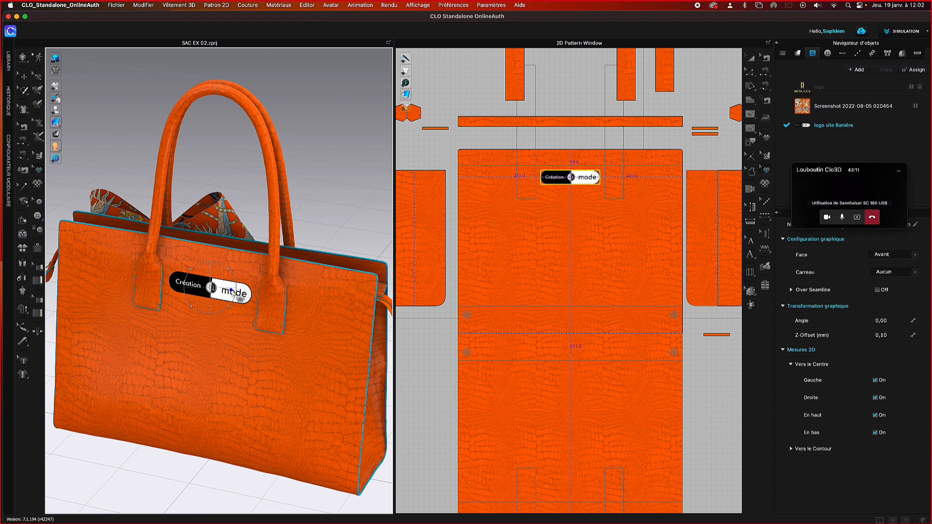
pyautogui.click(804, 132)
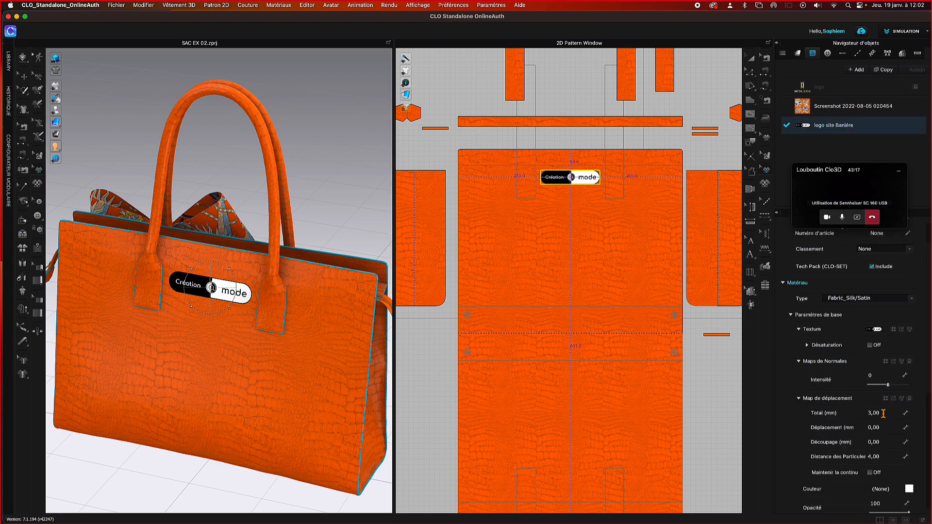
pyautogui.scroll(-1, 879, 440)
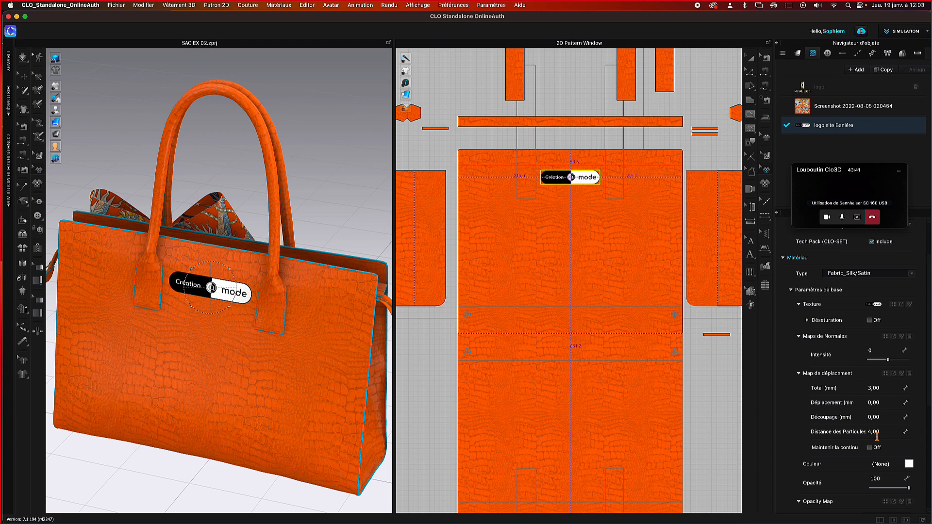
pyautogui.scroll(-3, 877, 437)
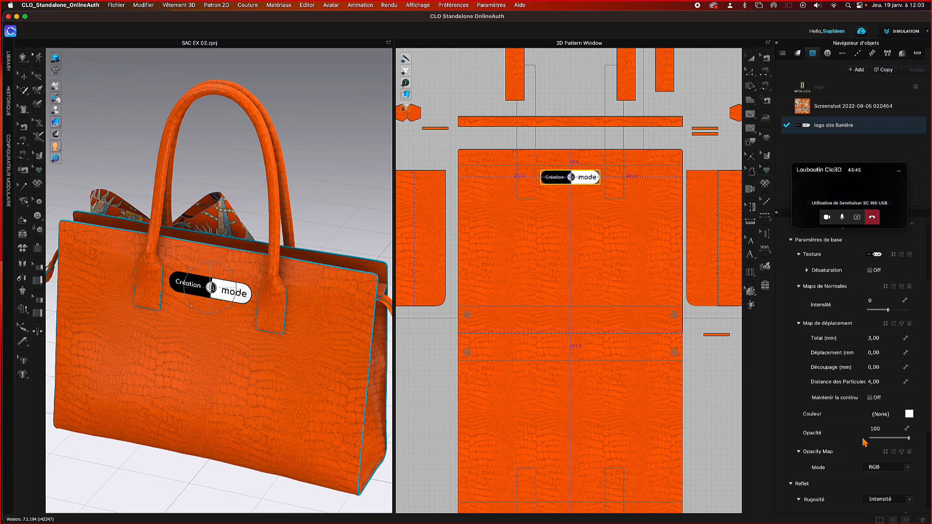
pyautogui.scroll(2, 864, 441)
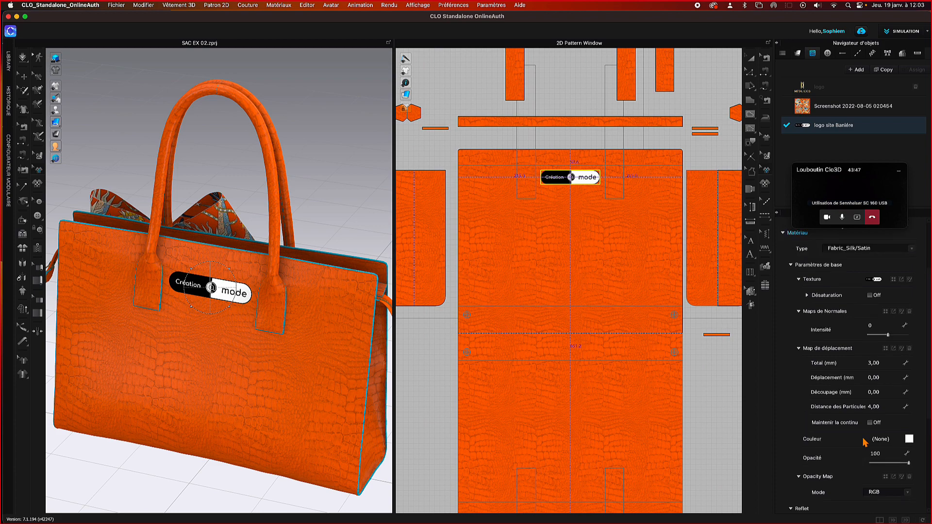
pyautogui.click(870, 295)
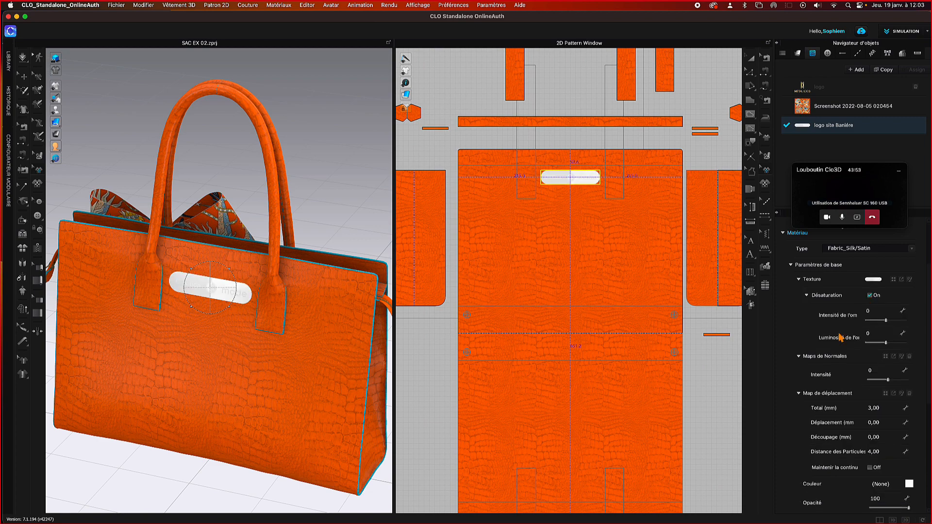
# - Set the logo graphic's colour to the bag's orange (#FF6D00) by sampling it from the pattern with the eyedropper
pyautogui.click(911, 485)
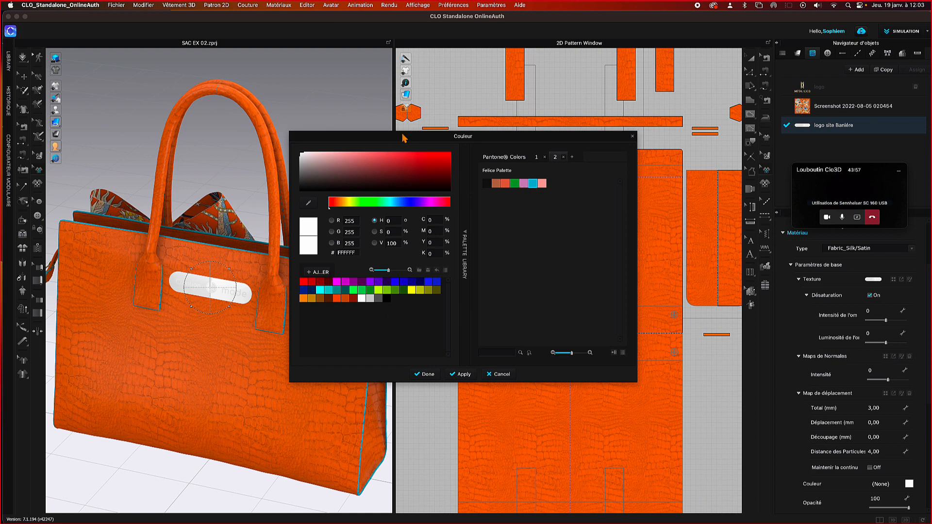
pyautogui.moveTo(412, 139); pyautogui.dragTo(641, 201)
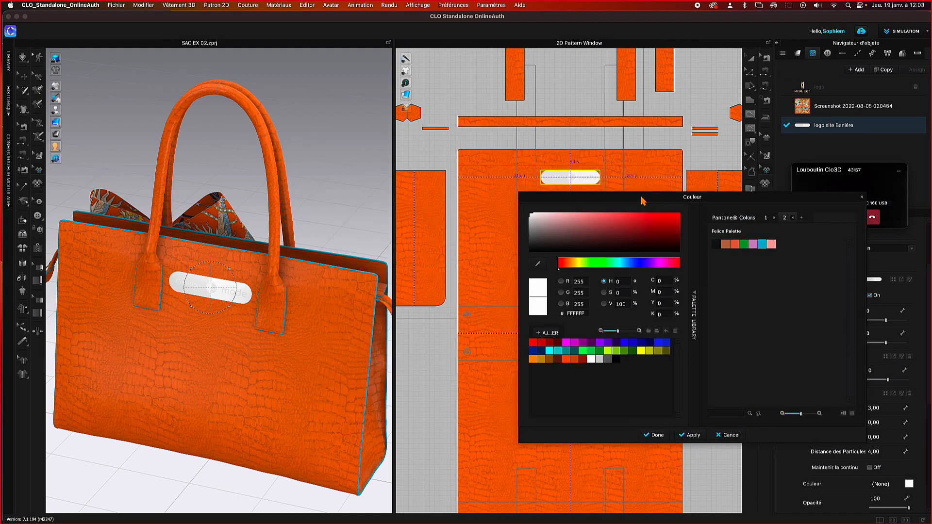
pyautogui.click(536, 265)
pyautogui.click(506, 262)
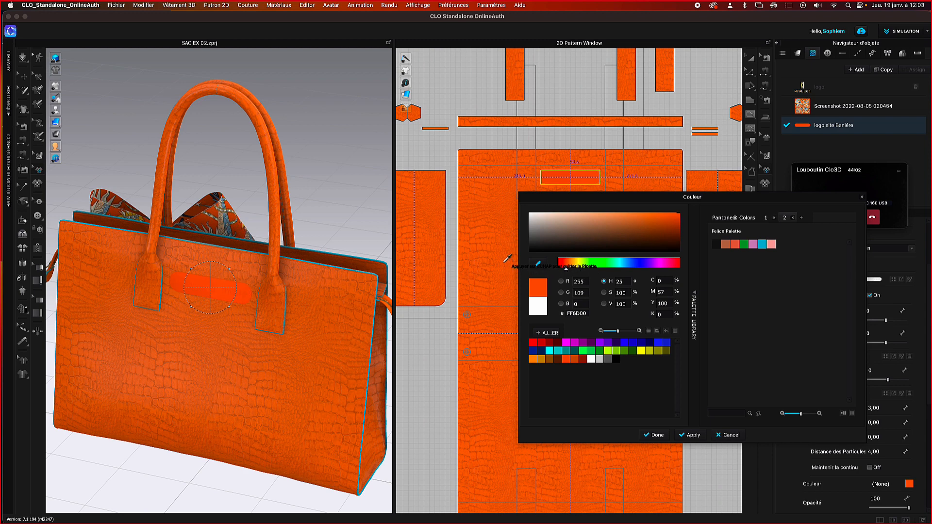
pyautogui.press('Escape')
pyautogui.click(660, 436)
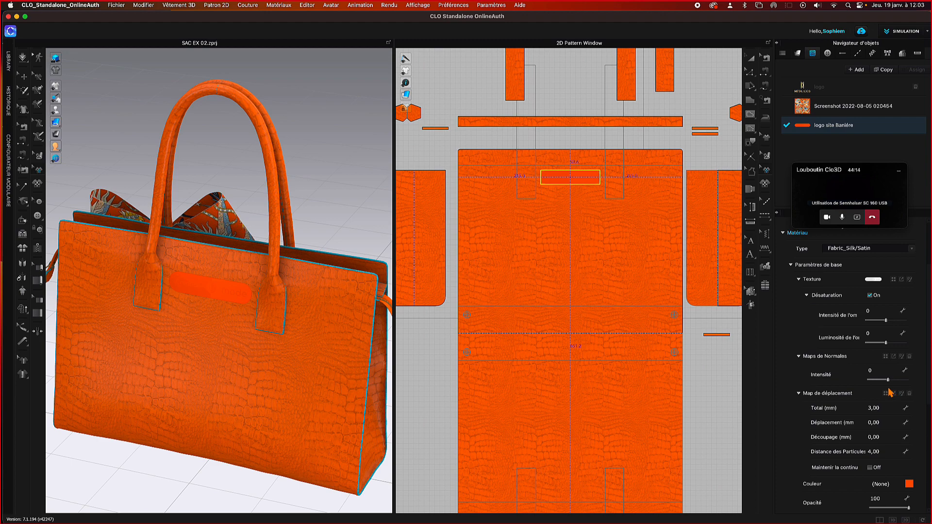
# - Lower the logo graphic's opacity and turn off Désaturation for its texture
pyautogui.moveTo(911, 510); pyautogui.dragTo(886, 510)
pyautogui.click(870, 296)
pyautogui.click(567, 141)
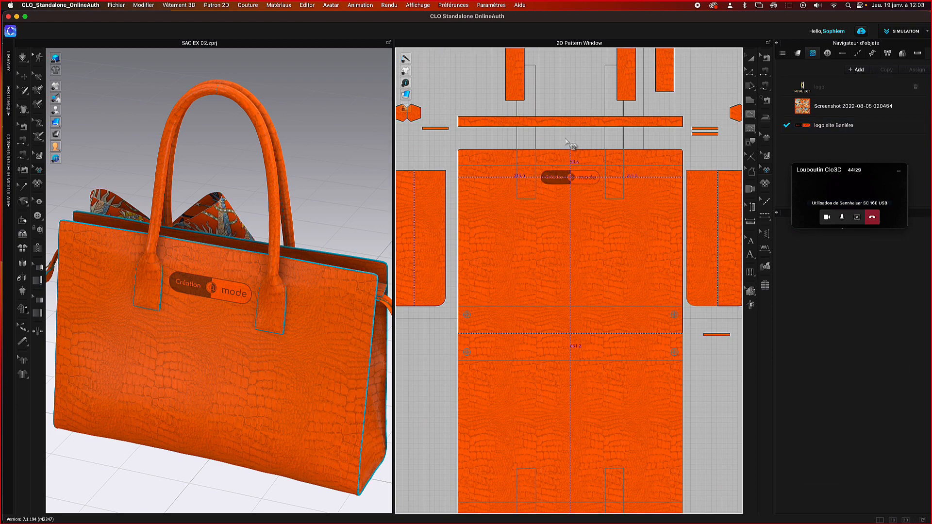
# - Raise the opacity of the logo graphic on the bag's front pattern piece to 98
pyautogui.scroll(2, 568, 143)
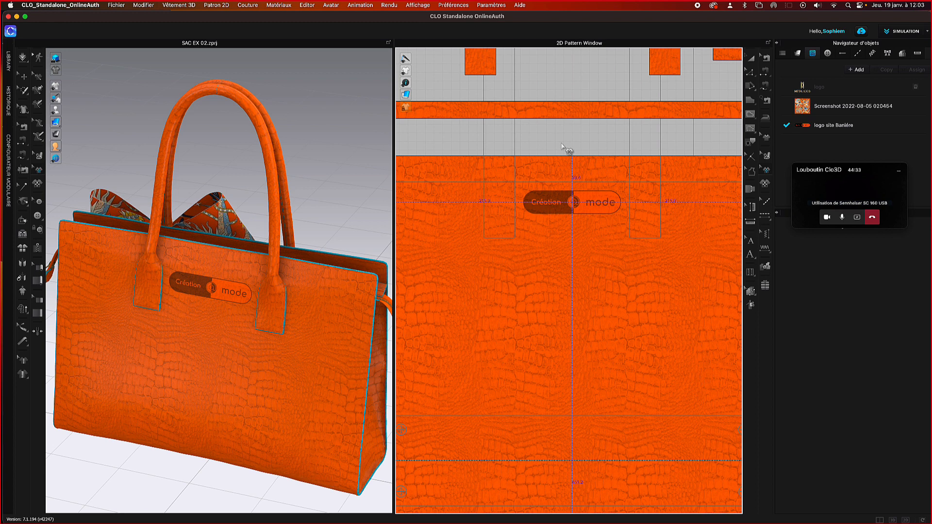
pyautogui.click(566, 208)
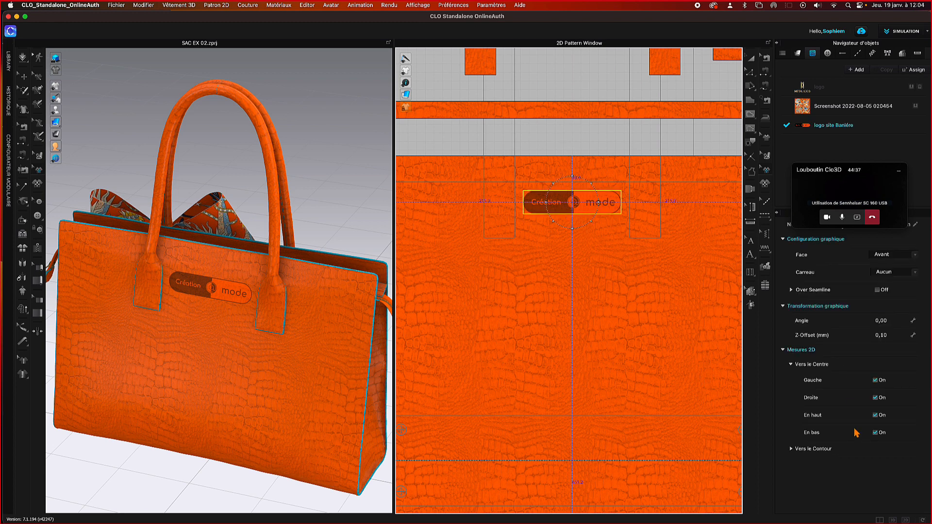
pyautogui.click(835, 130)
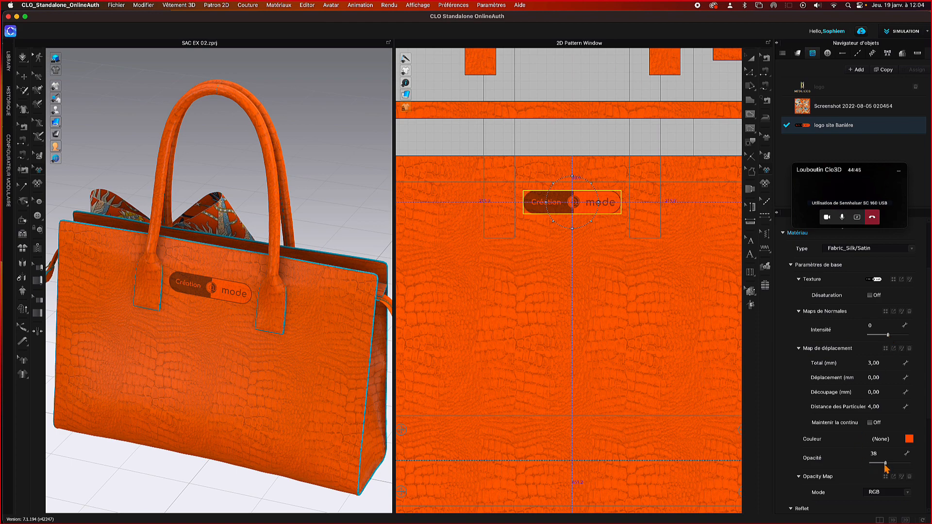
pyautogui.moveTo(886, 465); pyautogui.dragTo(909, 465)
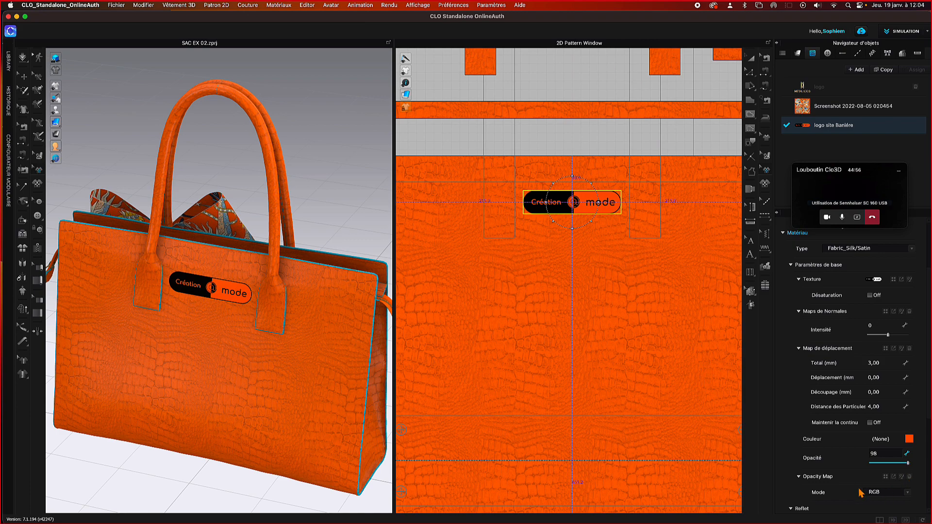
# - Try ALPHA as the Opacity Map mode in the logo graphic's material properties
pyautogui.click(874, 493)
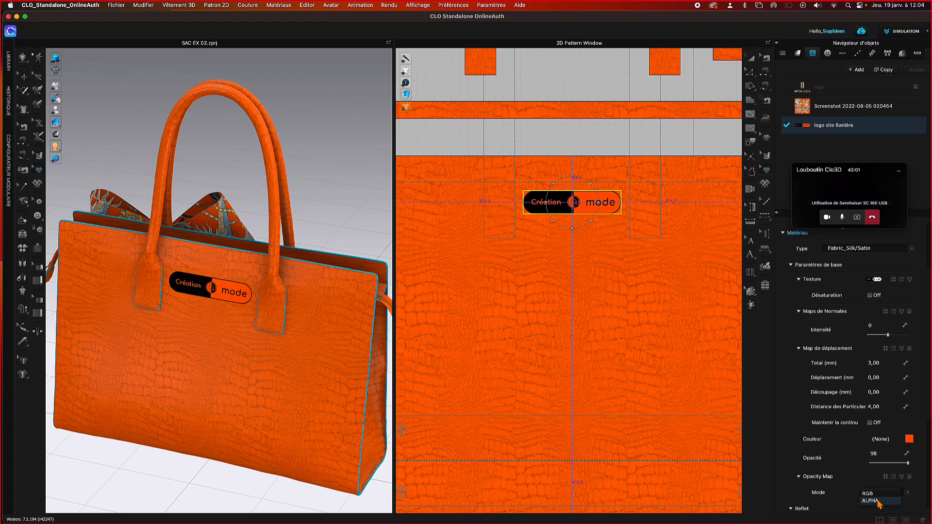
pyautogui.click(878, 501)
pyautogui.scroll(-2, 862, 495)
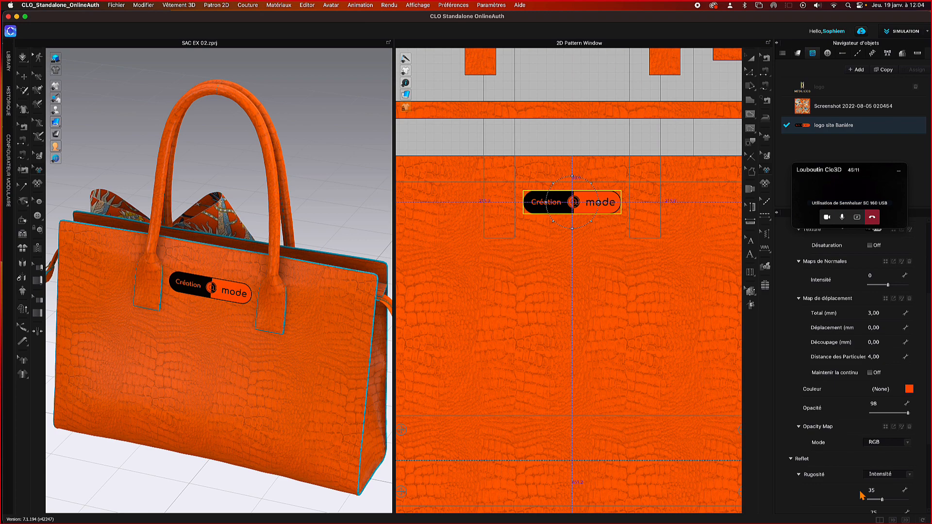
pyautogui.scroll(-2, 585, 143)
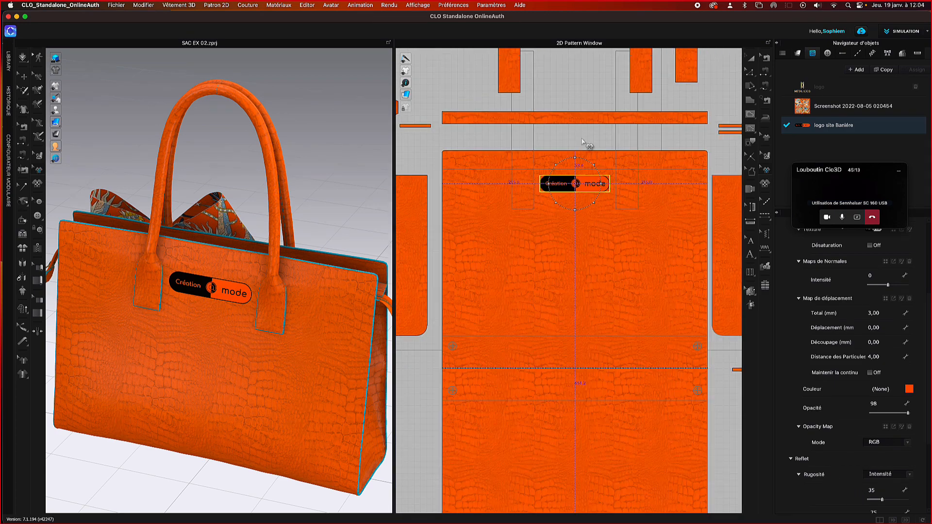
# - Deselect the logo graphic and review the bag in 3D together with its full 2D pattern layout
pyautogui.scroll(-3, 585, 143)
pyautogui.click(347, 209)
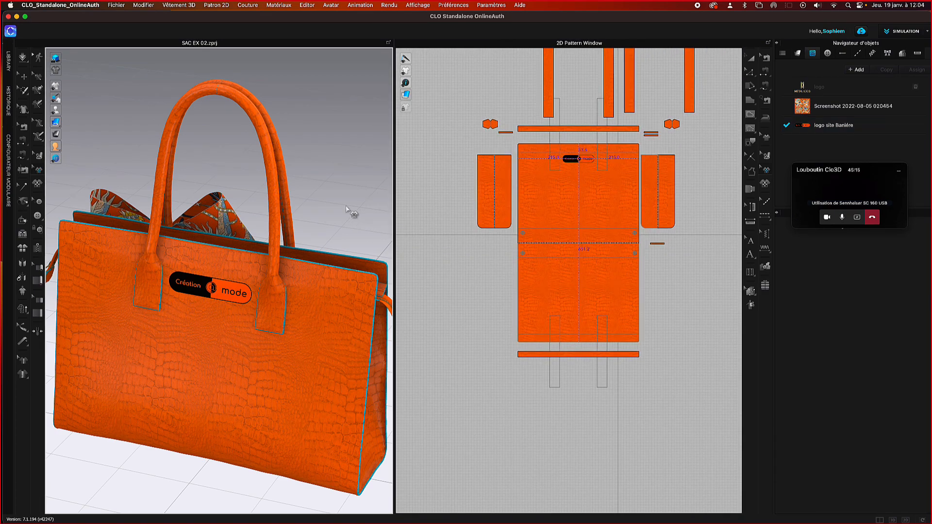
pyautogui.moveTo(345, 209); pyautogui.dragTo(314, 208, button='right')
pyautogui.moveTo(317, 204); pyautogui.dragTo(348, 210, button='right')
pyautogui.scroll(-3, 347, 209)
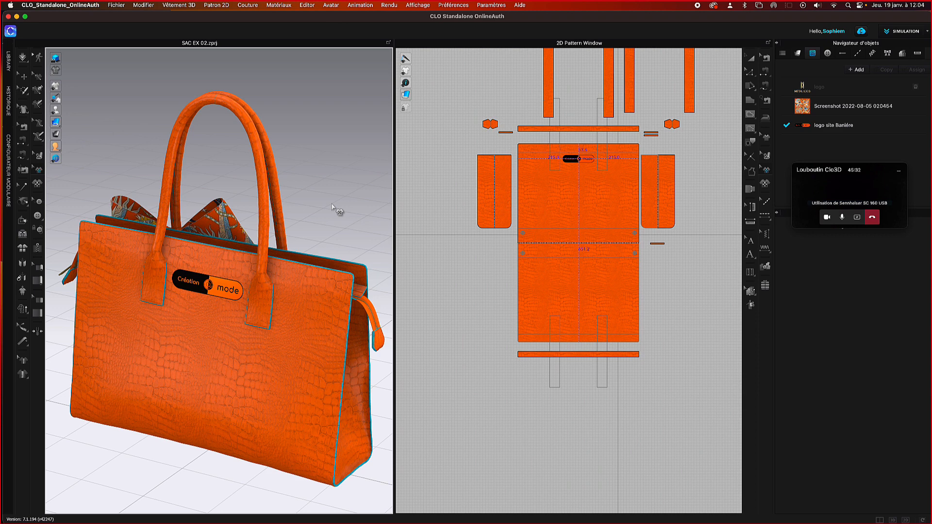
pyautogui.scroll(-2, 482, 262)
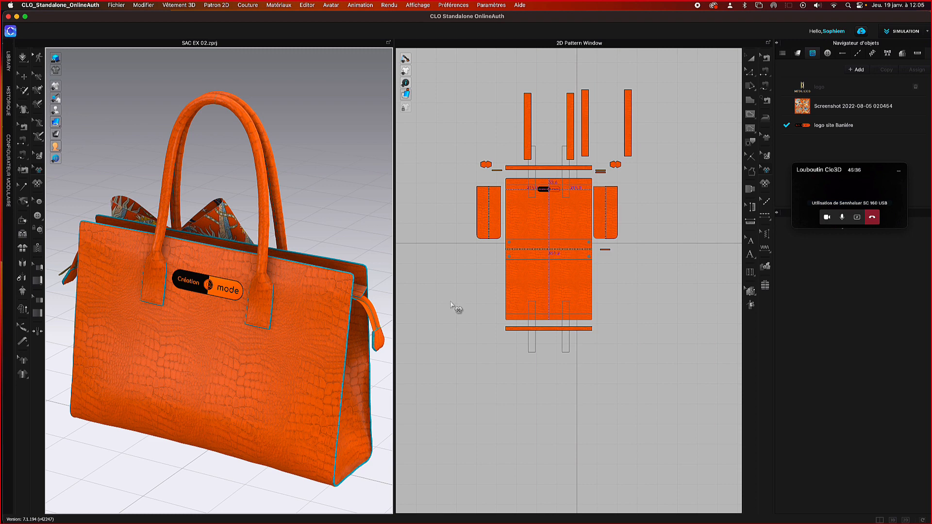
pyautogui.moveTo(456, 316); pyautogui.dragTo(526, 408, button='right')
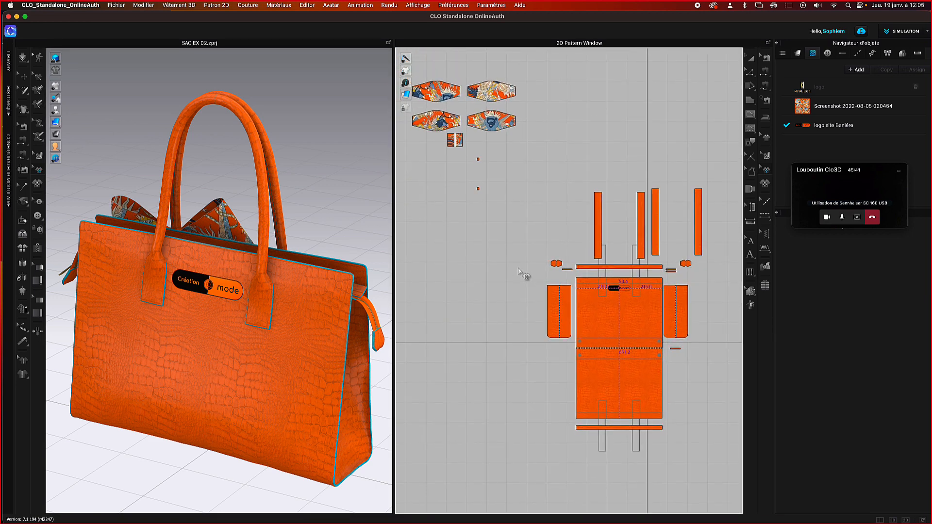
pyautogui.scroll(2, 492, 250)
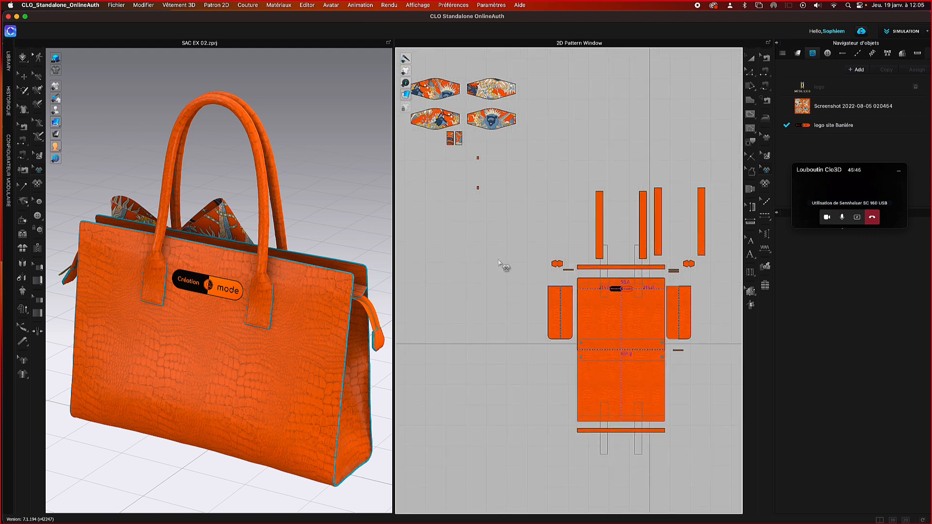
pyautogui.moveTo(503, 266); pyautogui.dragTo(436, 216, button='right')
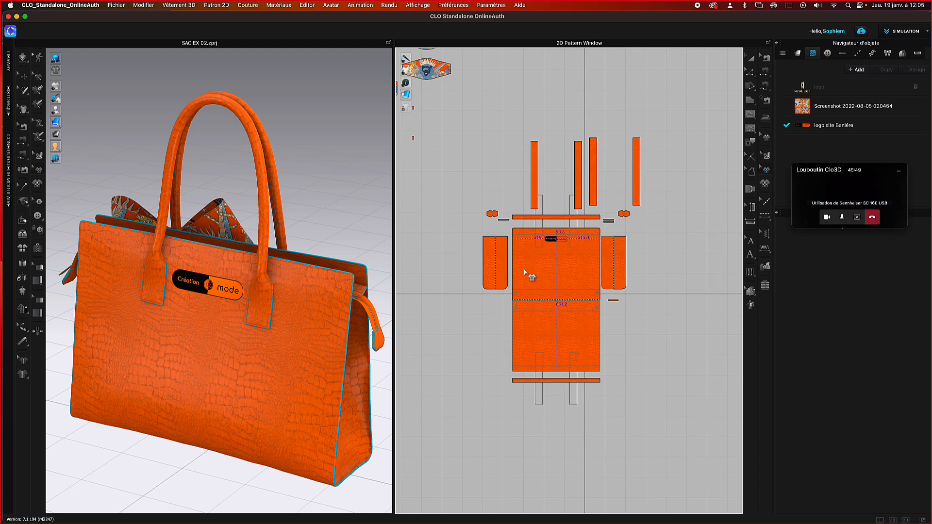
# - Clone the bag's main body pattern as a layer underneath and place the copy beside the side panel in the 2D layout
pyautogui.click(751, 59)
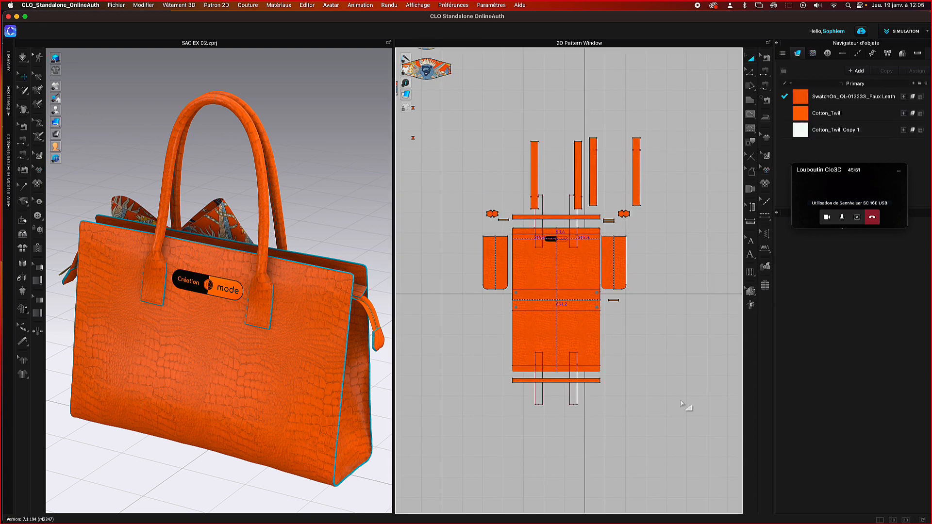
pyautogui.click(592, 321)
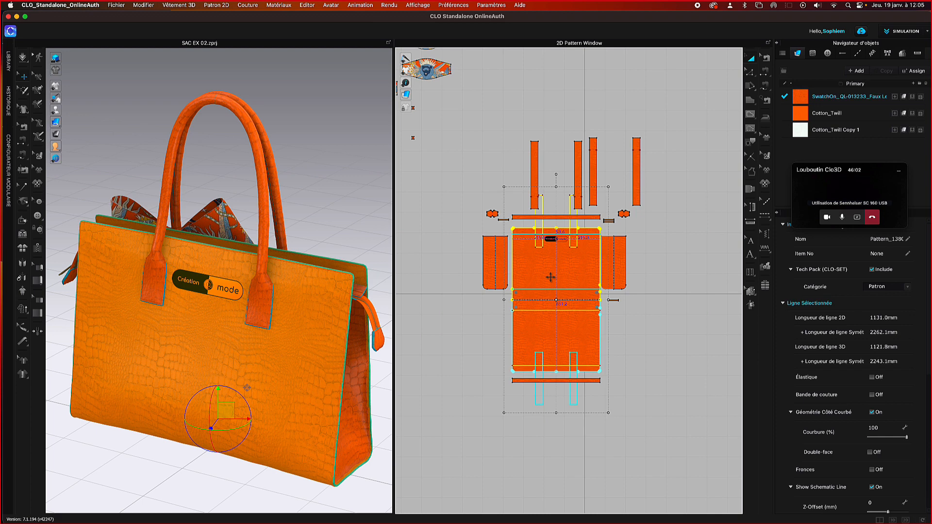
pyautogui.click(672, 338)
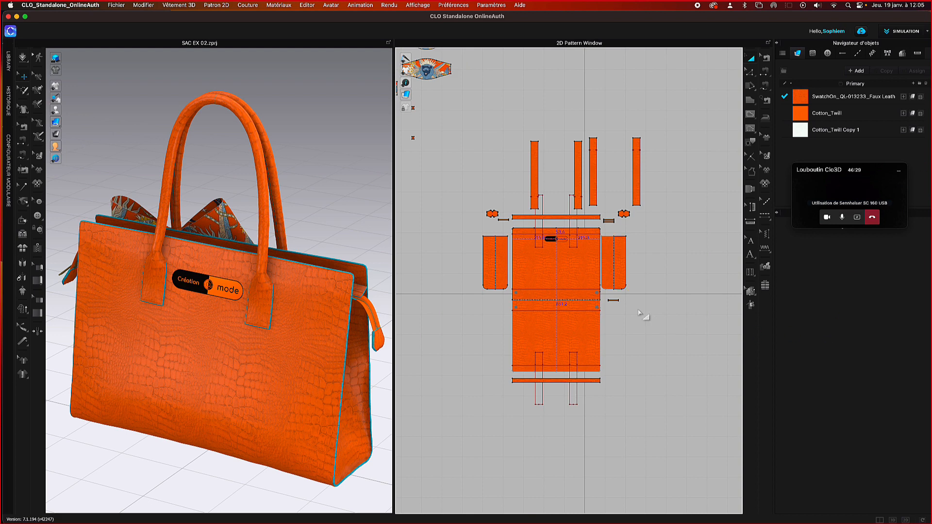
pyautogui.click(574, 271)
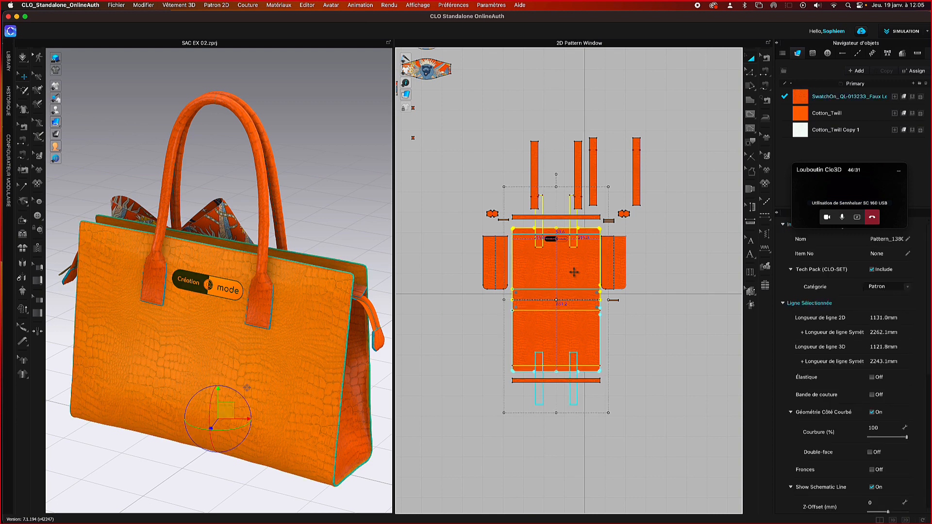
pyautogui.rightClick(574, 272)
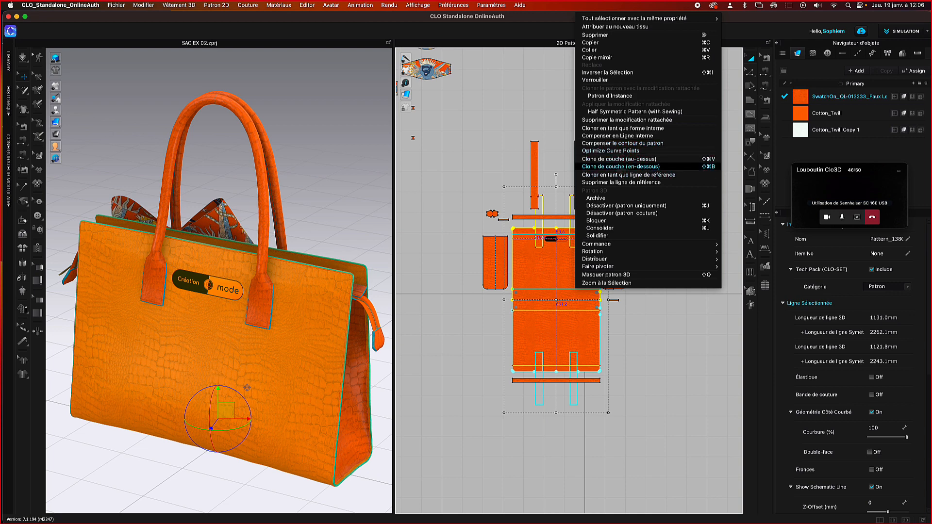
pyautogui.click(624, 166)
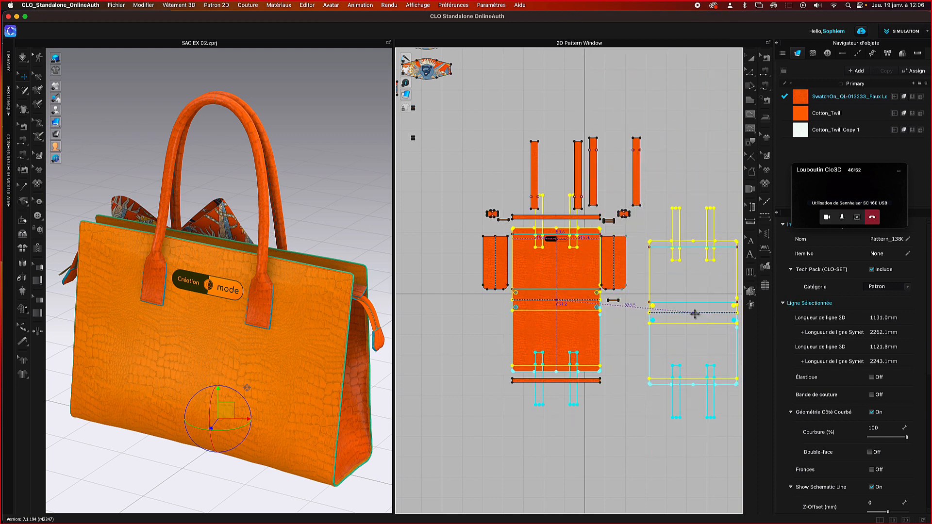
pyautogui.click(697, 307)
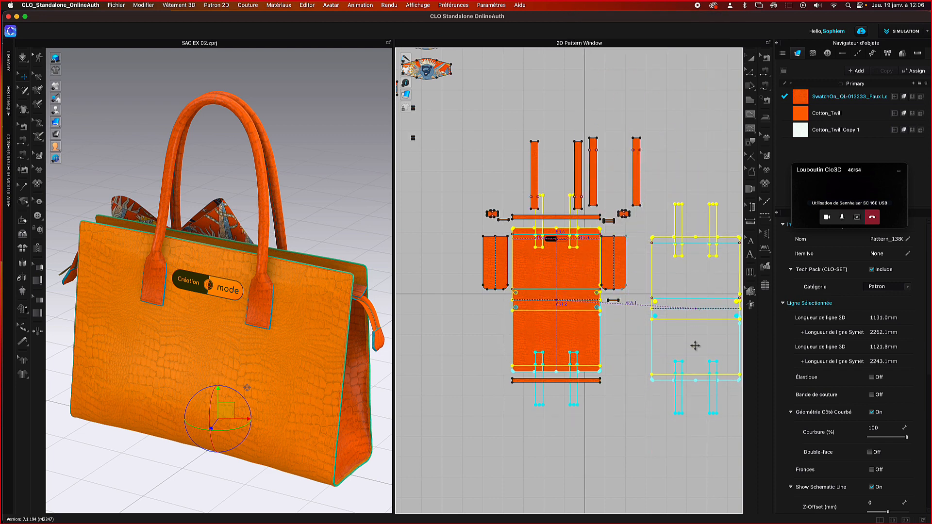
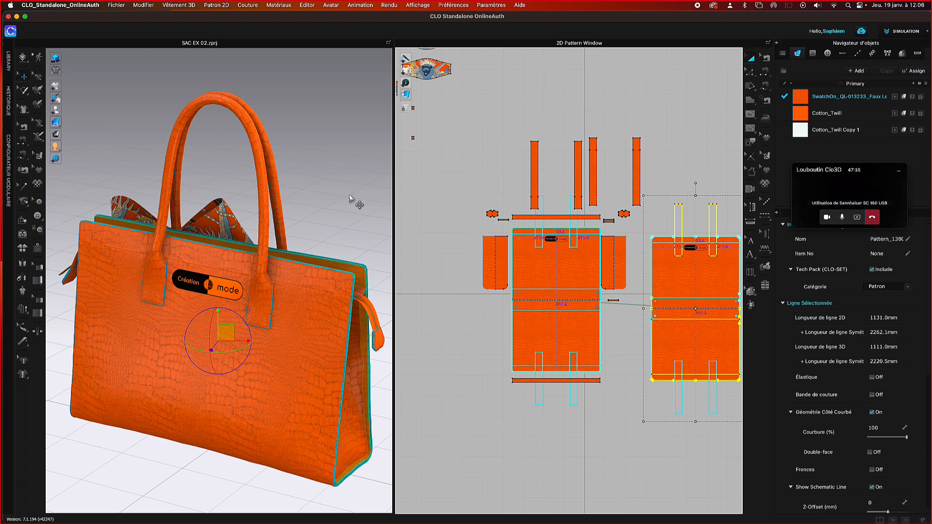
# - Examine the bag in 3D from a distance and from its side to check the cloned layer inside the body
pyautogui.scroll(-1, 339, 203)
pyautogui.scroll(-5, 339, 204)
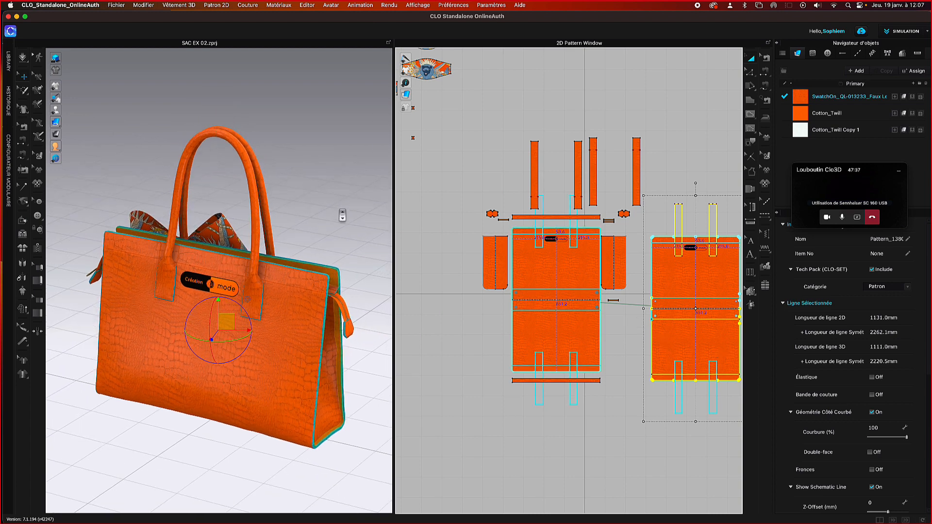
pyautogui.scroll(-6, 340, 221)
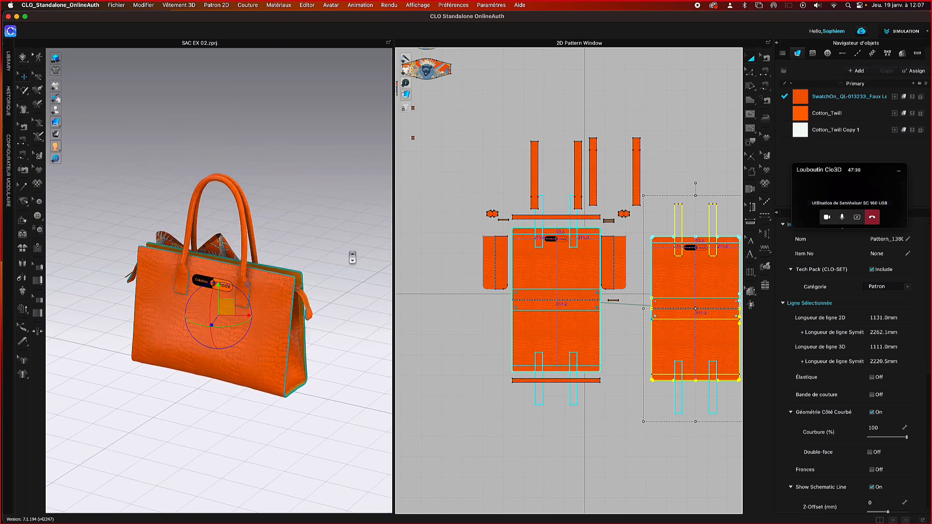
pyautogui.scroll(-6, 349, 259)
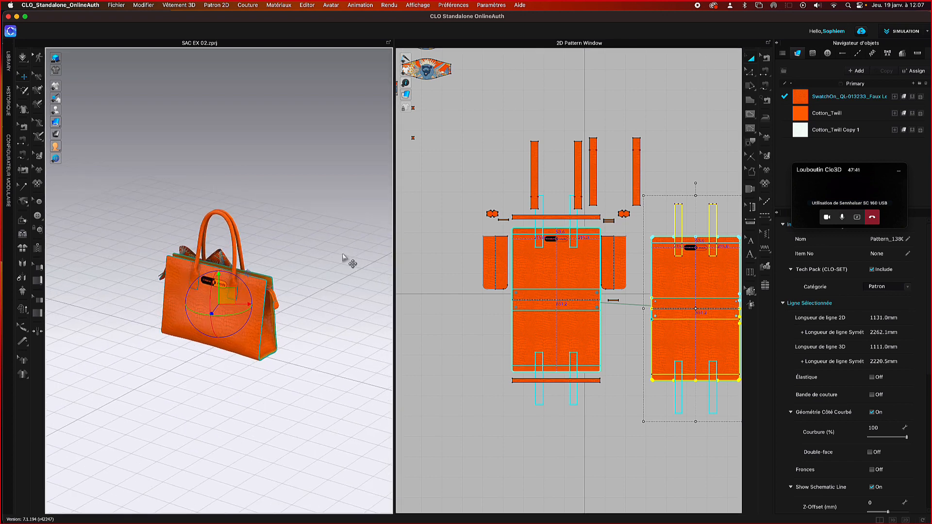
pyautogui.scroll(-1, 345, 263)
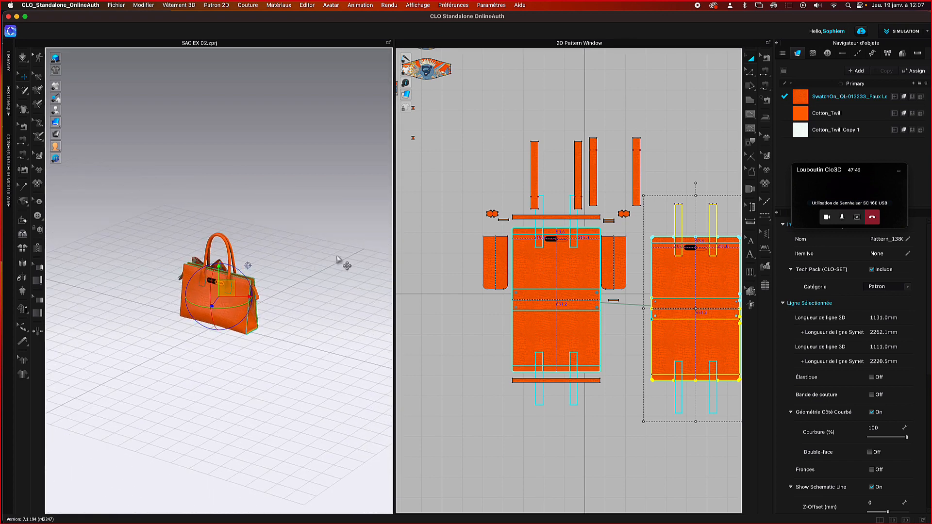
pyautogui.scroll(-2, 339, 261)
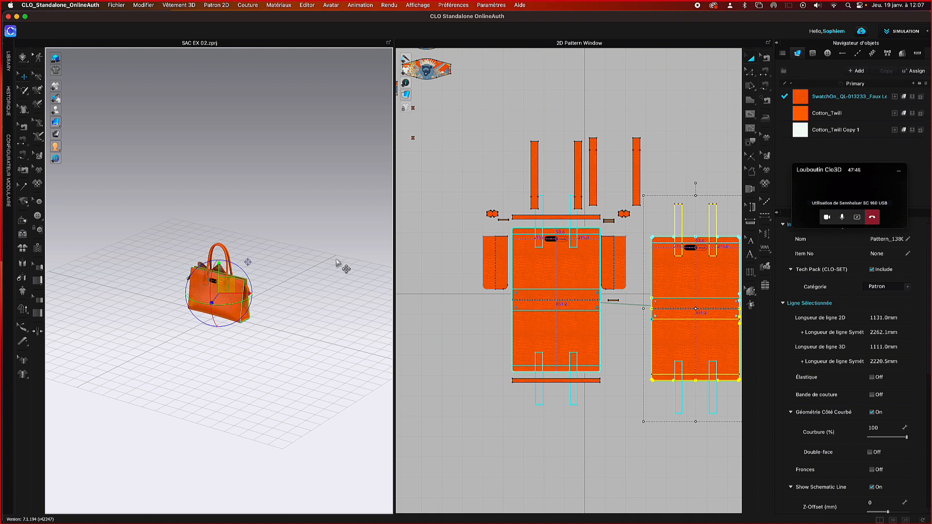
pyautogui.scroll(4, 333, 267)
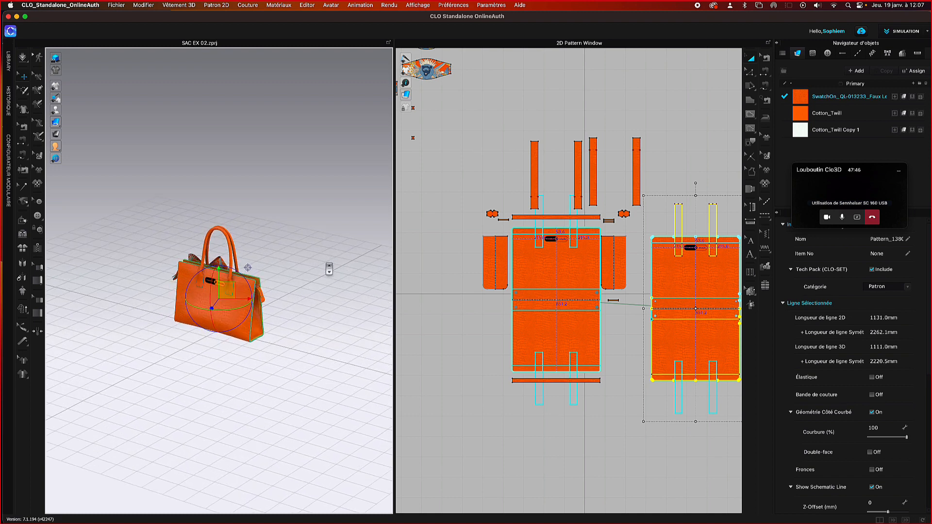
pyautogui.moveTo(337, 298); pyautogui.dragTo(318, 297, button='right')
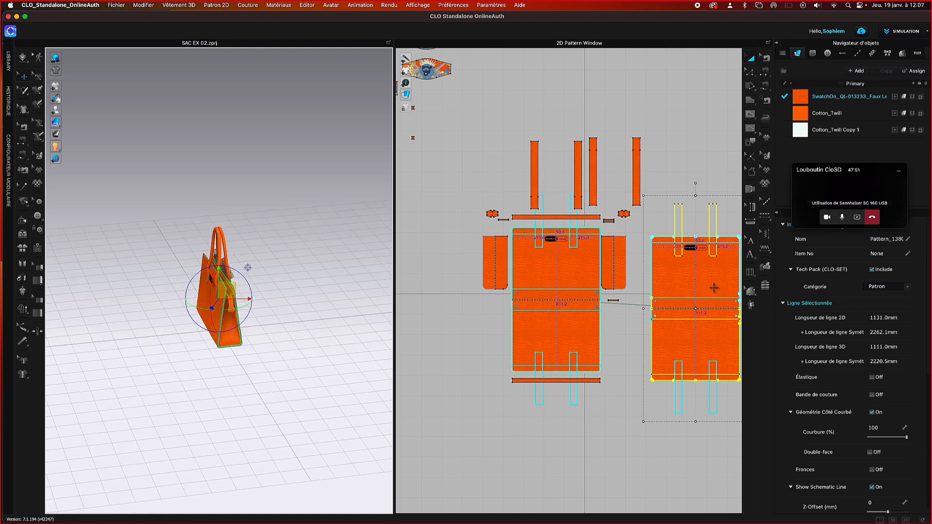
pyautogui.scroll(2, 285, 296)
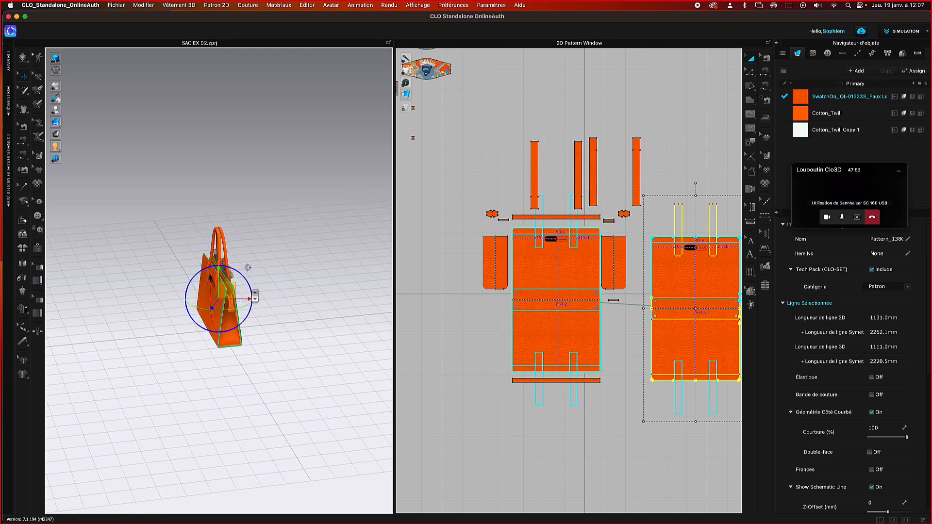
pyautogui.scroll(5, 285, 296)
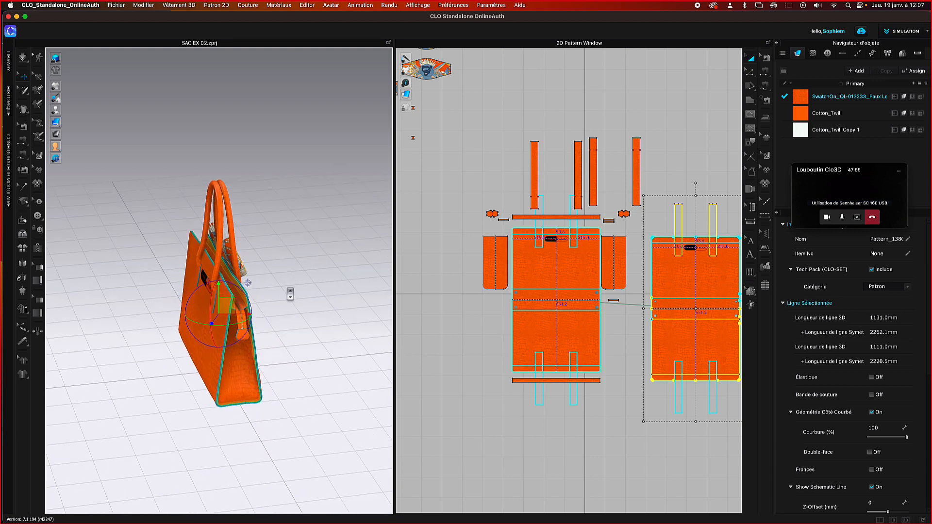
pyautogui.scroll(6, 290, 294)
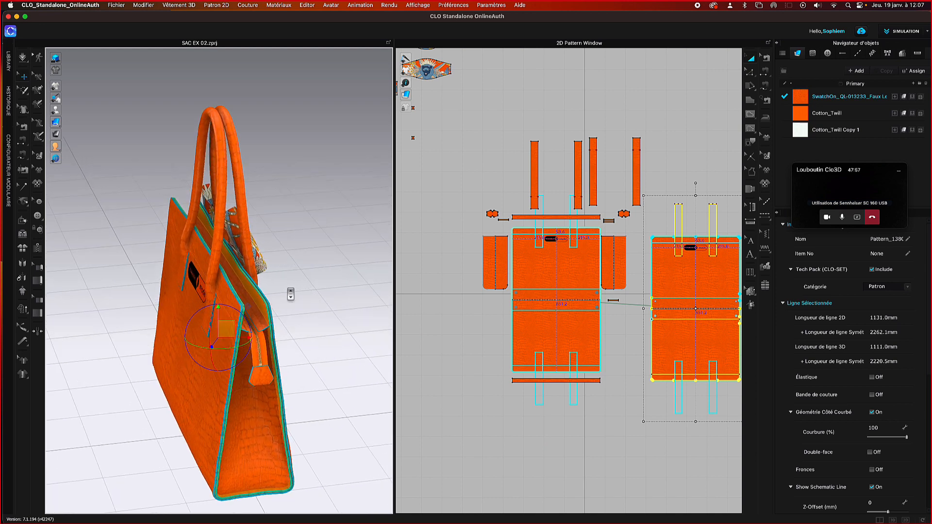
pyautogui.scroll(4, 290, 294)
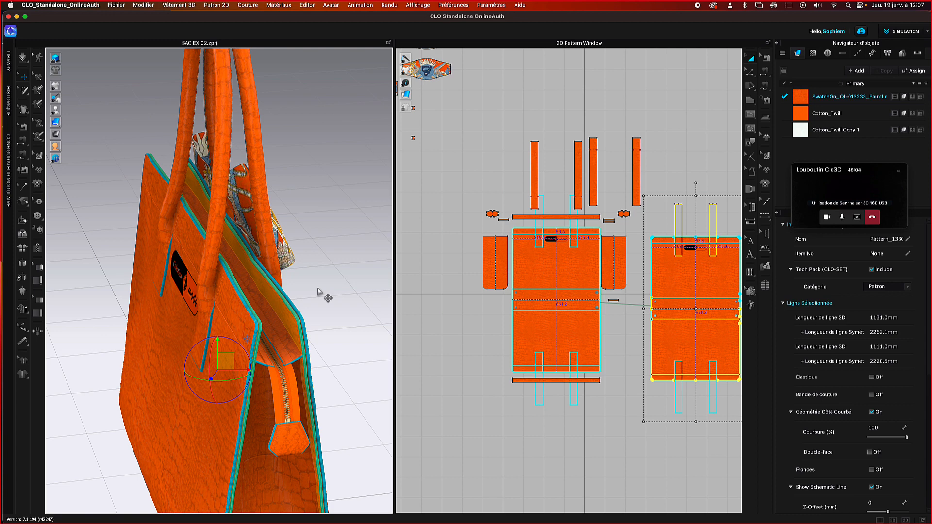
# - Run the simulation so the cloned layer settles against the inside of the bag body
pyautogui.scroll(-1, 320, 293)
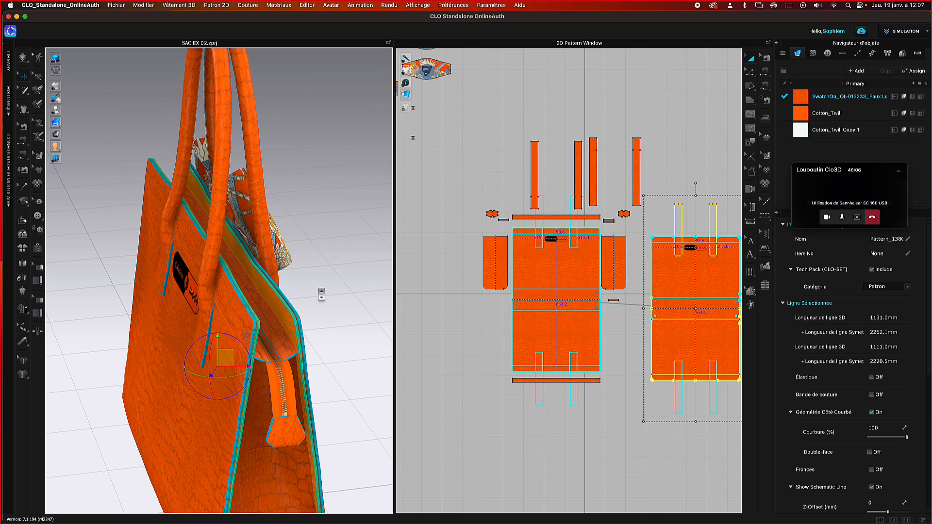
pyautogui.press('space')
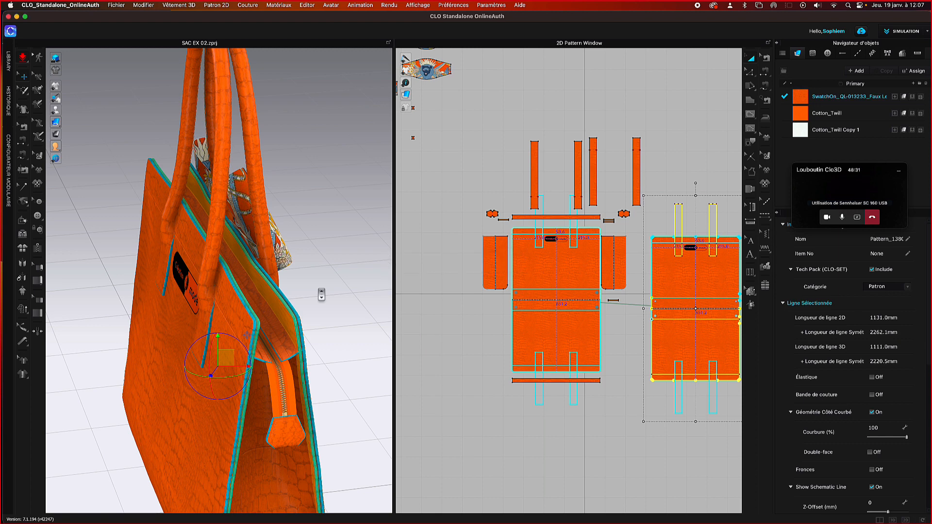
pyautogui.press('space')
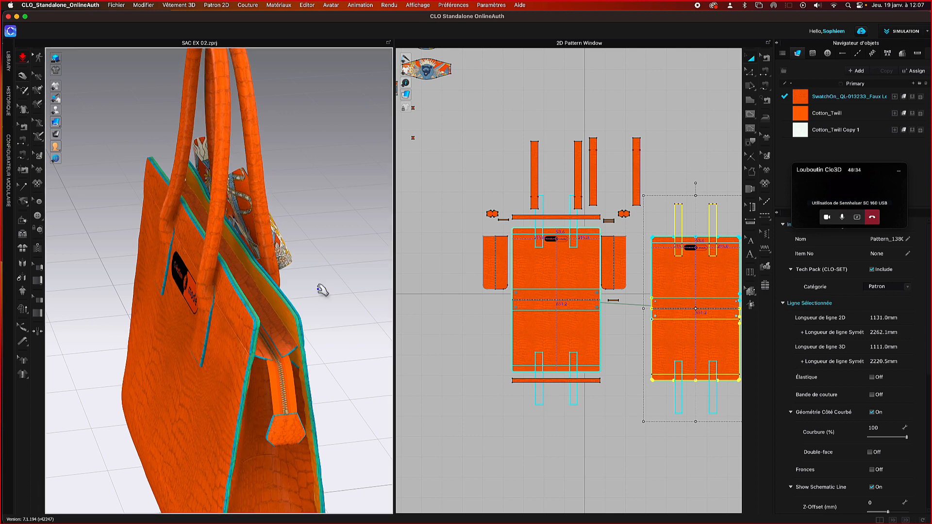
# - Simulate the bag with its cloned layer again, check it from the side, and undo the last changes
pyautogui.press('space')
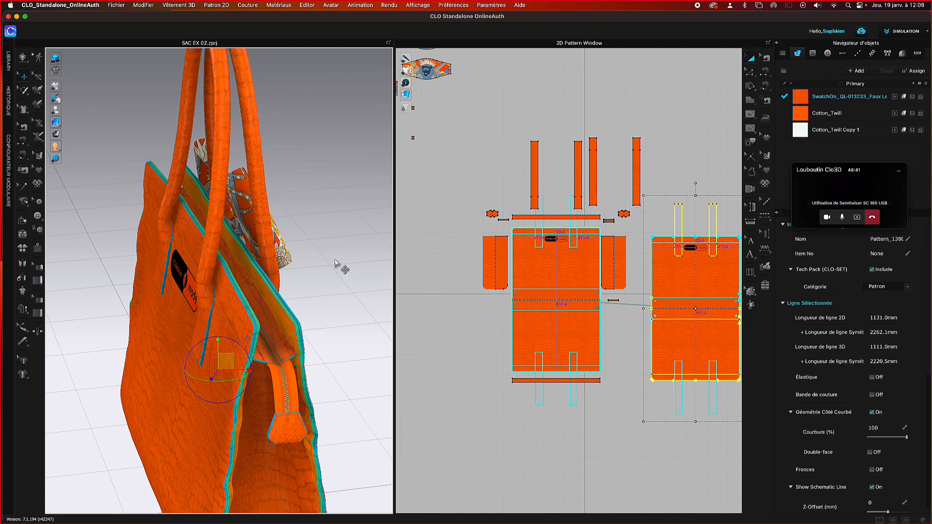
pyautogui.press('space')
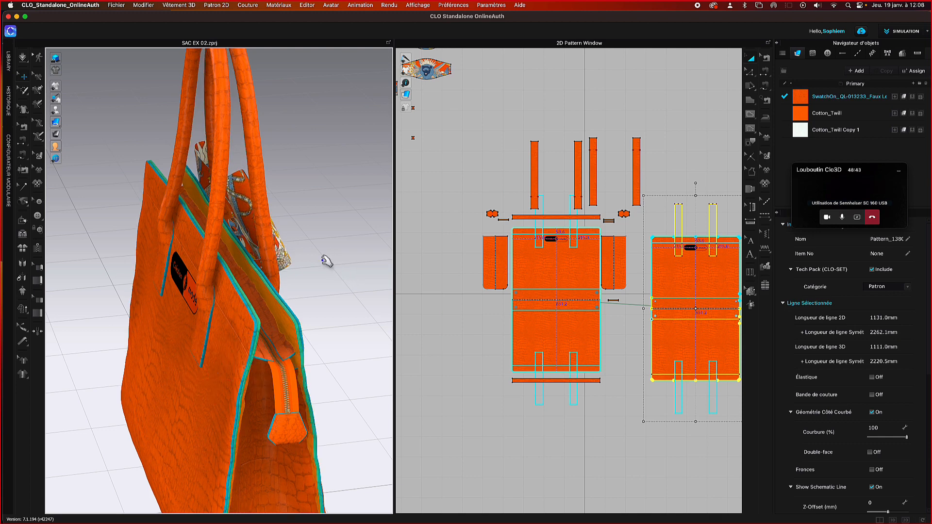
pyautogui.moveTo(325, 260); pyautogui.dragTo(324, 260, button='right')
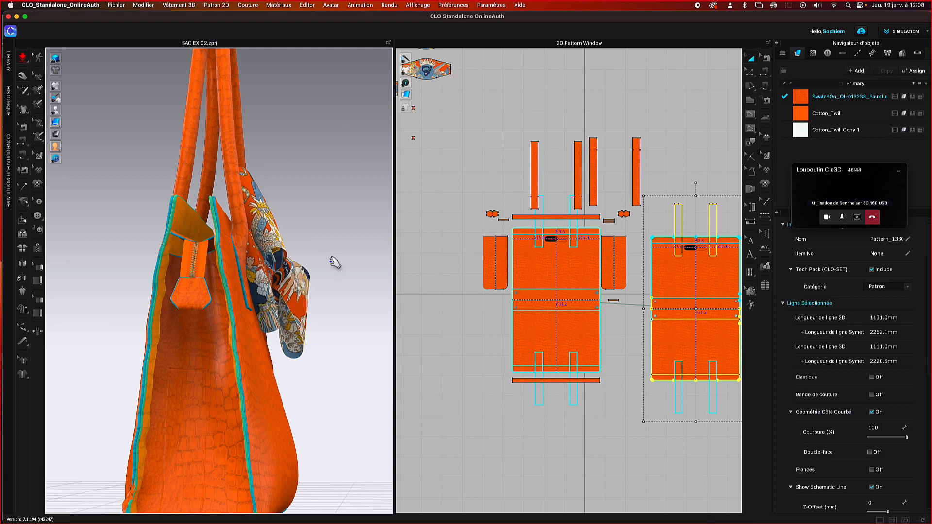
pyautogui.press('super+z')
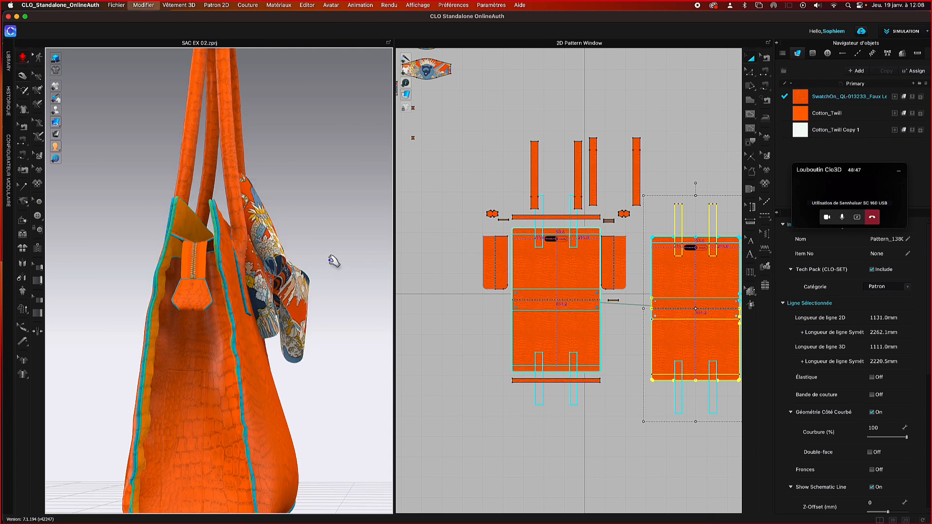
pyautogui.press('super+z')
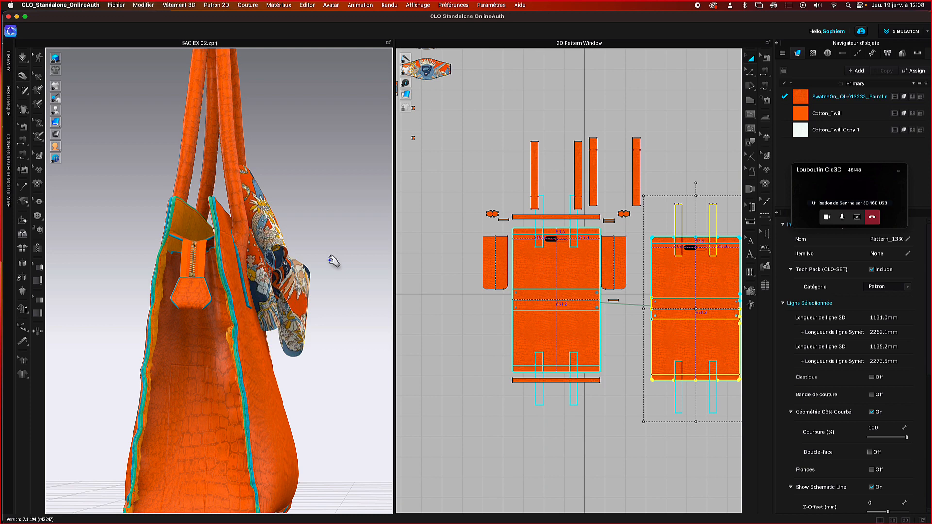
# - Delete the cloned body pattern placed beside the side panel in the 2D layout
pyautogui.scroll(-3, 418, 291)
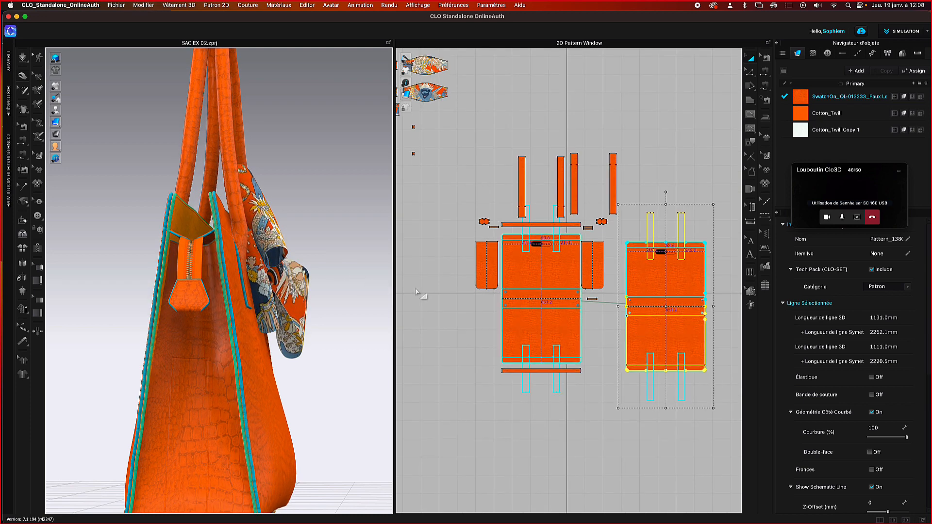
pyautogui.click(622, 290)
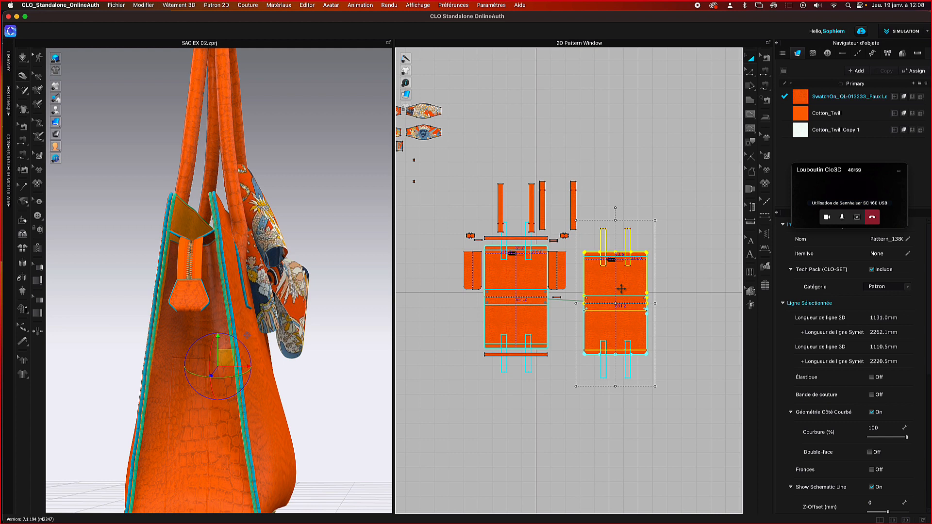
pyautogui.press('Delete')
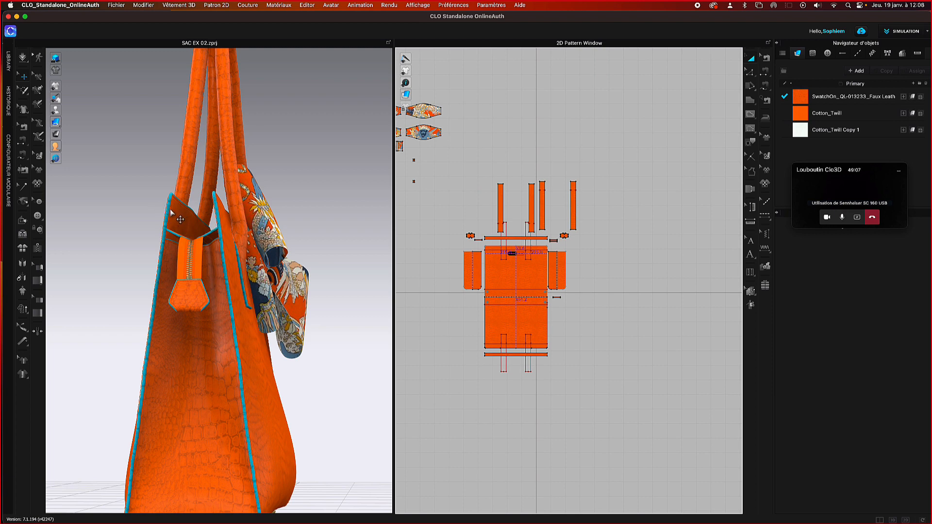
# - Examine the bag's open side in 3D and the internal fold line near the upper edge of the main body pattern
pyautogui.moveTo(306, 252); pyautogui.dragTo(312, 256, button='right')
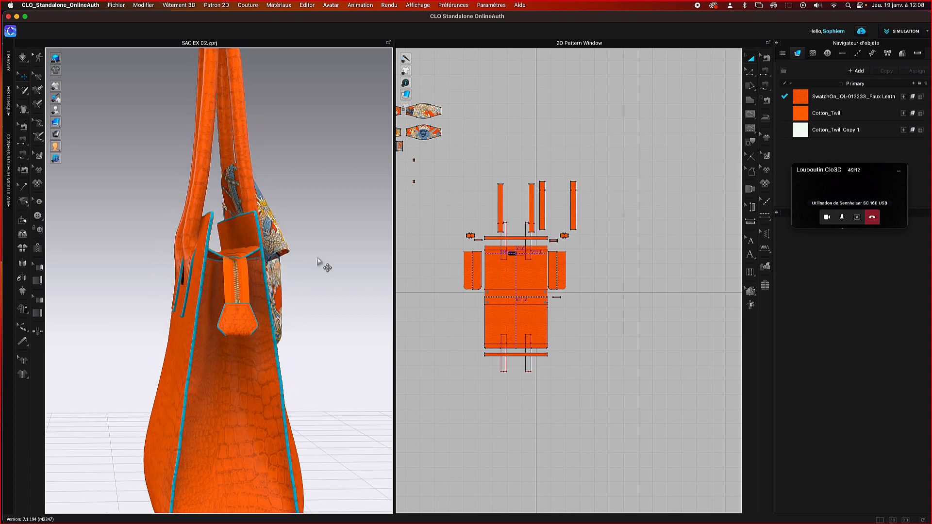
pyautogui.scroll(5, 519, 268)
pyautogui.scroll(3, 519, 266)
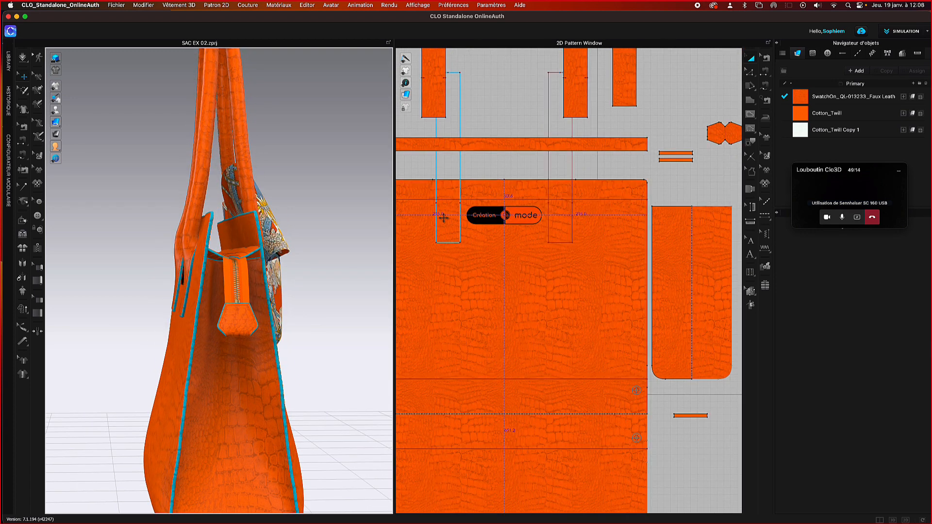
pyautogui.click(428, 202)
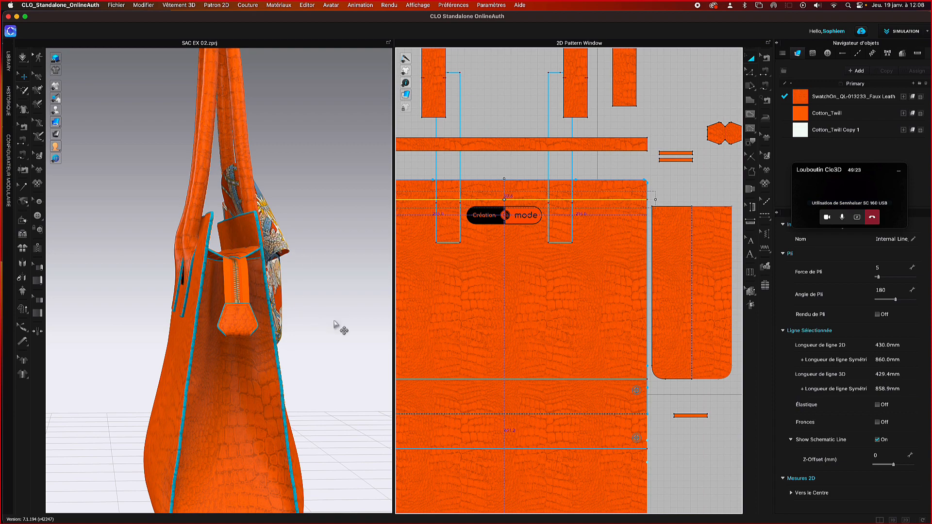
pyautogui.moveTo(369, 367)
pyautogui.mouseDown(button='right')
pyautogui.moveTo(361, 364)
pyautogui.moveTo(379, 363)
pyautogui.moveTo(360, 364)
pyautogui.mouseUp(button='right')
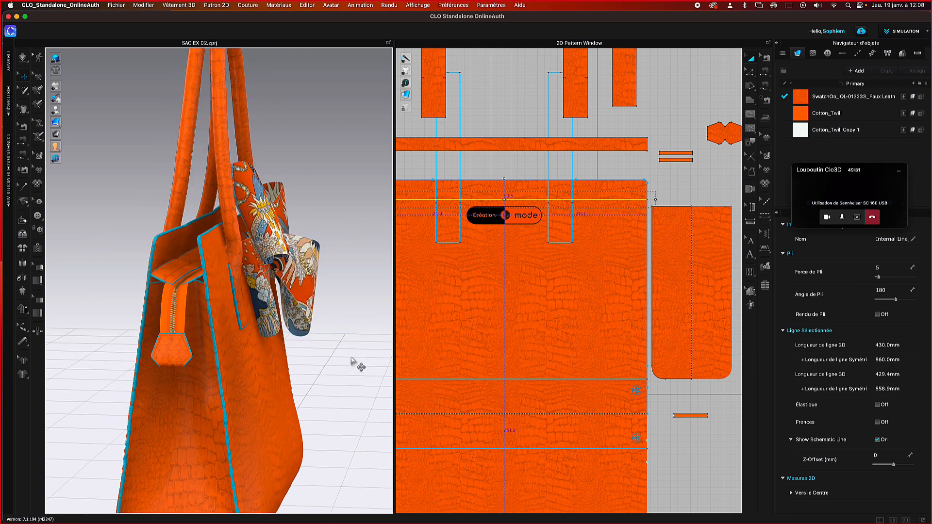
pyautogui.scroll(-5, 355, 366)
pyautogui.scroll(-5, 355, 366)
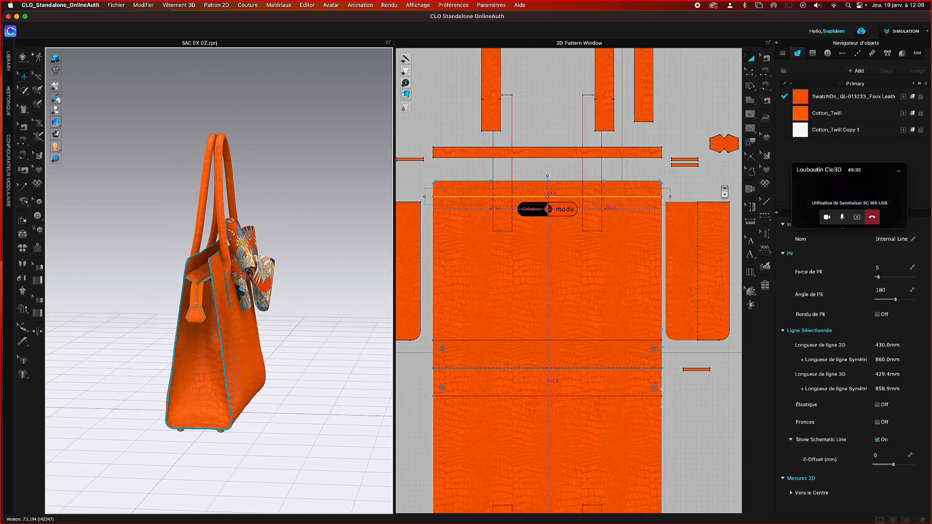
pyautogui.scroll(-5, 723, 190)
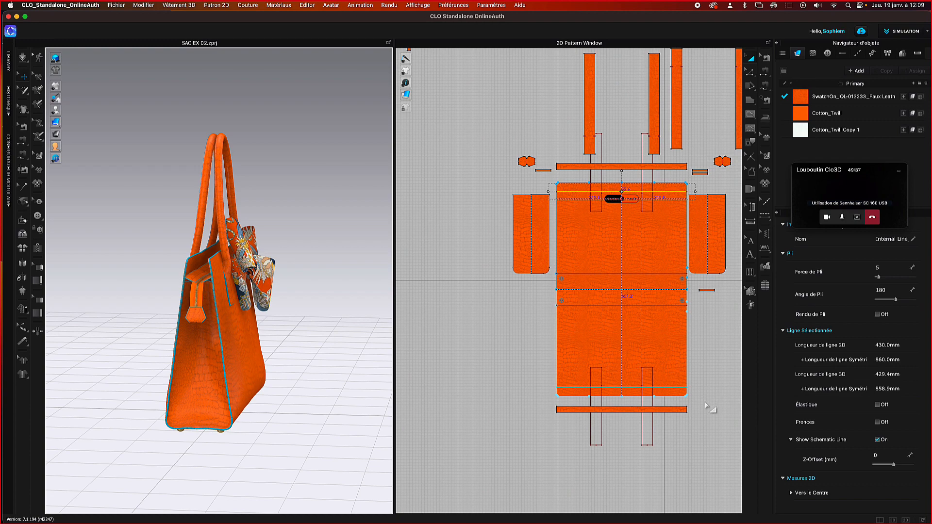
pyautogui.moveTo(707, 401); pyautogui.dragTo(607, 441, button='middle')
pyautogui.click(633, 391)
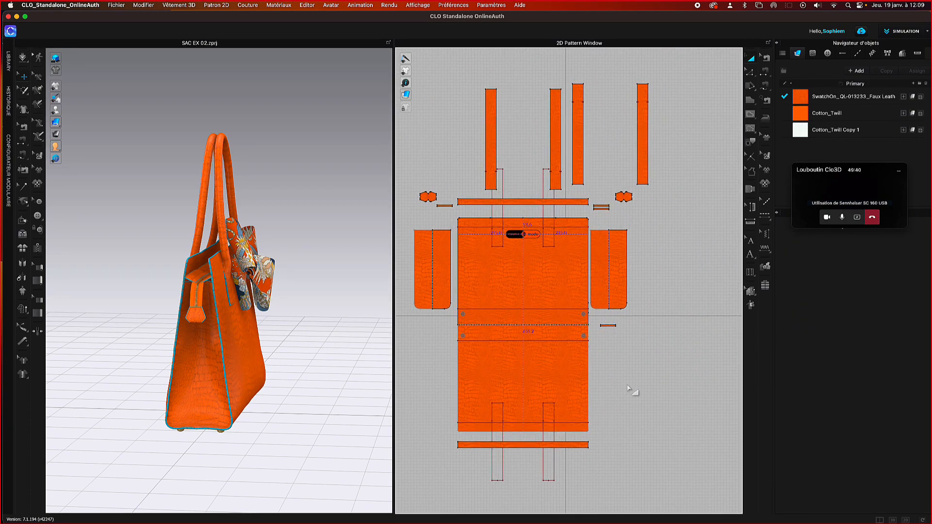
# - Add a print to the faux leather fabric from olivier tissu.ai in the Motifs folder, using the first Calque 1 artwork with large hearts and scrolls
pyautogui.click(550, 271)
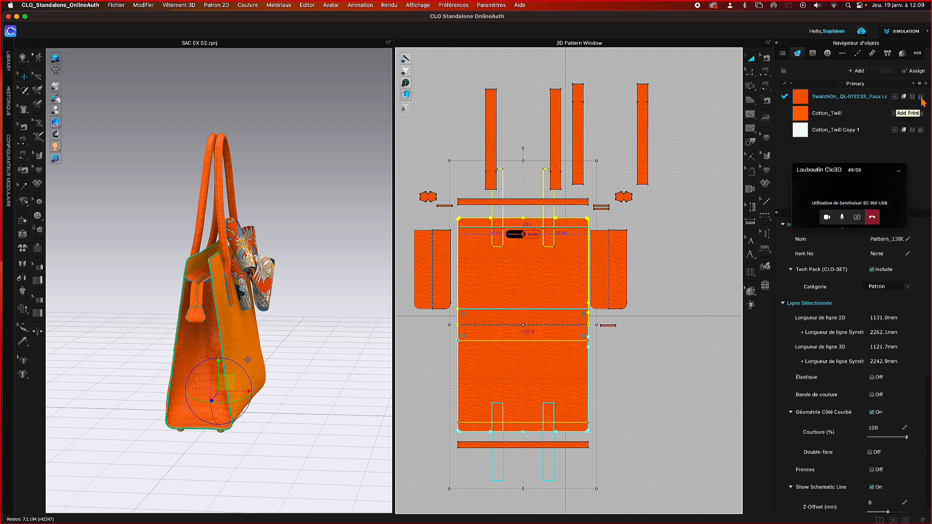
pyautogui.click(921, 98)
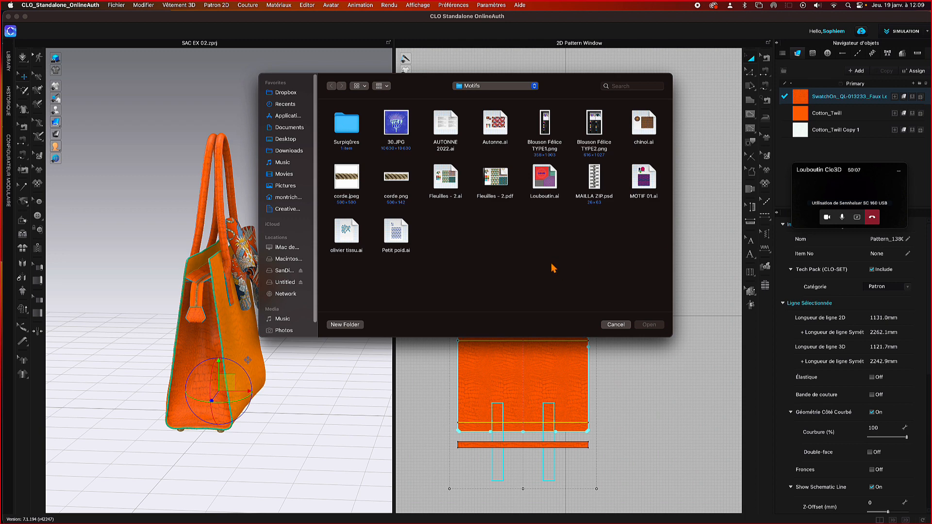
pyautogui.click(353, 239)
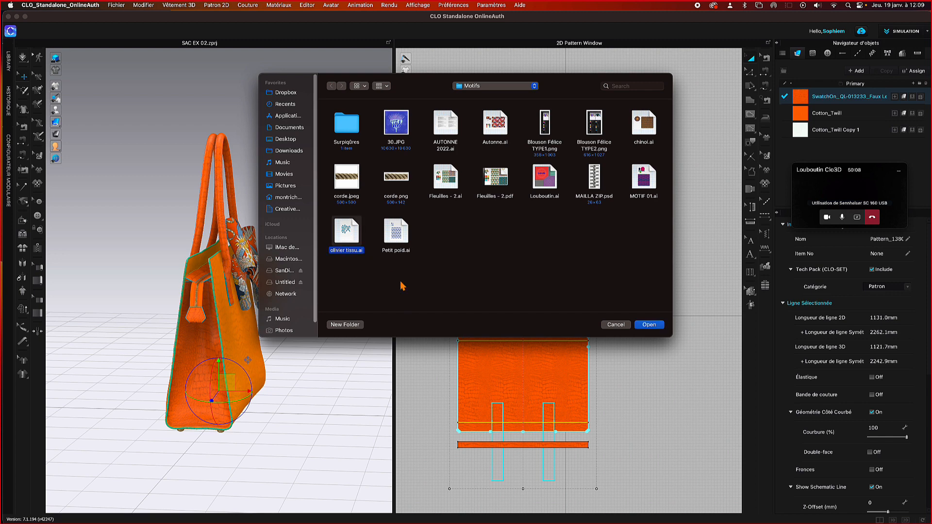
pyautogui.click(648, 325)
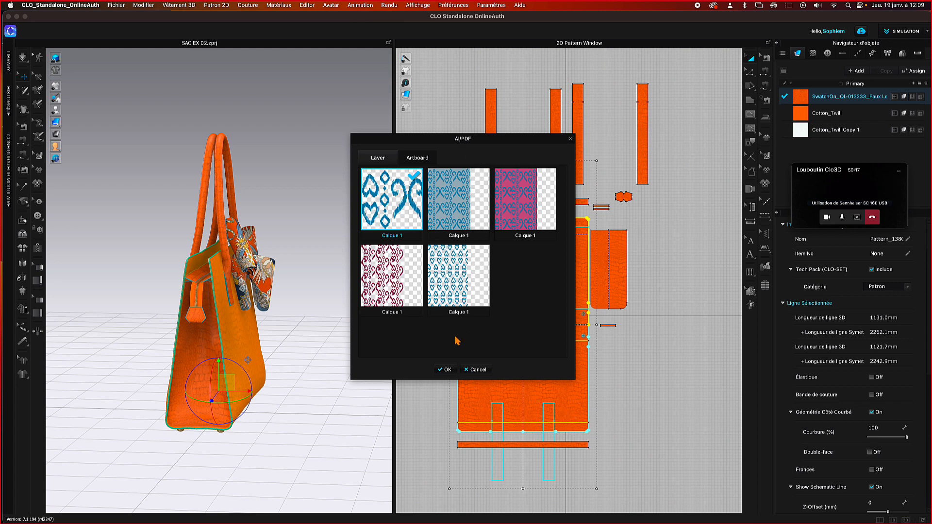
pyautogui.click(444, 370)
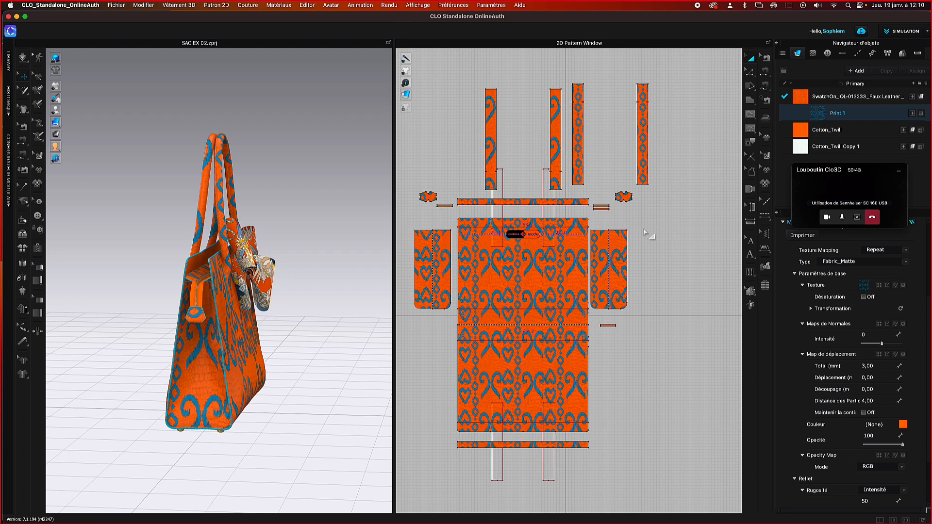
# - Try desaturating the texture of Print 1 and restore its original colours
pyautogui.click(656, 311)
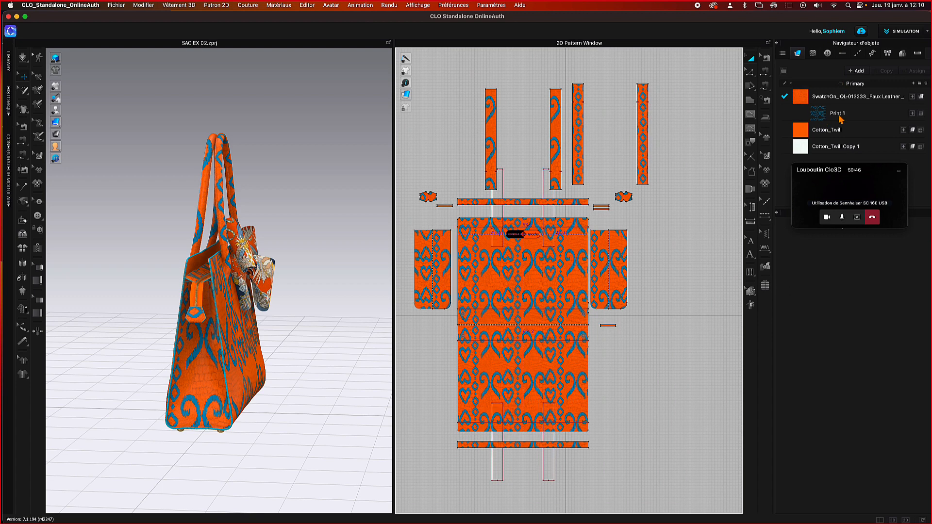
pyautogui.click(819, 114)
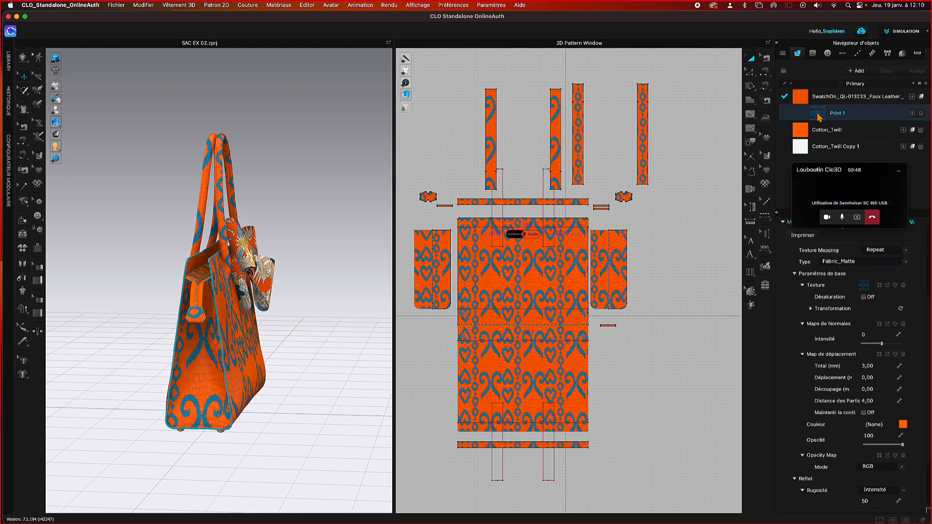
pyautogui.click(864, 298)
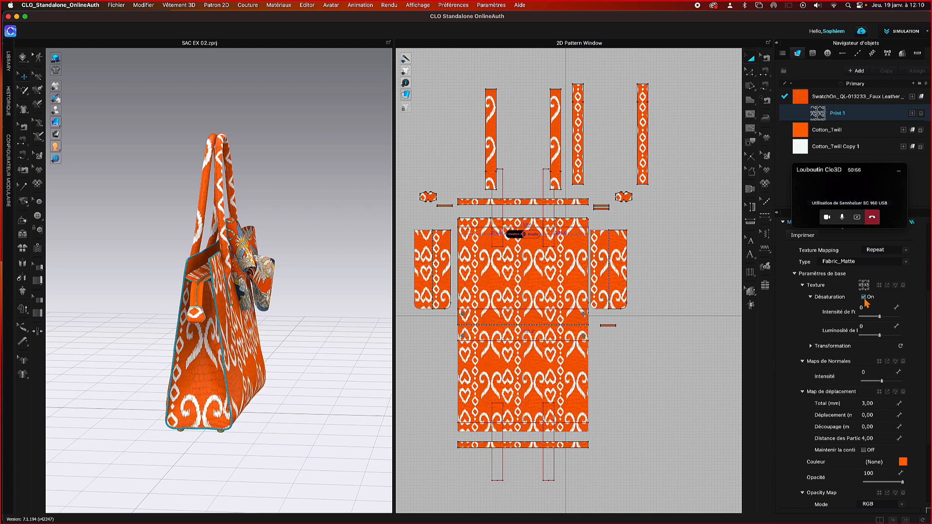
pyautogui.click(864, 297)
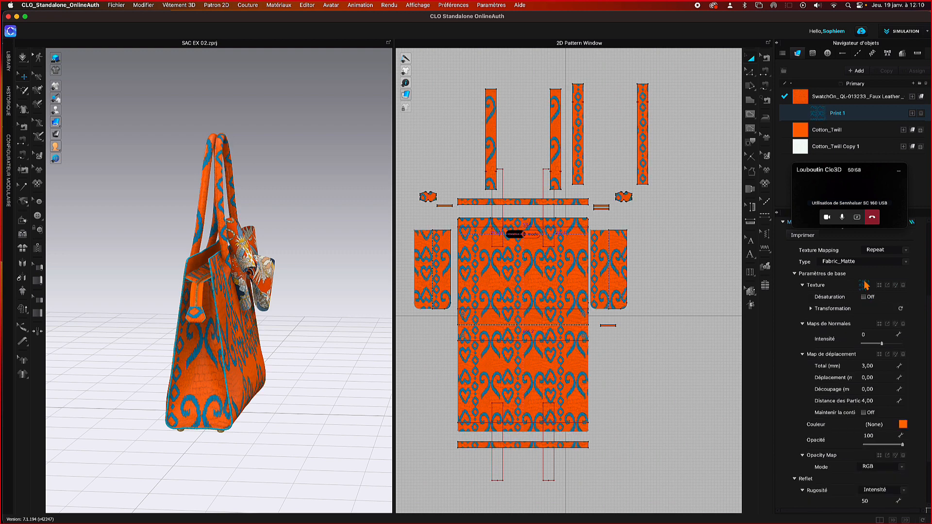
# - View the external applications offered for editing the print's texture, close the list, and deselect the print
pyautogui.click(888, 286)
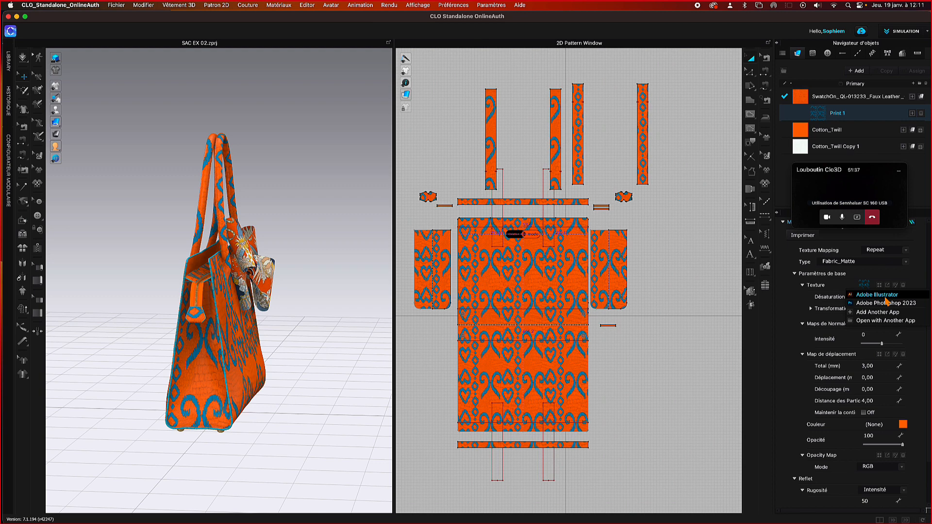
pyautogui.click(723, 286)
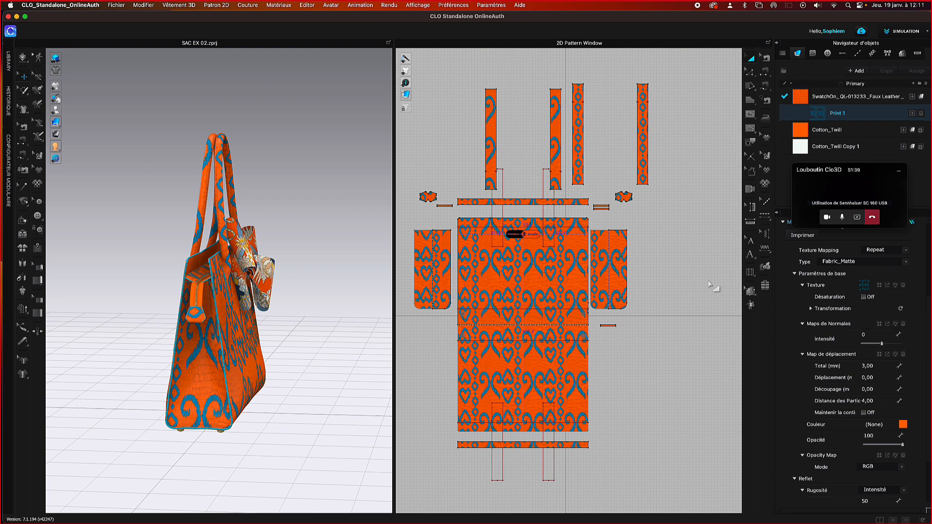
pyautogui.click(676, 146)
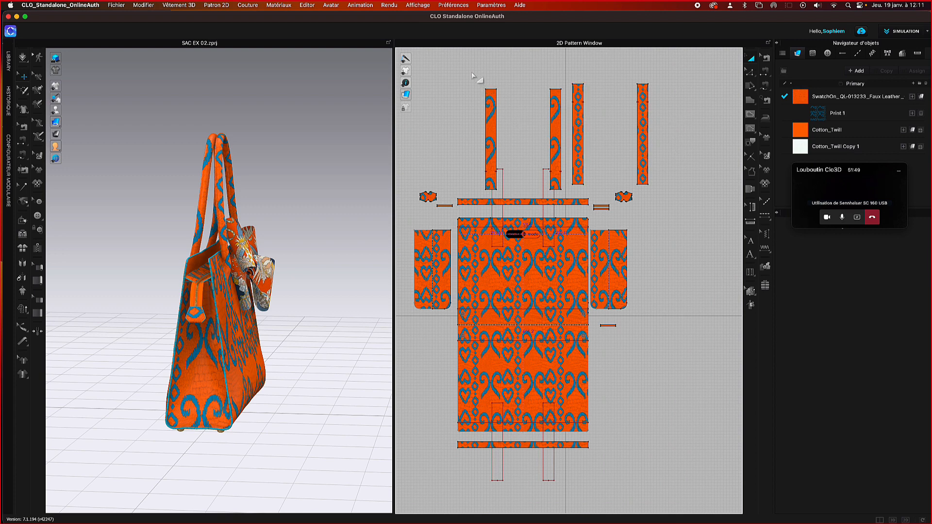
# - Select the four handle strips and check the fabric assigned to them in their pattern properties
pyautogui.moveTo(472, 73); pyautogui.dragTo(680, 196)
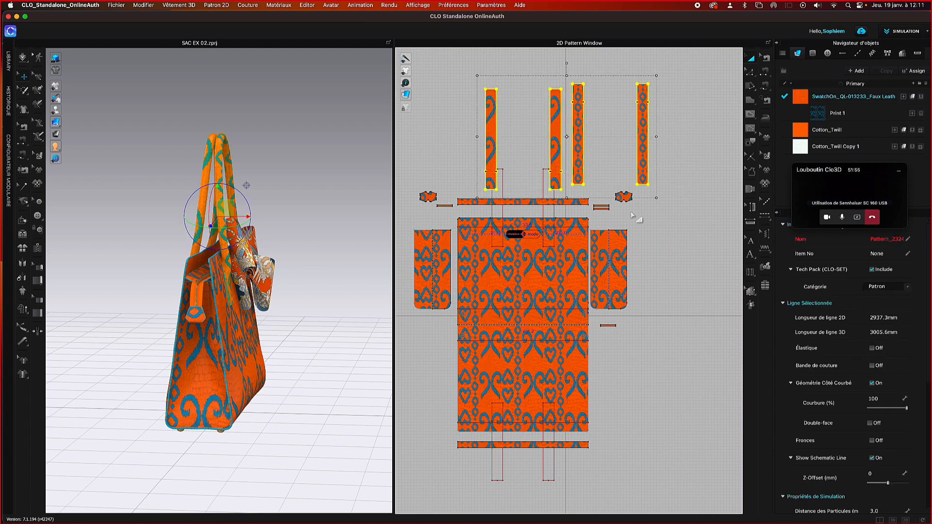
pyautogui.moveTo(312, 275)
pyautogui.mouseDown(button='right')
pyautogui.moveTo(282, 276)
pyautogui.moveTo(329, 276)
pyautogui.mouseUp(button='right')
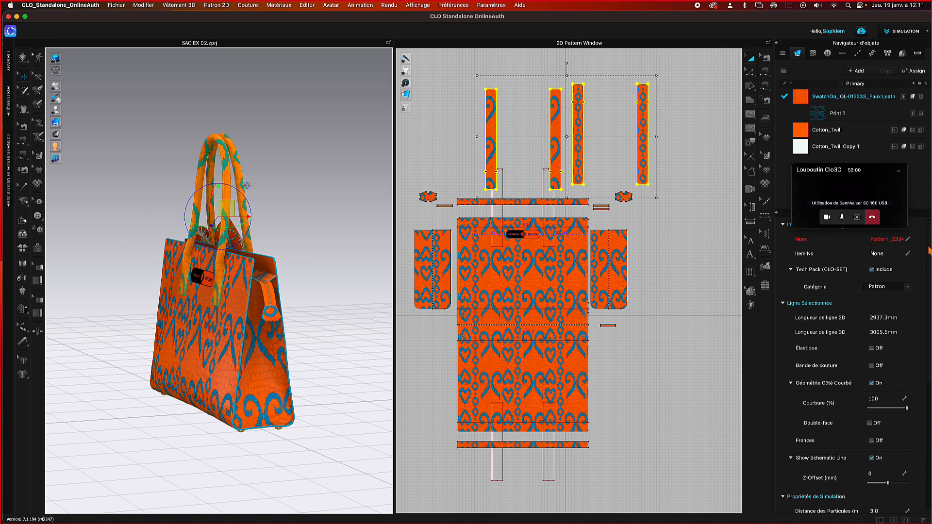
pyautogui.scroll(-3, 866, 397)
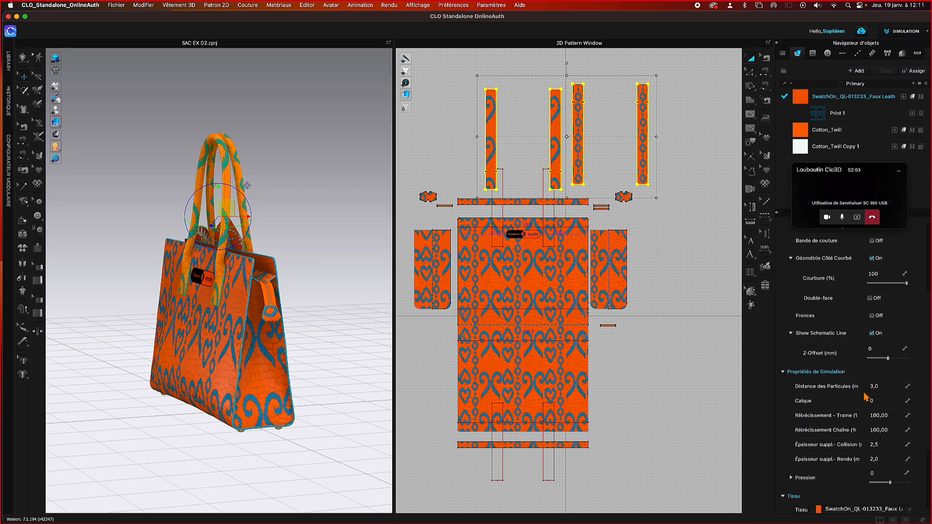
pyautogui.scroll(-3, 864, 398)
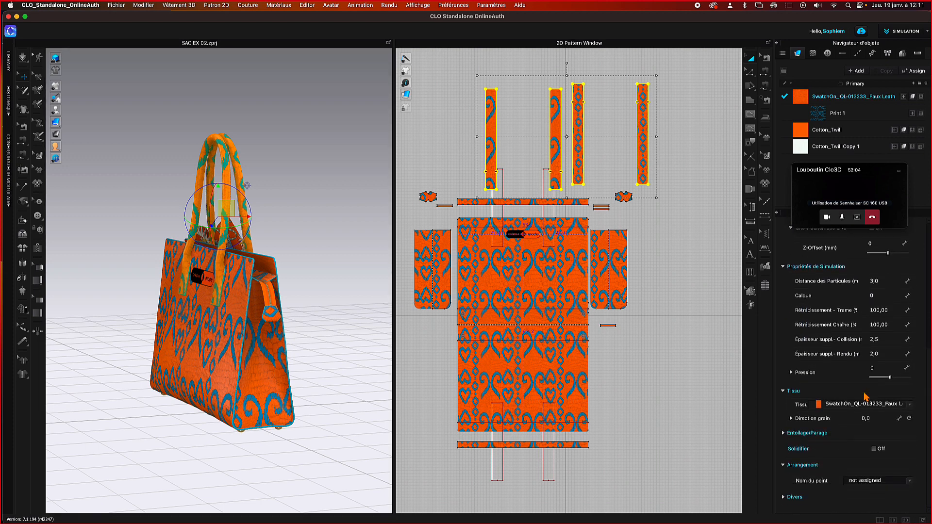
pyautogui.click(856, 408)
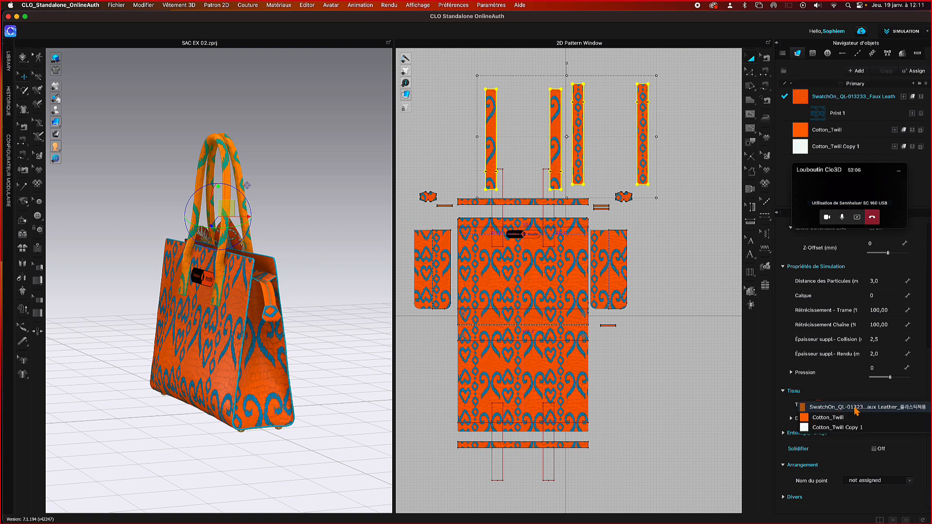
pyautogui.click(857, 409)
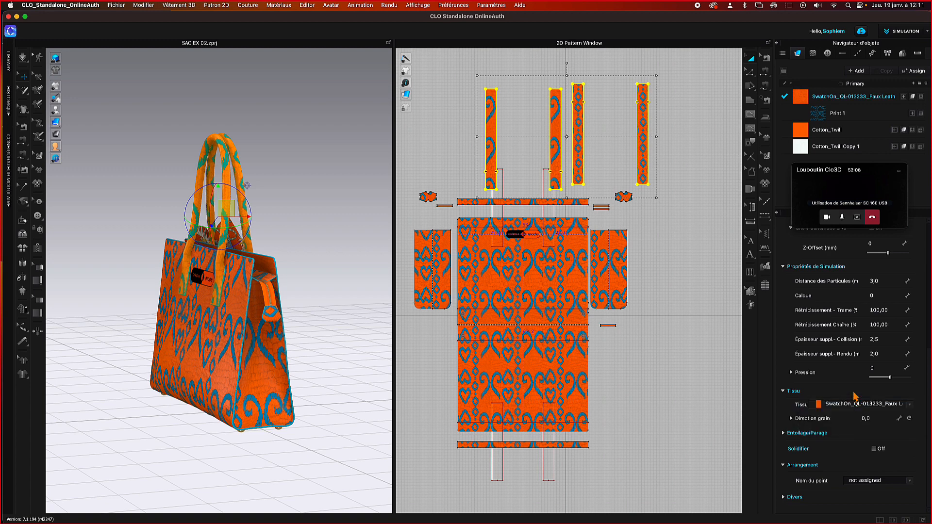
pyautogui.scroll(1, 850, 390)
pyautogui.scroll(3, 850, 390)
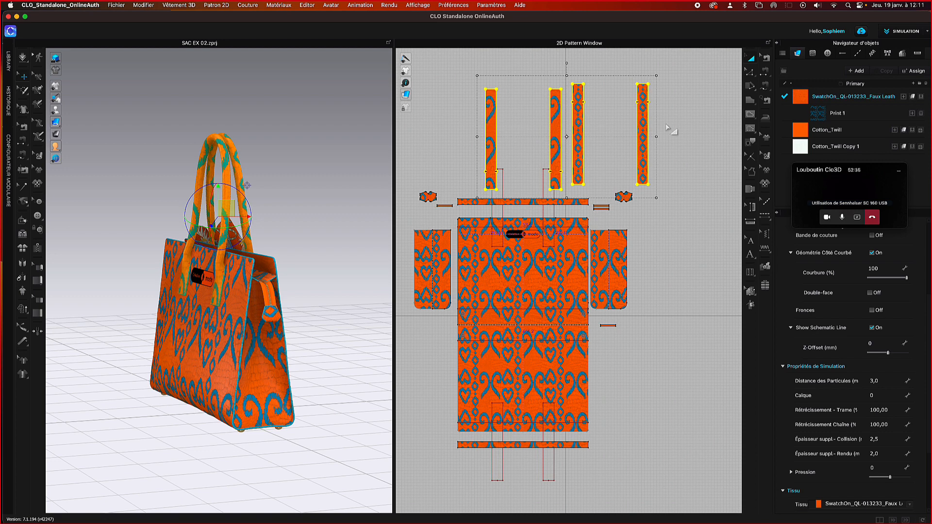
# - Duplicate the printed SwatchOn faux leather fabric and delete the copied print from the duplicate
pyautogui.click(803, 101)
pyautogui.rightClick(800, 102)
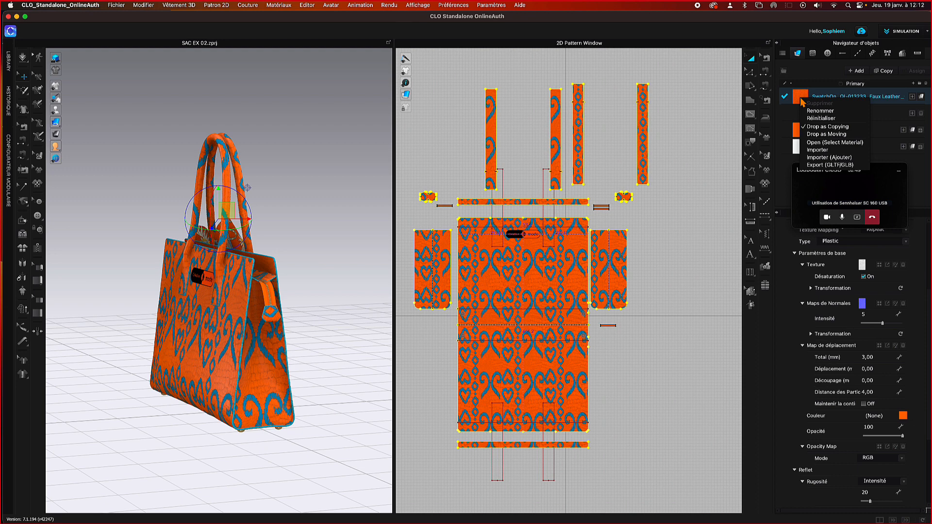
pyautogui.click(801, 99)
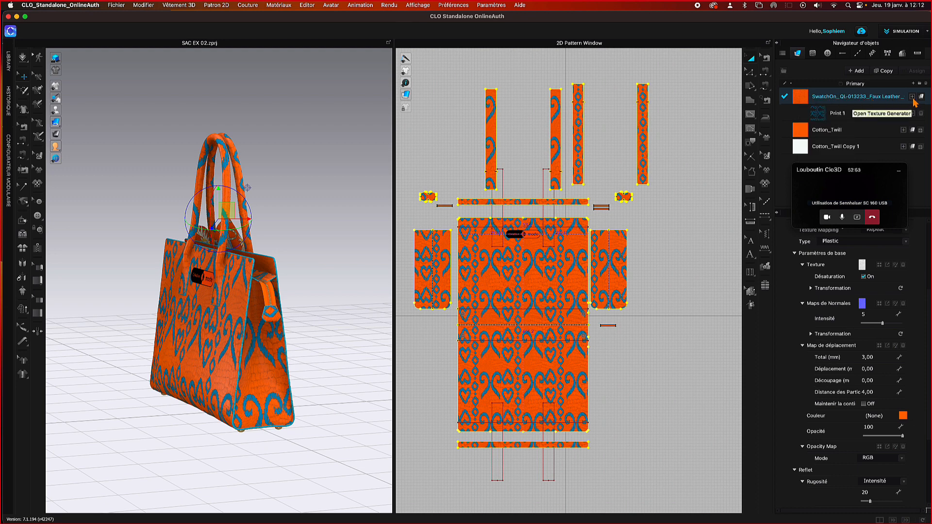
pyautogui.click(885, 71)
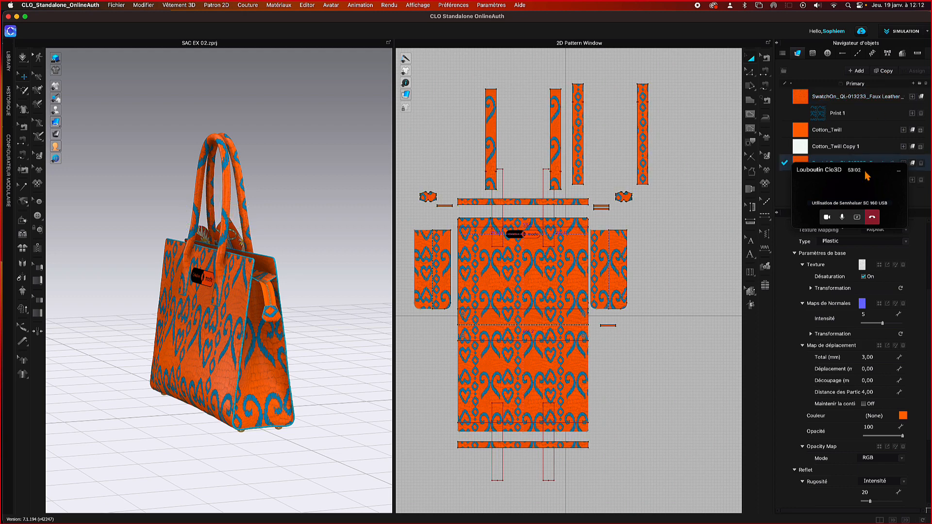
pyautogui.moveTo(867, 175); pyautogui.dragTo(749, 428)
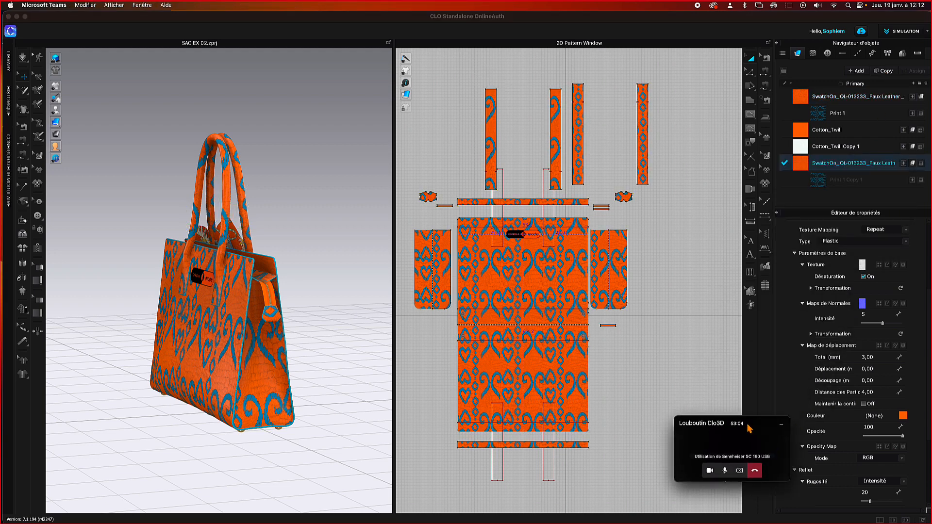
pyautogui.click(840, 189)
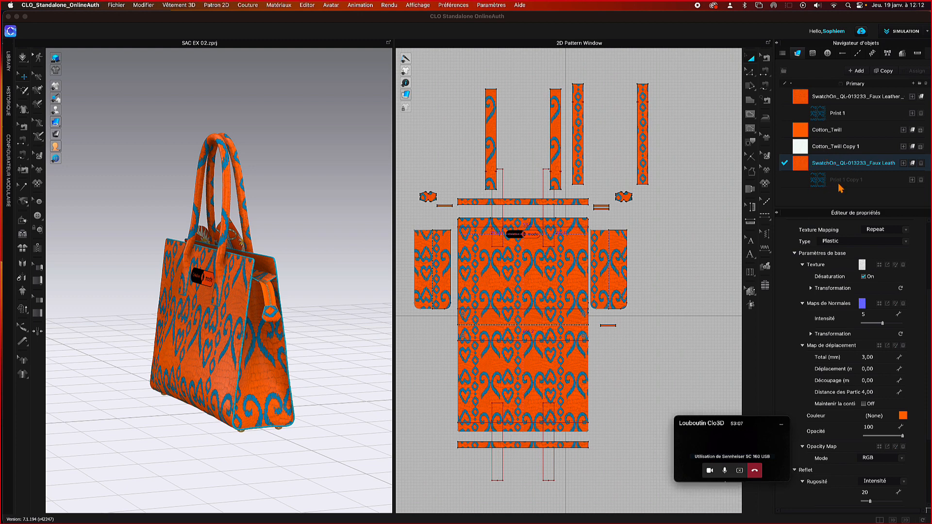
pyautogui.click(921, 180)
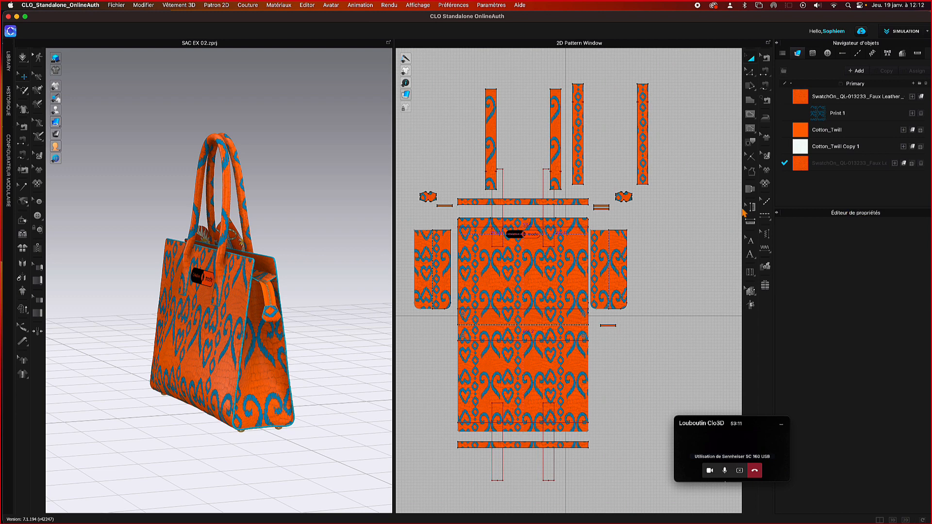
# - Assign the unprinted faux leather Copy 1 fabric to the four handle strips
pyautogui.click(491, 95)
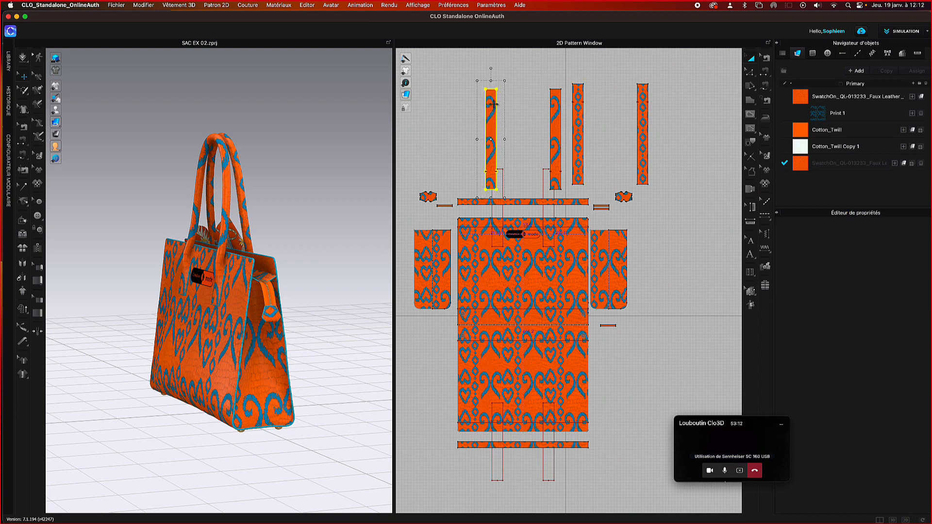
pyautogui.keyDown('shift'); pyautogui.click(559, 125); pyautogui.keyUp('shift')
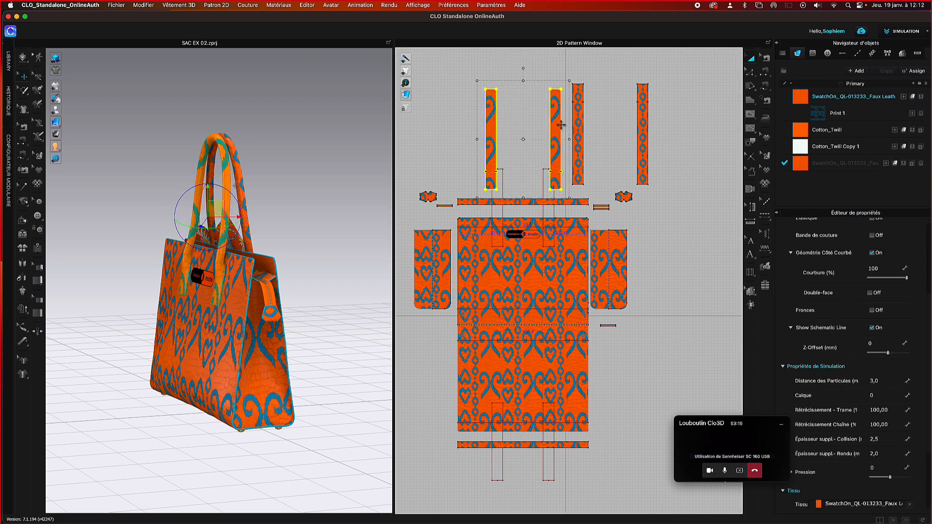
pyautogui.keyDown('shift'); pyautogui.click(577, 130); pyautogui.keyUp('shift')
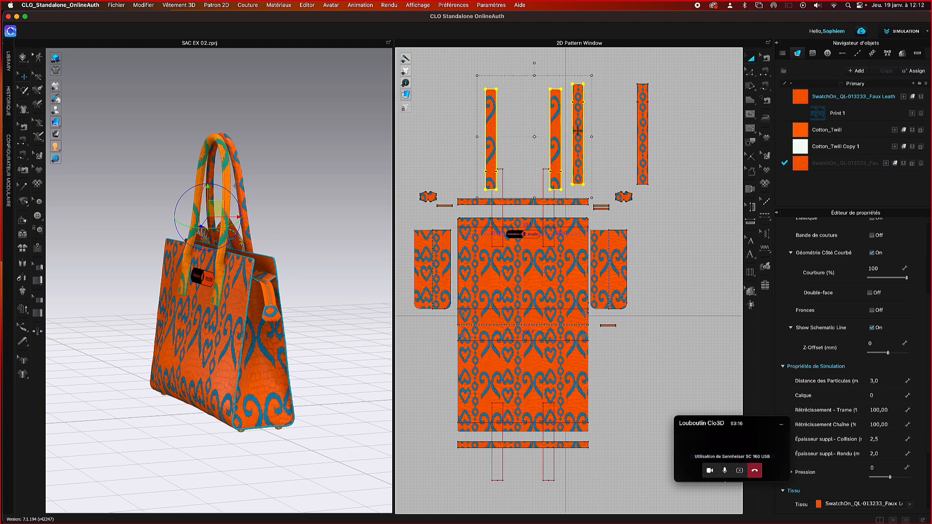
pyautogui.keyDown('shift'); pyautogui.click(651, 142); pyautogui.keyUp('shift')
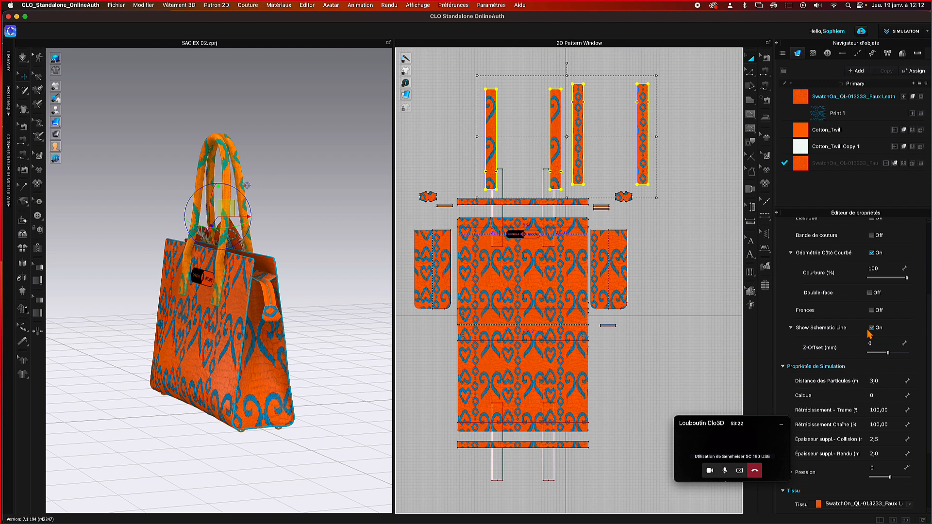
pyautogui.scroll(-3, 853, 339)
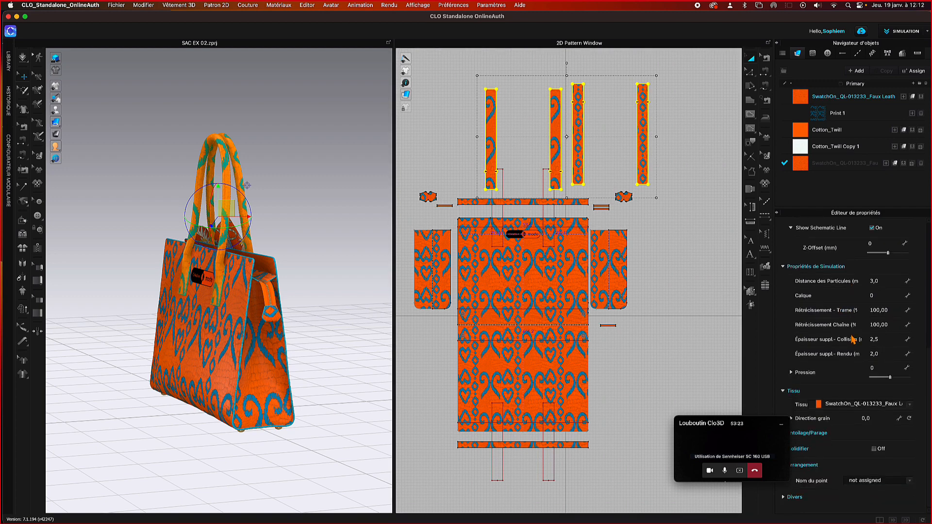
pyautogui.click(863, 405)
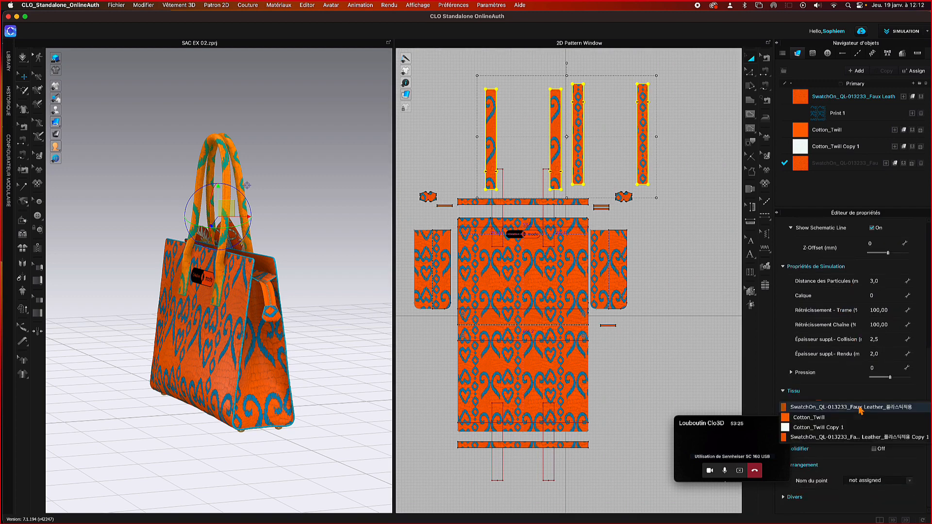
pyautogui.click(860, 437)
pyautogui.click(687, 189)
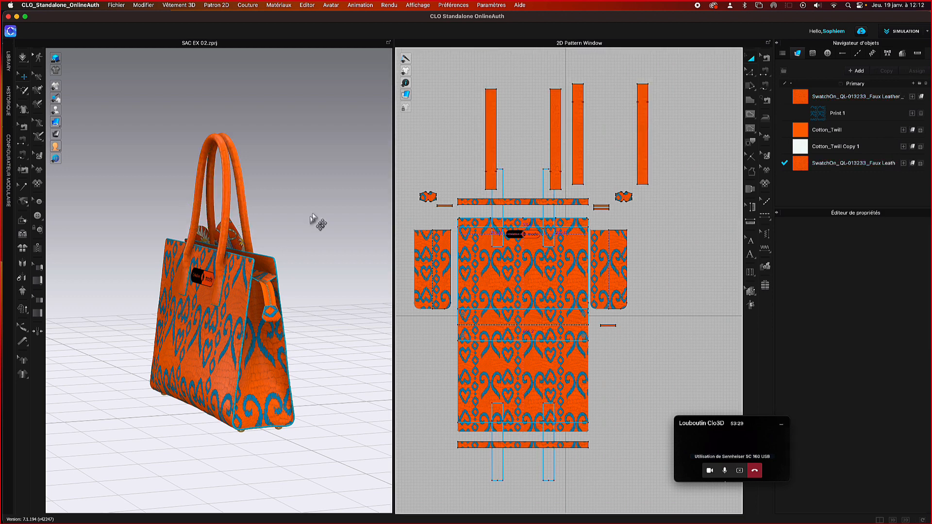
# - Select the bow's pattern pieces, examine the commands offered for them in the 2D view, and clear the selection
pyautogui.moveTo(311, 207); pyautogui.dragTo(263, 206, button='right')
pyautogui.click(281, 253)
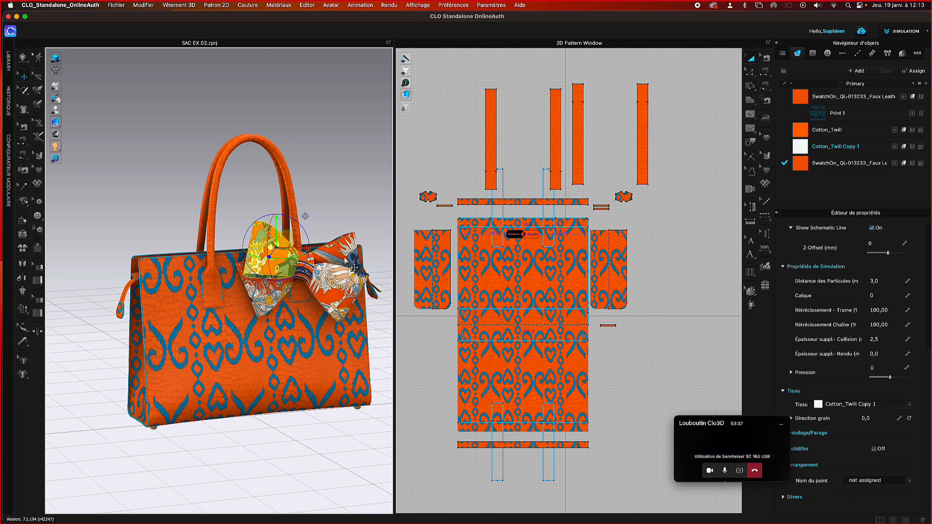
pyautogui.scroll(-3, 466, 137)
pyautogui.scroll(-3, 466, 135)
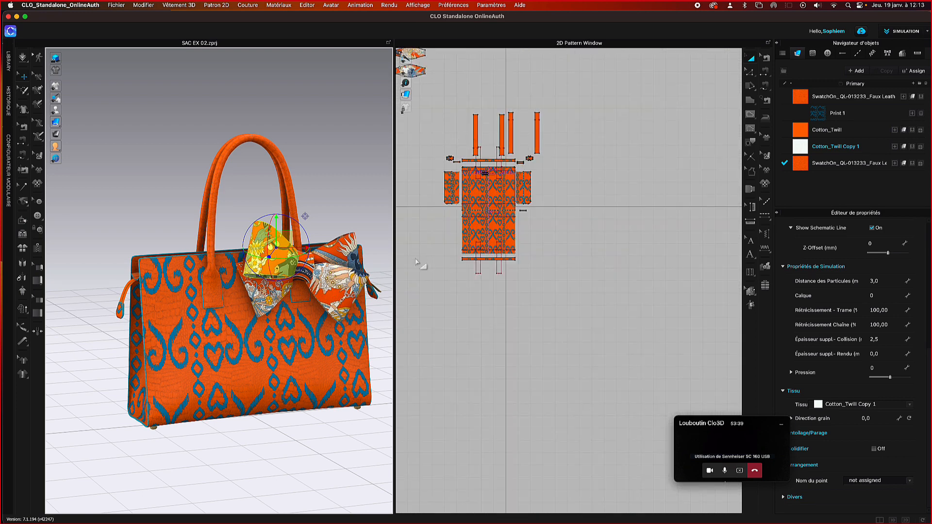
pyautogui.moveTo(418, 263); pyautogui.dragTo(508, 365, button='middle')
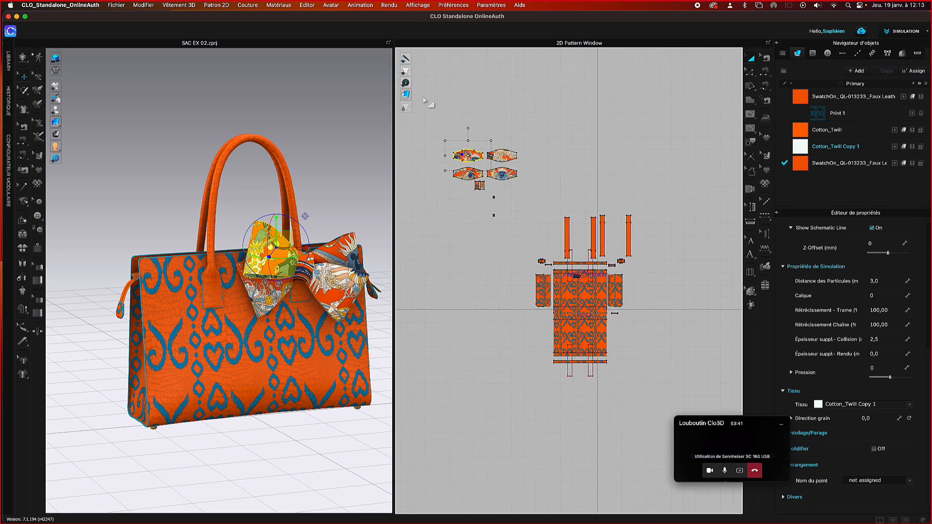
pyautogui.moveTo(436, 120); pyautogui.dragTo(531, 235)
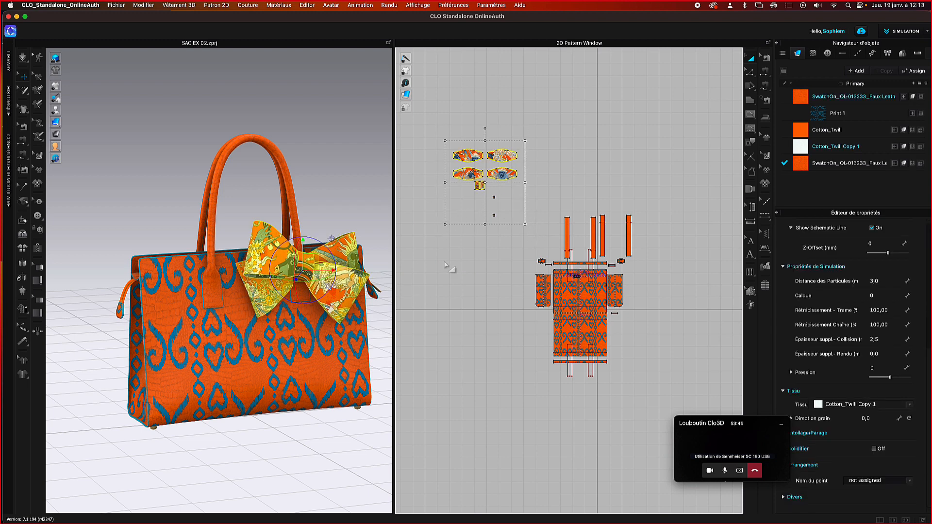
pyautogui.rightClick(471, 163)
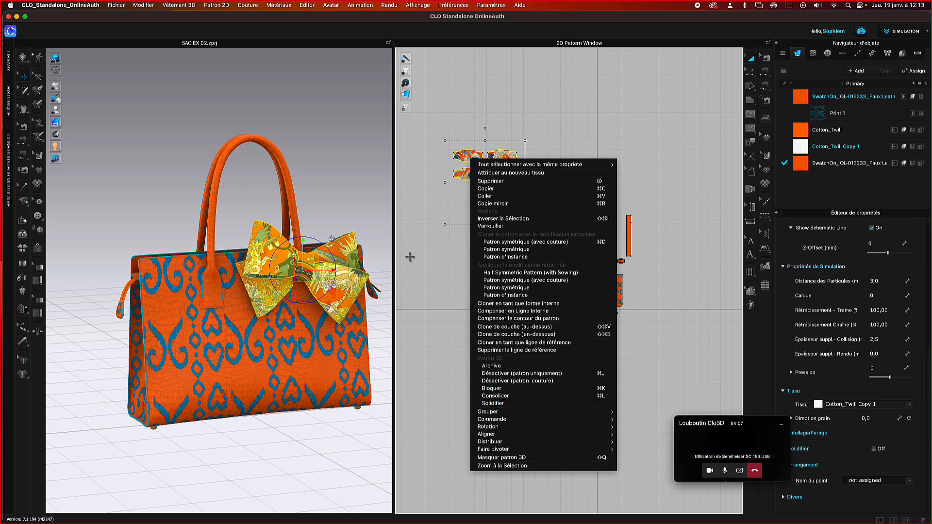
pyautogui.click(452, 272)
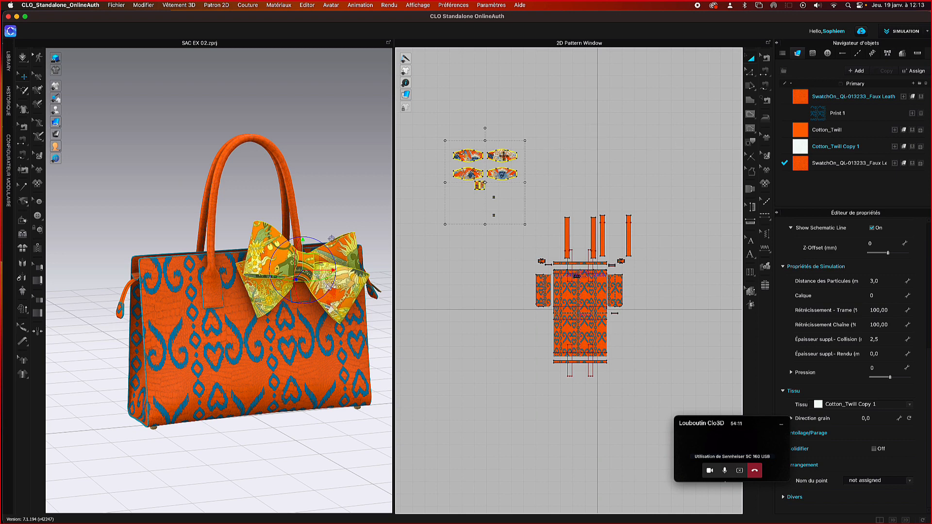
pyautogui.rightClick(502, 156)
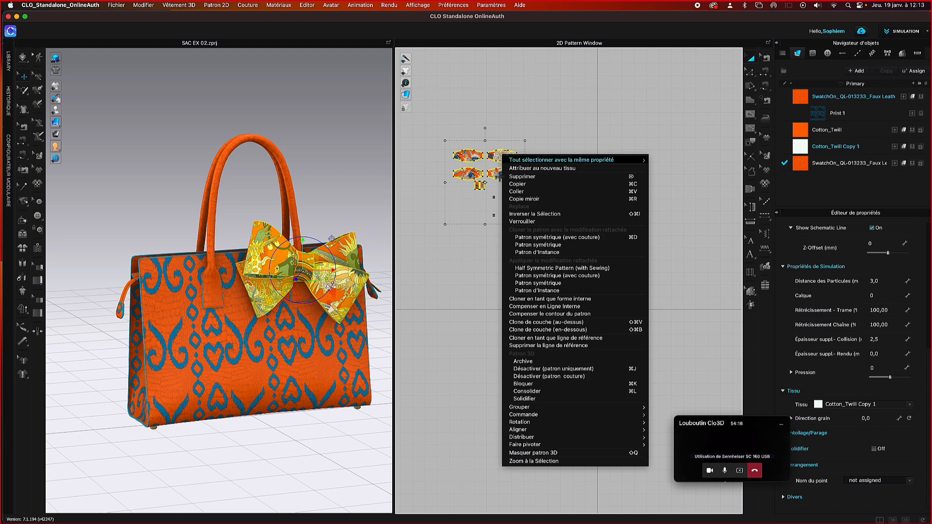
pyautogui.click(474, 241)
pyautogui.click(458, 285)
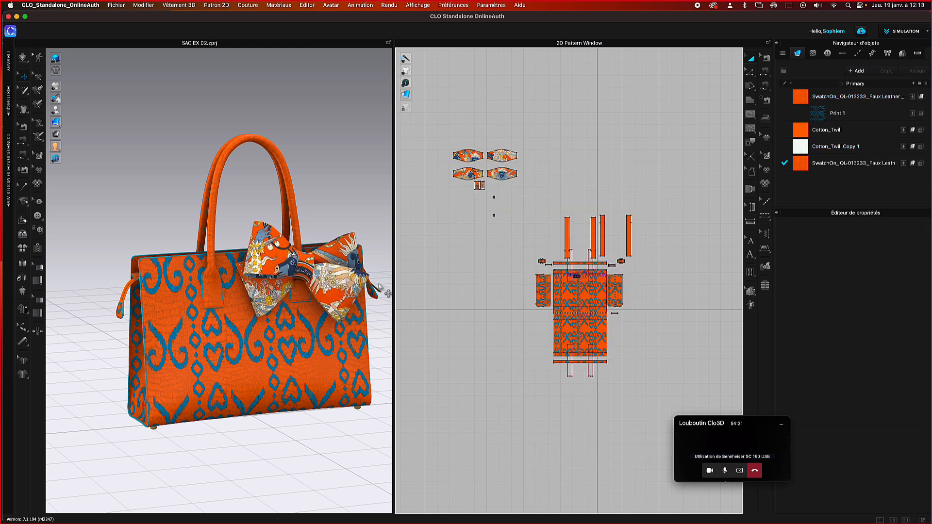
# - Select all the bow's pattern pieces and convert them to a trim
pyautogui.click(303, 262)
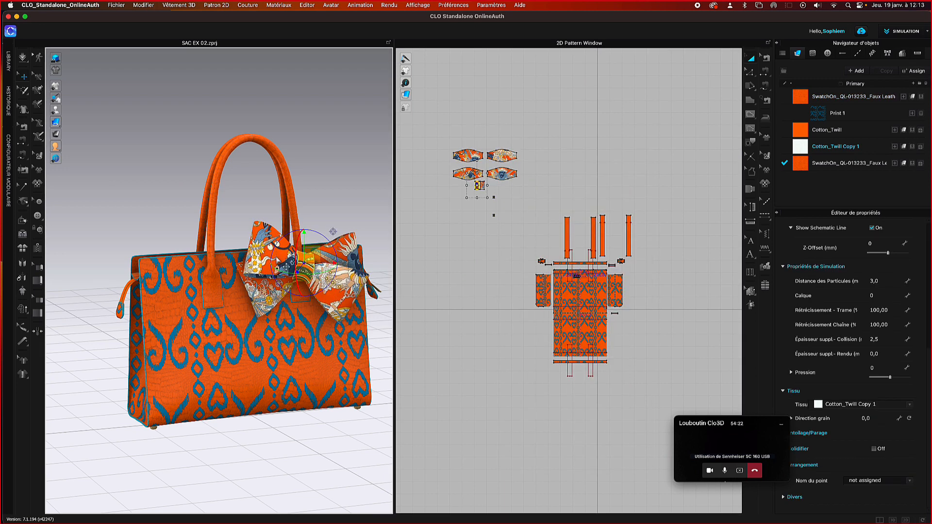
pyautogui.click(266, 253)
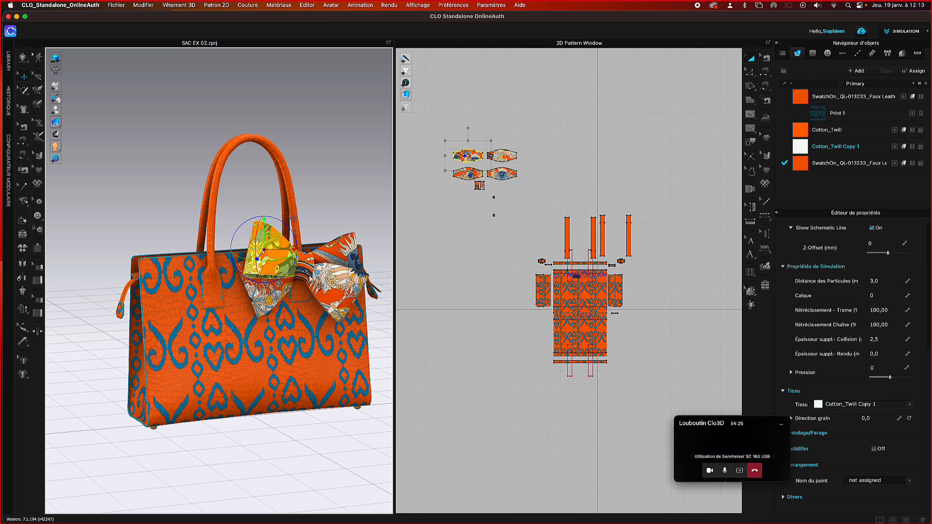
pyautogui.moveTo(428, 128); pyautogui.dragTo(530, 243)
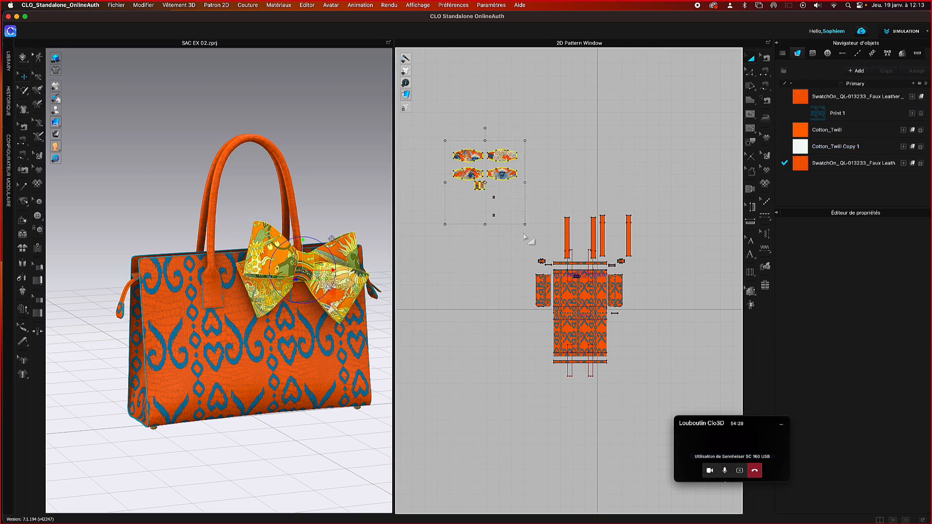
pyautogui.rightClick(360, 281)
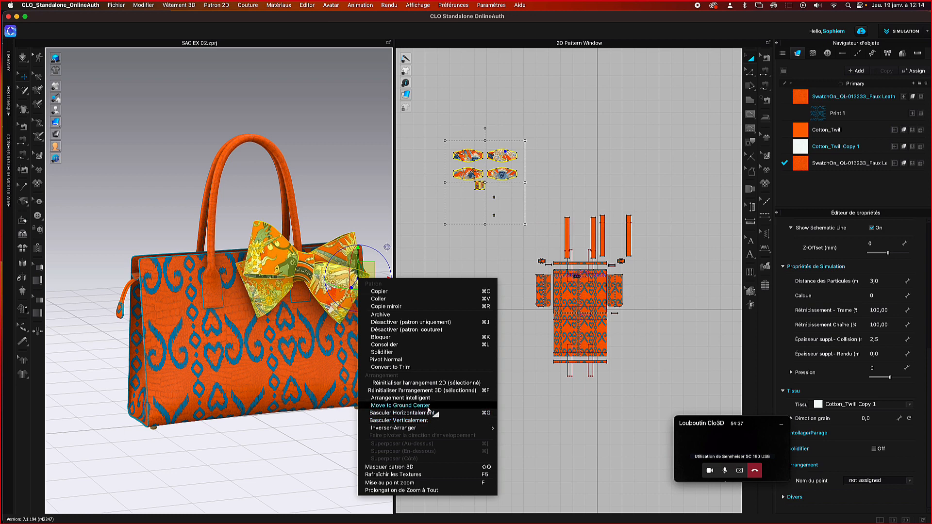
pyautogui.moveTo(423, 427)
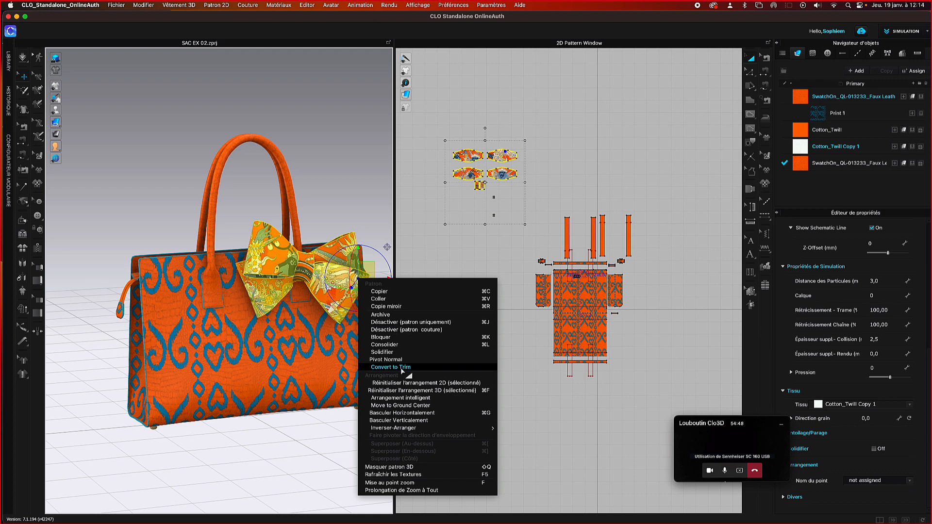
pyautogui.click(402, 369)
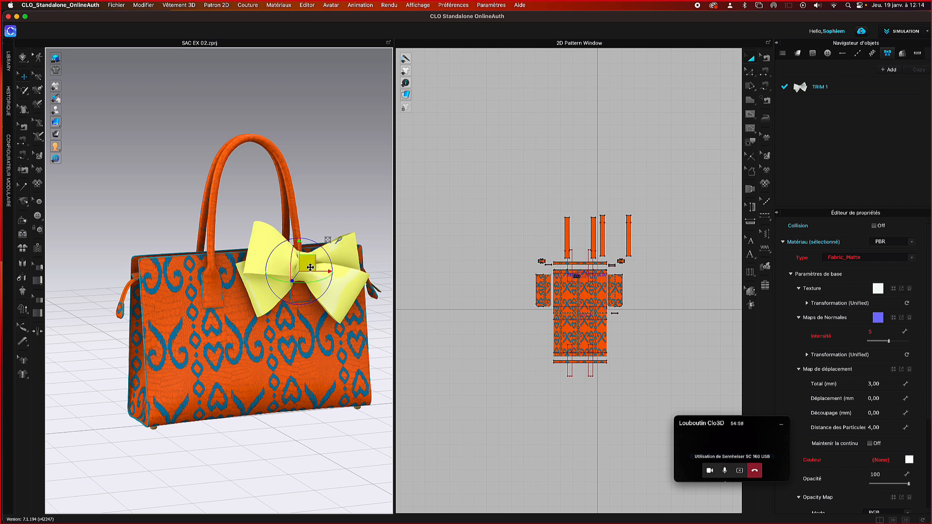
# - Examine the bow trim's separate parts and their material properties by selecting the loops and the central knot individually
pyautogui.click(341, 252)
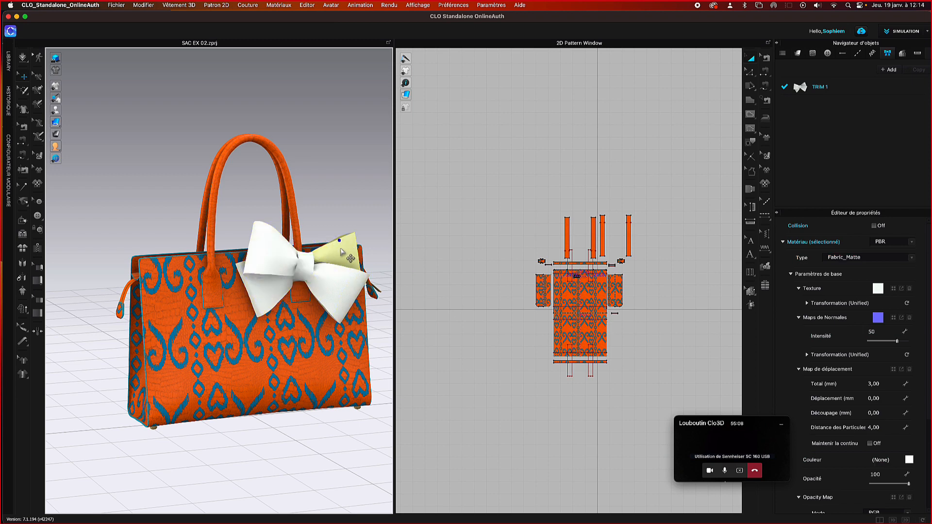
pyautogui.click(334, 210)
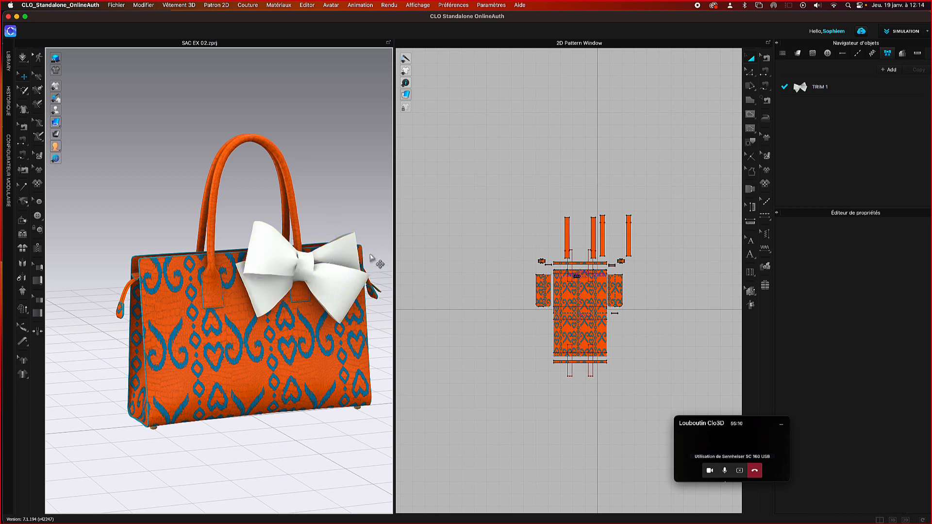
pyautogui.click(303, 273)
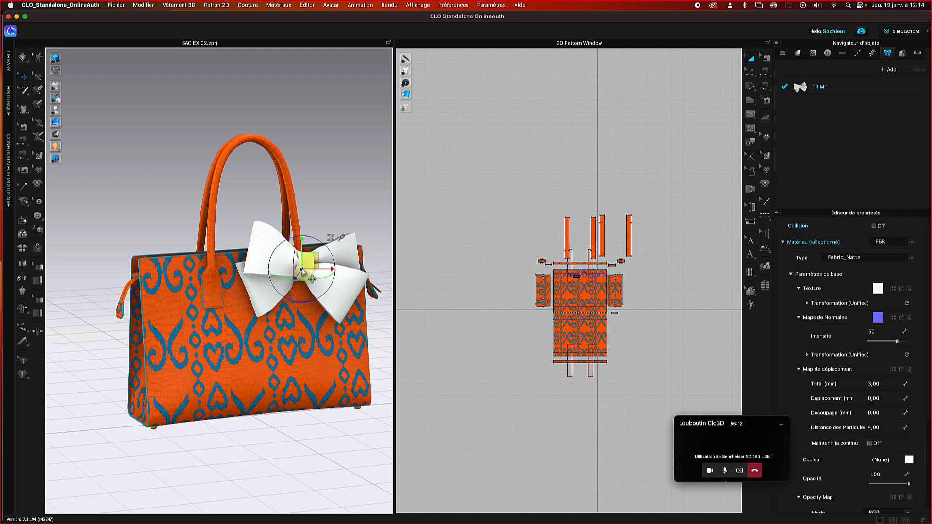
pyautogui.click(277, 259)
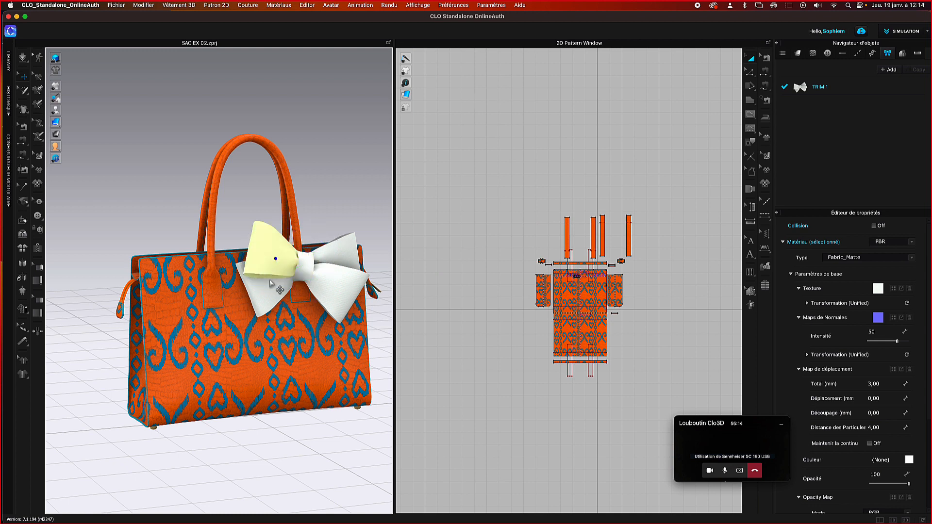
pyautogui.click(270, 280)
pyautogui.click(276, 262)
# - Undo the individual part selections on the bow trim to bring back the selection of the whole bow
pyautogui.press('super+z')
pyautogui.press('super+z')
pyautogui.press('super+z')
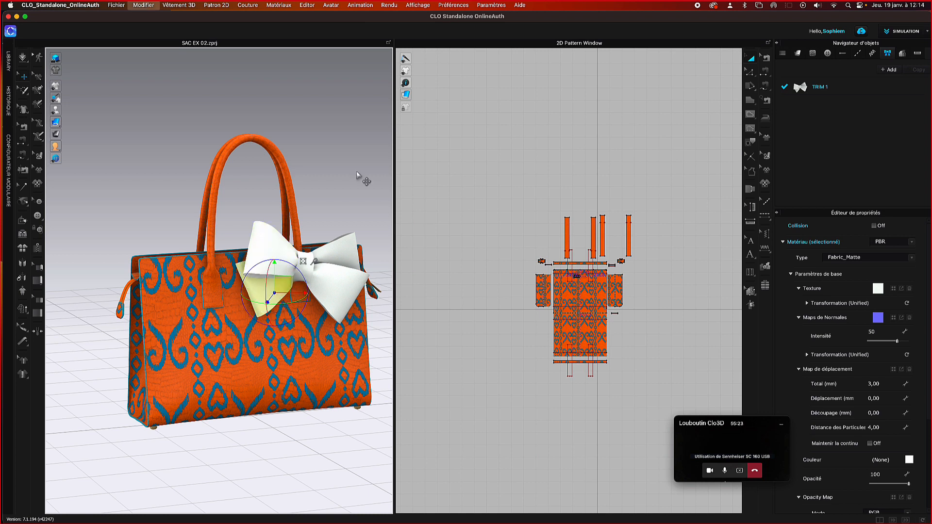
pyautogui.press('super+z')
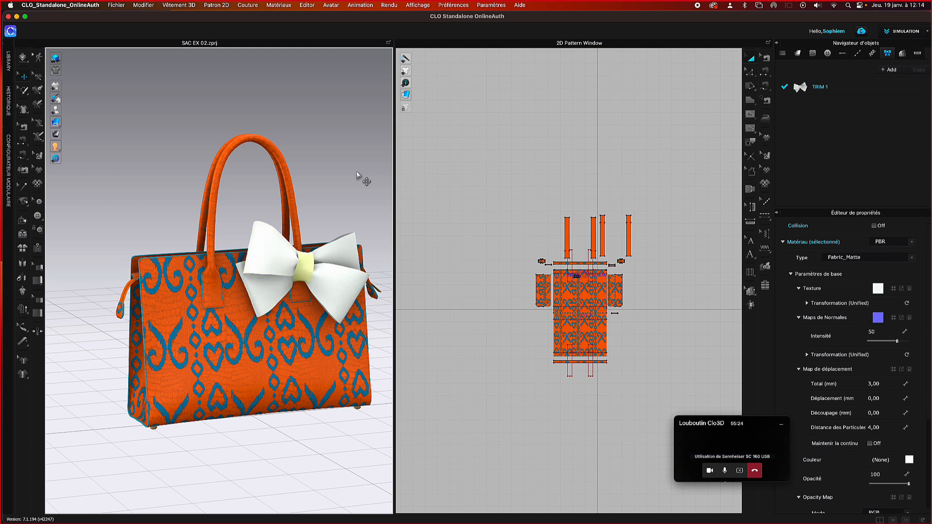
pyautogui.press('super+z')
pyautogui.press('super+z')
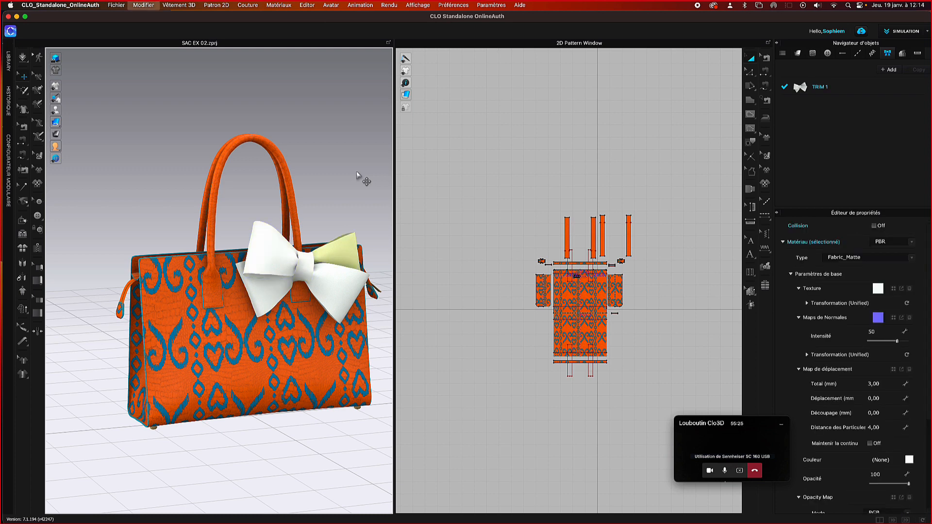
pyautogui.press('super+z')
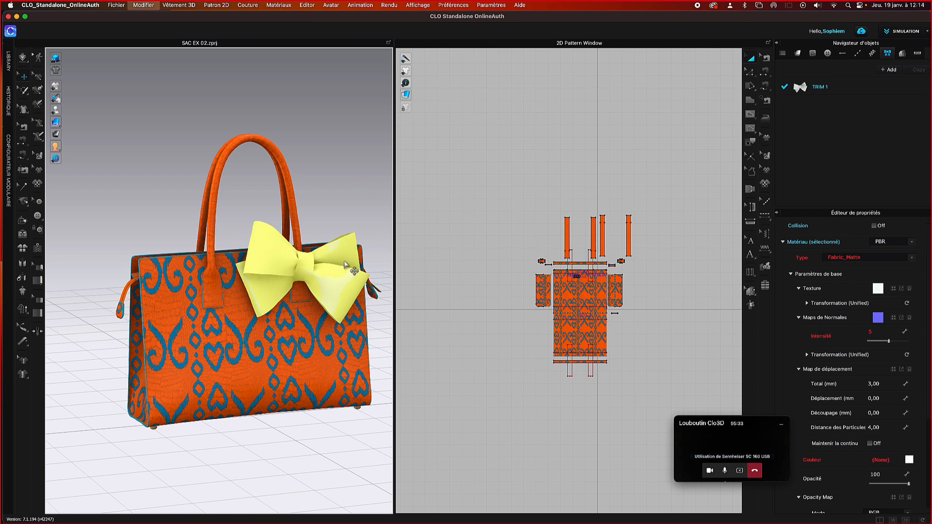
# - Undo the bow's trim conversion and convert its selected pattern pieces to a trim again
pyautogui.press('super+z')
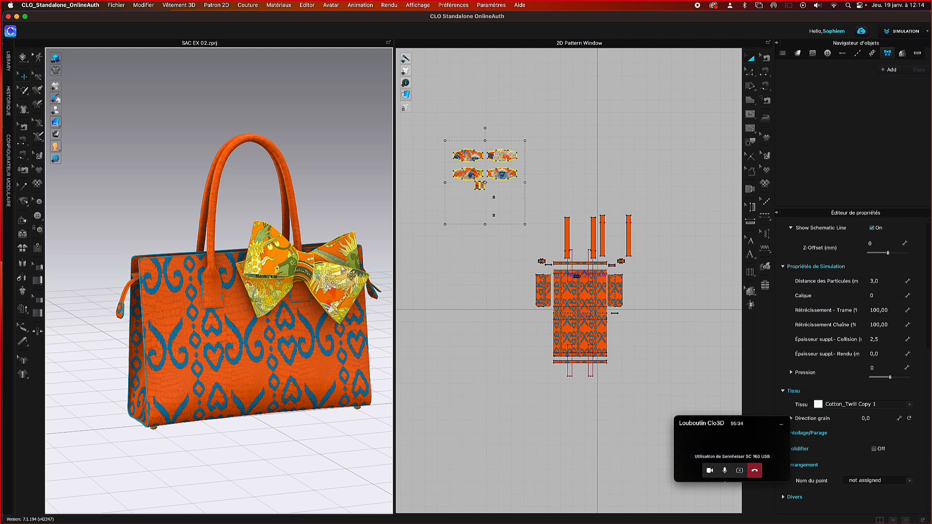
pyautogui.rightClick(334, 261)
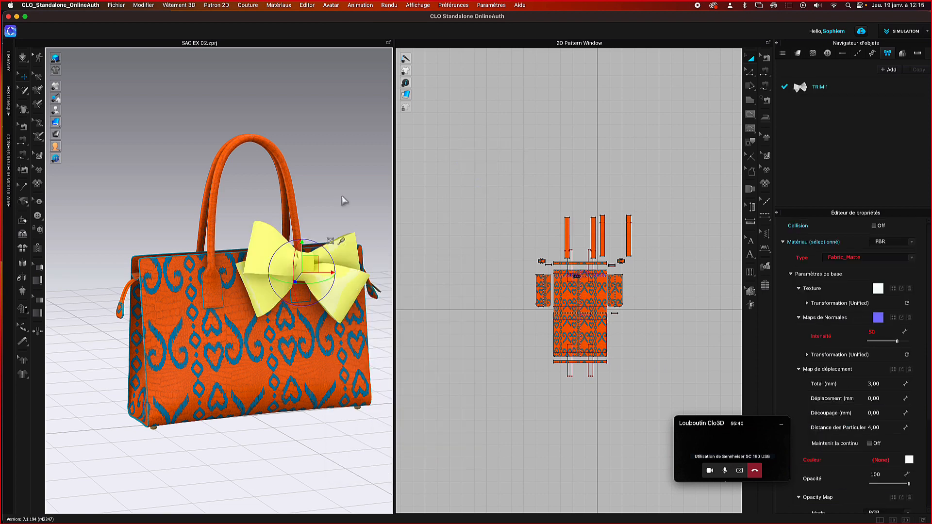
# - Scale the bow trim down in height and width so it sits smaller on the bag's front
pyautogui.click(331, 241)
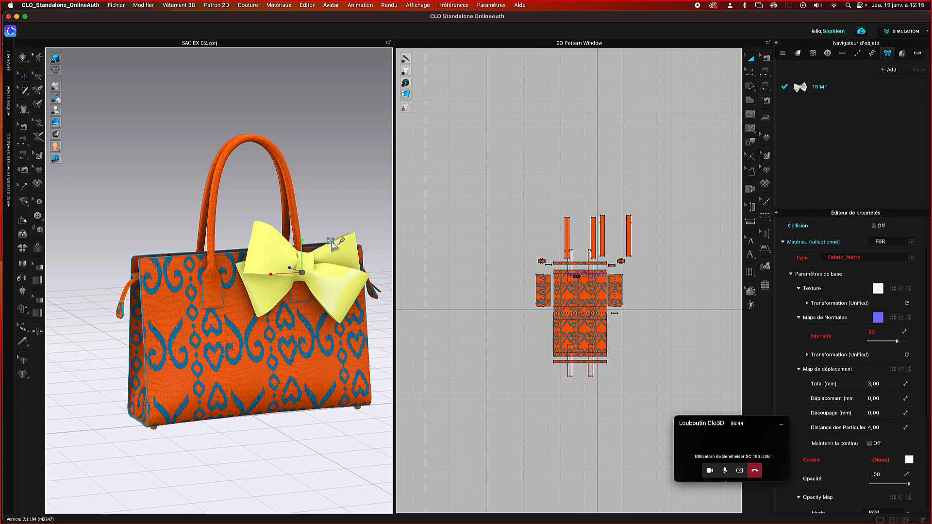
pyautogui.moveTo(336, 236); pyautogui.dragTo(339, 235, button='right')
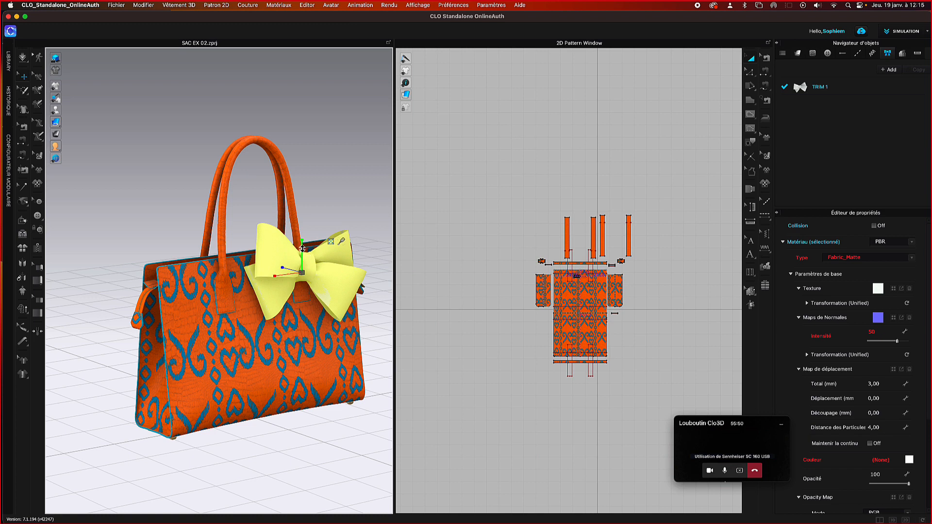
pyautogui.moveTo(302, 254); pyautogui.dragTo(301, 277)
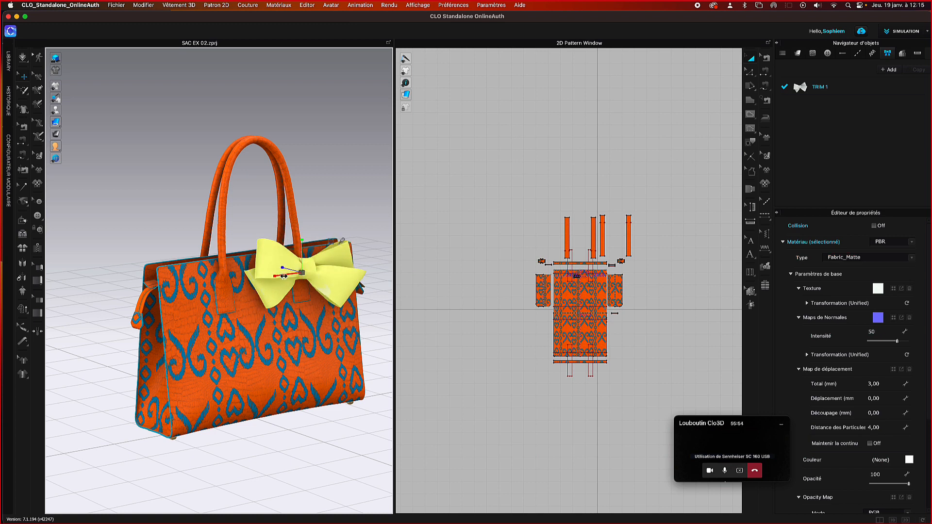
pyautogui.moveTo(291, 276); pyautogui.dragTo(291, 276)
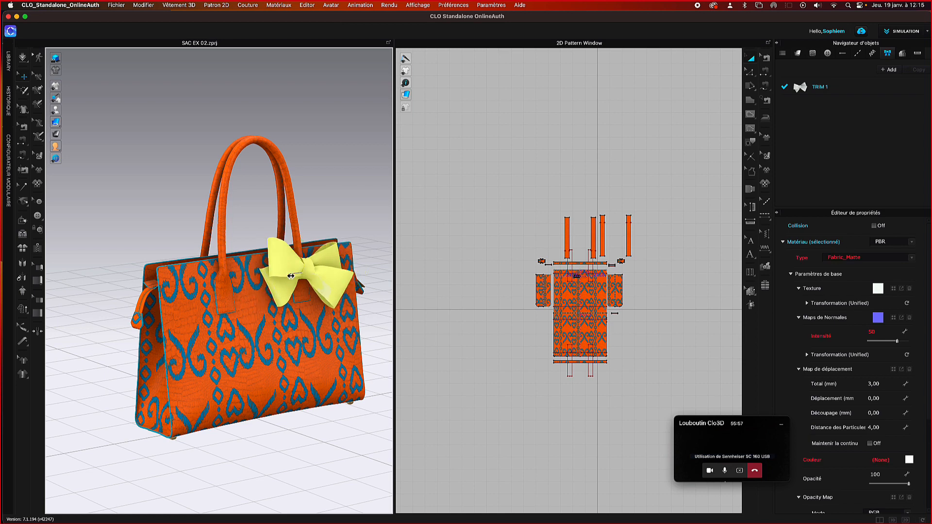
pyautogui.moveTo(325, 185); pyautogui.dragTo(321, 192, button='right')
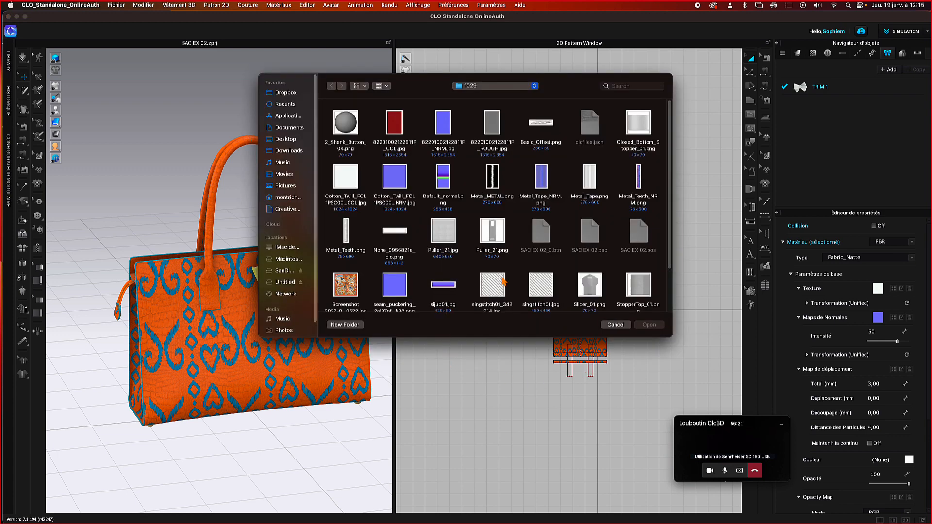
pyautogui.scroll(-2, 503, 280)
pyautogui.scroll(-3, 503, 278)
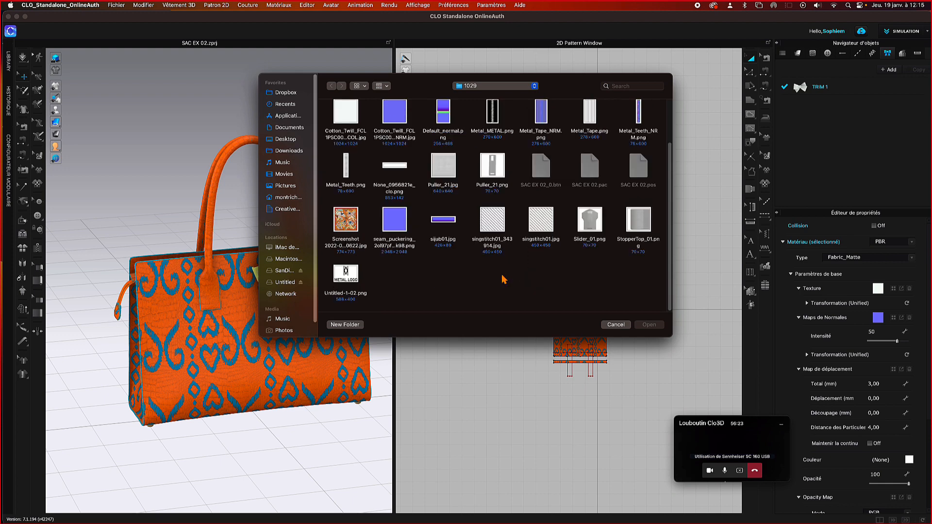
pyautogui.scroll(3, 503, 279)
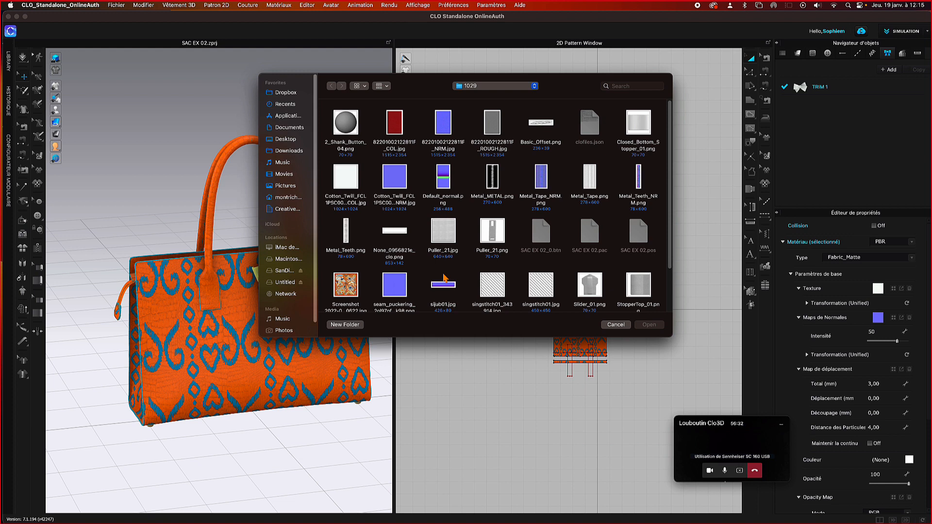
pyautogui.click(397, 129)
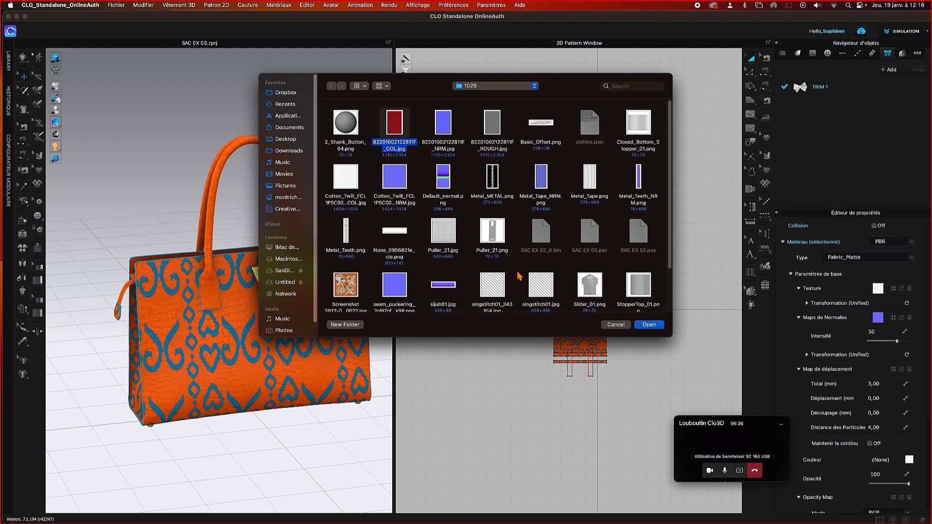
pyautogui.click(649, 324)
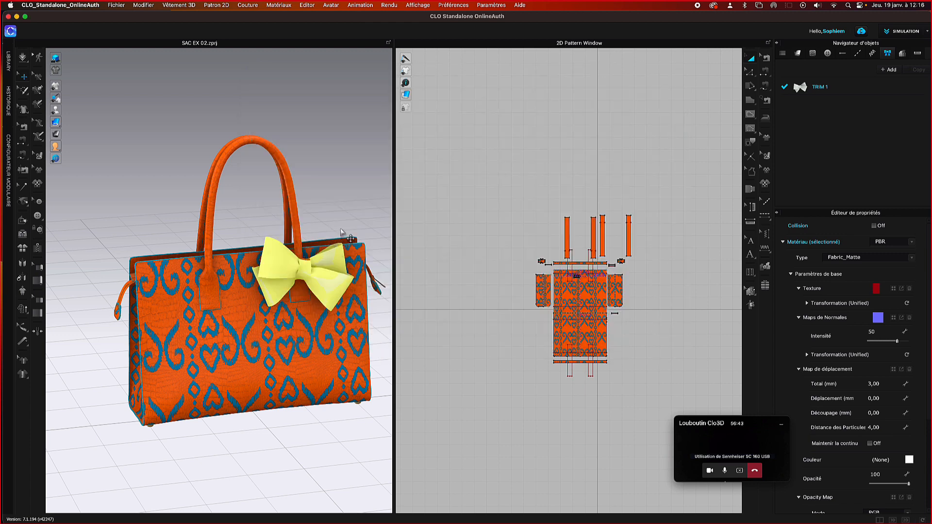
pyautogui.moveTo(341, 232); pyautogui.dragTo(324, 256, button='right')
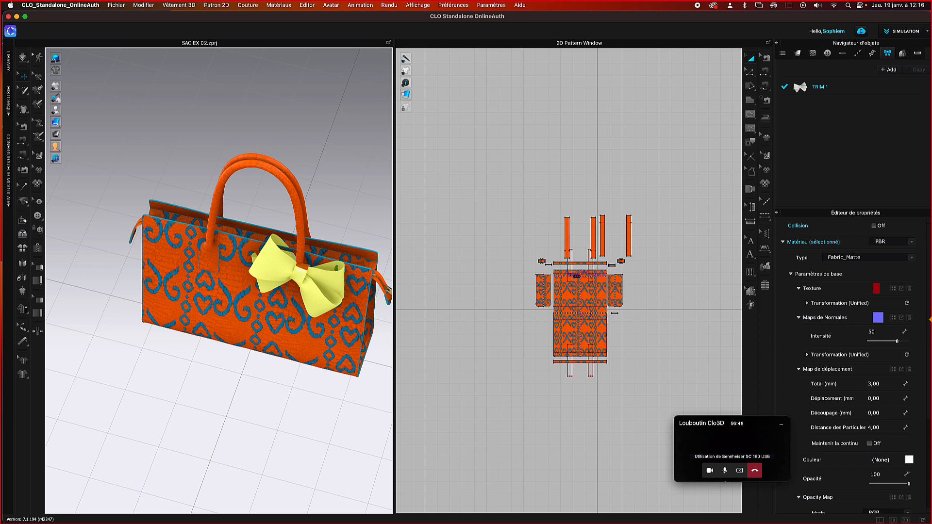
pyautogui.press('super+z')
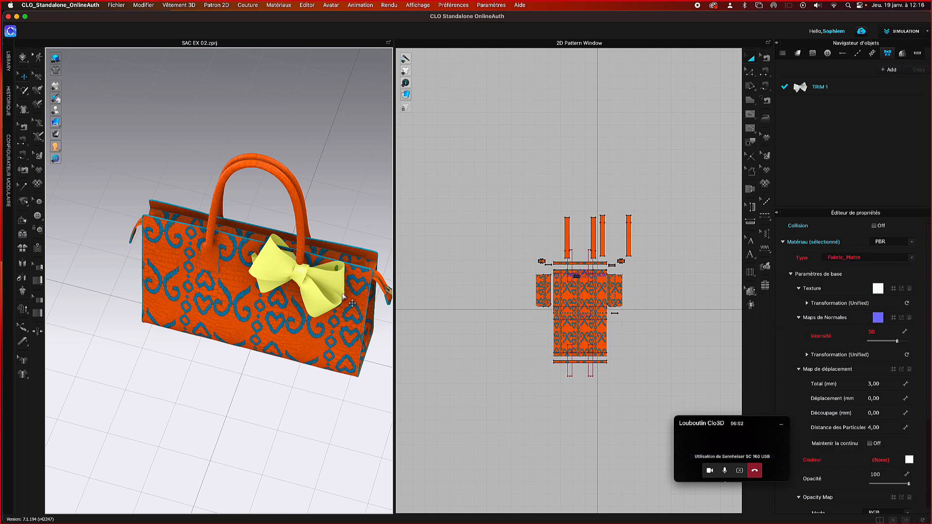
# - Examine the bow trim's central knot as a separate part, and clear the selection
pyautogui.moveTo(327, 288); pyautogui.dragTo(327, 214, button='right')
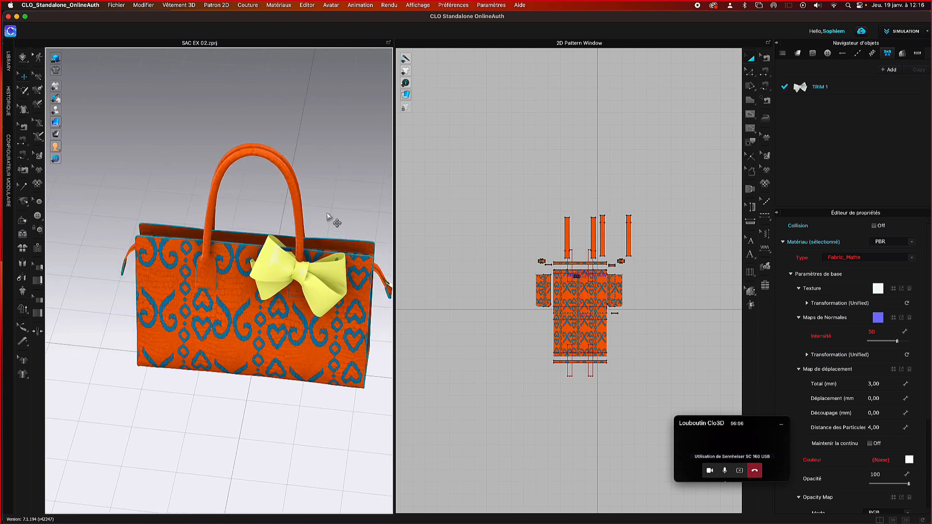
pyautogui.scroll(5, 330, 215)
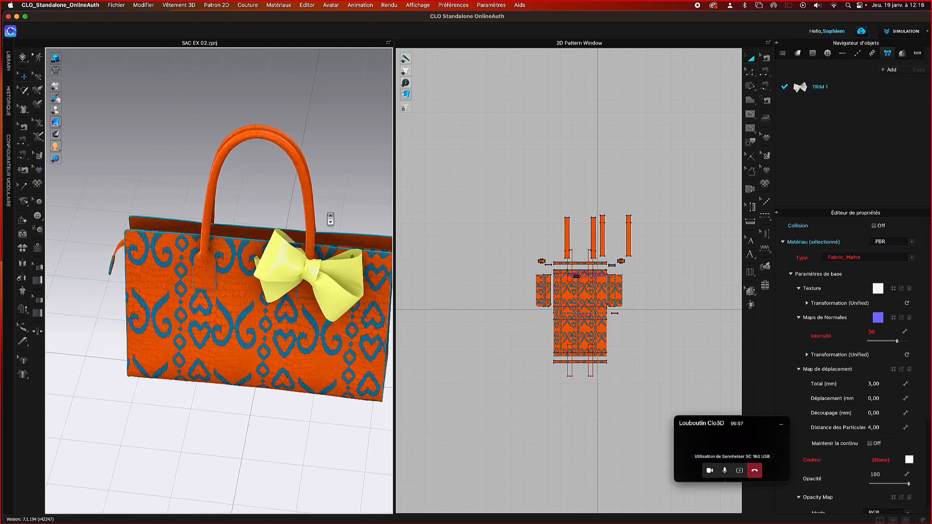
pyautogui.click(321, 267)
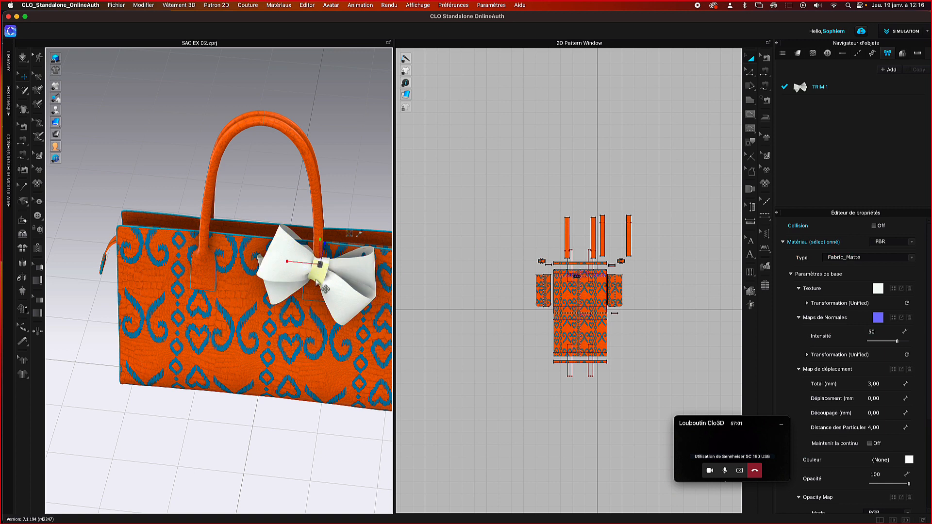
pyautogui.click(365, 162)
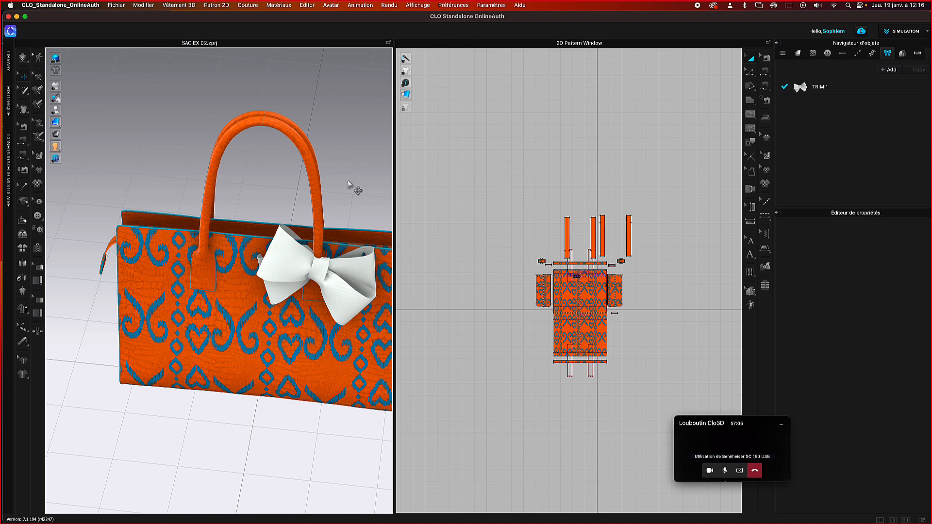
pyautogui.moveTo(364, 174)
pyautogui.mouseDown(button='right')
pyautogui.moveTo(341, 174)
pyautogui.moveTo(348, 170)
pyautogui.mouseUp(button='right')
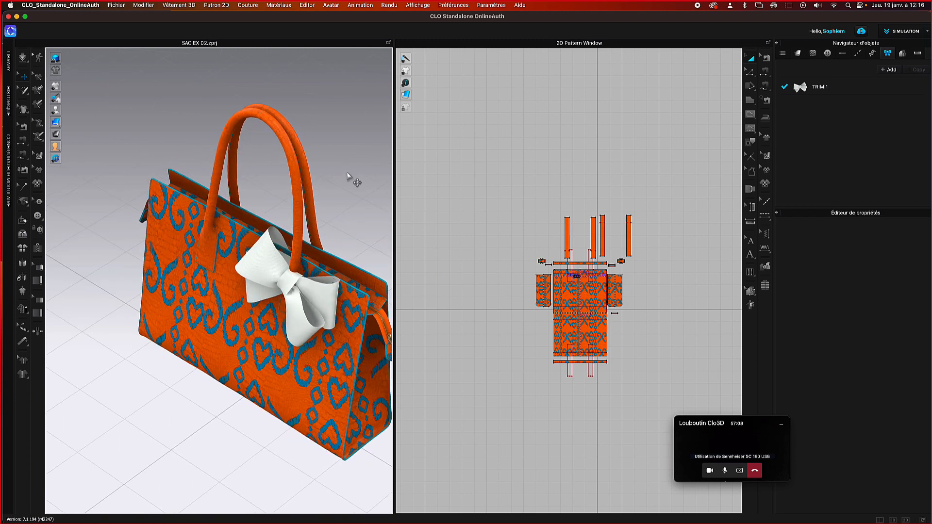
# - Select the bow's lower front loop and shift the whole bow trim slightly along the front of the bag
pyautogui.click(301, 284)
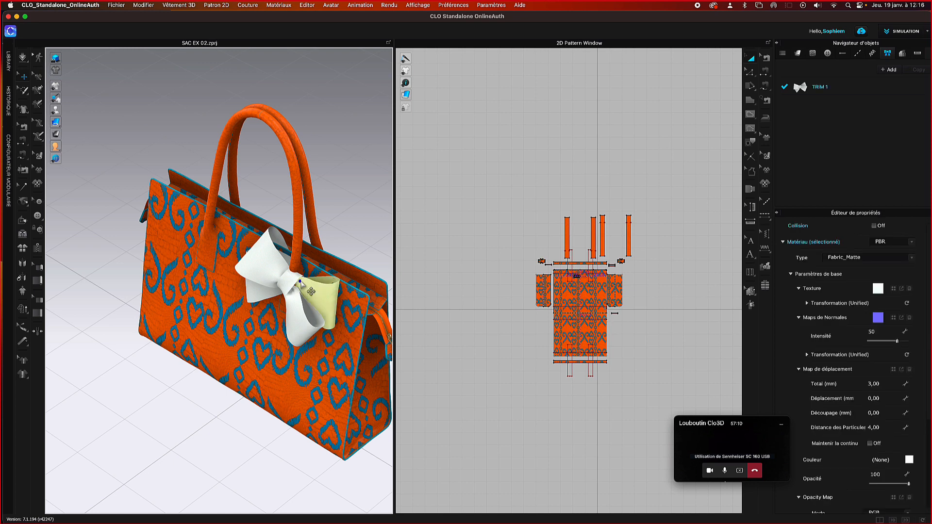
pyautogui.moveTo(300, 281); pyautogui.dragTo(294, 322)
pyautogui.click(296, 325)
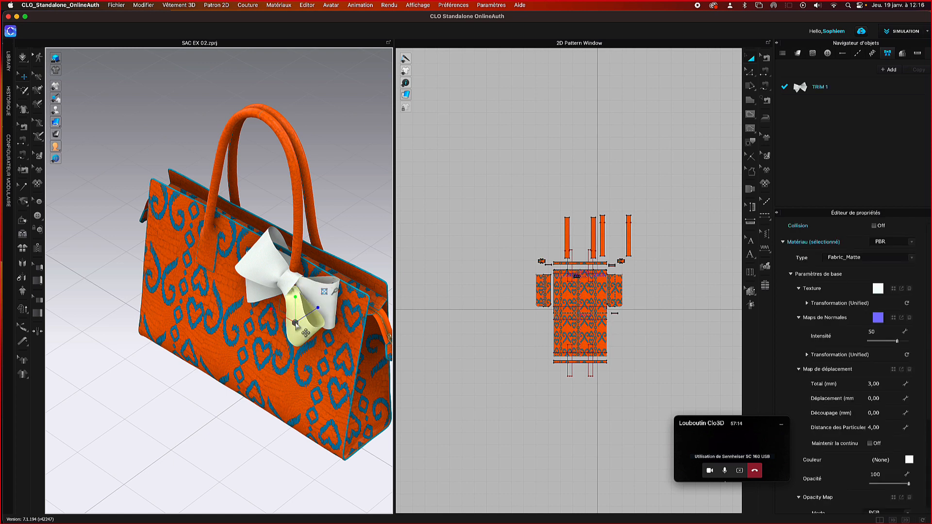
pyautogui.click(323, 291)
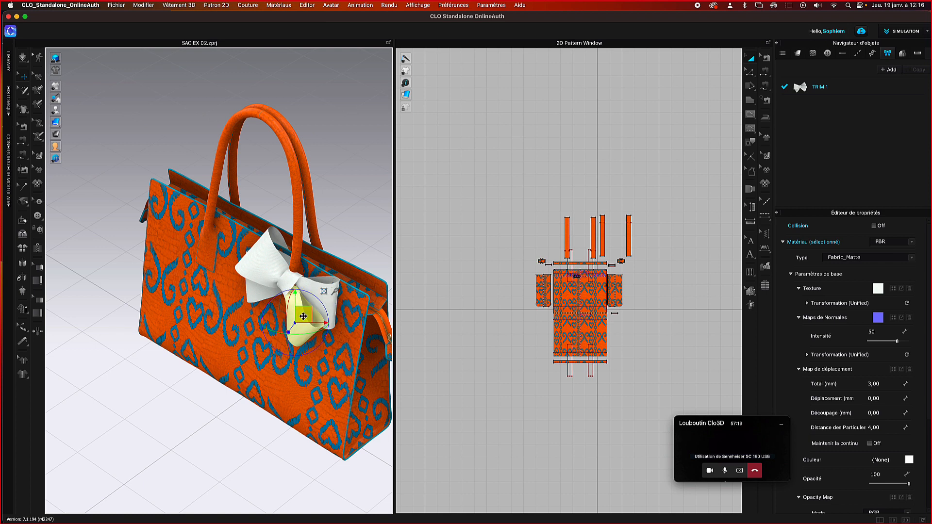
pyautogui.moveTo(299, 317); pyautogui.dragTo(297, 318)
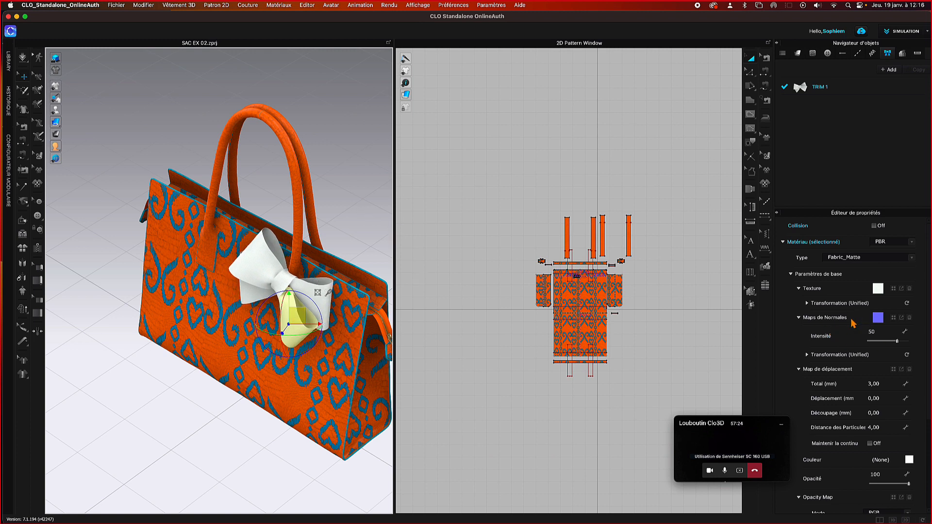
pyautogui.click(878, 289)
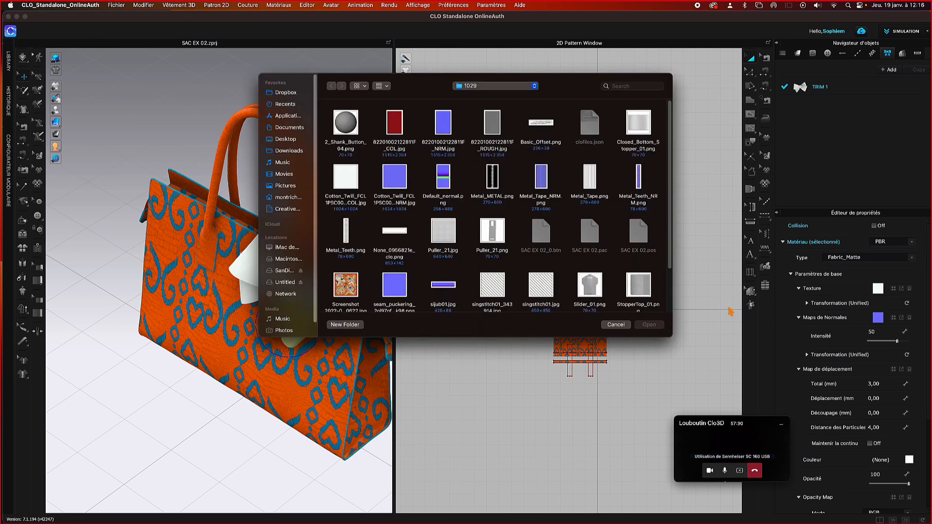
pyautogui.click(394, 130)
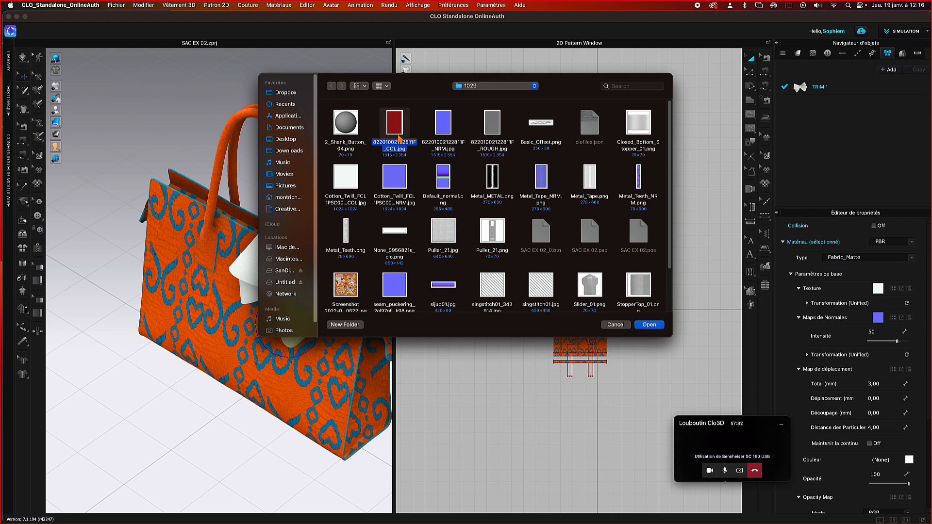
pyautogui.scroll(-1, 401, 139)
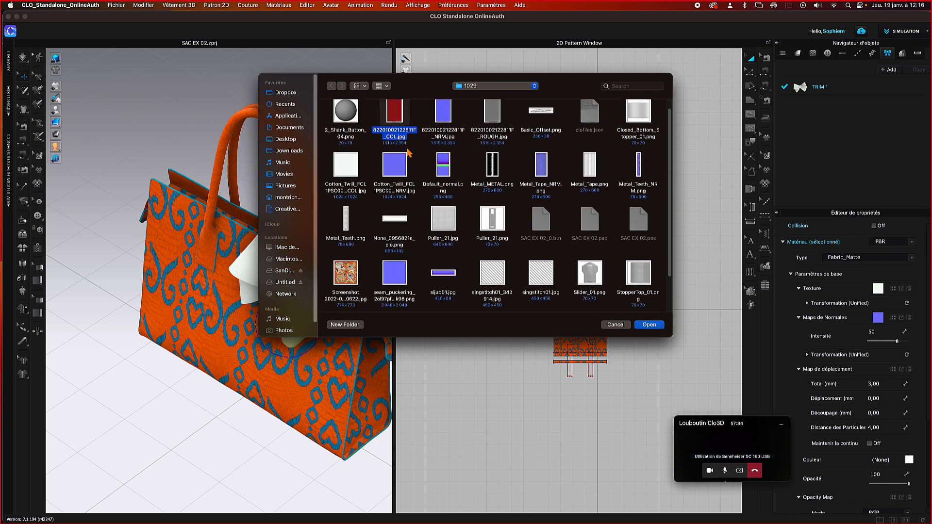
pyautogui.scroll(-3, 416, 166)
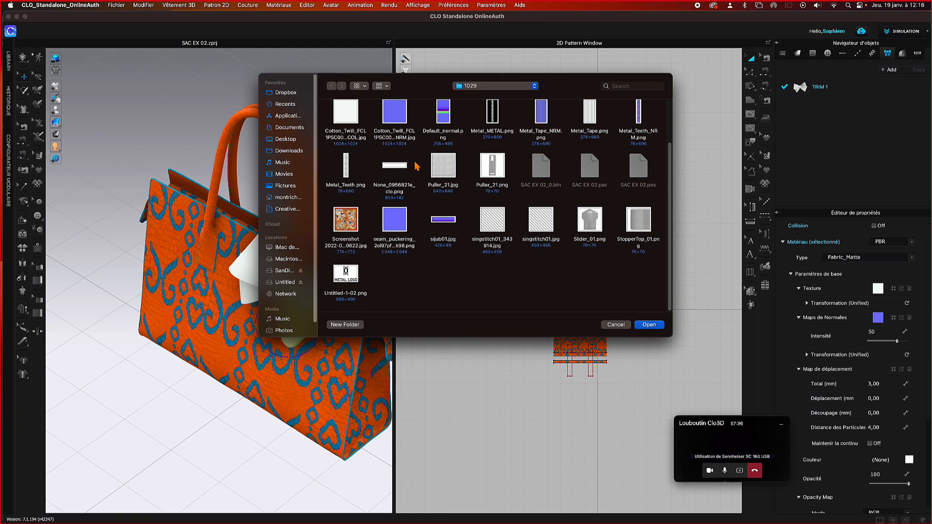
pyautogui.click(620, 325)
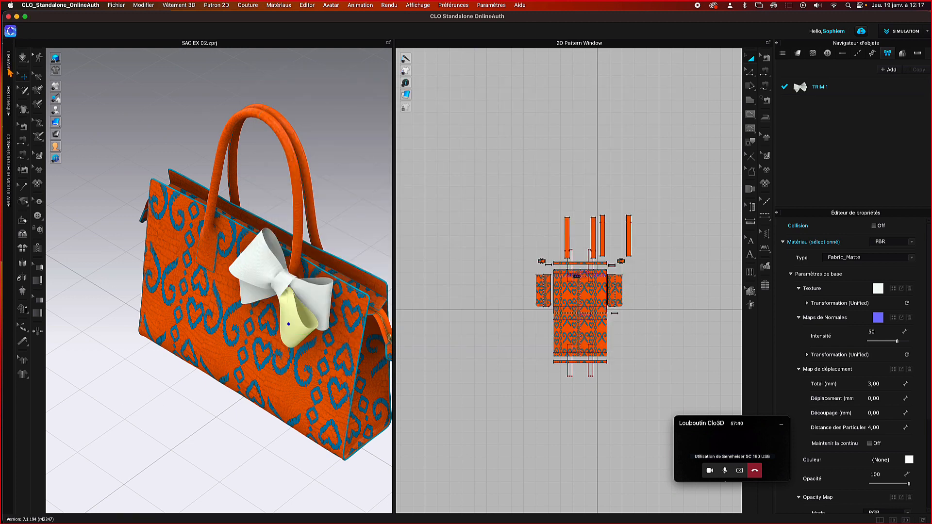
# - Examine the library's fabric previews, comparing Nylon_Matte, Leather_Lambskin, Muslin_18X20 and Linen as material options for the bow
pyautogui.click(8, 60)
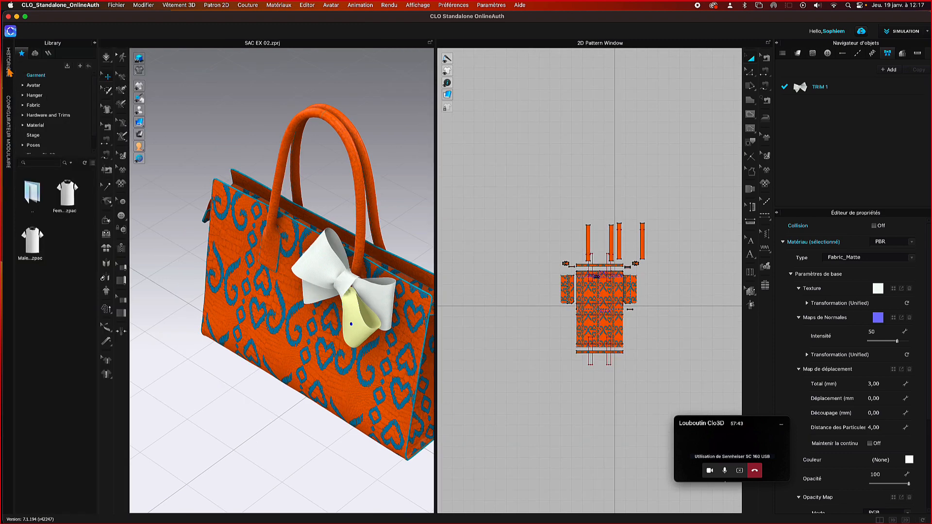
pyautogui.click(38, 105)
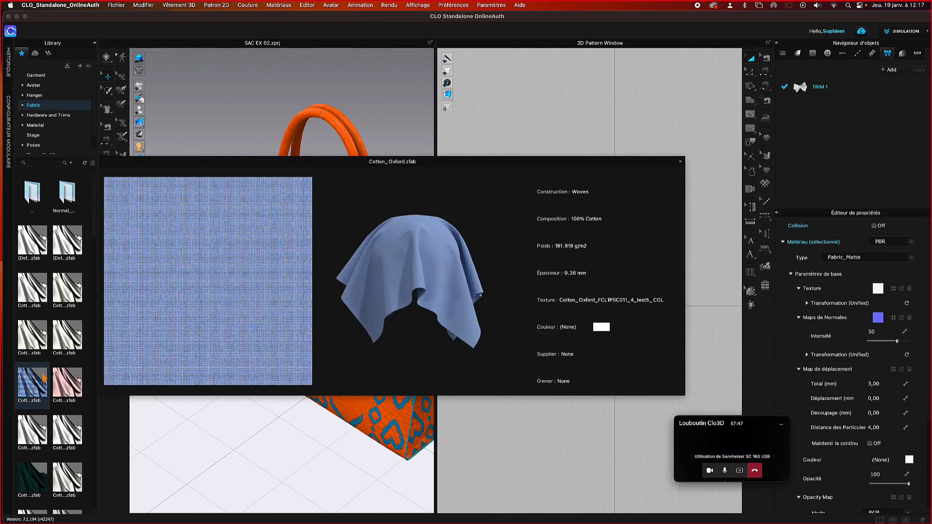
pyautogui.scroll(-5, 44, 369)
pyautogui.scroll(-5, 43, 377)
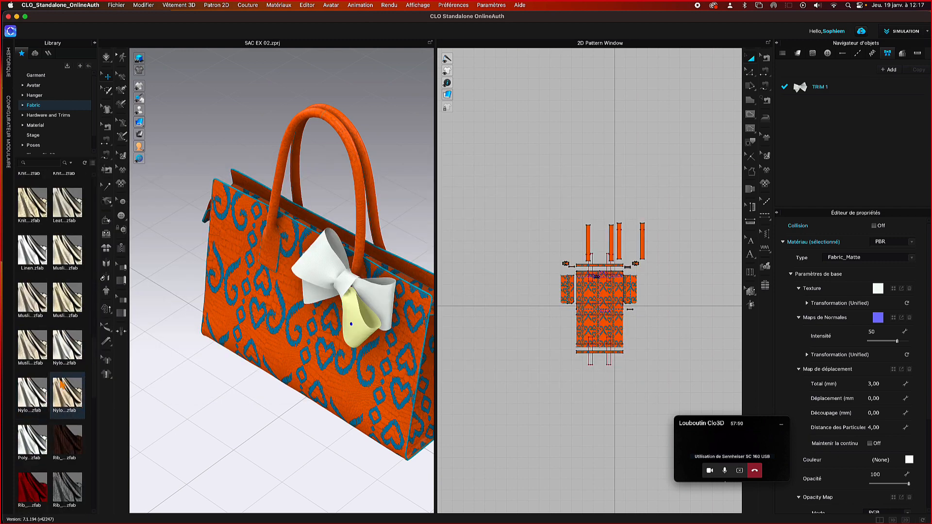
pyautogui.moveTo(62, 385)
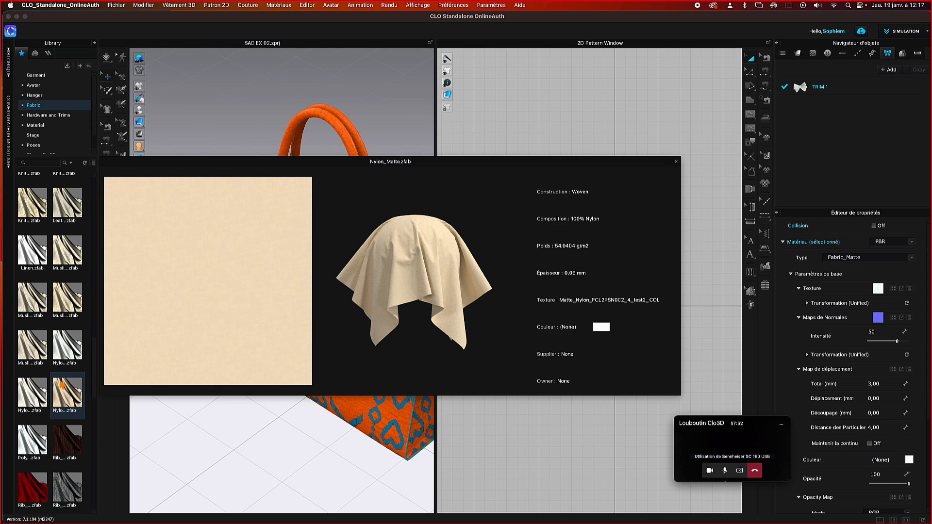
pyautogui.moveTo(72, 221)
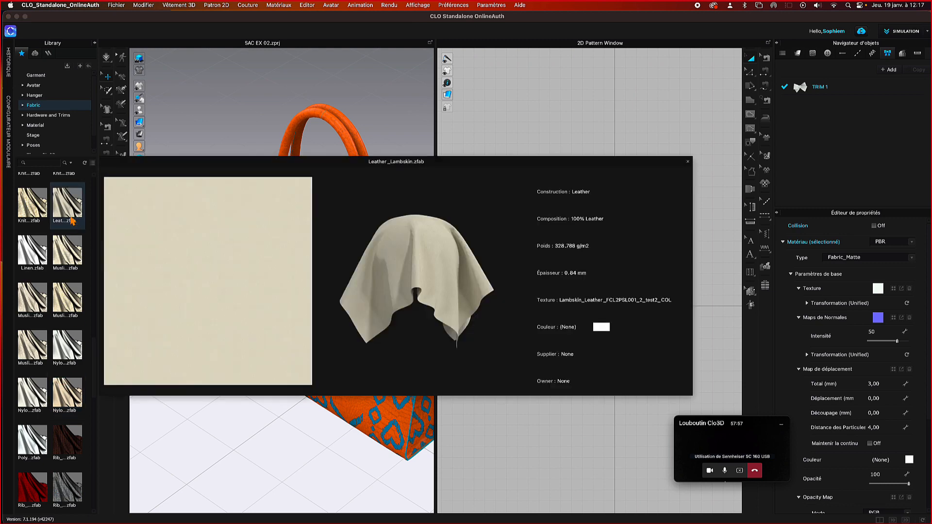
pyautogui.scroll(5, 72, 221)
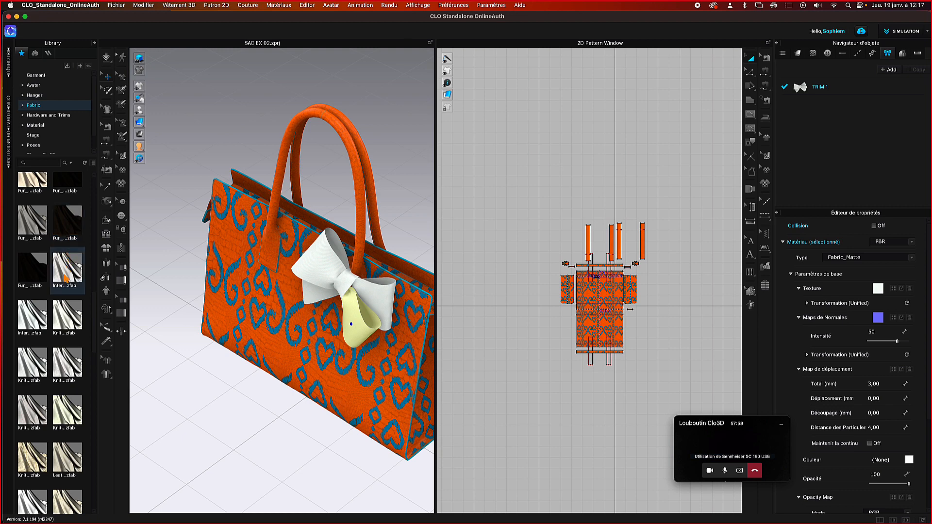
pyautogui.moveTo(66, 279)
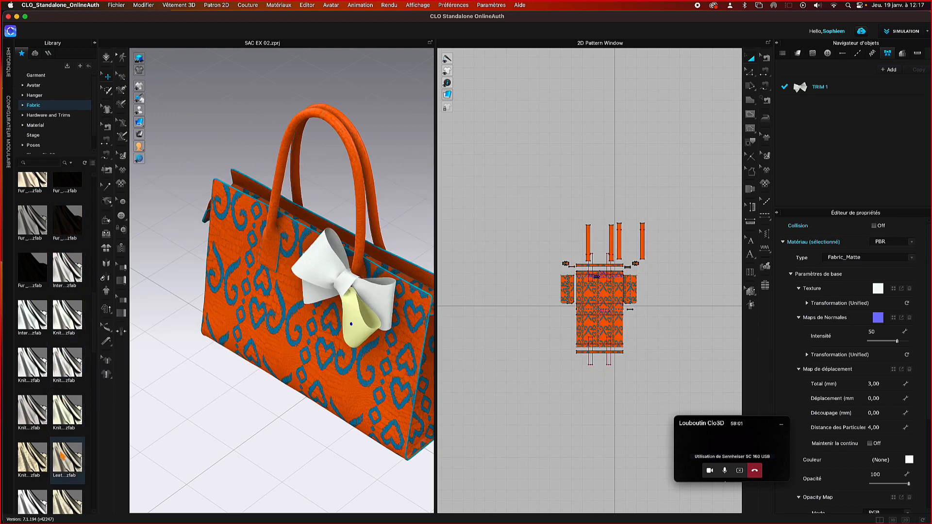
pyautogui.moveTo(62, 459)
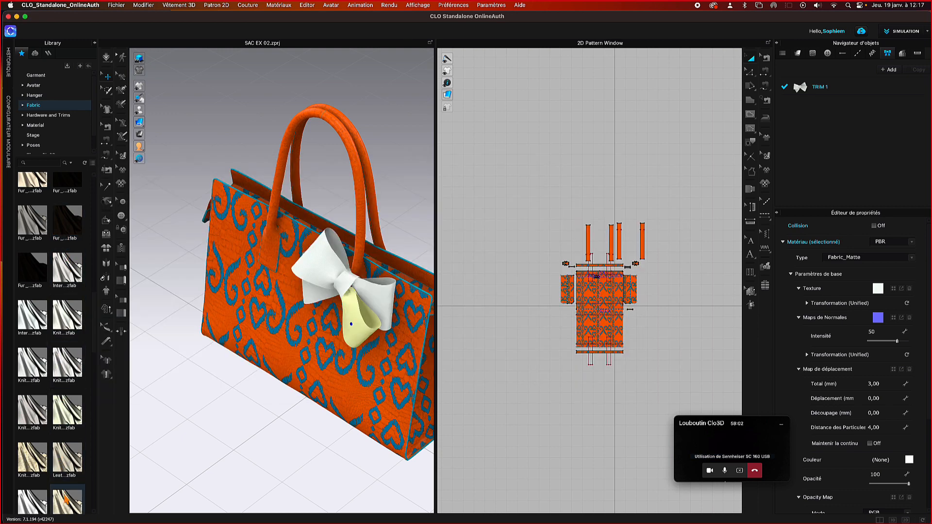
pyautogui.moveTo(66, 500)
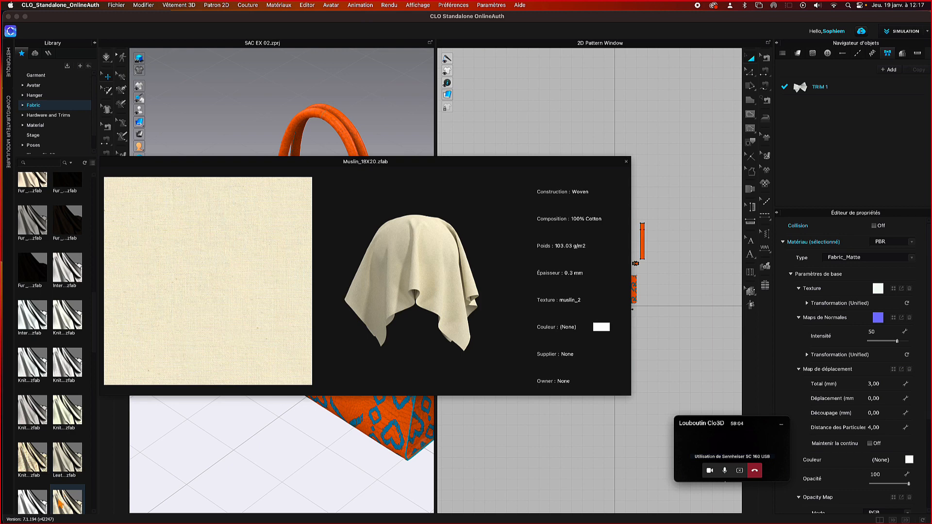
pyautogui.moveTo(39, 507)
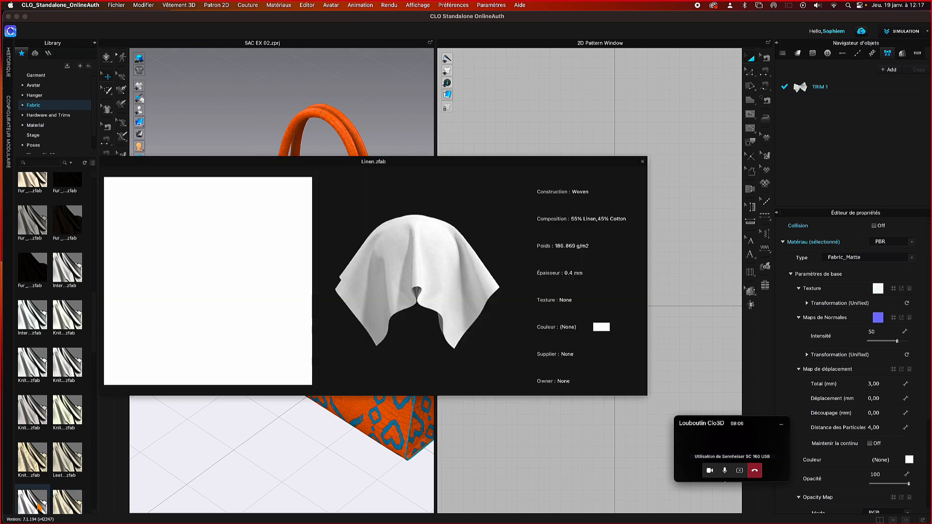
pyautogui.scroll(-3, 38, 508)
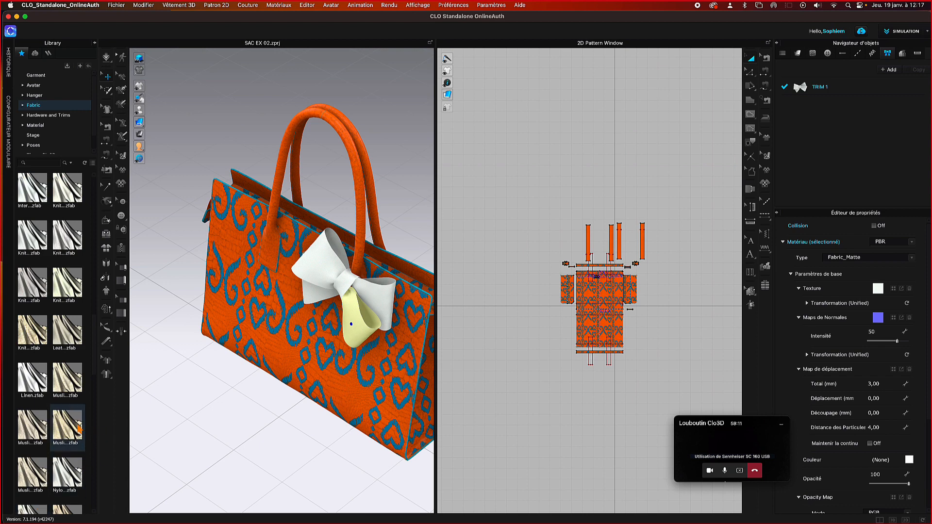
pyautogui.moveTo(79, 428)
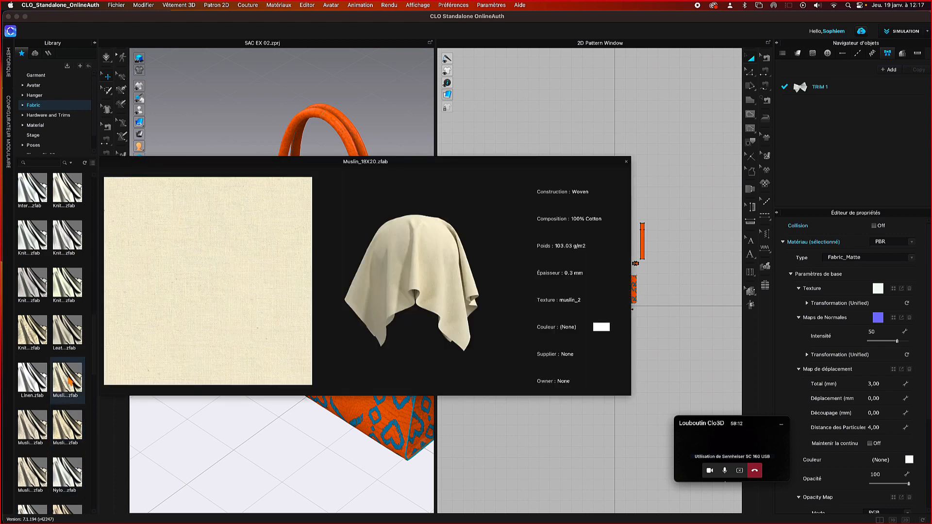
pyautogui.moveTo(68, 339)
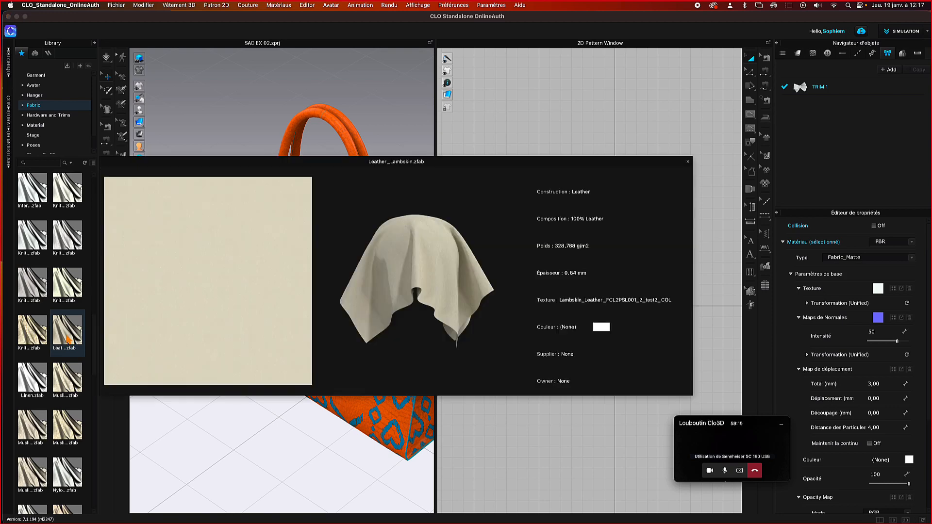
# - Add the Leather_Lambskin fabric from the library to the project's fabric list
pyautogui.moveTo(68, 339); pyautogui.dragTo(803, 90)
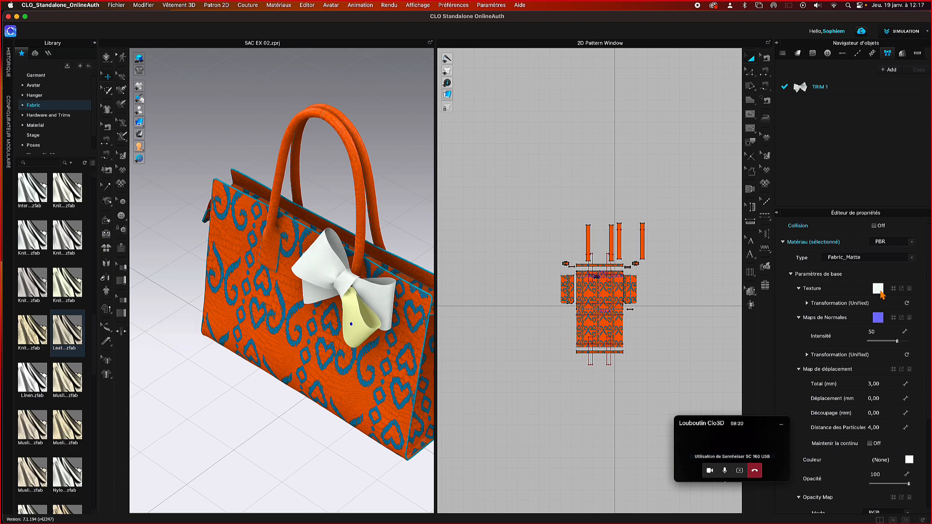
pyautogui.moveTo(72, 436)
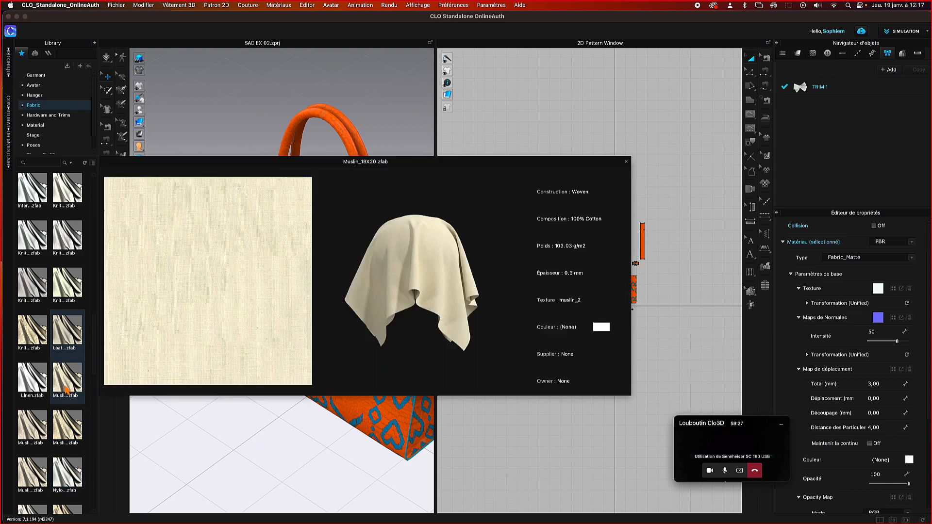
pyautogui.doubleClick(63, 328)
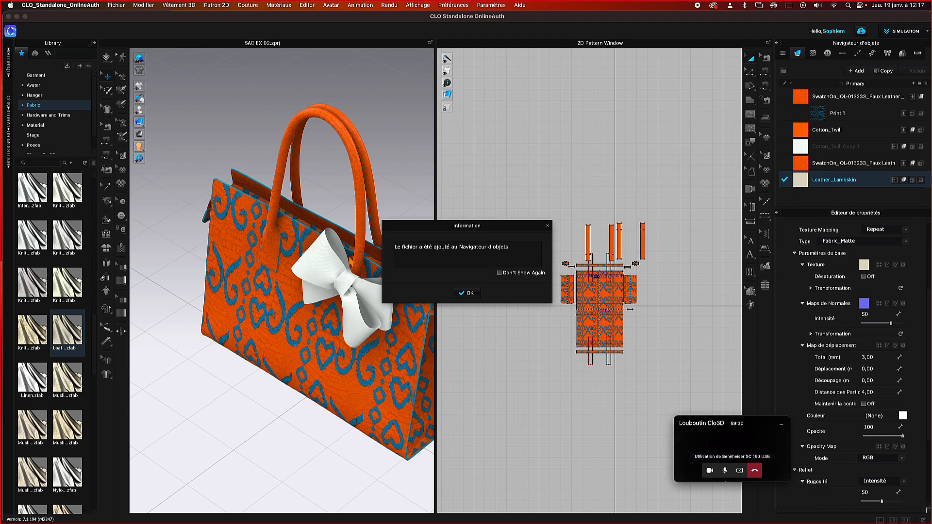
pyautogui.click(460, 296)
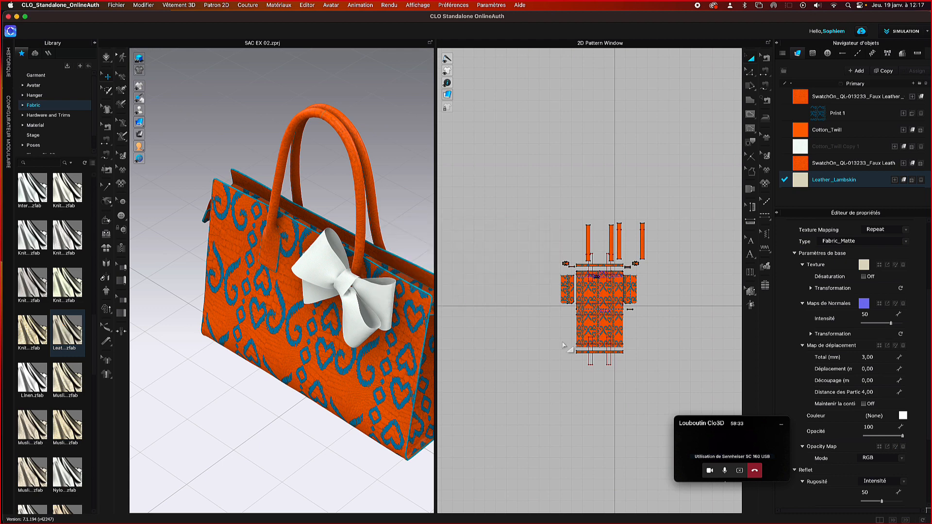
# - Examine the material properties of the bow's lower front loop, and clear the selection
pyautogui.click(356, 322)
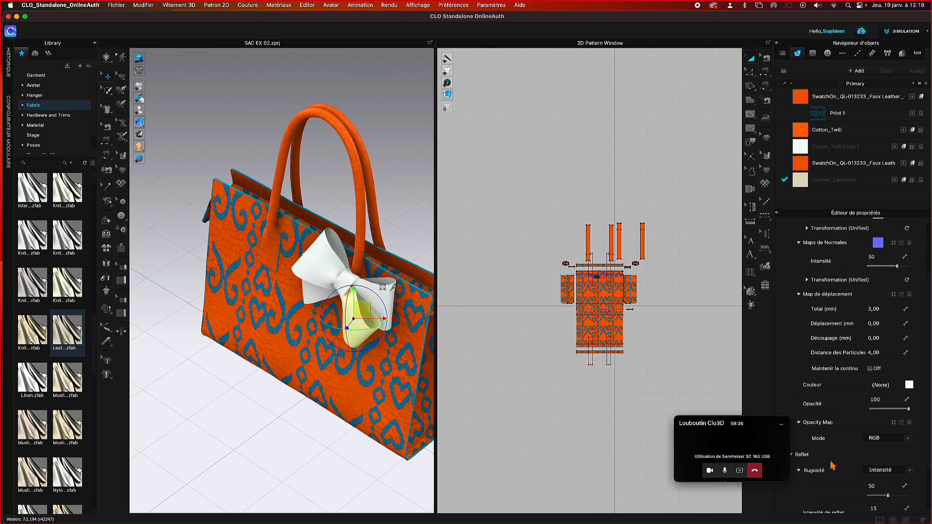
pyautogui.scroll(3, 832, 465)
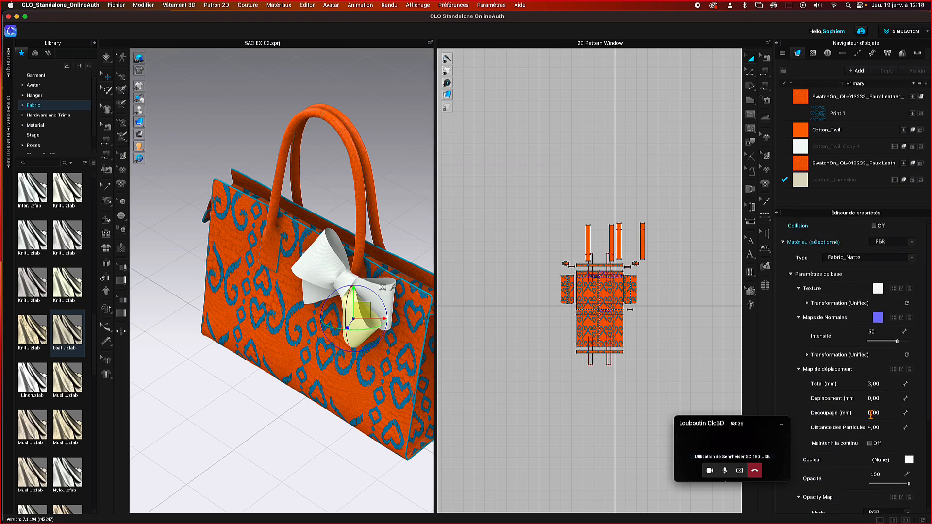
pyautogui.click(904, 181)
pyautogui.click(912, 181)
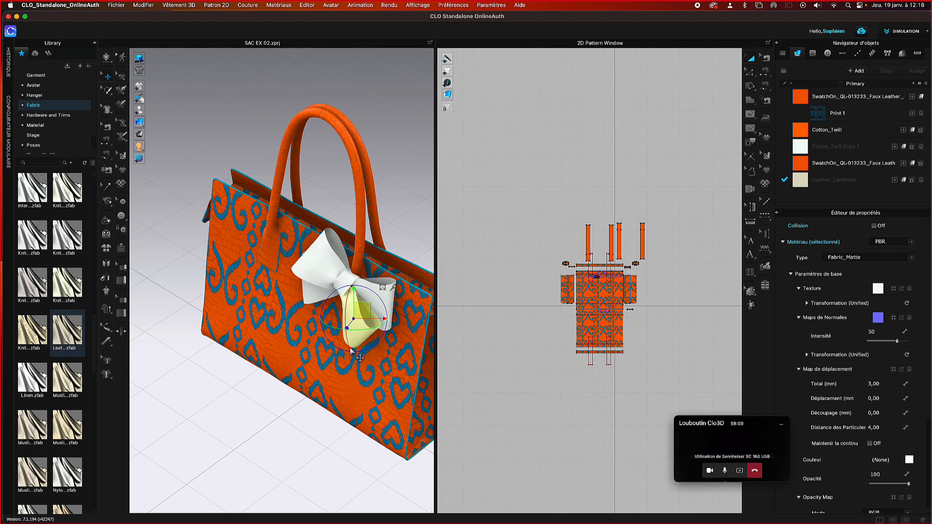
pyautogui.scroll(1, 326, 357)
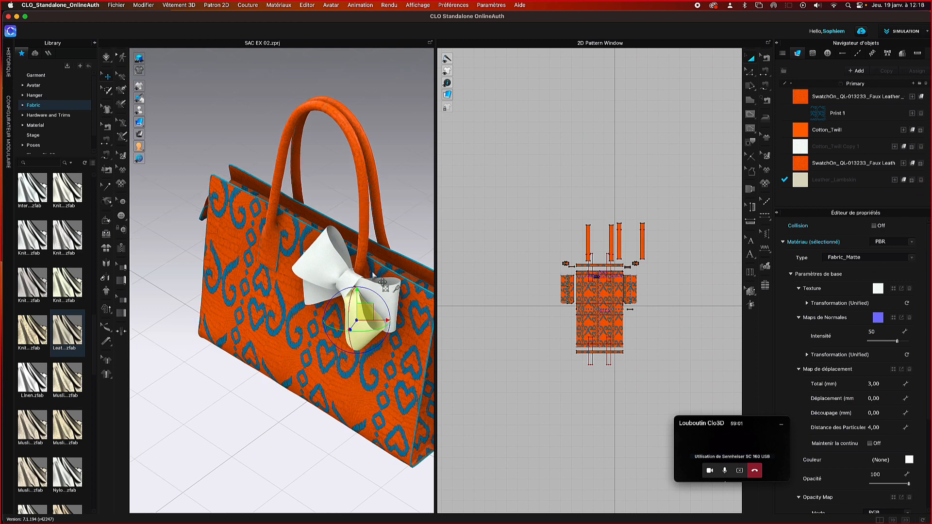
pyautogui.click(670, 296)
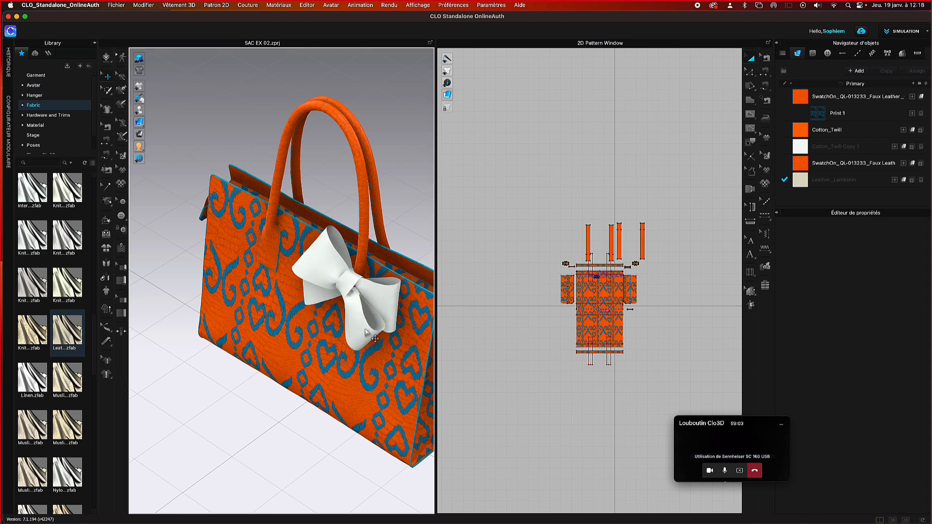
# - Set the material colour of the bow's lower front loop to red DA0E0E
pyautogui.click(364, 329)
pyautogui.click(910, 460)
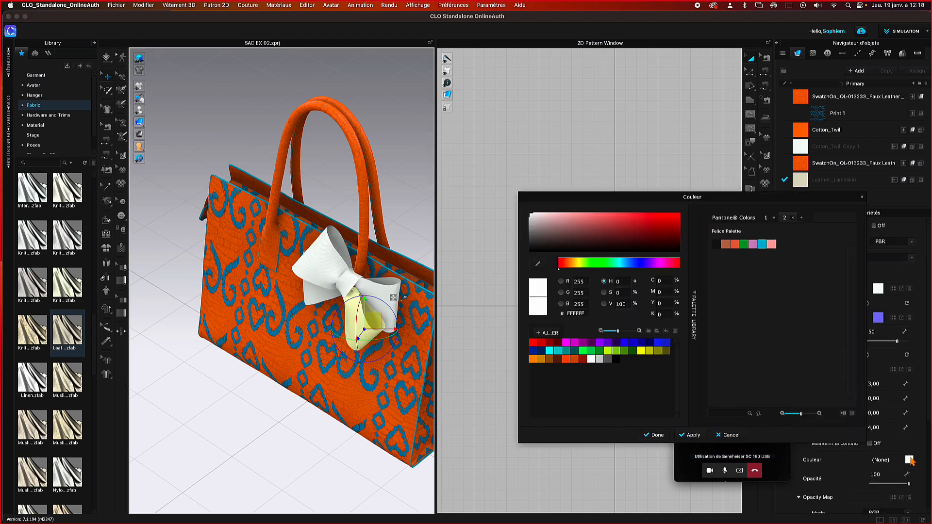
pyautogui.click(672, 218)
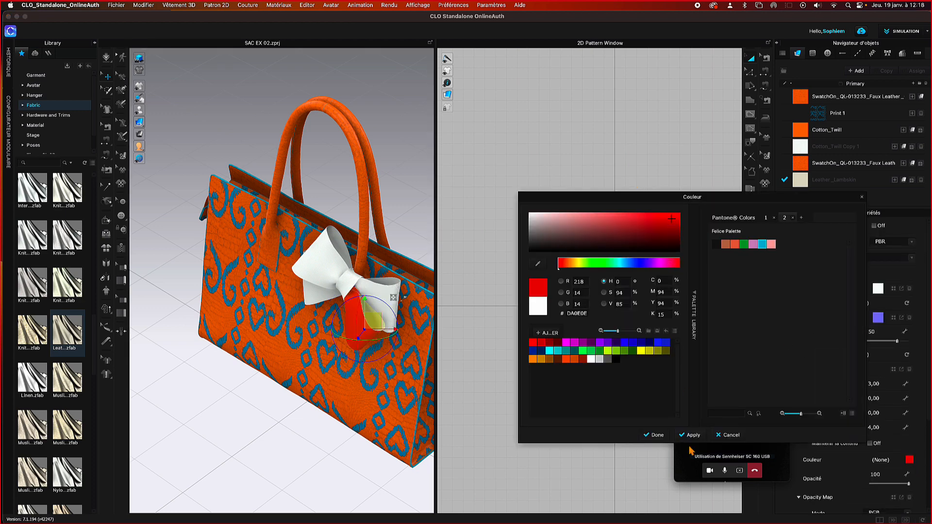
pyautogui.click(655, 436)
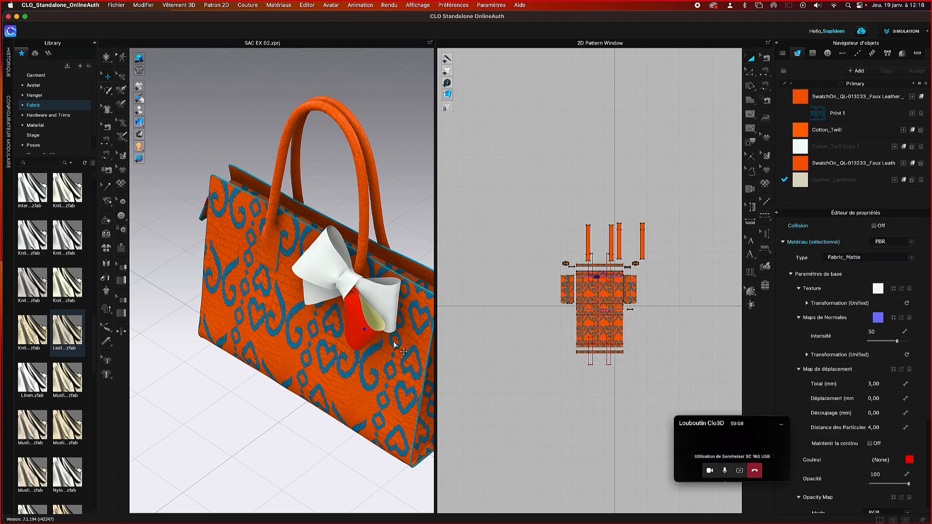
# - Set the material colour of the bow's right upper loop to red FA0C0C
pyautogui.moveTo(273, 410); pyautogui.dragTo(310, 381, button='right')
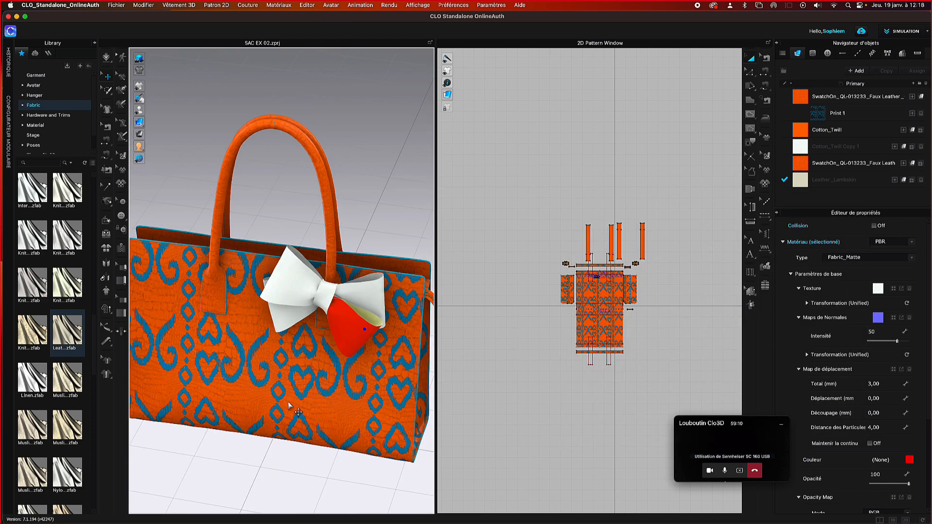
pyautogui.click(328, 294)
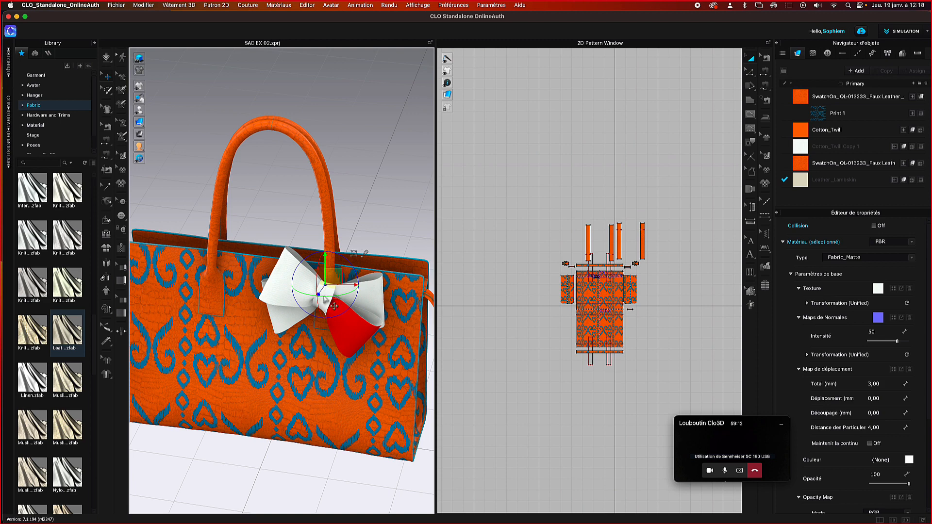
pyautogui.click(335, 311)
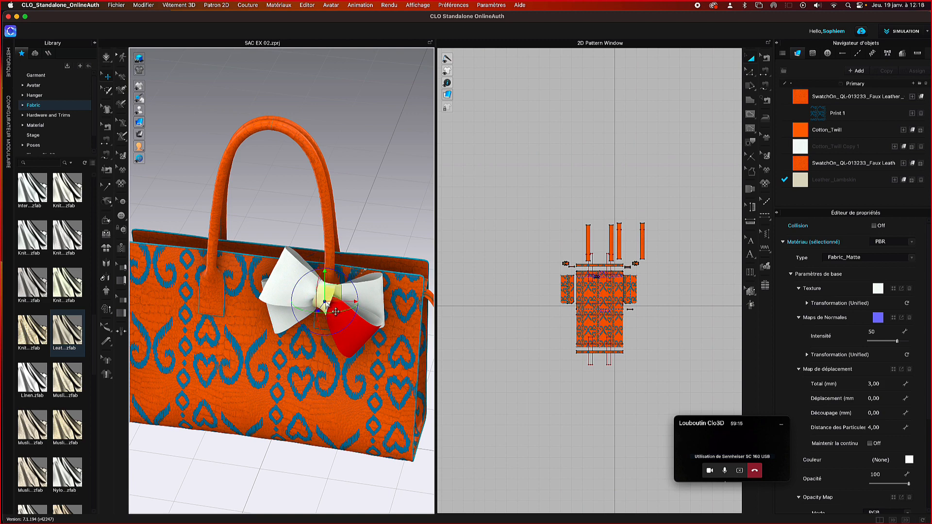
pyautogui.click(373, 297)
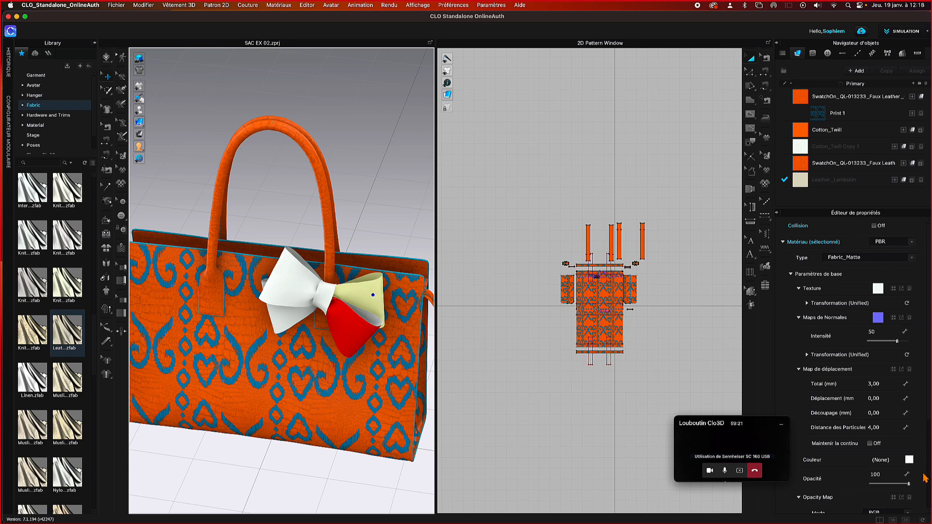
pyautogui.click(910, 460)
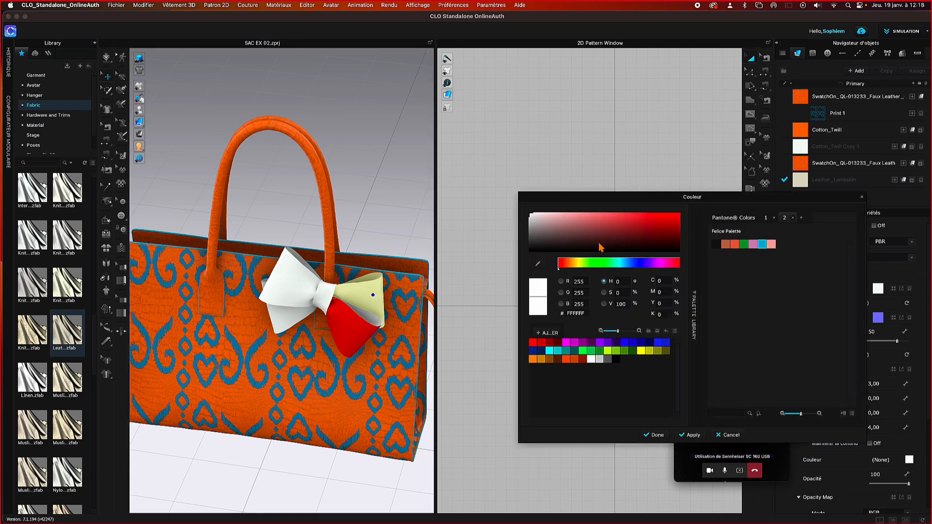
pyautogui.click(674, 215)
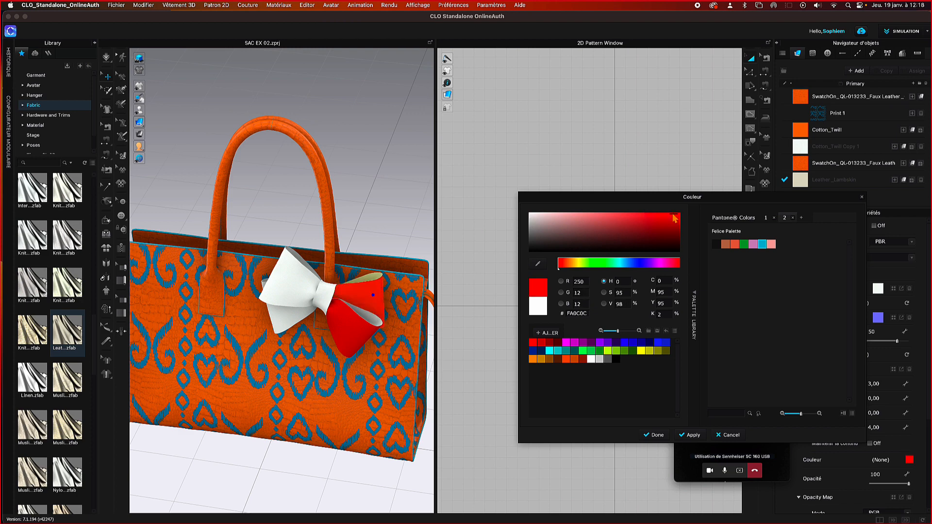
pyautogui.click(665, 438)
pyautogui.click(363, 196)
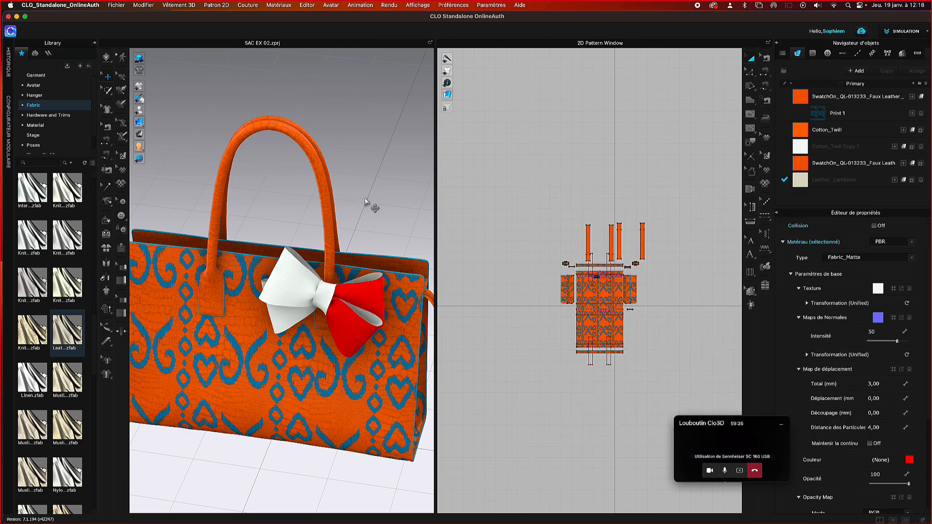
# - Recolour the bow's right upper loop orange E06603 by sampling the colour from the bag, and clear the selection
pyautogui.click(374, 308)
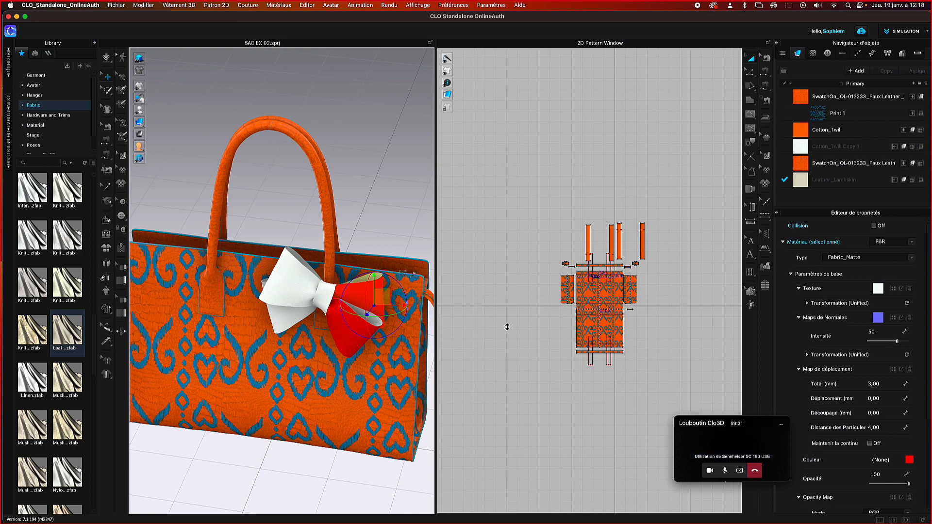
pyautogui.click(909, 460)
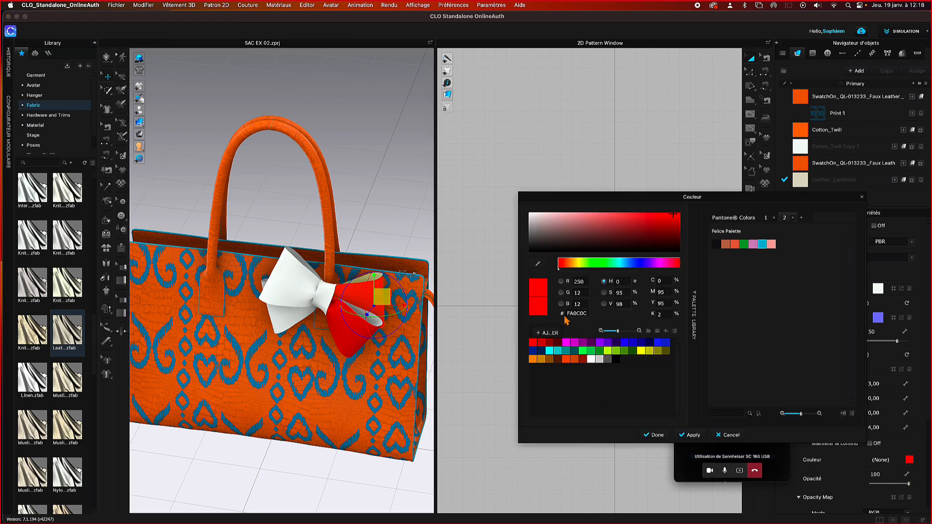
pyautogui.click(539, 265)
pyautogui.click(388, 355)
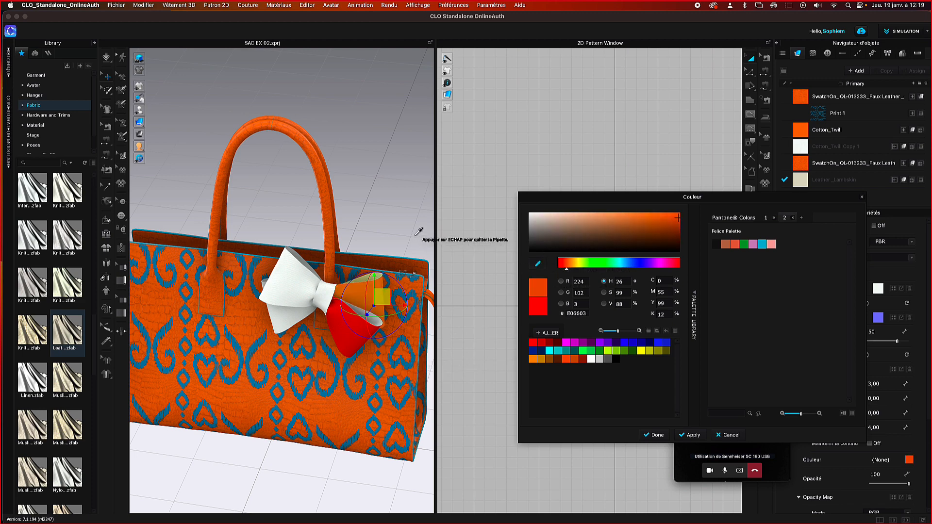
pyautogui.press('Escape')
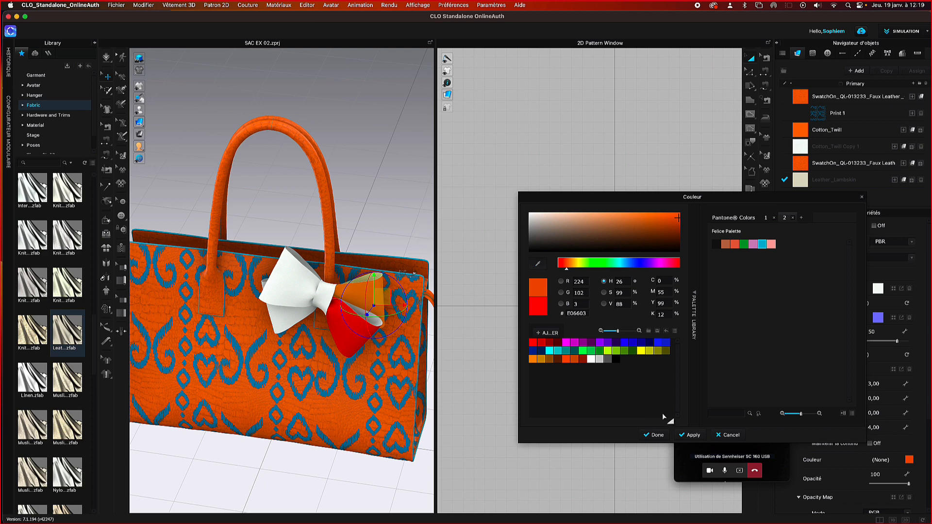
pyautogui.click(652, 435)
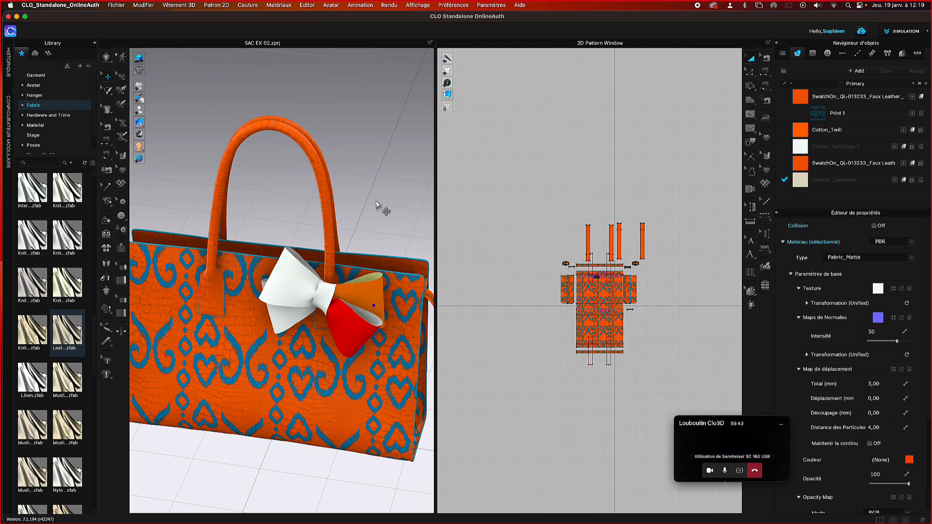
pyautogui.click(377, 205)
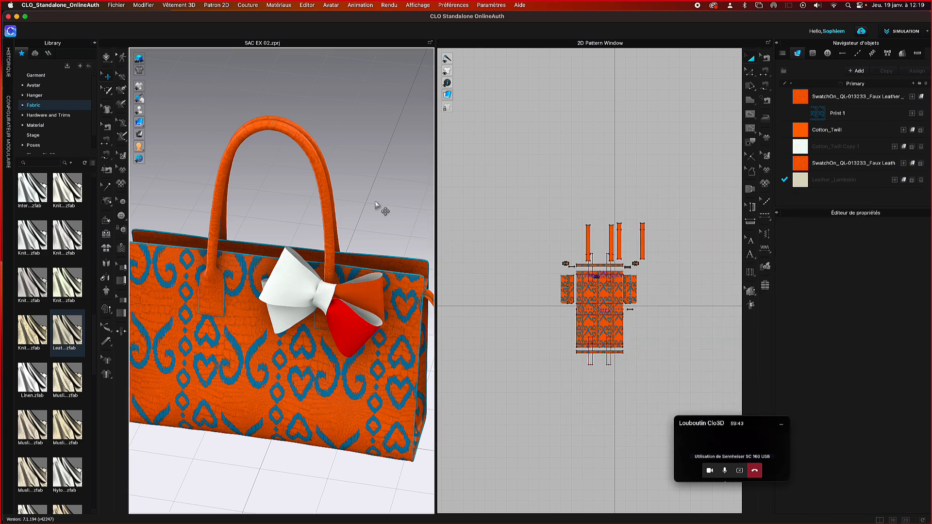
# - Set the material colour of the inside of the bow's lower right loop to blue 007FA8, sampled from the bag's print
pyautogui.click(376, 322)
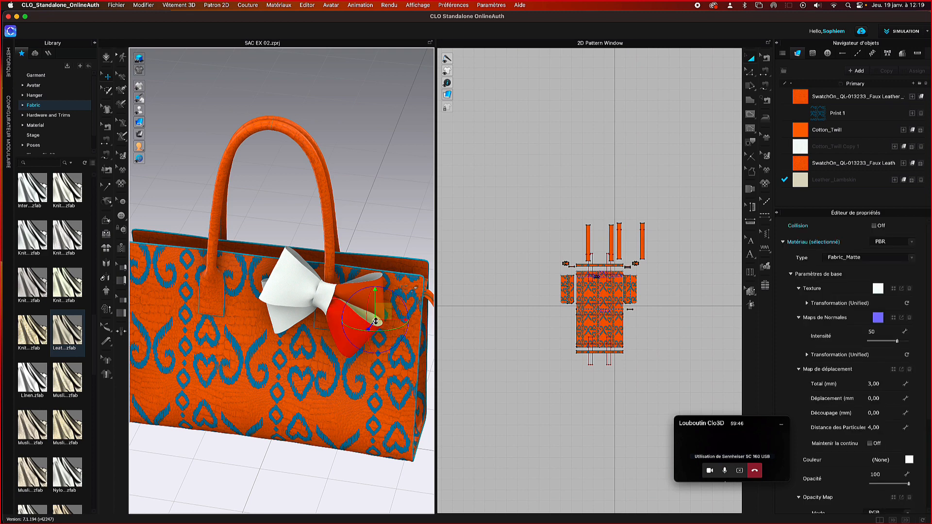
pyautogui.click(911, 461)
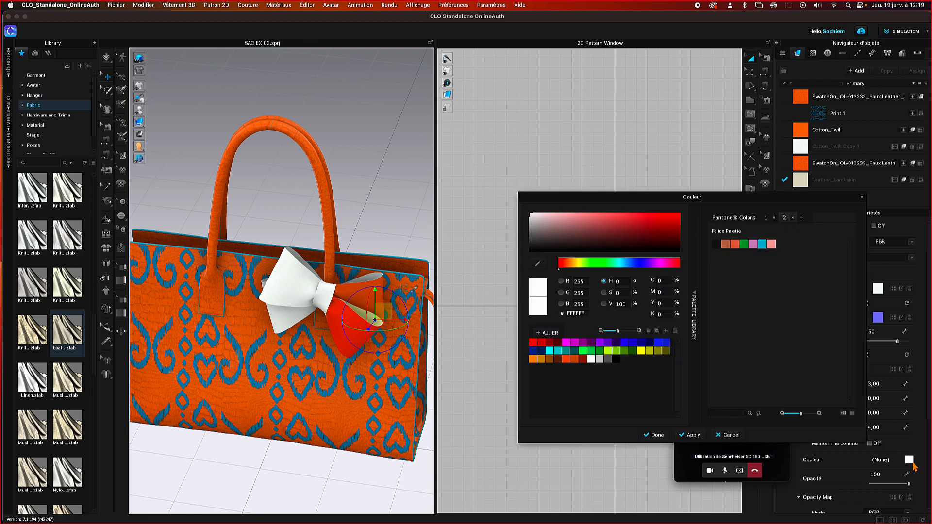
pyautogui.click(538, 265)
pyautogui.click(416, 289)
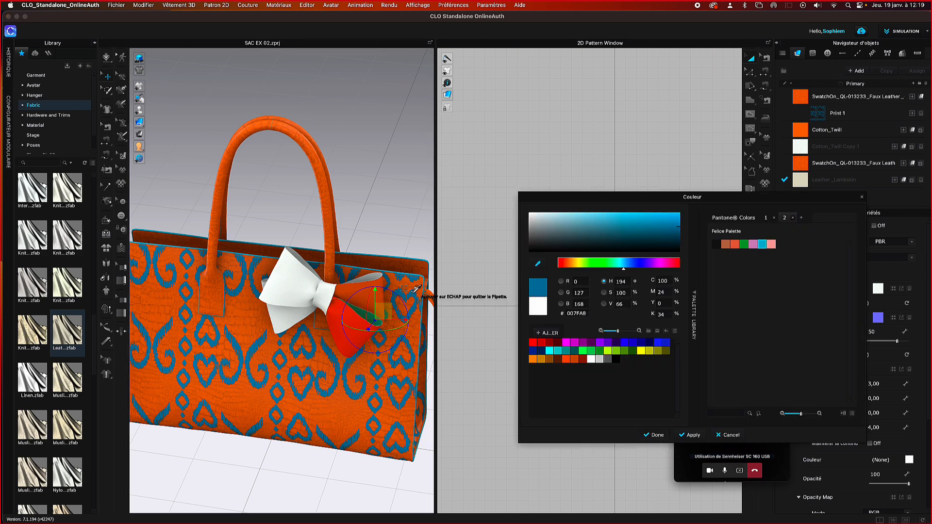
pyautogui.press('Escape')
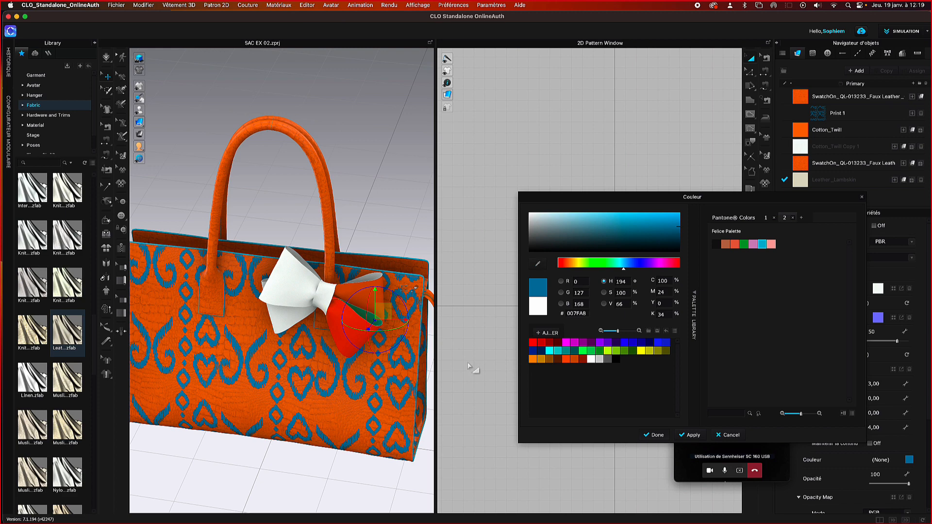
pyautogui.click(655, 435)
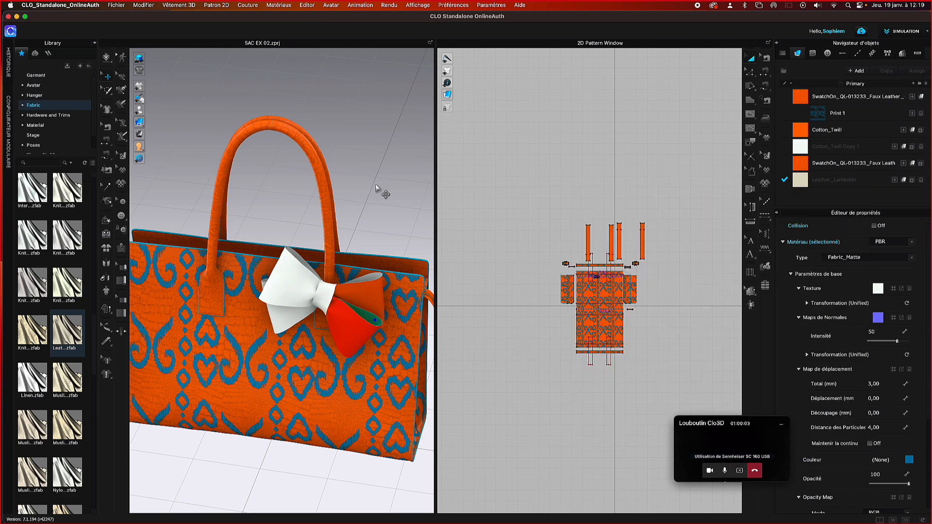
pyautogui.click(394, 242)
pyautogui.moveTo(398, 237); pyautogui.dragTo(395, 240, button='right')
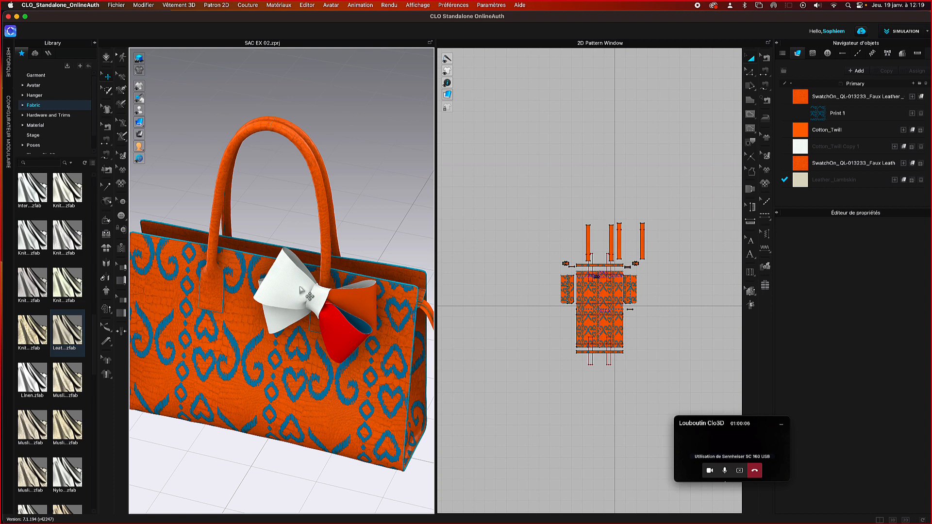
# - Apply the tissu-d-exterieur-ethno image from Textures Clo3D > Tissus > Photos tissu as the texture of the bow's upper left loop
pyautogui.click(301, 290)
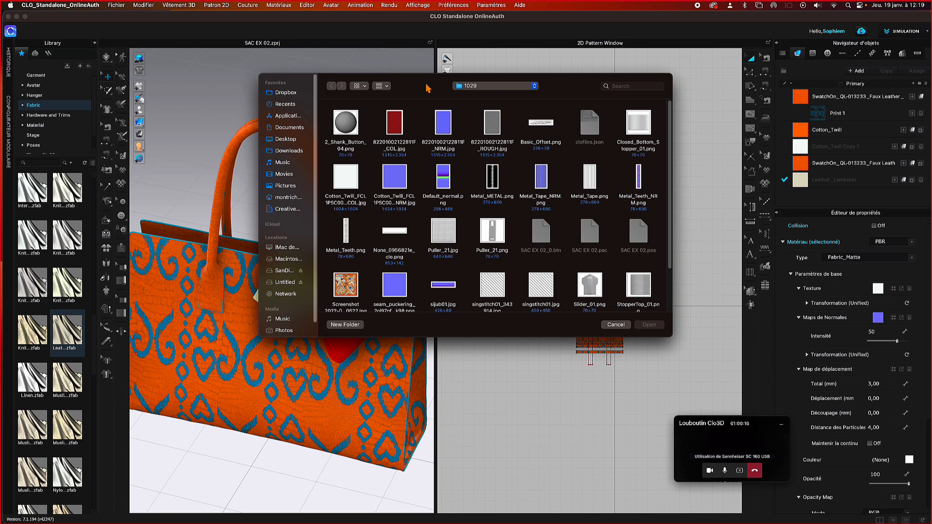
pyautogui.click(286, 271)
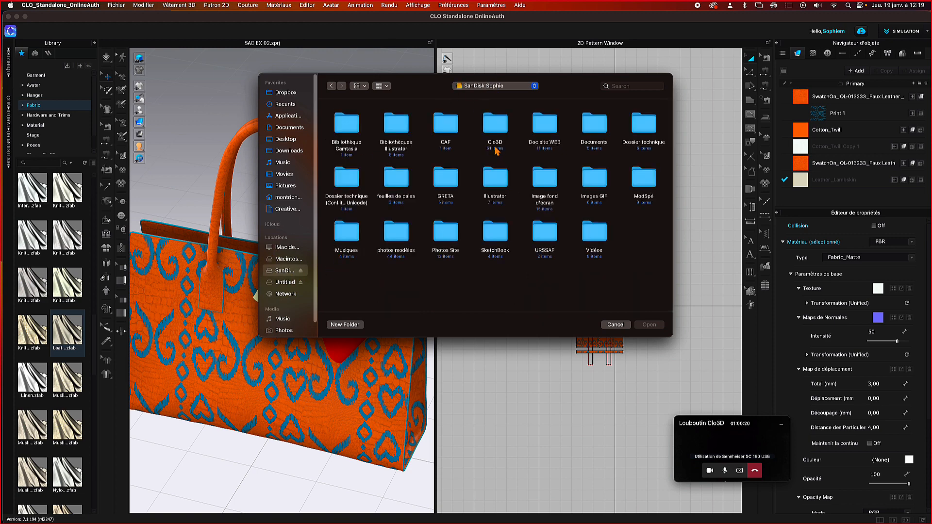
pyautogui.doubleClick(497, 132)
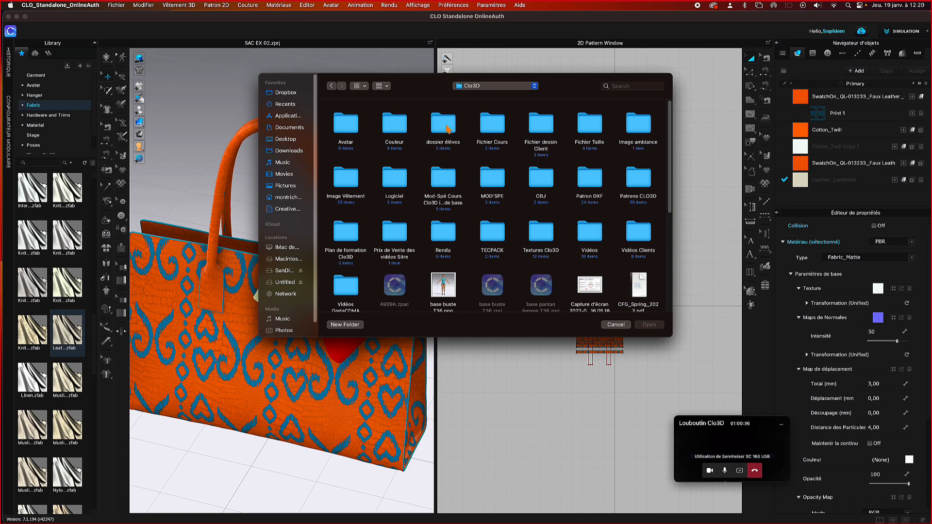
pyautogui.doubleClick(538, 239)
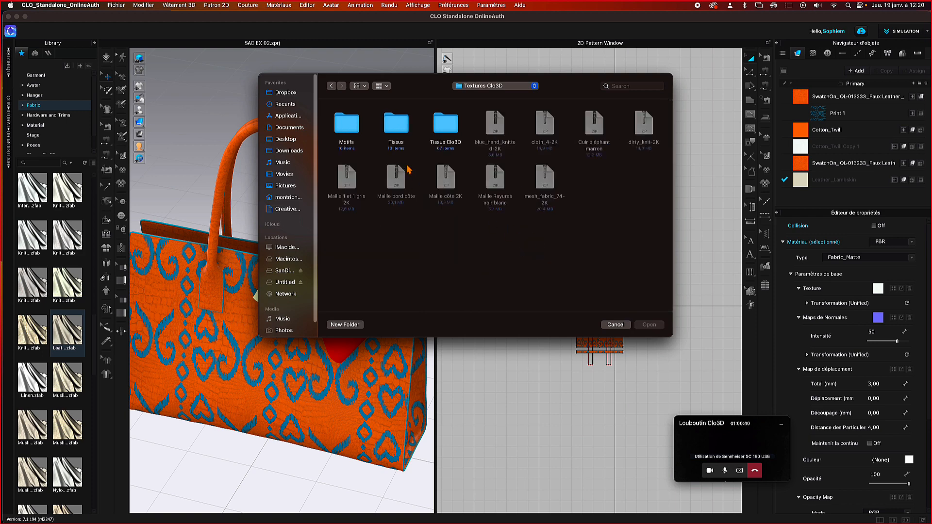
pyautogui.doubleClick(395, 127)
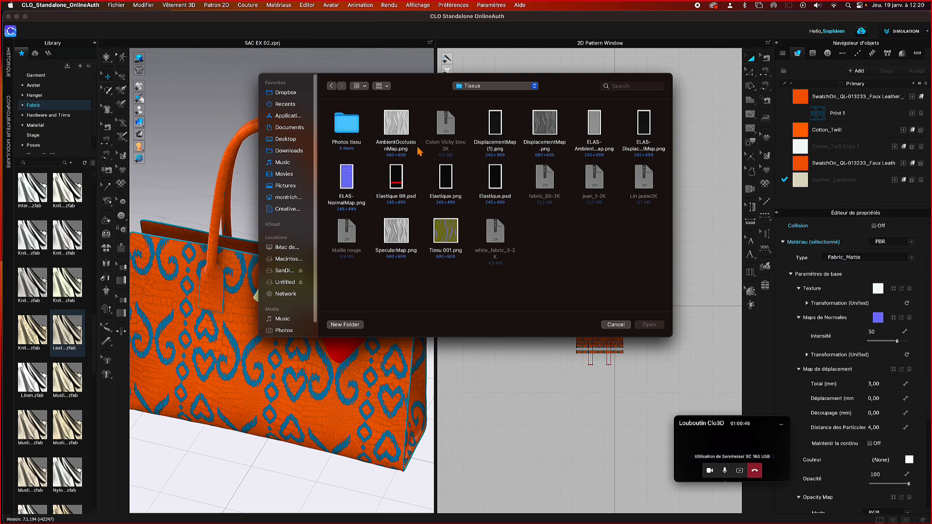
pyautogui.doubleClick(350, 126)
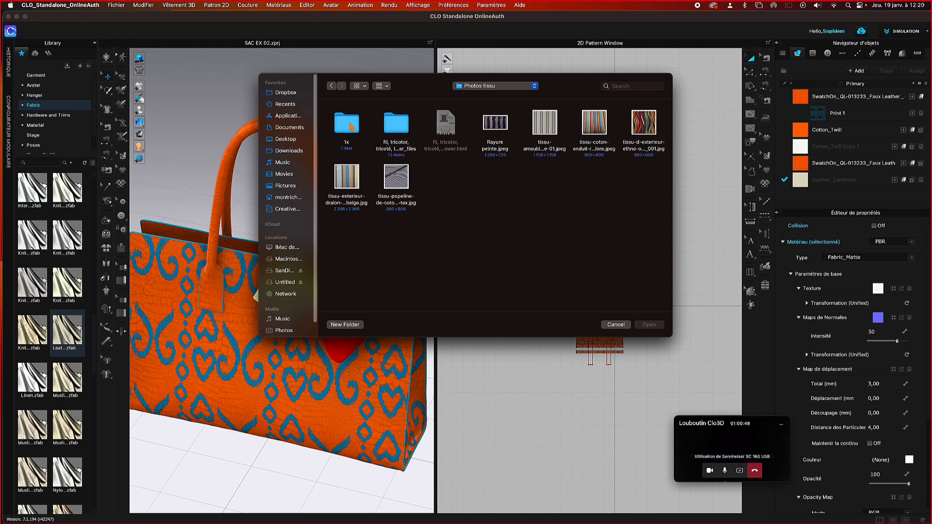
pyautogui.click(636, 131)
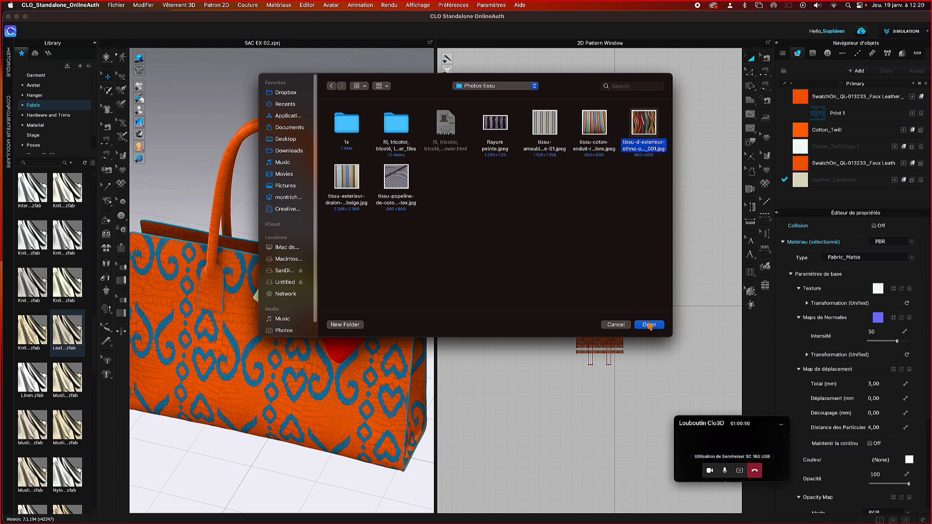
pyautogui.click(649, 325)
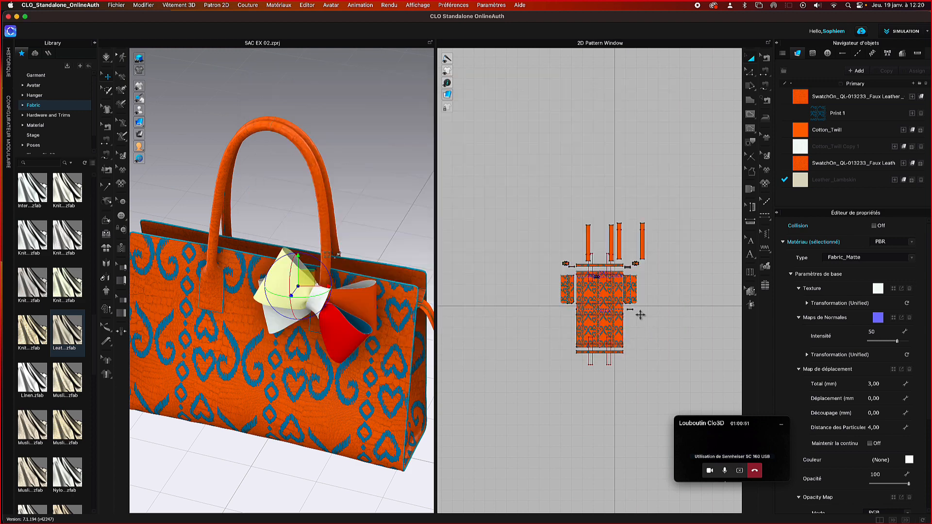
pyautogui.click(297, 290)
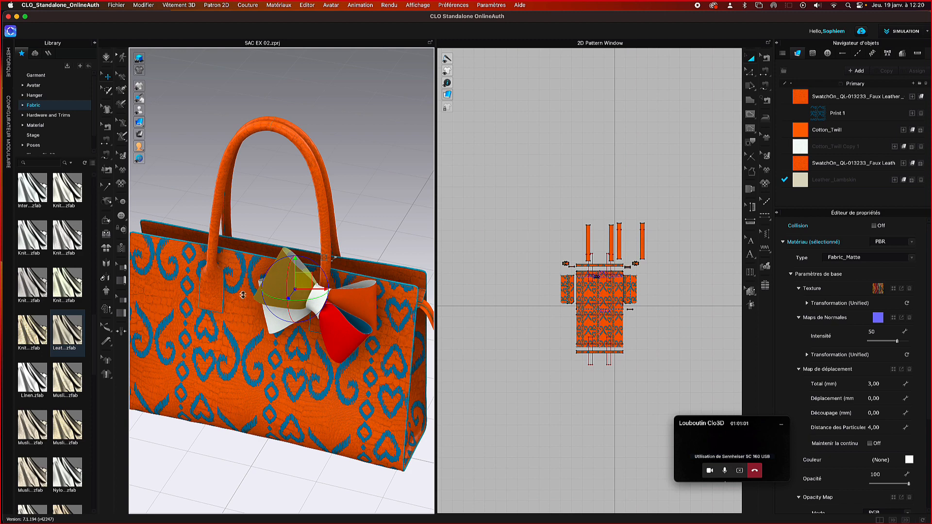
# - Try the tissu-coton-enduit image and Rayure peinte.jpeg as replacement textures for the bow's upper left loop
pyautogui.click(123, 156)
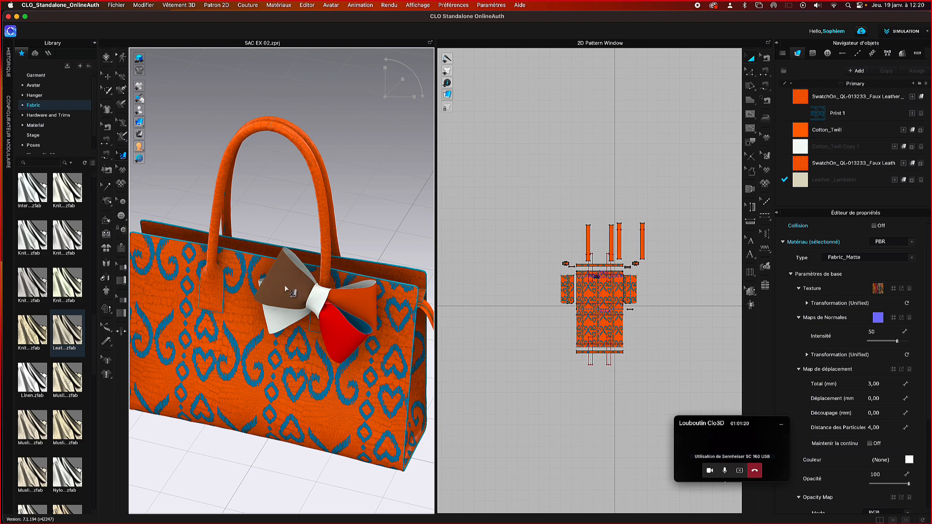
pyautogui.click(882, 290)
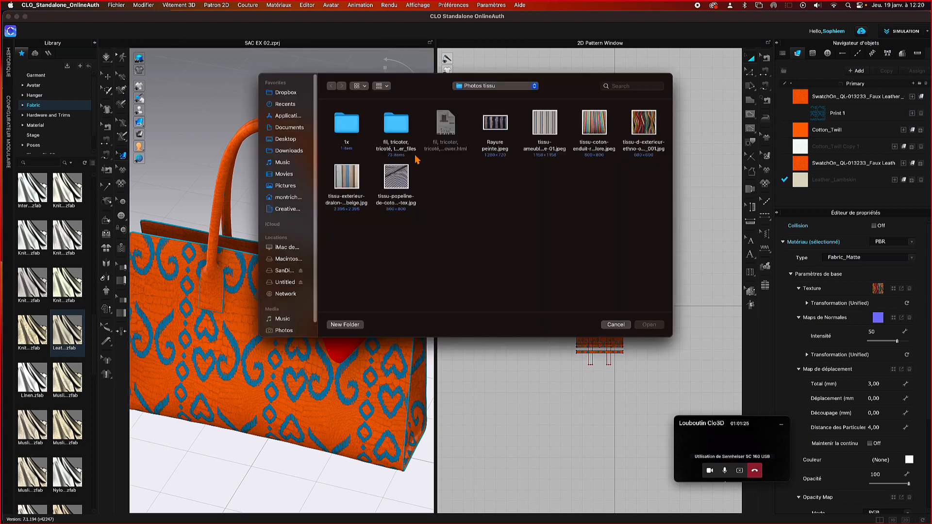
pyautogui.click(594, 125)
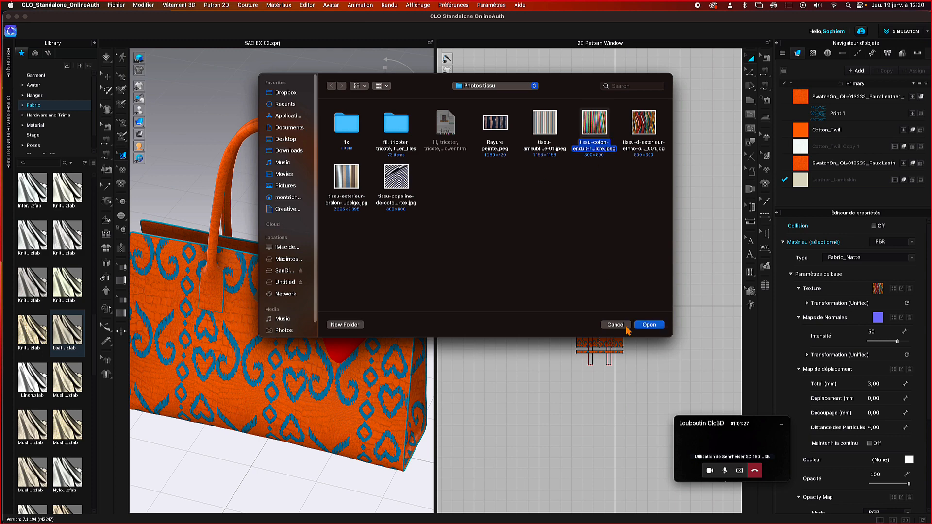
pyautogui.click(649, 325)
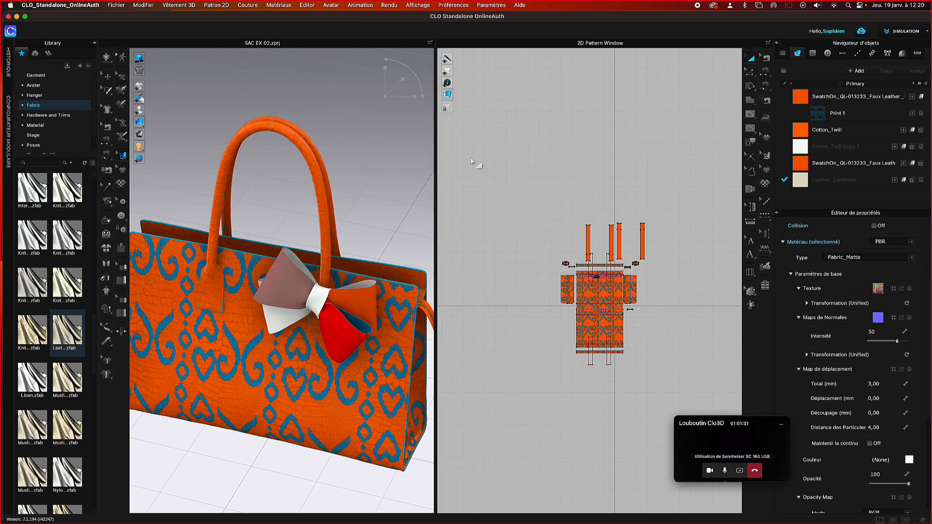
pyautogui.click(495, 125)
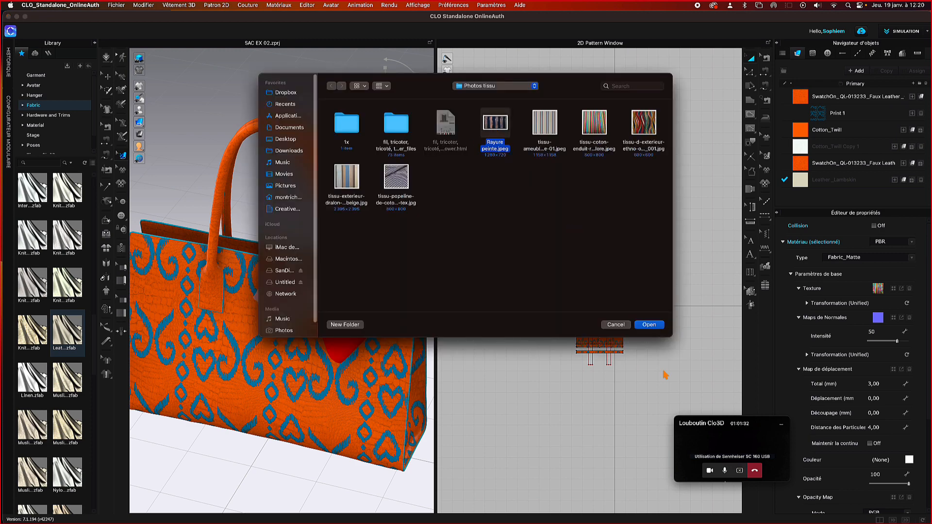
pyautogui.click(653, 325)
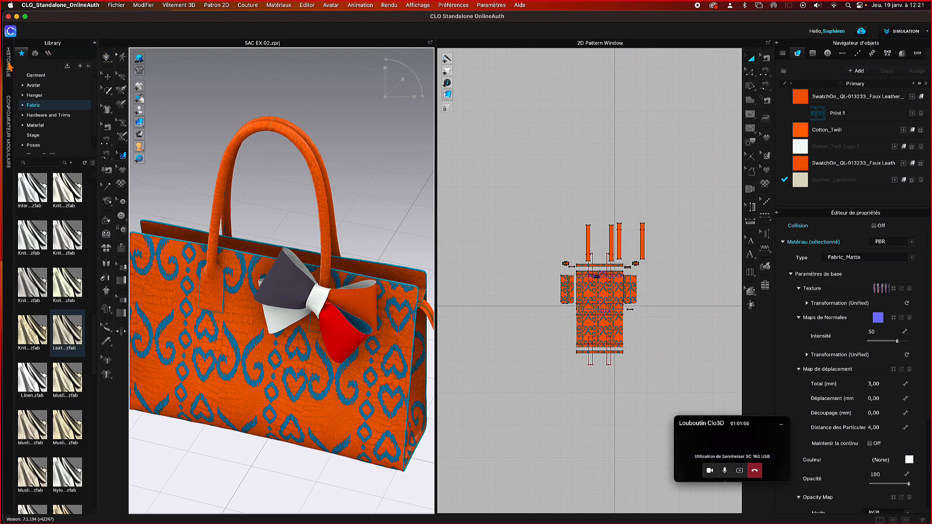
# - Revert the project through its history to the selection state just before Convert Pattern to Trim, and hide the modular configurator
pyautogui.click(95, 43)
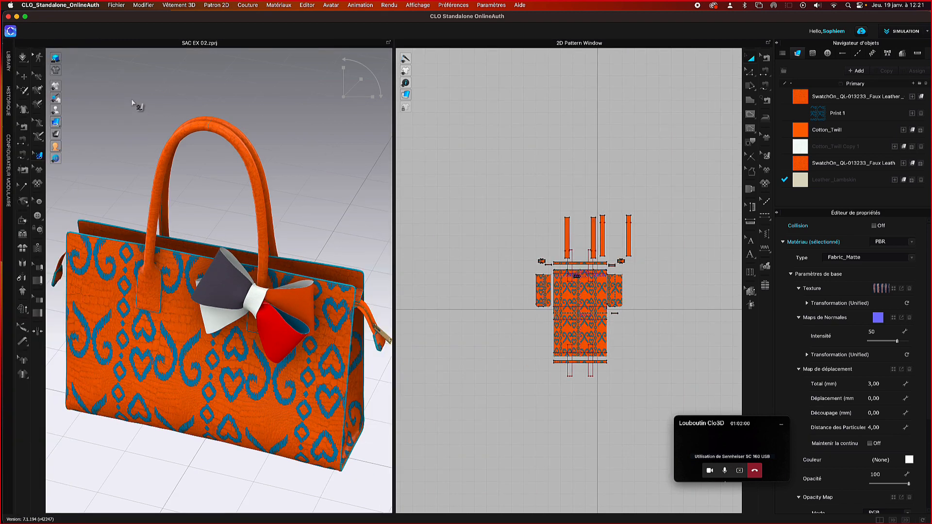
pyautogui.click(10, 107)
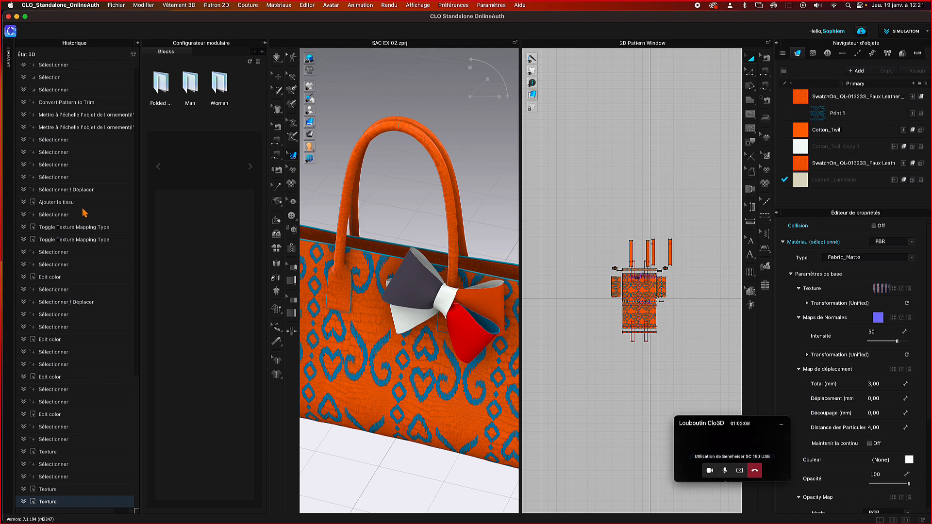
pyautogui.scroll(4, 81, 183)
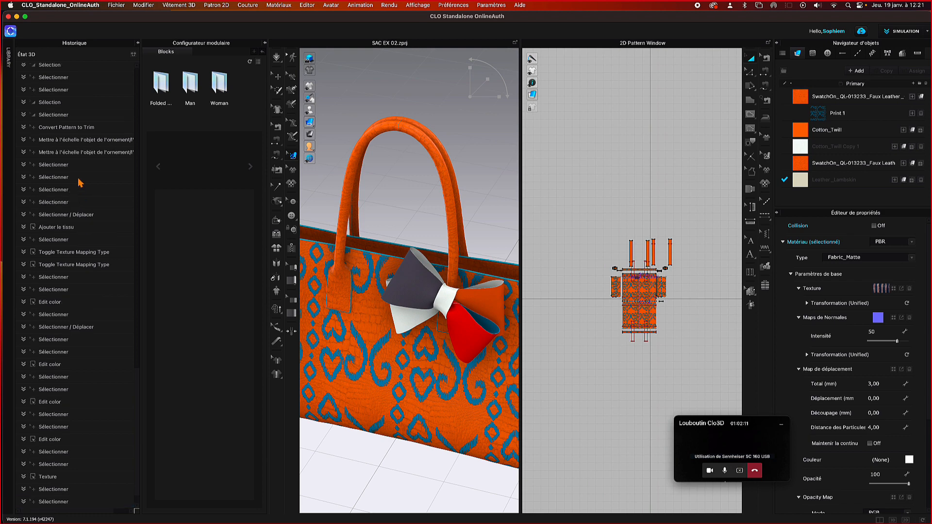
pyautogui.scroll(6, 80, 182)
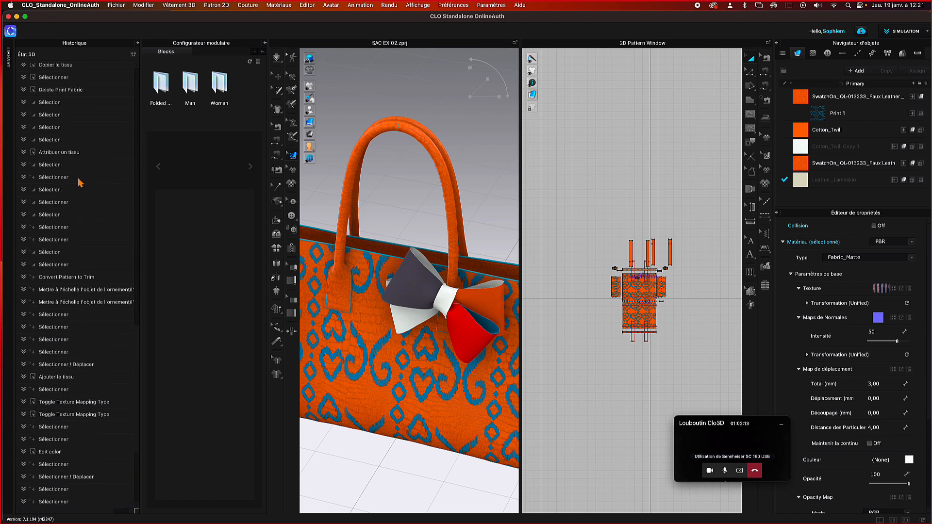
pyautogui.scroll(2, 80, 183)
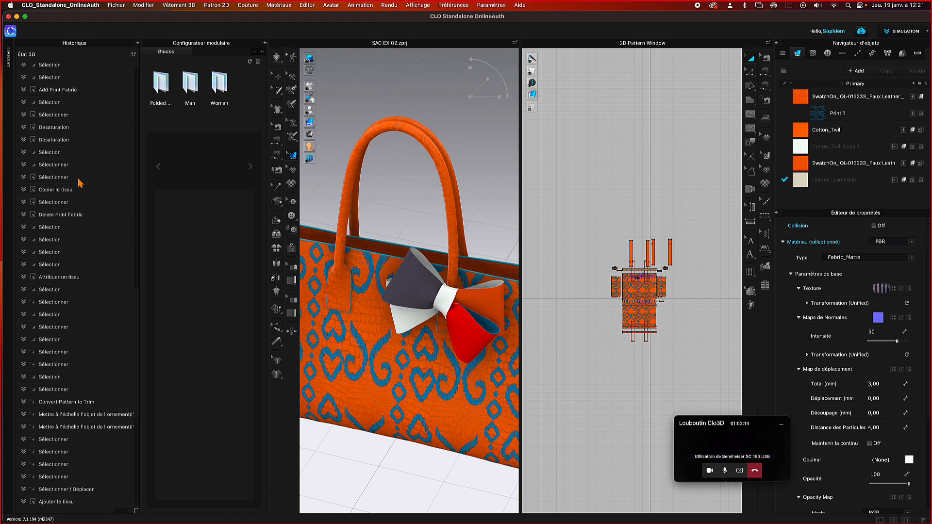
pyautogui.scroll(1, 80, 183)
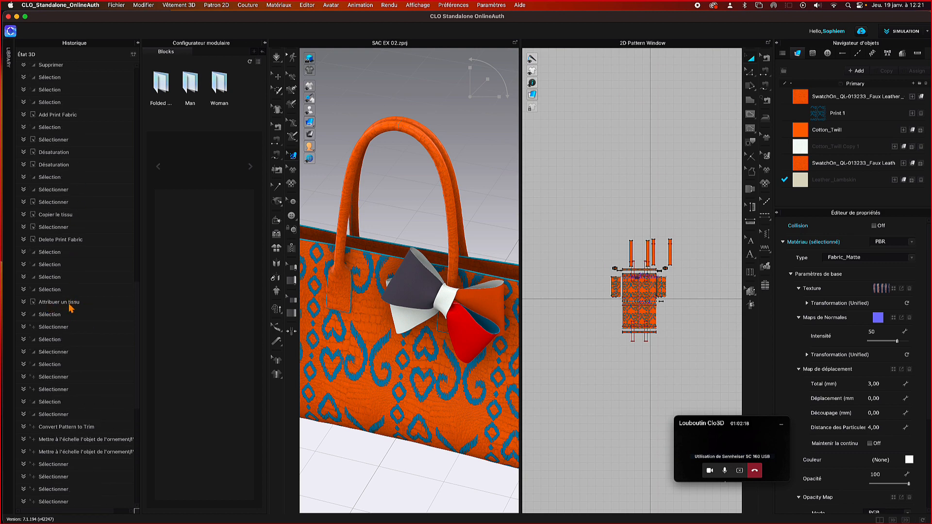
pyautogui.click(60, 415)
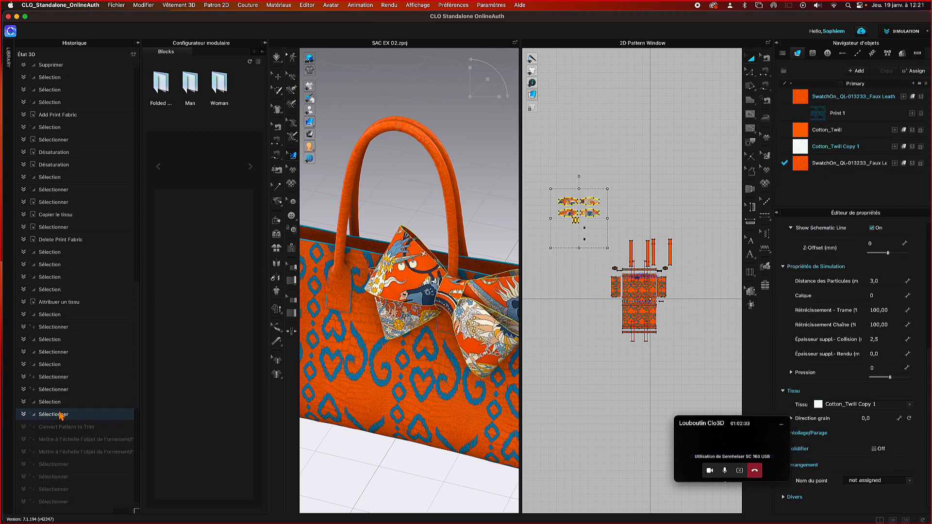
pyautogui.click(266, 44)
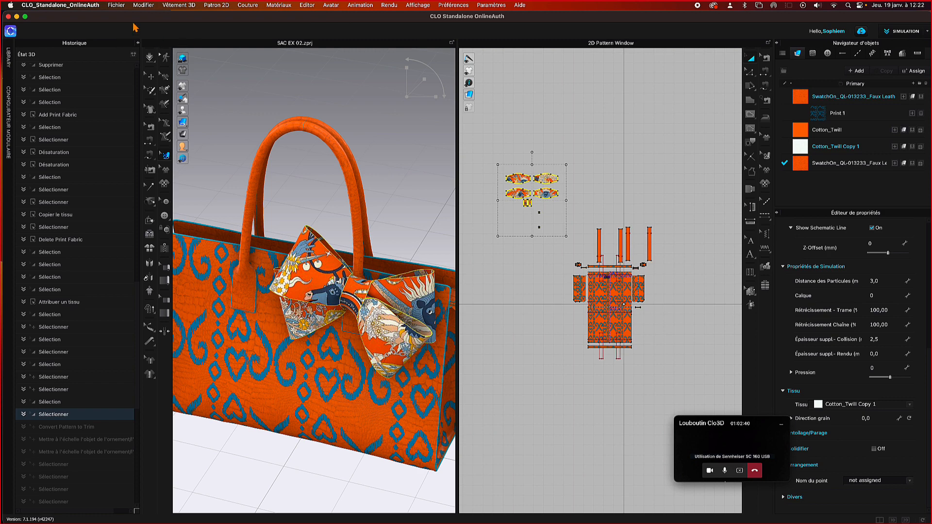
# - Start an OBJ export of the selected bow patterns, naming the file Noeud in the Clo3D OBJ folder
pyautogui.click(122, 6)
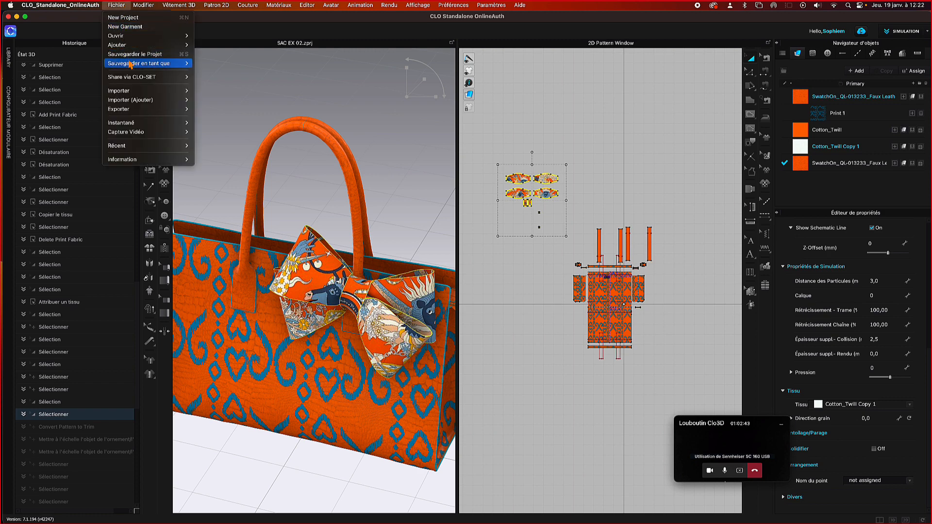
pyautogui.moveTo(137, 81)
pyautogui.moveTo(164, 65)
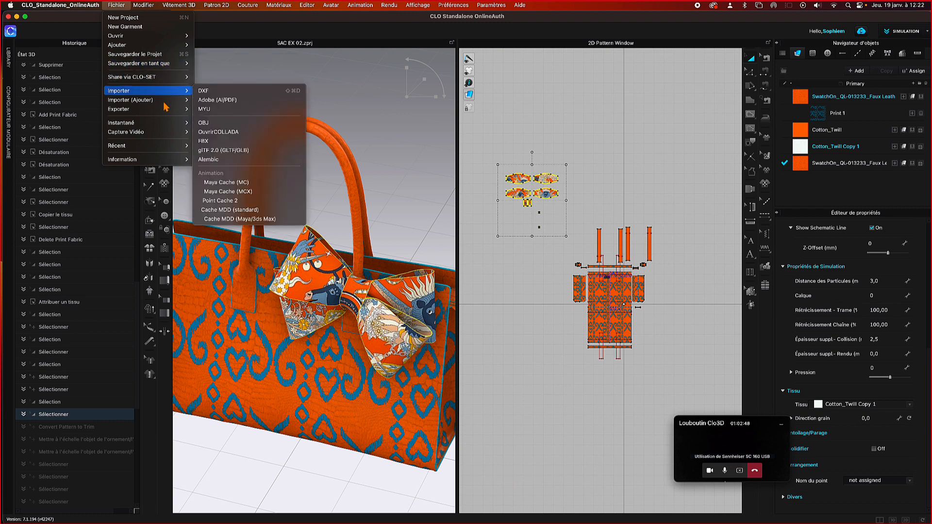
pyautogui.moveTo(168, 110)
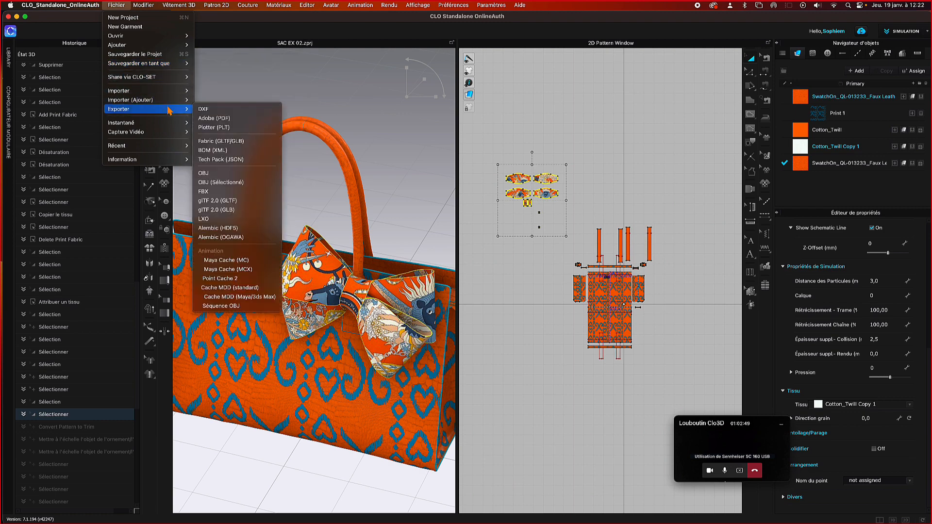
pyautogui.click(248, 187)
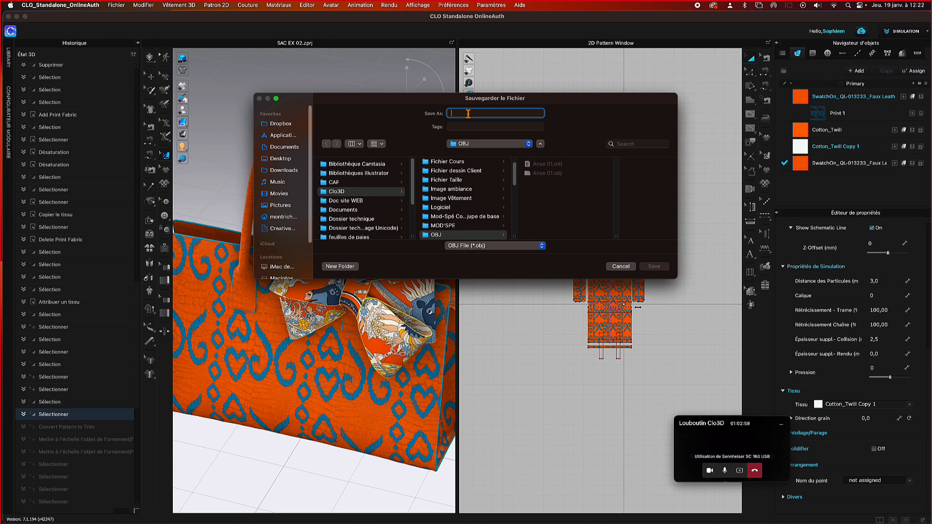
pyautogui.write('Noeud')
pyautogui.click(663, 268)
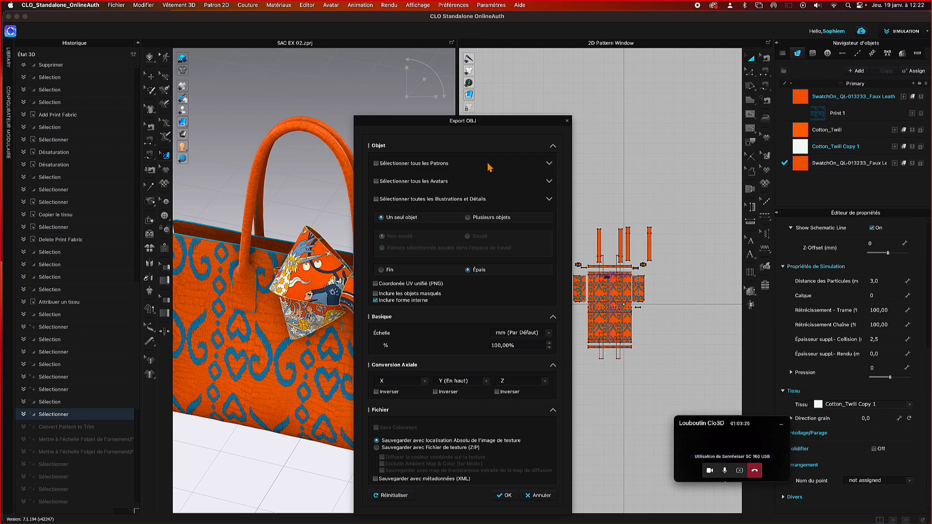
# - Export the OBJ with the options Plusieurs objets, Fin and Inclure les objets masqués, keeping unified UV coordinates off
pyautogui.moveTo(474, 124); pyautogui.dragTo(476, 89)
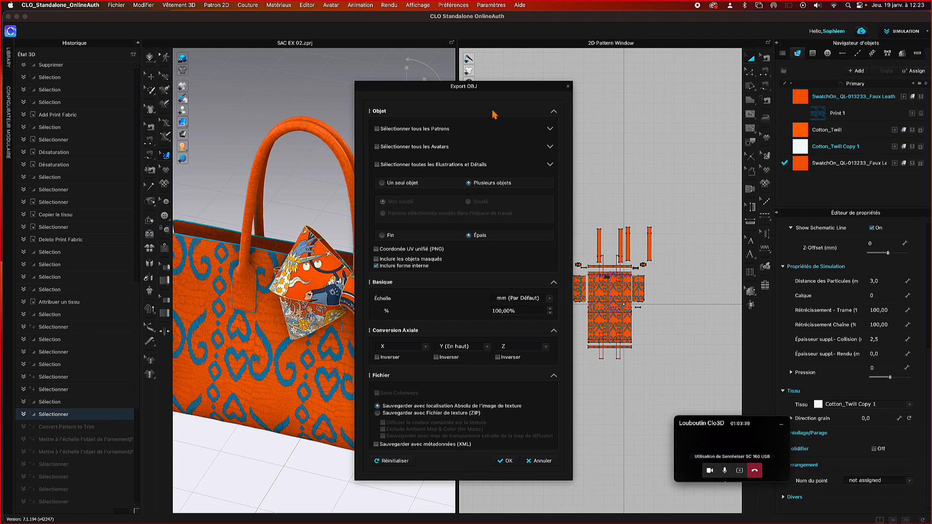
pyautogui.moveTo(504, 86); pyautogui.dragTo(405, 85)
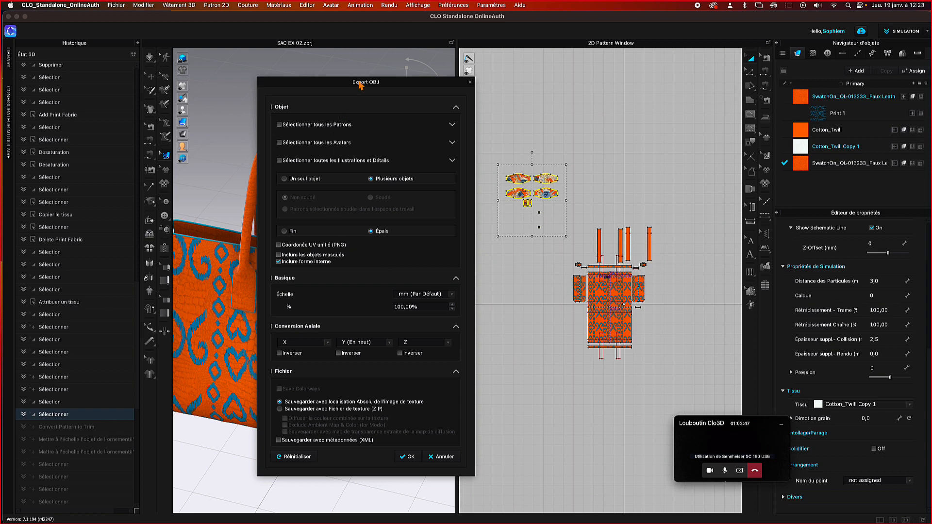
pyautogui.moveTo(360, 83); pyautogui.dragTo(376, 102)
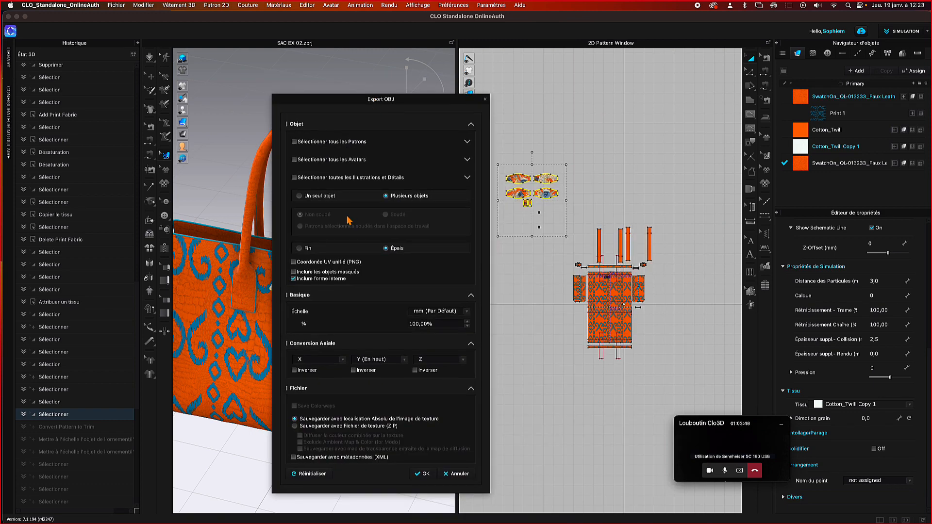
pyautogui.click(299, 248)
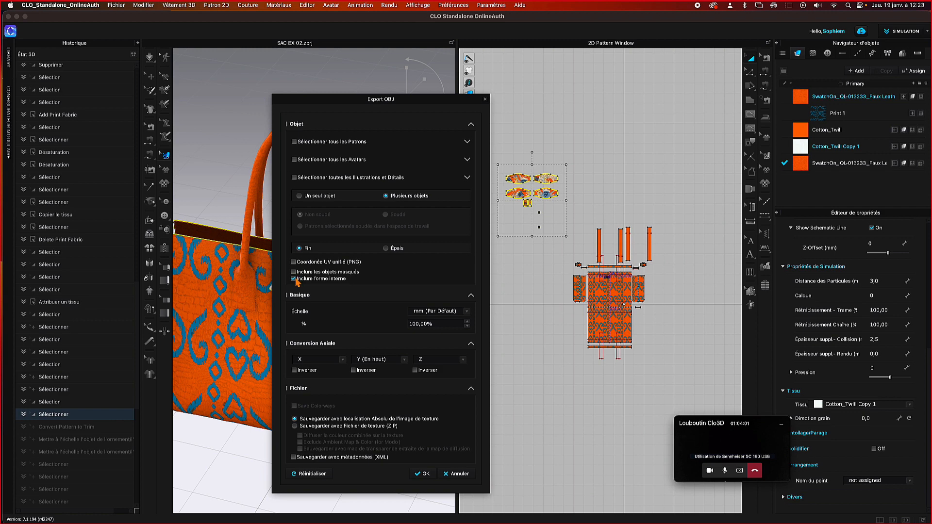
pyautogui.click(294, 272)
pyautogui.click(293, 262)
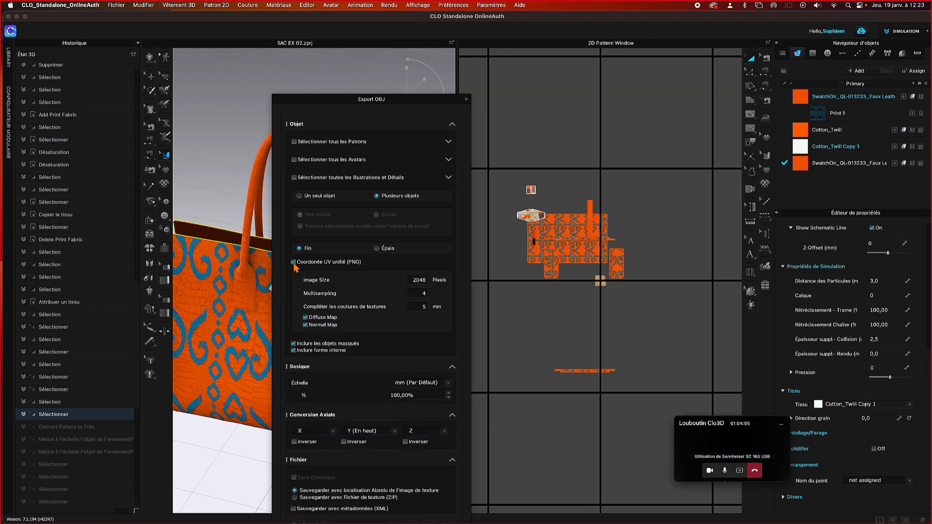
pyautogui.click(294, 263)
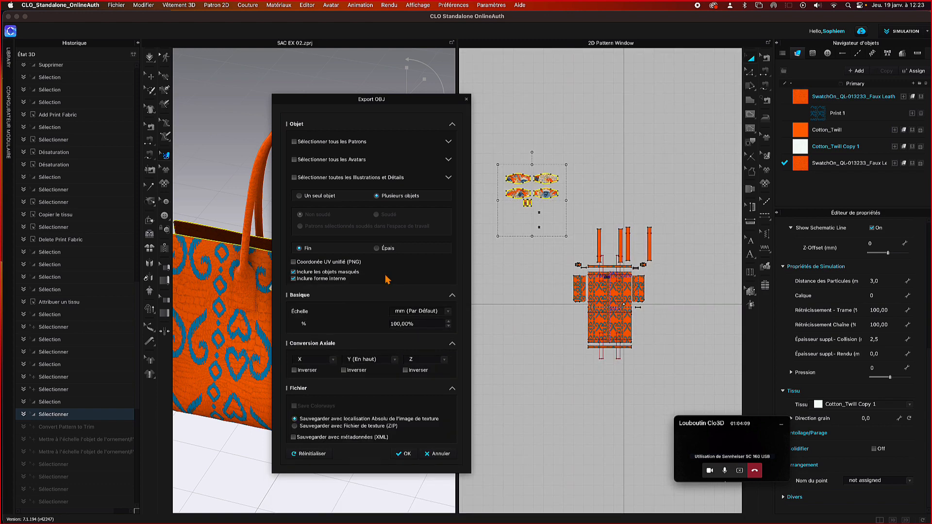
pyautogui.click(404, 456)
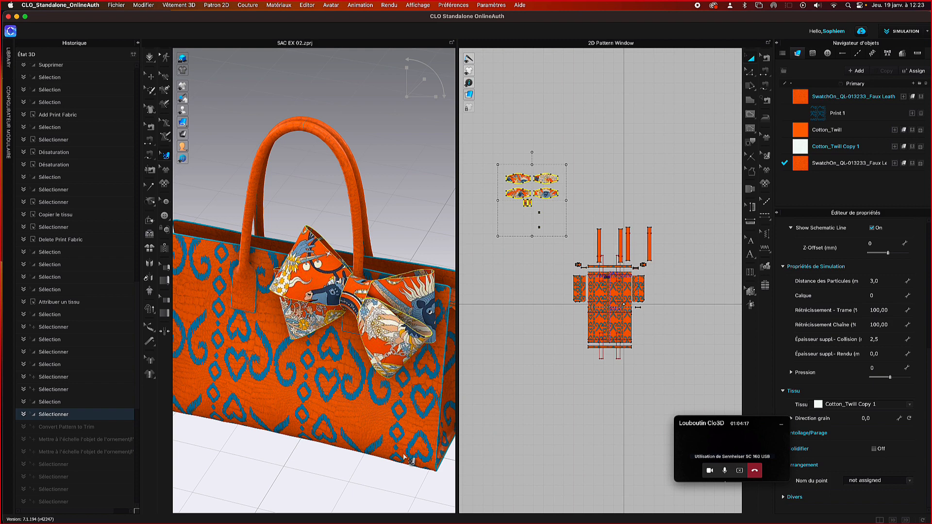
# - Delete the bow's pattern pieces and try to import Noeud.obj as an Avatar object with load type Ouvrir
pyautogui.click(139, 43)
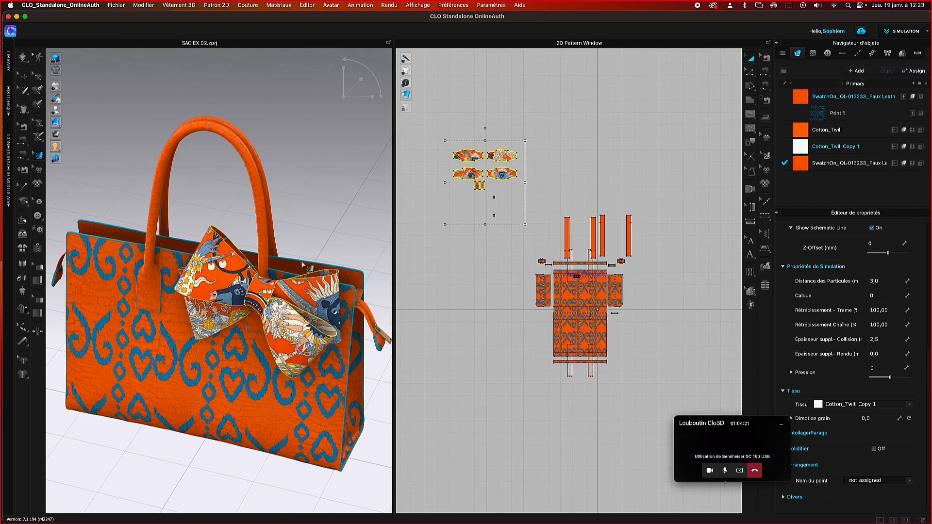
pyautogui.moveTo(428, 124); pyautogui.dragTo(528, 243)
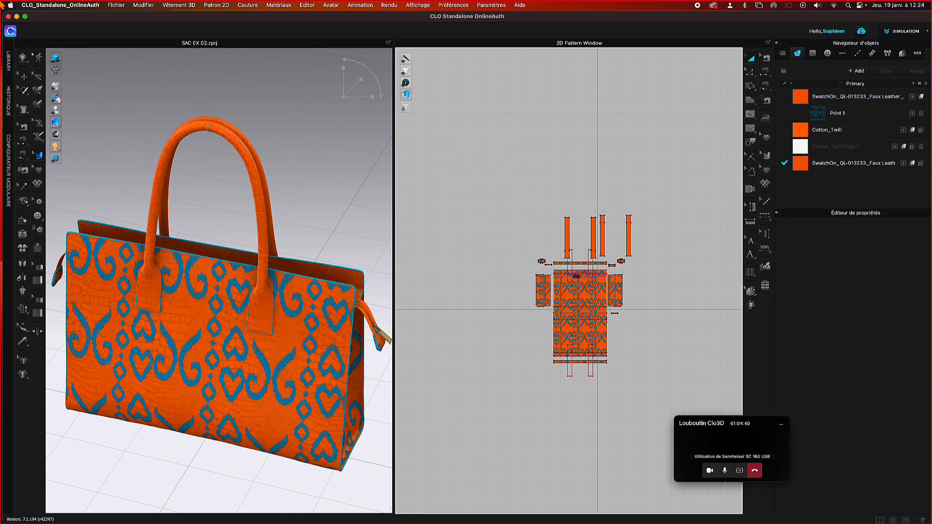
pyautogui.click(121, 10)
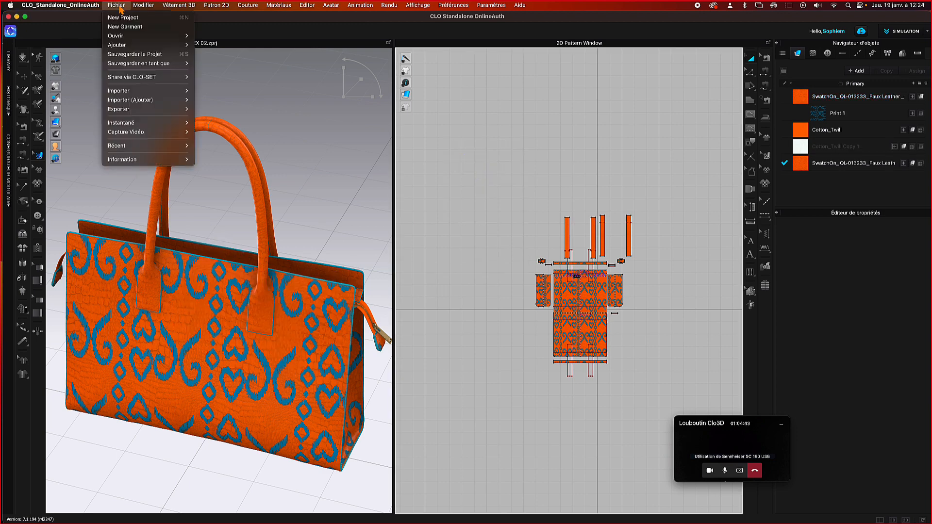
pyautogui.moveTo(131, 92)
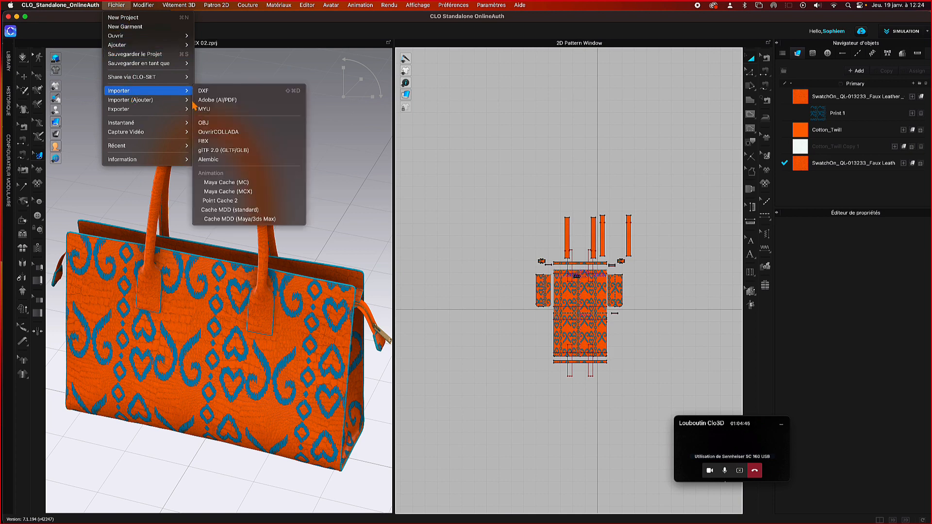
pyautogui.click(215, 124)
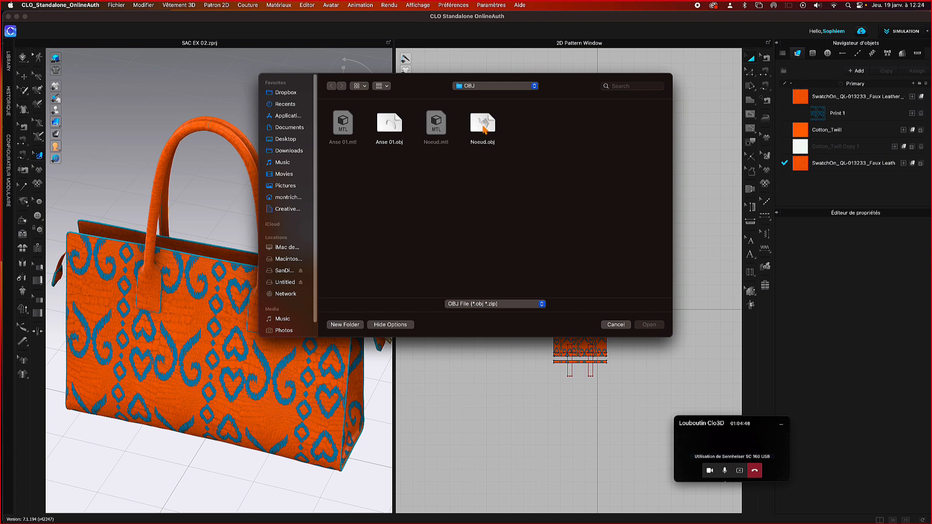
pyautogui.click(484, 129)
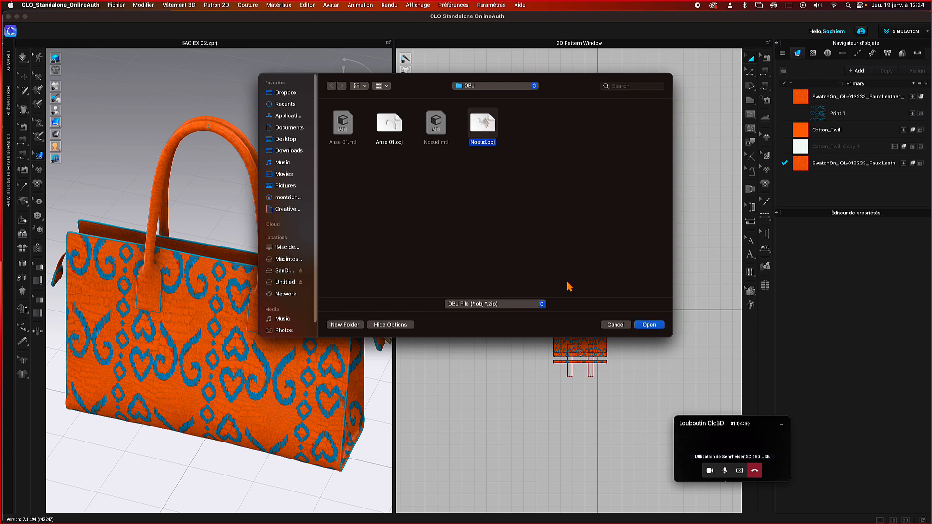
pyautogui.click(651, 325)
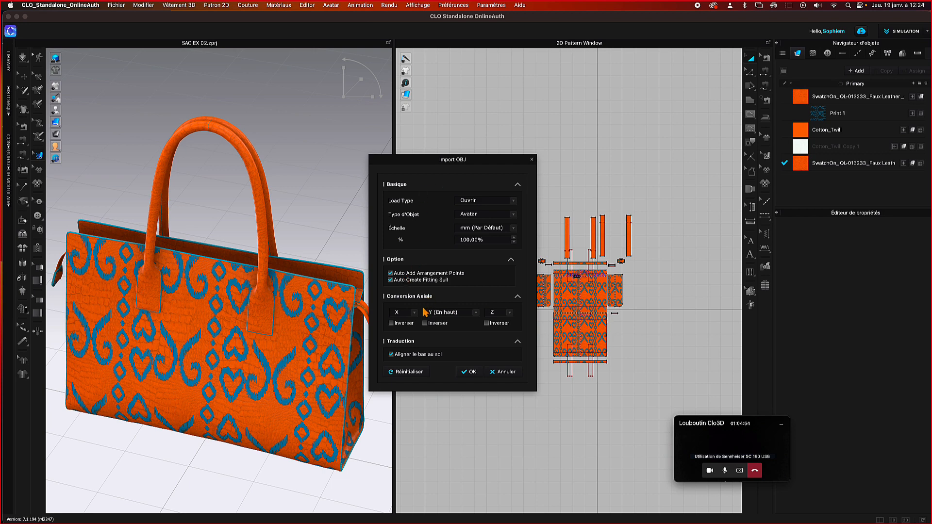
pyautogui.click(471, 372)
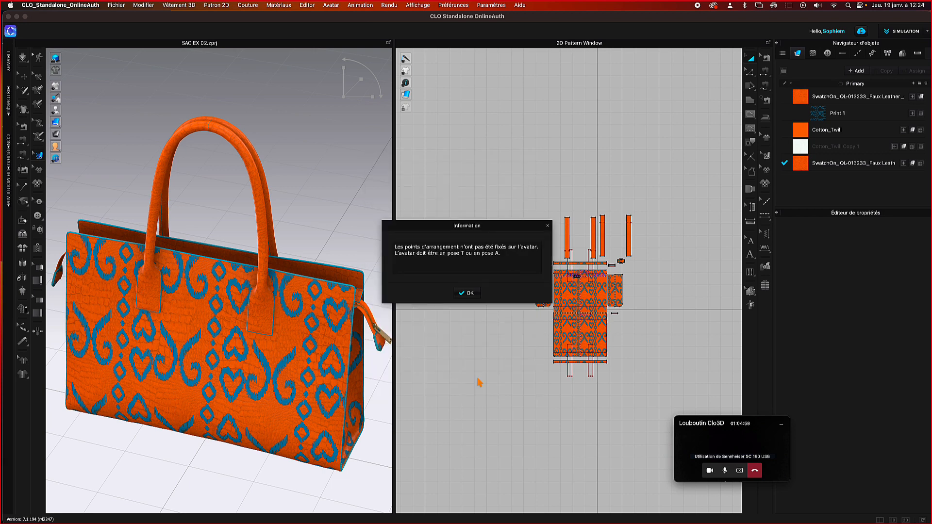
pyautogui.click(468, 294)
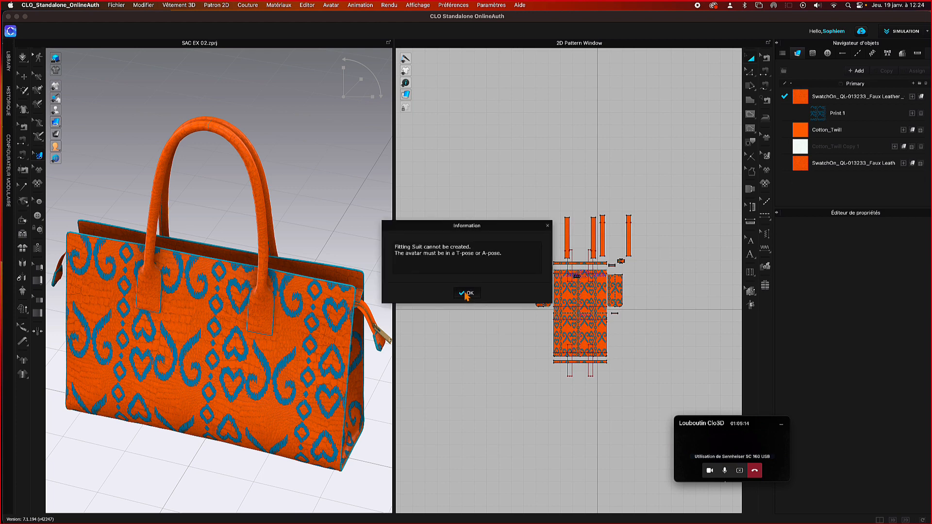
pyautogui.click(466, 294)
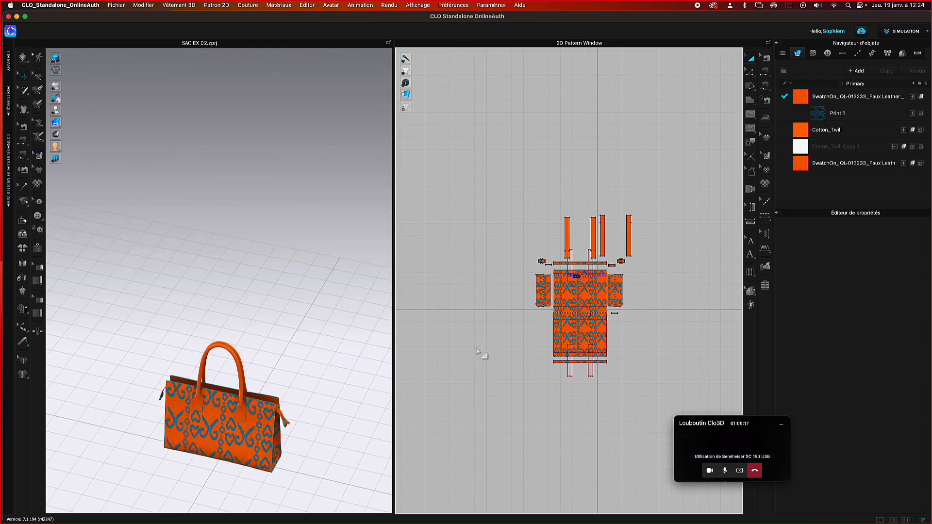
# - Undo the OBJ import and revert the project through its history to the Delete Print Fabric state
pyautogui.scroll(2, 308, 380)
pyautogui.scroll(-3, 309, 379)
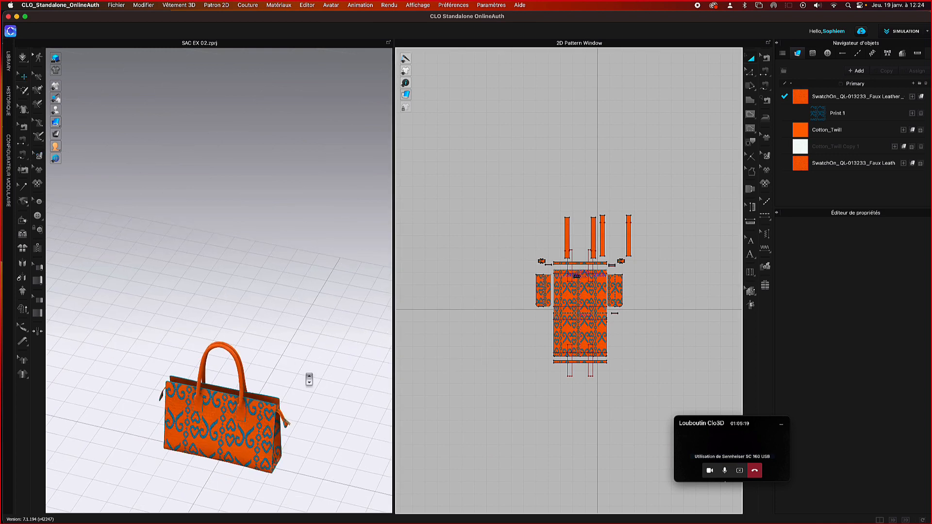
pyautogui.scroll(-3, 309, 382)
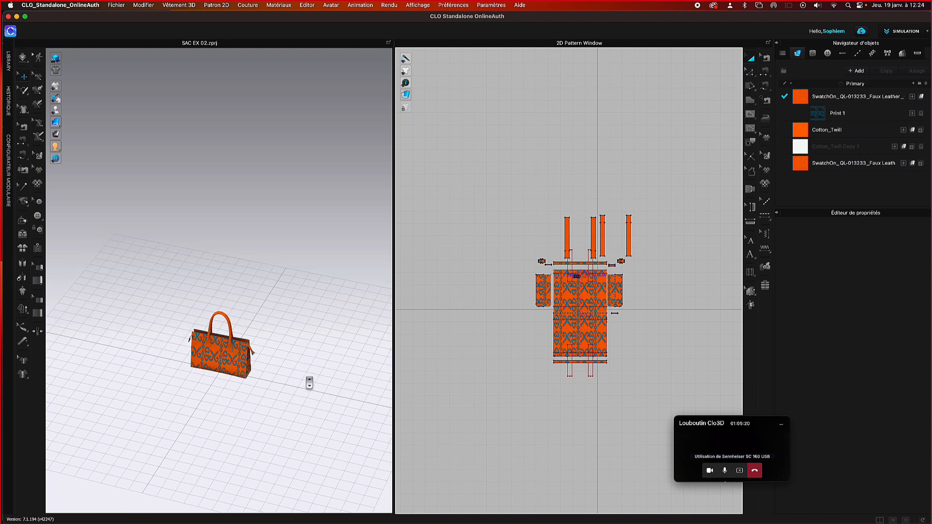
pyautogui.scroll(3, 309, 382)
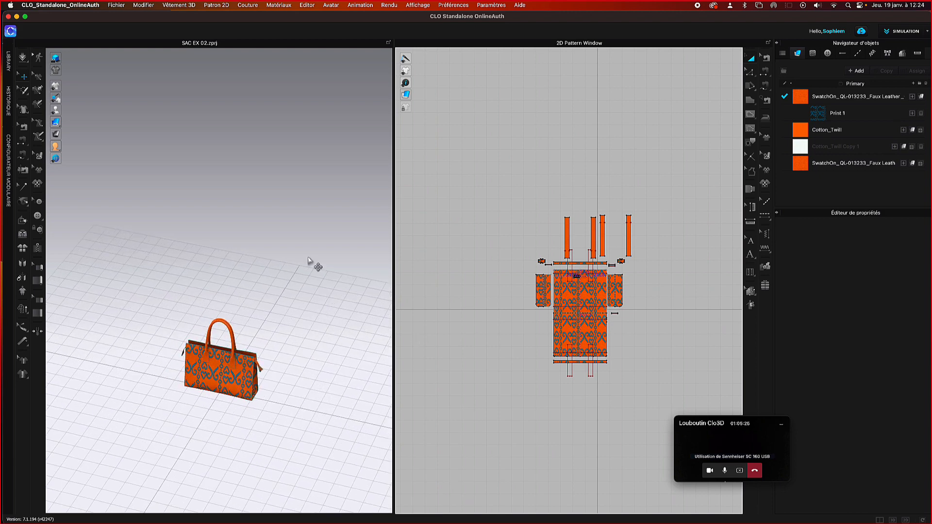
pyautogui.click(8, 61)
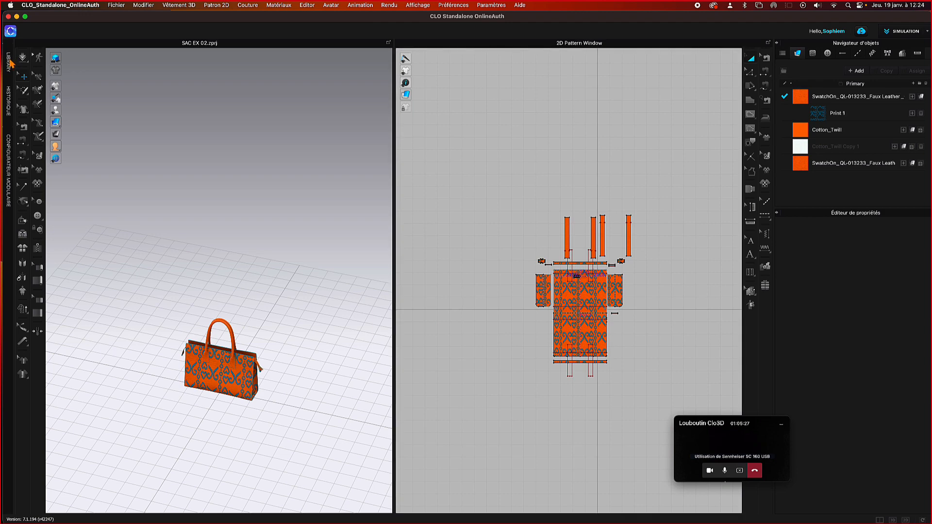
pyautogui.click(96, 44)
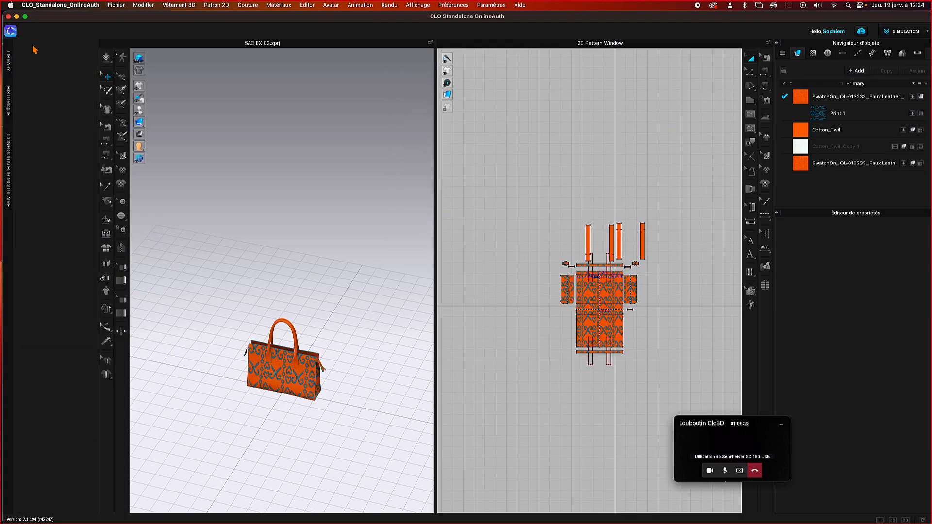
pyautogui.click(8, 100)
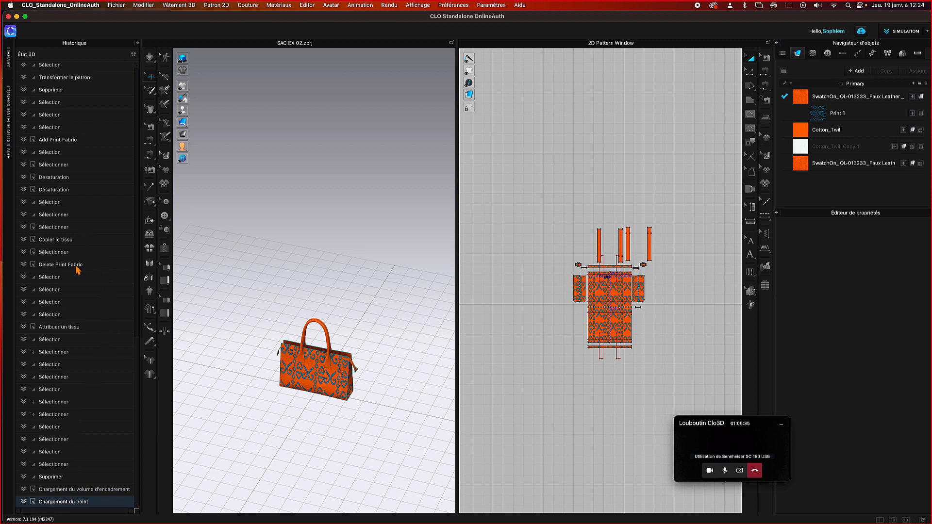
pyautogui.press('super+z')
pyautogui.press('super+z')
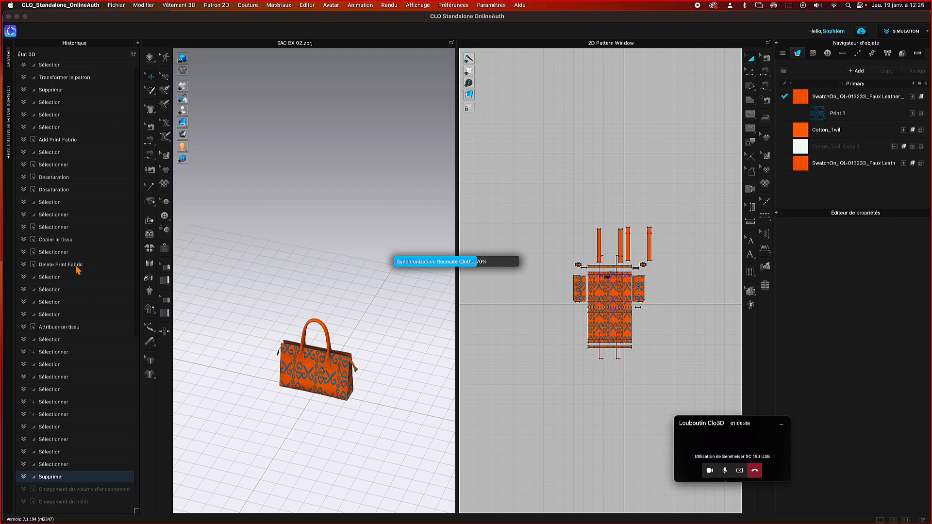
pyautogui.click(76, 265)
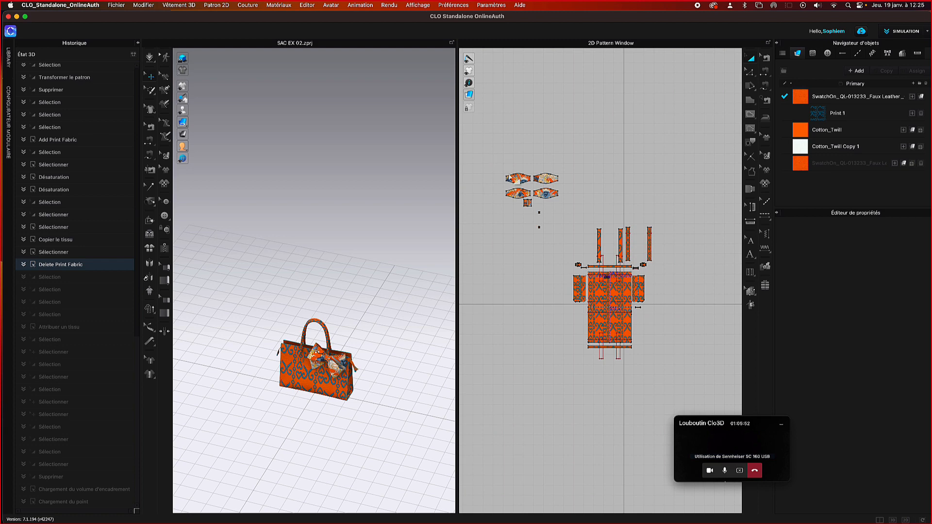
# - Select the bow's pattern pieces and start a selected-only OBJ export, replacing the existing Noeud.obj in the OBJ folder
pyautogui.moveTo(492, 152); pyautogui.dragTo(564, 262)
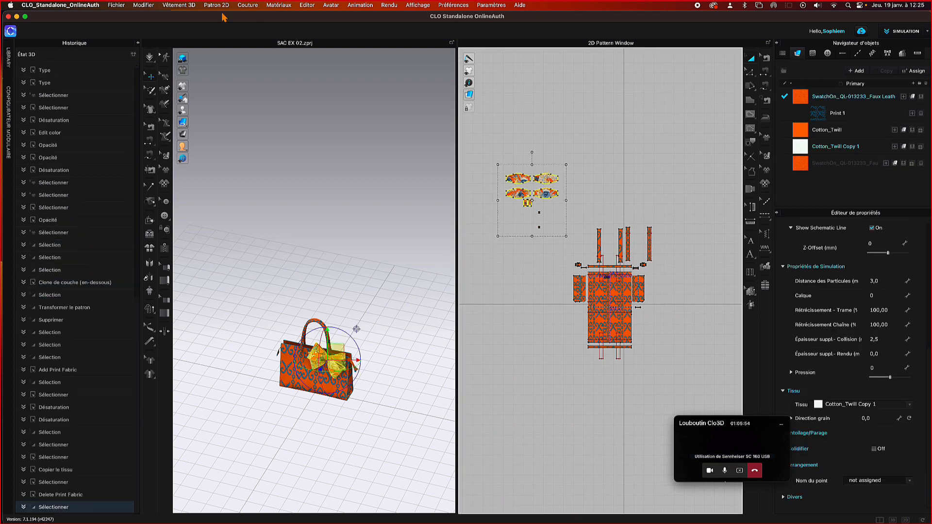
pyautogui.click(138, 44)
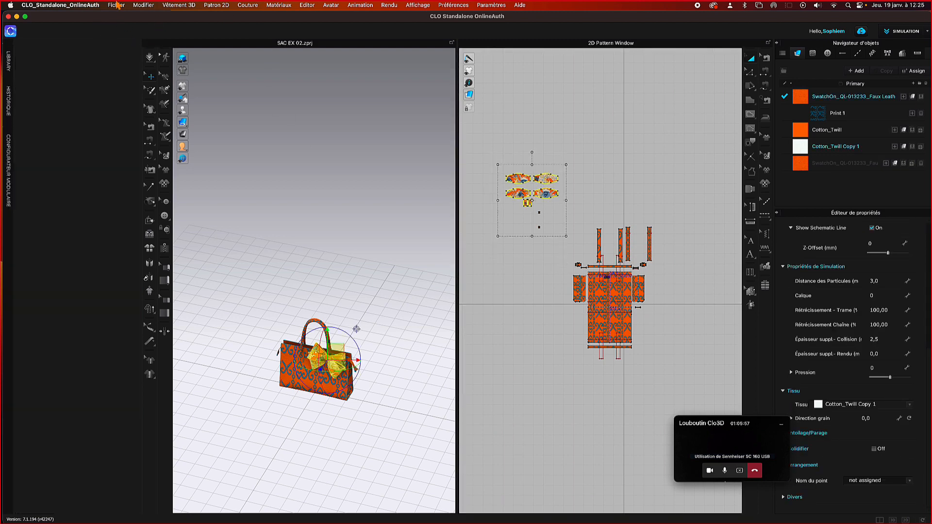
pyautogui.click(117, 6)
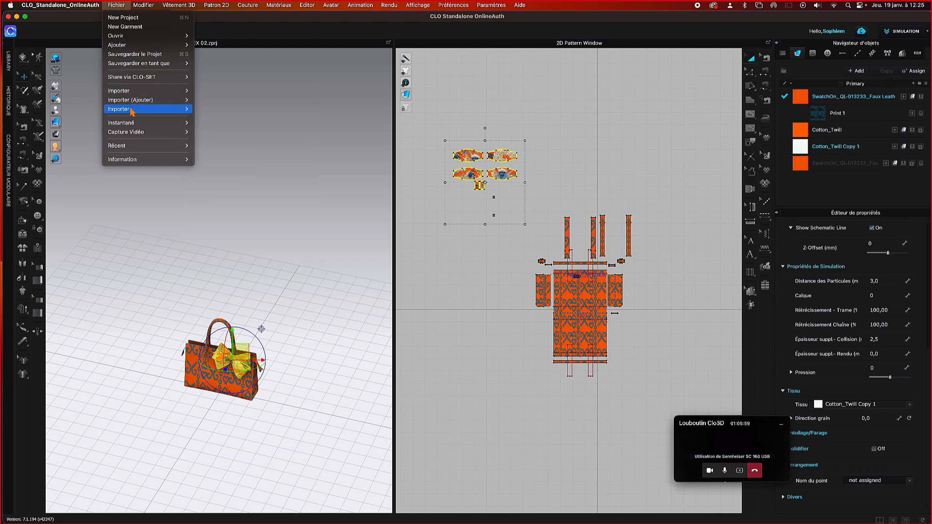
pyautogui.moveTo(184, 109)
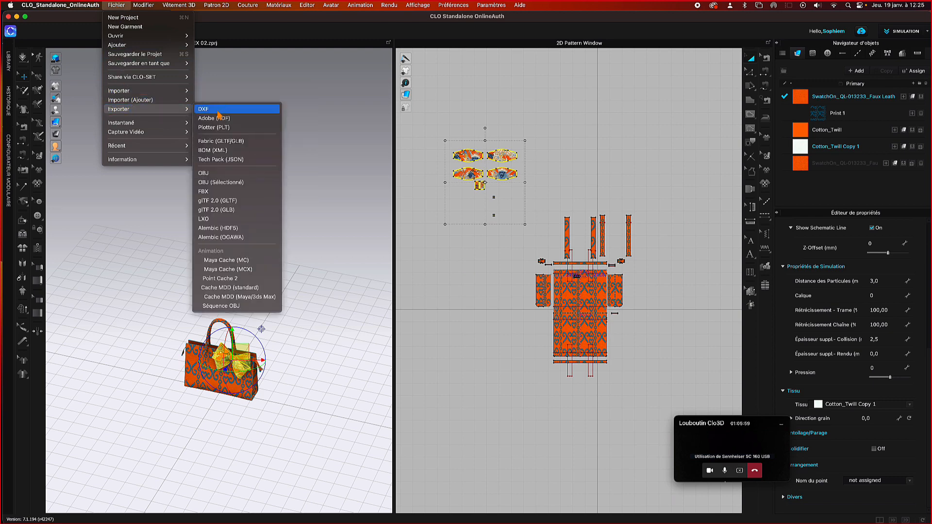
pyautogui.click(245, 183)
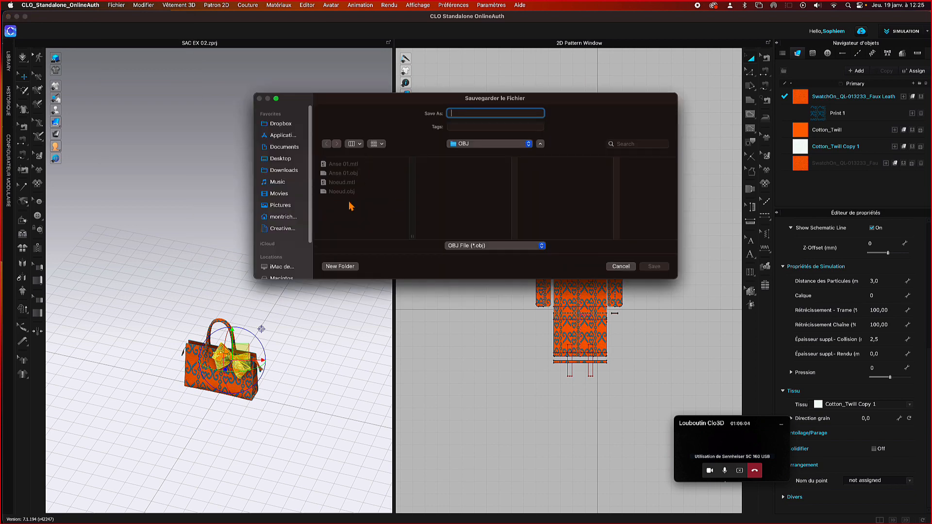
pyautogui.click(343, 192)
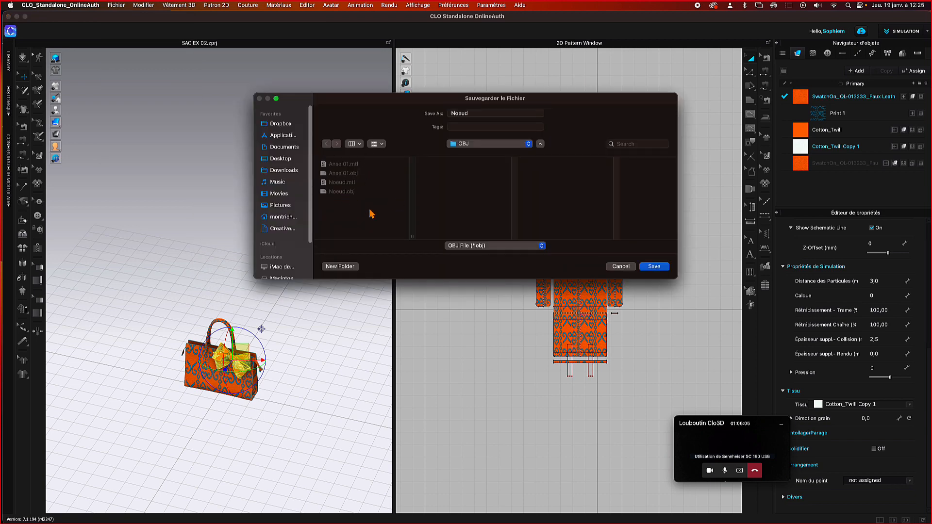
pyautogui.click(657, 267)
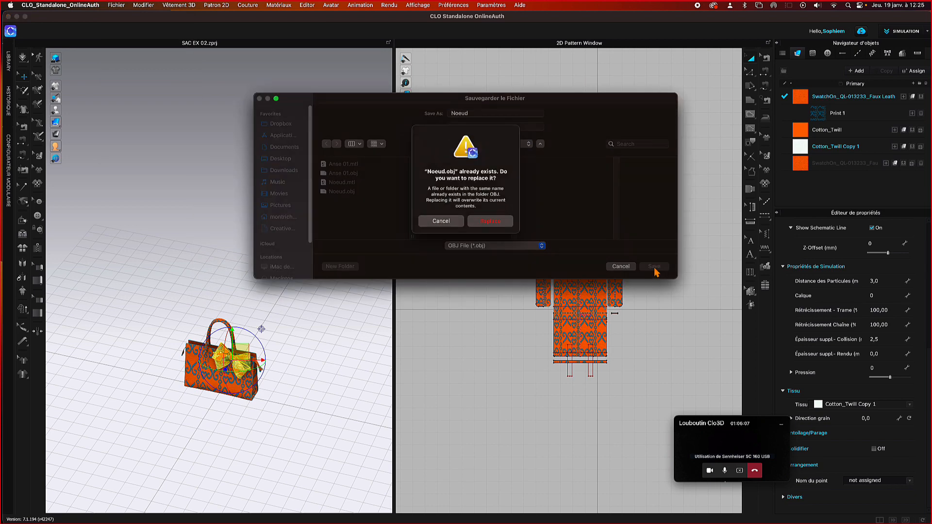
pyautogui.click(489, 228)
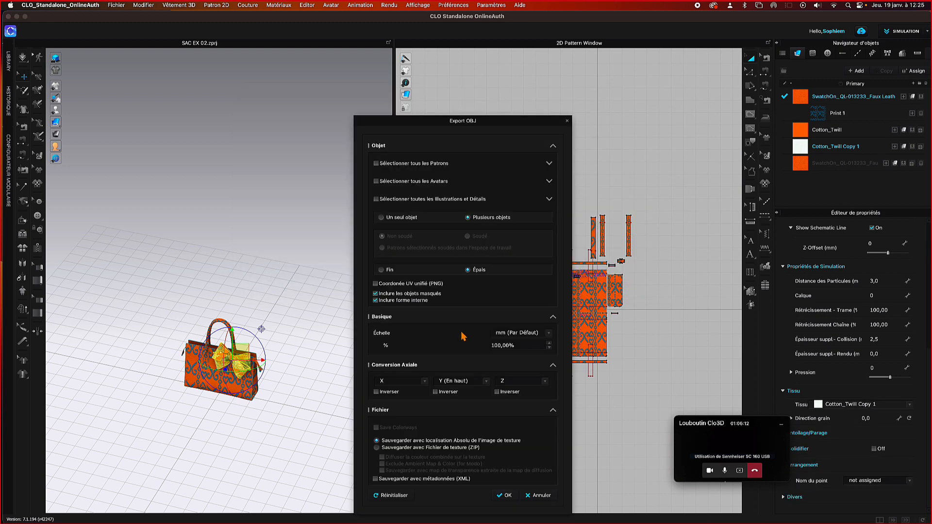
# - Export the bow with Plusieurs objets and Épais, turning off Inclure les objets masqués and Inclure forme interne
pyautogui.click(375, 293)
pyautogui.click(376, 300)
pyautogui.click(507, 496)
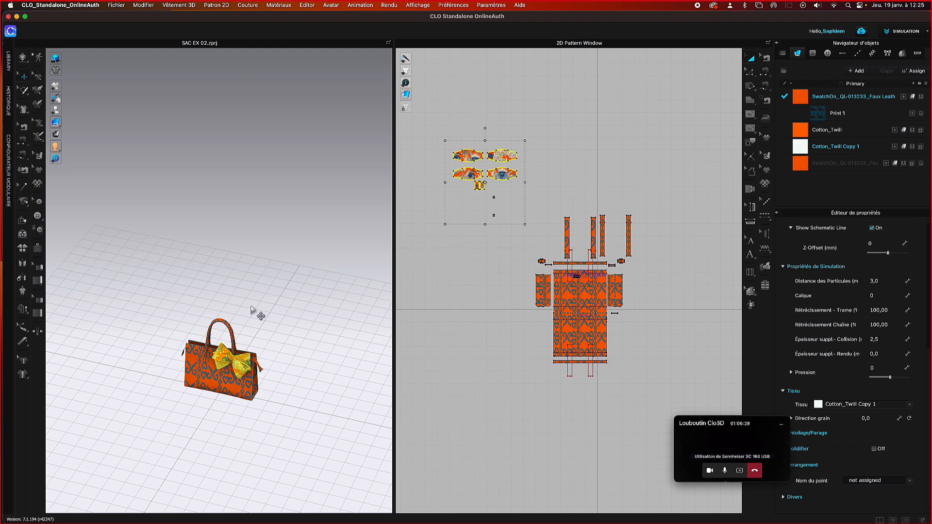
# - Move the 3D bow off the bag's front into the empty space beside it and deselect it
pyautogui.scroll(-2, 251, 307)
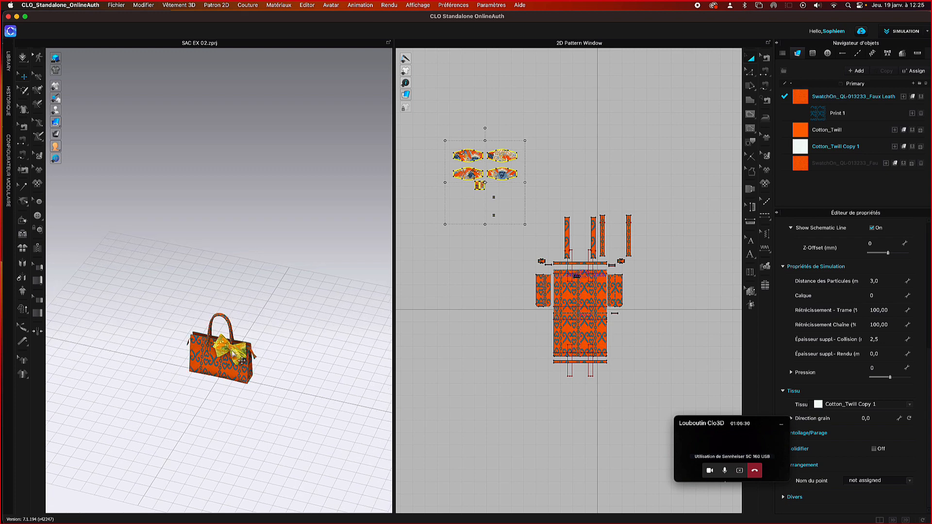
pyautogui.moveTo(240, 356); pyautogui.dragTo(320, 332)
pyautogui.click(323, 399)
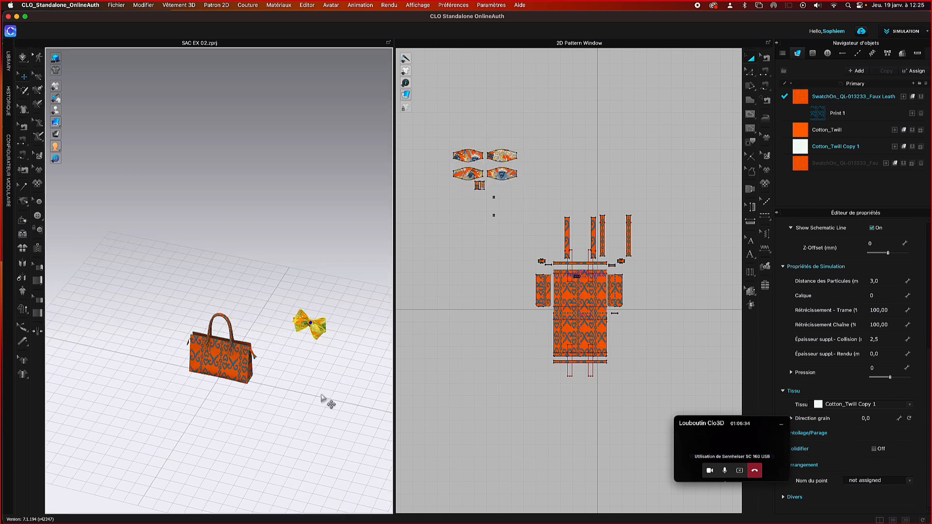
# - Import Noeud.obj with load type Ouvrir and object type Avatar, at 100% scale in mm, keeping Aligner le bas au sol enabled
pyautogui.click(117, 6)
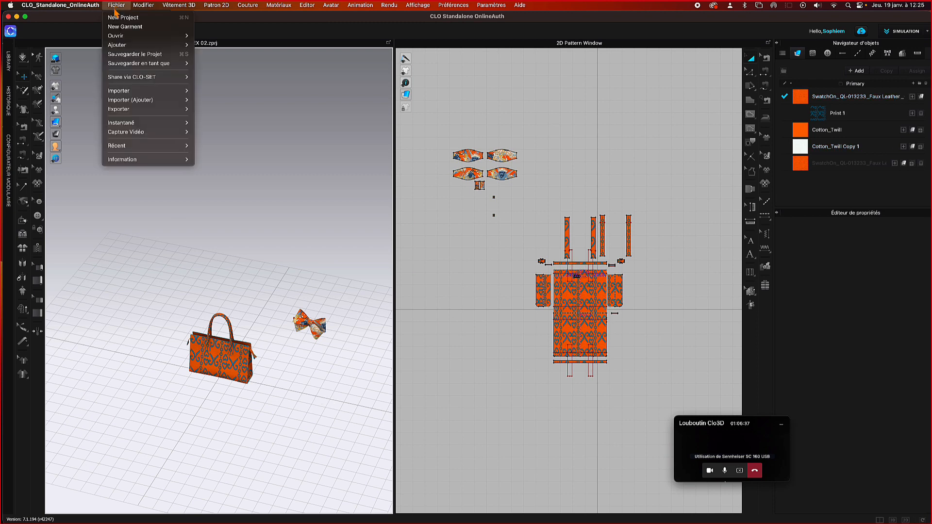
pyautogui.moveTo(121, 92)
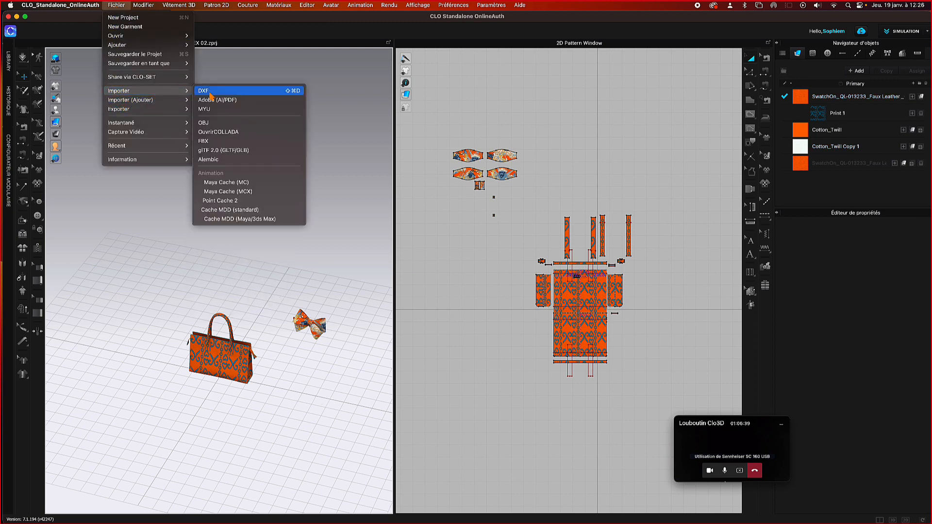
pyautogui.click(209, 122)
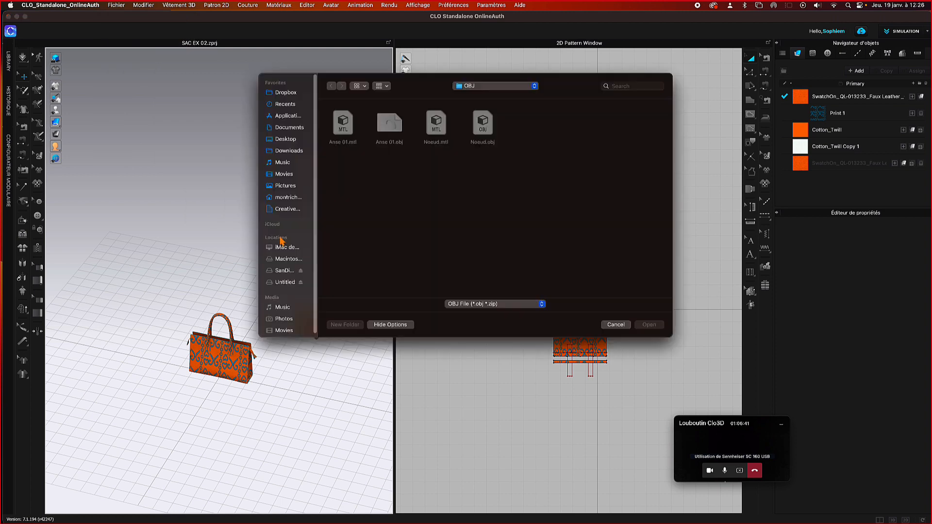
pyautogui.click(486, 126)
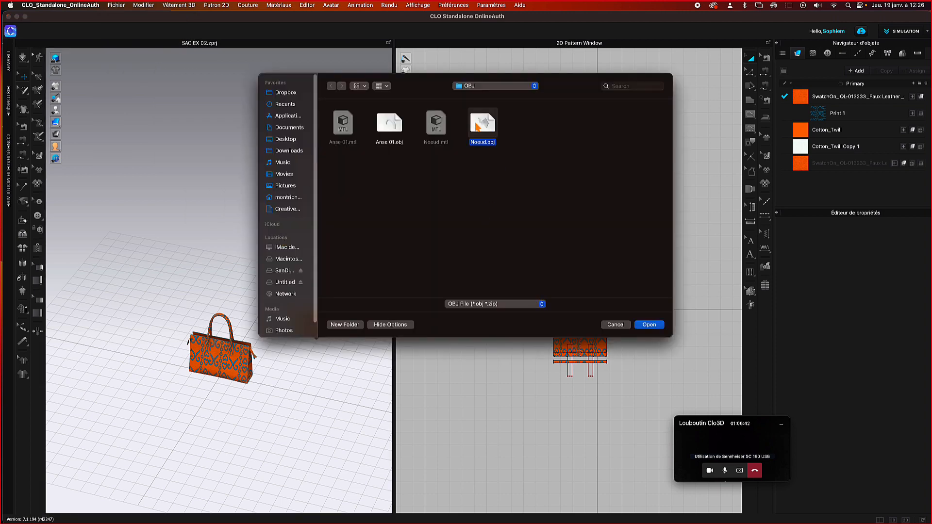
pyautogui.click(656, 328)
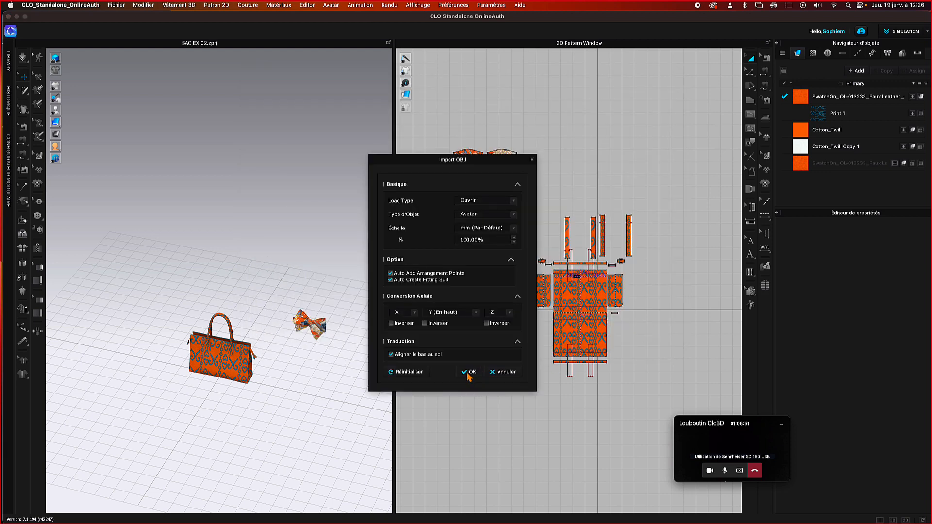
pyautogui.click(469, 373)
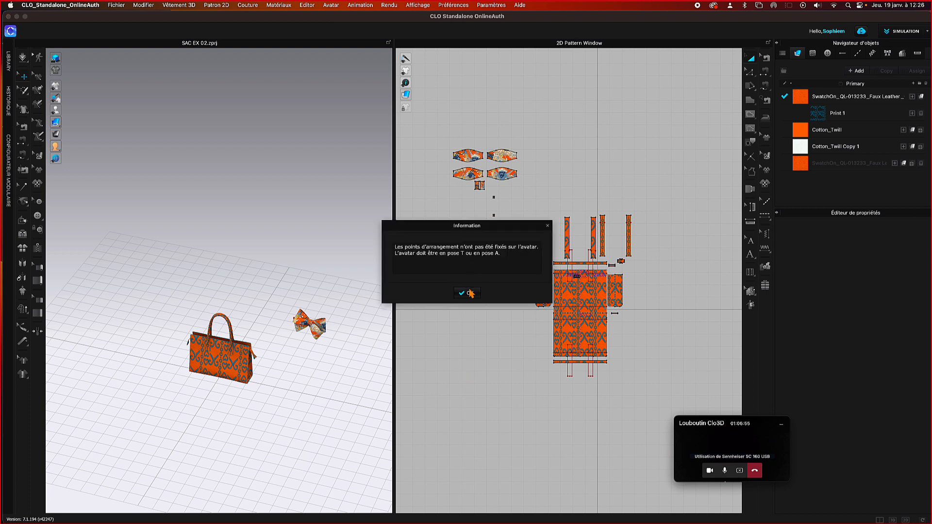
pyautogui.click(469, 293)
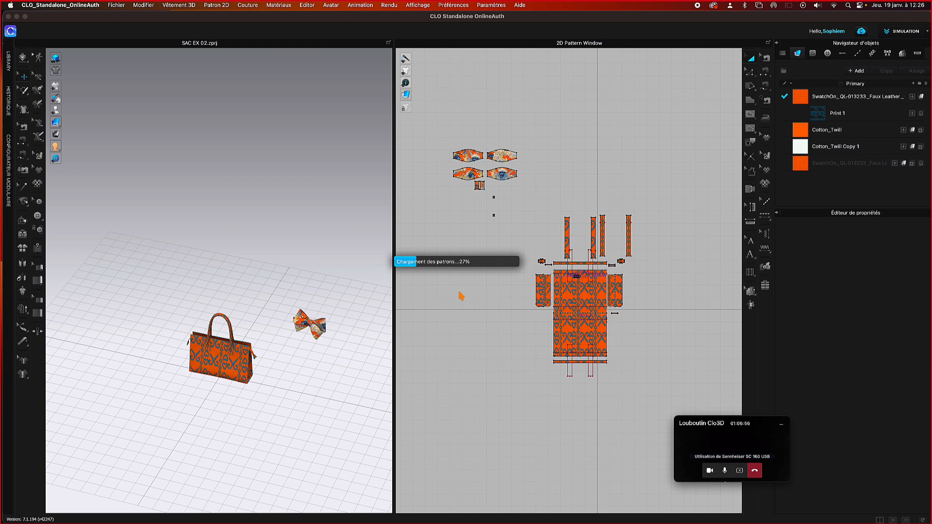
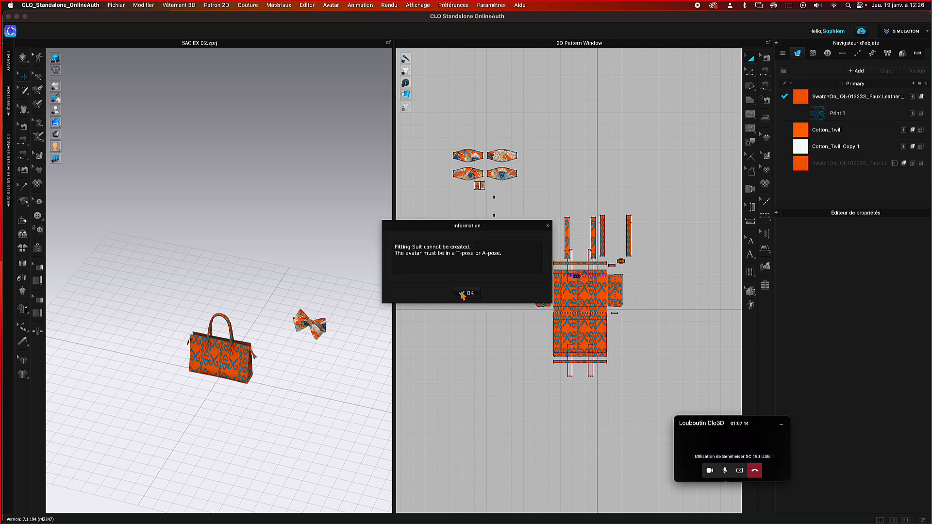
pyautogui.click(466, 294)
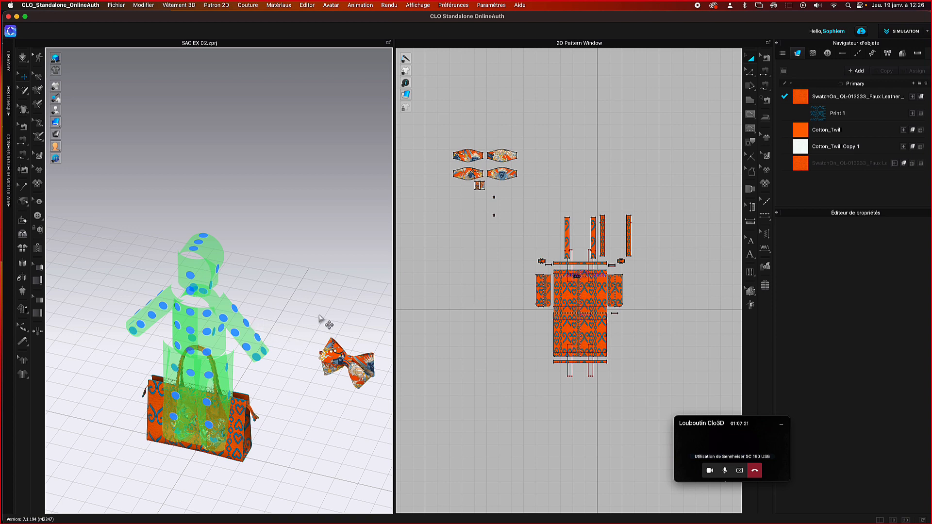
# - Hide the avatar's arrangement bounding volumes and arrangement points in the 3D view
pyautogui.moveTo(57, 109)
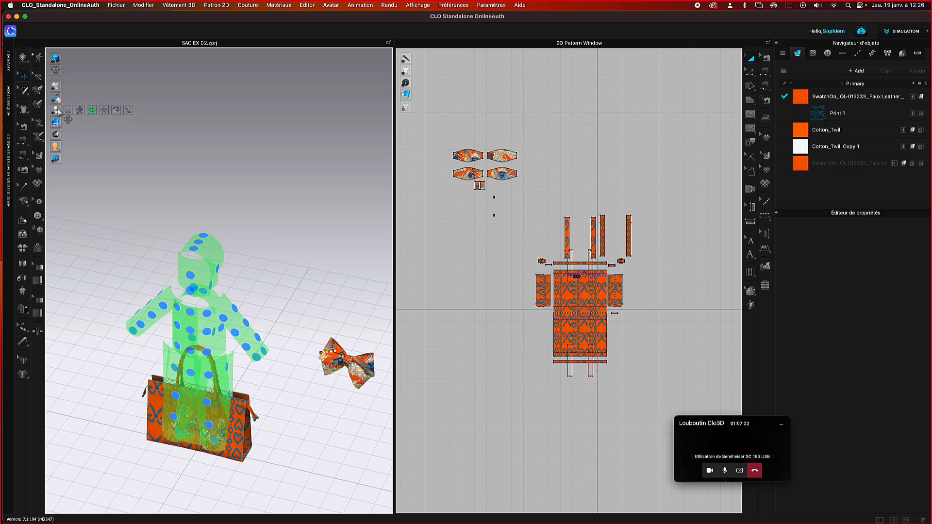
pyautogui.click(90, 111)
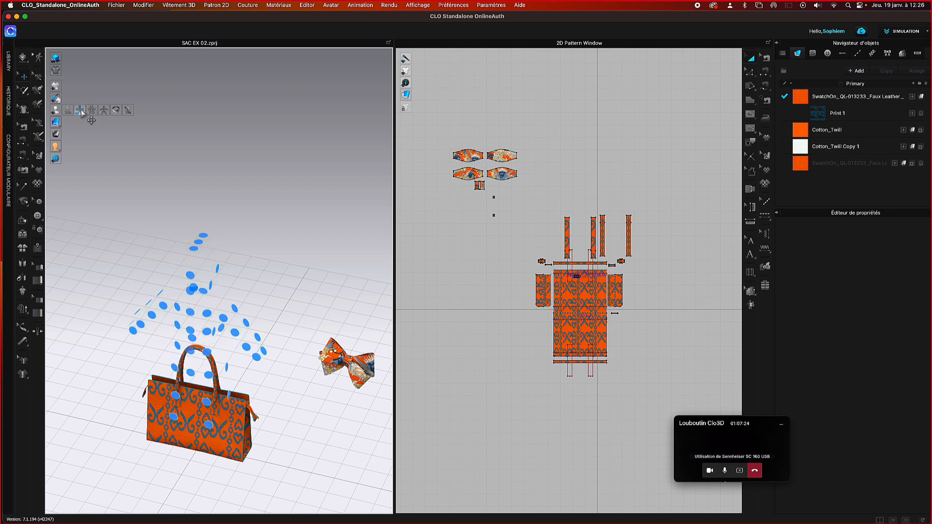
pyautogui.click(80, 110)
# - Select all of the bow's pattern pieces in the 2D pattern view
pyautogui.scroll(-3, 252, 345)
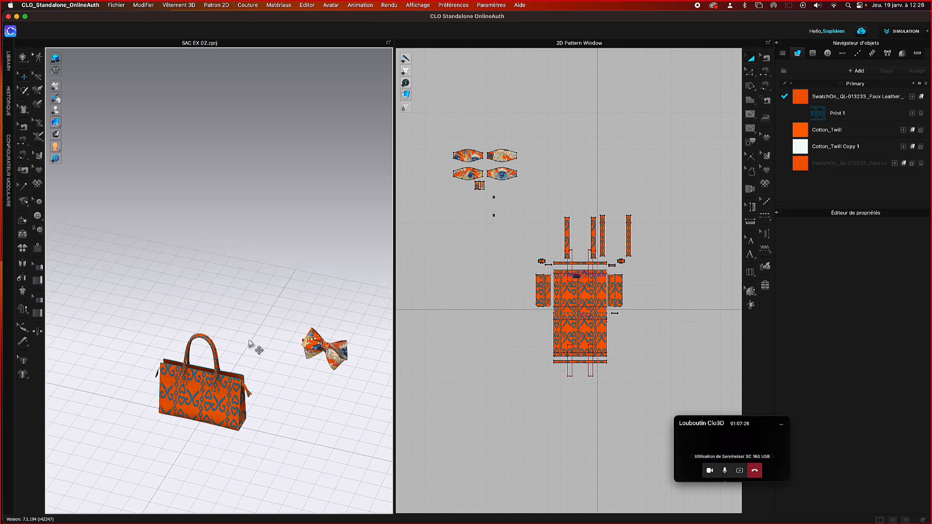
pyautogui.scroll(3, 252, 345)
pyautogui.scroll(1, 252, 346)
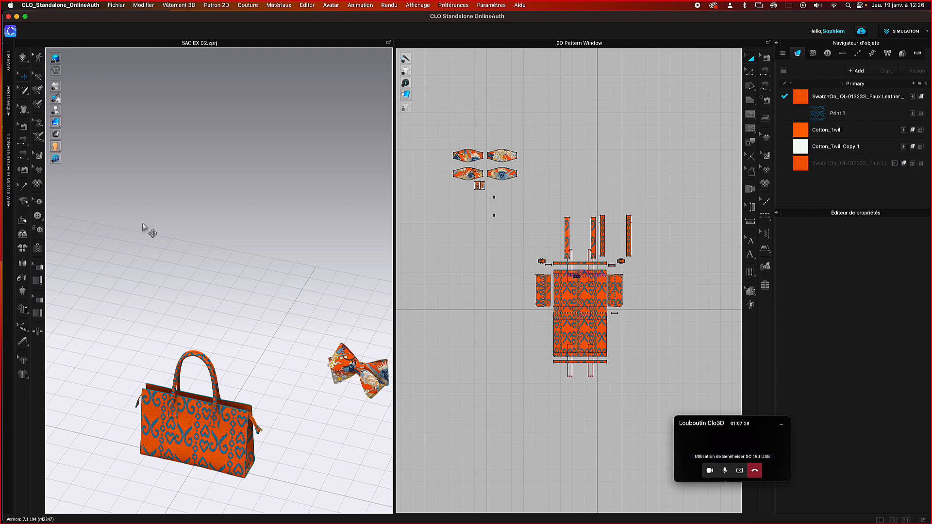
pyautogui.moveTo(266, 376); pyautogui.dragTo(252, 312, button='middle')
pyautogui.scroll(2, 251, 328)
pyautogui.scroll(-4, 250, 329)
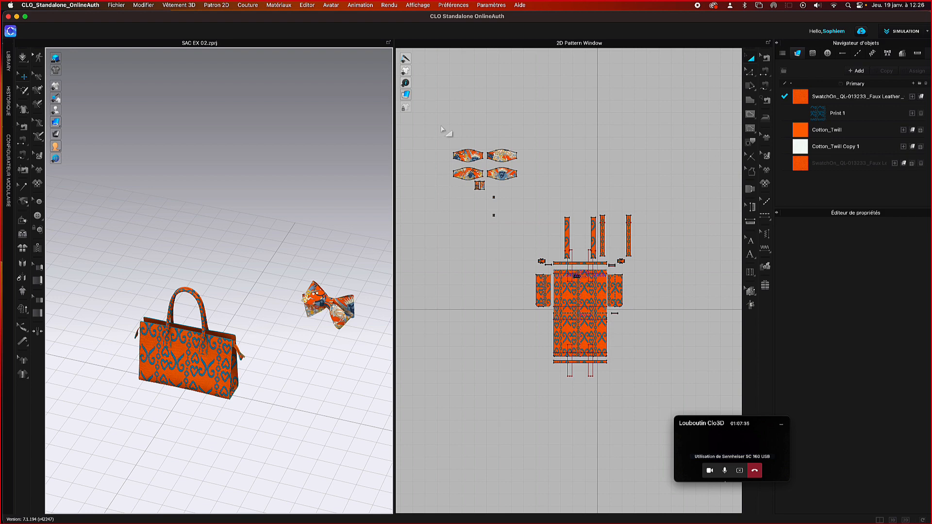
pyautogui.moveTo(441, 125); pyautogui.dragTo(554, 249)
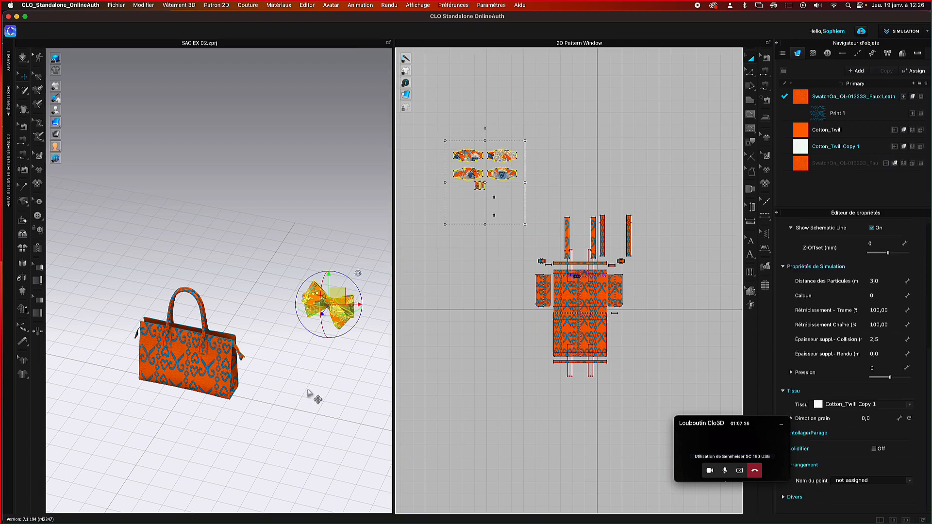
pyautogui.scroll(-1, 313, 401)
pyautogui.scroll(-2, 313, 401)
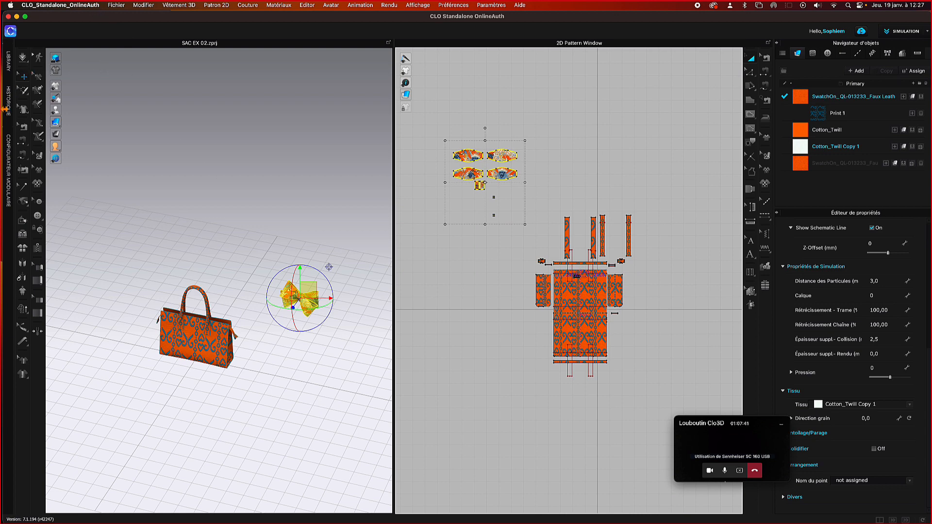
# - Add the OBJ folder to the Library's favourites list
pyautogui.click(11, 73)
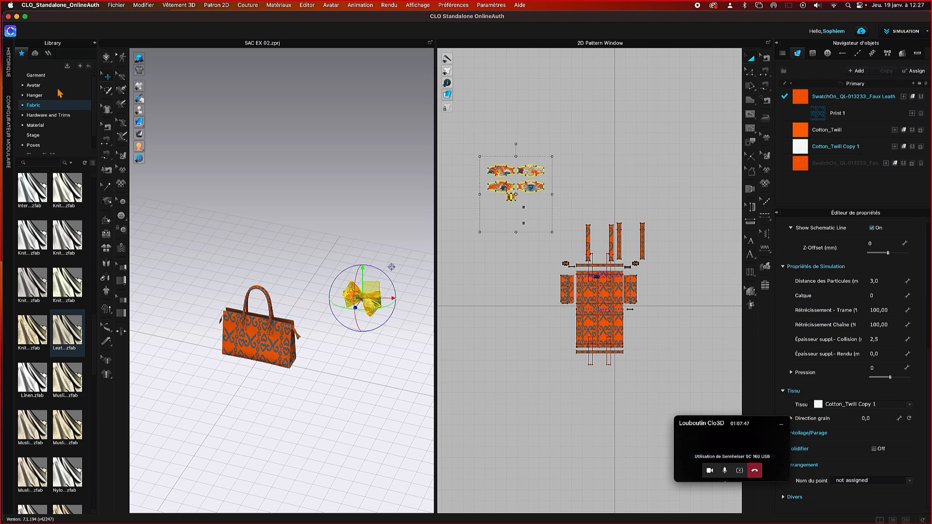
pyautogui.scroll(-1, 68, 141)
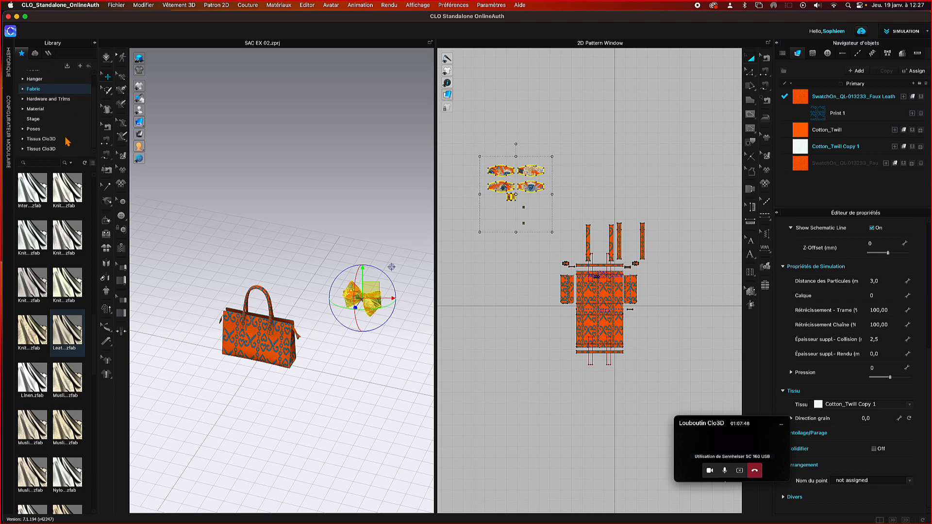
pyautogui.scroll(1, 67, 141)
pyautogui.scroll(-1, 67, 142)
pyautogui.click(80, 66)
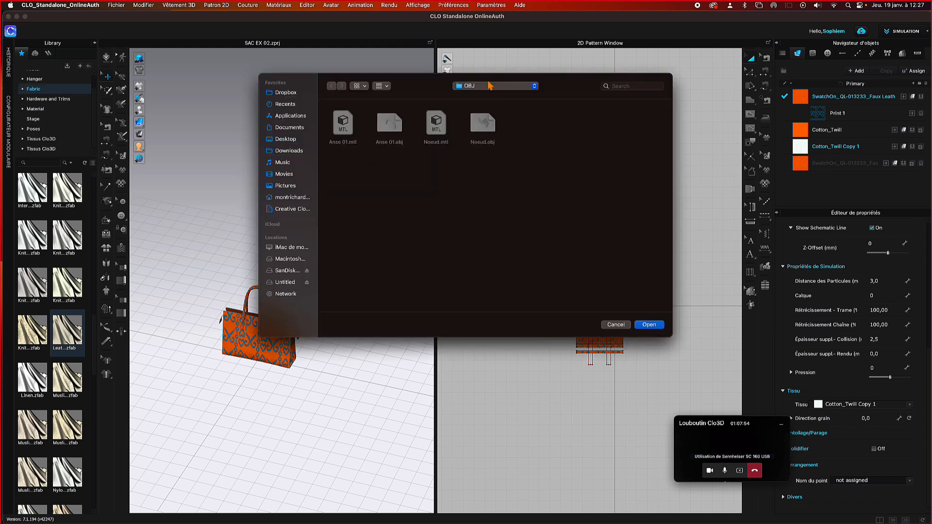
pyautogui.click(490, 87)
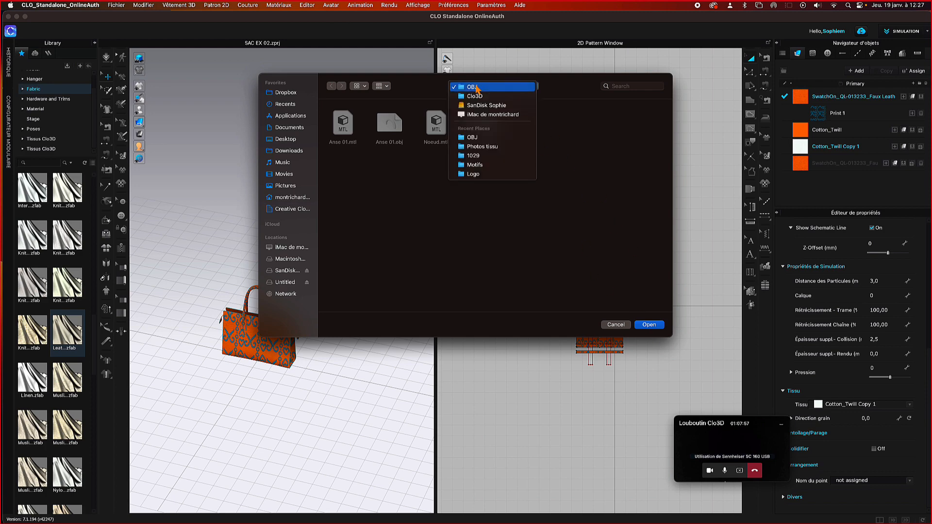
pyautogui.click(478, 87)
pyautogui.click(650, 325)
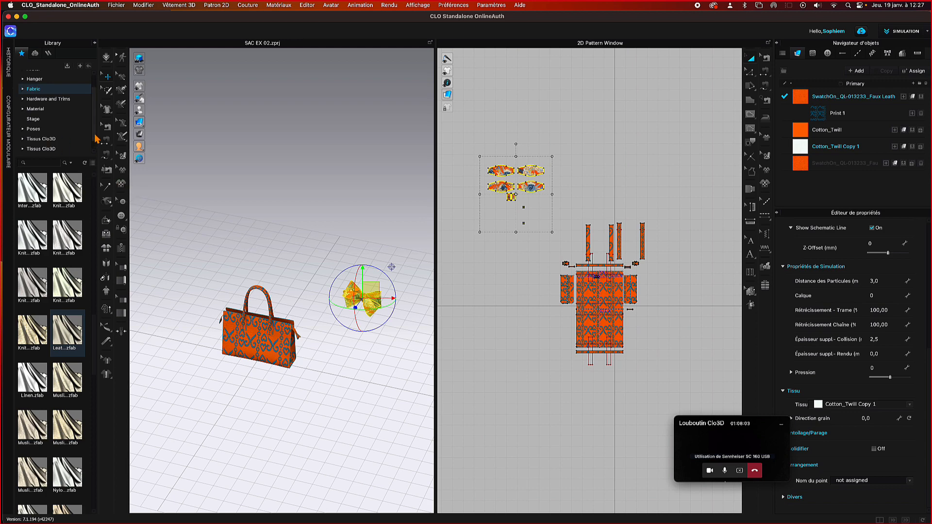
# - Import Noeud.obj from the Library's OBJ folder with load type Ouvrir and object type Détail, at 100% scale in mm
pyautogui.scroll(-1, 93, 154)
pyautogui.click(34, 150)
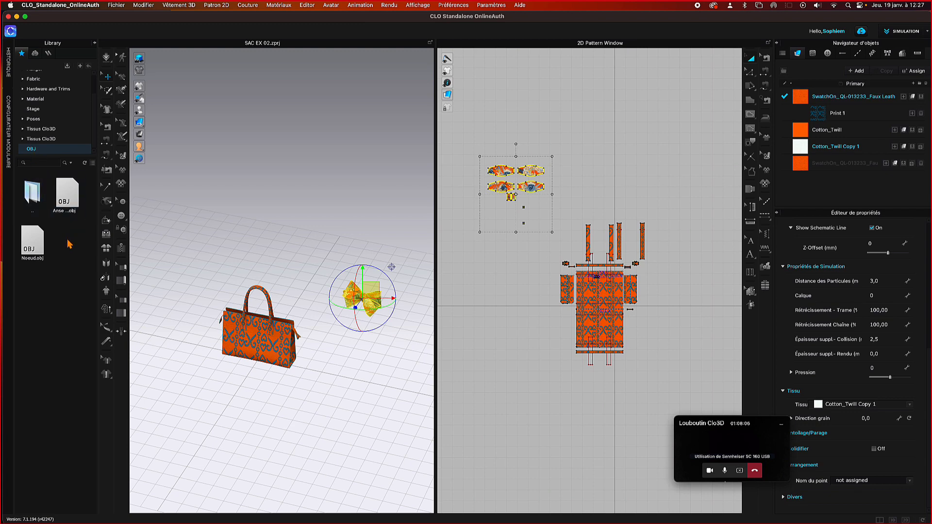
pyautogui.click(33, 252)
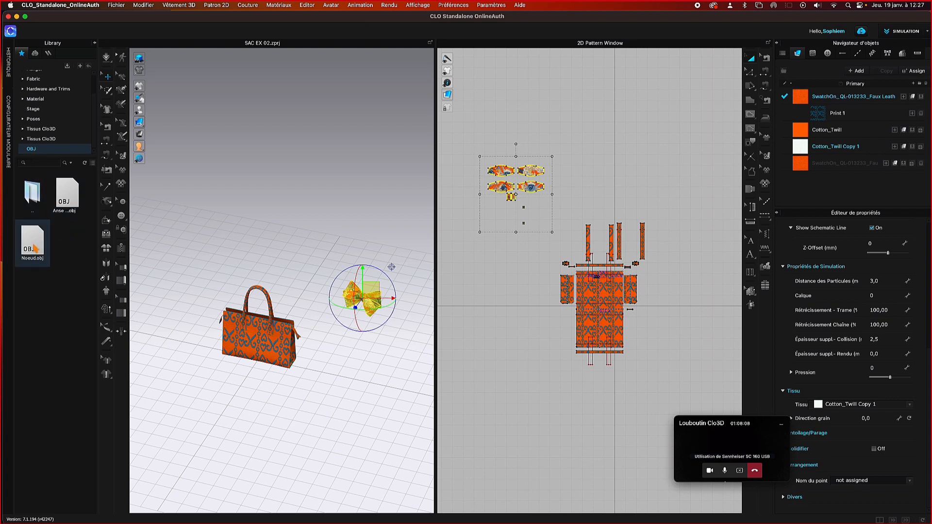
pyautogui.doubleClick(35, 248)
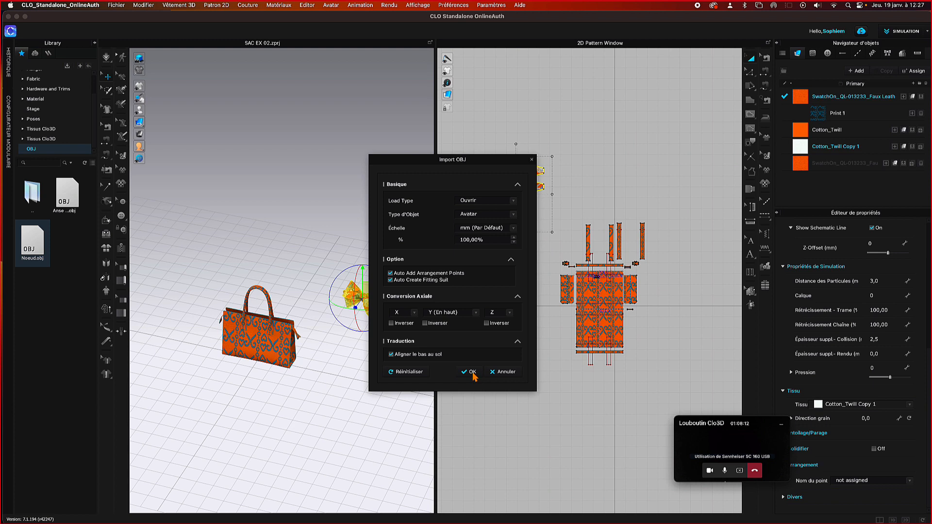
pyautogui.click(513, 215)
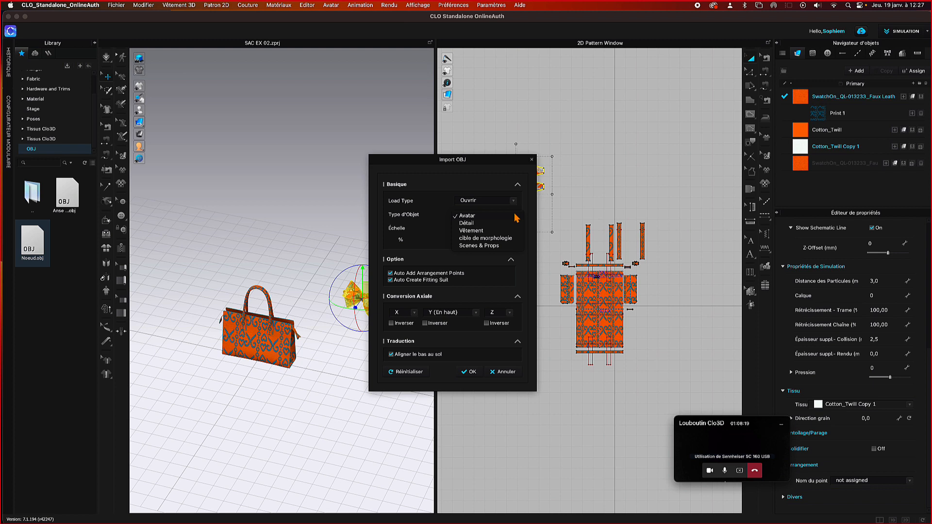
pyautogui.click(475, 226)
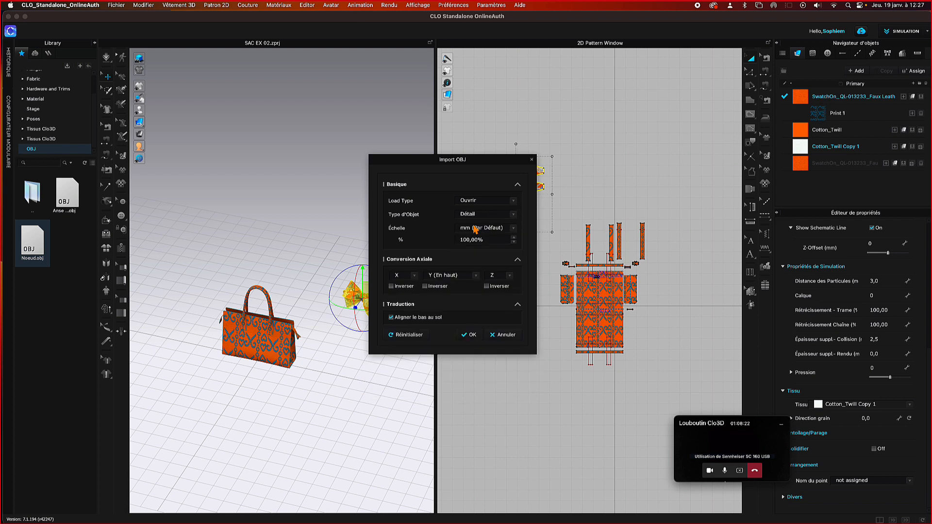
pyautogui.click(471, 335)
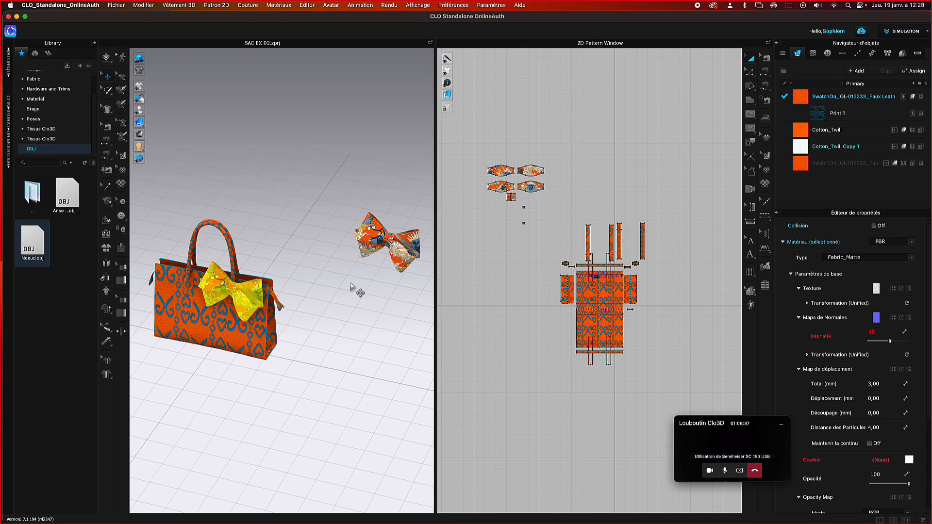
pyautogui.click(288, 240)
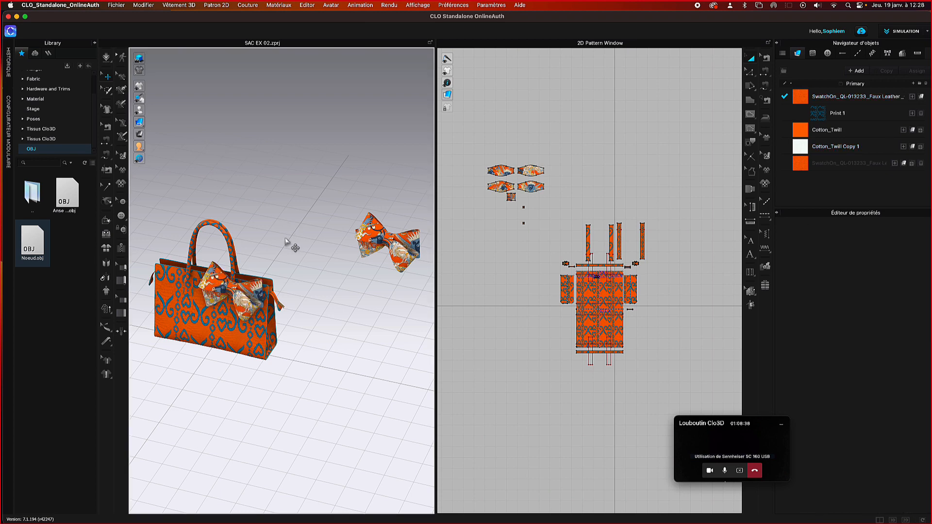
# - Delete all of the original bow's pattern pieces from the 2D pattern view, keeping the imported bow on the bag
pyautogui.click(253, 291)
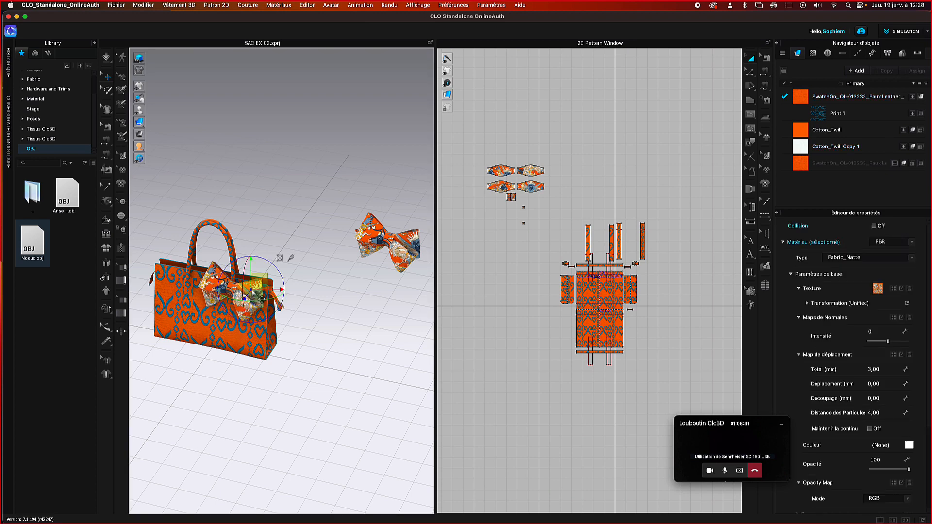
pyautogui.scroll(2, 291, 272)
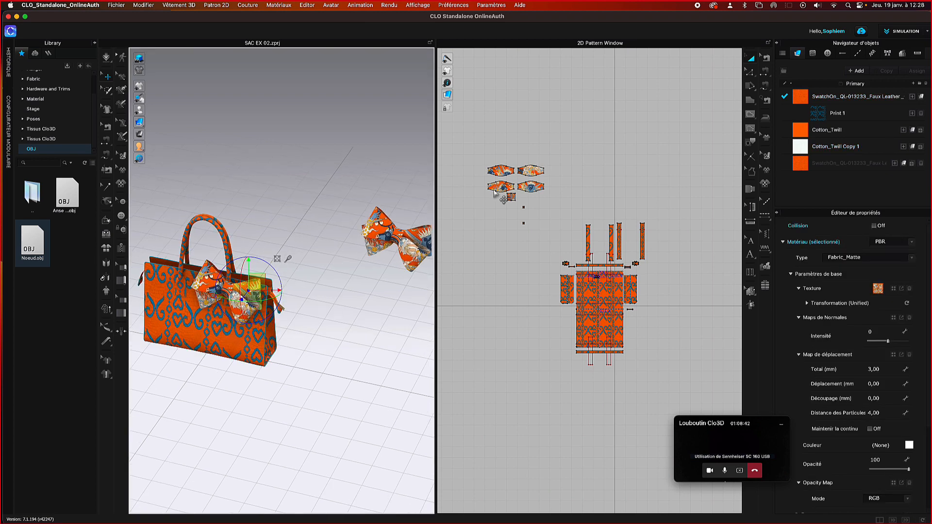
pyautogui.moveTo(474, 134); pyautogui.dragTo(543, 256)
pyautogui.click(543, 256)
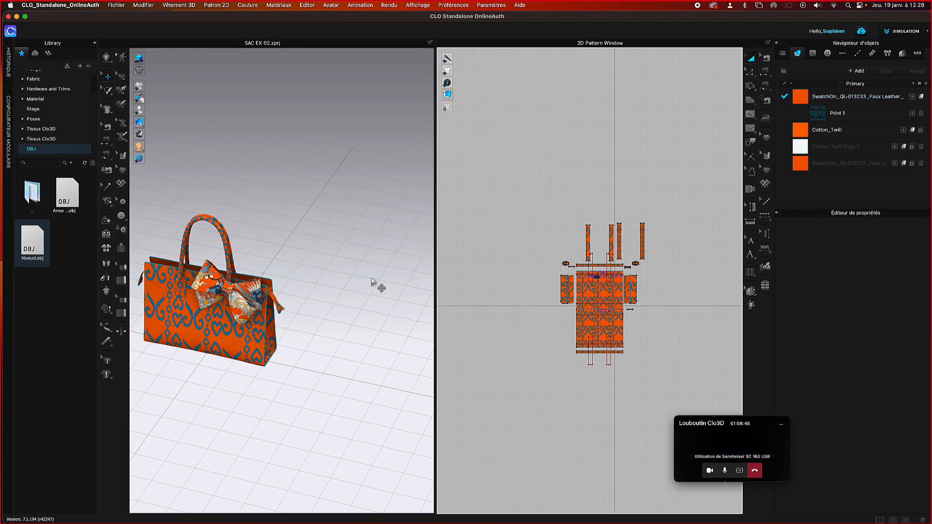
# - Replace the texture of the bow's upper-right loop with the tissu-d-exterieur-ethno image from the Photos tissu folder
pyautogui.scroll(2, 305, 275)
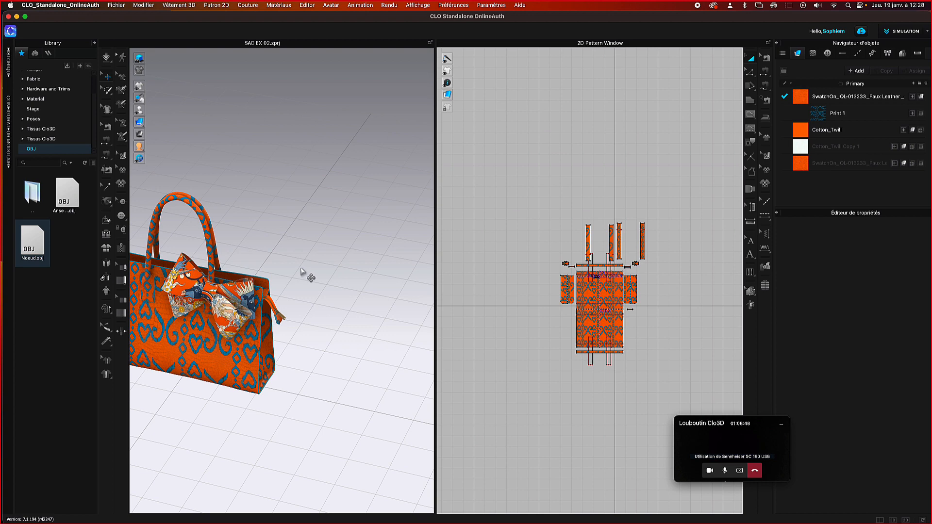
pyautogui.moveTo(306, 275); pyautogui.dragTo(358, 276, button='middle')
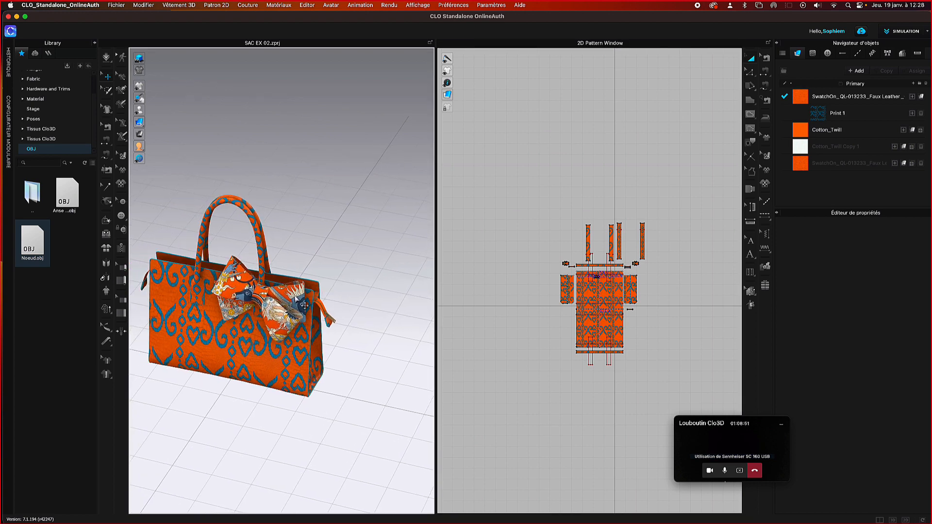
pyautogui.click(303, 304)
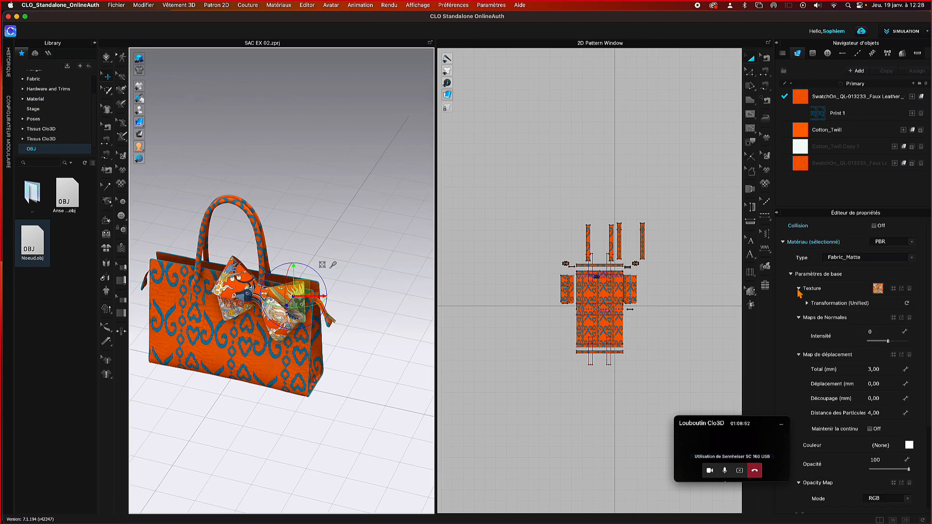
pyautogui.click(878, 288)
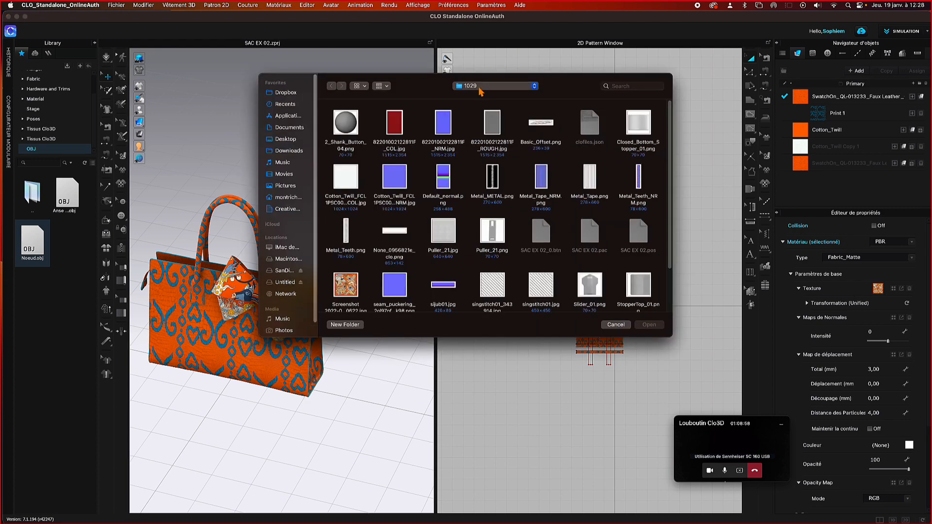
pyautogui.click(479, 89)
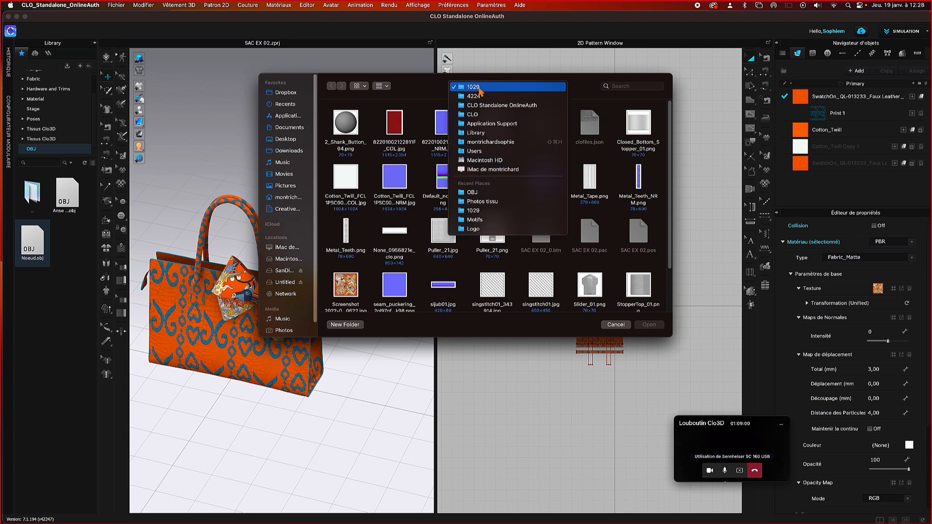
pyautogui.click(500, 202)
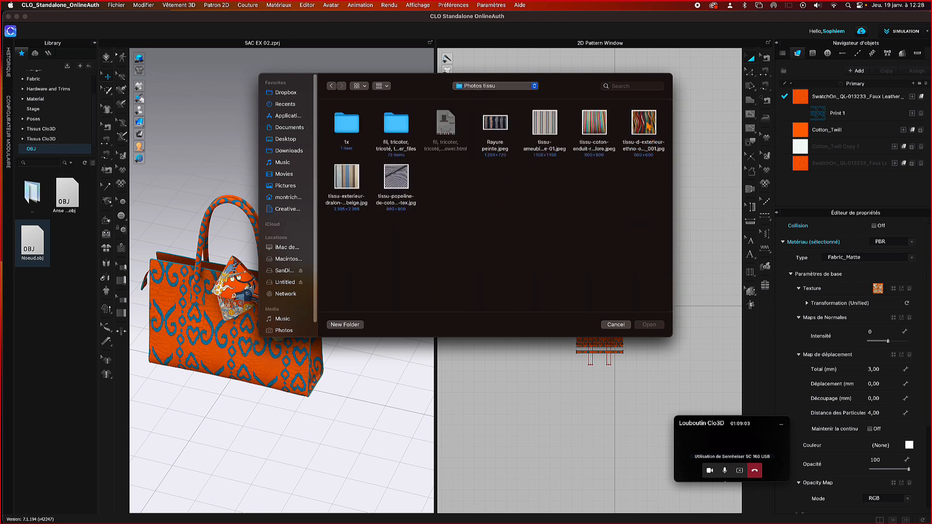
pyautogui.click(645, 125)
pyautogui.click(648, 325)
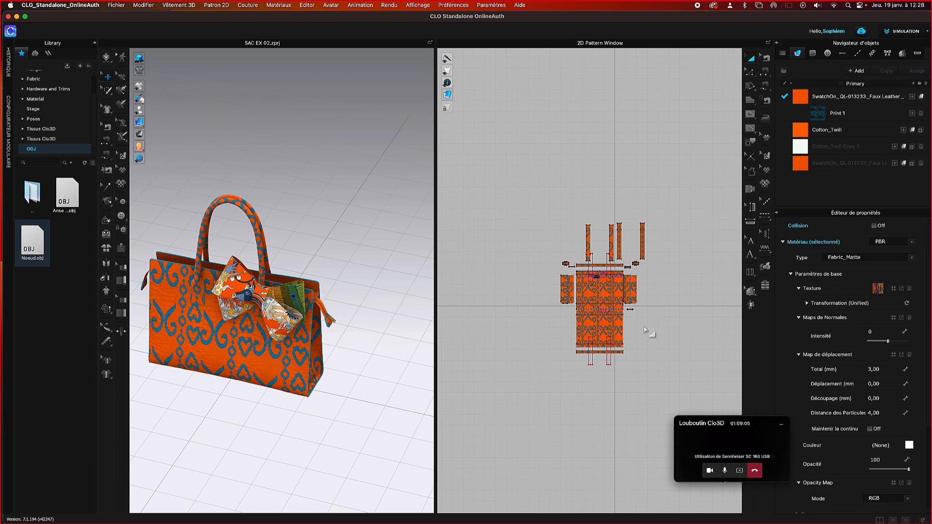
# - Apply the tissu-d-exterieur-ethno image from Photos tissu as the texture of the bow's lower-right loop
pyautogui.click(294, 337)
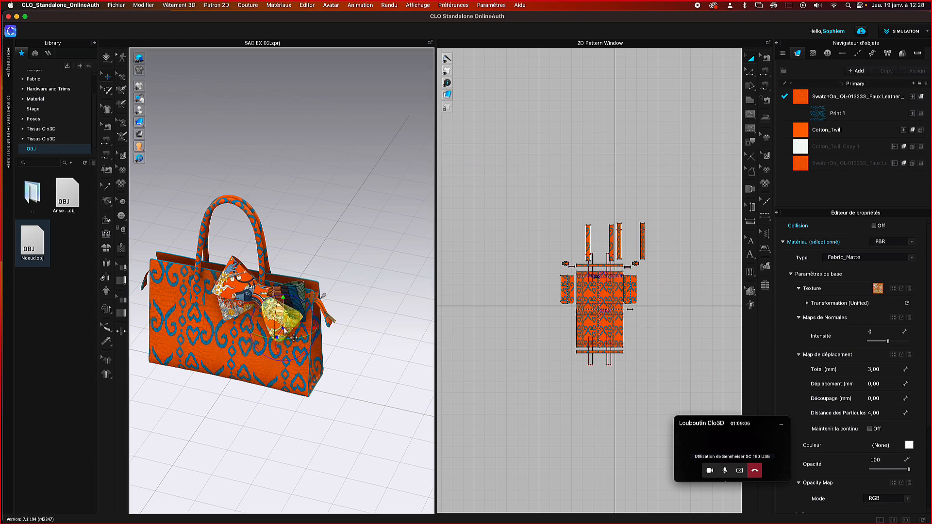
pyautogui.click(877, 288)
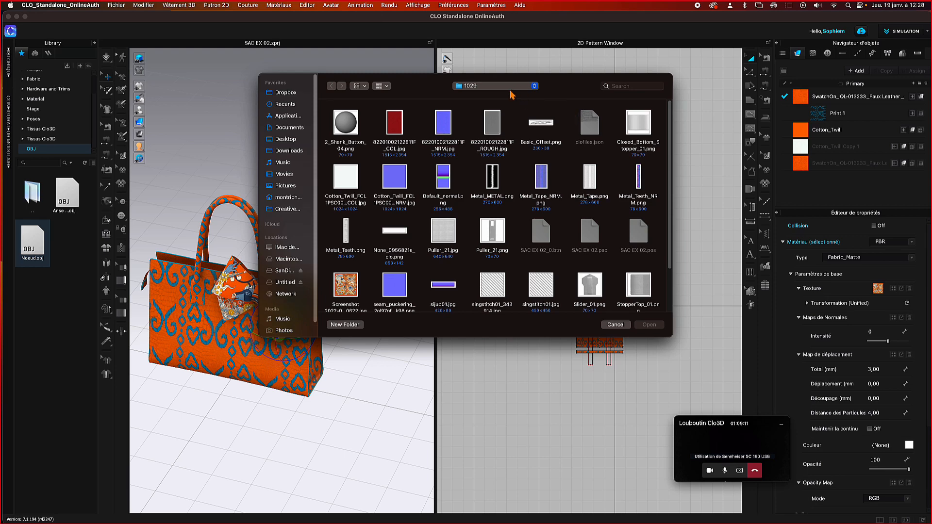
pyautogui.click(511, 88)
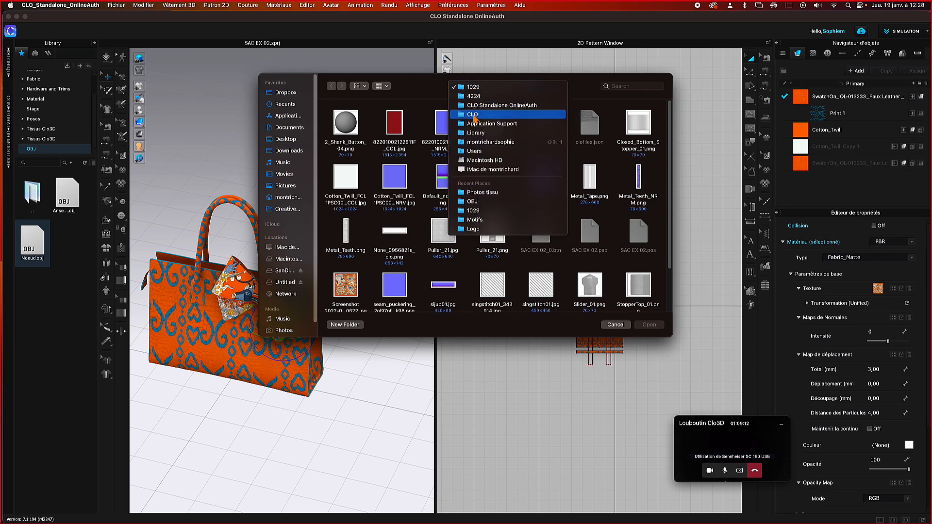
pyautogui.click(492, 193)
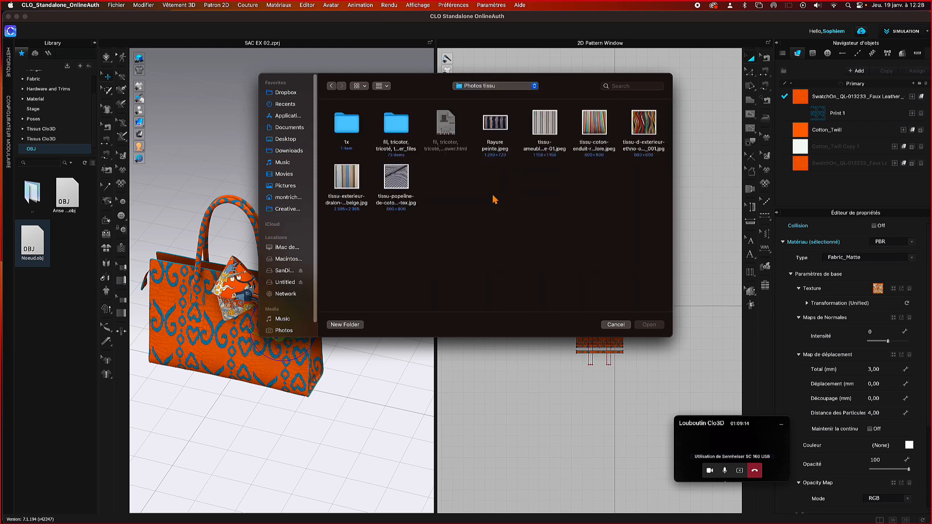
pyautogui.click(643, 127)
pyautogui.click(649, 325)
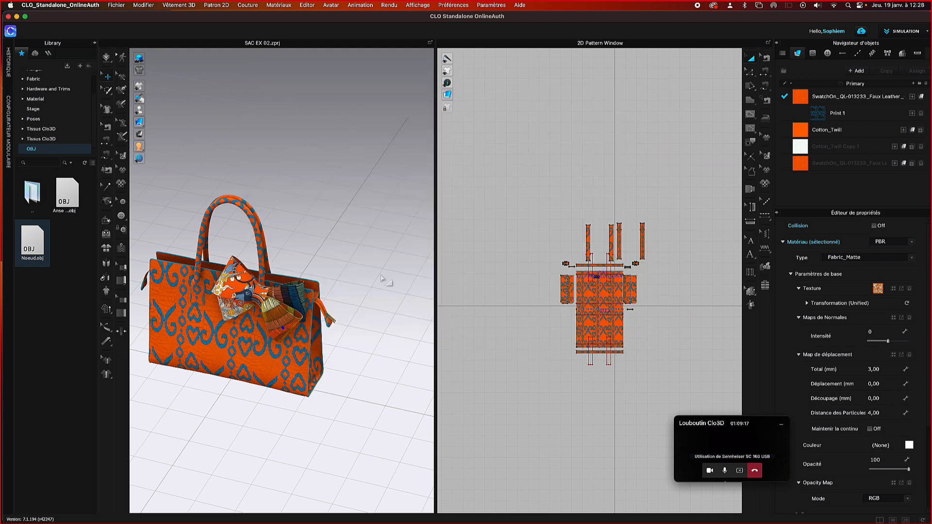
# - Set the texture of the bow's central knot to the tissu-d-exterieur-ethno image from Photos tissu
pyautogui.moveTo(367, 247); pyautogui.dragTo(373, 235, button='right')
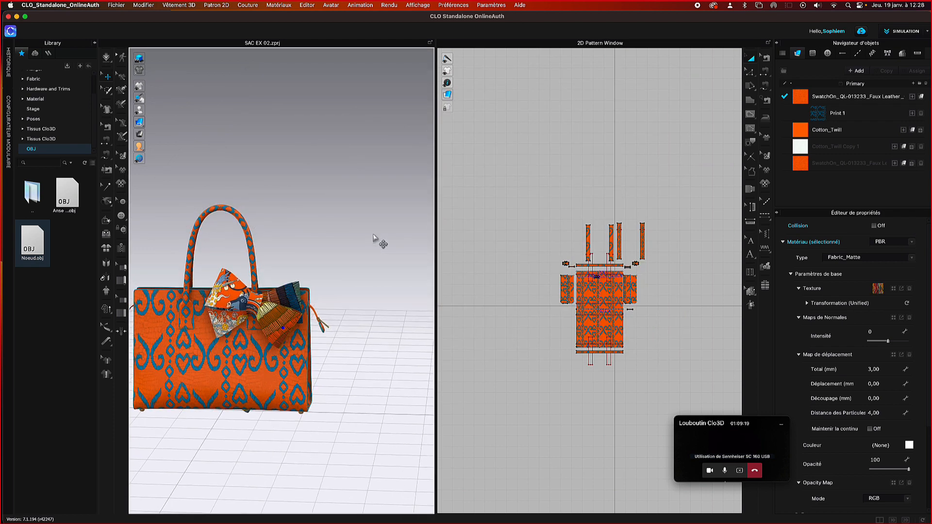
pyautogui.click(265, 313)
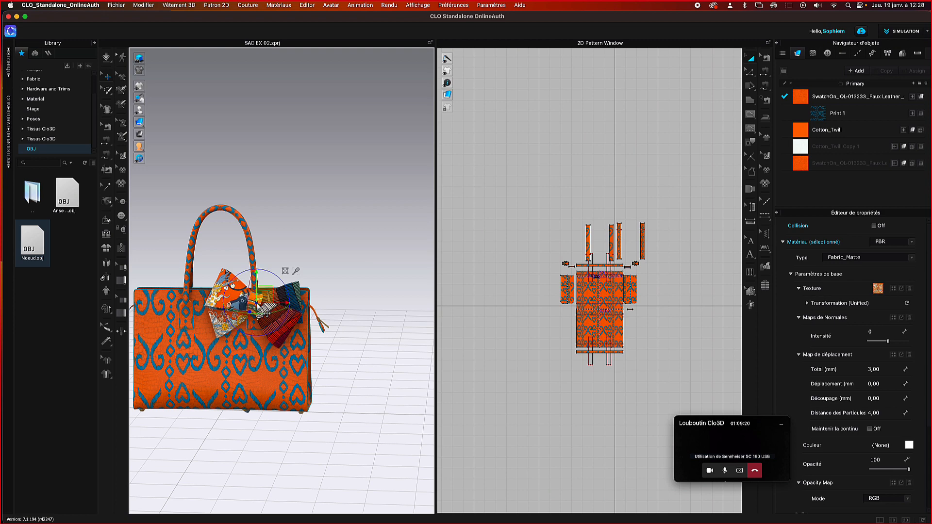
pyautogui.click(878, 289)
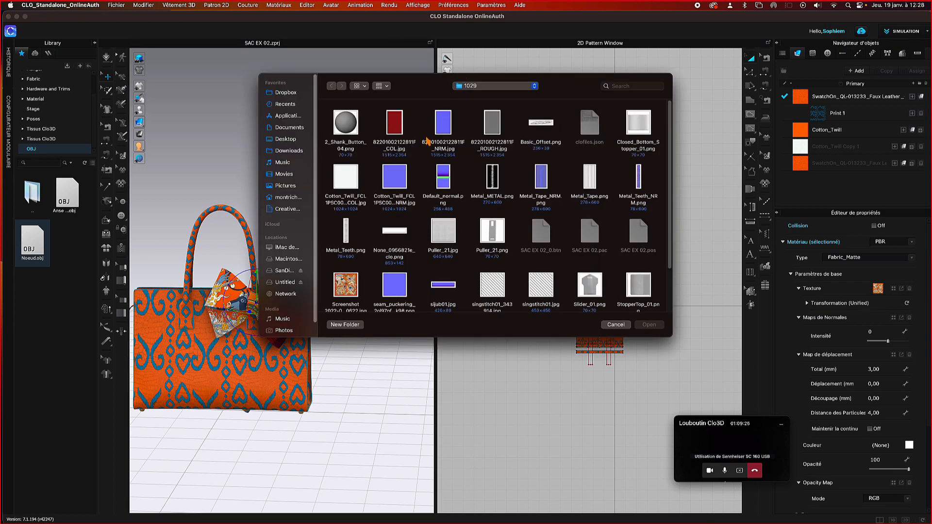
pyautogui.click(491, 88)
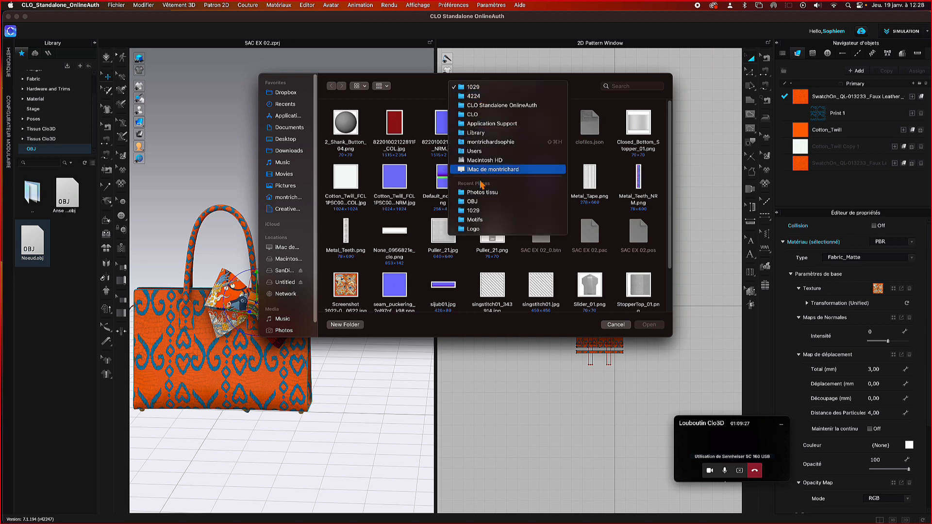
pyautogui.click(480, 192)
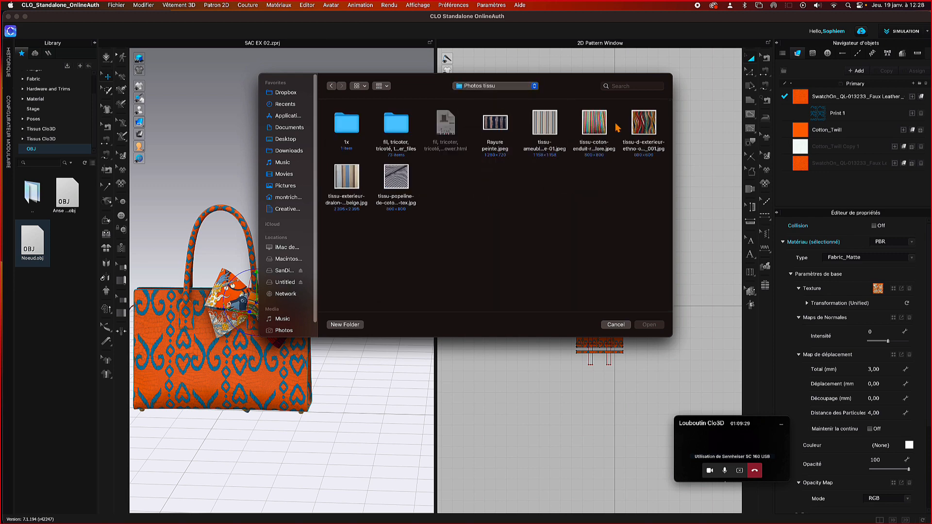
pyautogui.click(644, 123)
pyautogui.click(649, 324)
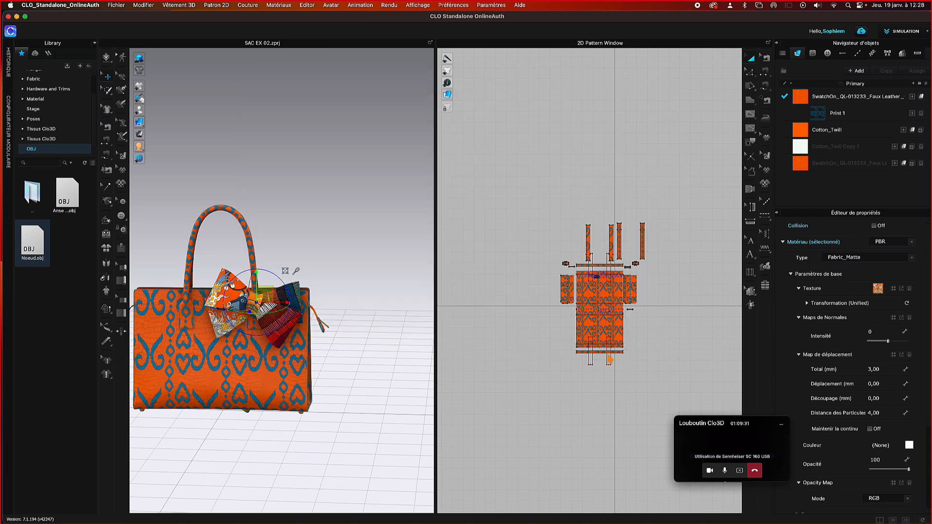
pyautogui.click(353, 306)
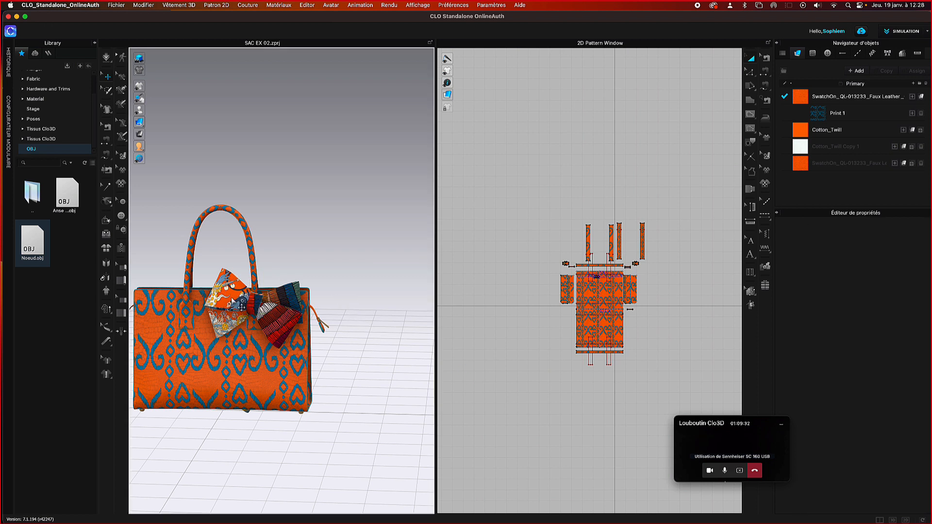
# - Replace the texture of the bow's upper-left loop with the tissu-d-exterieur-ethno image from the Photos tissu folder
pyautogui.click(233, 301)
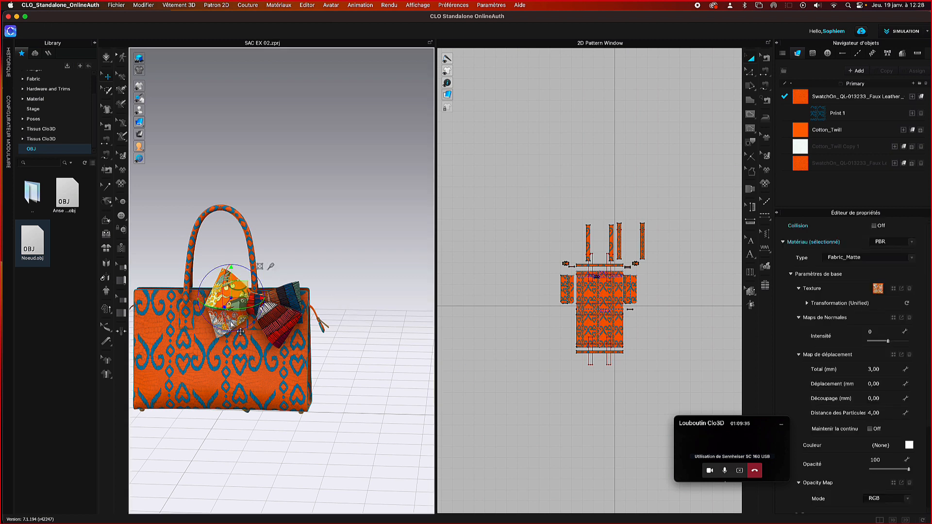
pyautogui.click(229, 322)
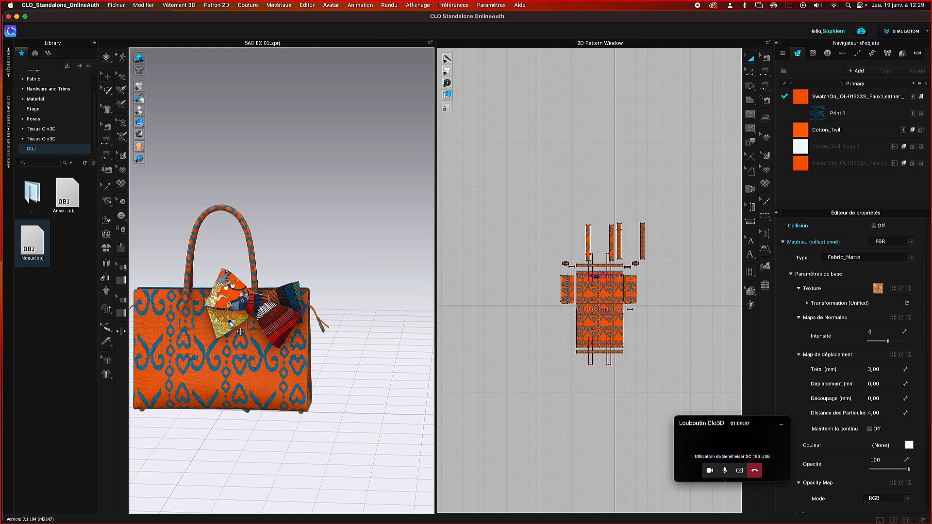
pyautogui.click(232, 294)
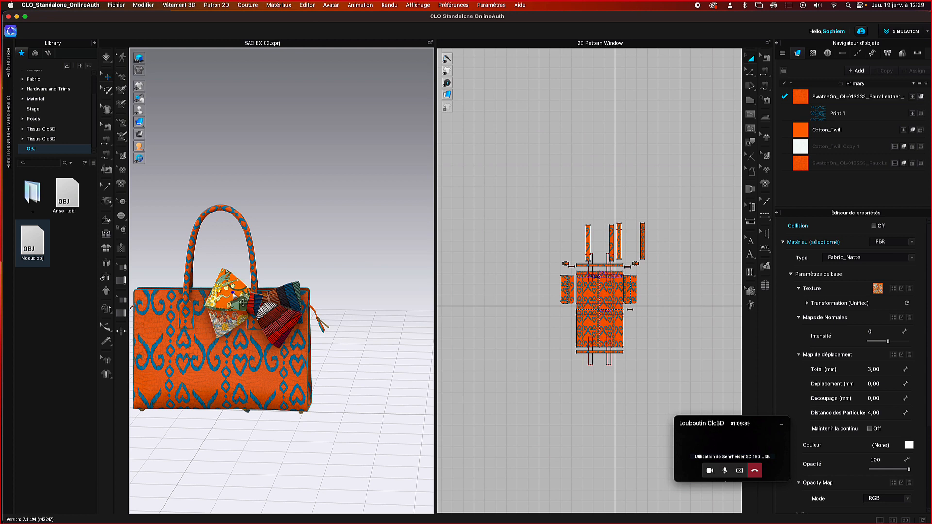
pyautogui.click(241, 332)
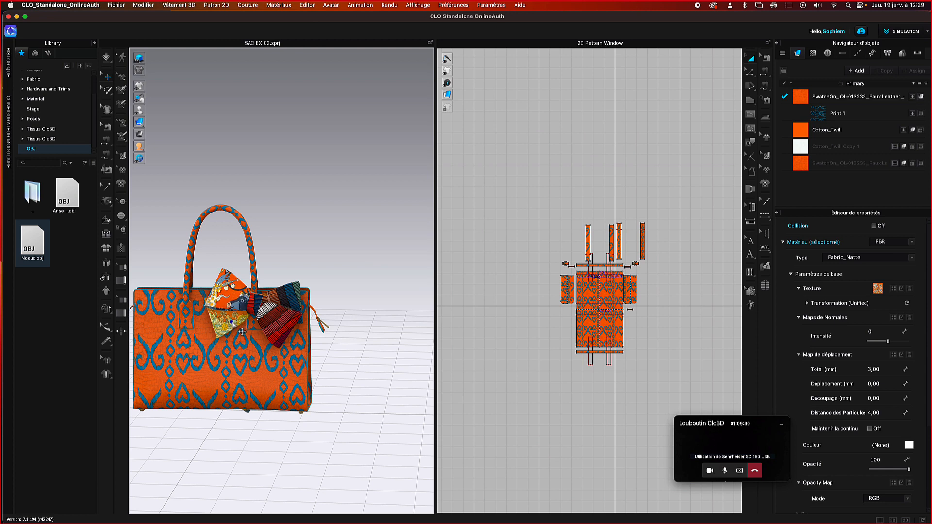
pyautogui.click(243, 295)
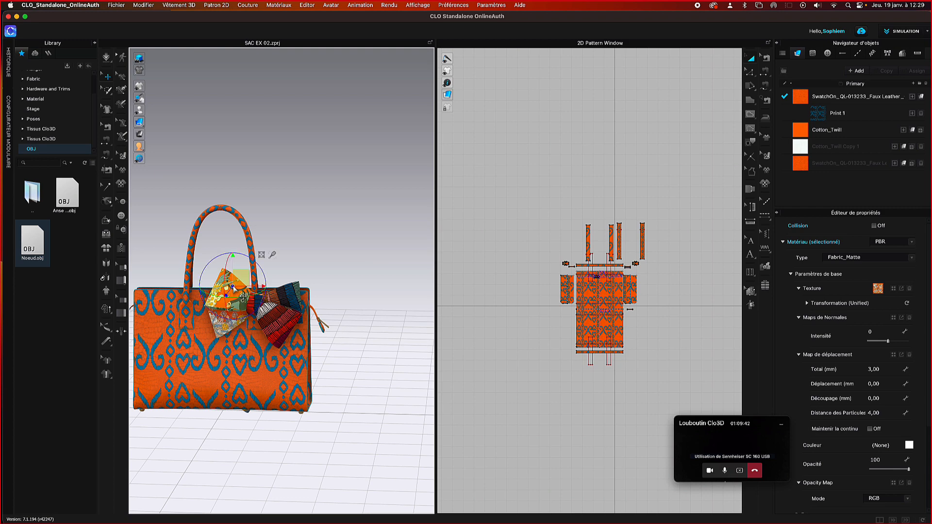
pyautogui.click(878, 288)
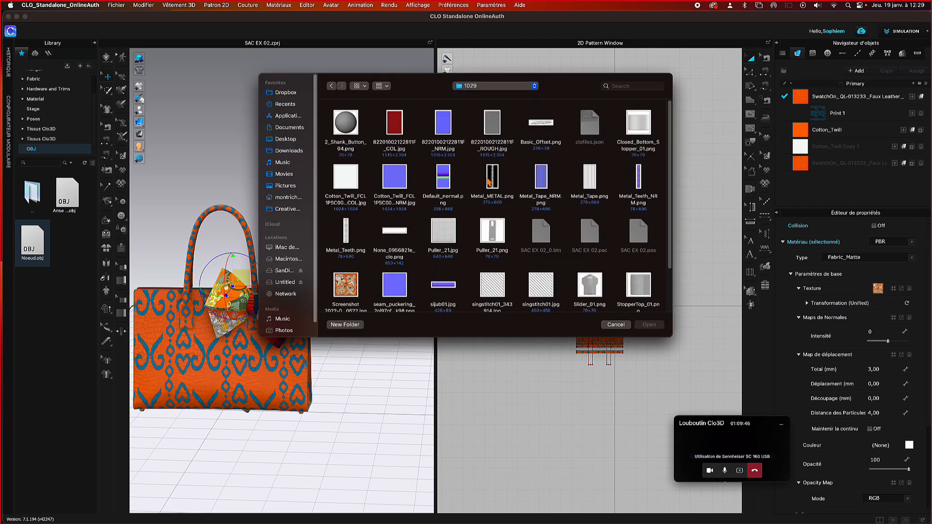
pyautogui.click(503, 87)
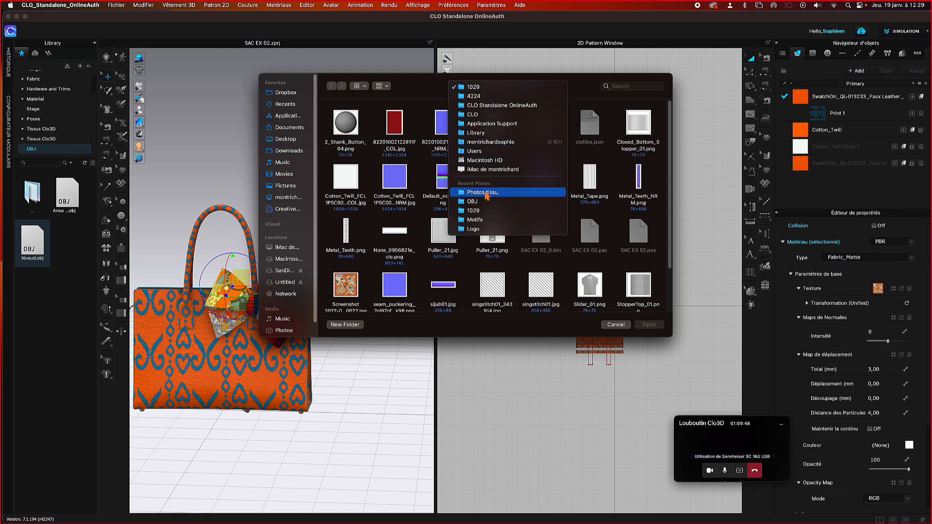
pyautogui.click(487, 193)
pyautogui.click(647, 116)
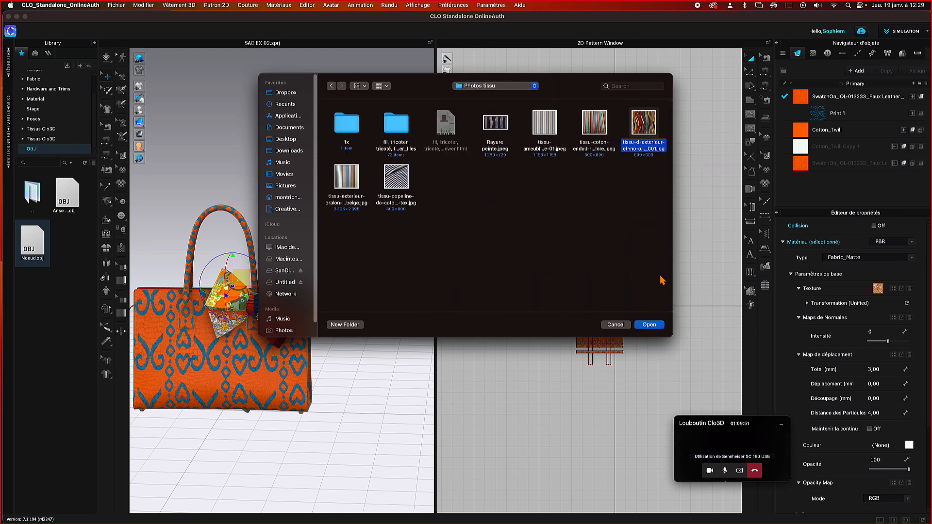
pyautogui.click(651, 324)
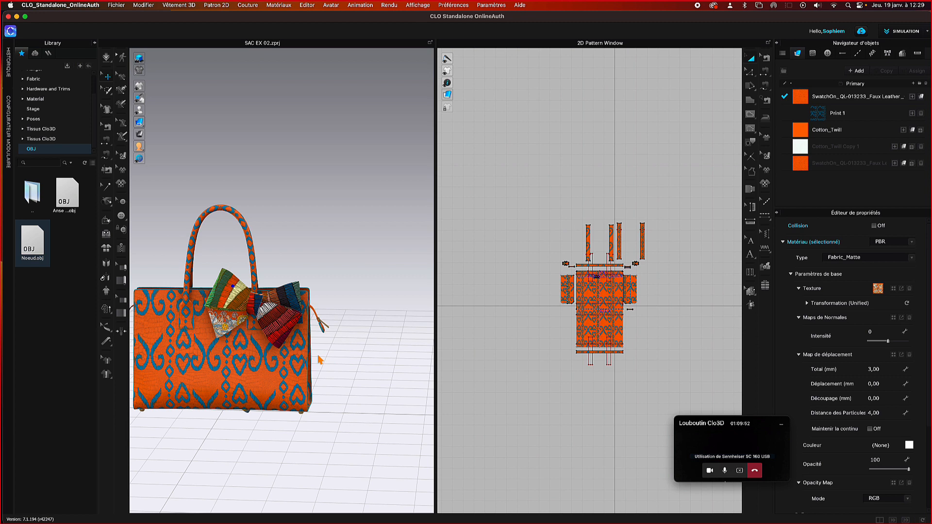
# - Apply the tissu-d-exterieur-ethno image from Photos tissu as the texture of the bow's lower-left loop
pyautogui.click(233, 332)
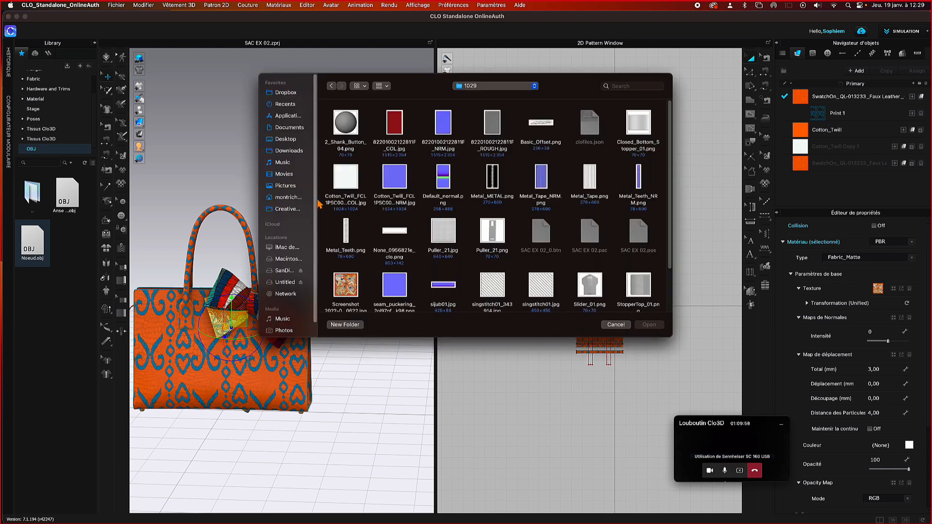
pyautogui.click(482, 86)
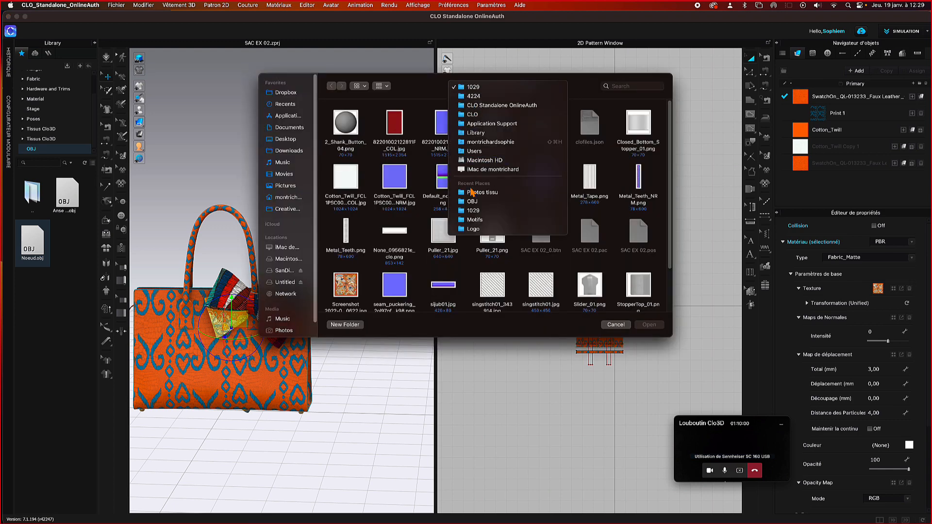
pyautogui.click(478, 194)
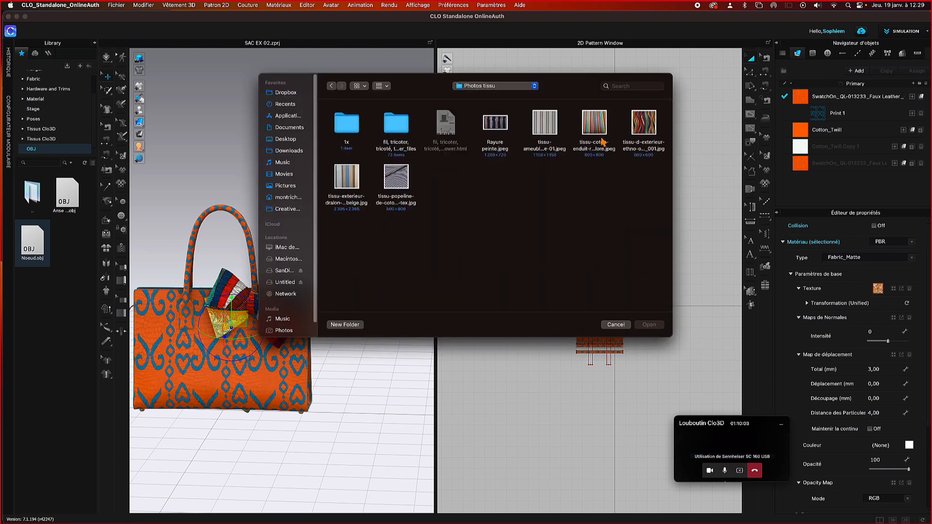
pyautogui.click(642, 124)
pyautogui.click(649, 324)
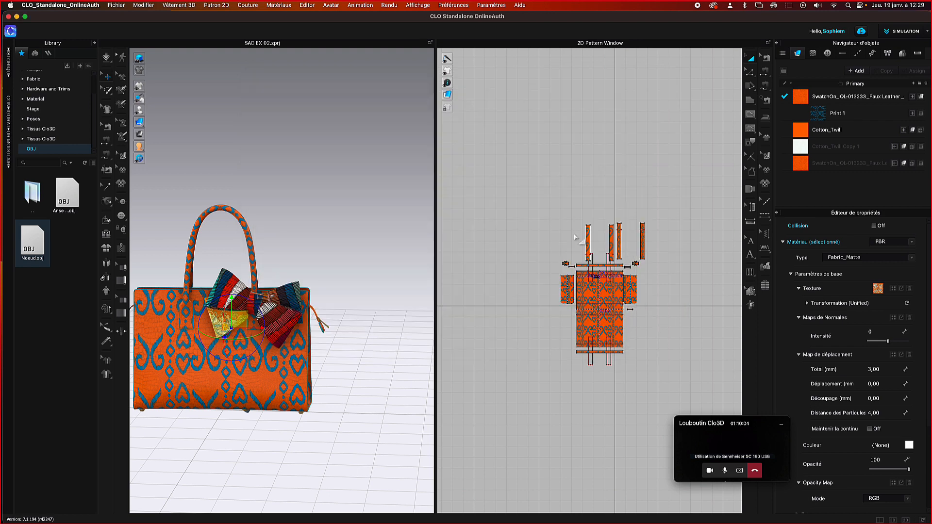
# - Select the bow's lower-right loop and open the image file selection for its normal map
pyautogui.click(282, 317)
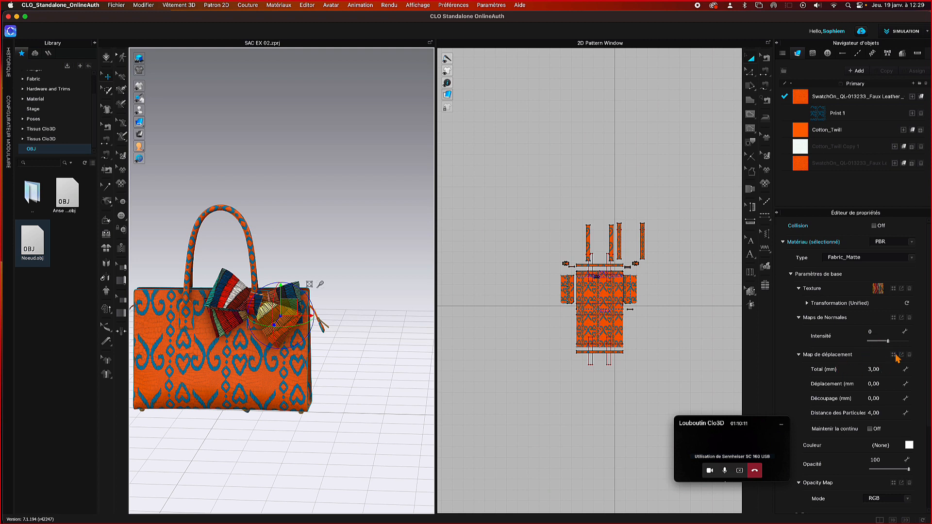
pyautogui.click(894, 319)
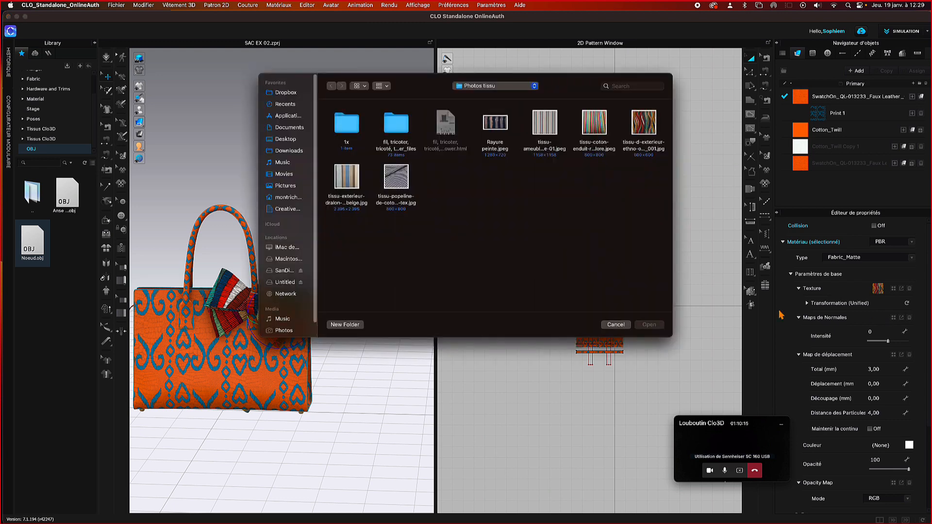
# - Load Tissu 001.png from the Tissus folder as the normal map for the selected bow loop's material
pyautogui.click(487, 86)
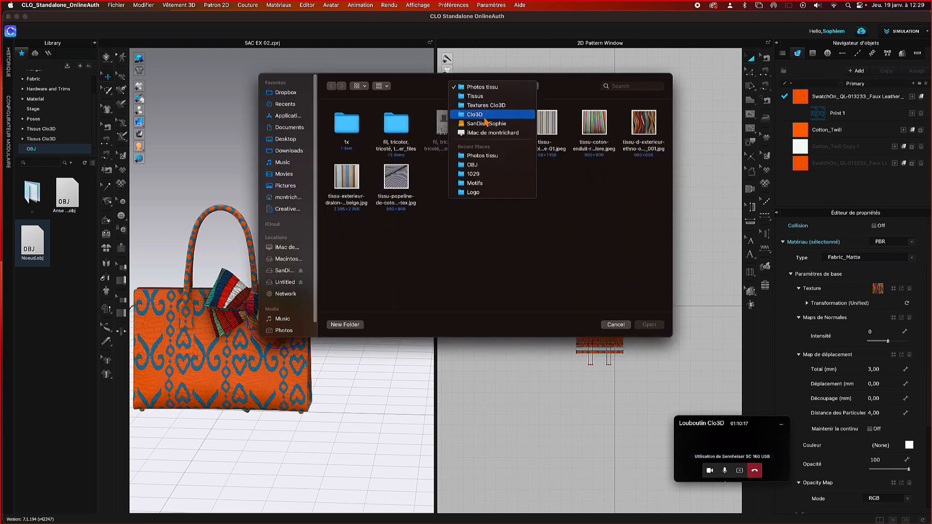
pyautogui.click(481, 96)
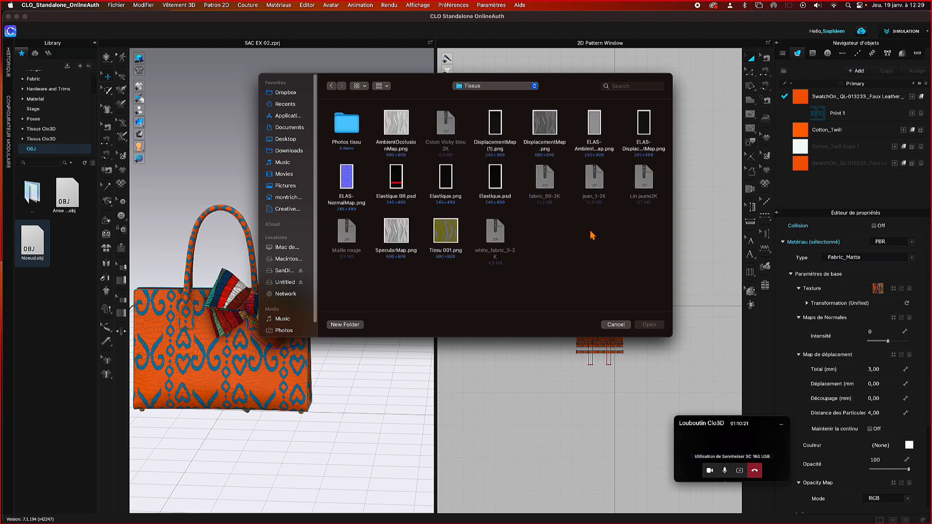
pyautogui.click(446, 232)
pyautogui.click(658, 325)
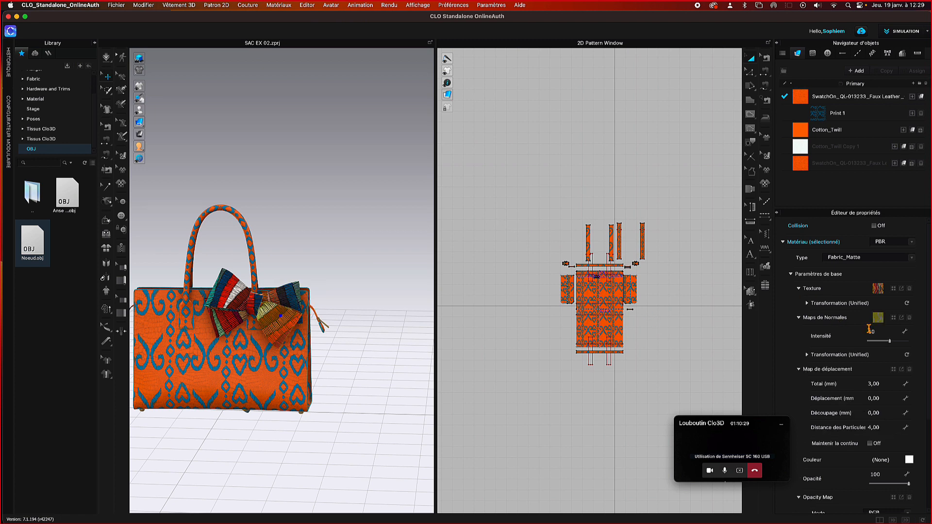
# - Load DisplacementMap.png from the Tissus folder as the displacement map of the bow's lower right loop
pyautogui.click(287, 304)
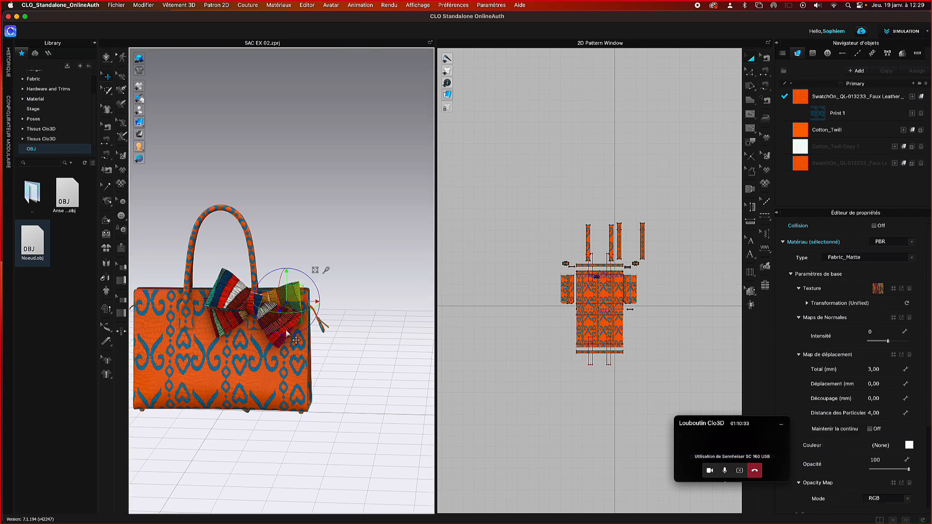
pyautogui.moveTo(288, 305); pyautogui.dragTo(289, 338)
pyautogui.scroll(2, 289, 337)
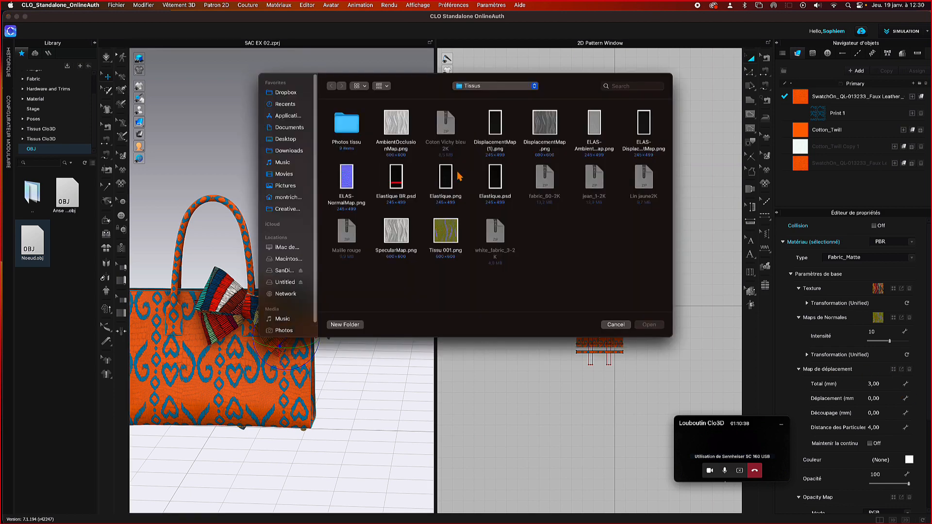
pyautogui.click(549, 130)
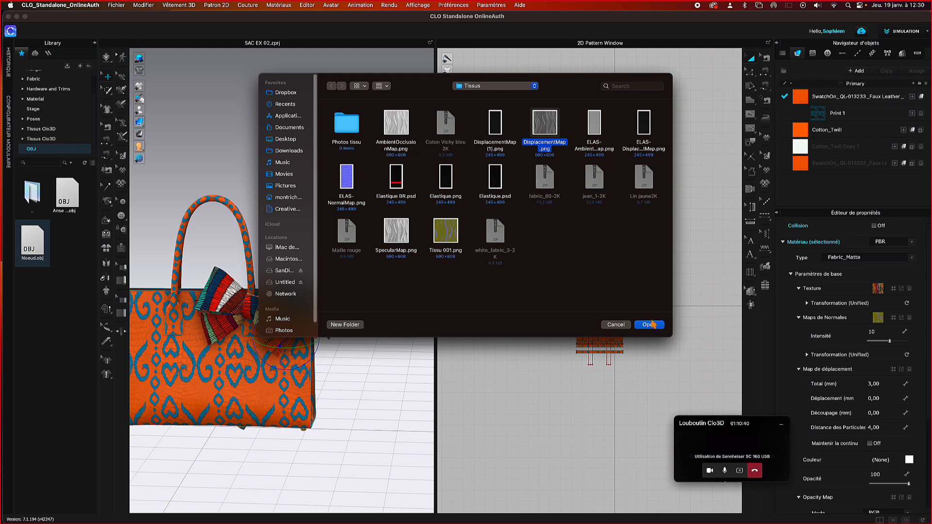
pyautogui.click(650, 325)
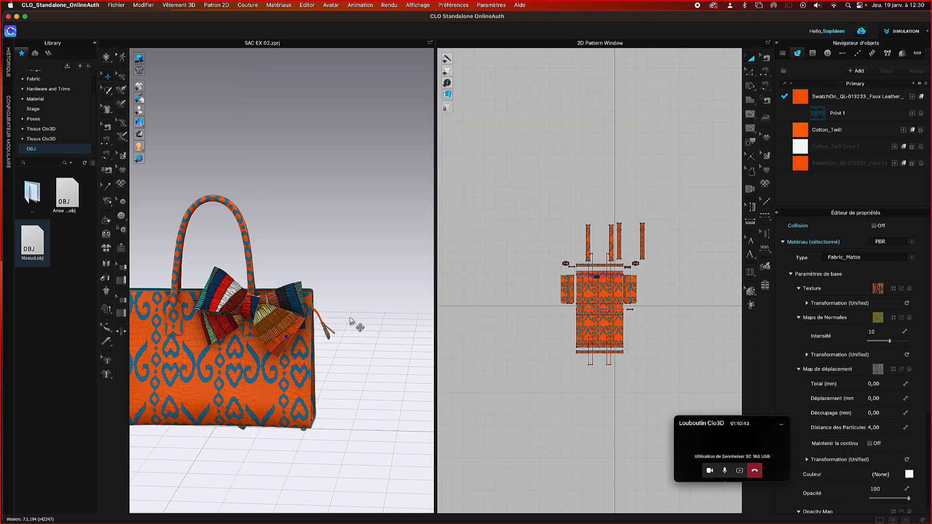
# - Turn off high-quality rendering in the 3D view of the bag
pyautogui.scroll(4, 353, 320)
pyautogui.scroll(2, 353, 320)
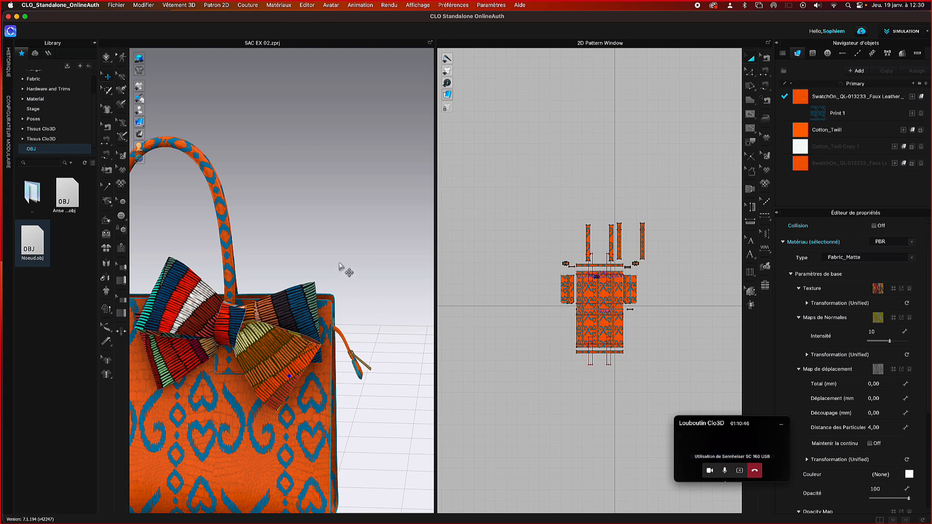
pyautogui.moveTo(340, 264); pyautogui.dragTo(292, 271, button='right')
pyautogui.click(234, 121)
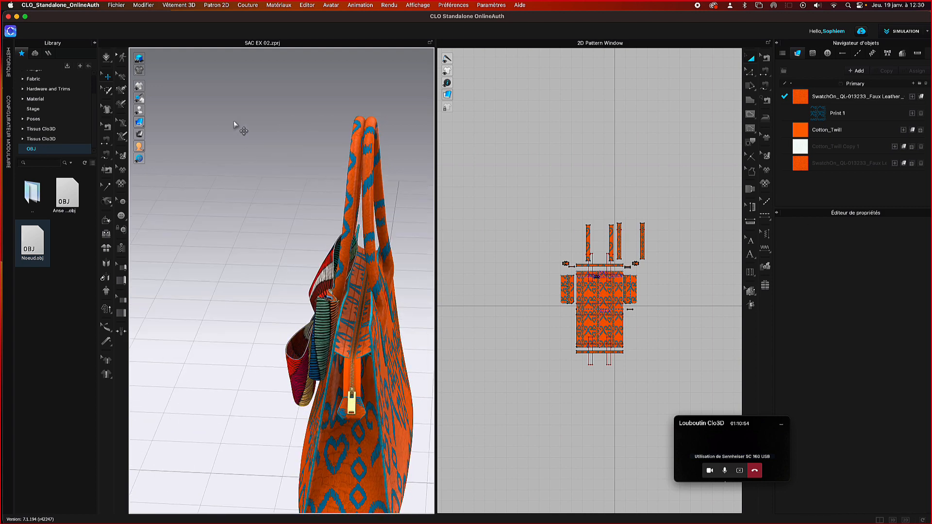
pyautogui.click(140, 59)
pyautogui.moveTo(267, 292); pyautogui.dragTo(287, 282, button='right')
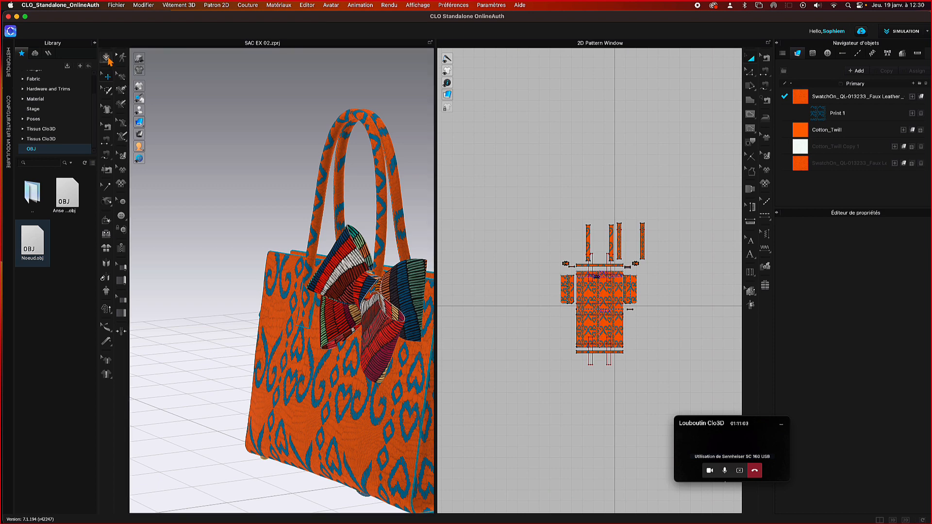
# - Run the normal simulation on the bag to settle its handles and panels, and stop it
pyautogui.click(138, 59)
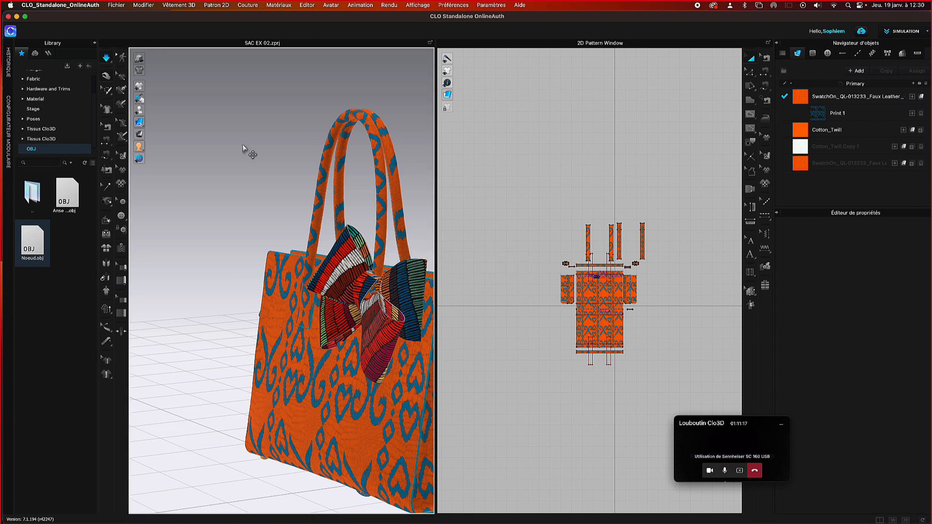
pyautogui.press('space')
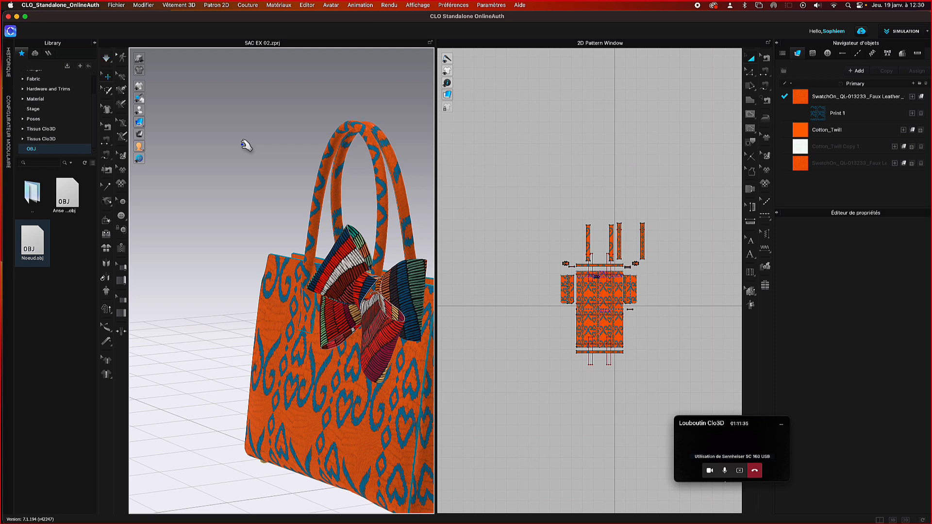
pyautogui.press('space')
pyautogui.moveTo(238, 149); pyautogui.dragTo(197, 104, button='right')
pyautogui.click(333, 252)
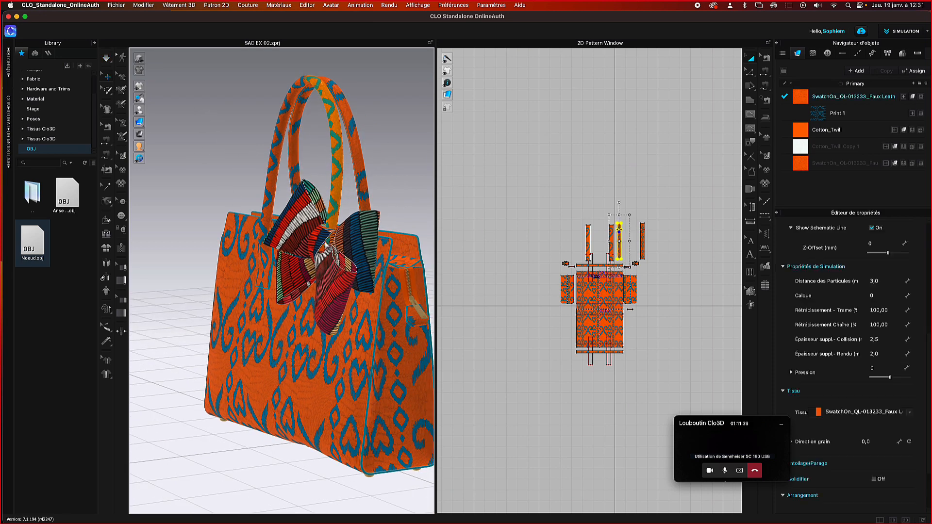
pyautogui.click(367, 251)
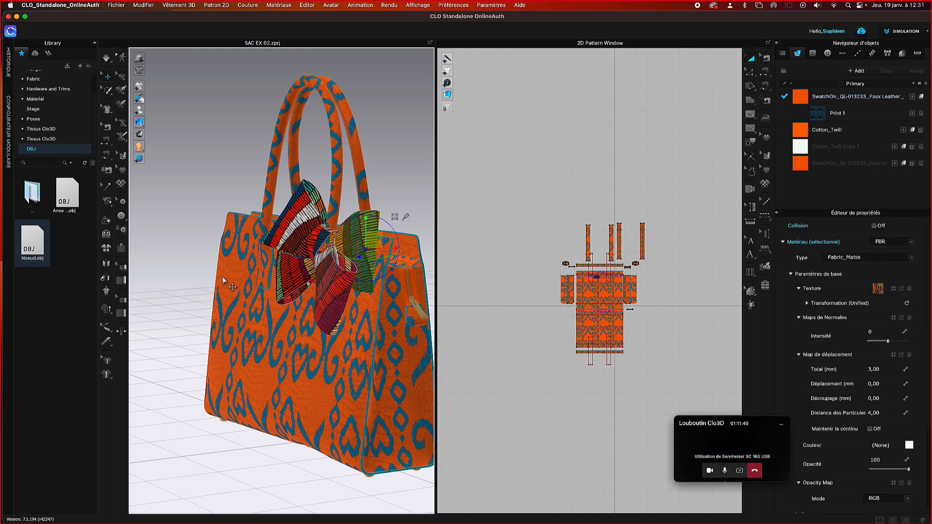
pyautogui.moveTo(189, 256); pyautogui.dragTo(204, 260, button='right')
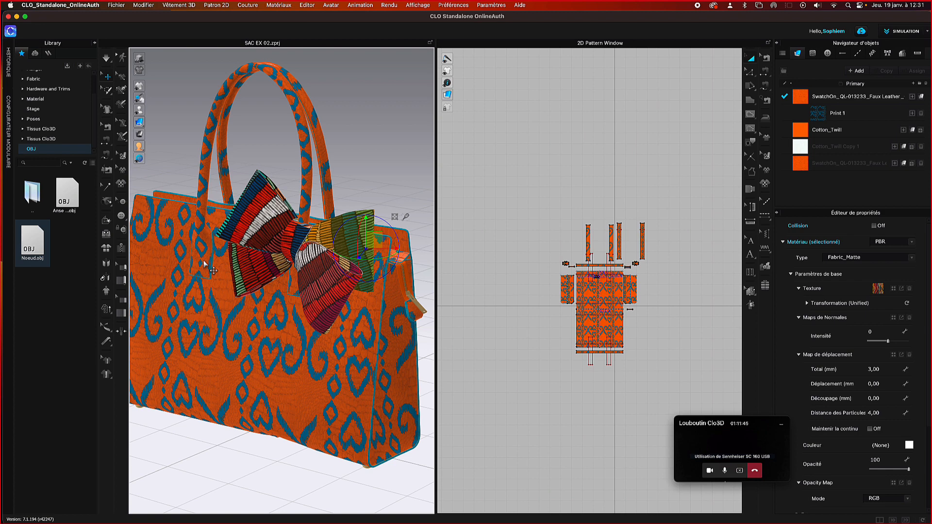
pyautogui.click(389, 201)
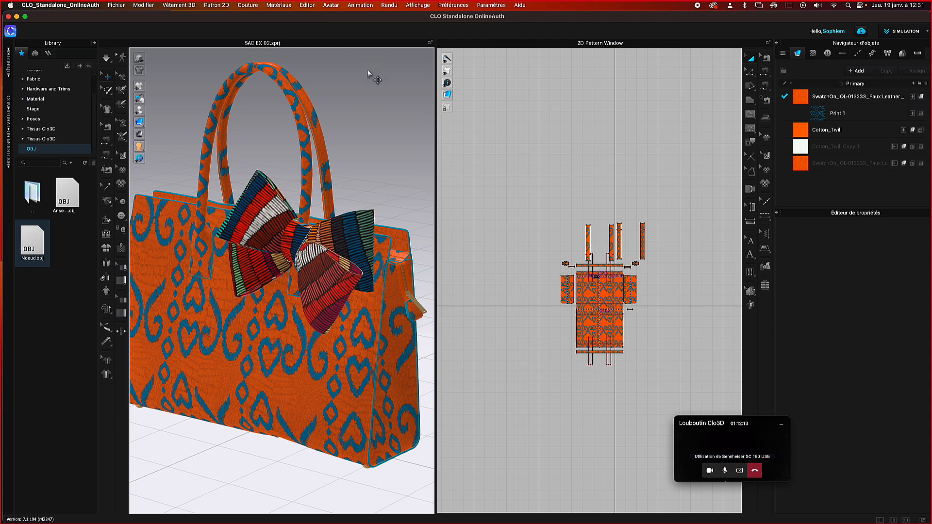
# - Switch the simulation preset to Essayage (tissu précis), run it on the bag and stop it
pyautogui.click(113, 64)
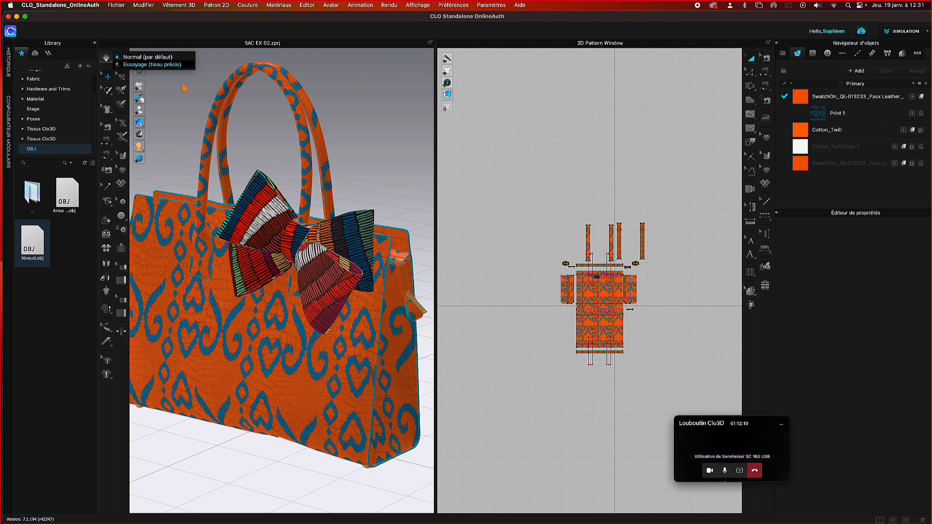
pyautogui.click(160, 64)
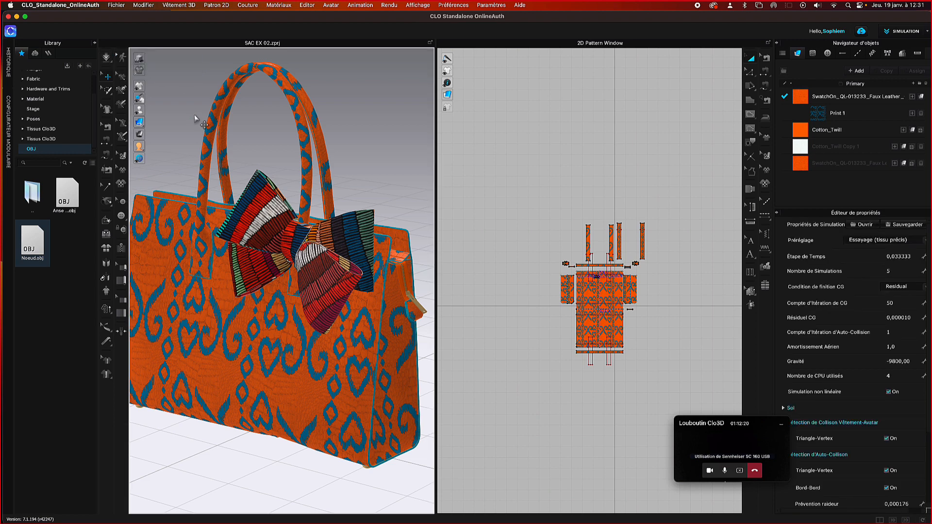
pyautogui.press('space')
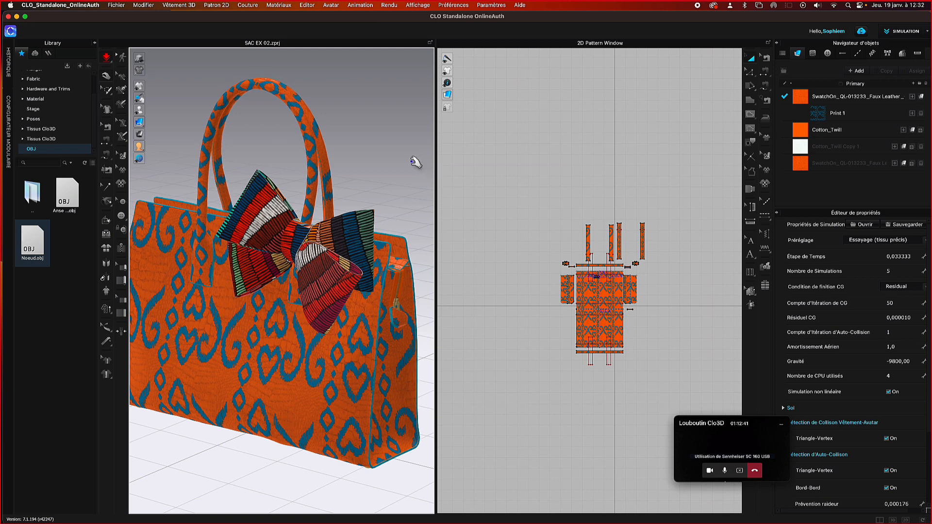
pyautogui.press('space')
# - Set the physical property preset of the bag's faux leather fabric to Trim_Fusible_Rigid
pyautogui.moveTo(405, 167); pyautogui.dragTo(378, 157, button='right')
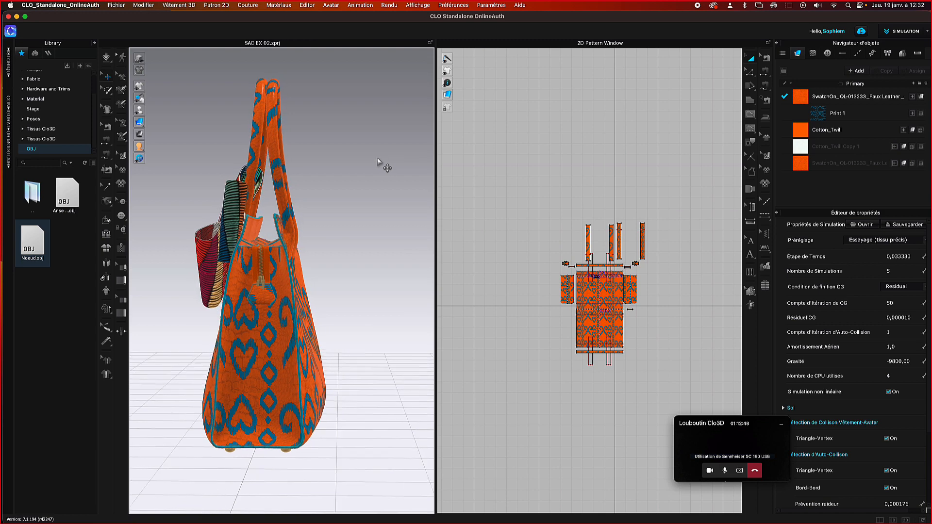
pyautogui.click(318, 363)
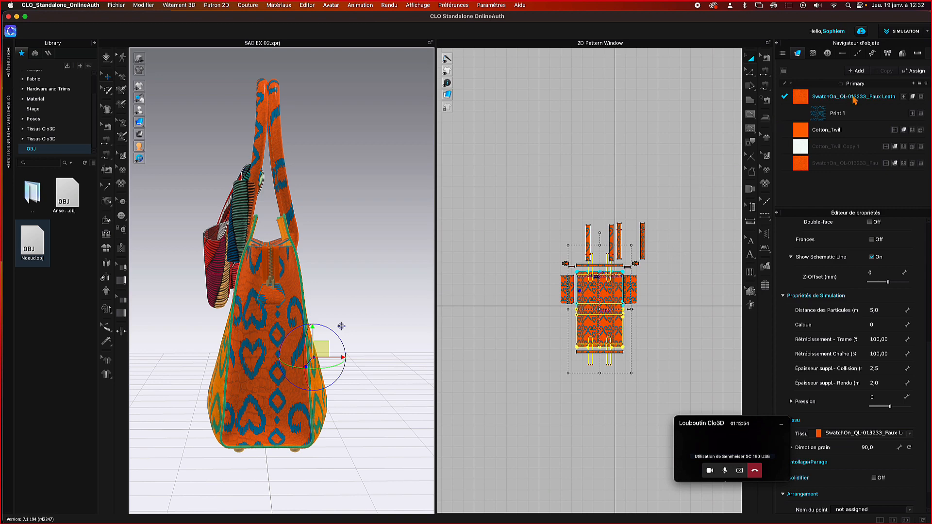
pyautogui.click(801, 97)
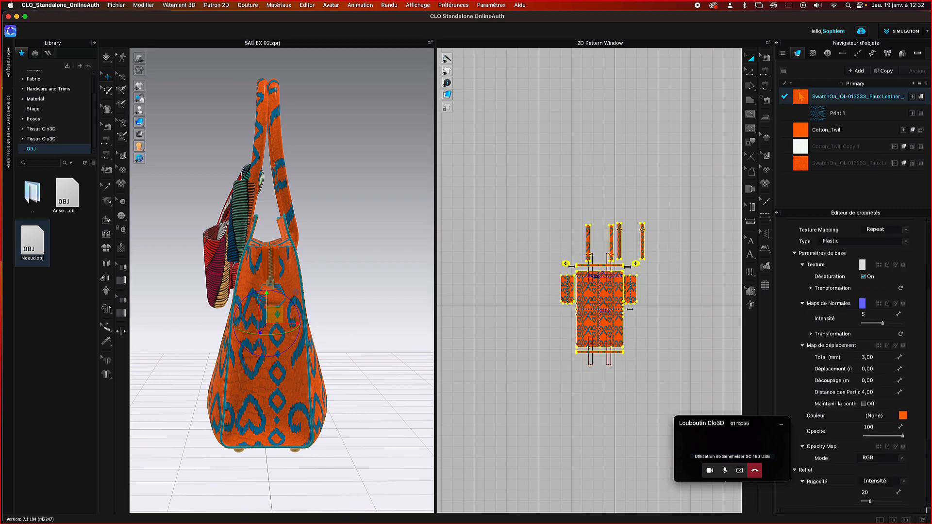
pyautogui.scroll(-5, 829, 390)
pyautogui.scroll(-3, 829, 390)
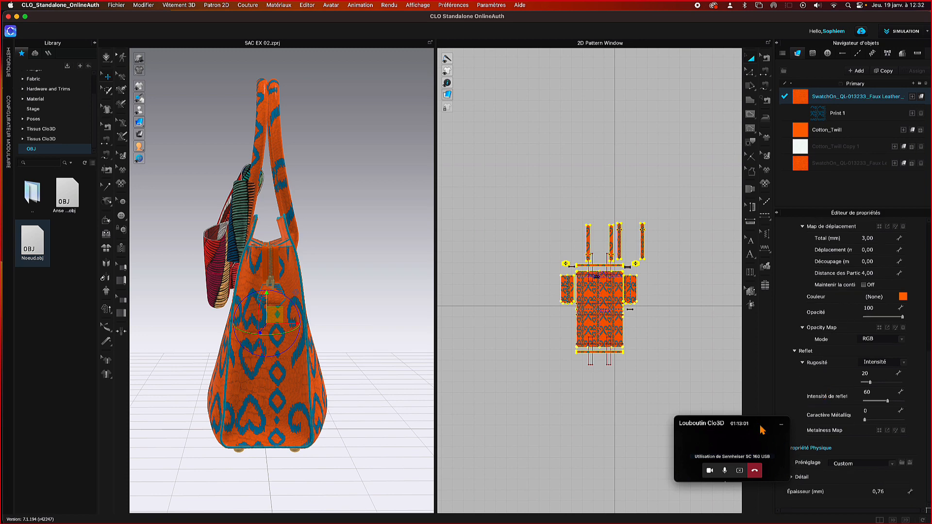
pyautogui.moveTo(763, 430); pyautogui.dragTo(613, 405)
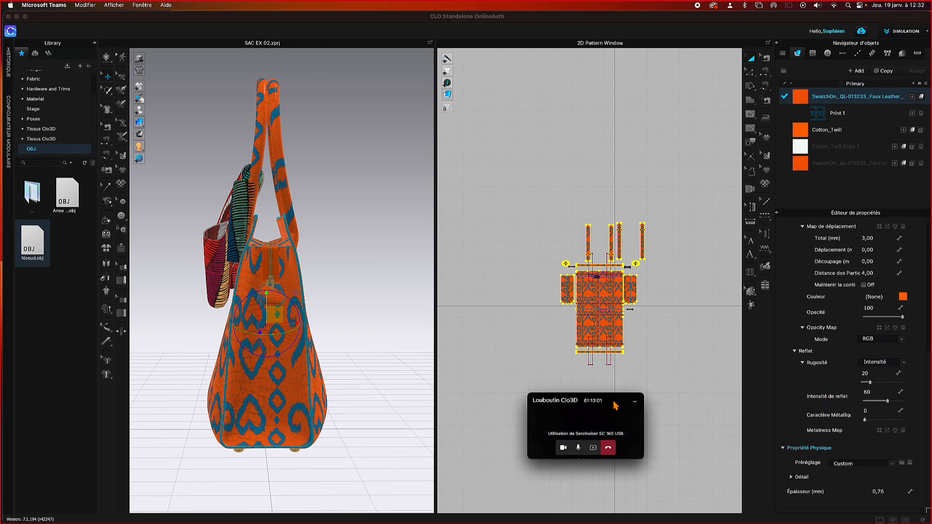
pyautogui.click(858, 466)
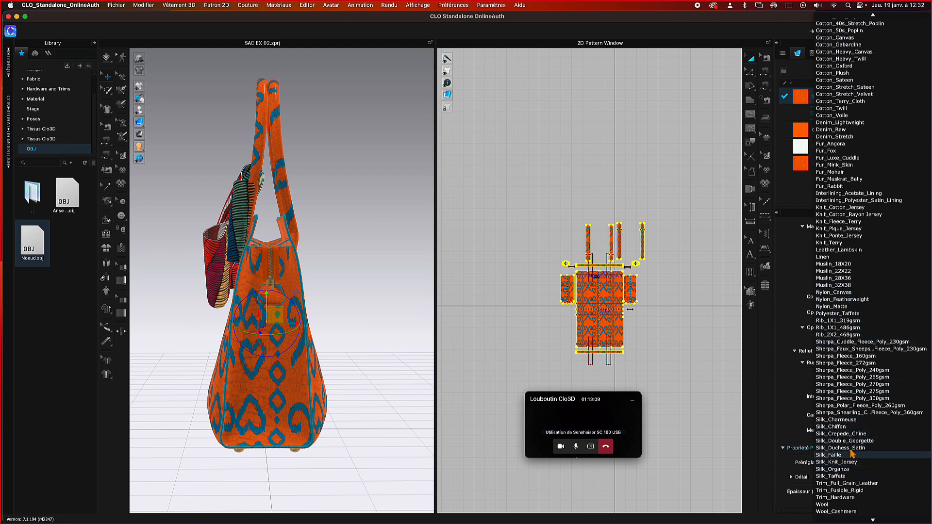
pyautogui.click(863, 492)
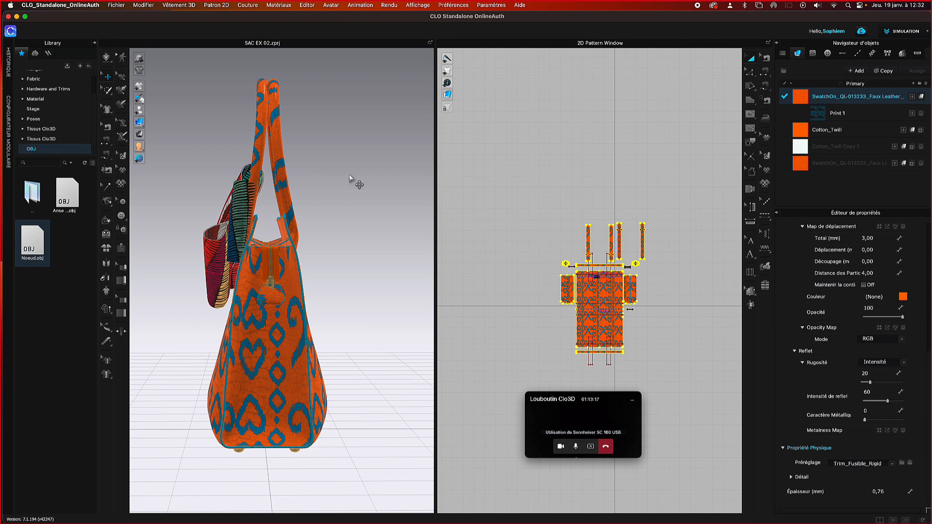
# - Simulate the bag with the rigid fabric preset, stop it and check the bag from the front
pyautogui.press('space')
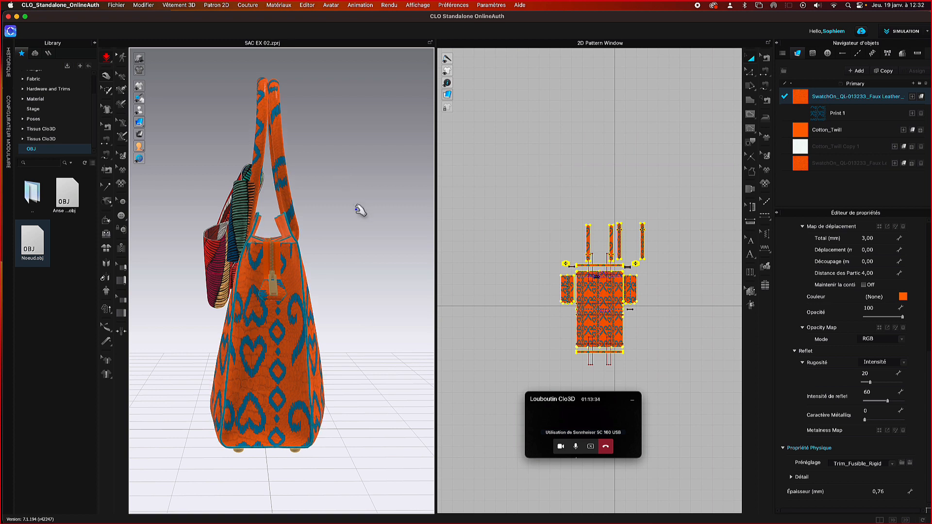
pyautogui.press('space')
pyautogui.moveTo(352, 213); pyautogui.dragTo(402, 221, button='right')
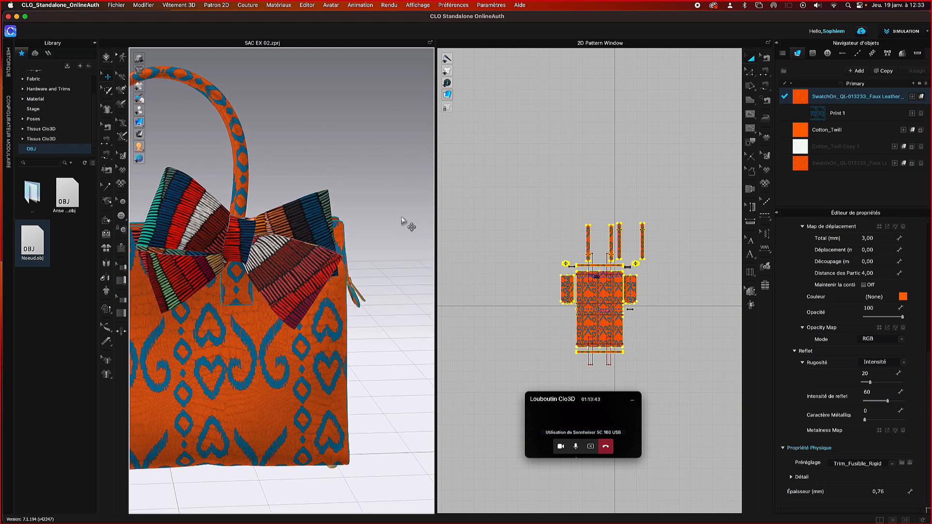
pyautogui.scroll(-5, 403, 224)
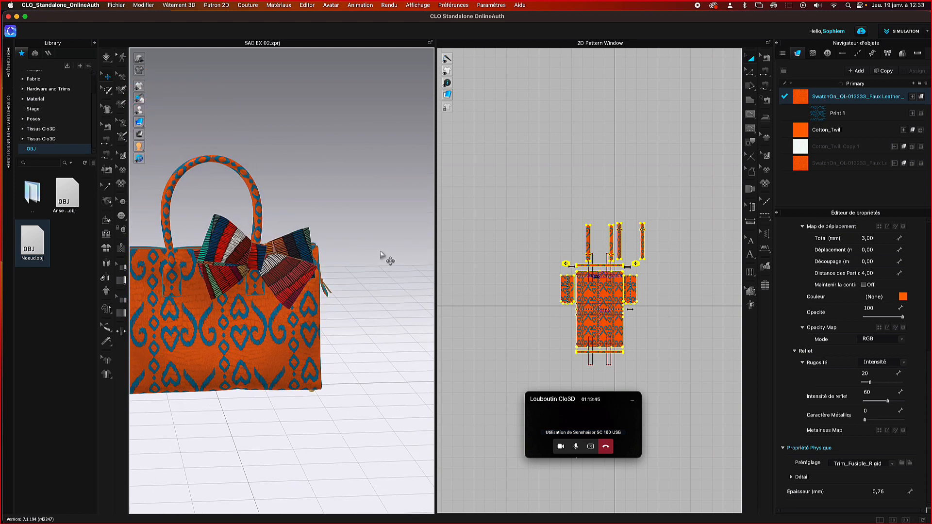
pyautogui.moveTo(385, 260); pyautogui.dragTo(438, 229, button='right')
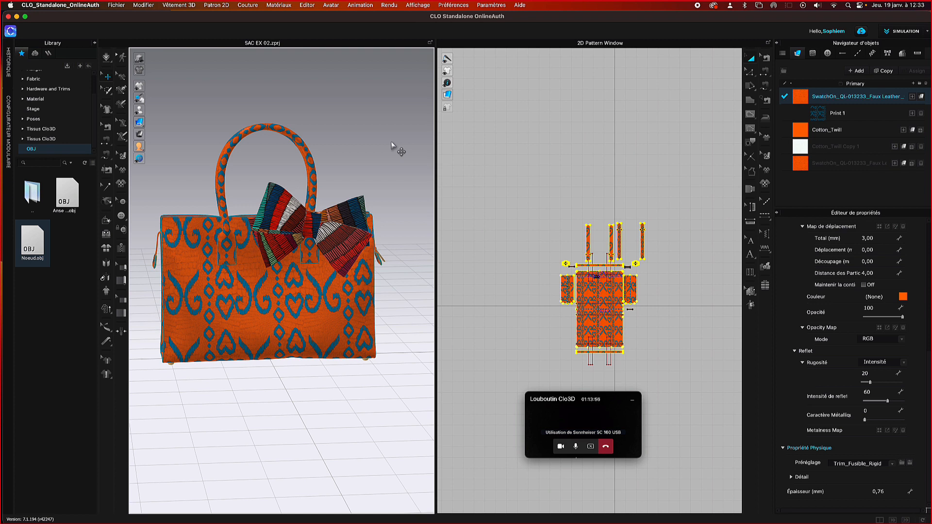
# - Select one front handle pattern piece on the bag and check the pattern commands available for it
pyautogui.click(316, 163)
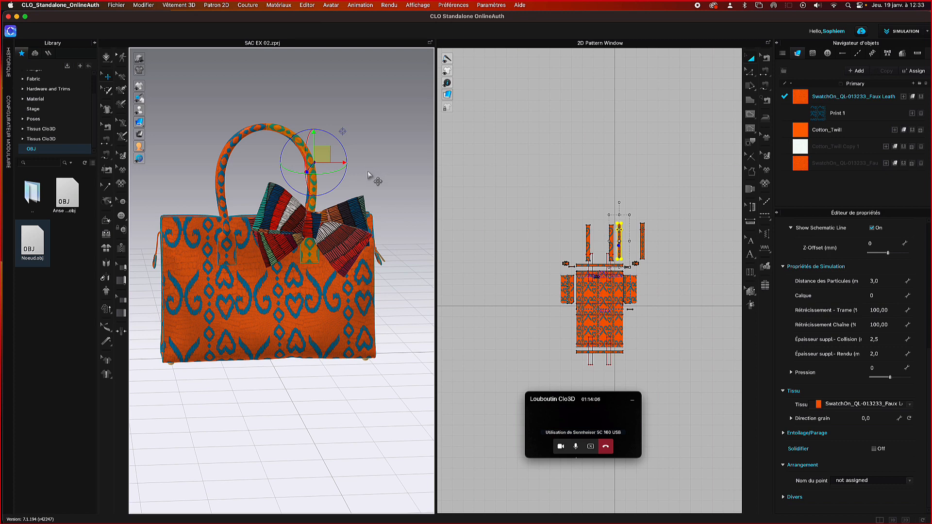
pyautogui.scroll(-1, 515, 243)
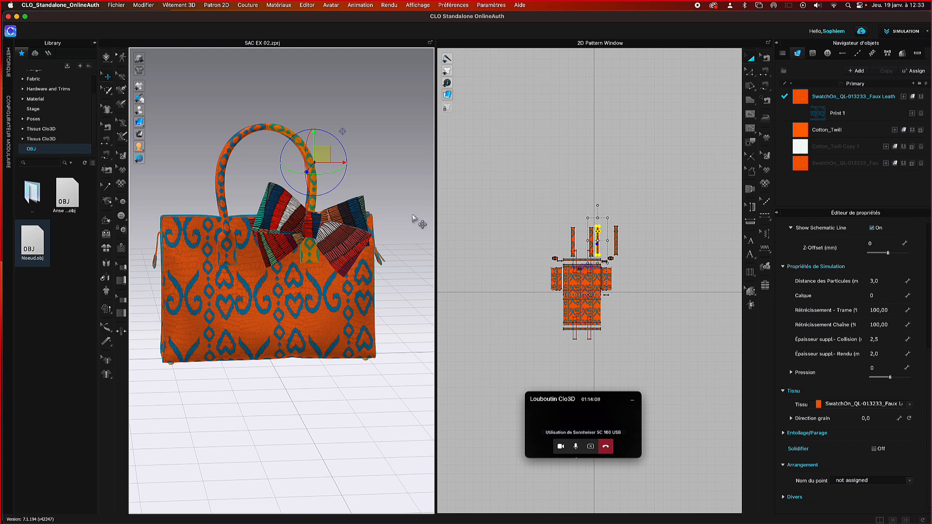
pyautogui.rightClick(325, 155)
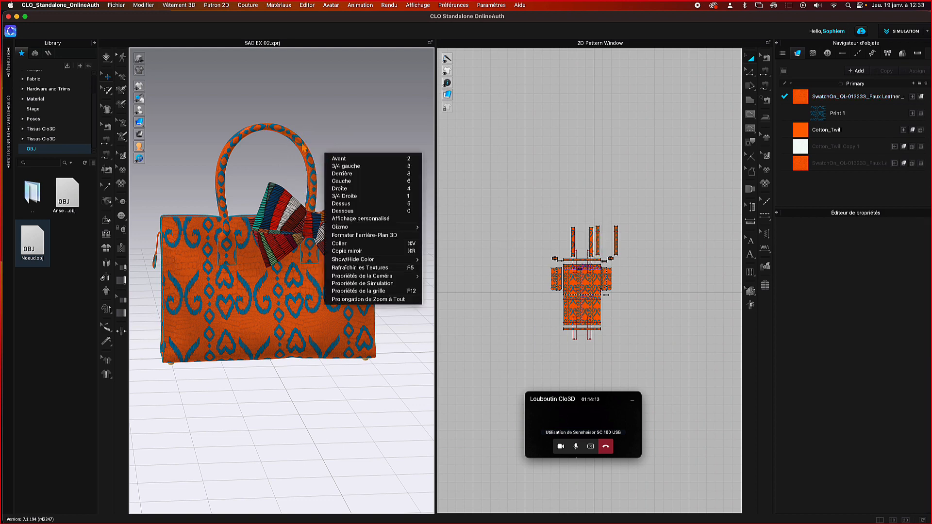
pyautogui.click(305, 148)
pyautogui.click(305, 148)
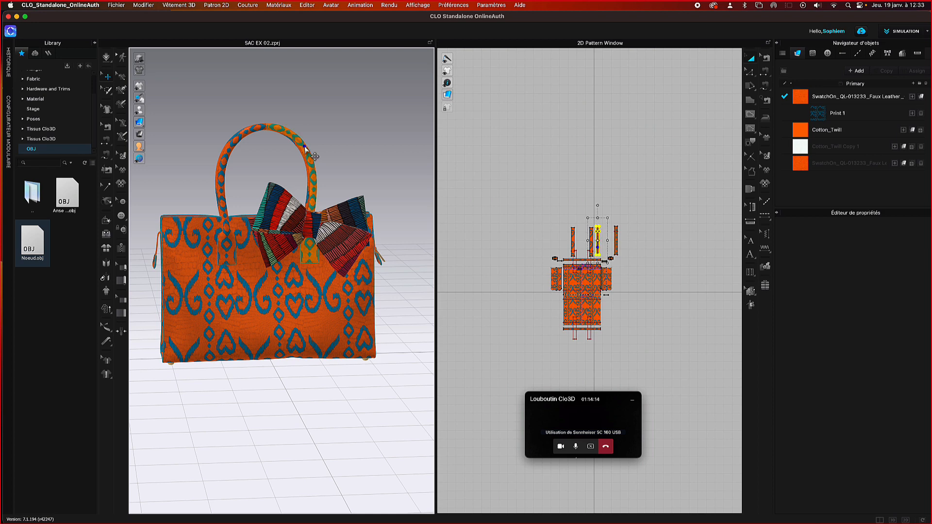
pyautogui.rightClick(311, 141)
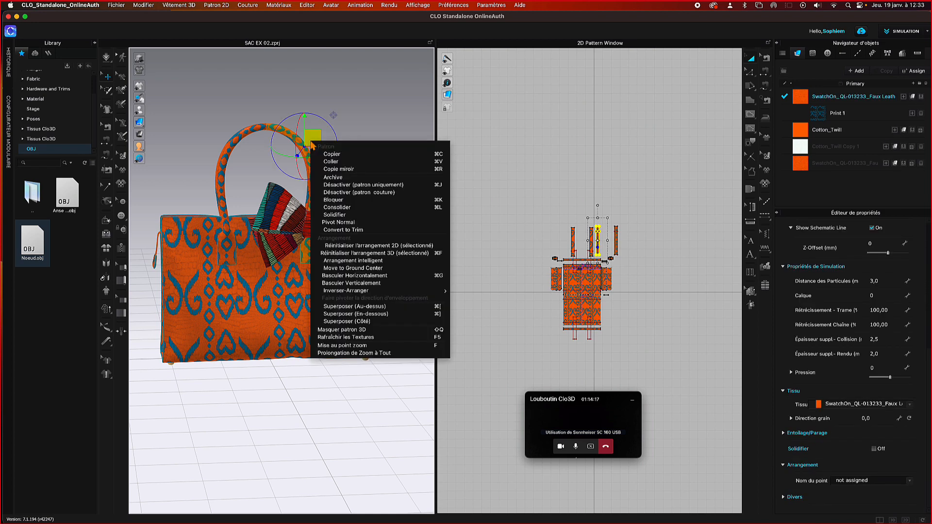
pyautogui.click(389, 155)
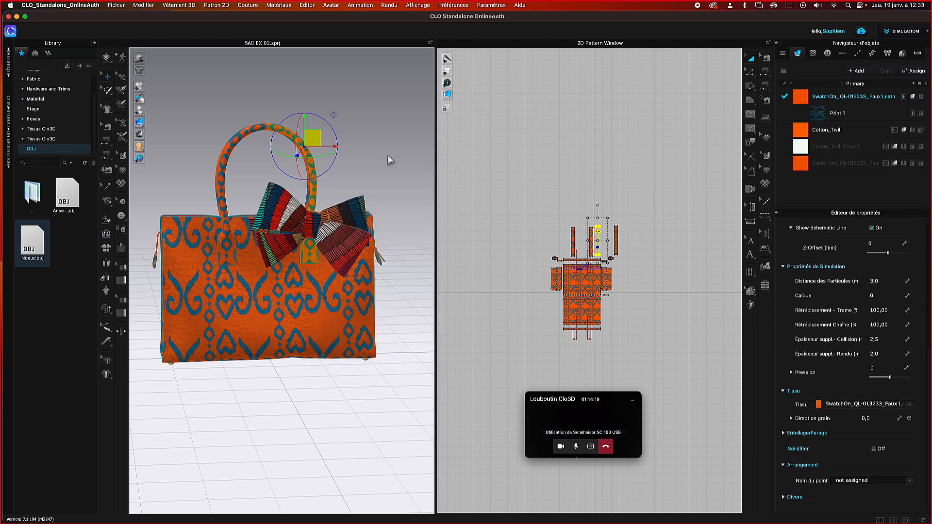
# - Examine the bag's handles, side panel and bow from the side and from the front
pyautogui.moveTo(388, 155); pyautogui.dragTo(303, 130, button='right')
pyautogui.scroll(3, 310, 130)
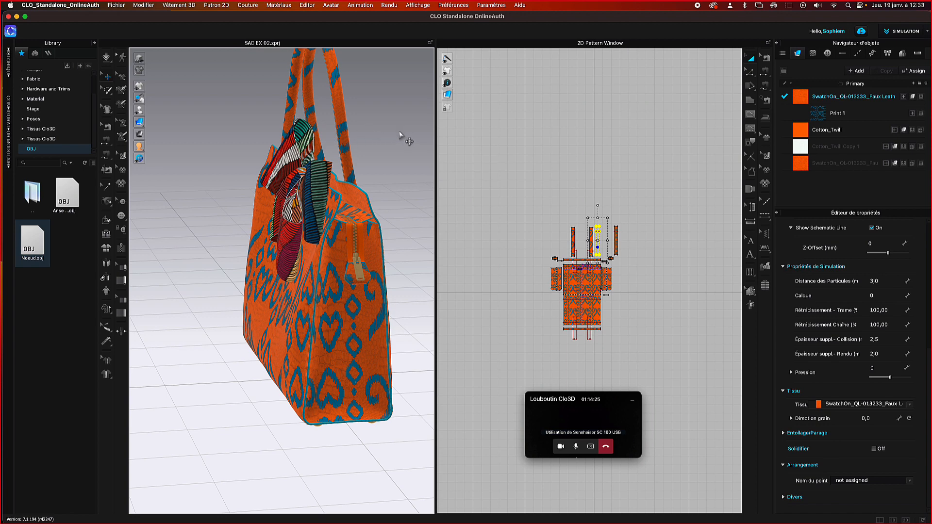
pyautogui.moveTo(400, 131); pyautogui.dragTo(400, 197, button='middle')
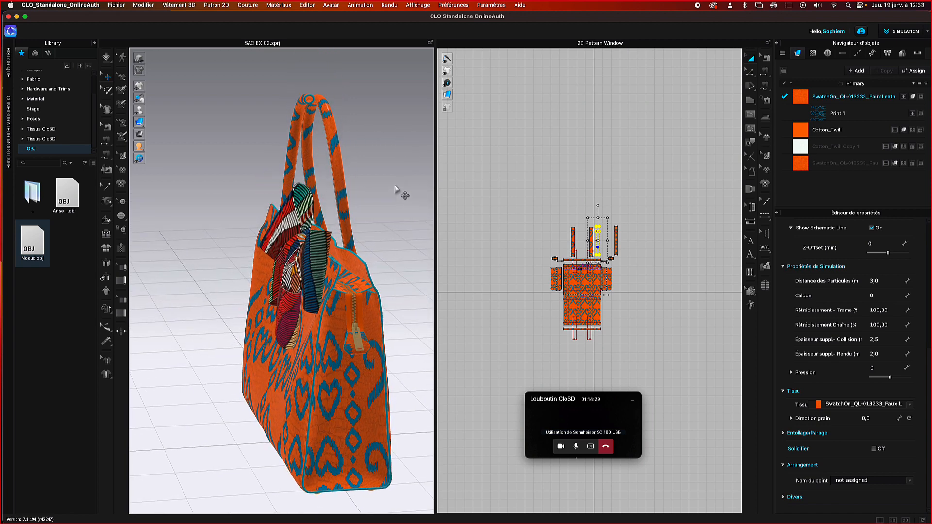
pyautogui.moveTo(403, 194); pyautogui.dragTo(447, 180, button='right')
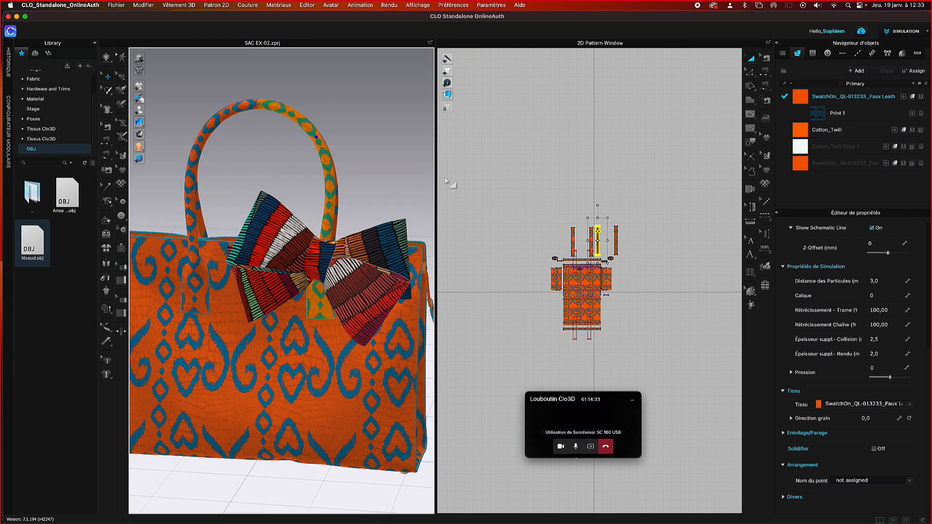
pyautogui.click(395, 162)
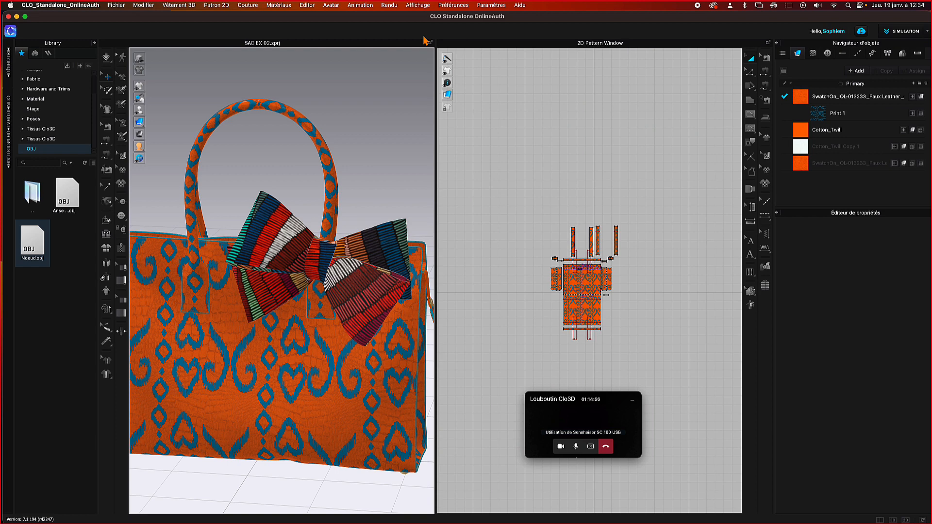
pyautogui.scroll(-5, 358, 120)
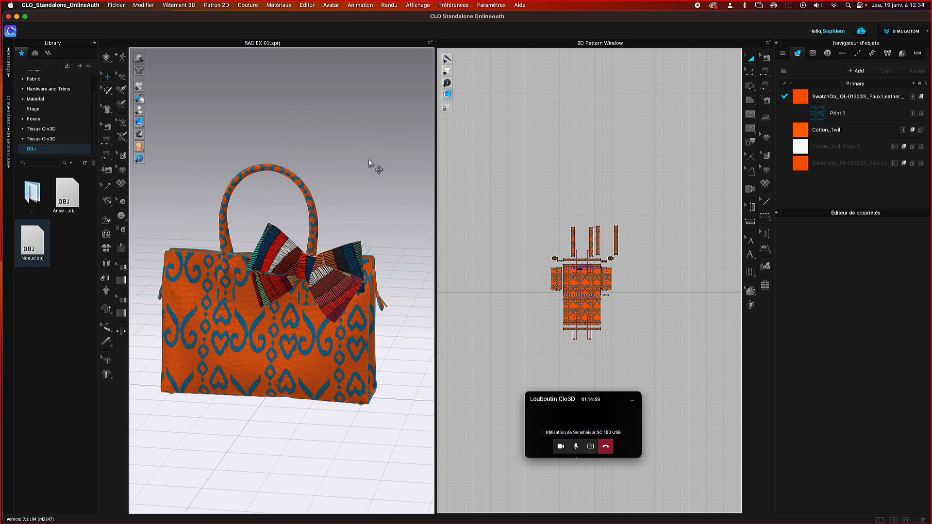
pyautogui.moveTo(364, 210); pyautogui.dragTo(340, 212, button='right')
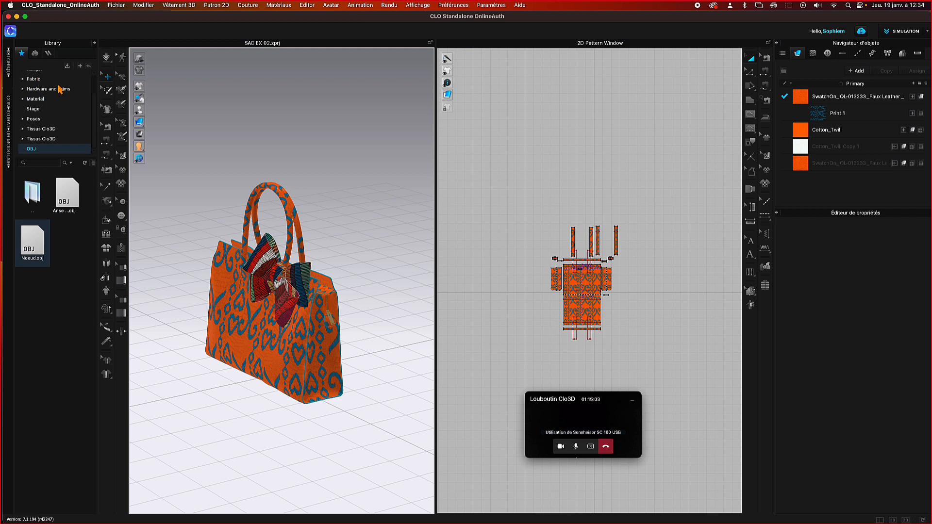
# - Add the cylinder avatar from the 3D_Shape folder to the scene with load type Ajouter and an X translation of 200 mm
pyautogui.scroll(2, 59, 89)
pyautogui.click(35, 85)
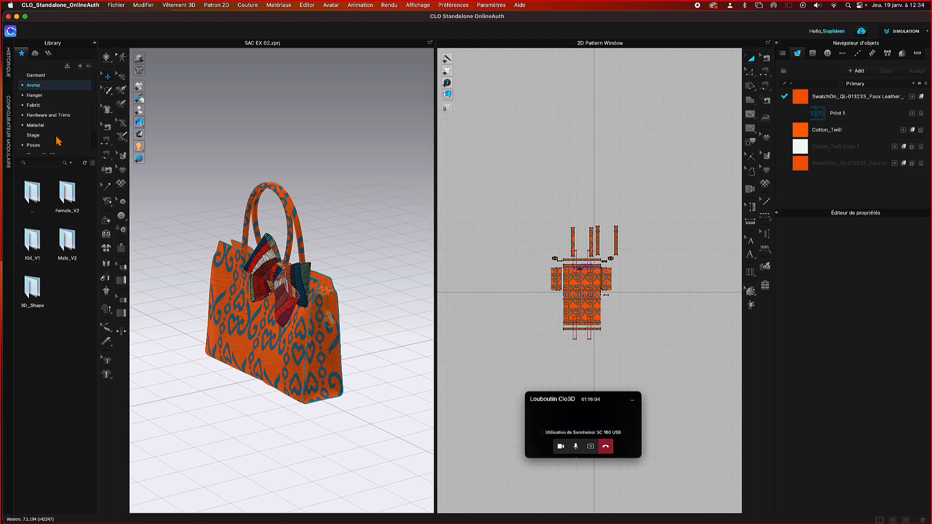
pyautogui.doubleClick(38, 288)
pyautogui.moveTo(43, 291)
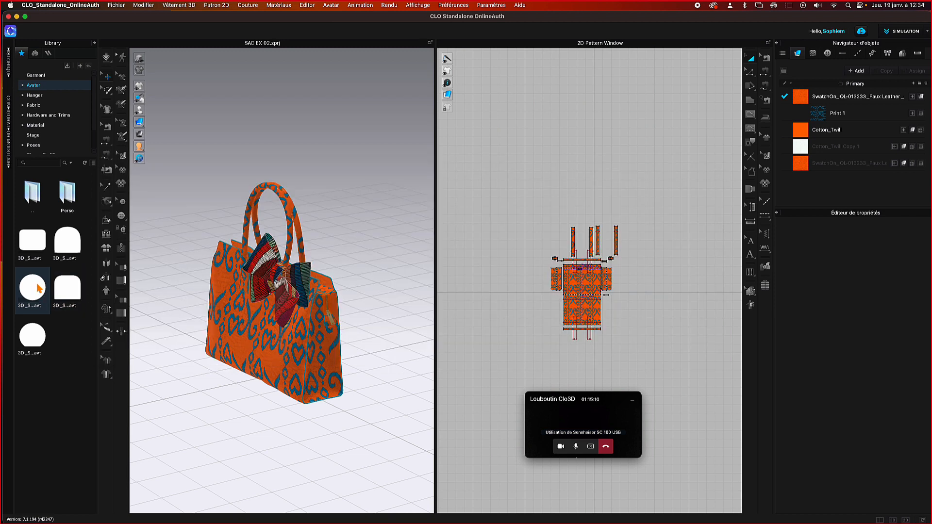
pyautogui.doubleClick(39, 289)
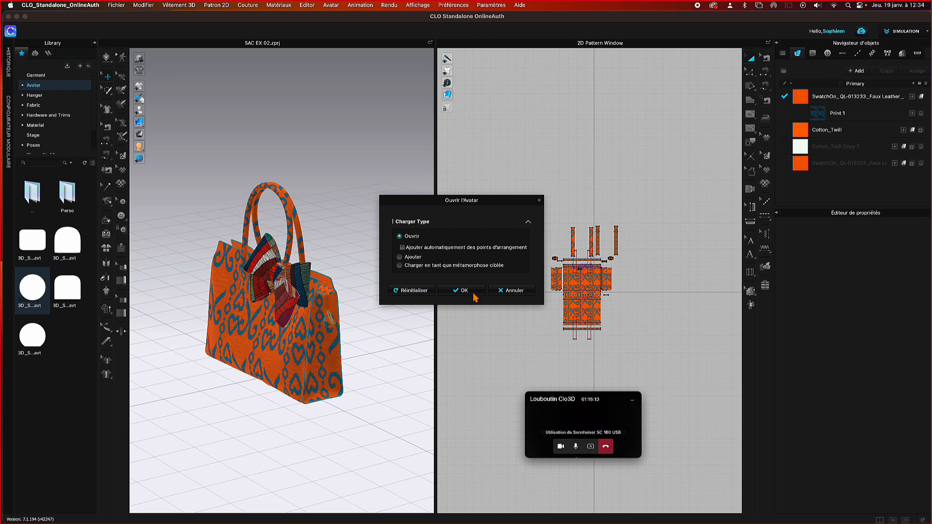
pyautogui.click(401, 258)
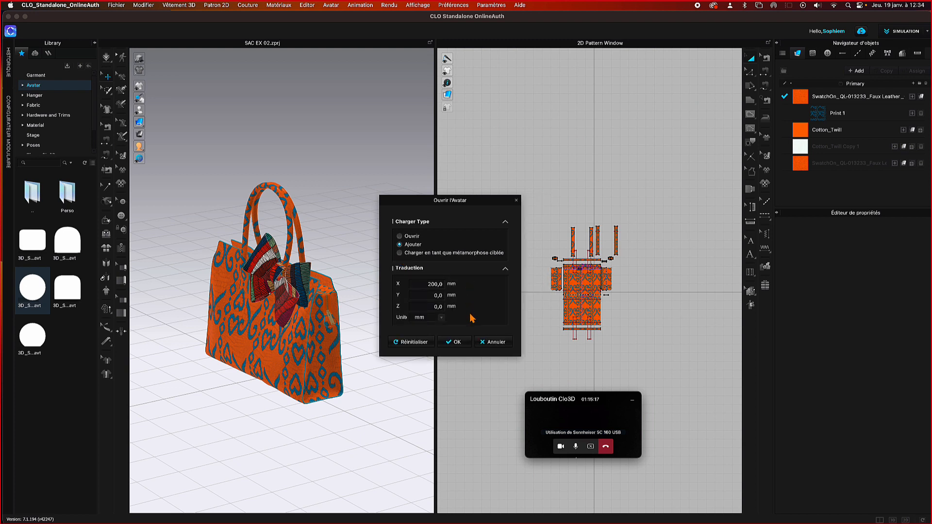
pyautogui.click(459, 342)
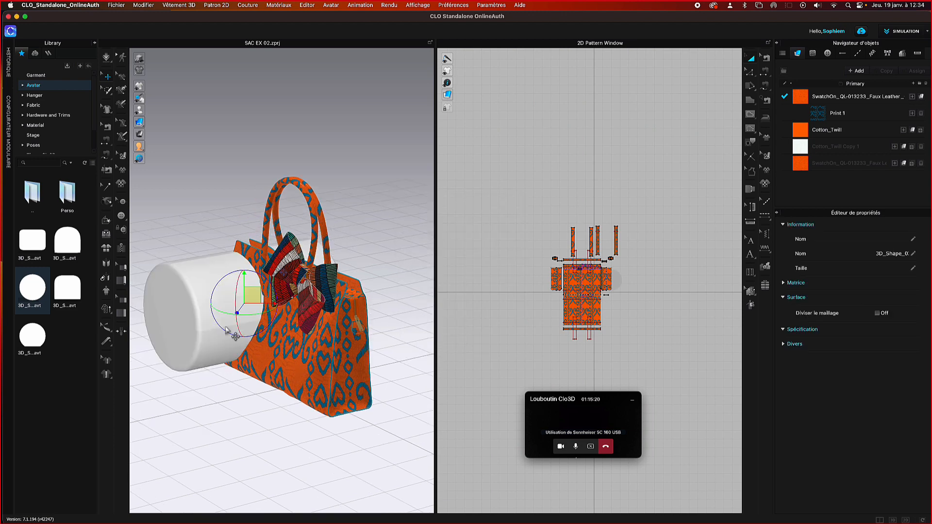
# - Raise the cylinder above the bag and scale it down to about 107 x 108 x 264 mm
pyautogui.moveTo(253, 295); pyautogui.dragTo(336, 230)
pyautogui.moveTo(307, 261); pyautogui.dragTo(302, 144)
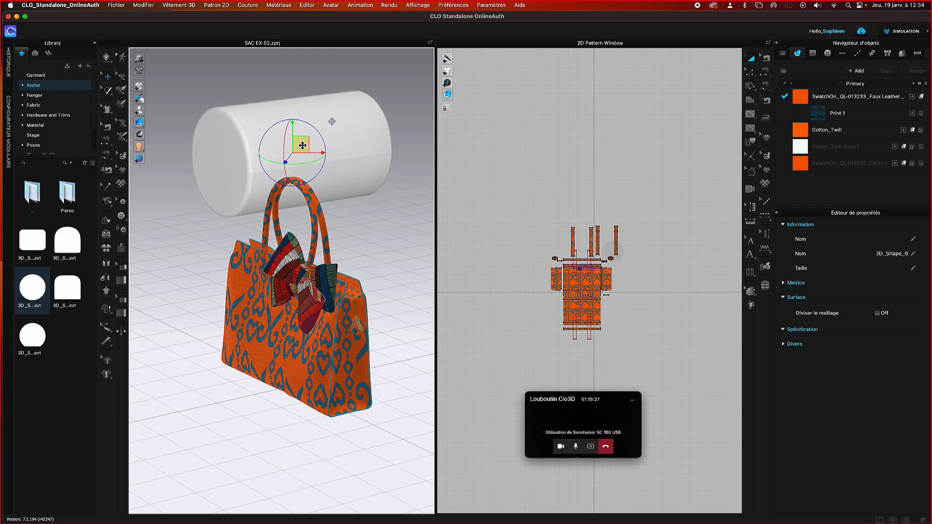
pyautogui.click(256, 149)
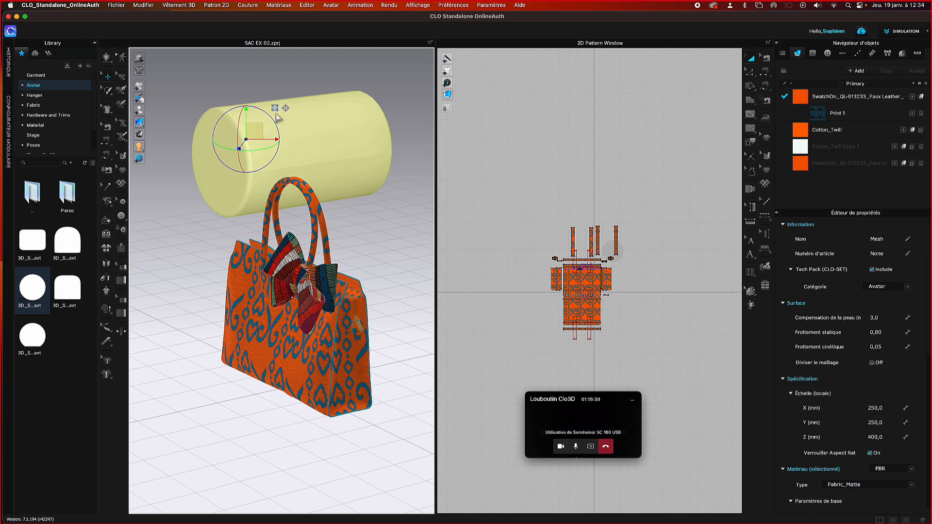
pyautogui.click(275, 109)
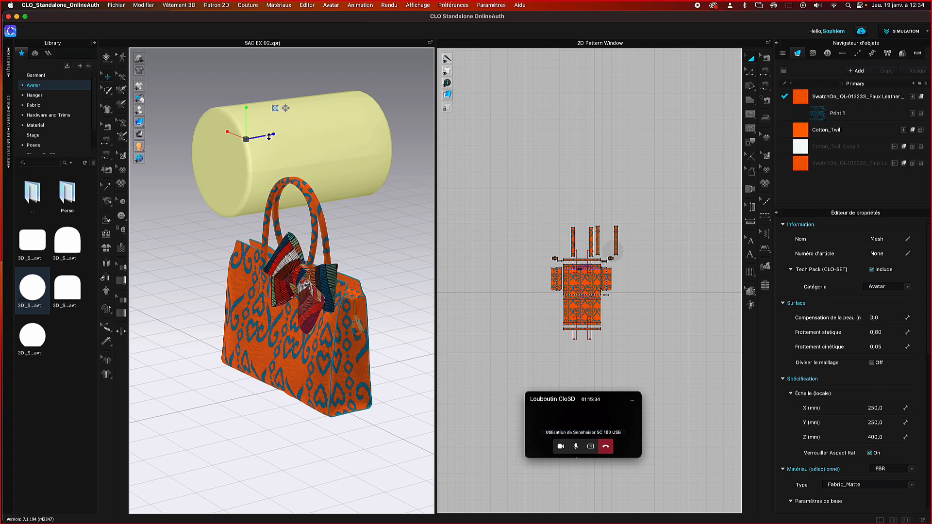
pyautogui.moveTo(260, 137)
pyautogui.mouseDown()
pyautogui.moveTo(248, 119)
pyautogui.moveTo(244, 138)
pyautogui.mouseUp()
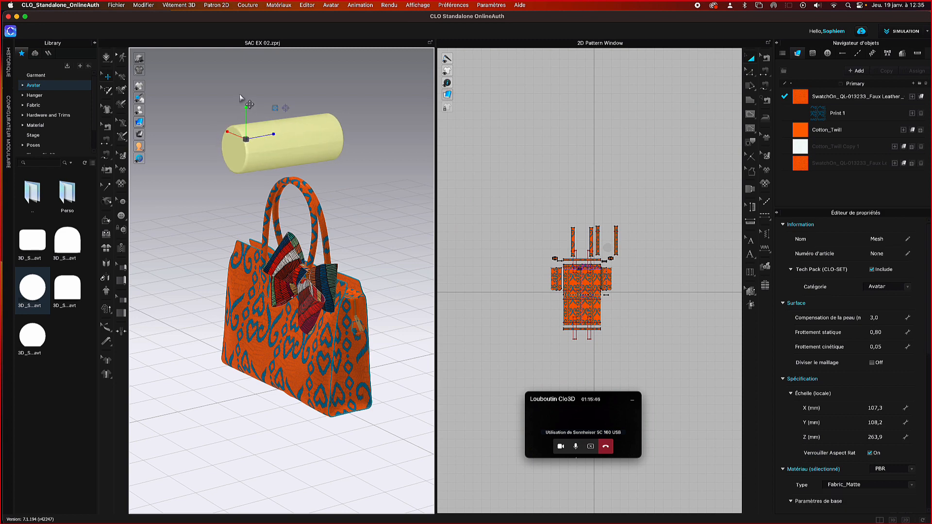
# - Move the cylinder sideways so it sits centred just above the bag's handles, and deselect it
pyautogui.moveTo(240, 94); pyautogui.dragTo(264, 93, button='right')
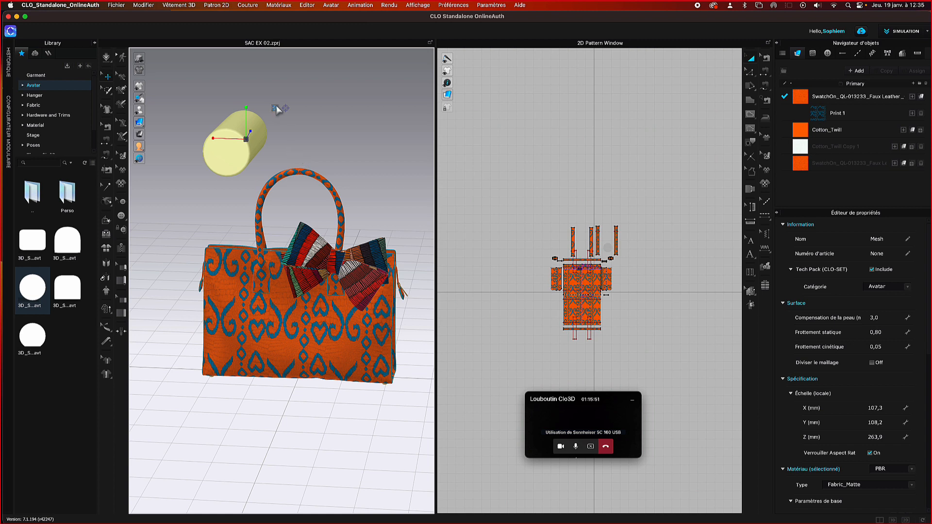
pyautogui.click(275, 108)
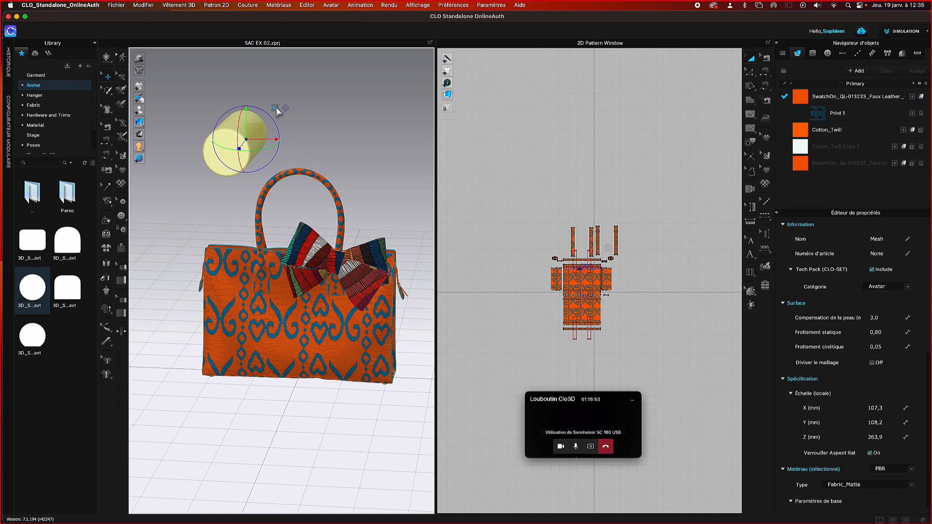
pyautogui.moveTo(256, 140); pyautogui.dragTo(321, 126)
pyautogui.click(413, 214)
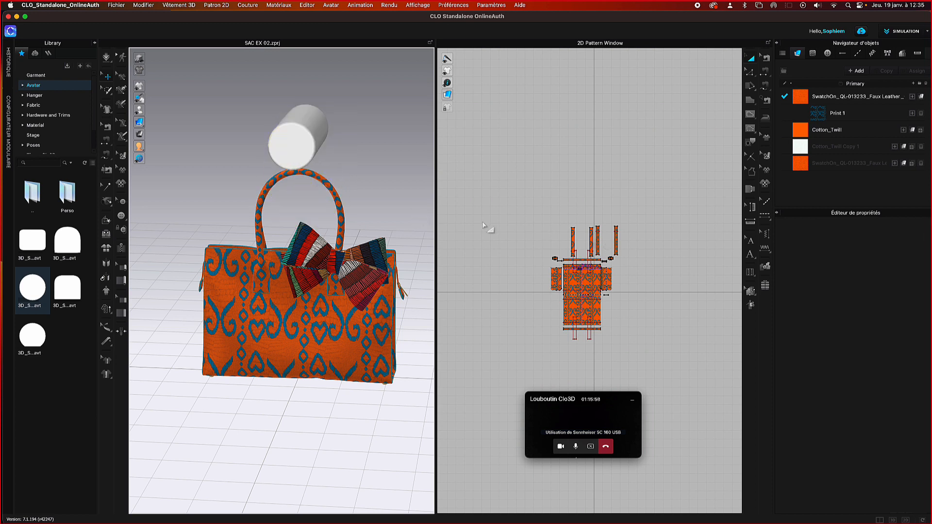
pyautogui.press('super+z')
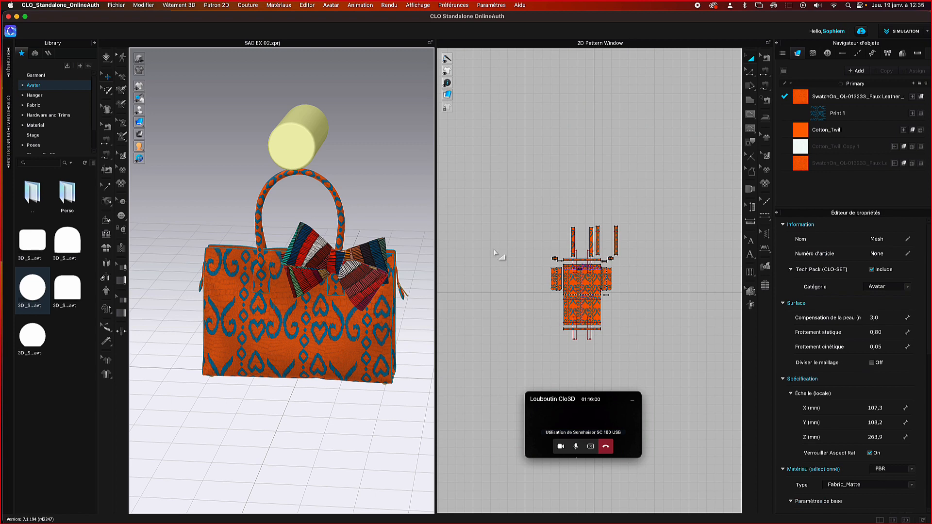
pyautogui.click(510, 233)
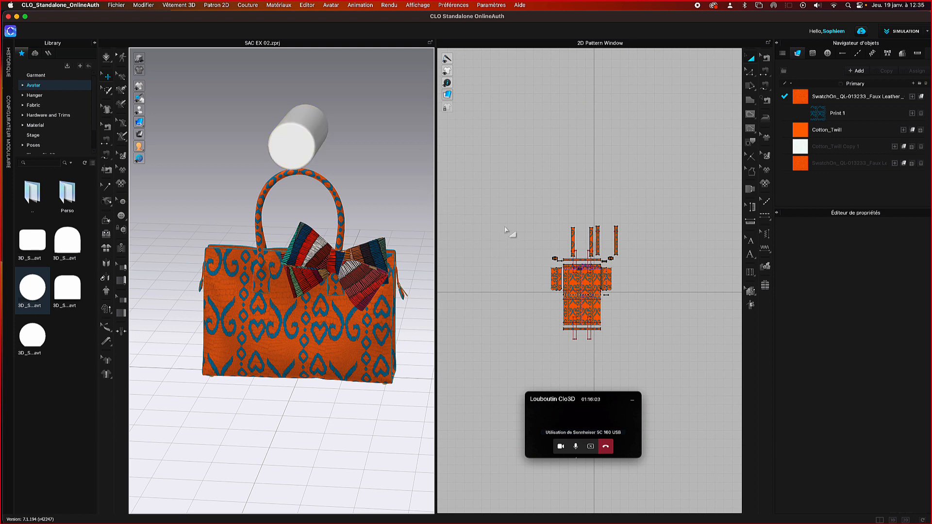
# - Select all the bag's pattern pieces and raise them in 3D until the handles loop around the cylinder
pyautogui.moveTo(486, 178); pyautogui.dragTo(640, 369)
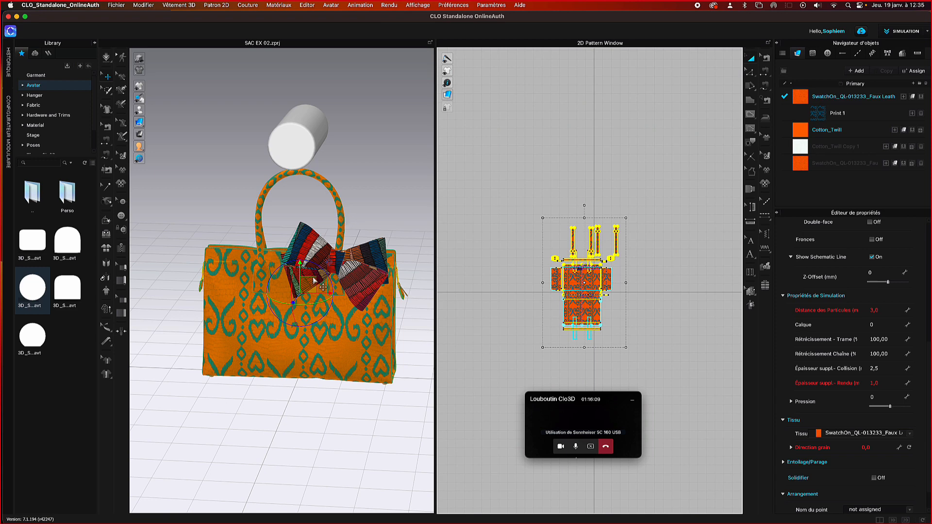
pyautogui.moveTo(307, 287); pyautogui.dragTo(310, 263)
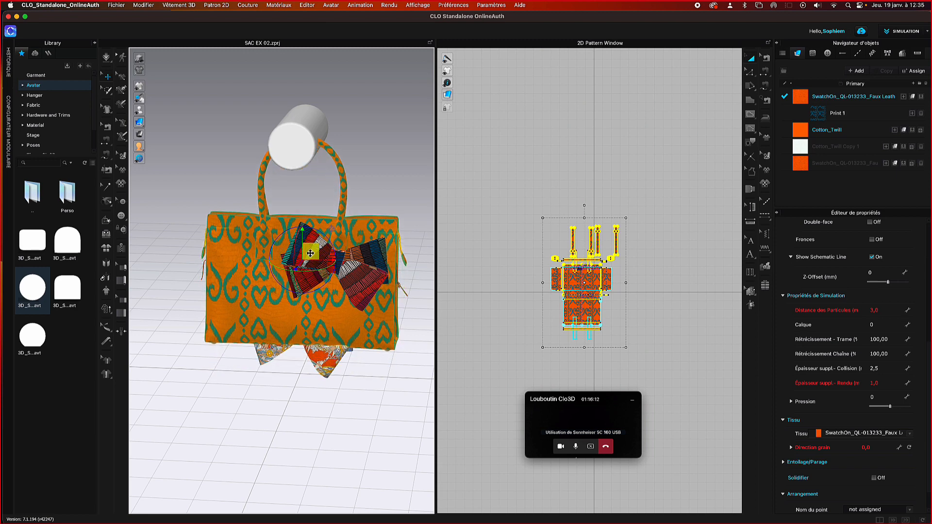
# - Pull the spare bow with the illustrated print out from under the bag and delete it
pyautogui.click(320, 358)
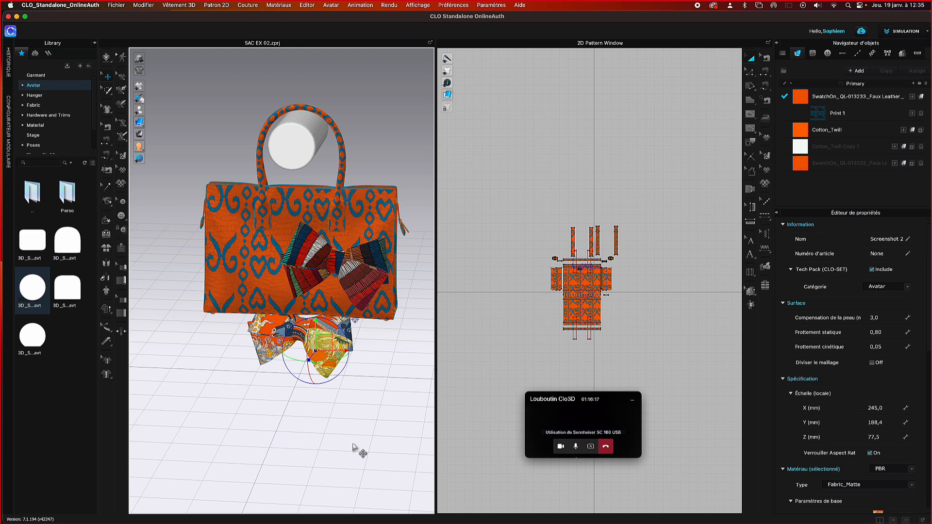
pyautogui.moveTo(317, 335); pyautogui.dragTo(325, 400)
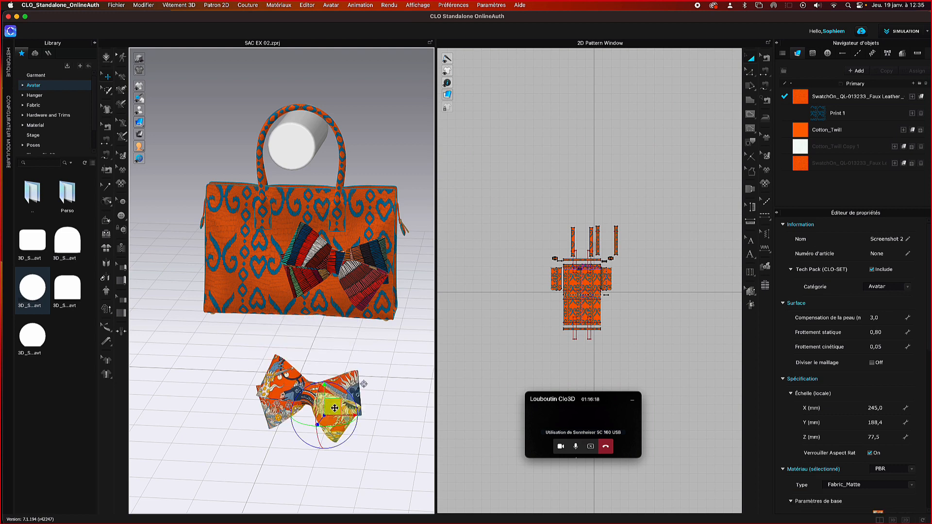
pyautogui.press('Delete')
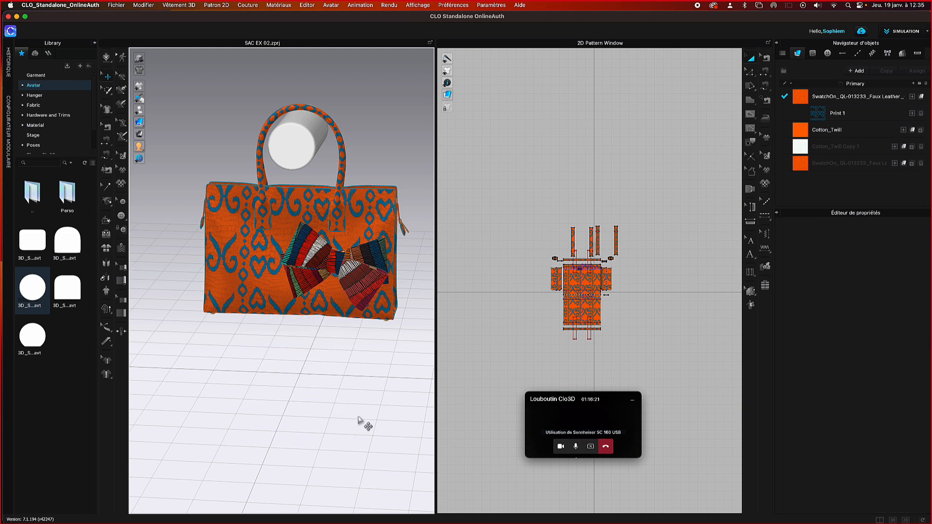
# - Move the striped bow up to the base of the handles on the raised bag's front
pyautogui.moveTo(388, 126)
pyautogui.mouseDown(button='right')
pyautogui.moveTo(372, 141)
pyautogui.moveTo(349, 141)
pyautogui.moveTo(380, 134)
pyautogui.mouseUp(button='right')
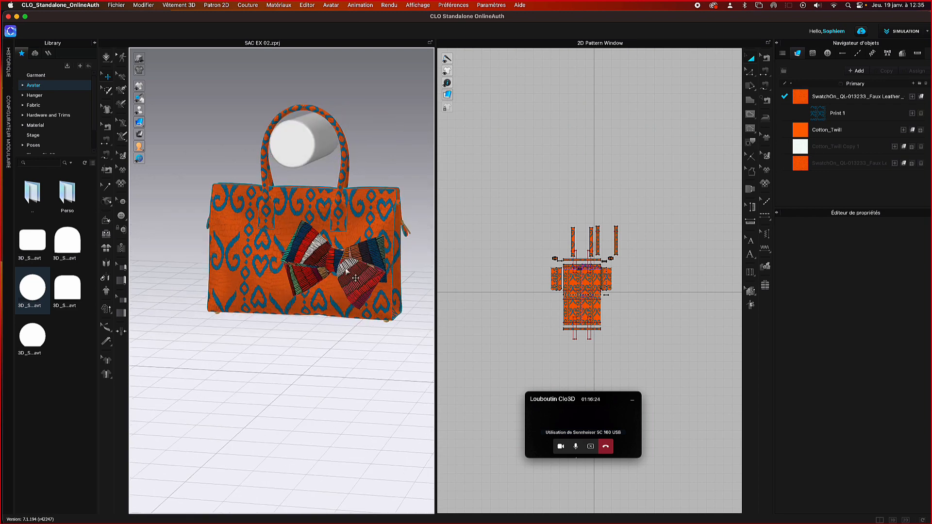
pyautogui.click(336, 264)
pyautogui.moveTo(336, 265); pyautogui.dragTo(343, 214)
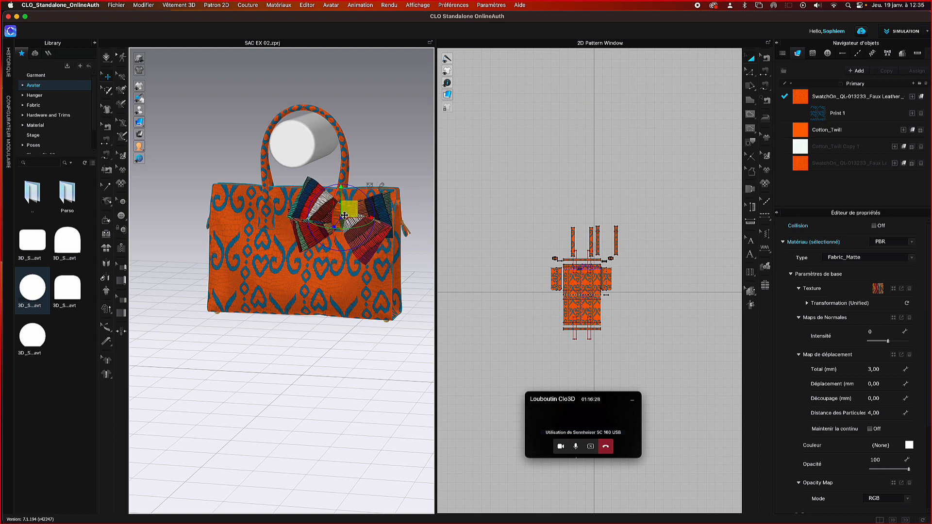
# - Run the simulation so the bag hangs by its handles from the cylinder
pyautogui.moveTo(376, 143); pyautogui.dragTo(348, 149, button='right')
pyautogui.moveTo(246, 264); pyautogui.dragTo(165, 303, button='right')
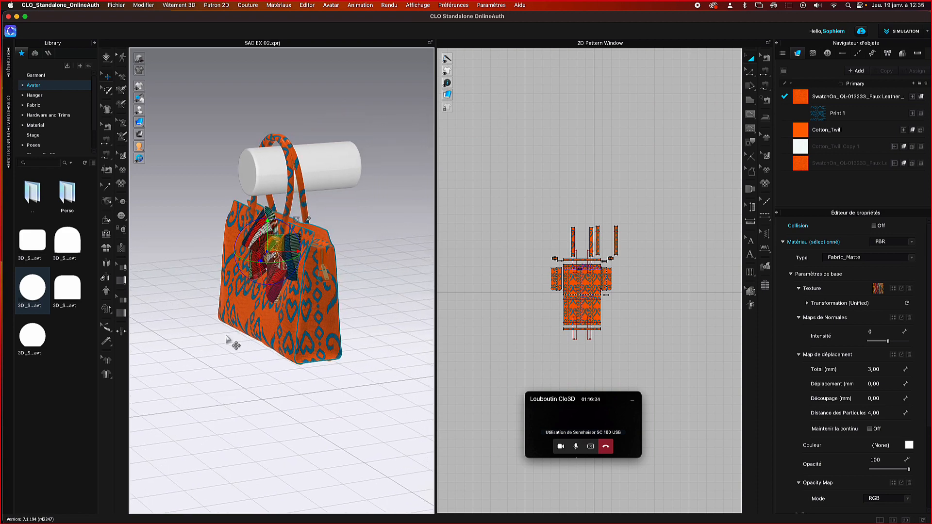
pyautogui.press('space')
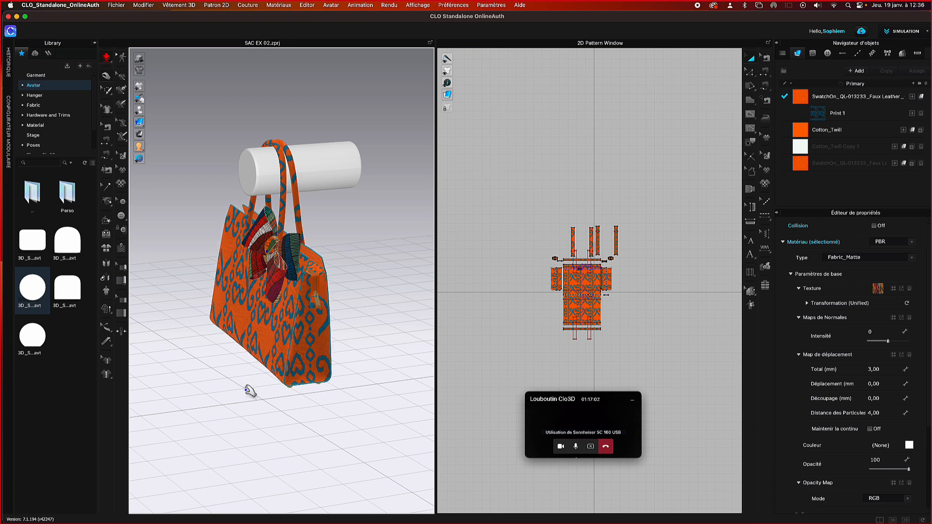
# - Stop the simulation and set the simulation mode to Normal (par défaut)
pyautogui.press('space')
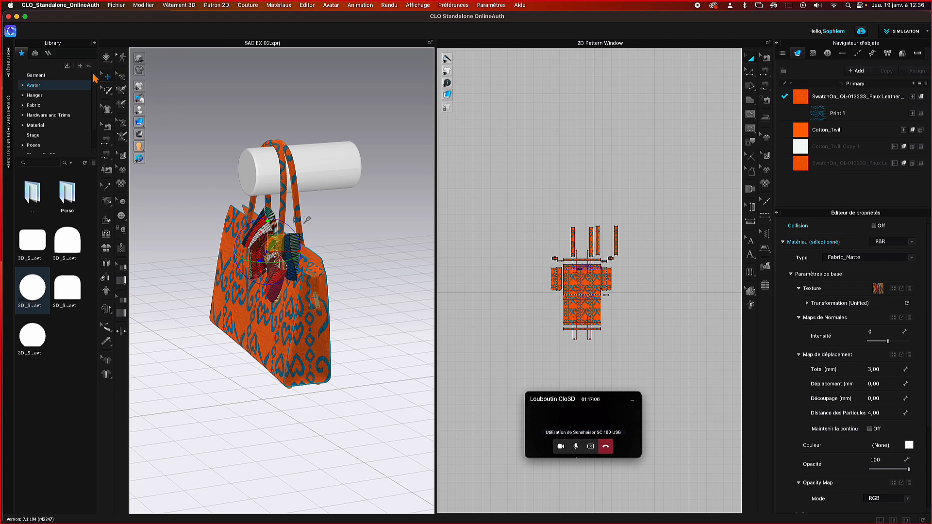
pyautogui.click(106, 57)
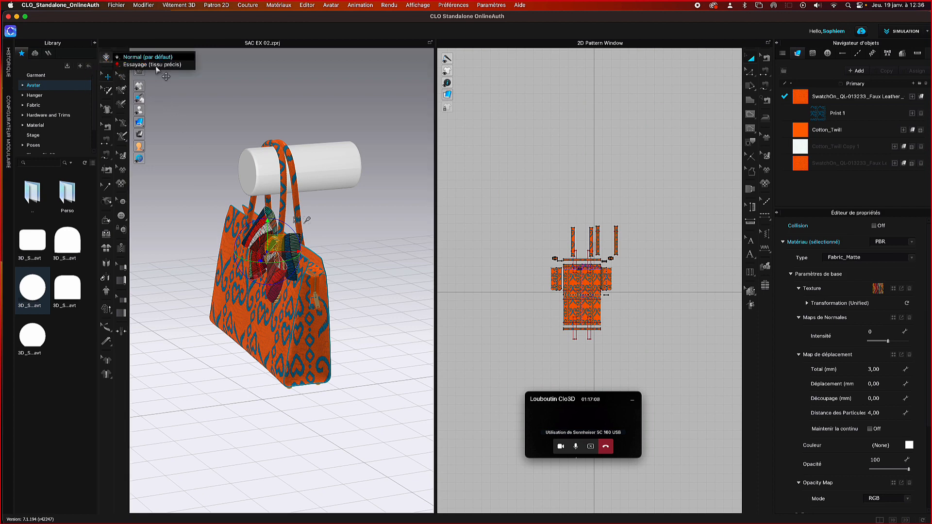
pyautogui.click(153, 58)
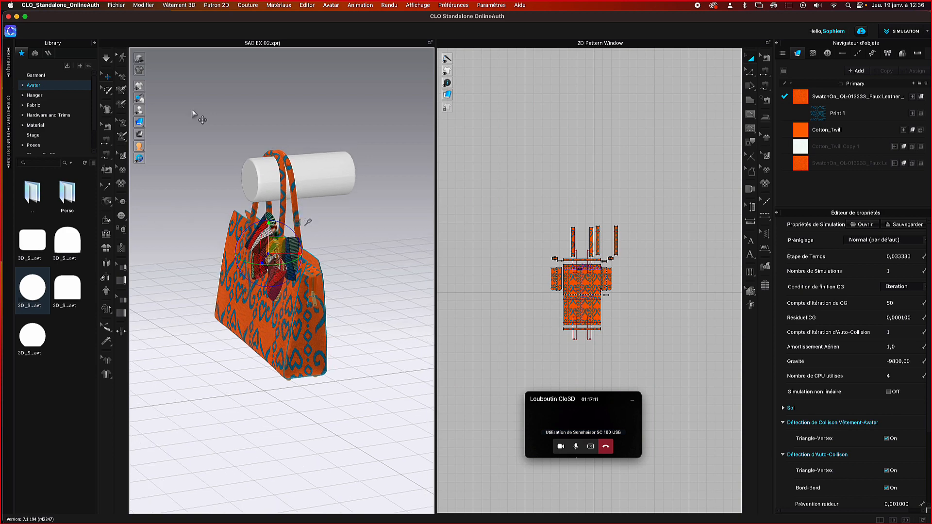
# - Slide the cylinder forward along its axis to centre it under the handles, and simulate the hanging bag
pyautogui.moveTo(204, 143); pyautogui.dragTo(246, 145, button='right')
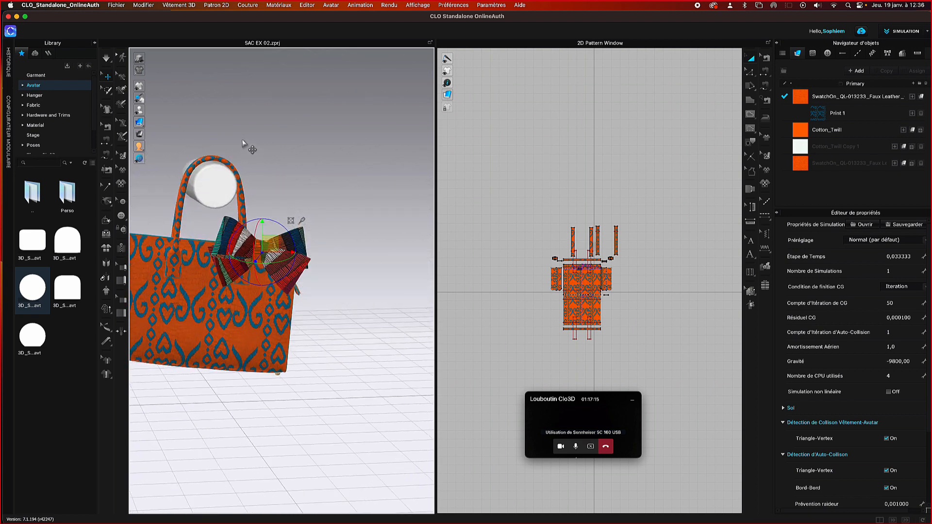
pyautogui.click(217, 187)
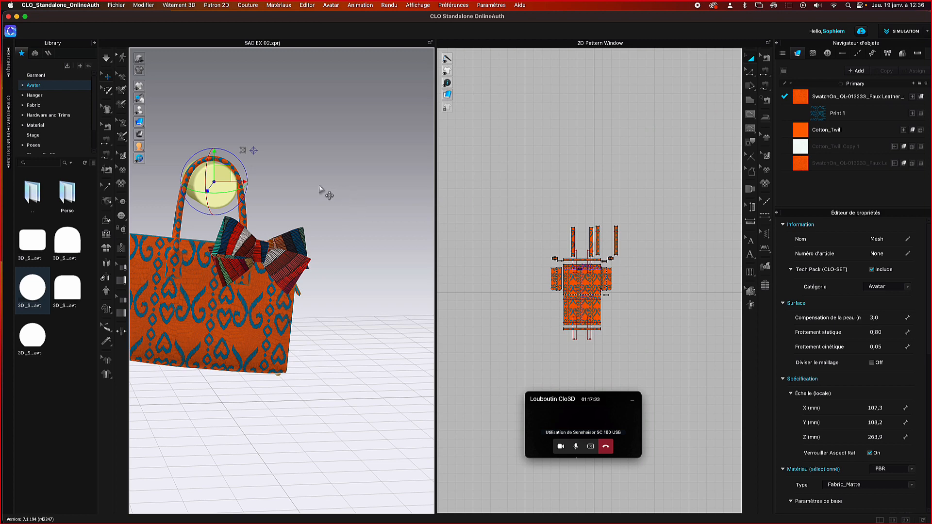
pyautogui.moveTo(287, 172); pyautogui.dragTo(326, 178, button='right')
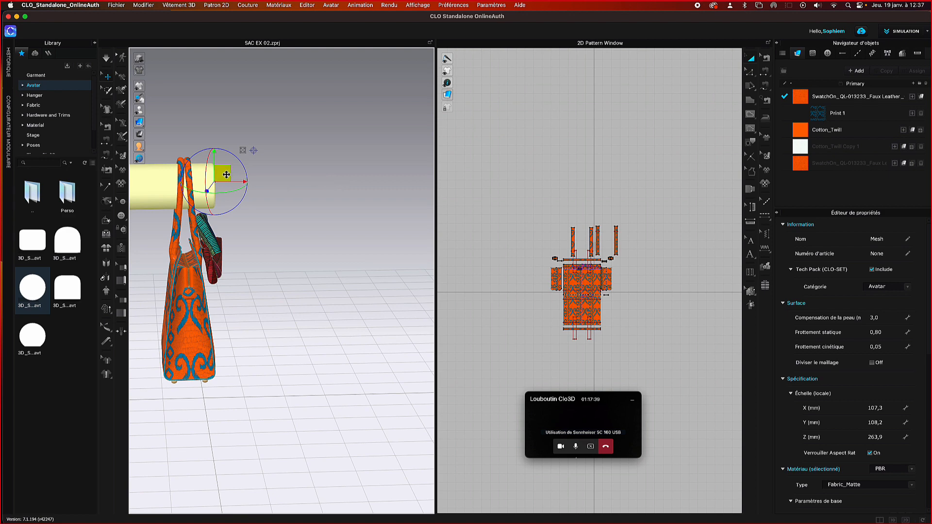
pyautogui.moveTo(319, 225); pyautogui.dragTo(222, 216, button='right')
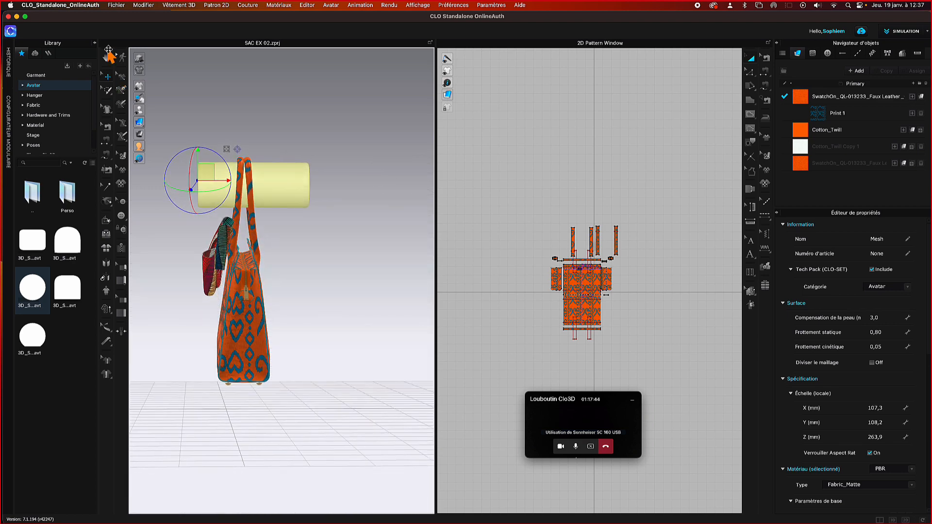
pyautogui.press('space')
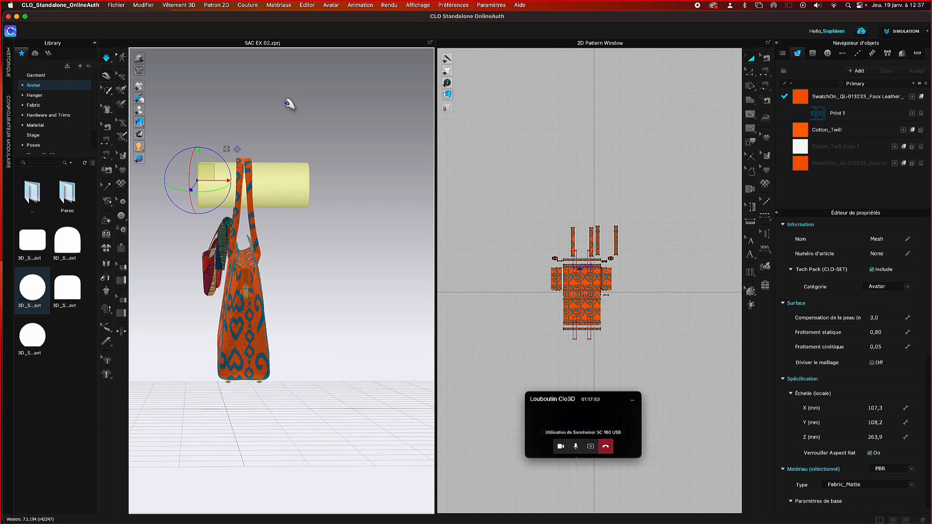
pyautogui.click(307, 149)
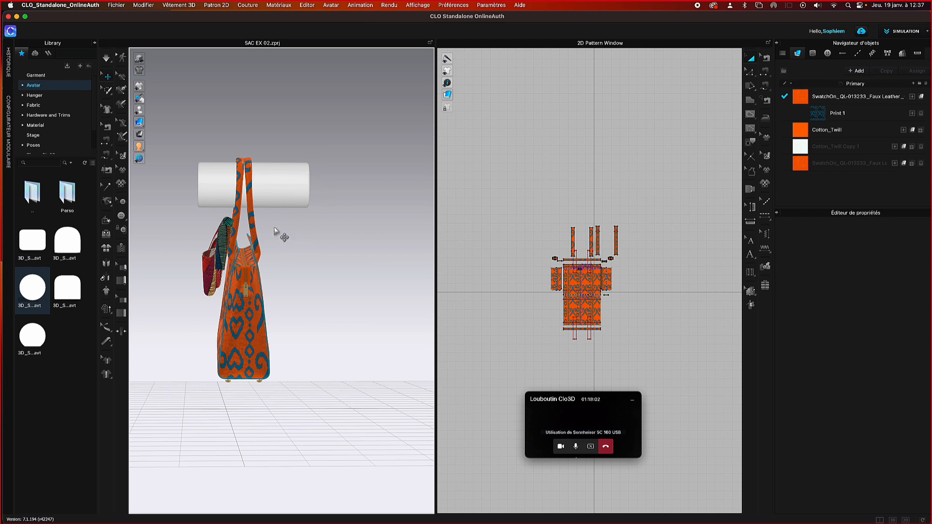
# - Pin the top section of both handles where they cross the cylinder, using Épingle (Boîte)
pyautogui.moveTo(274, 228); pyautogui.dragTo(328, 202, button='right')
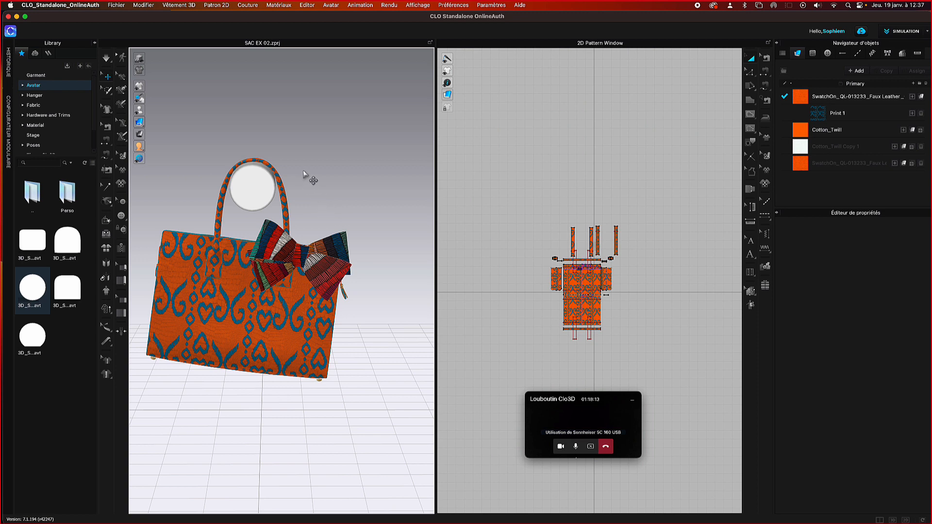
pyautogui.scroll(3, 301, 168)
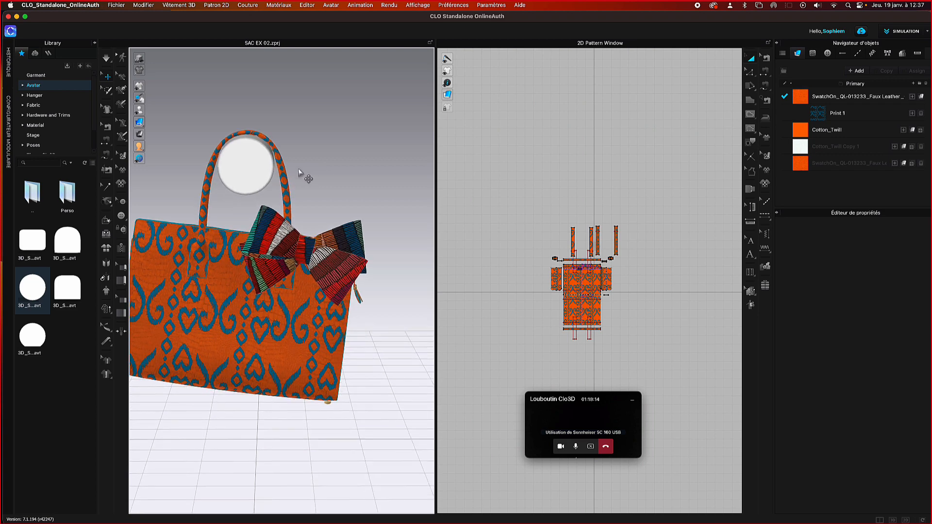
pyautogui.moveTo(308, 158); pyautogui.dragTo(335, 241, button='middle')
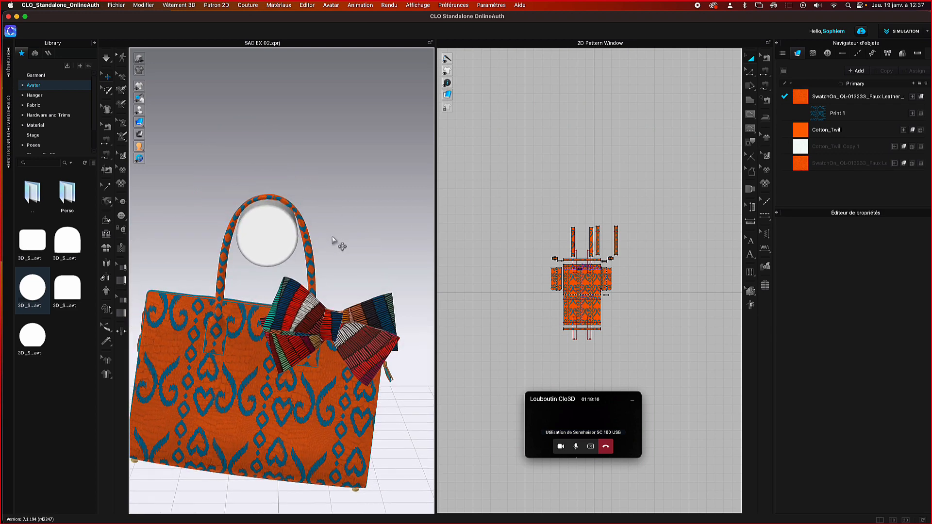
pyautogui.moveTo(338, 189); pyautogui.dragTo(340, 219, button='right')
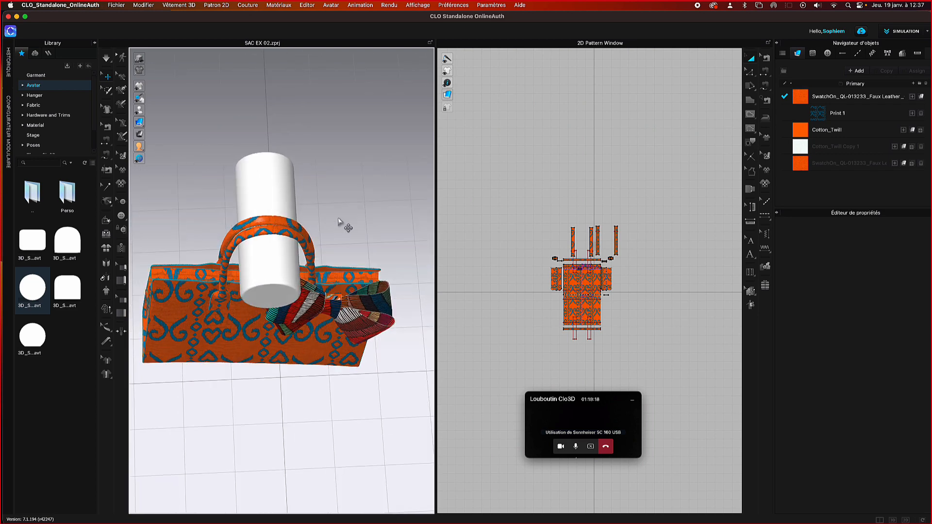
pyautogui.click(107, 90)
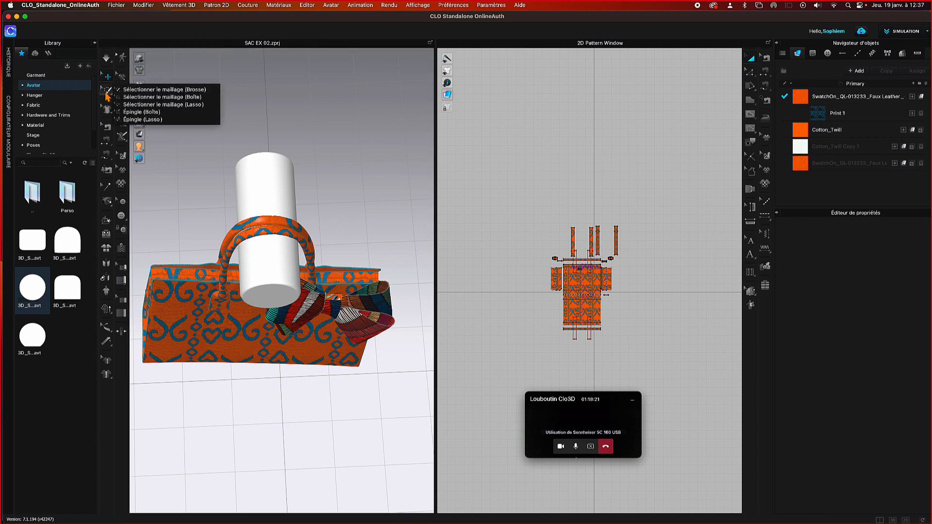
pyautogui.click(134, 112)
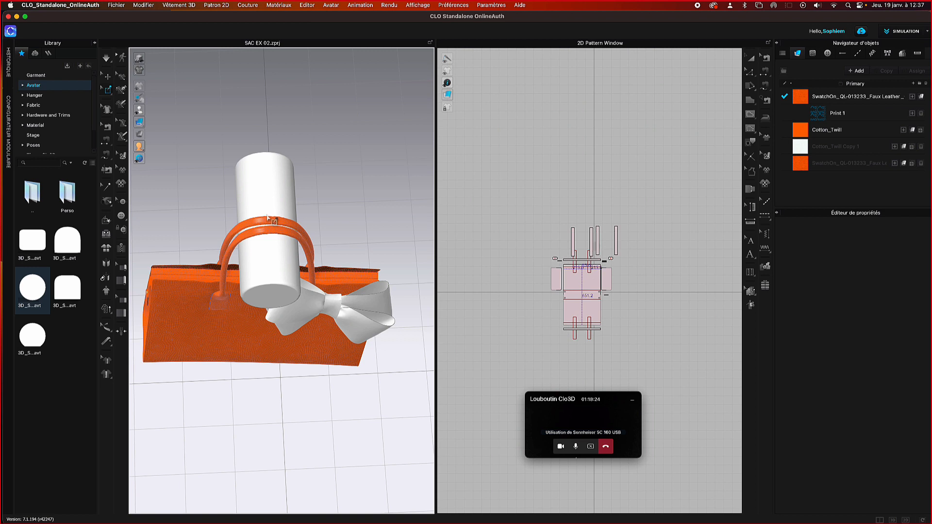
pyautogui.moveTo(267, 217); pyautogui.dragTo(281, 237)
pyautogui.press('q')
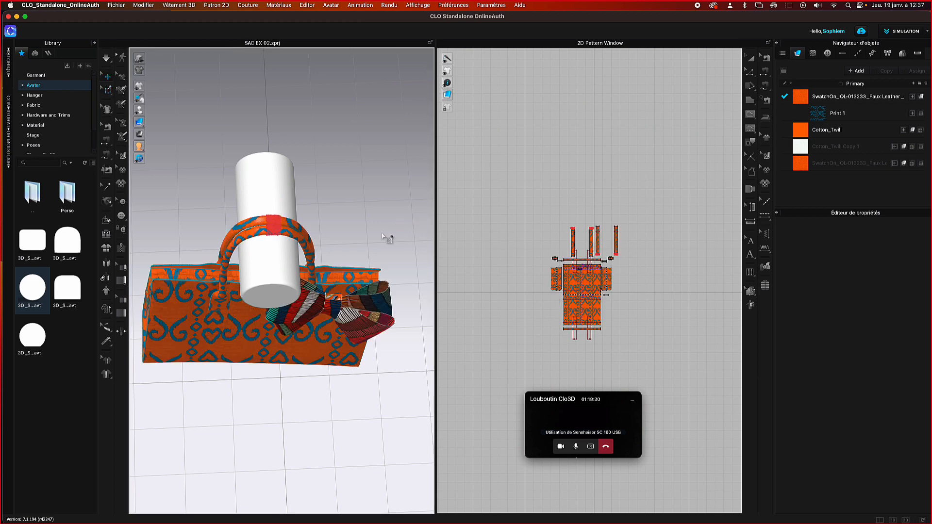
# - Shift the cylinder slightly along its length toward the bag's bow side, then deselect it
pyautogui.press('space')
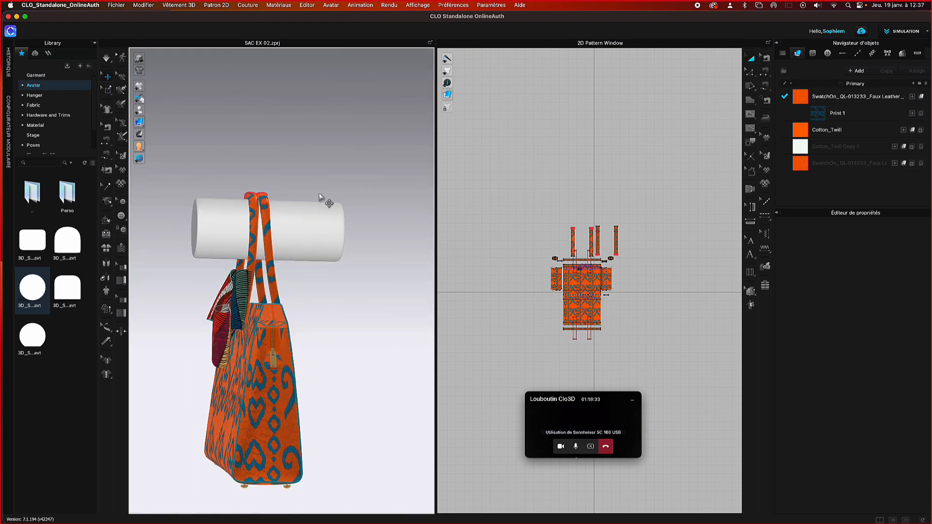
pyautogui.click(311, 211)
pyautogui.moveTo(315, 204)
pyautogui.mouseDown()
pyautogui.moveTo(333, 203)
pyautogui.moveTo(299, 204)
pyautogui.mouseUp()
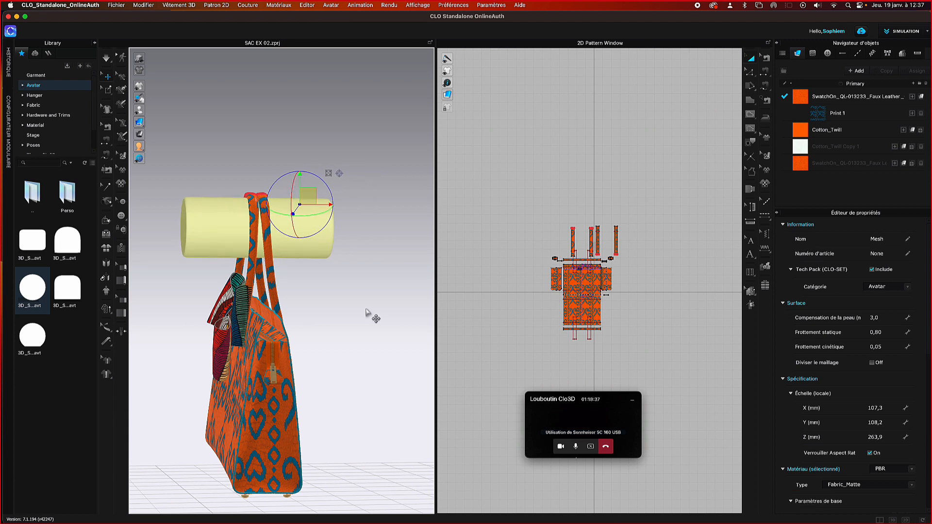
pyautogui.click(338, 294)
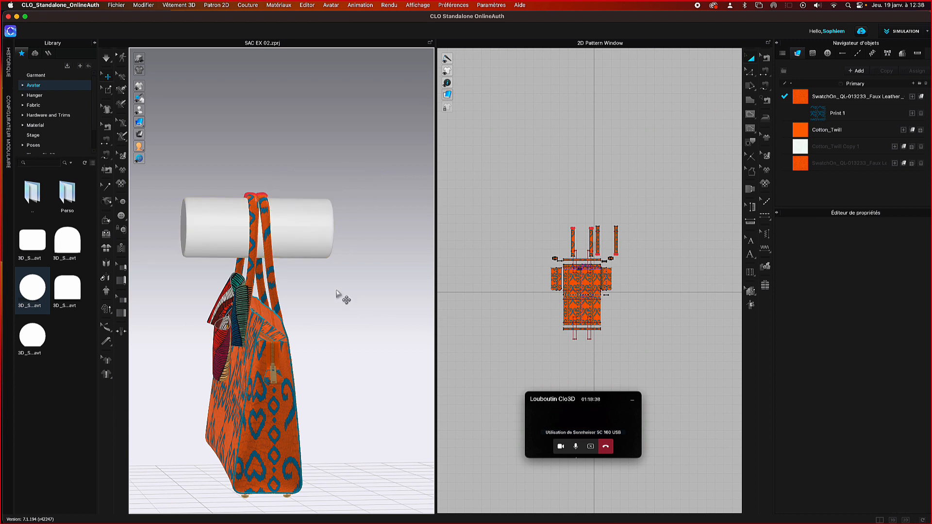
# - Try to select the cylinder together with all of the bag's pattern pieces
pyautogui.click(290, 255)
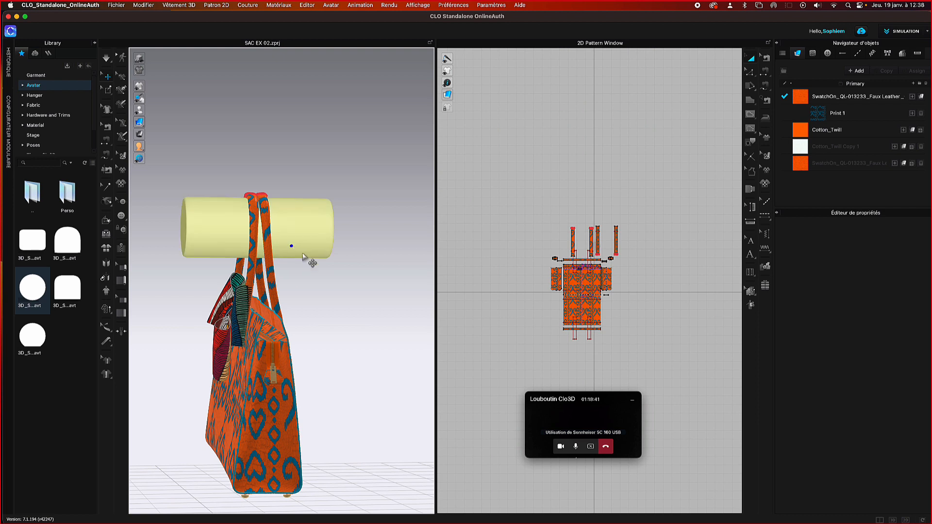
pyautogui.moveTo(537, 204); pyautogui.dragTo(632, 356)
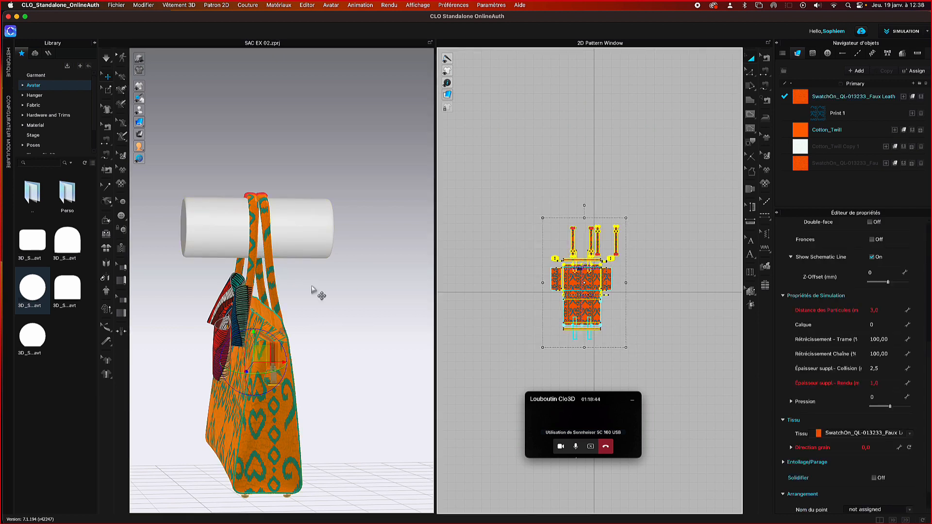
pyautogui.click(289, 224)
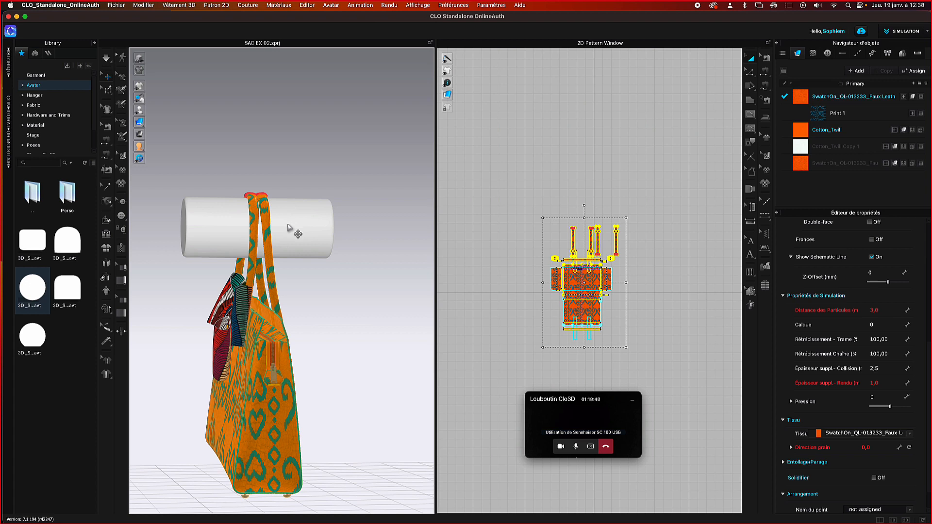
pyautogui.click(288, 225)
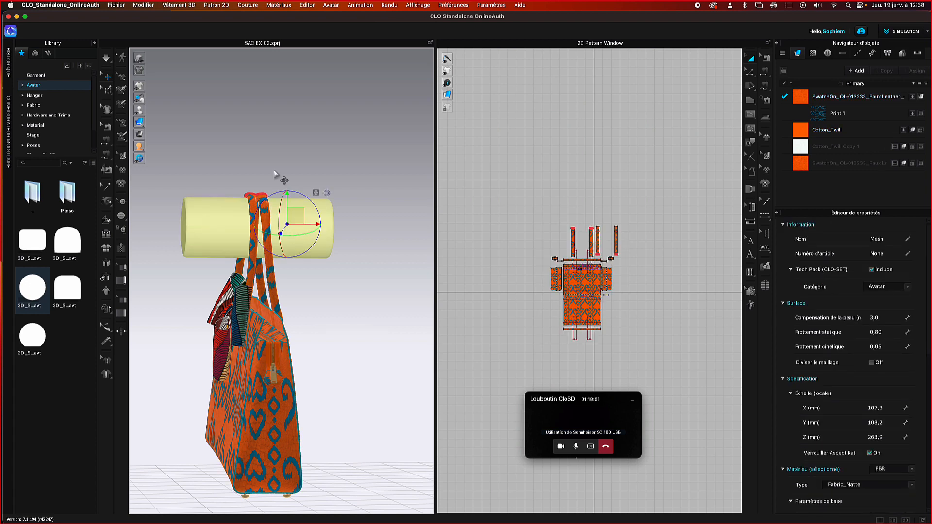
pyautogui.hotkey('ctrl', 'a')
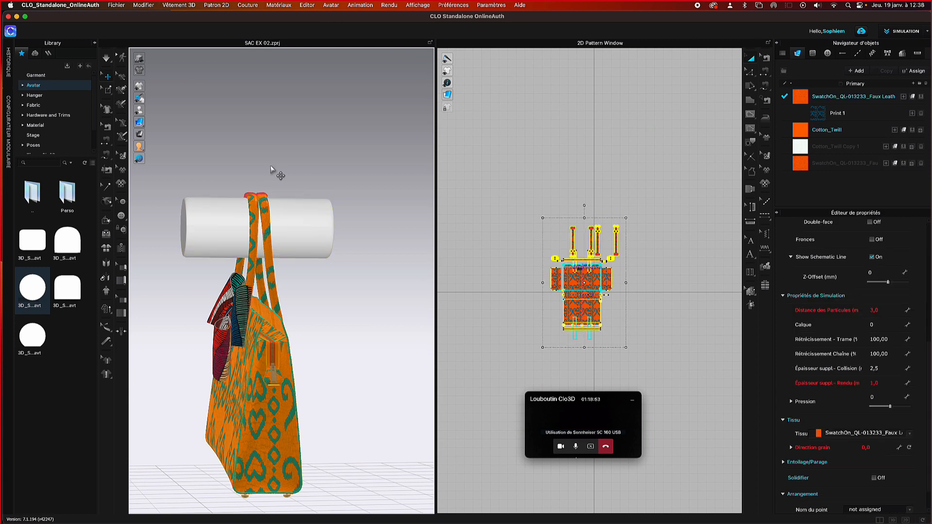
pyautogui.click(271, 168)
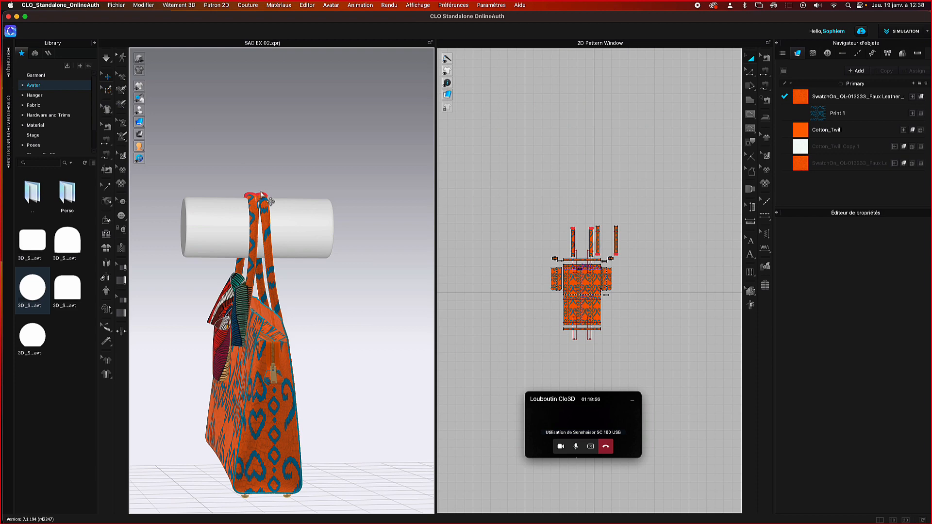
# - Remove all pins from the handles
pyautogui.moveTo(273, 194)
pyautogui.mouseDown(button='right')
pyautogui.moveTo(277, 213)
pyautogui.moveTo(272, 205)
pyautogui.mouseUp(button='right')
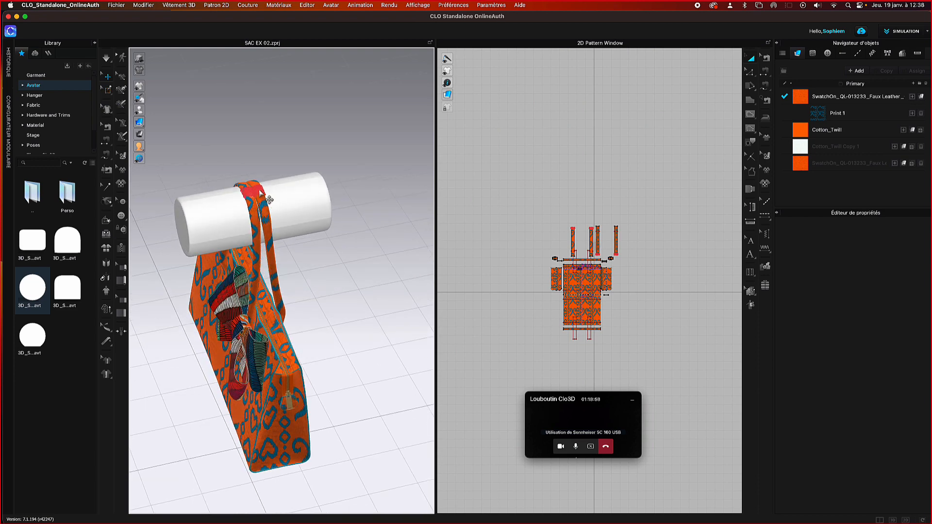
pyautogui.click(259, 190)
pyautogui.rightClick(259, 190)
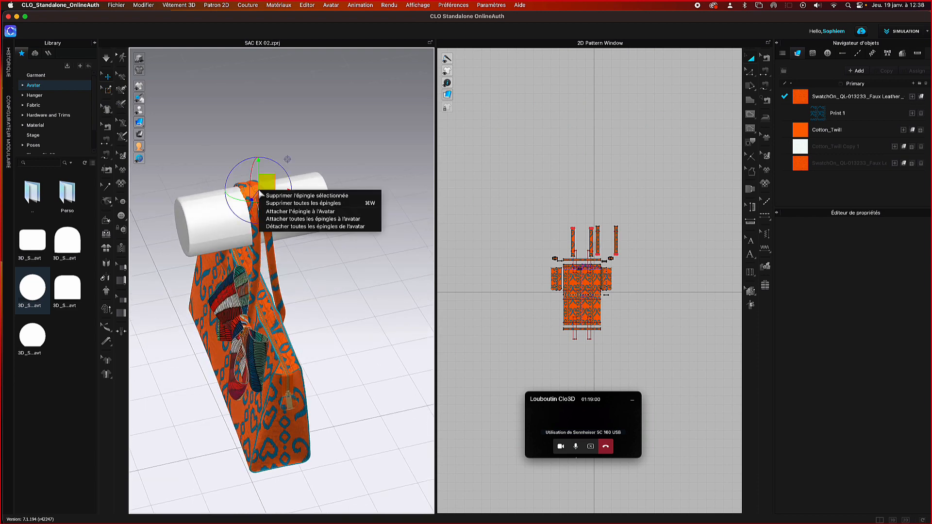
pyautogui.click(289, 203)
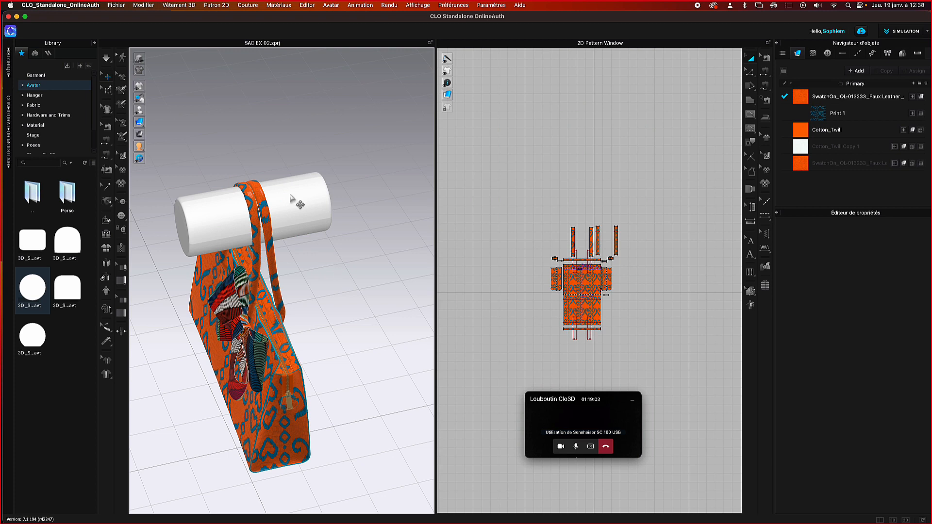
# - Box-pin the handle sections resting on top of the cylinder again, leaving the pins unattached to the avatar
pyautogui.click(110, 95)
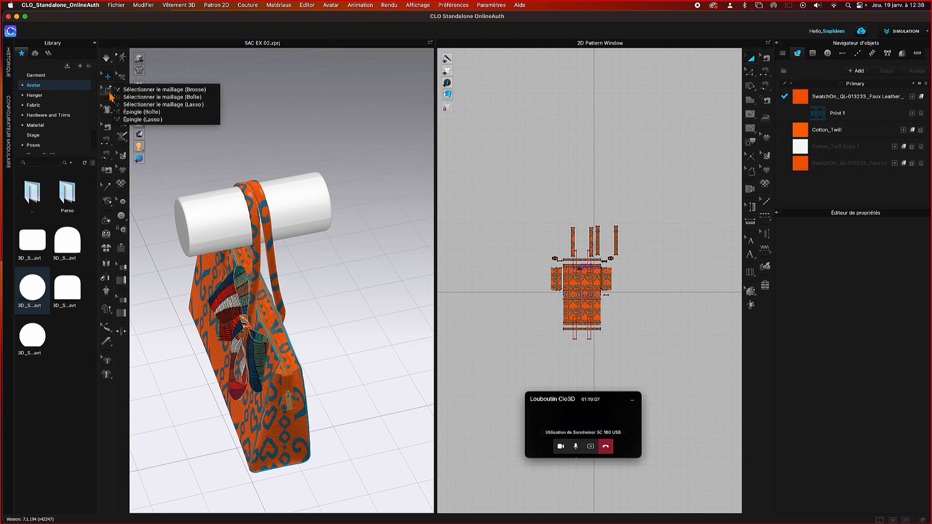
pyautogui.click(137, 113)
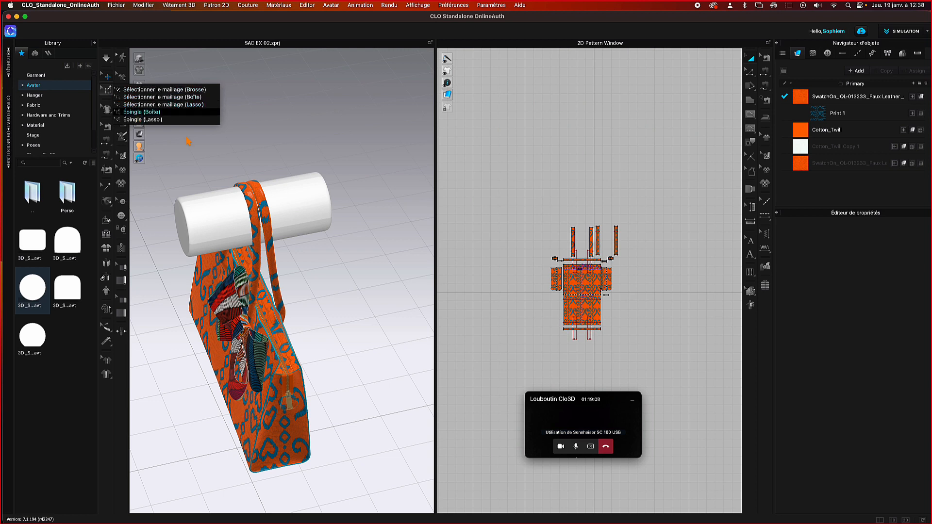
pyautogui.moveTo(240, 188); pyautogui.dragTo(265, 200)
pyautogui.rightClick(263, 198)
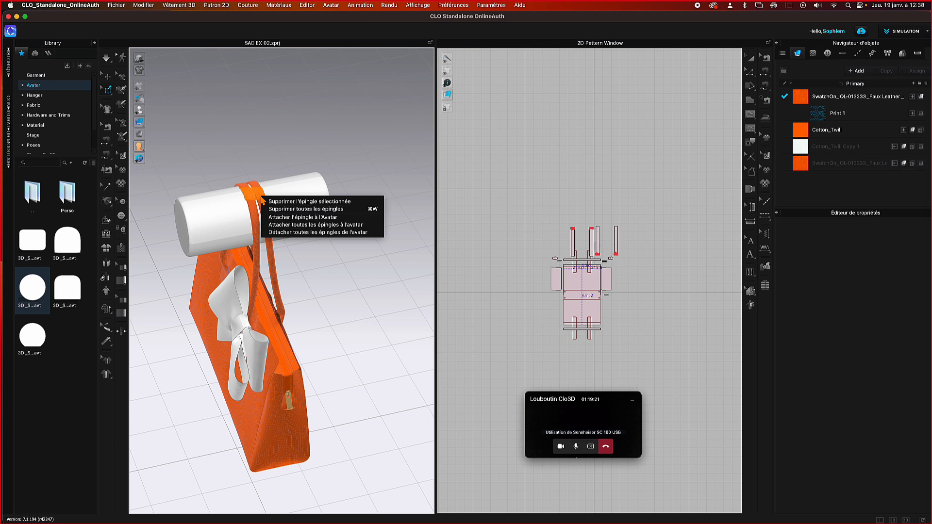
pyautogui.click(248, 154)
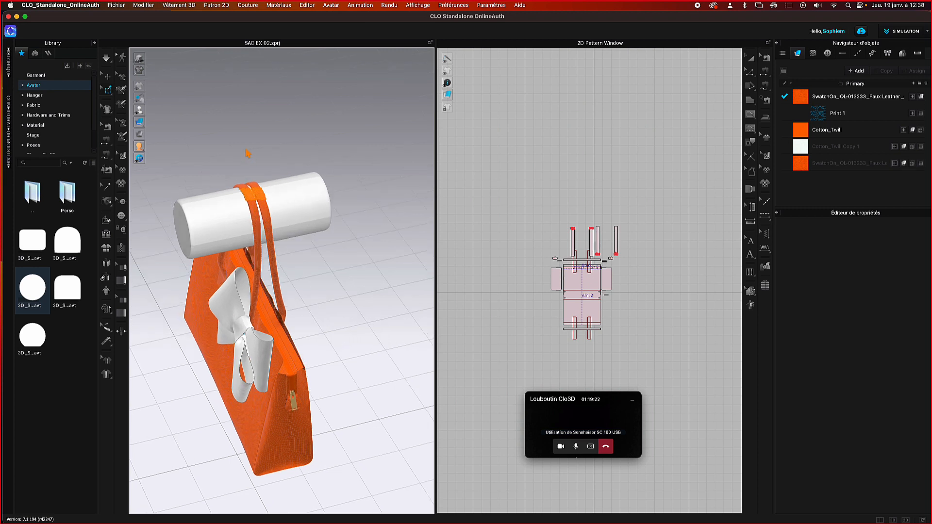
# - Simulate the bag hanging from its pinned handles and pull the handle nearest the bow slightly away from the cylinder
pyautogui.moveTo(248, 154); pyautogui.dragTo(281, 138, button='right')
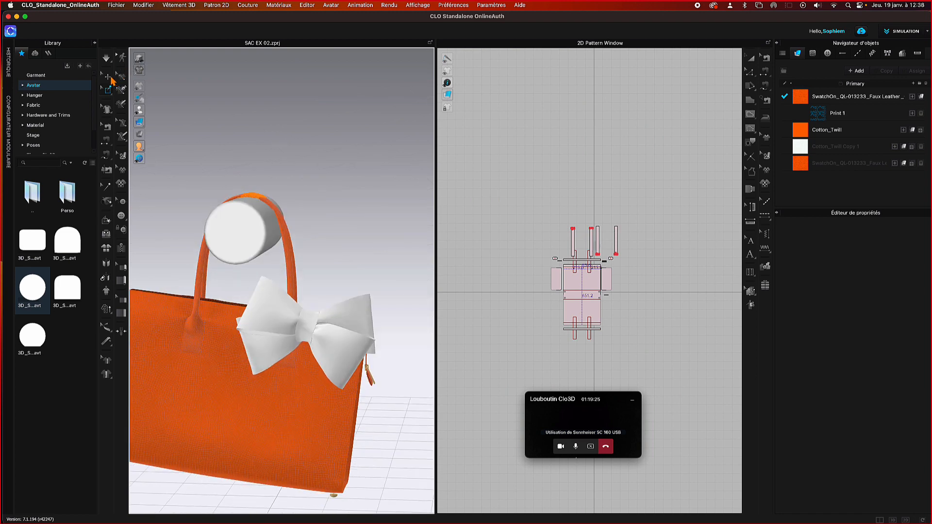
pyautogui.click(106, 58)
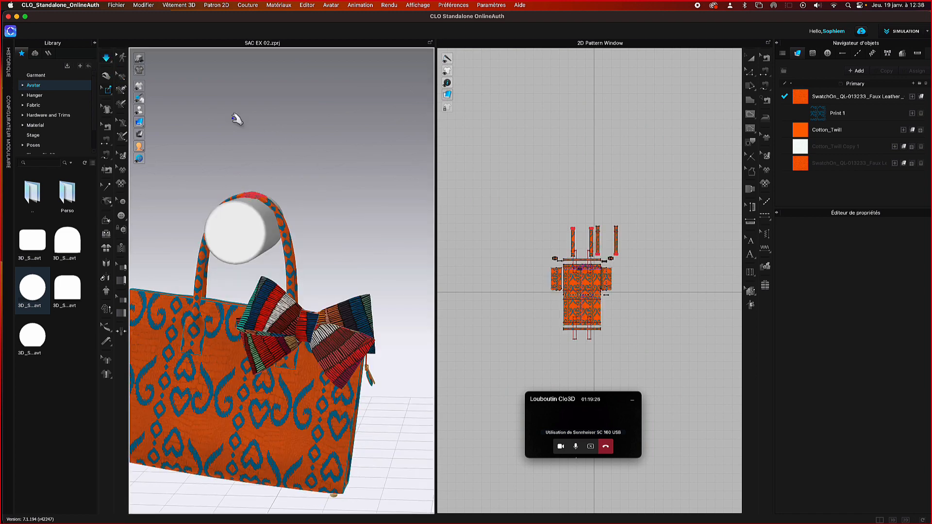
pyautogui.click(290, 247)
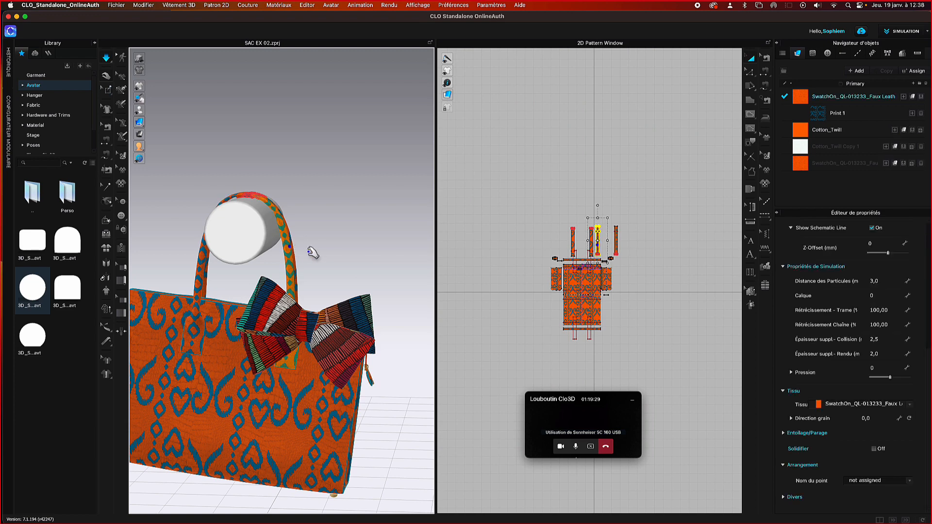
pyautogui.moveTo(313, 252); pyautogui.dragTo(323, 245)
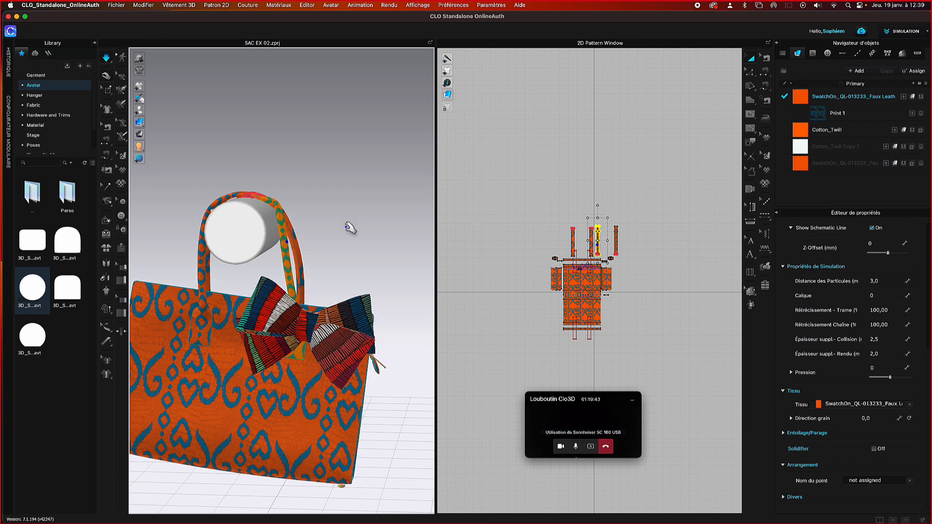
# - Stop the simulation and delete all the pins from the handle sections over the cylinder
pyautogui.press('w')
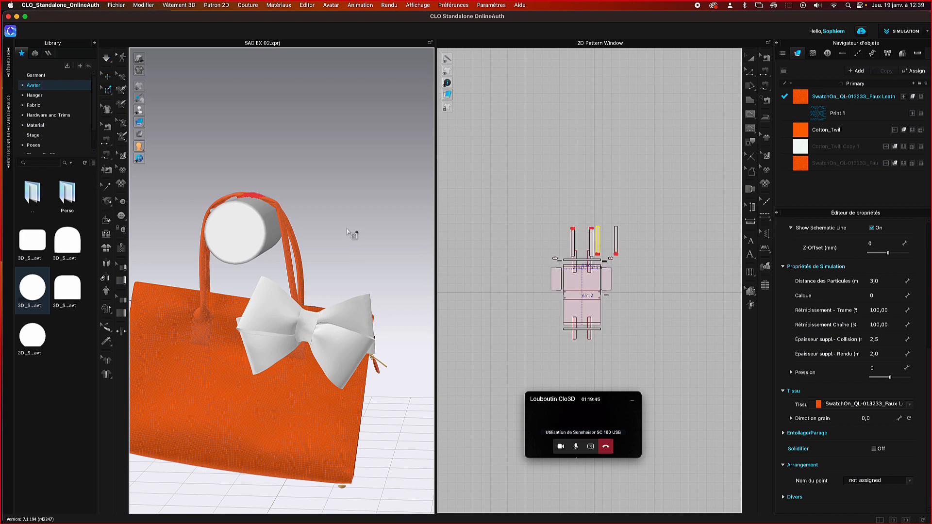
pyautogui.moveTo(347, 232); pyautogui.dragTo(319, 254, button='right')
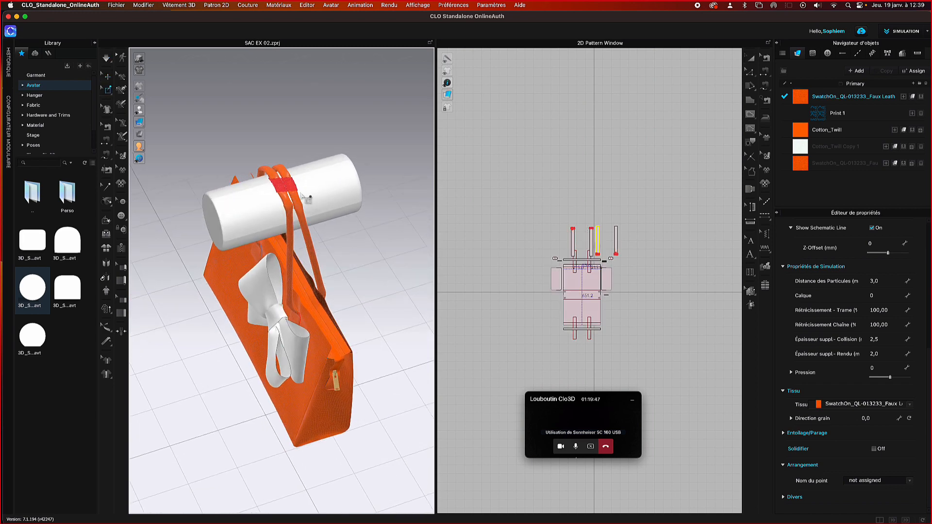
pyautogui.click(283, 194)
pyautogui.rightClick(301, 193)
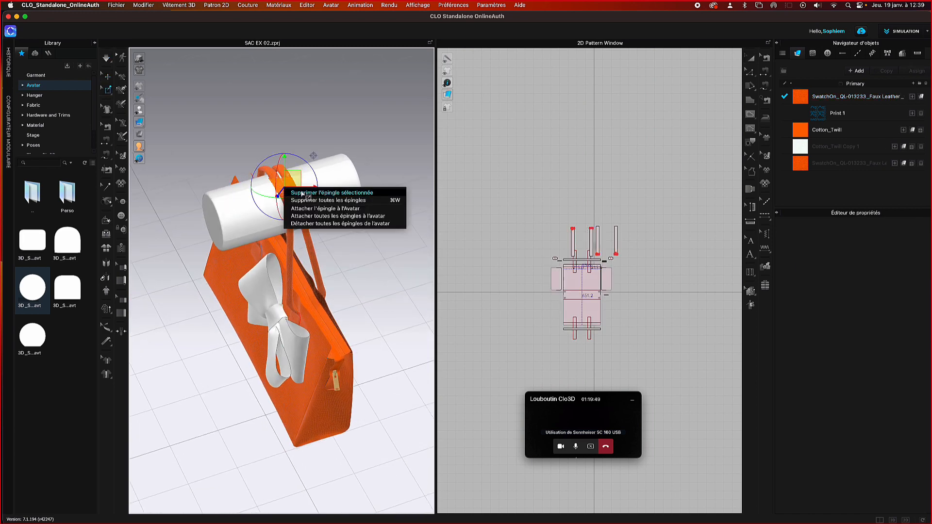
pyautogui.click(311, 200)
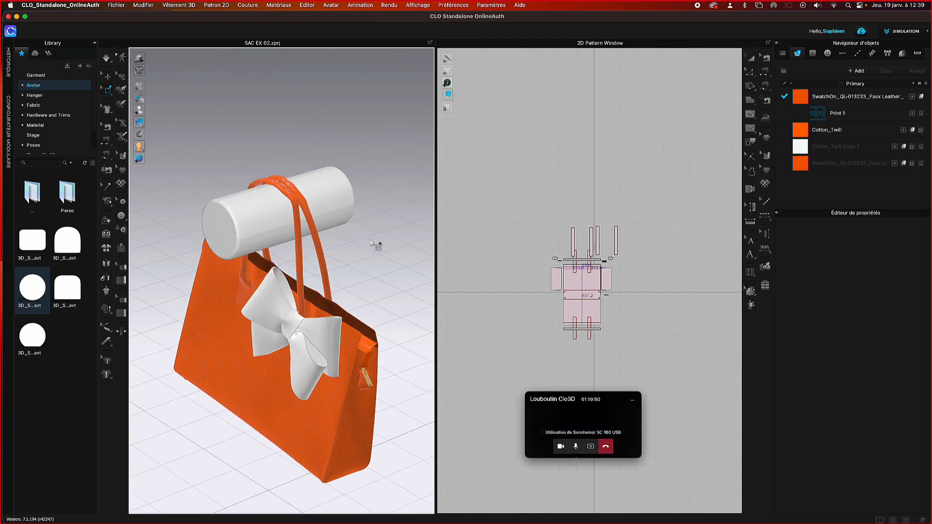
# - Simulate the unpinned bag so its handles rest freely on the cylinder, then stop the simulation
pyautogui.moveTo(370, 243); pyautogui.dragTo(391, 233, button='right')
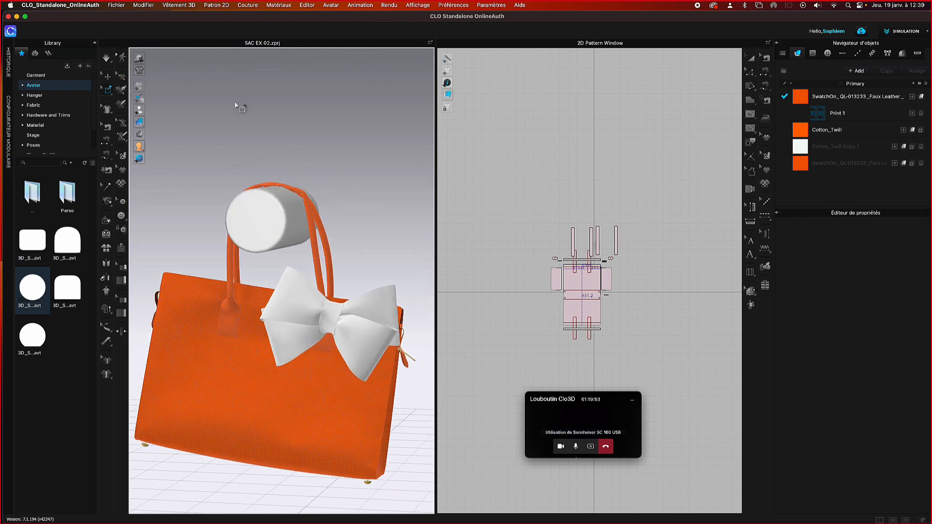
pyautogui.press('space')
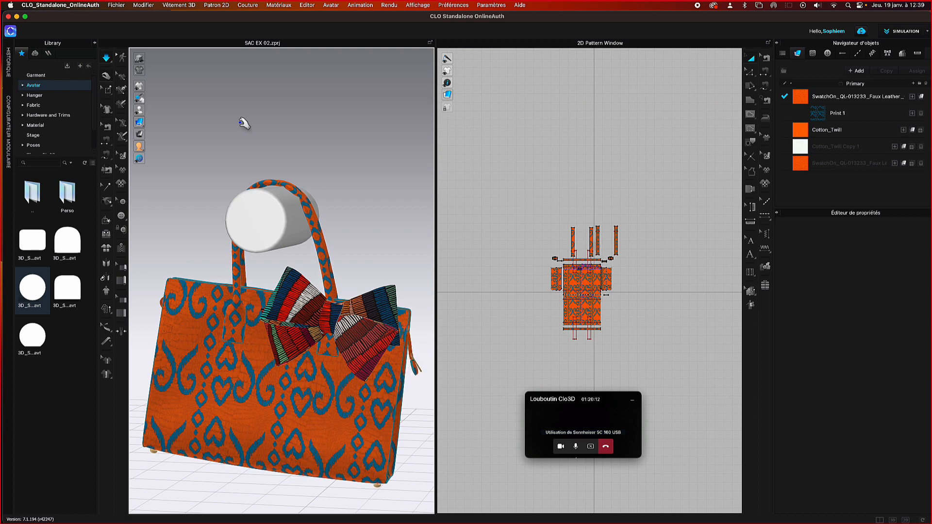
pyautogui.press('w')
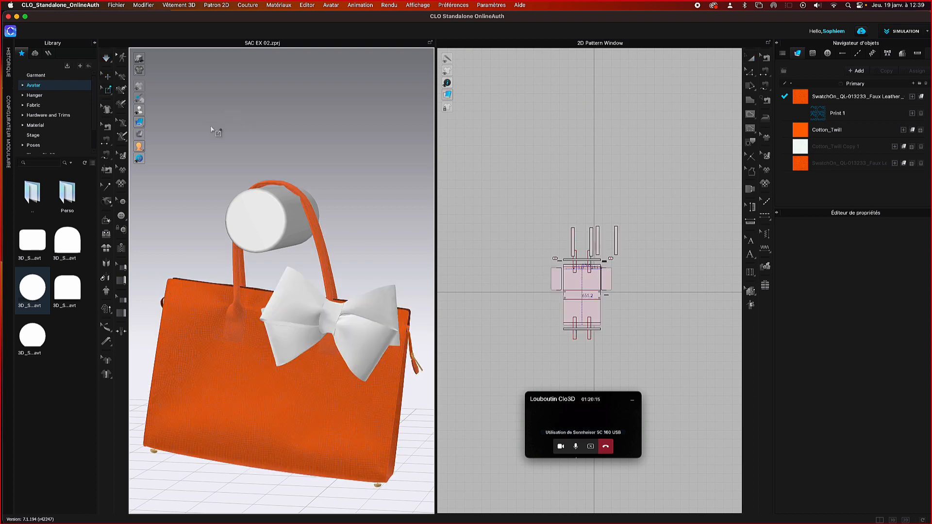
pyautogui.press('q')
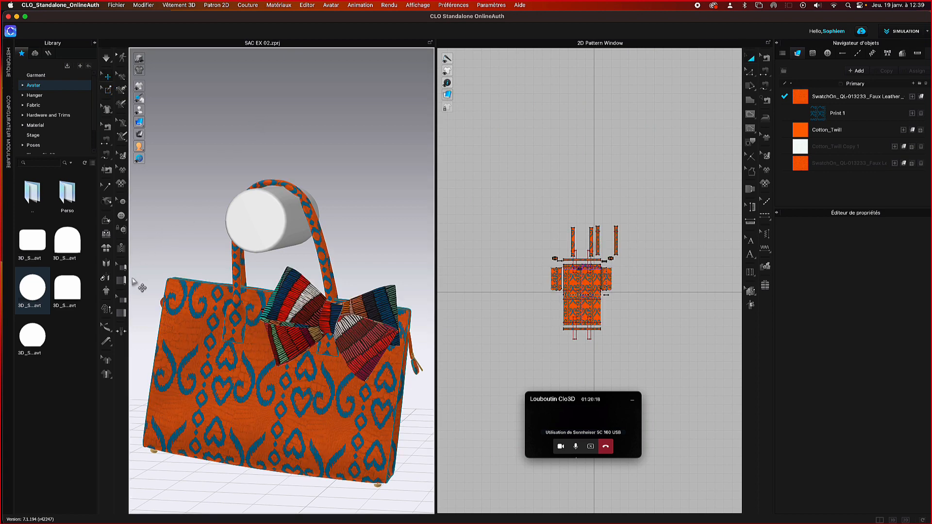
# - Tack a point near the top of one handle to the cylinder with the Tack on Avatar tool
pyautogui.click(105, 202)
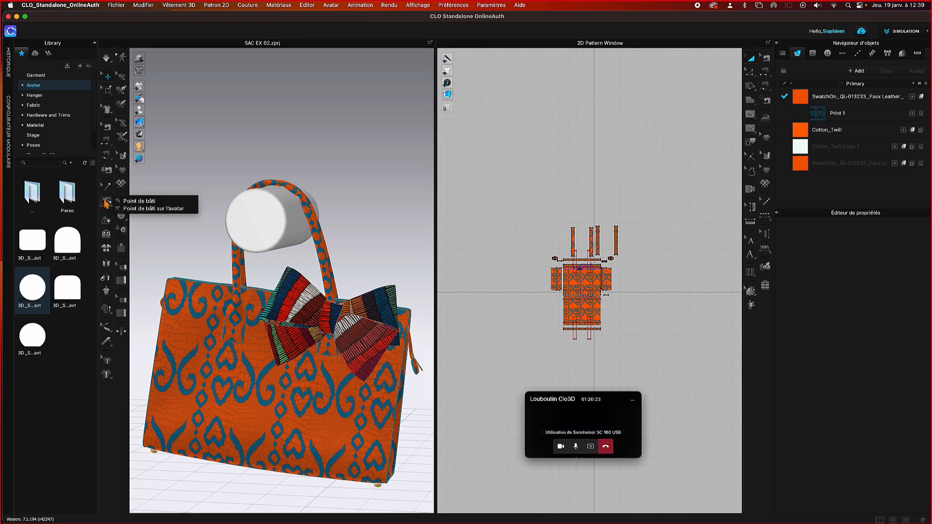
pyautogui.click(136, 210)
pyautogui.moveTo(315, 172); pyautogui.dragTo(284, 196, button='right')
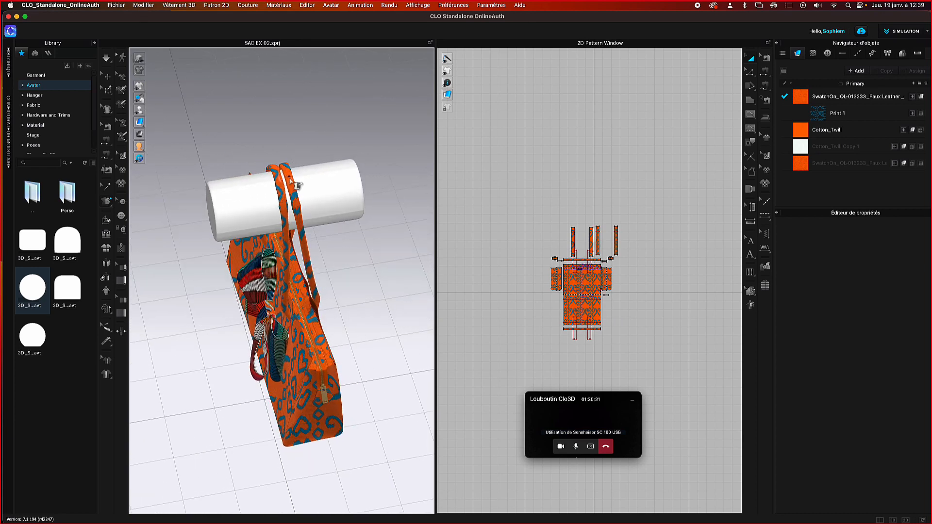
pyautogui.click(290, 178)
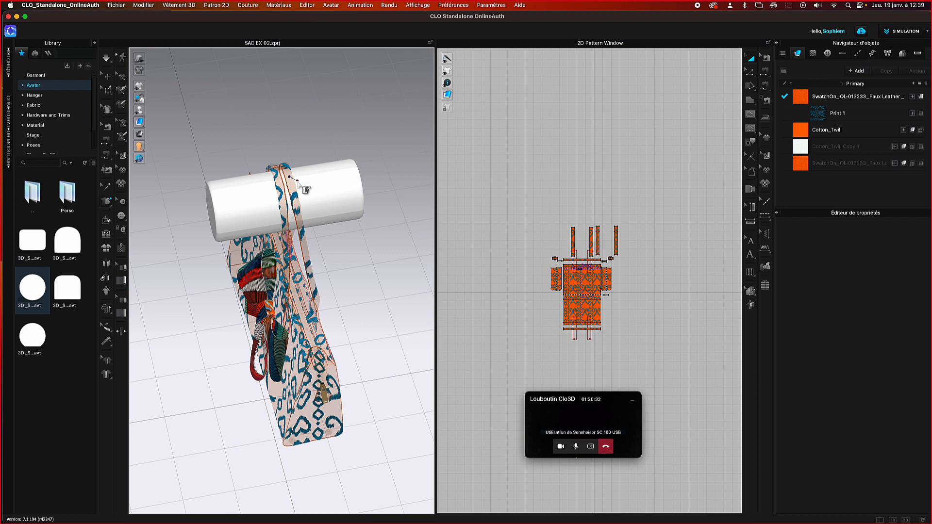
pyautogui.click(303, 188)
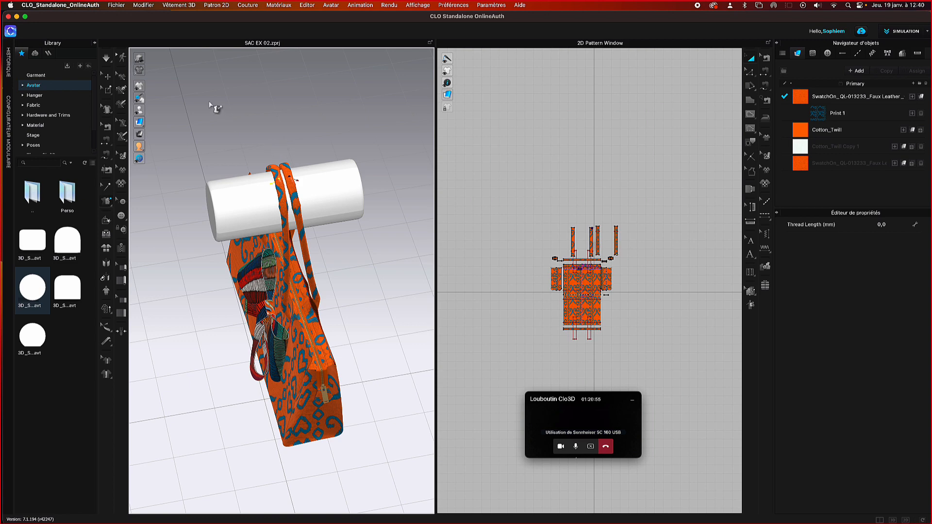
# - Shift the cylinder slightly along its length, away from the bag's bow side
pyautogui.click(112, 75)
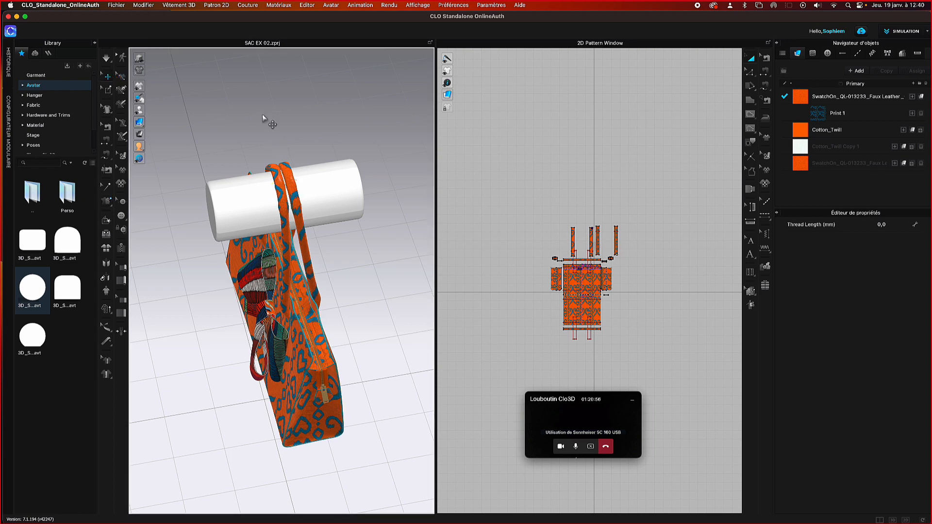
pyautogui.moveTo(262, 115)
pyautogui.mouseDown(button='right')
pyautogui.moveTo(304, 107)
pyautogui.moveTo(254, 108)
pyautogui.moveTo(263, 108)
pyautogui.mouseUp(button='right')
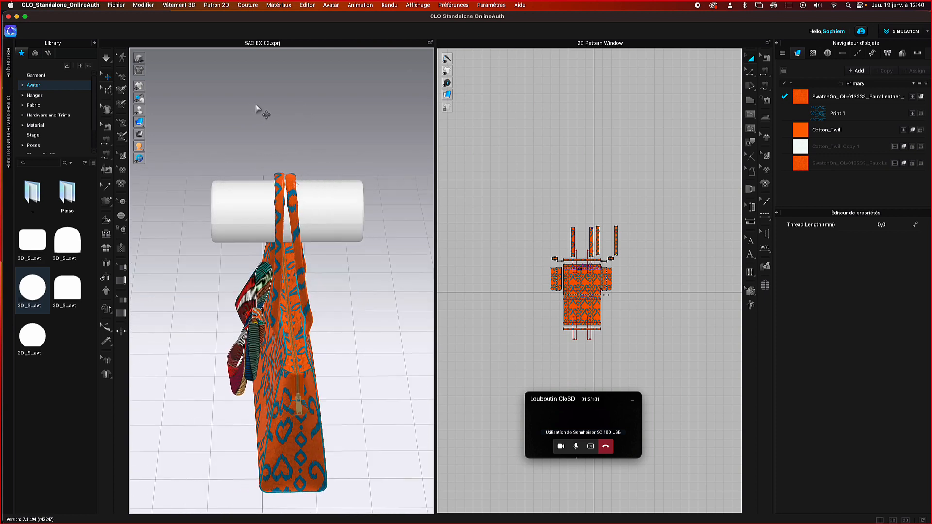
pyautogui.click(315, 203)
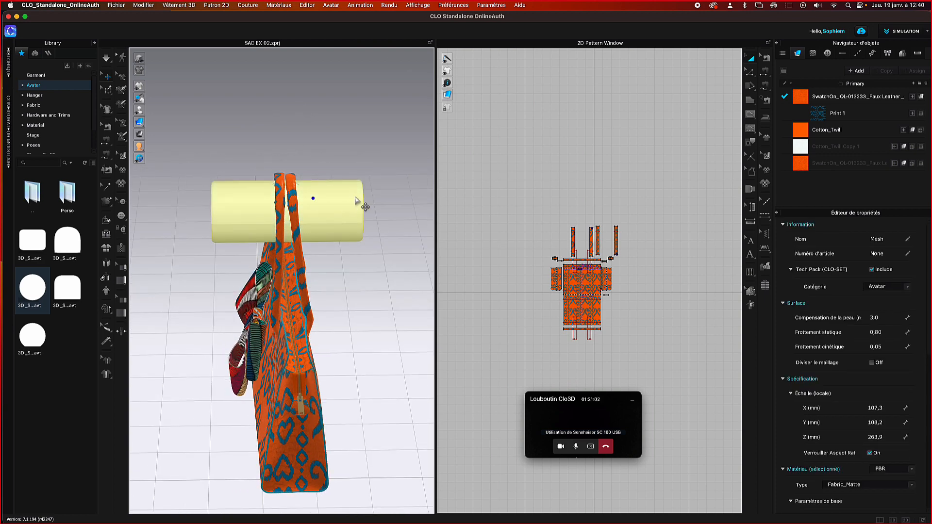
pyautogui.click(313, 204)
pyautogui.click(332, 206)
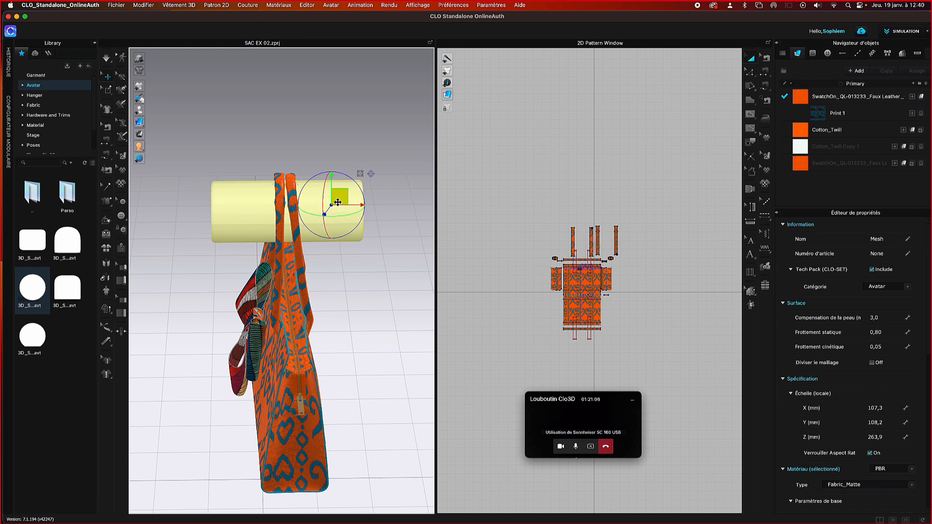
pyautogui.moveTo(338, 202); pyautogui.dragTo(364, 202)
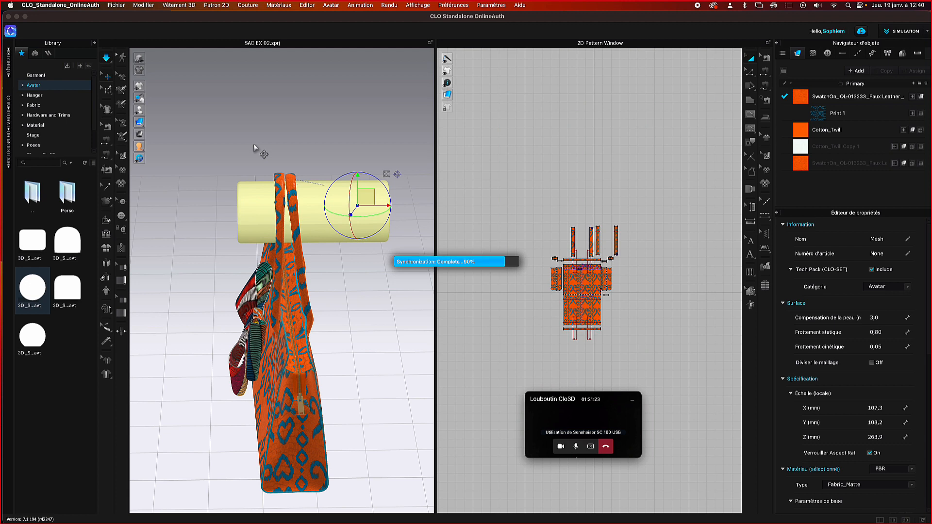
# - Simulate the tacked bag so the handles follow the shifted cylinder, then stop the simulation
pyautogui.press('space')
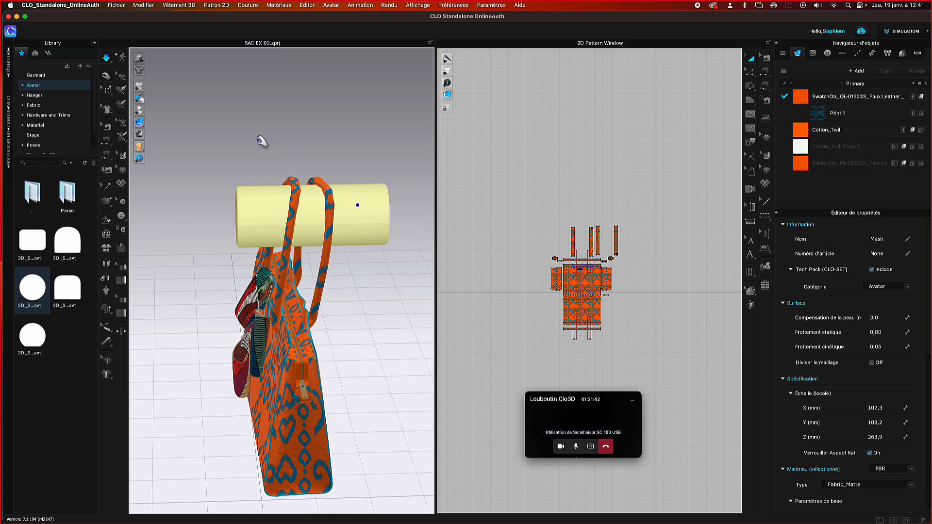
pyautogui.moveTo(267, 141)
pyautogui.mouseDown(button='right')
pyautogui.moveTo(295, 142)
pyautogui.moveTo(256, 142)
pyautogui.mouseUp(button='right')
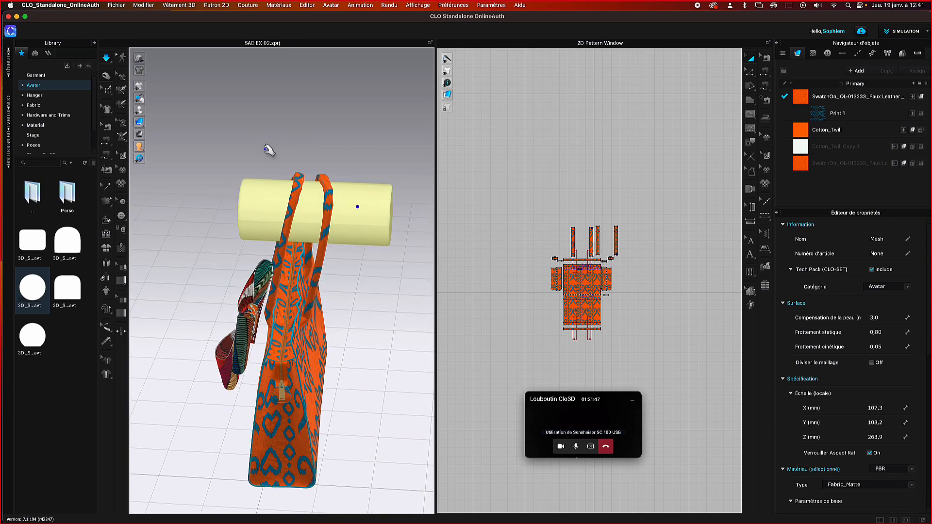
pyautogui.press('space')
pyautogui.click(109, 91)
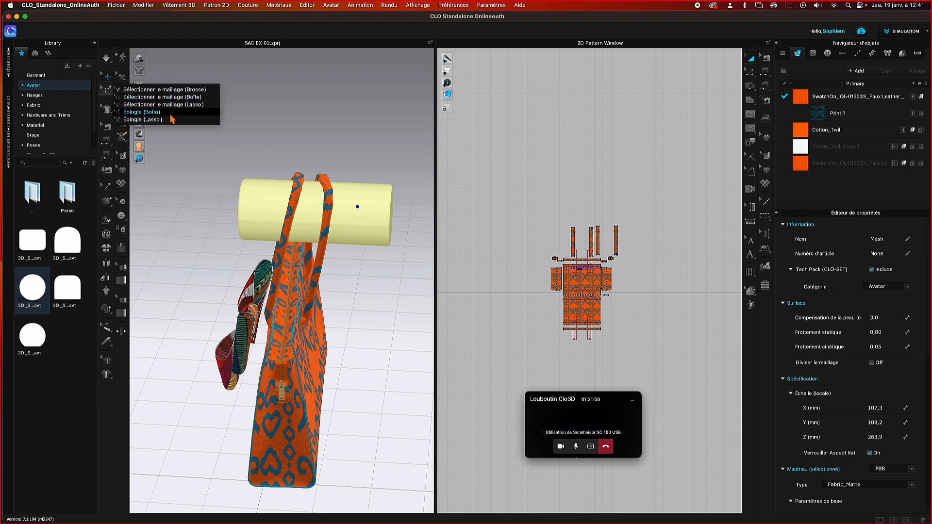
pyautogui.click(168, 48)
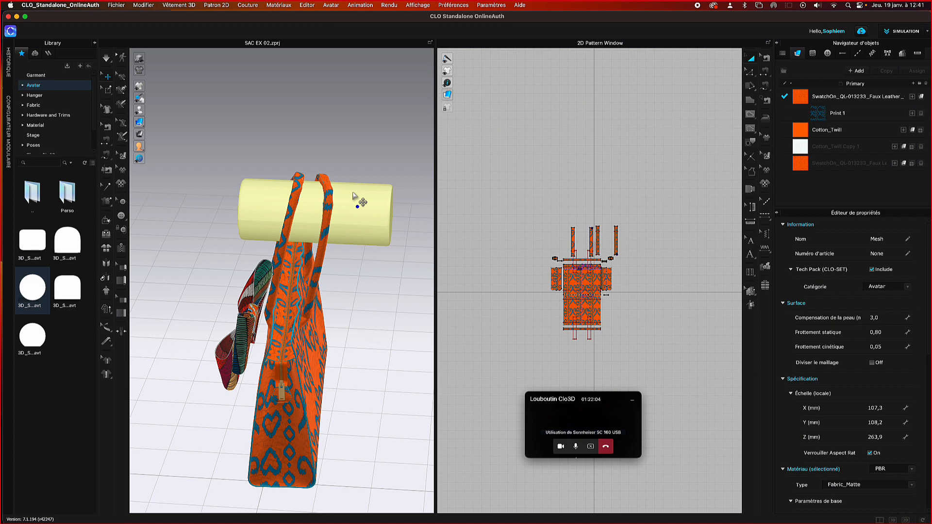
# - Delete the tack that joins the handle to the cylinder
pyautogui.moveTo(356, 199)
pyautogui.mouseDown(button='right')
pyautogui.moveTo(397, 200)
pyautogui.moveTo(367, 192)
pyautogui.mouseUp(button='right')
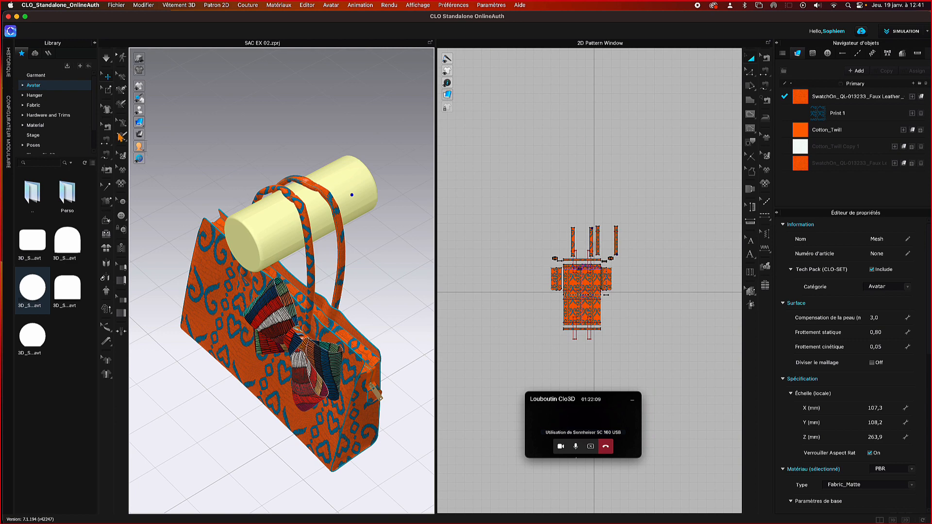
pyautogui.click(108, 200)
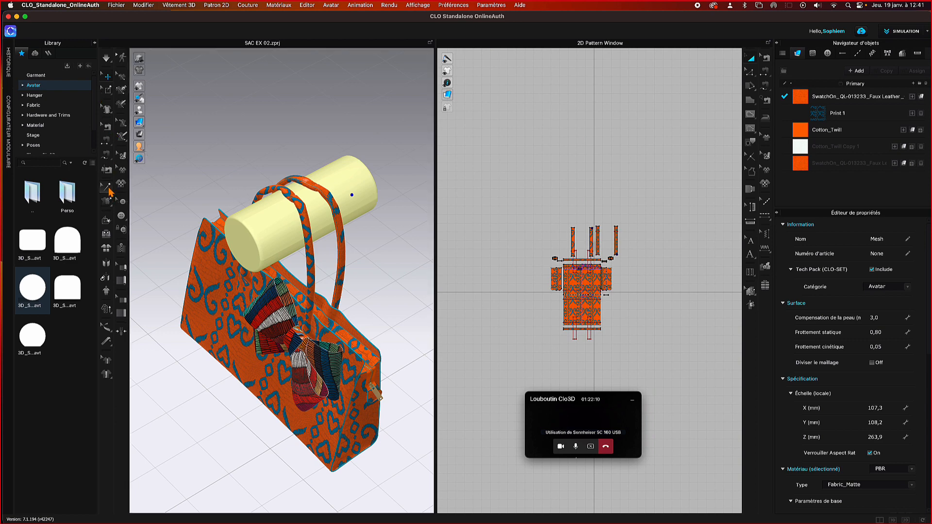
pyautogui.click(316, 188)
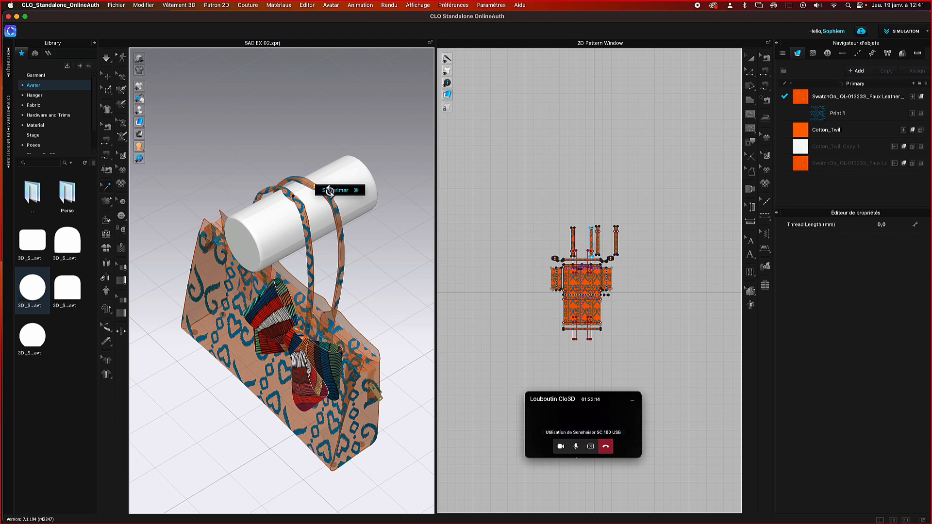
pyautogui.click(329, 191)
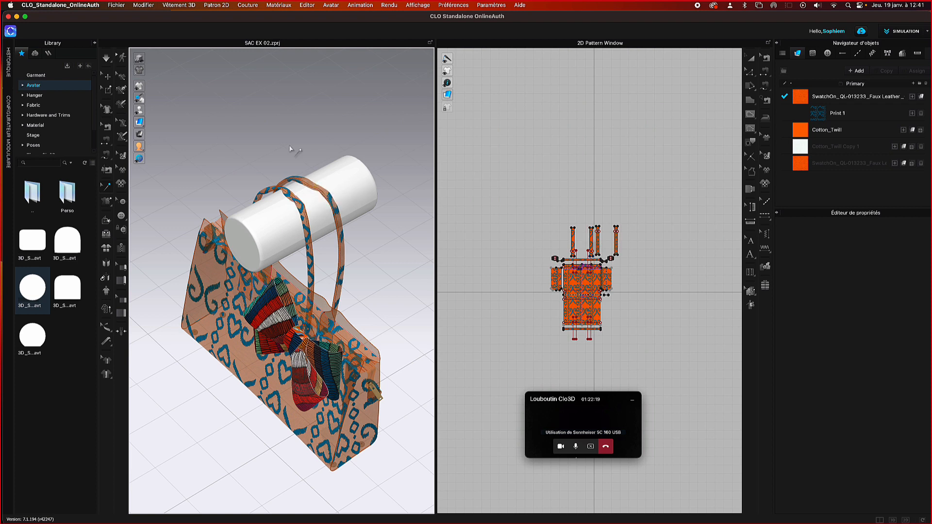
# - Simulate the bag without the tack so it hangs freely from the cylinder, then stop the simulation
pyautogui.moveTo(290, 150); pyautogui.dragTo(320, 141, button='right')
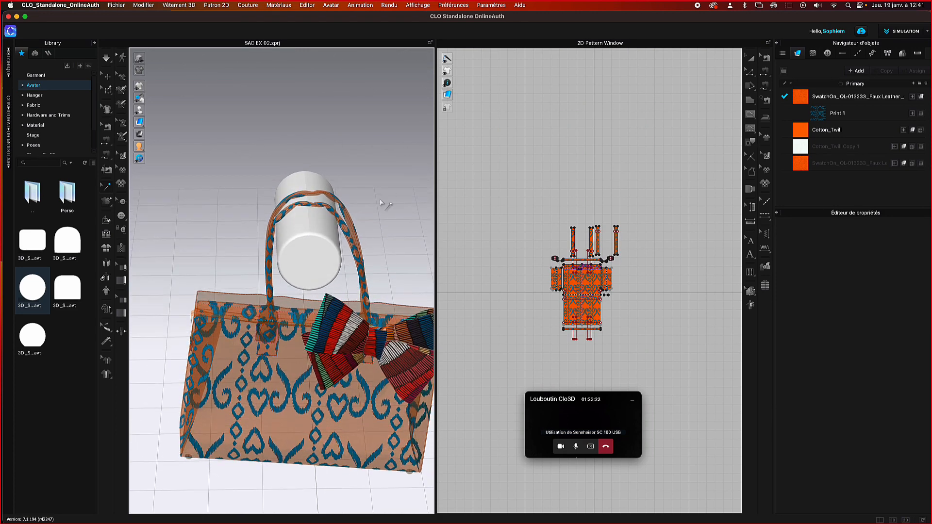
pyautogui.press('space')
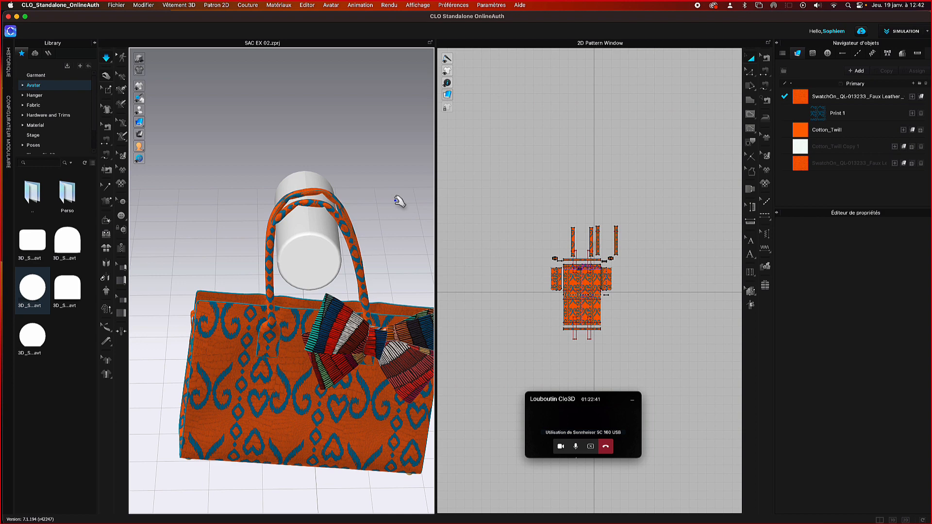
pyautogui.press('space')
# - Examine the seam type and fold settings of the sewing along the two handle pieces above the bag body
pyautogui.hotkey('ctrl', 'a')
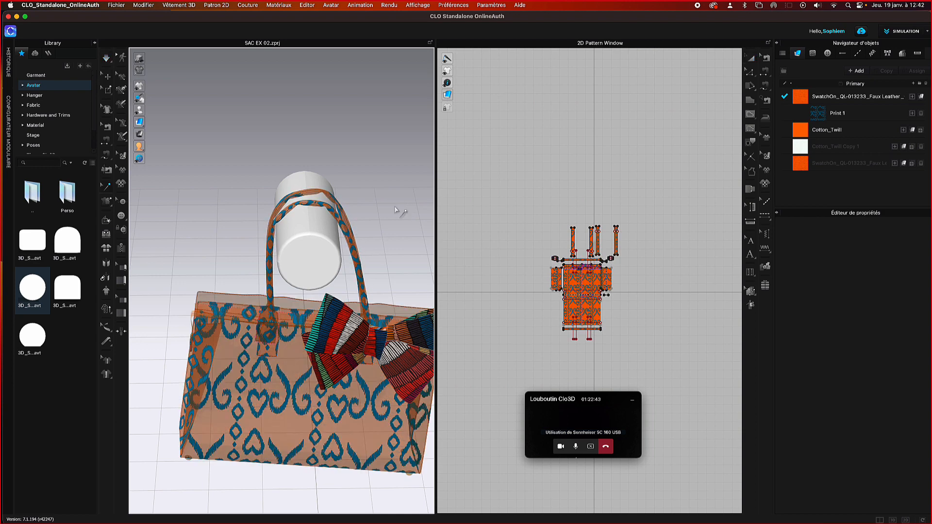
pyautogui.click(534, 229)
pyautogui.scroll(3, 589, 253)
pyautogui.scroll(6, 584, 250)
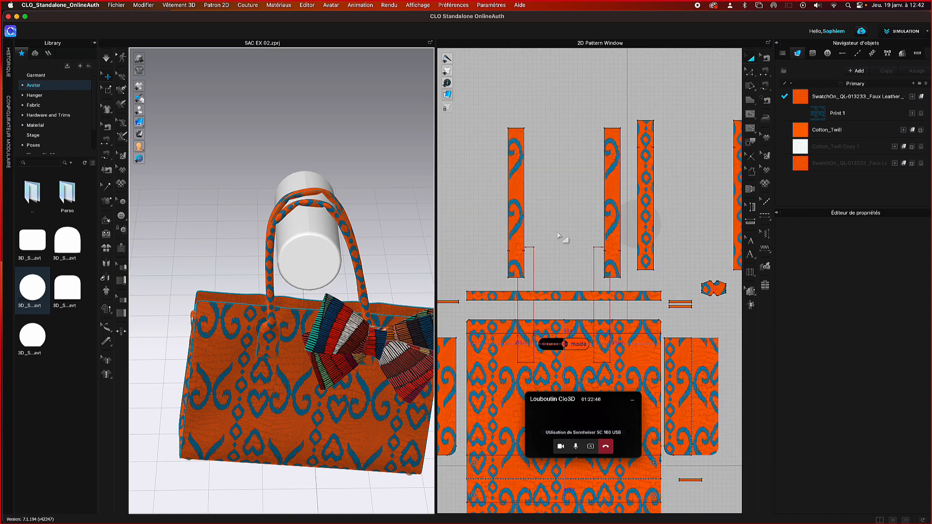
pyautogui.press('b')
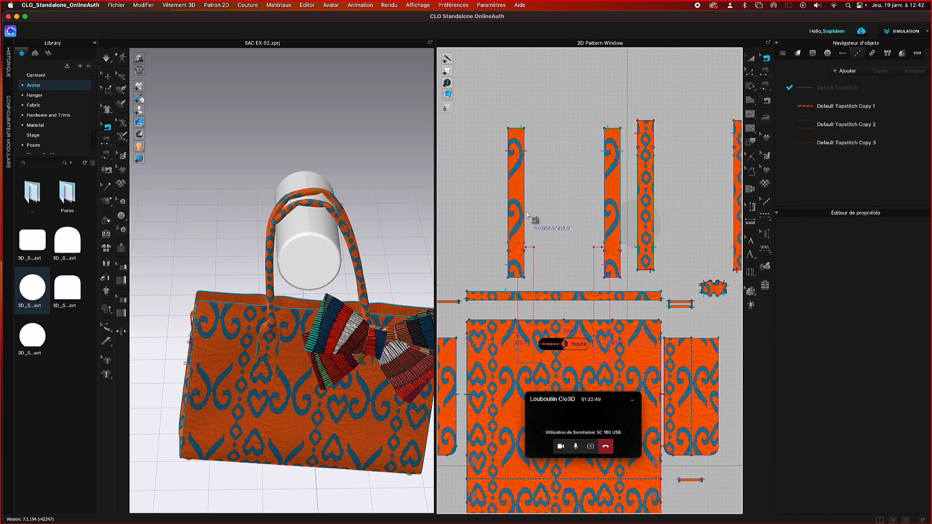
pyautogui.click(527, 215)
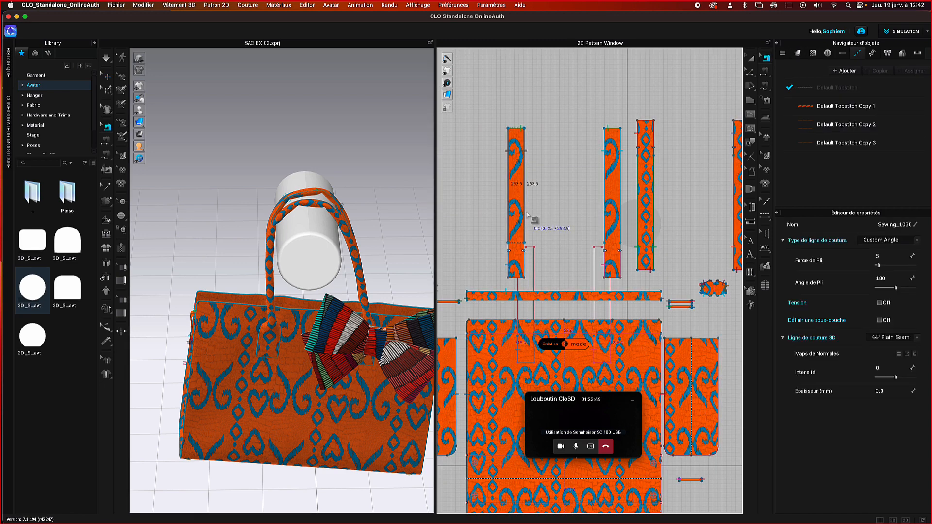
pyautogui.click(606, 218)
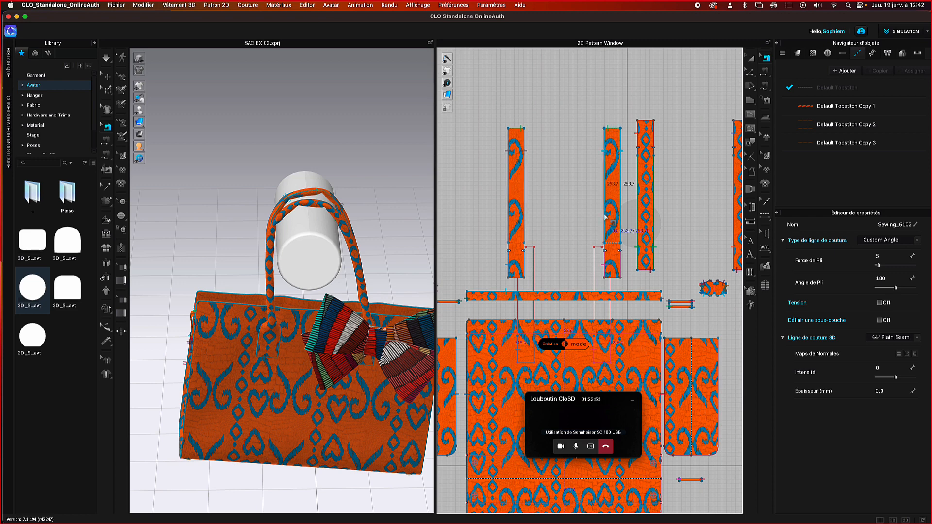
pyautogui.click(525, 209)
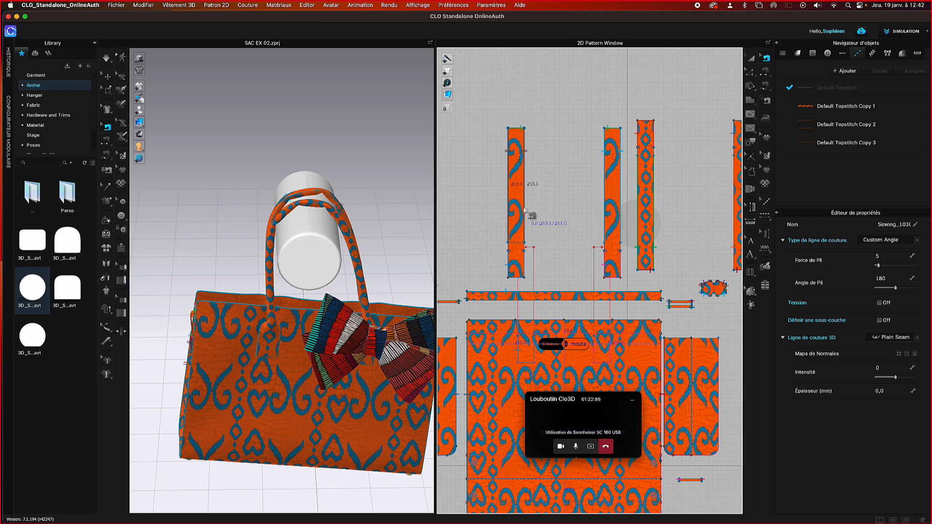
pyautogui.click(639, 203)
pyautogui.click(895, 244)
pyautogui.click(894, 244)
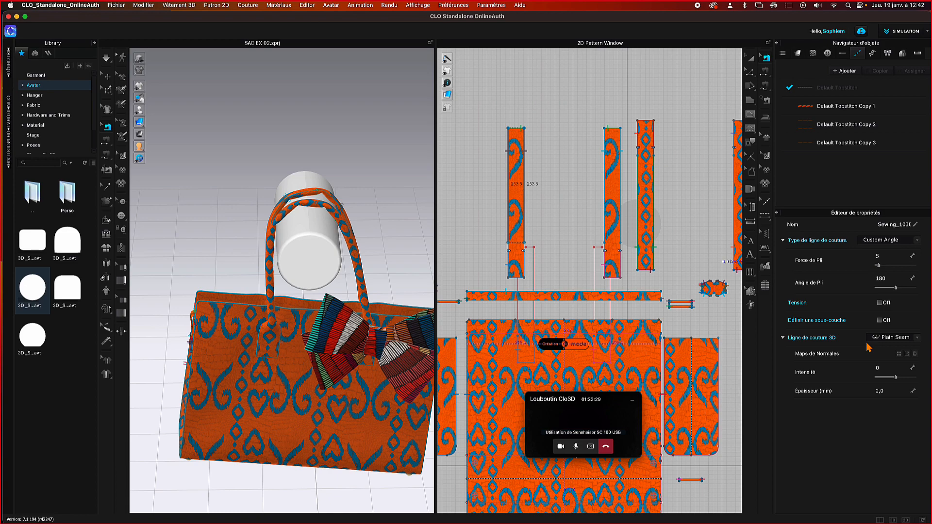
# - Examine the selected-line and simulation properties of the handle piece above the bag body's upper edge
pyautogui.moveTo(354, 170); pyautogui.dragTo(311, 171, button='right')
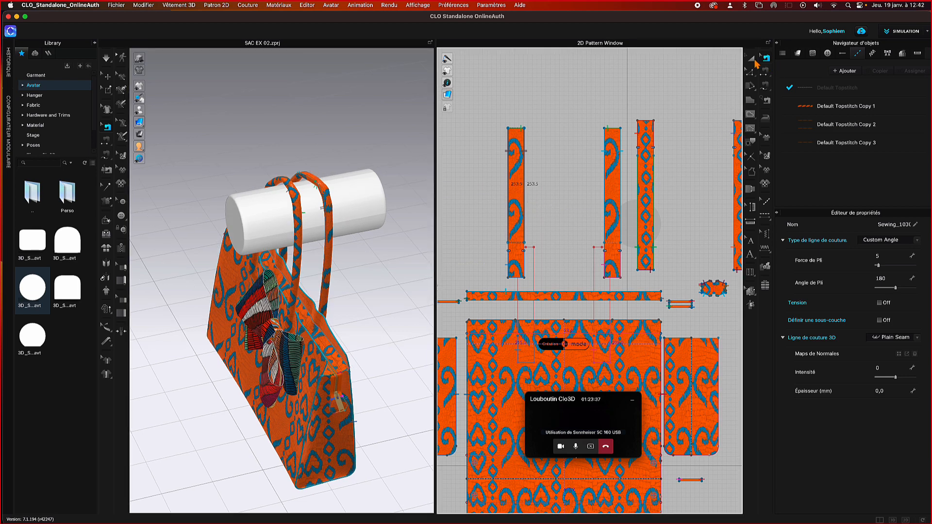
pyautogui.click(752, 58)
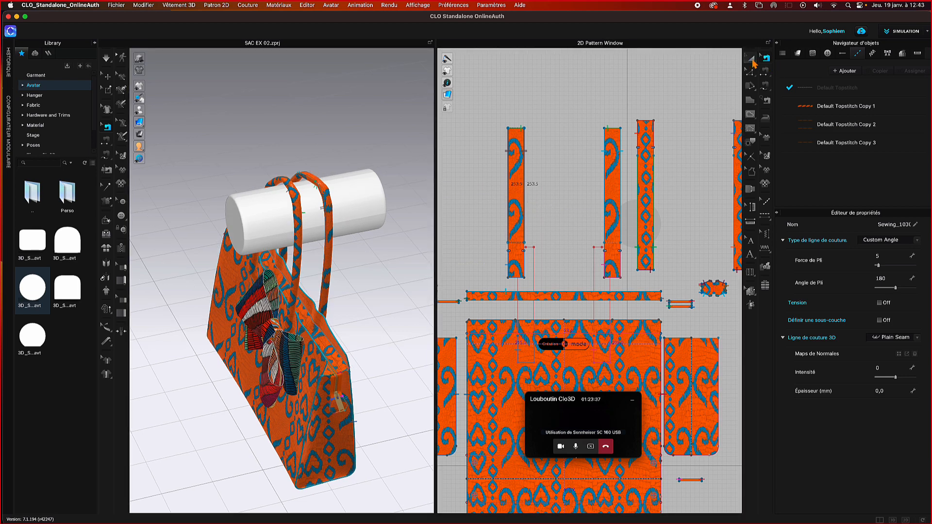
pyautogui.click(517, 187)
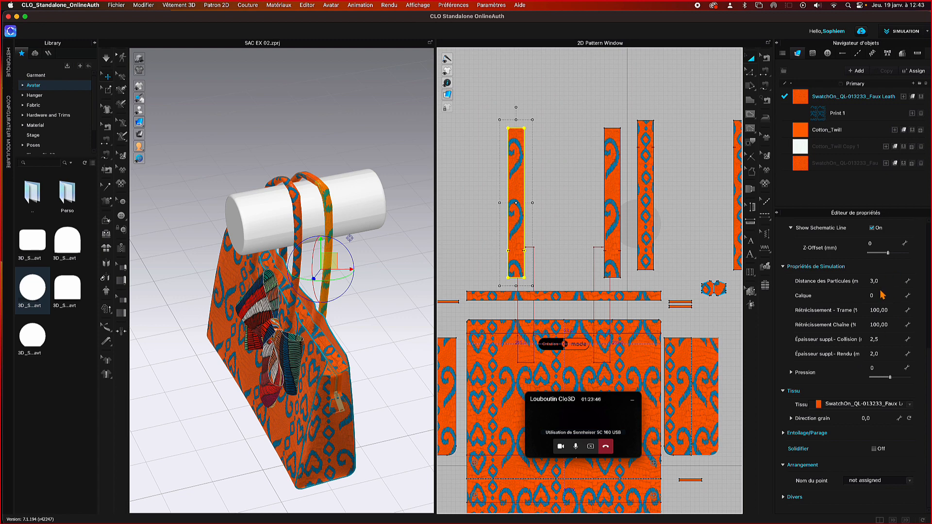
pyautogui.scroll(5, 854, 327)
pyautogui.scroll(6, 854, 328)
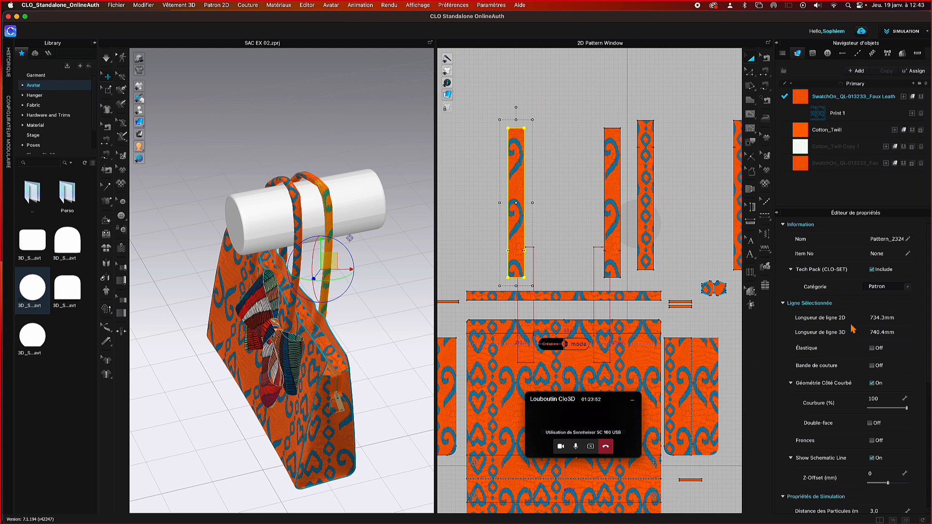
pyautogui.scroll(-6, 853, 329)
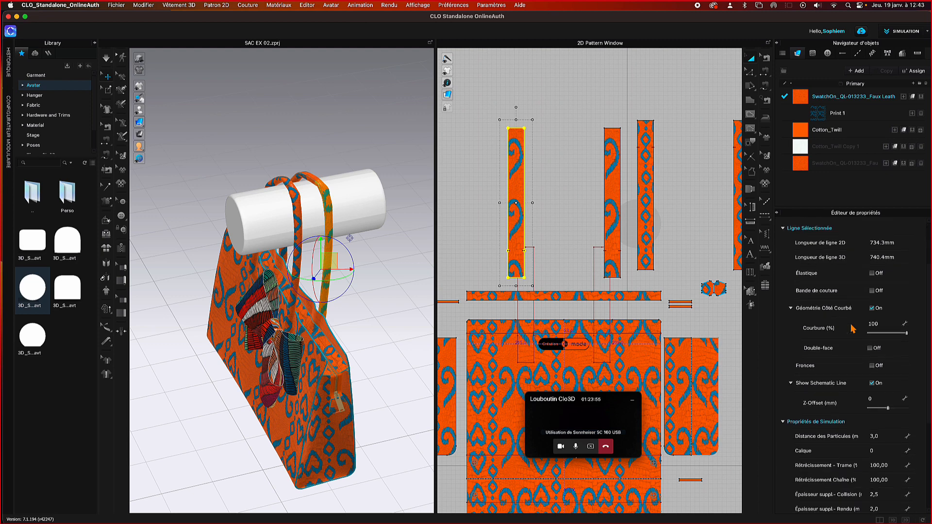
pyautogui.scroll(-5, 853, 329)
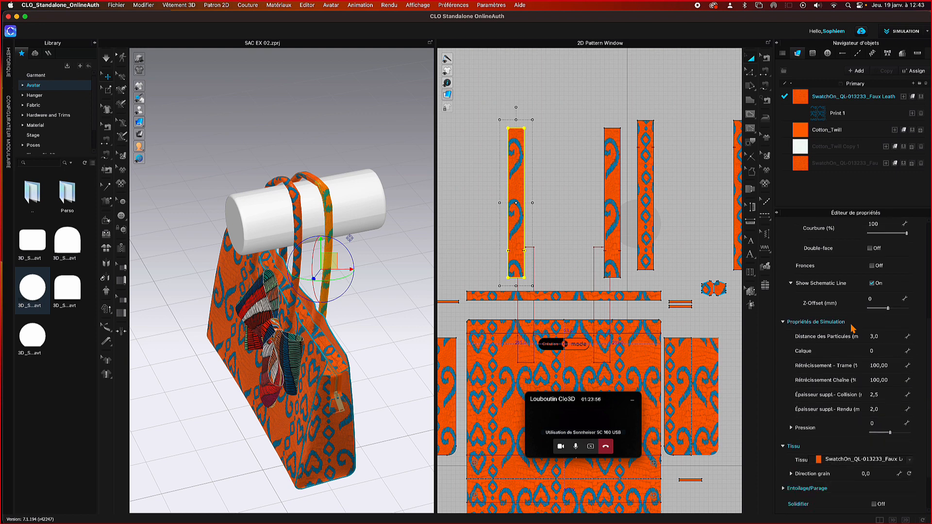
pyautogui.scroll(-1, 853, 328)
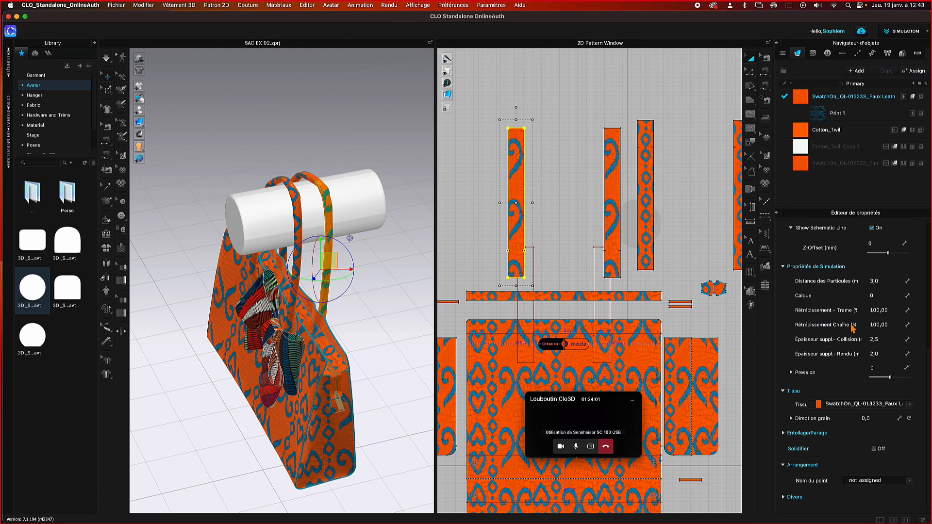
pyautogui.scroll(2, 853, 328)
pyautogui.scroll(1, 853, 328)
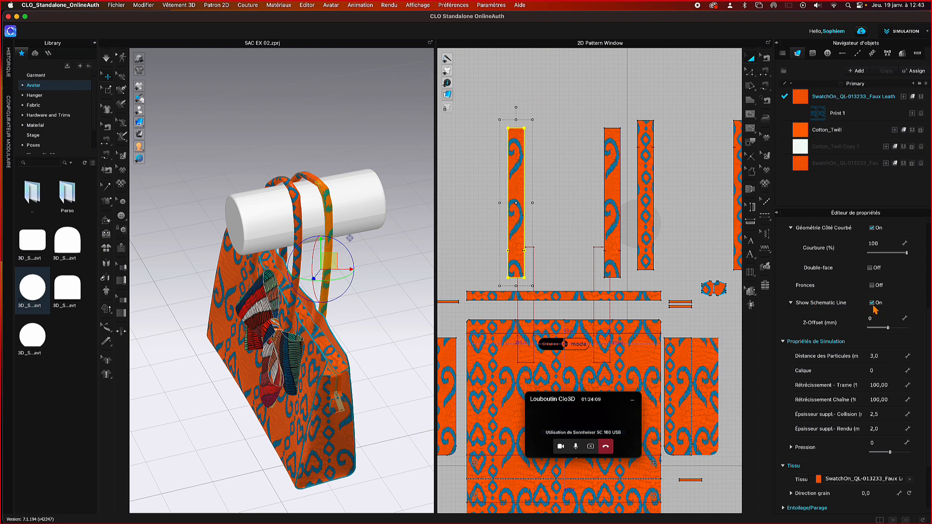
pyautogui.click(572, 168)
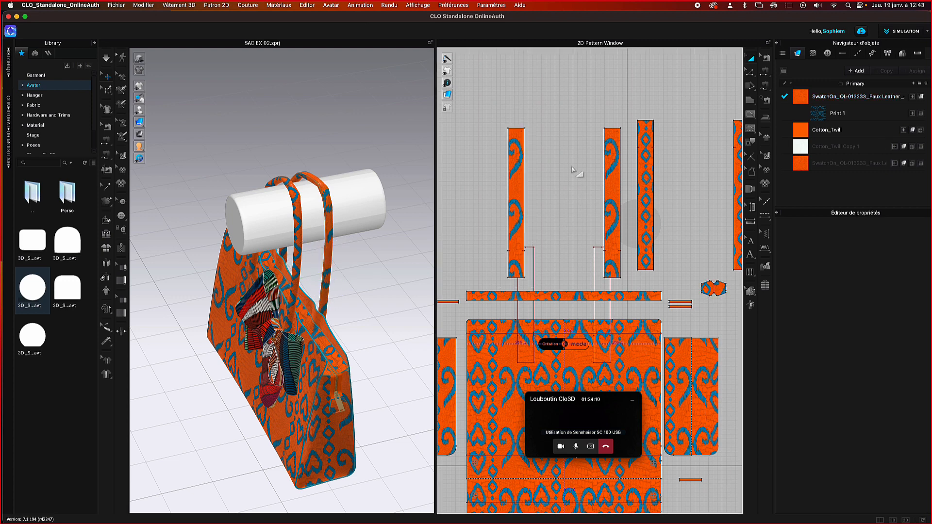
pyautogui.rightClick(569, 172)
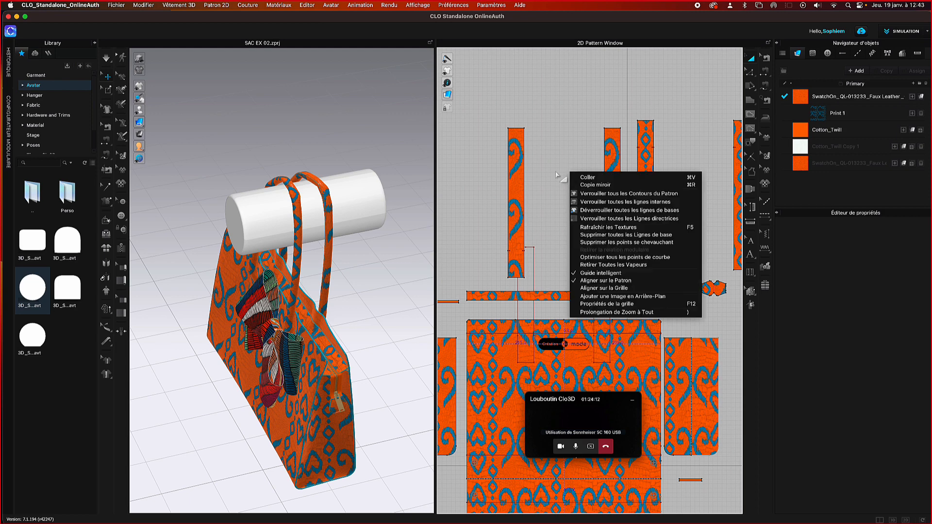
pyautogui.click(558, 175)
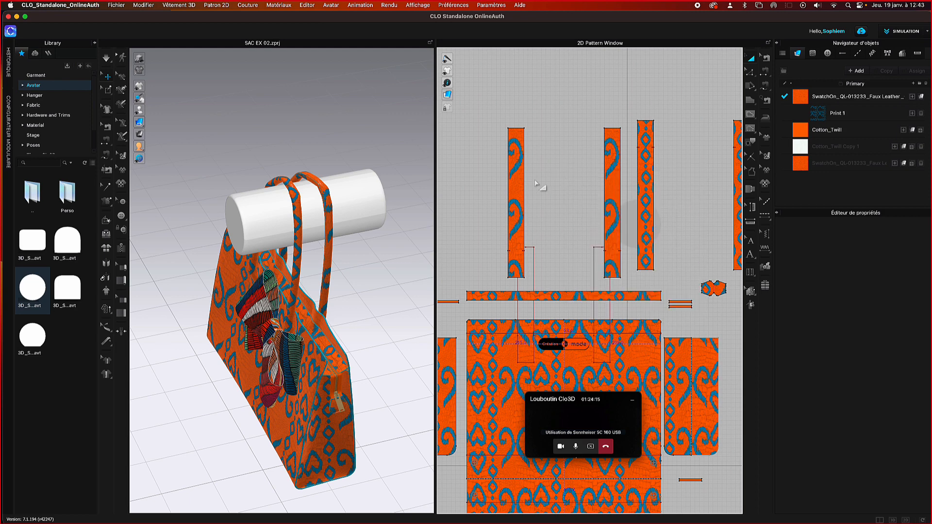
# - Review the material and physical properties of the SwatchOn_QL-013233 faux leather fabric
pyautogui.scroll(-5, 564, 187)
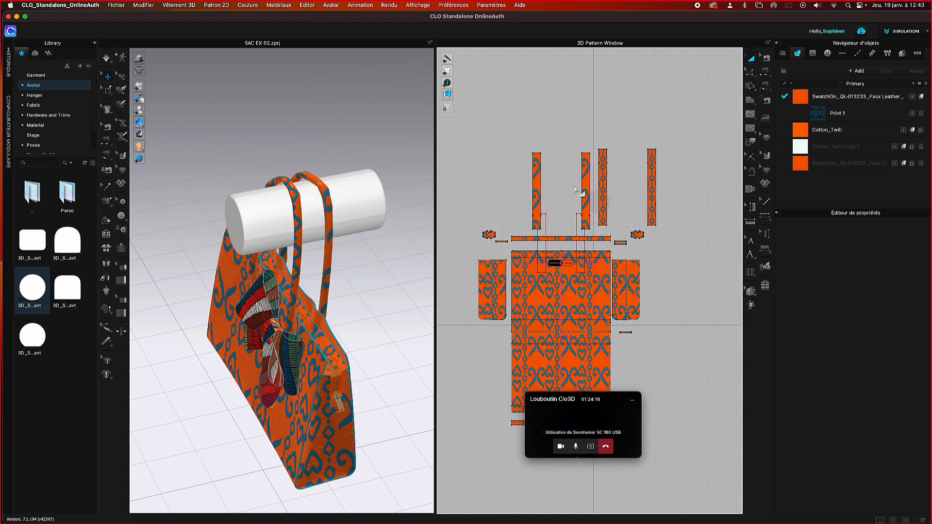
pyautogui.click(806, 101)
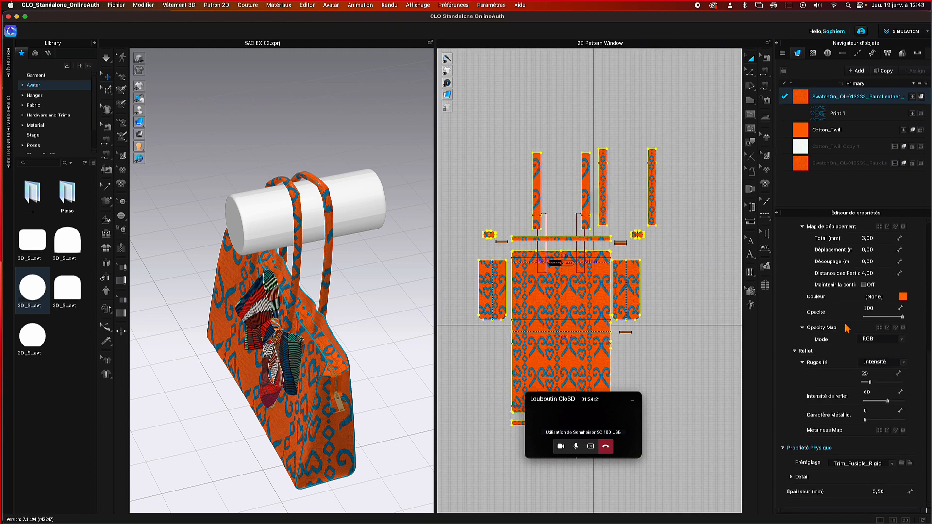
pyautogui.scroll(8, 847, 329)
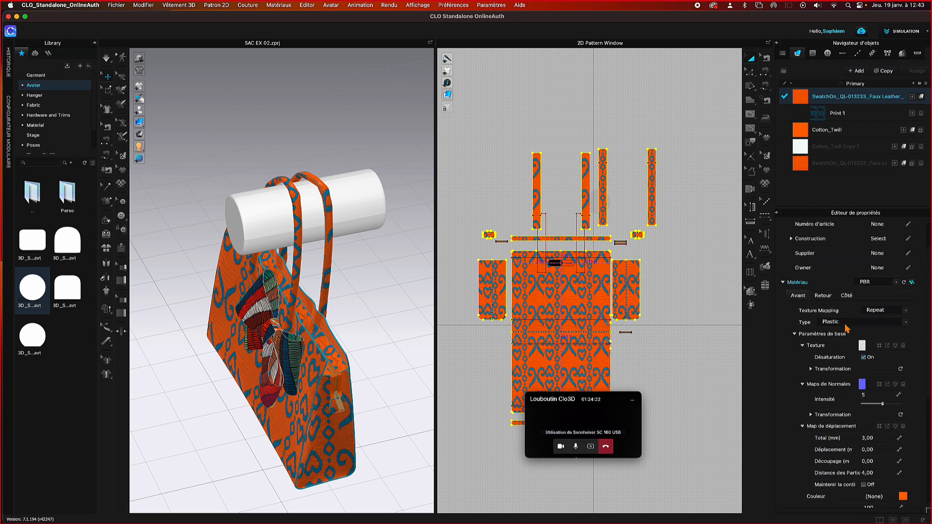
pyautogui.scroll(-8, 846, 328)
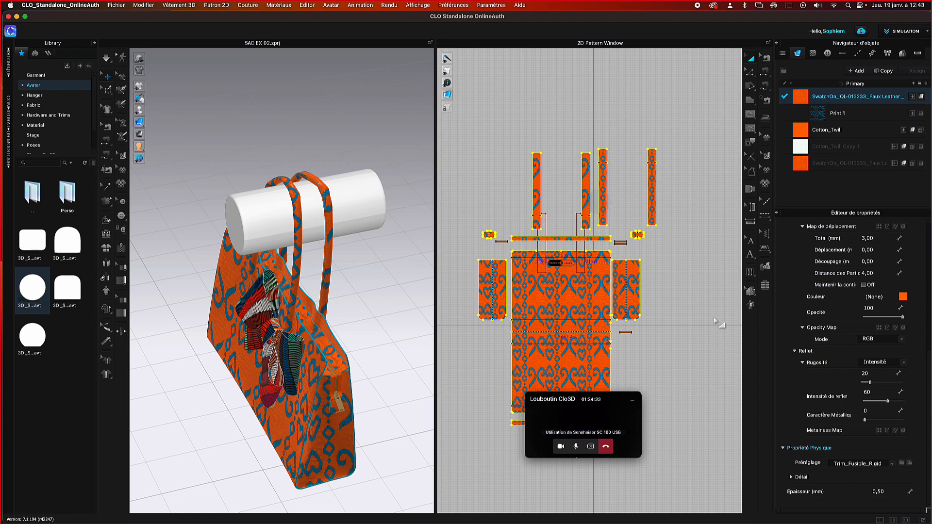
pyautogui.click(677, 86)
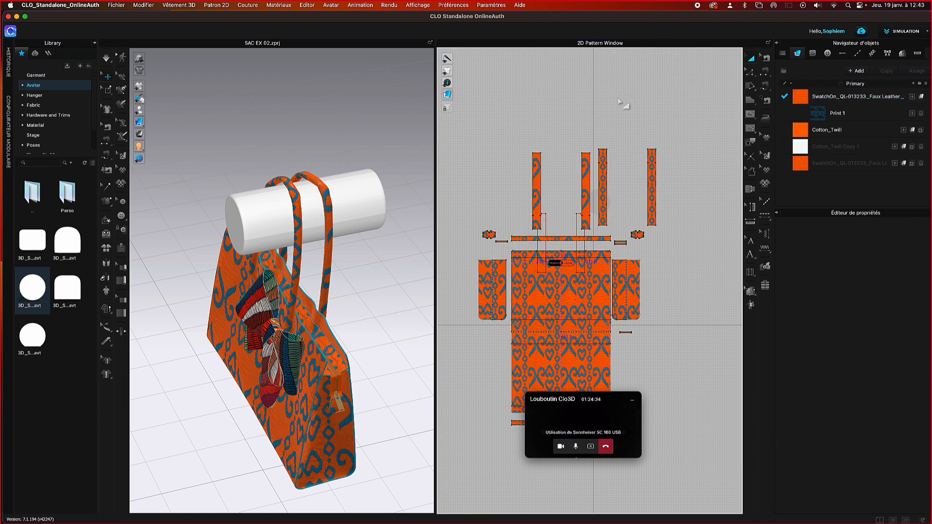
# - Open the Perso avatar folder and preview the Tauron.avt model
pyautogui.moveTo(392, 252)
pyautogui.mouseDown(button='right')
pyautogui.moveTo(419, 246)
pyautogui.moveTo(421, 232)
pyautogui.moveTo(409, 254)
pyautogui.moveTo(387, 256)
pyautogui.moveTo(386, 248)
pyautogui.mouseUp(button='right')
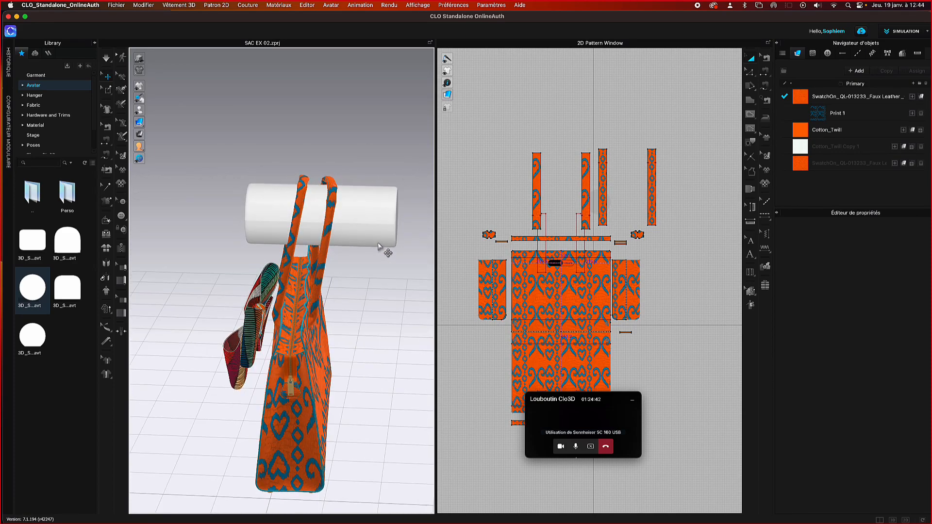
pyautogui.click(382, 227)
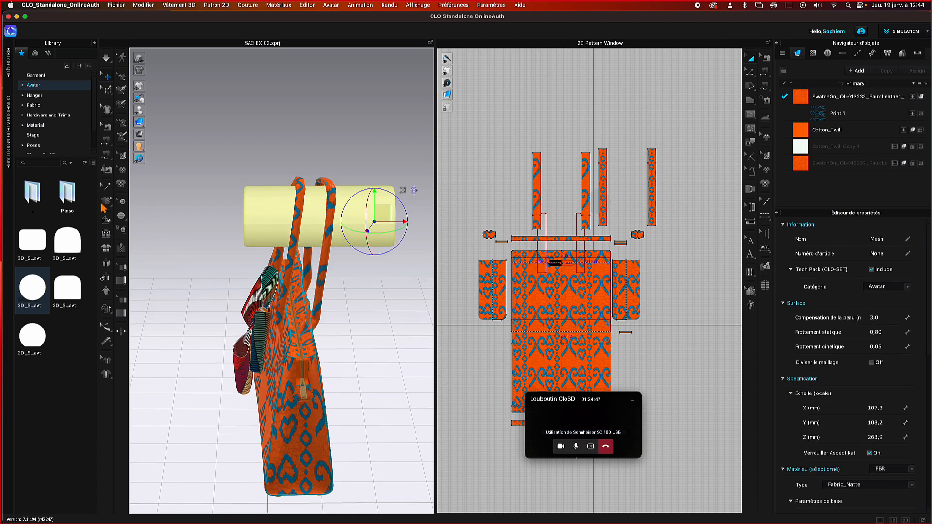
pyautogui.doubleClick(72, 199)
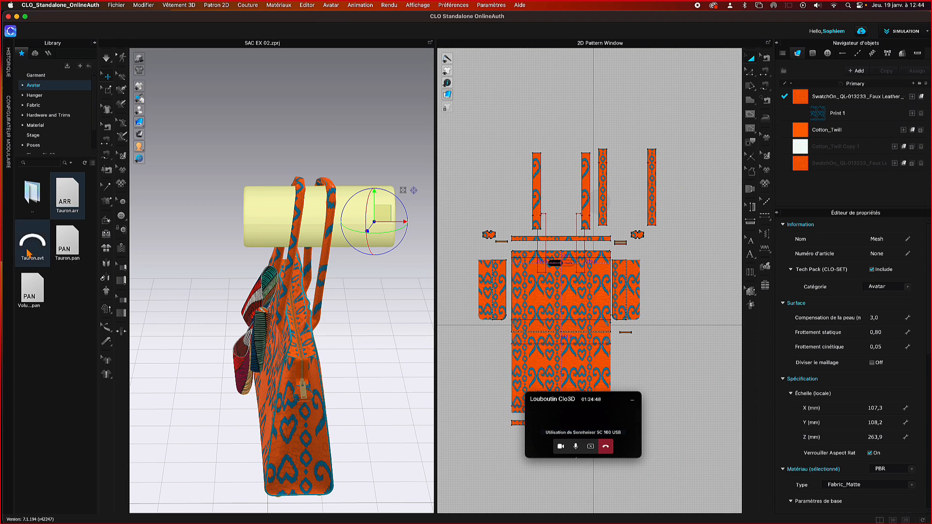
pyautogui.moveTo(30, 249)
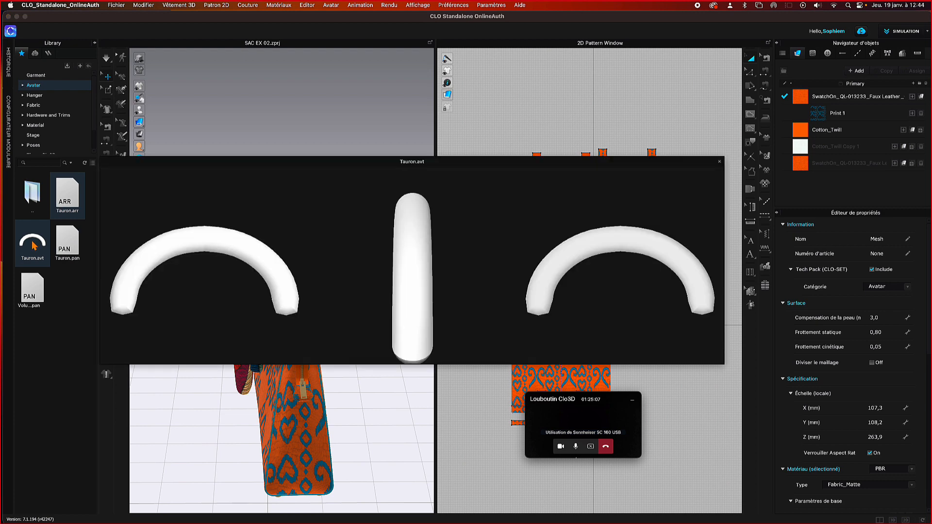
pyautogui.click(287, 108)
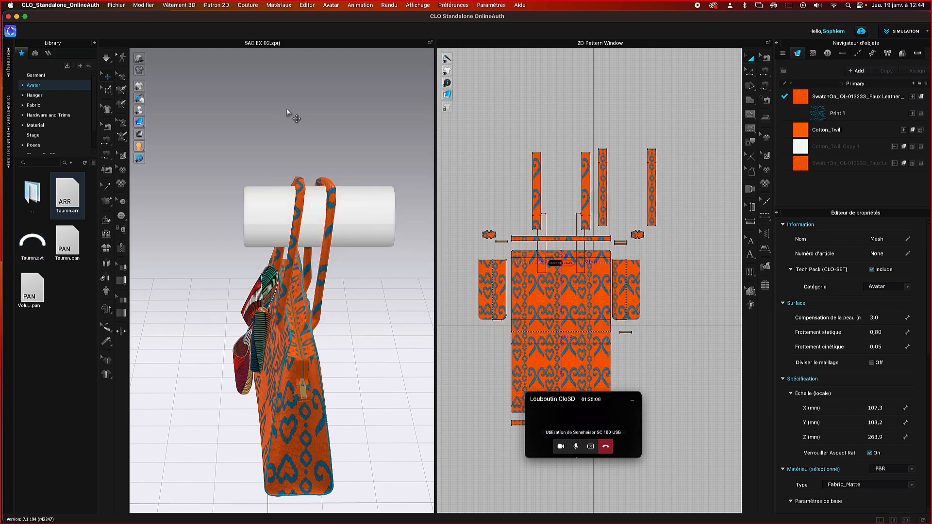
# - Start a new project without saving the bag file, and load the Tauron.avt avatar
pyautogui.click(122, 7)
pyautogui.click(125, 24)
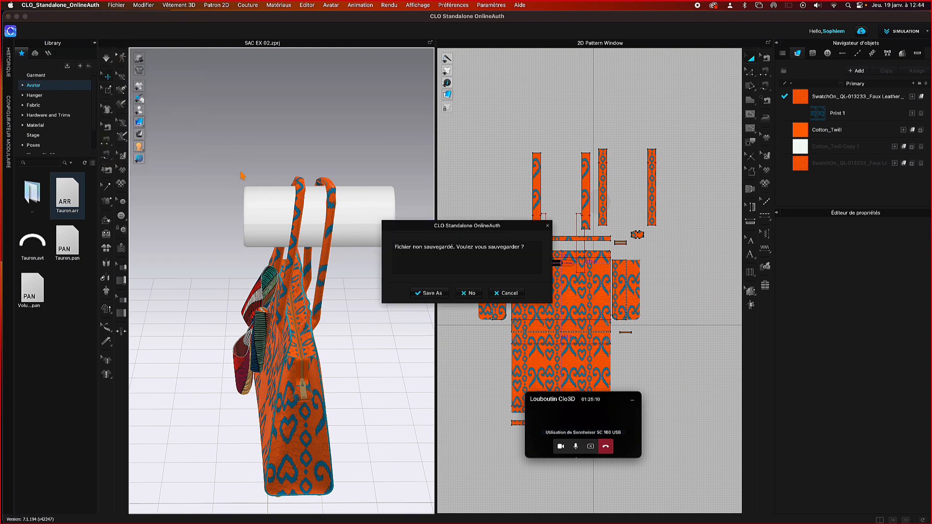
pyautogui.click(470, 294)
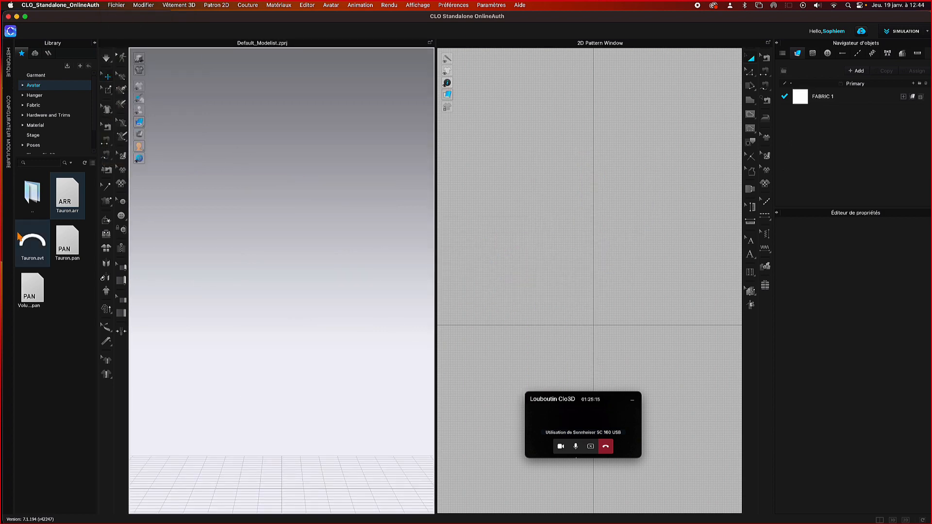
pyautogui.doubleClick(30, 240)
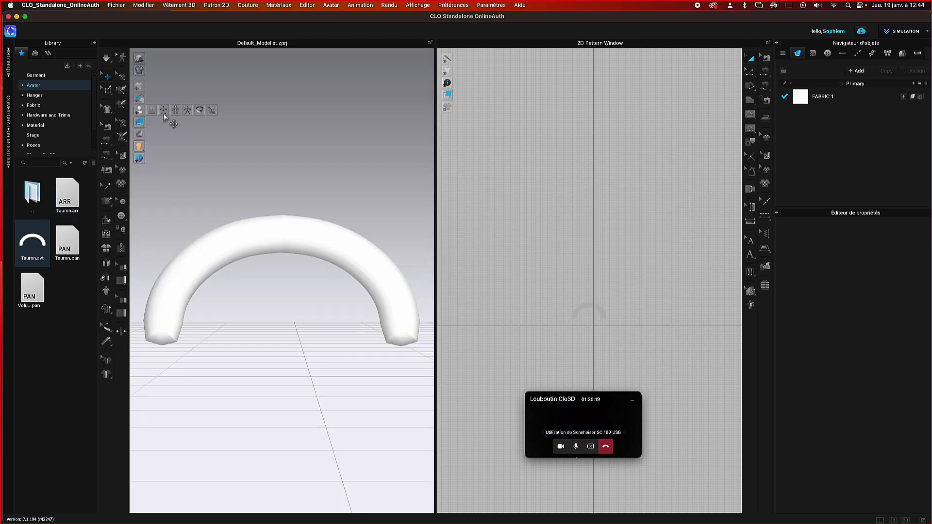
# - Show the Tauron avatar's arrangement points and bounding volumes, and return to the parent avatar folder
pyautogui.click(163, 111)
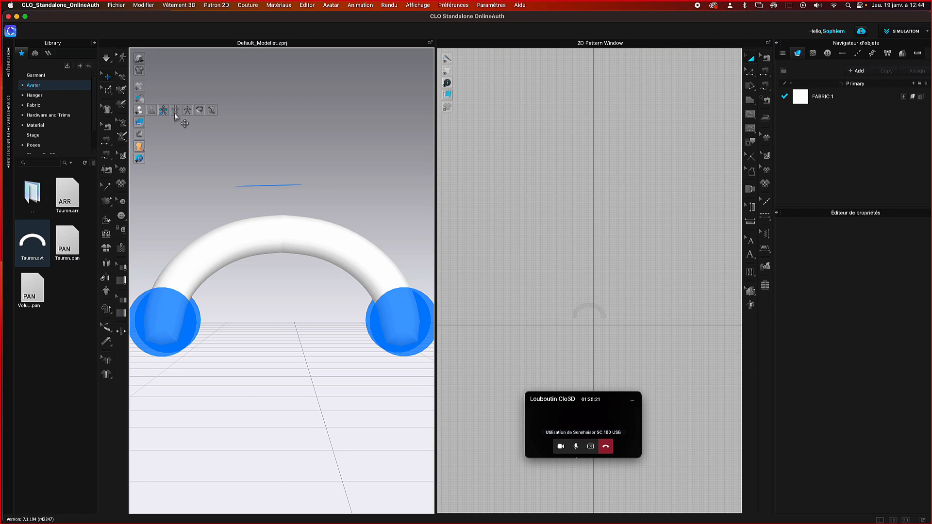
pyautogui.click(175, 111)
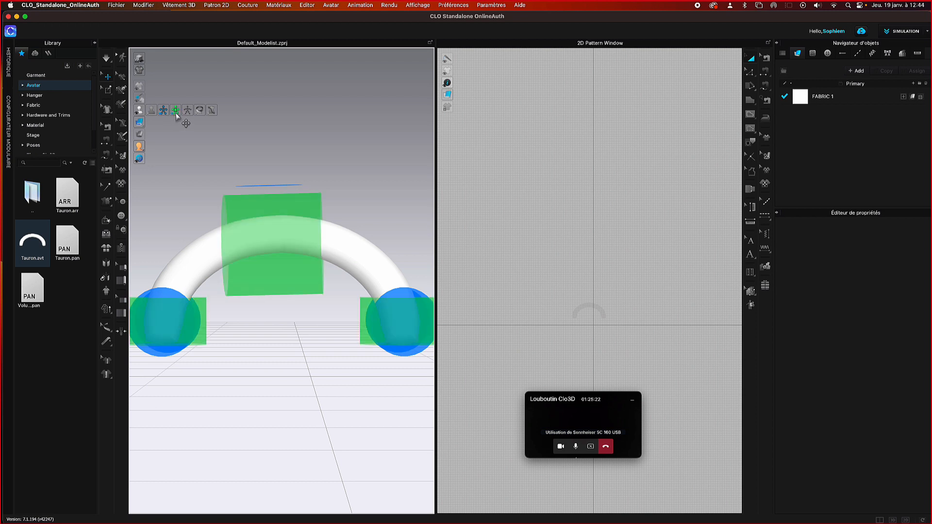
pyautogui.moveTo(261, 142)
pyautogui.mouseDown(button='right')
pyautogui.moveTo(293, 156)
pyautogui.moveTo(368, 152)
pyautogui.moveTo(265, 149)
pyautogui.moveTo(404, 153)
pyautogui.moveTo(272, 150)
pyautogui.mouseUp(button='right')
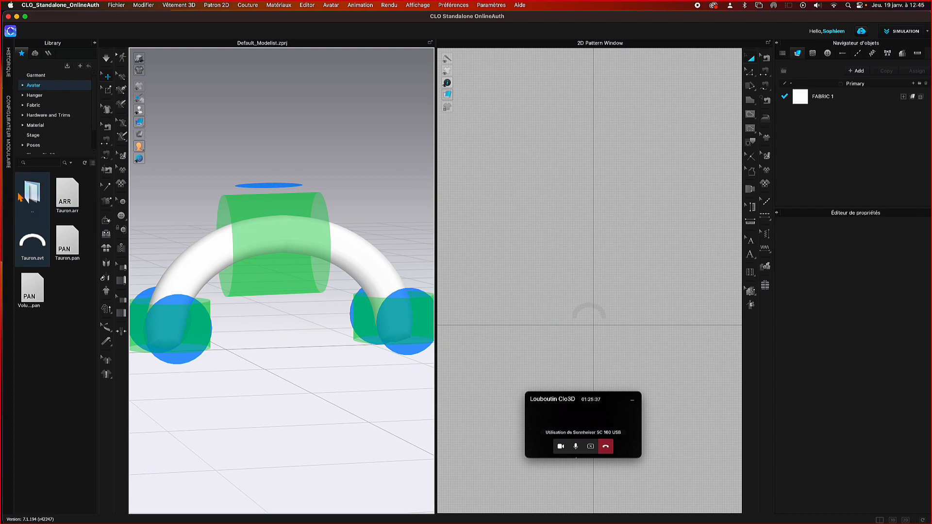
pyautogui.doubleClick(33, 203)
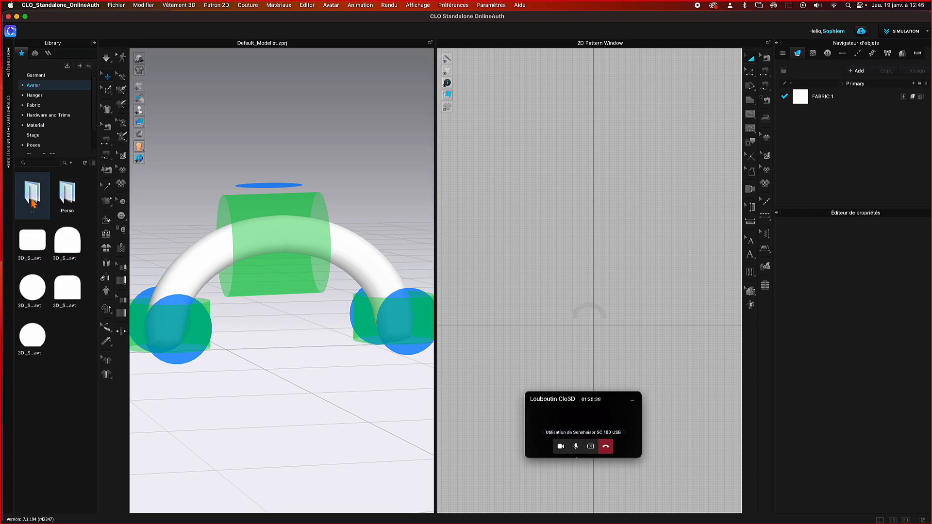
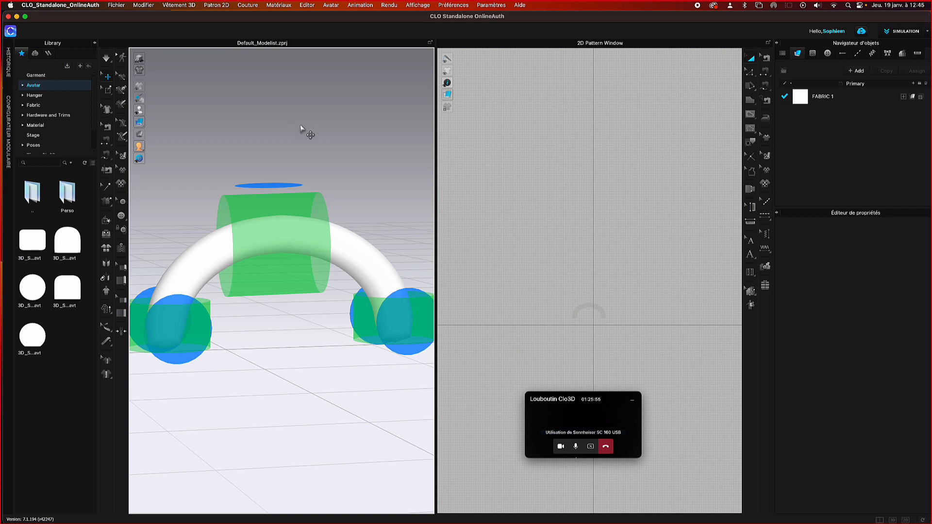
# - Open the recent project SAC EX 02.zprj, loading its garment, avatar and custom view
pyautogui.click(124, 6)
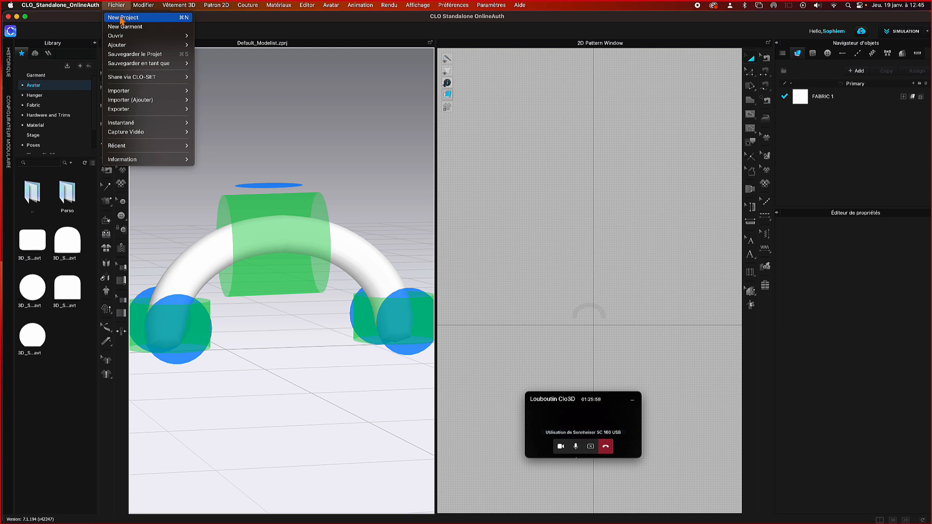
pyautogui.moveTo(125, 37)
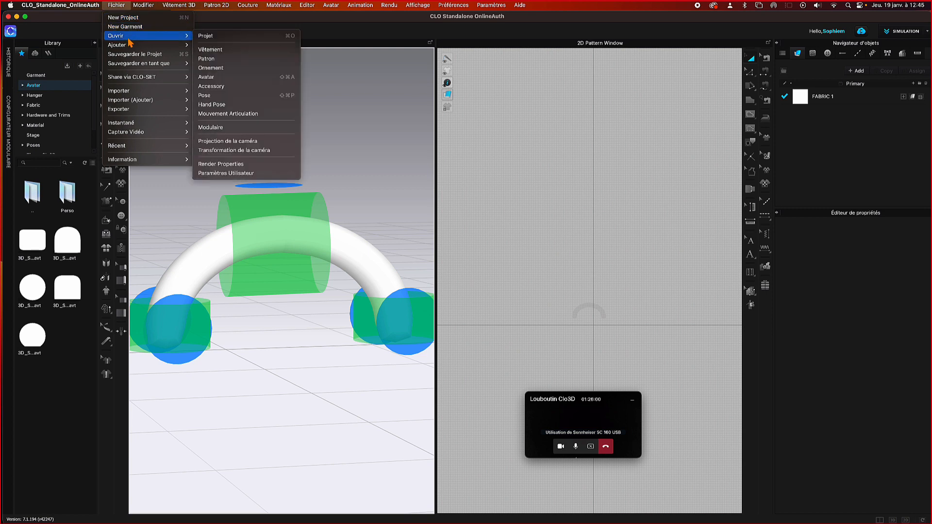
pyautogui.moveTo(182, 146)
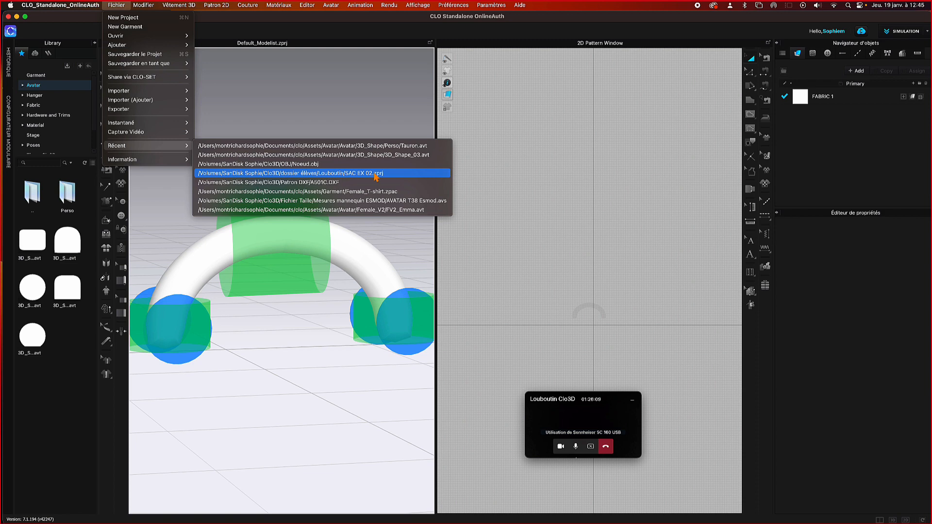
pyautogui.click(375, 175)
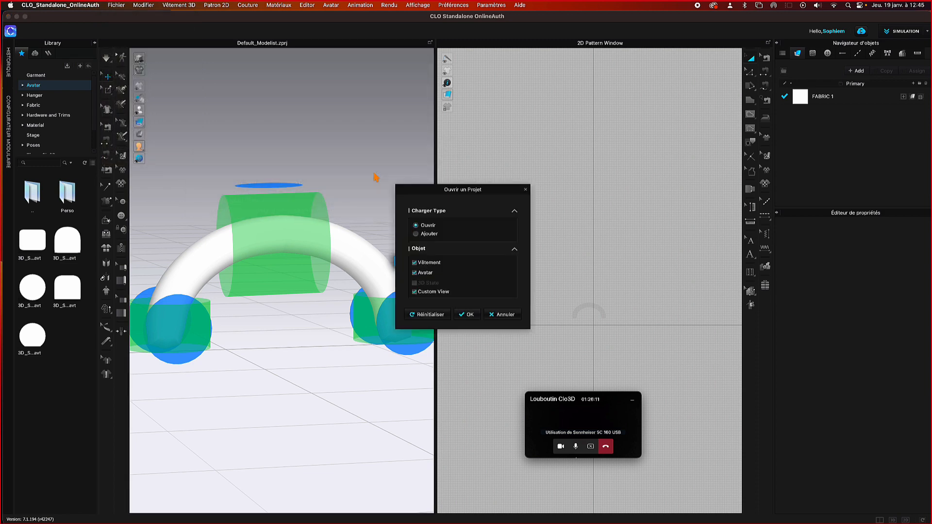
pyautogui.click(467, 314)
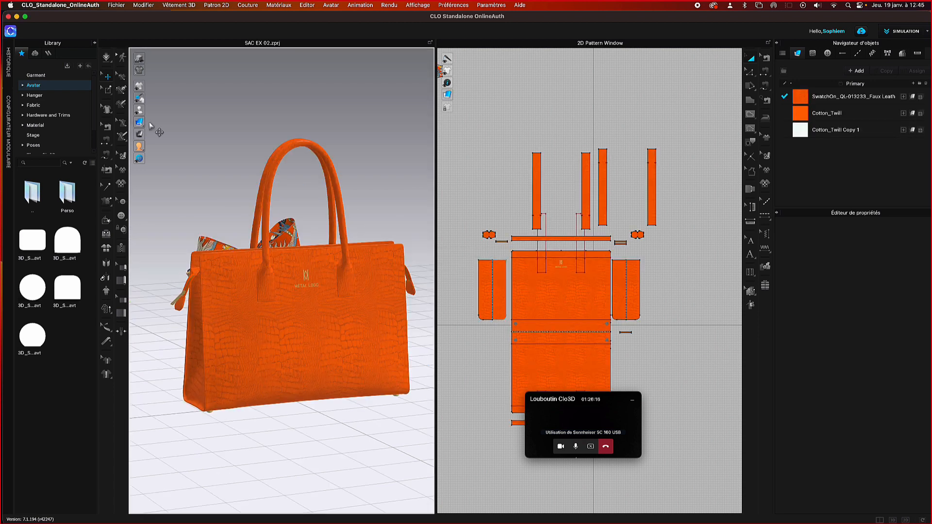
# - Collapse the library and turn the orange handbag to show the side with the printed bow
pyautogui.click(94, 44)
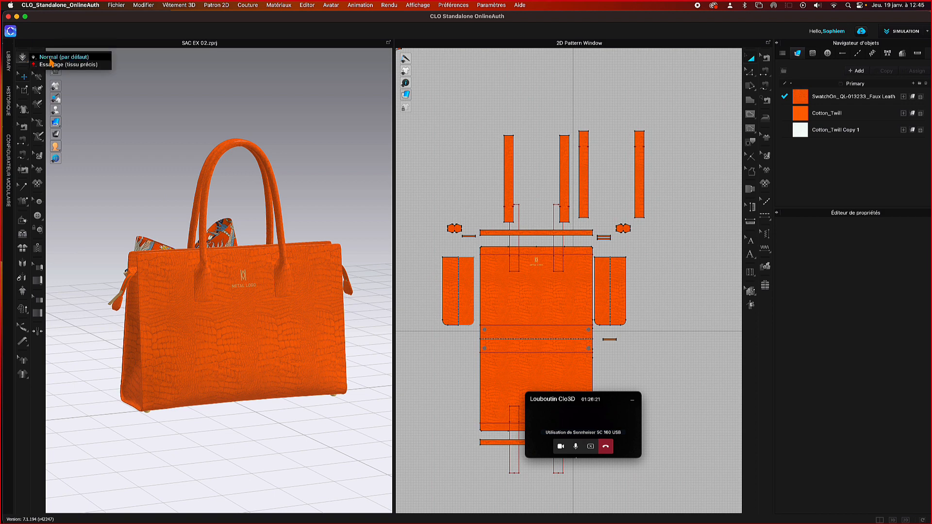
pyautogui.click(178, 104)
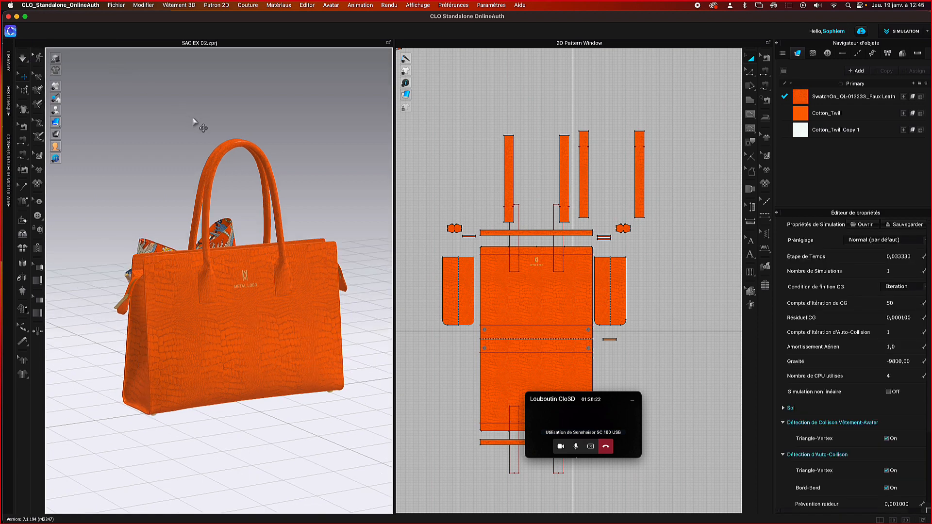
pyautogui.moveTo(278, 118); pyautogui.dragTo(251, 121, button='right')
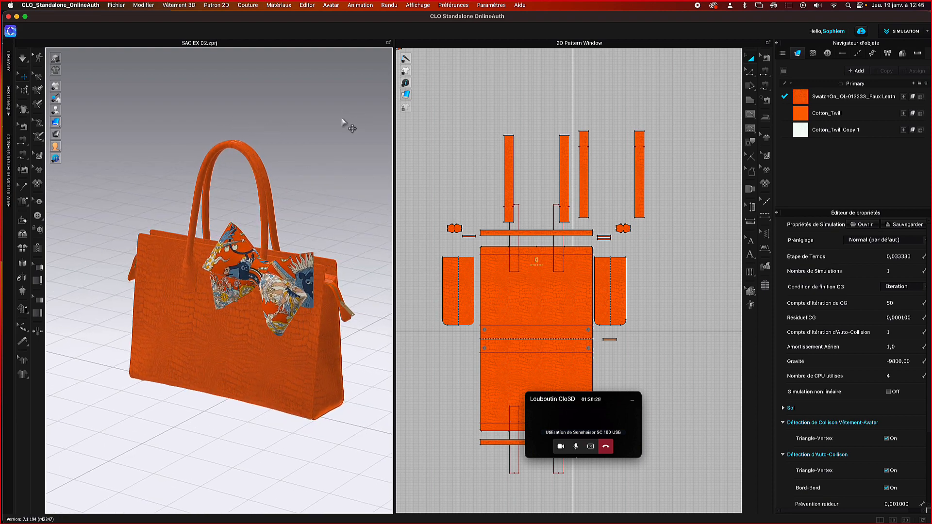
pyautogui.moveTo(329, 140); pyautogui.dragTo(324, 140, button='right')
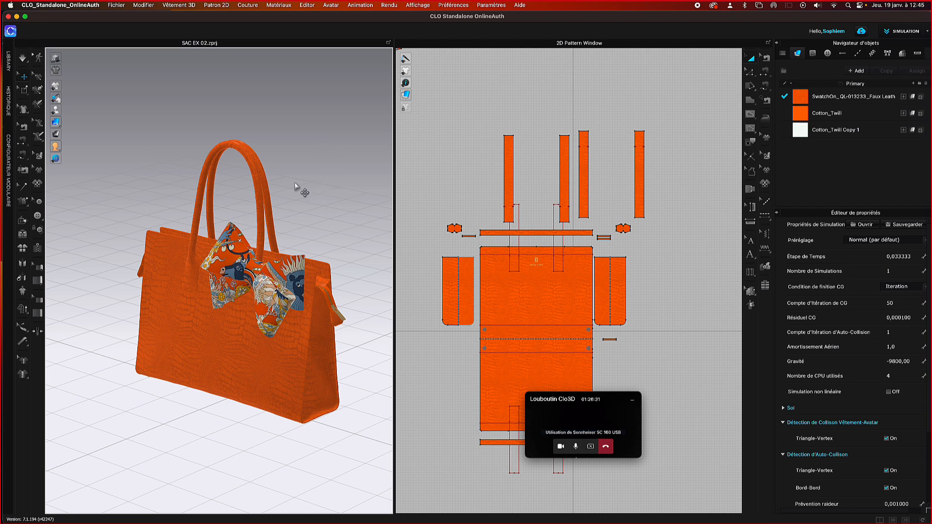
# - Start a PNG snapshot of the 3D window under the file name SAC EX 02 in the Louboutin folder
pyautogui.click(119, 6)
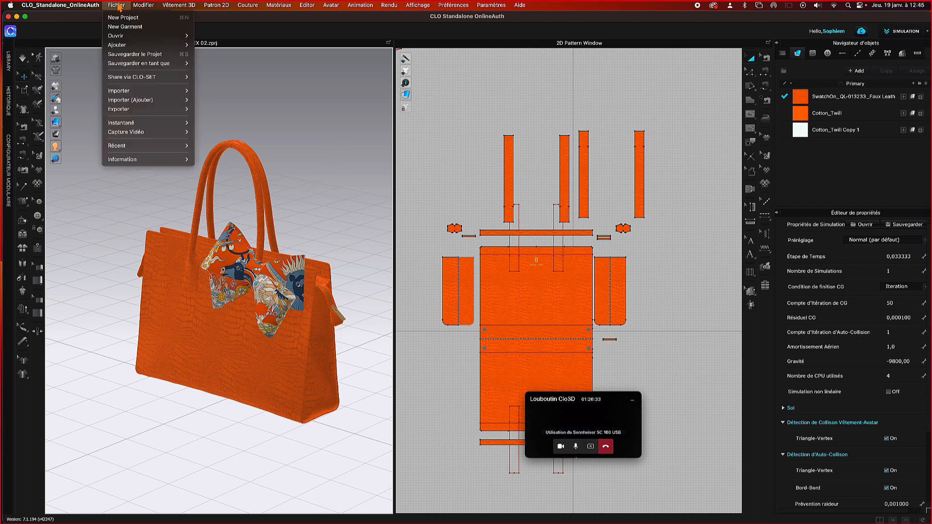
pyautogui.moveTo(136, 124)
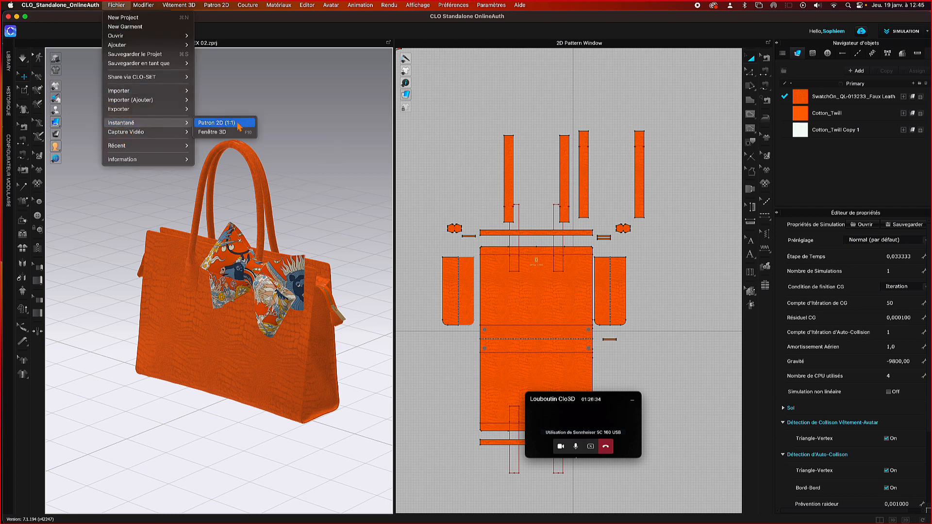
pyautogui.click(239, 132)
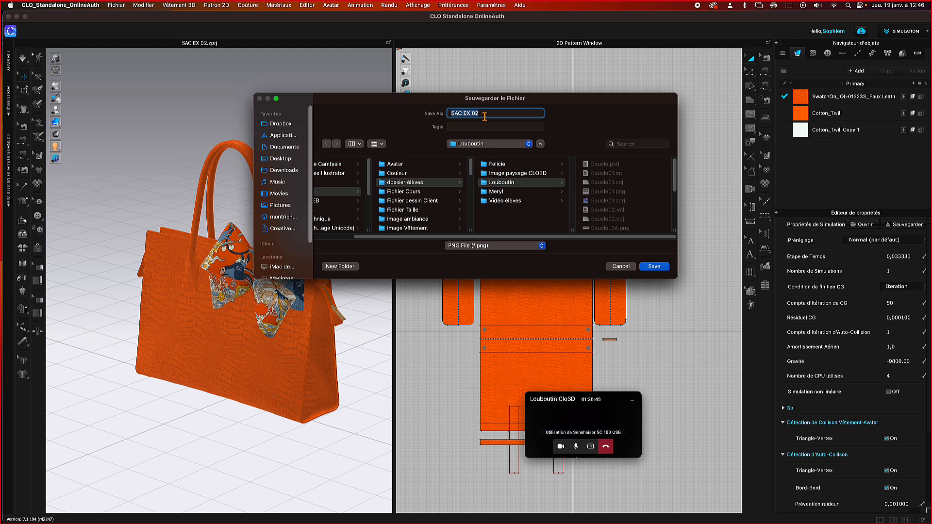
pyautogui.click(655, 266)
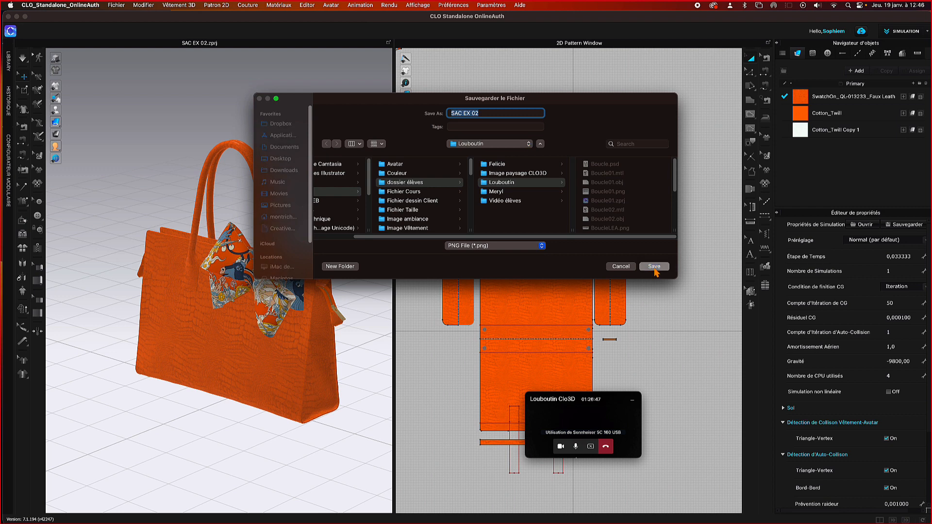
pyautogui.click(496, 231)
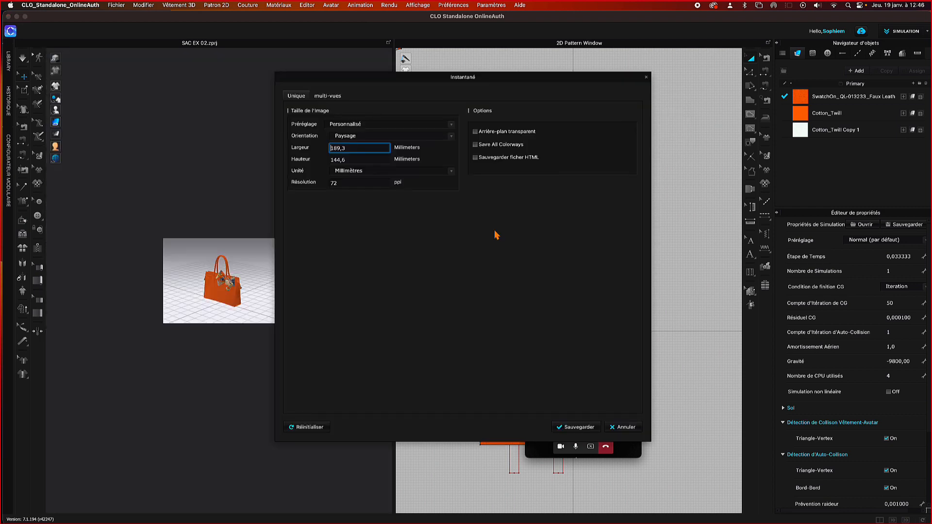
# - Enlarge the bag in the snapshot frame, reset the single-view image size settings, and reposition the bag
pyautogui.moveTo(392, 81); pyautogui.dragTo(466, 83)
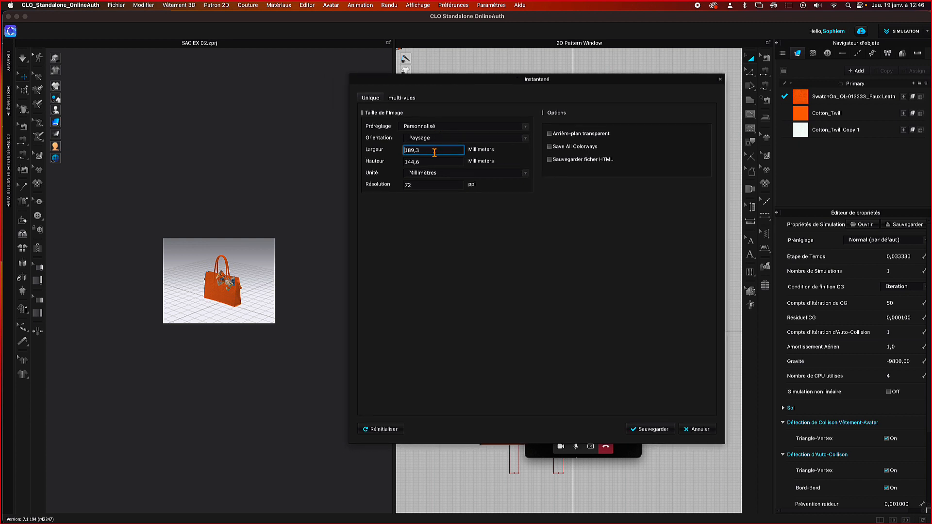
pyautogui.scroll(5, 202, 278)
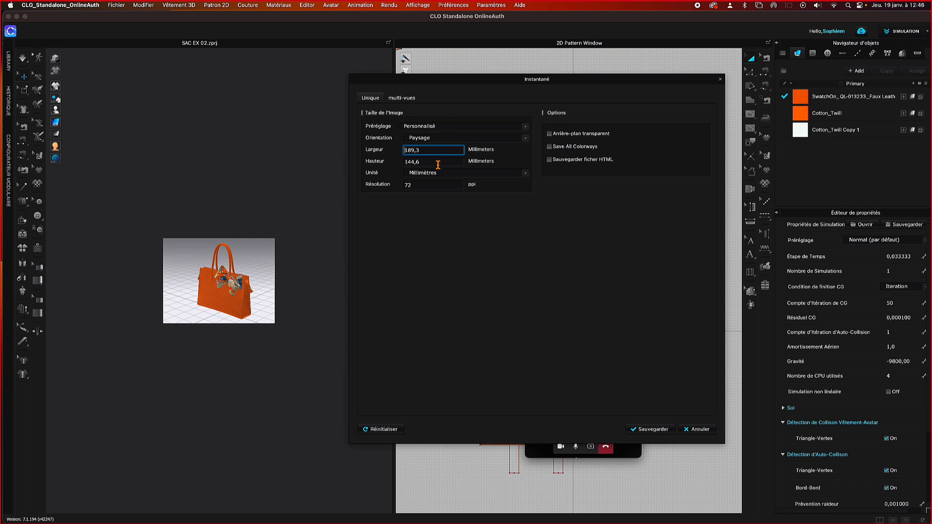
pyautogui.click(376, 430)
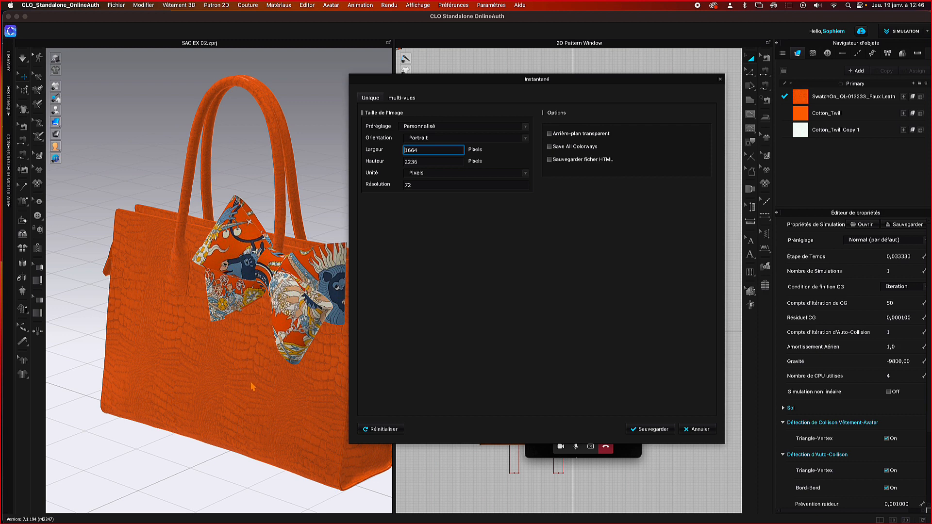
pyautogui.moveTo(249, 381); pyautogui.dragTo(207, 380, button='right')
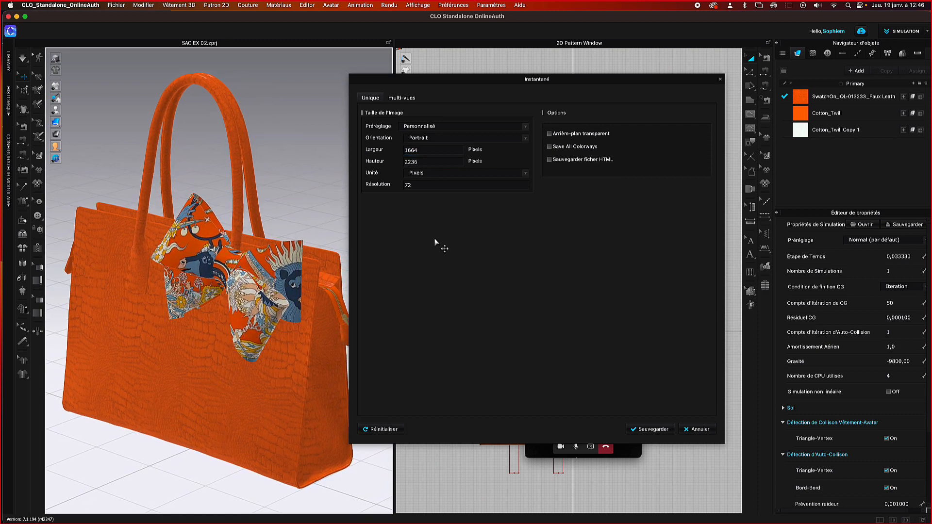
# - Switch the snapshot to multiple views and set its resolution to 300 with landscape orientation
pyautogui.click(402, 98)
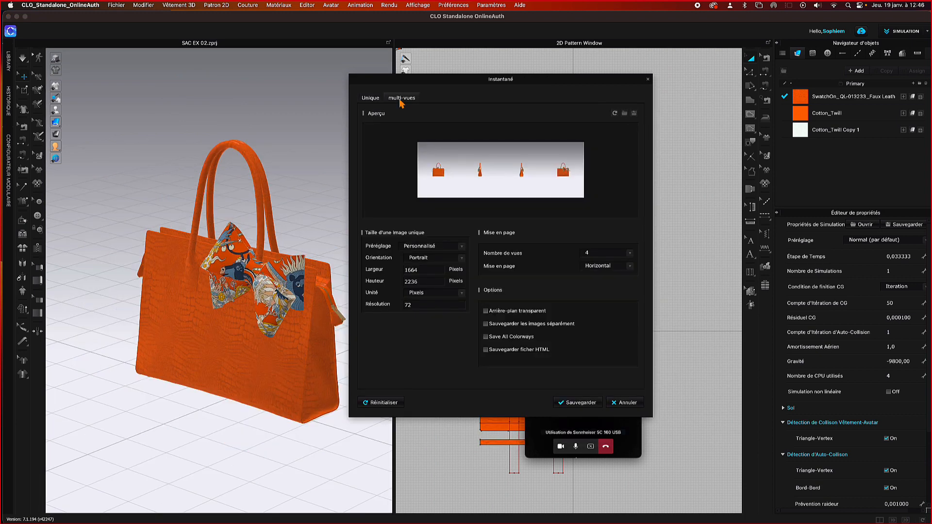
pyautogui.click(380, 403)
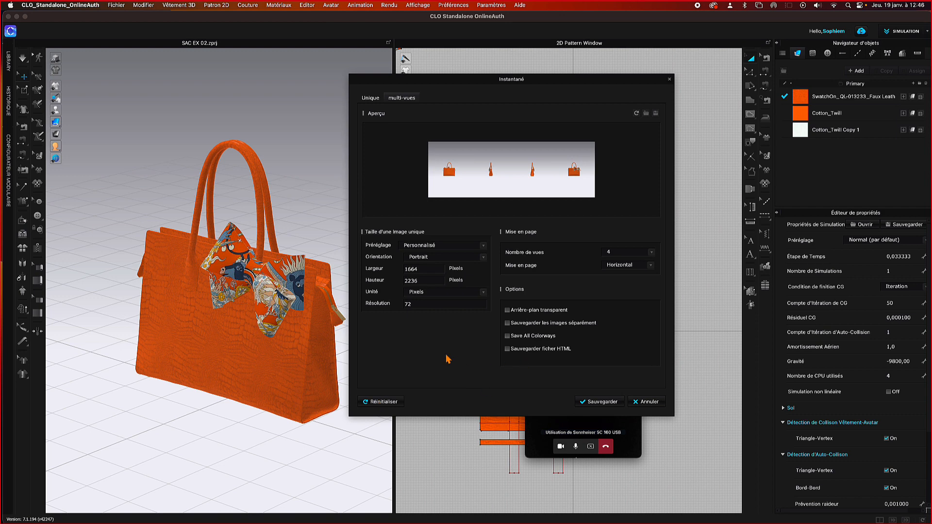
pyautogui.doubleClick(412, 304)
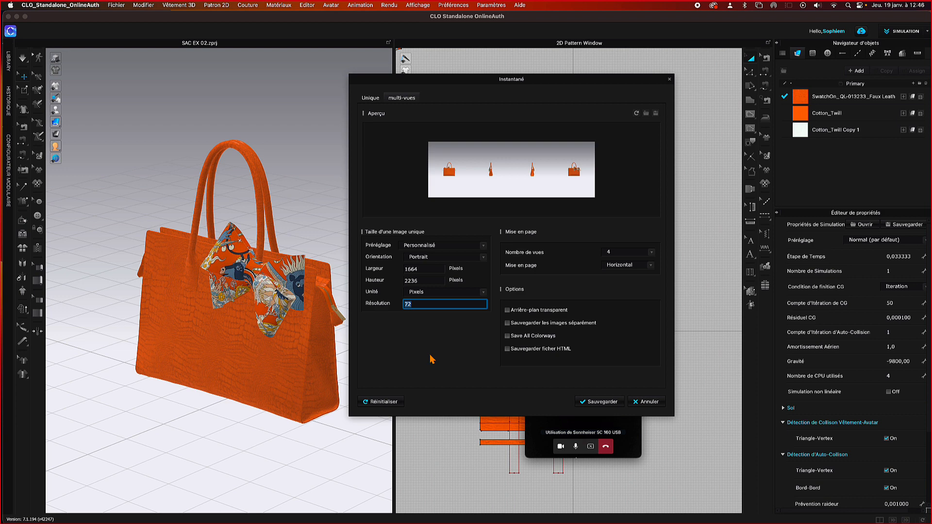
pyautogui.write('300')
pyautogui.click(483, 258)
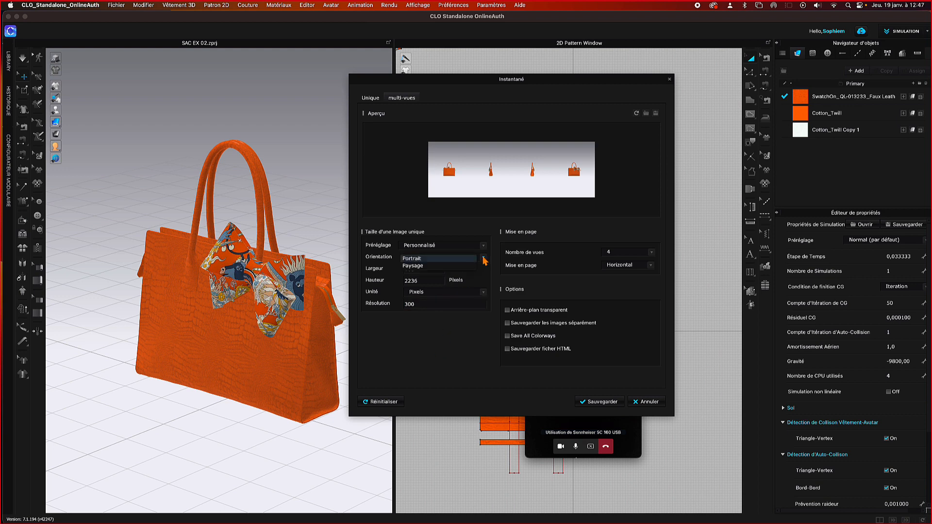
pyautogui.click(422, 266)
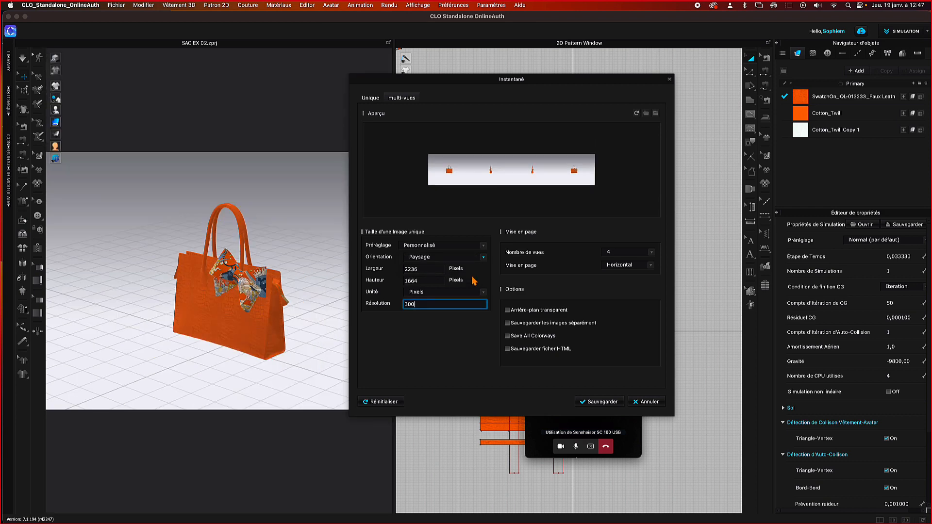
pyautogui.scroll(5, 281, 316)
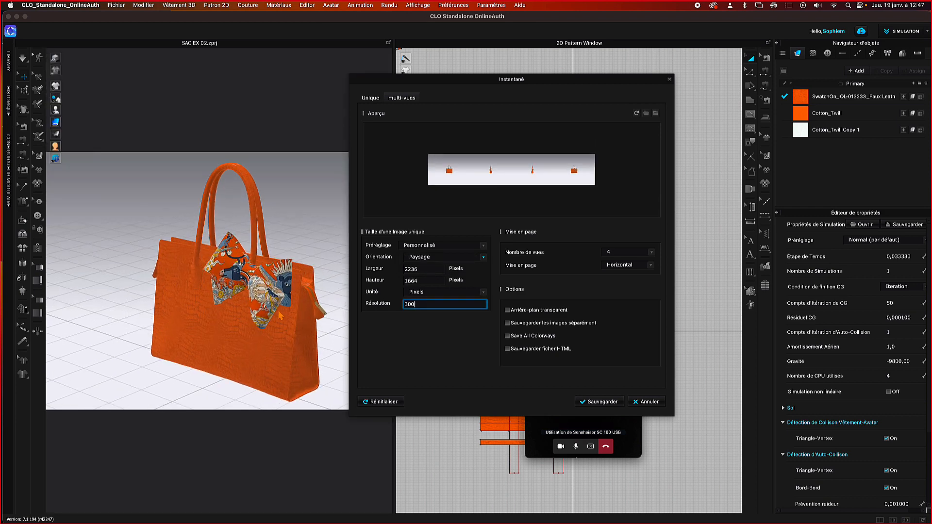
# - Reset the multi-view snapshot settings, and cancel the snapshot from the single-view options
pyautogui.click(375, 405)
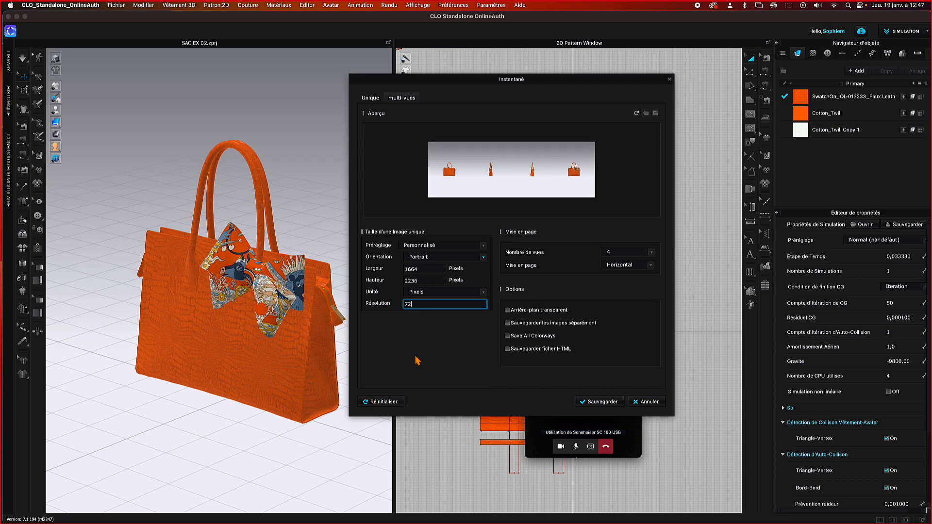
pyautogui.click(372, 101)
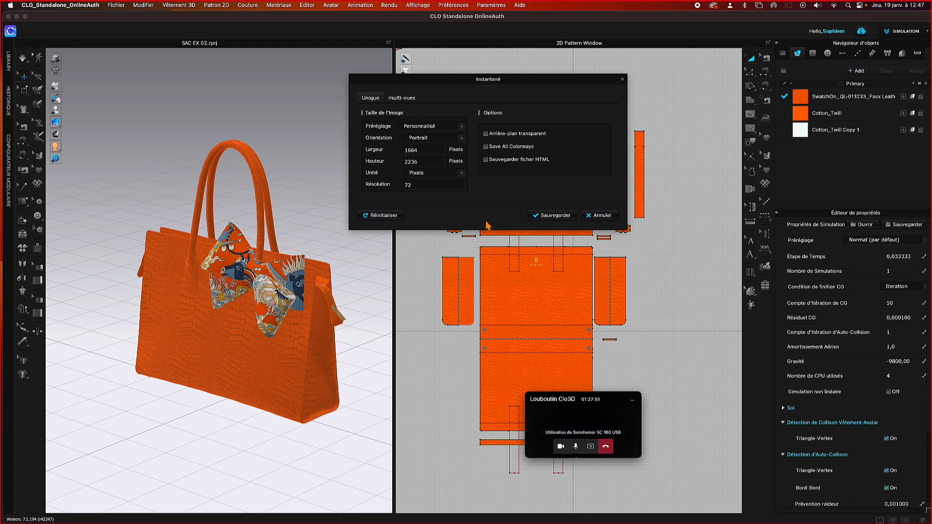
pyautogui.moveTo(473, 81); pyautogui.dragTo(568, 99)
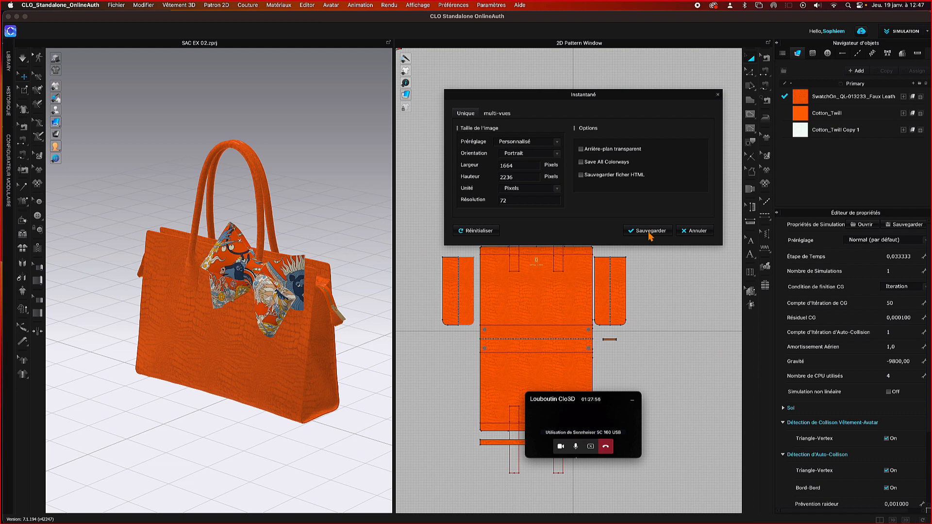
pyautogui.click(581, 149)
pyautogui.click(704, 233)
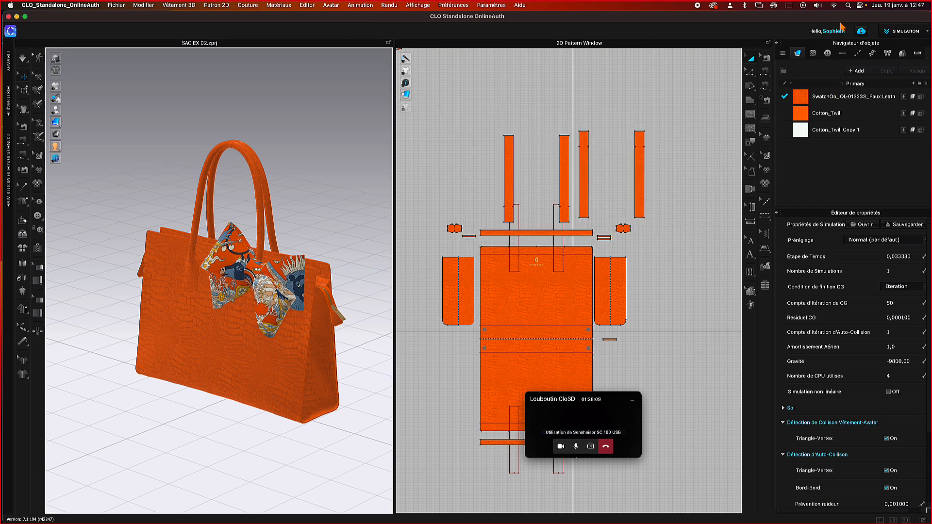
pyautogui.click(906, 32)
pyautogui.click(906, 32)
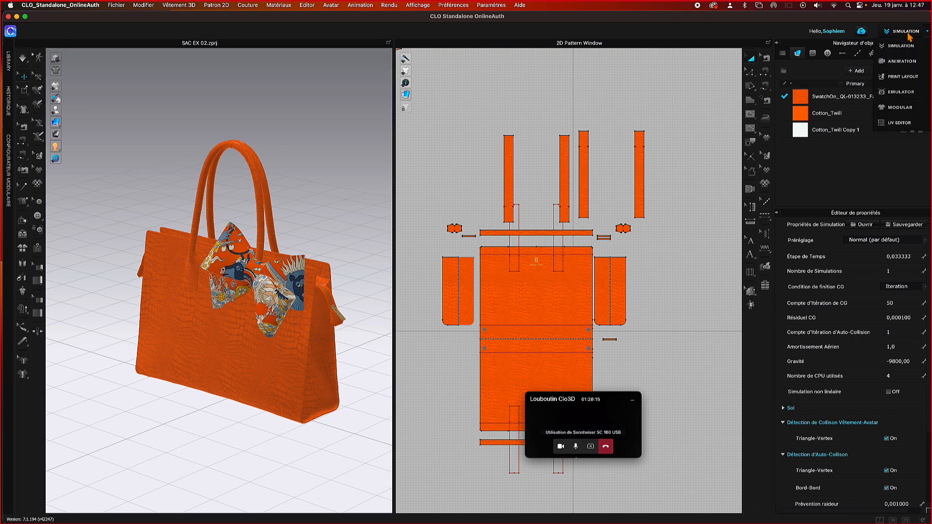
pyautogui.click(907, 34)
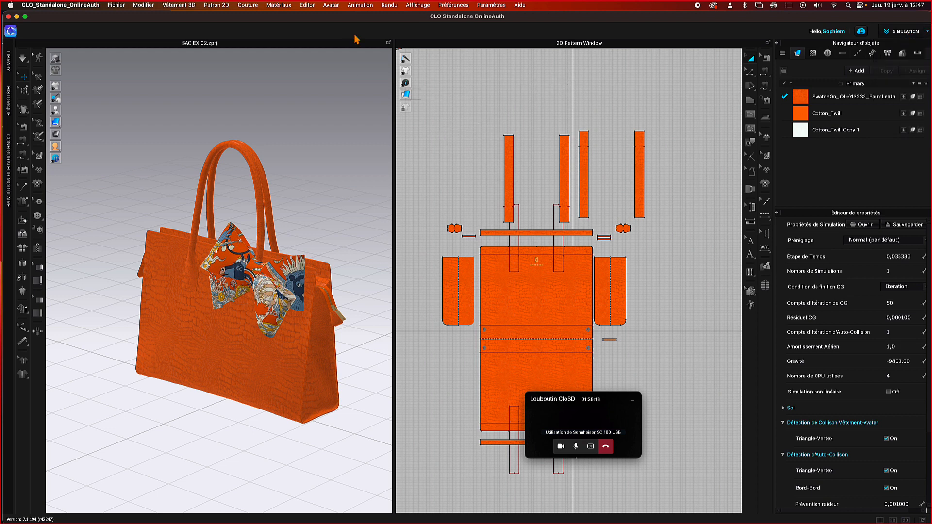
# - Open the Colorway editor for the handbag and move the floating call window clear of its material list
pyautogui.click(307, 6)
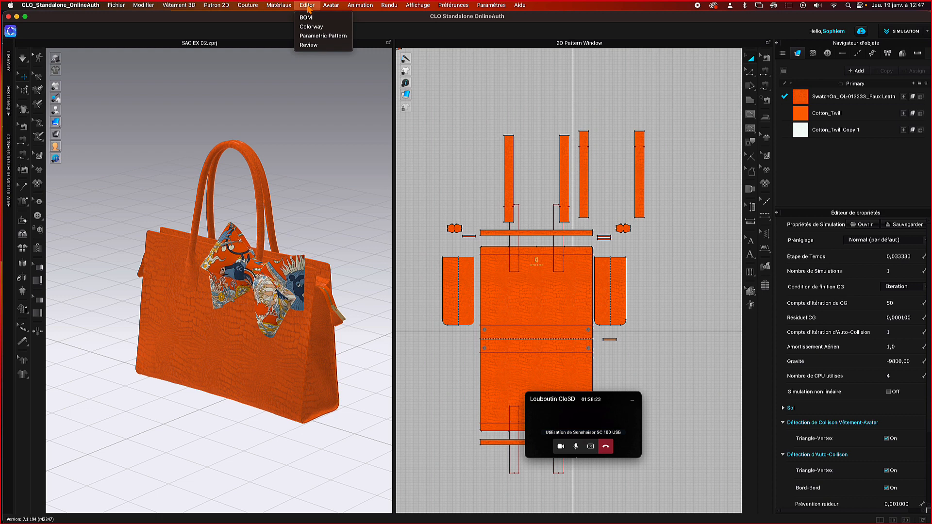
pyautogui.click(320, 27)
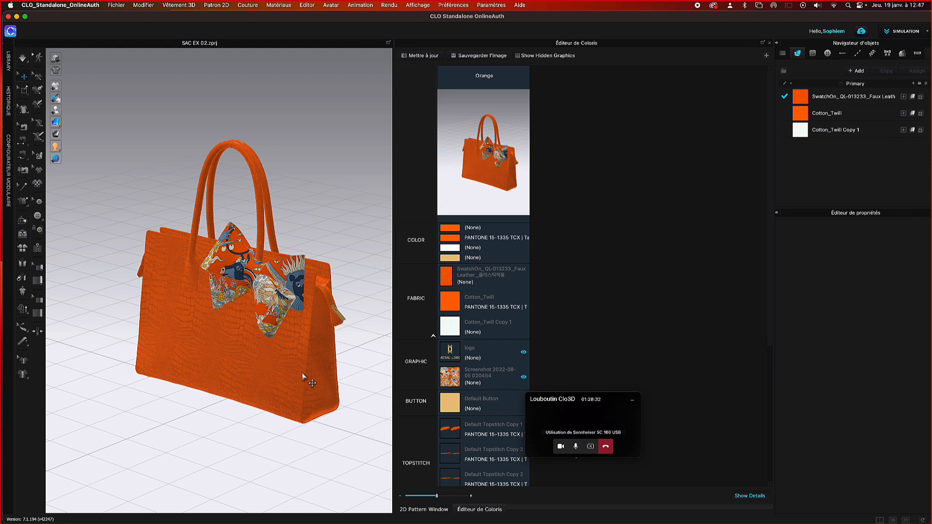
pyautogui.scroll(2, 285, 374)
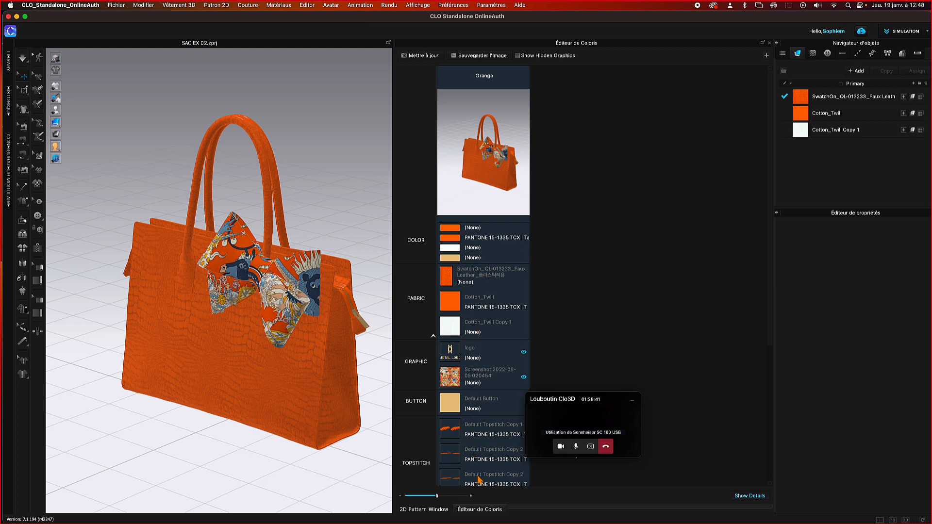
pyautogui.moveTo(598, 405); pyautogui.dragTo(668, 157)
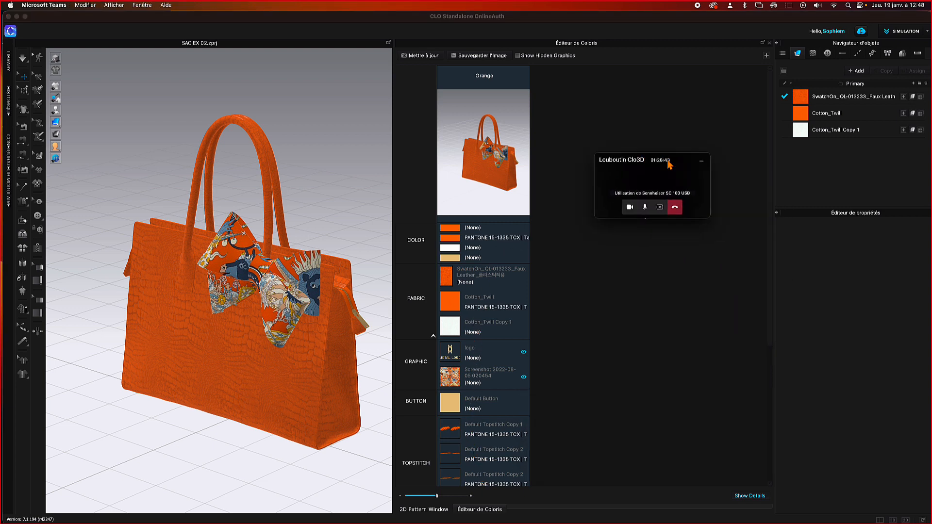
# - Review the Orange colorway's colors, fabrics, graphics, topstitches and zipper parts in the Colorway editor
pyautogui.scroll(-5, 529, 334)
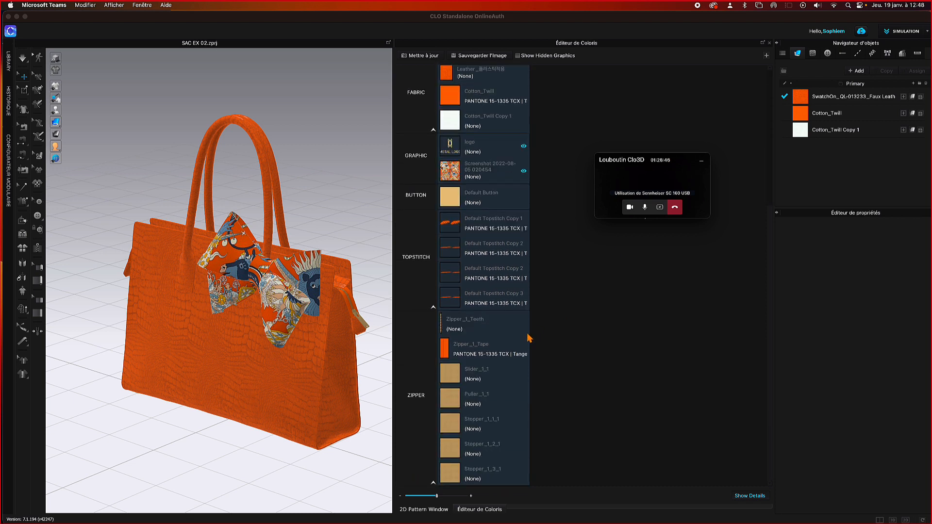
pyautogui.scroll(5, 529, 338)
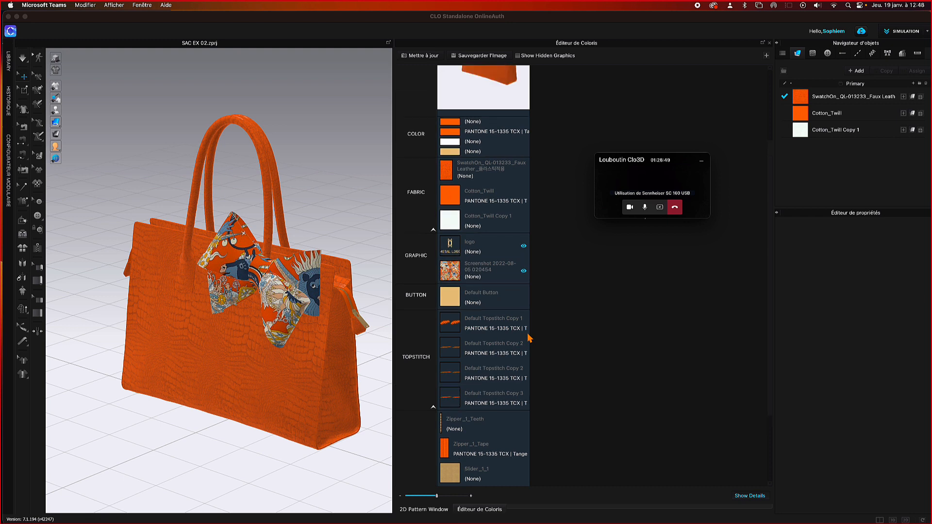
pyautogui.scroll(5, 529, 338)
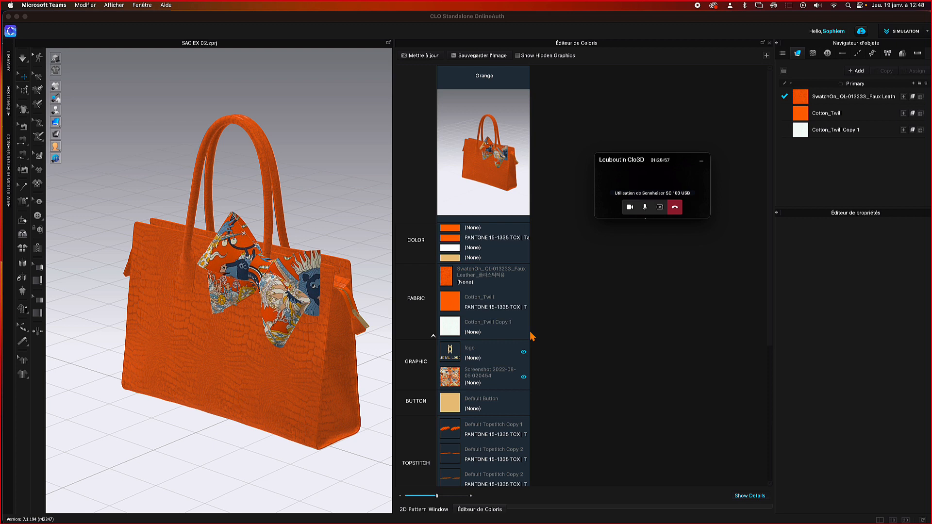
pyautogui.click(488, 236)
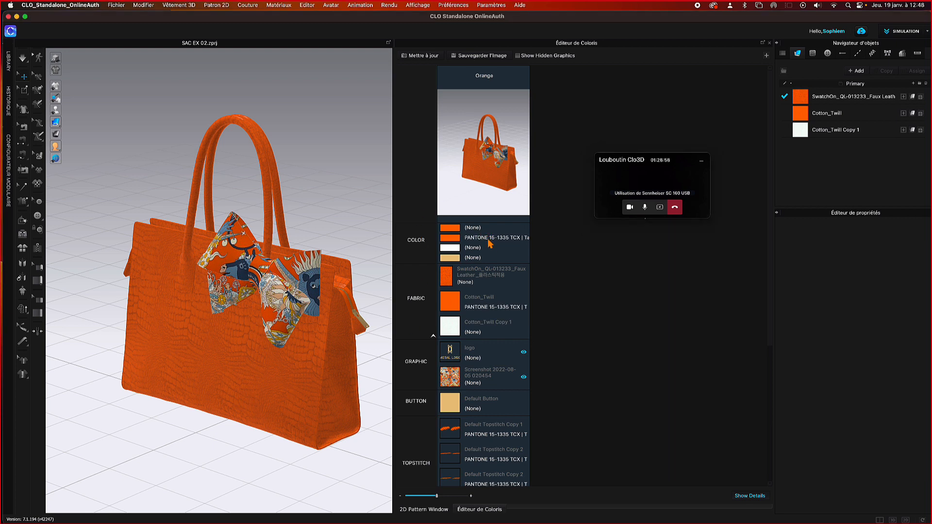
# - Try the red R=221 G=116 B=85 from the Felice Palette on the faux leather fabric, and cancel the color change
pyautogui.click(840, 98)
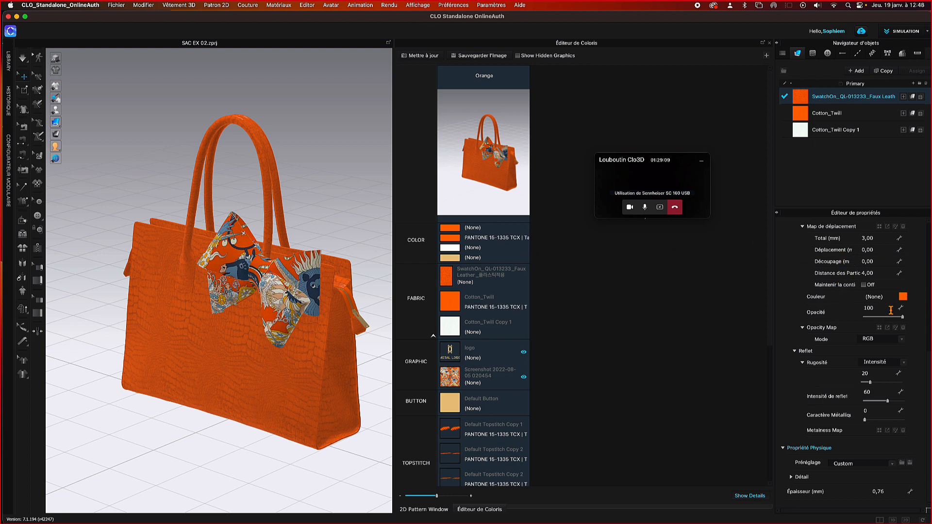
pyautogui.click(903, 296)
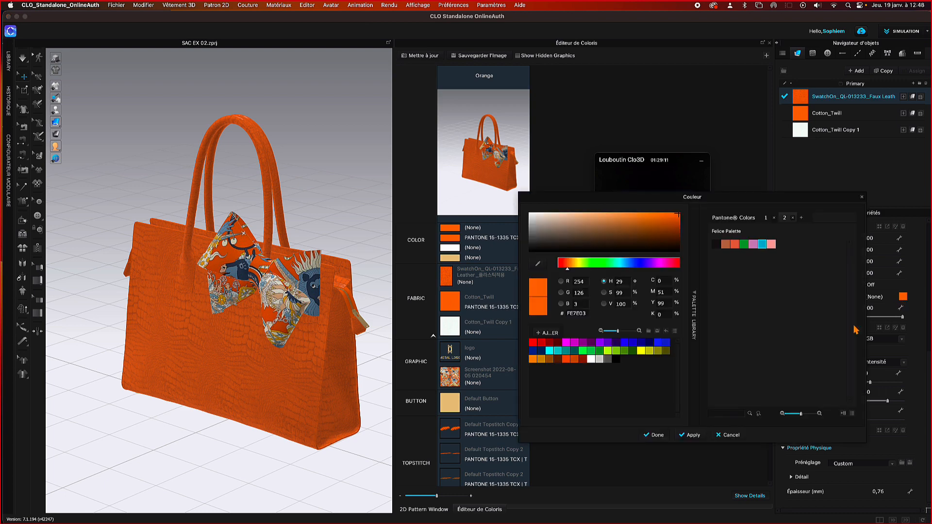
pyautogui.click(735, 244)
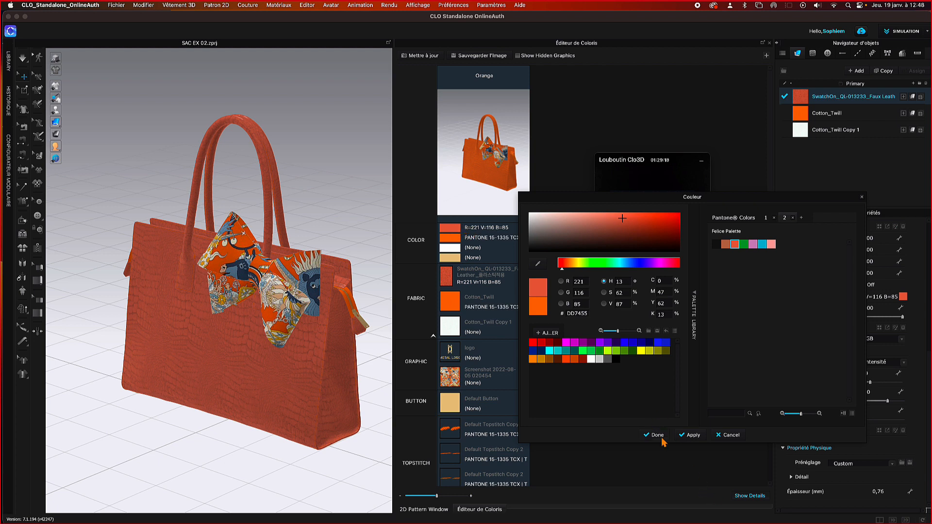
pyautogui.click(727, 436)
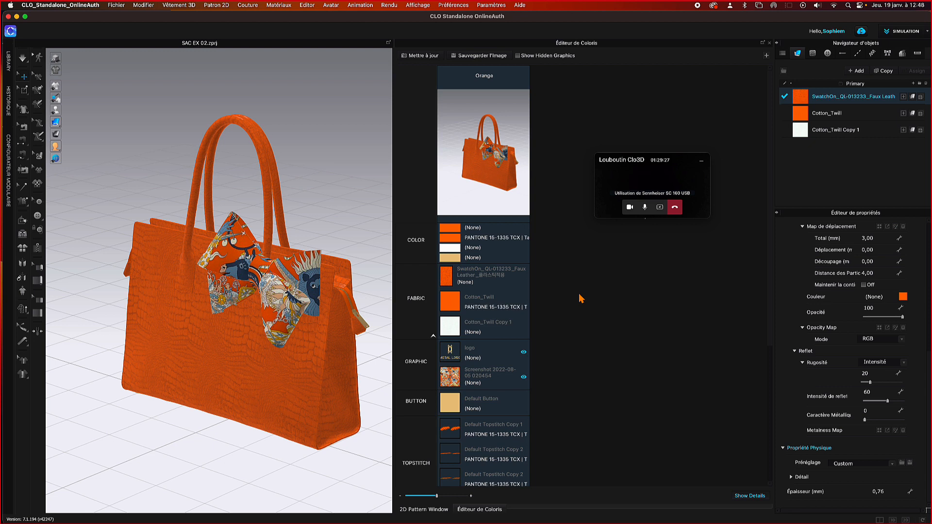
# - Try hiding the logo and the bow's print graphic in the Orange colorway, and undo both changes
pyautogui.moveTo(653, 160); pyautogui.dragTo(679, 156)
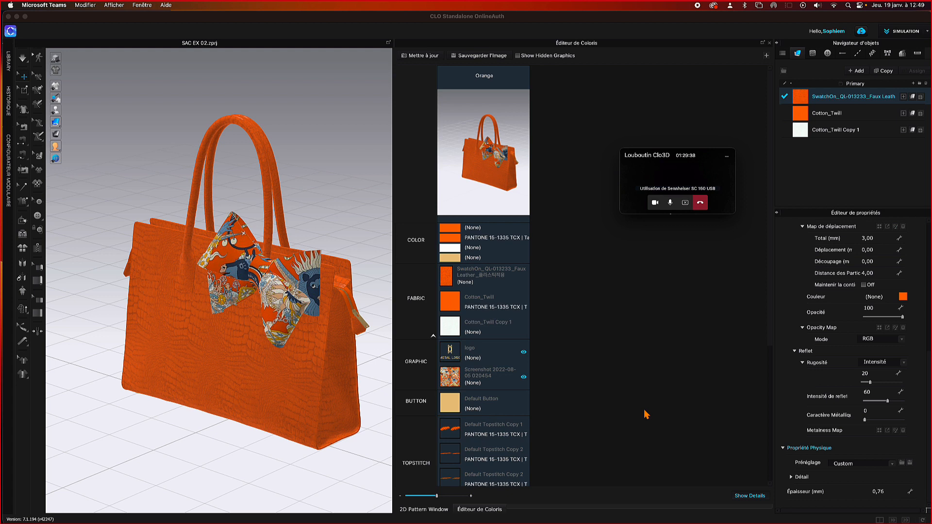
pyautogui.click(524, 354)
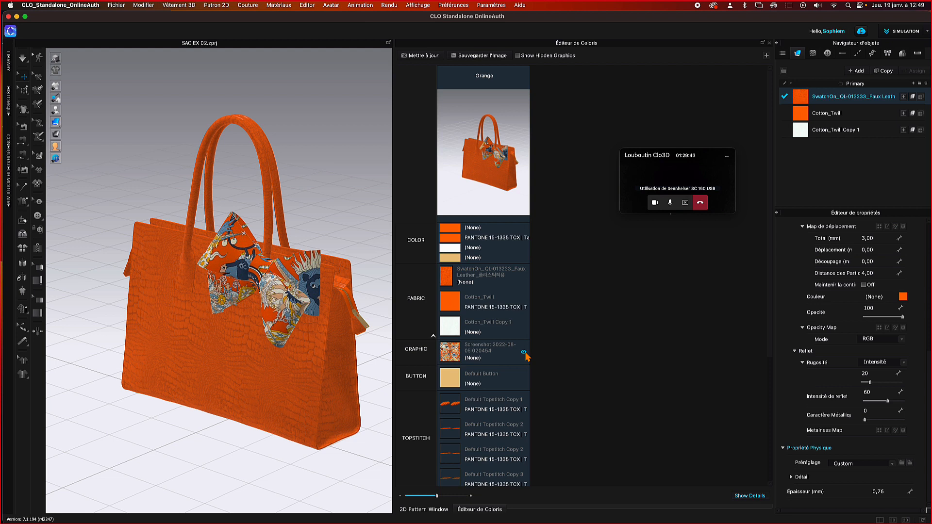
pyautogui.click(524, 353)
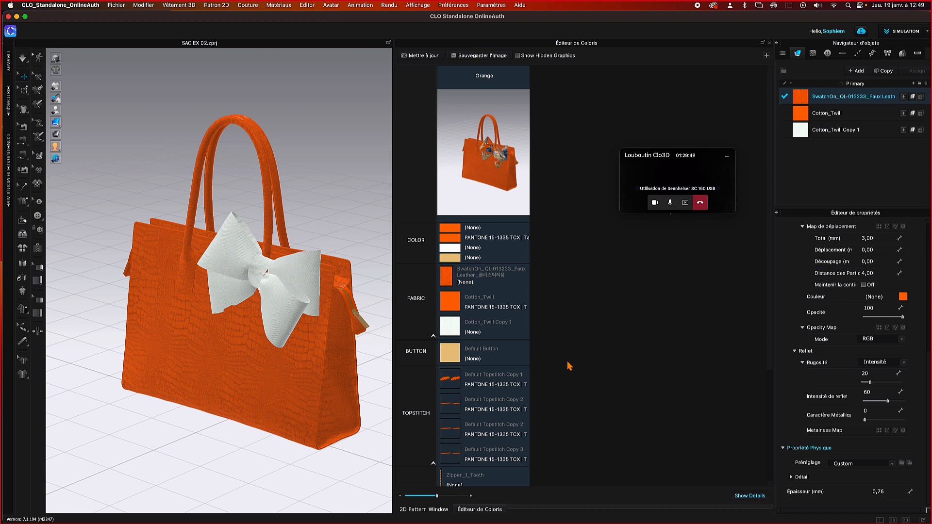
pyautogui.press('super+z')
pyautogui.press('super+z')
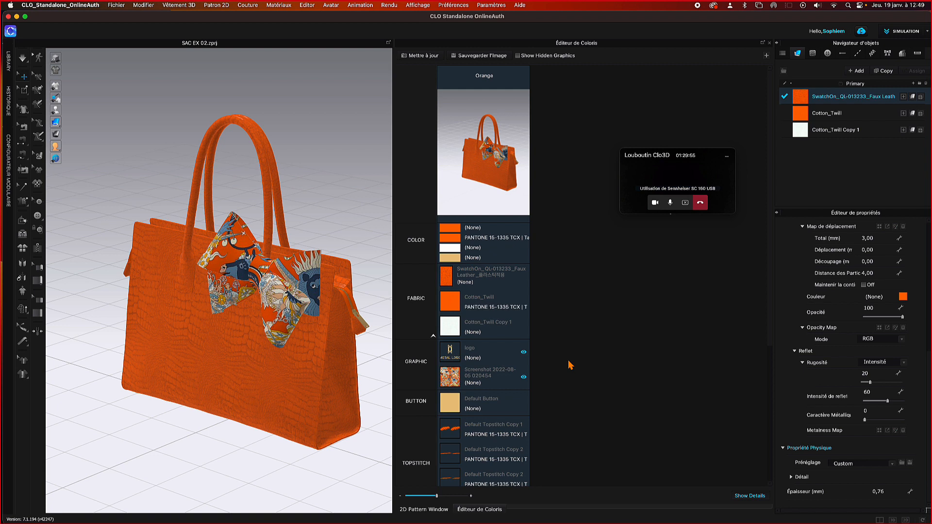
# - Start saving an image of the Colorway editor and choose the Clo3D folder as its destination
pyautogui.click(457, 58)
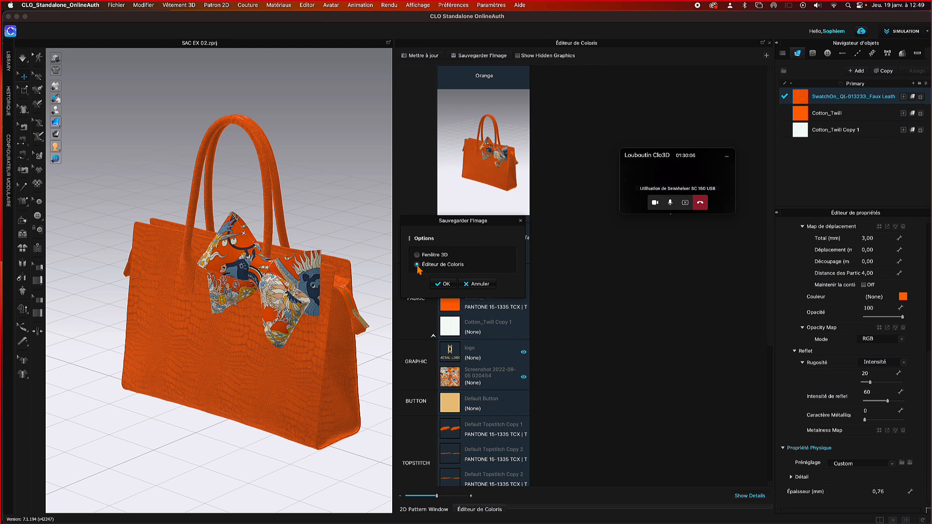
pyautogui.click(445, 285)
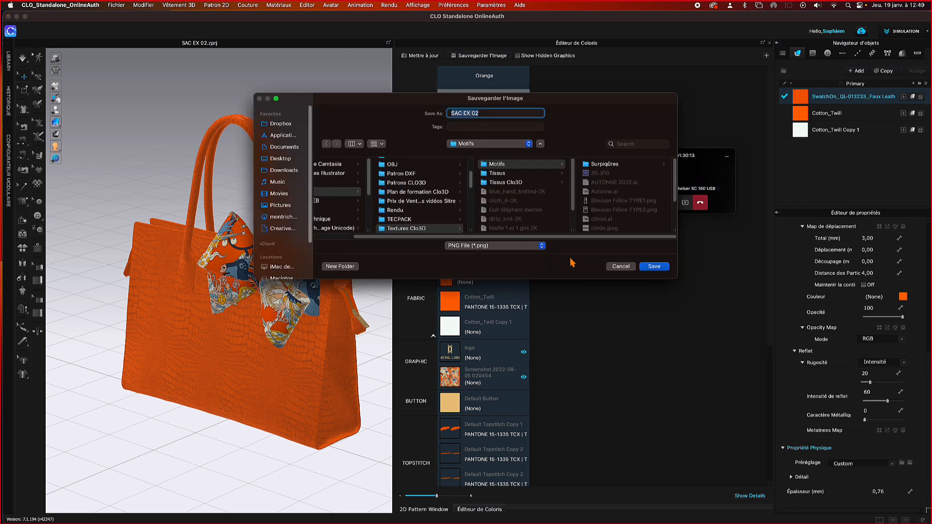
pyautogui.click(486, 145)
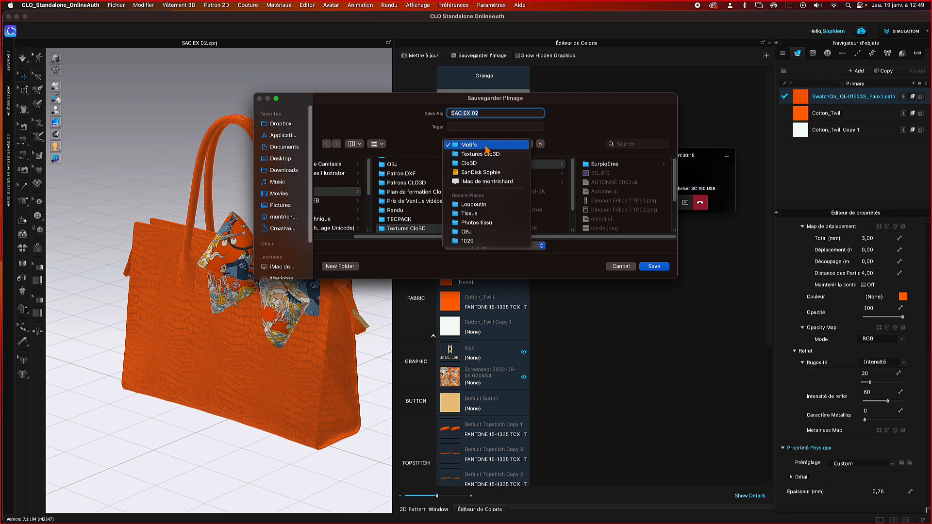
pyautogui.click(483, 164)
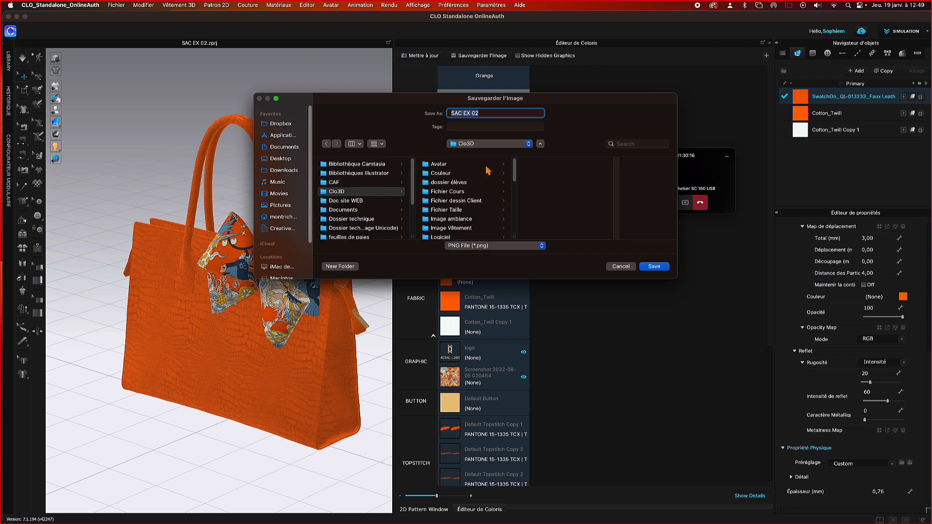
# - Create a new folder named "Editeur de couleur" inside the Clo3D folder
pyautogui.scroll(-6, 487, 184)
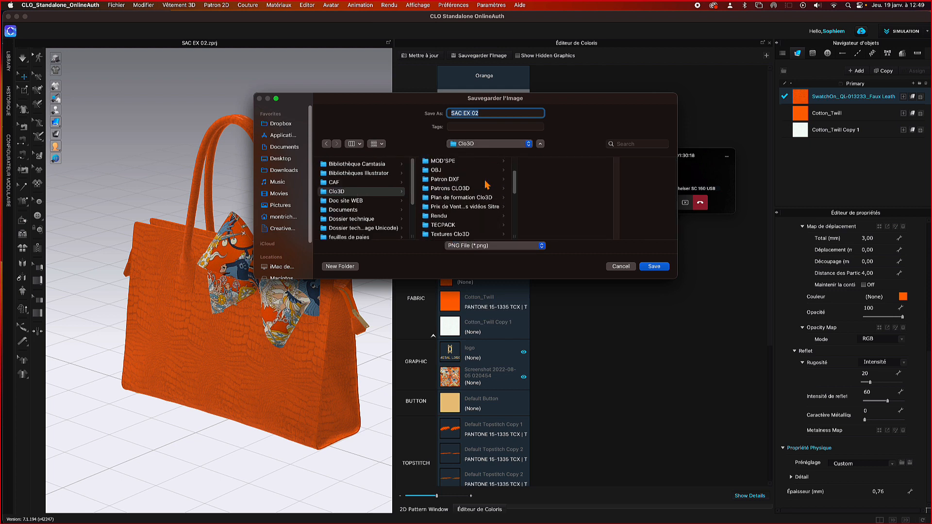
pyautogui.scroll(4, 487, 184)
pyautogui.click(340, 266)
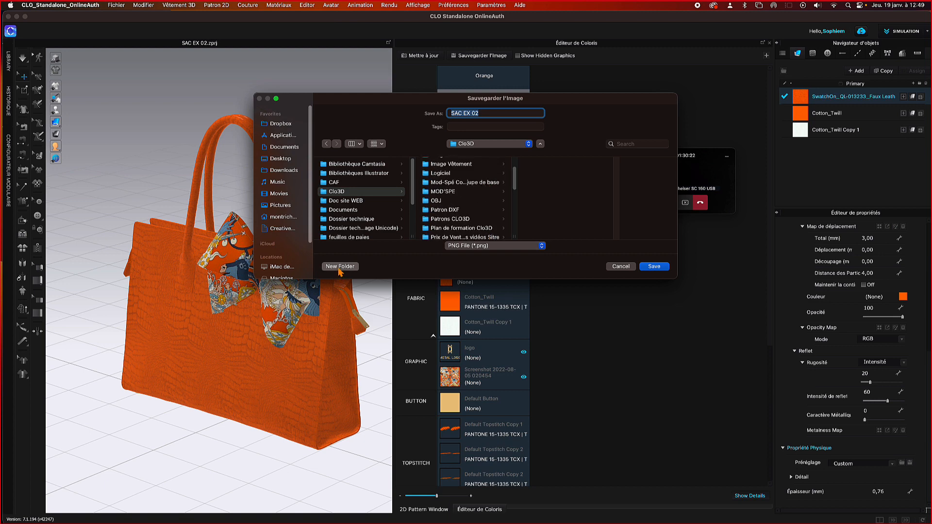
pyautogui.write('C')
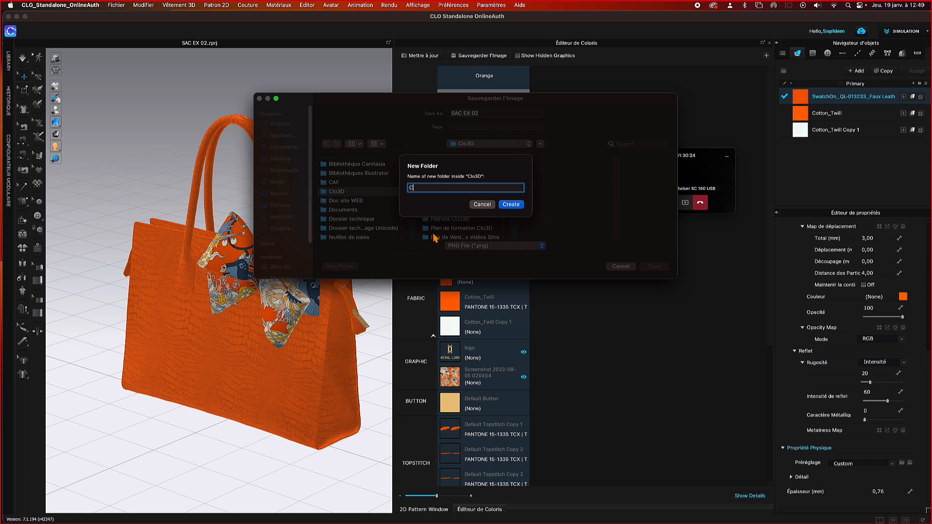
pyautogui.write('OLOW')
pyautogui.press('BackSpace')
pyautogui.press('BackSpace')
pyautogui.press('BackSpace')
pyautogui.press('BackSpace')
pyautogui.press('BackSpace')
pyautogui.write('Editeur de couleur')
pyautogui.click(513, 208)
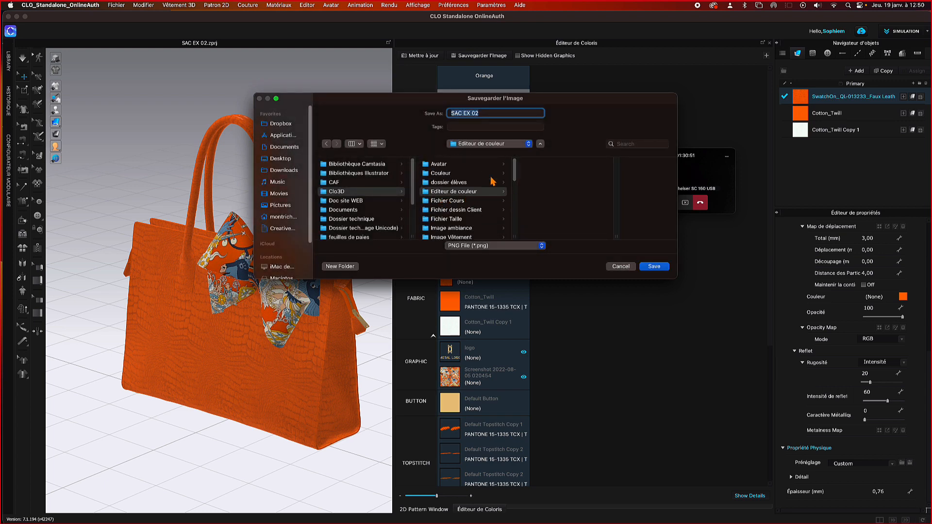
# - Change the last digit of the image's file name to 1 and save it as a PNG file
pyautogui.click(485, 113)
pyautogui.press('BackSpace')
pyautogui.write('1')
pyautogui.click(655, 268)
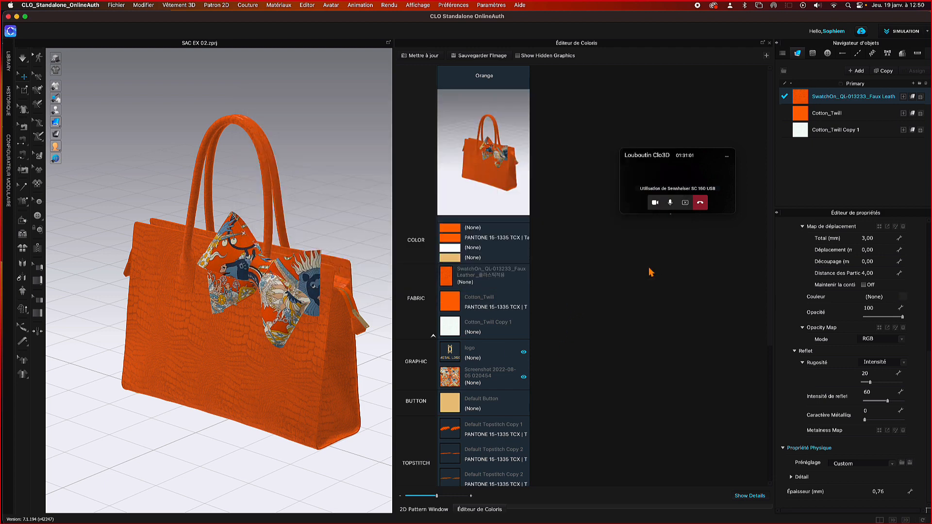
# - Add a second colorway copied from Orange and set its faux leather fabric color to Red 2
pyautogui.click(767, 57)
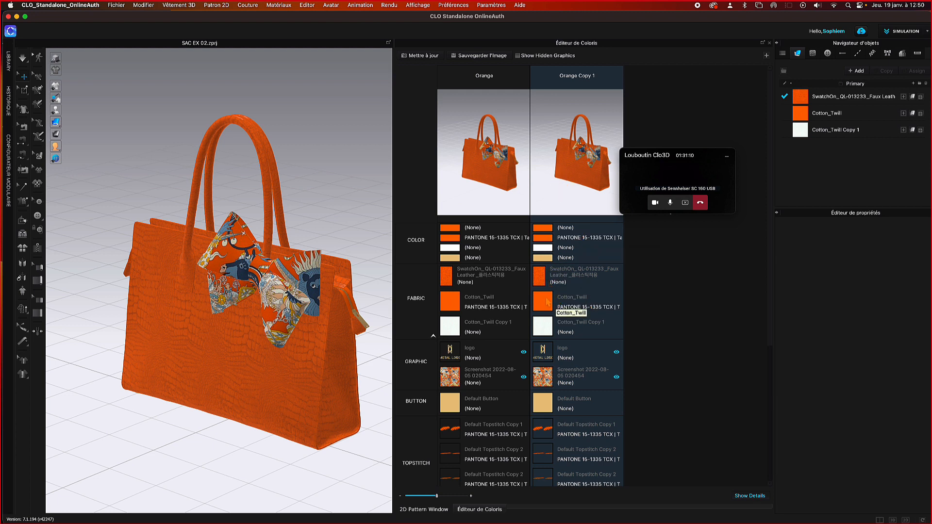
pyautogui.click(543, 280)
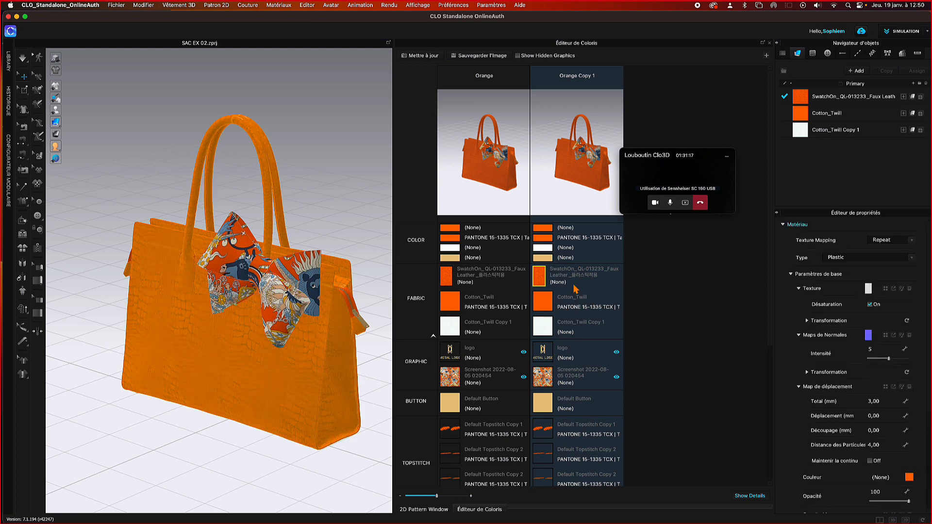
pyautogui.click(909, 478)
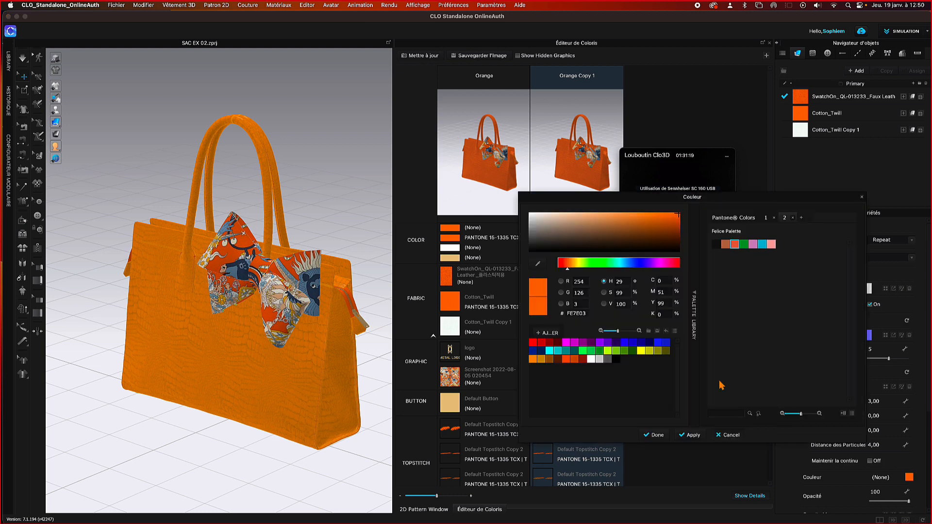
pyautogui.click(541, 343)
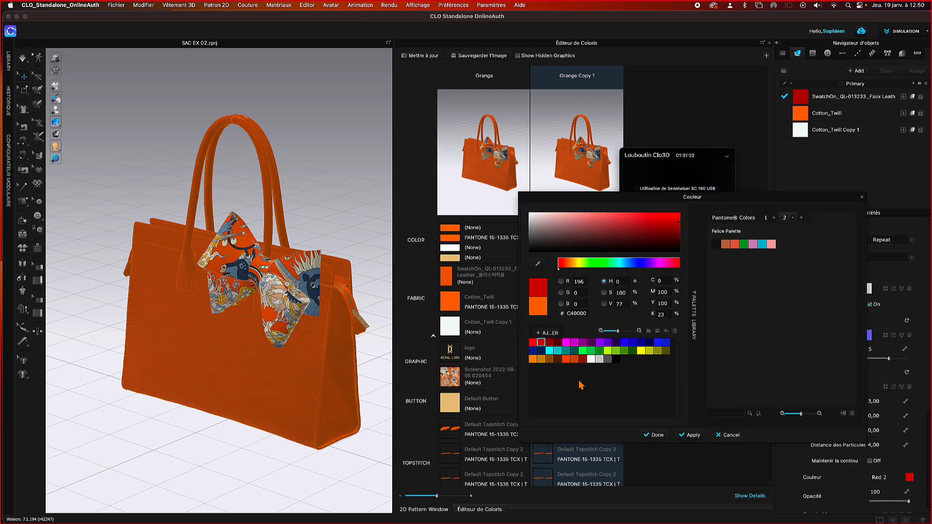
pyautogui.click(662, 436)
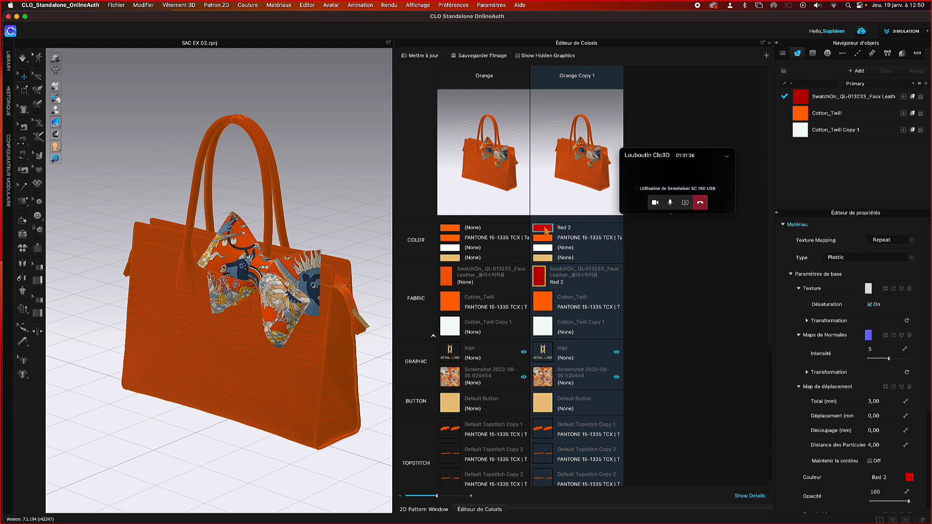
pyautogui.click(804, 99)
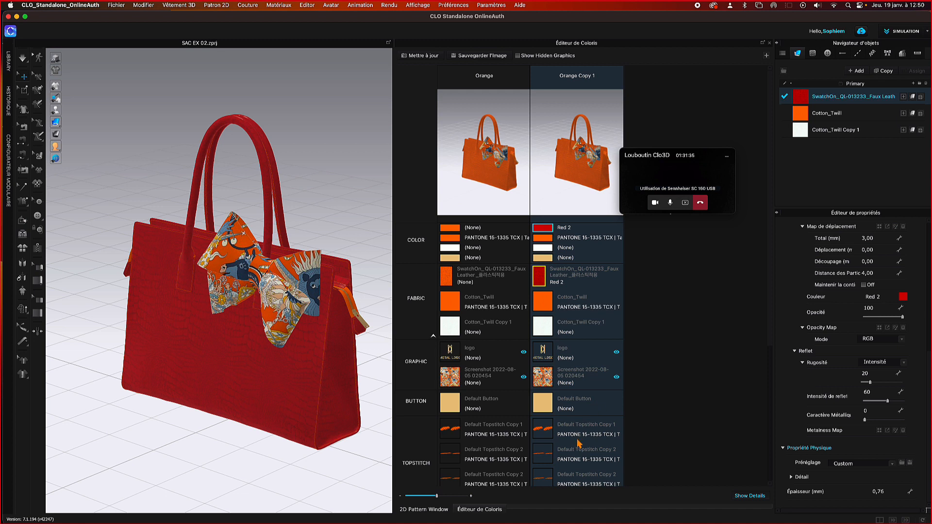
# - Recolor Default Topstitch Copy 1 in the new colorway with the red #A0242A sampled from the bag's body
pyautogui.scroll(-3, 579, 443)
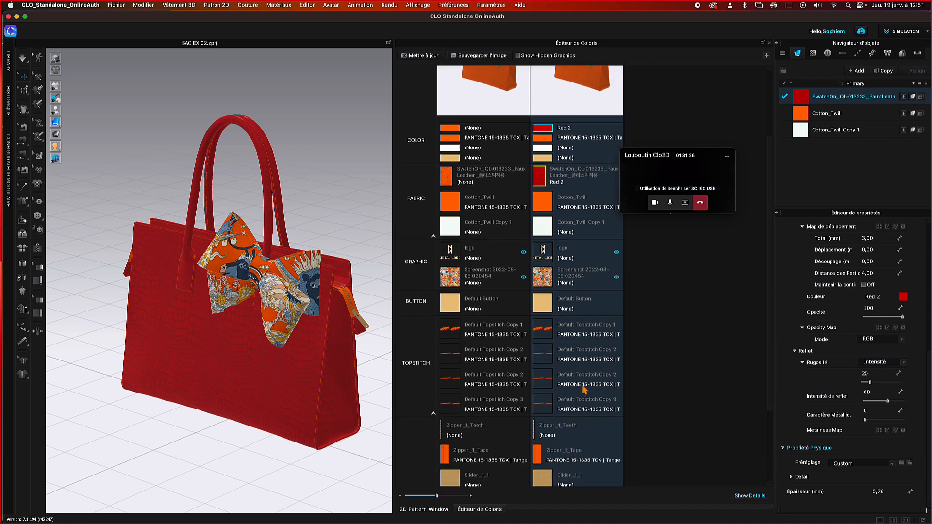
pyautogui.click(548, 334)
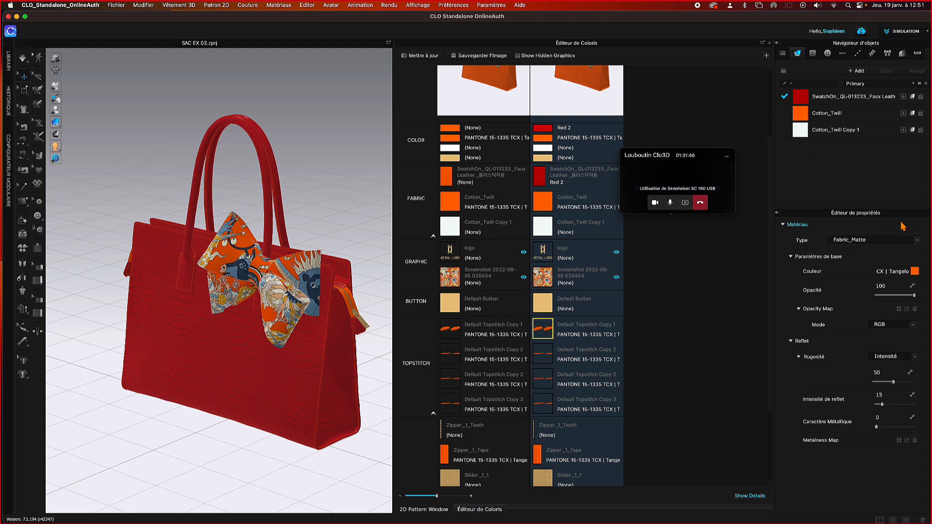
pyautogui.click(914, 271)
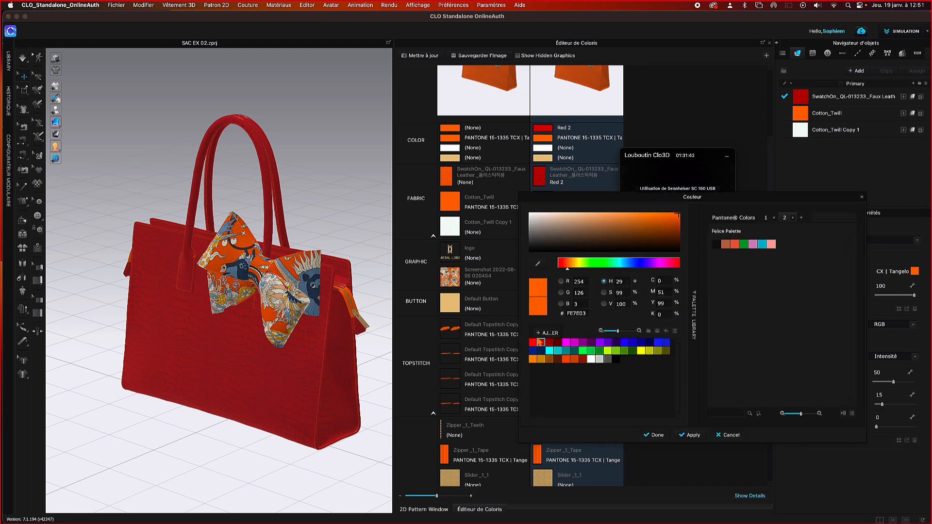
pyautogui.click(538, 263)
pyautogui.click(308, 366)
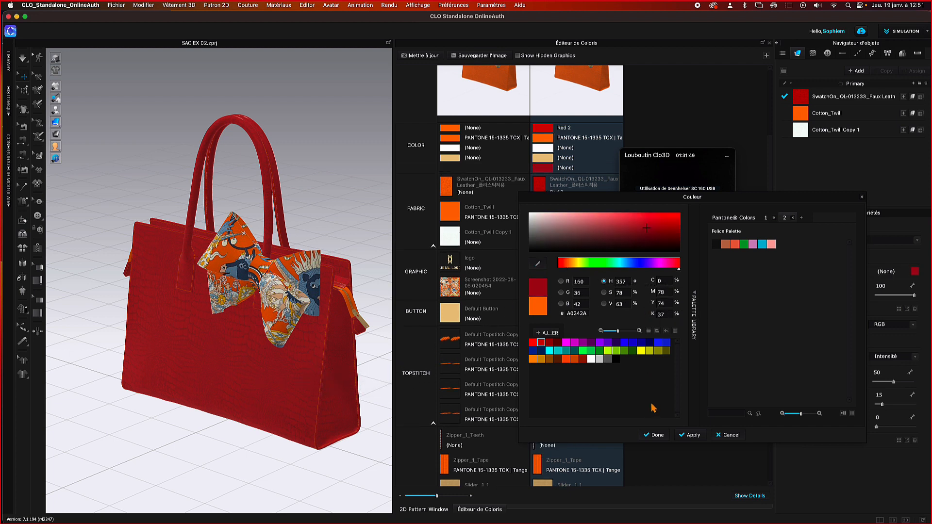
pyautogui.click(654, 436)
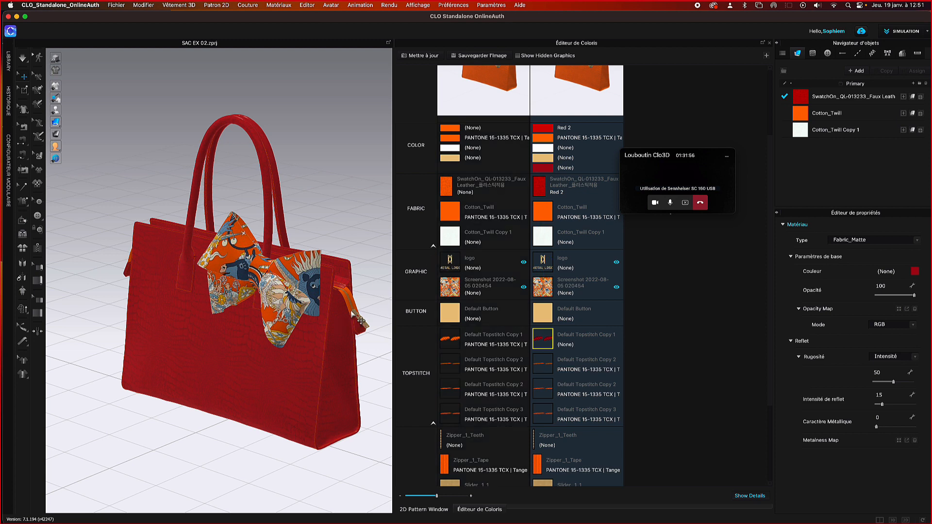
# - Recolor the Cotton_Twill fabric in the second colorway with the red #D70000 sampled from the Red 2 swatch
pyautogui.click(353, 315)
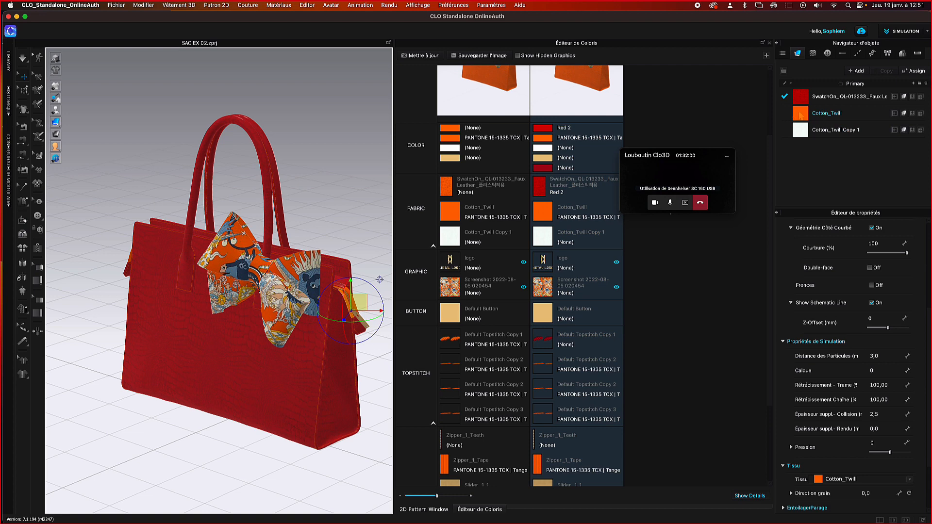
pyautogui.click(823, 114)
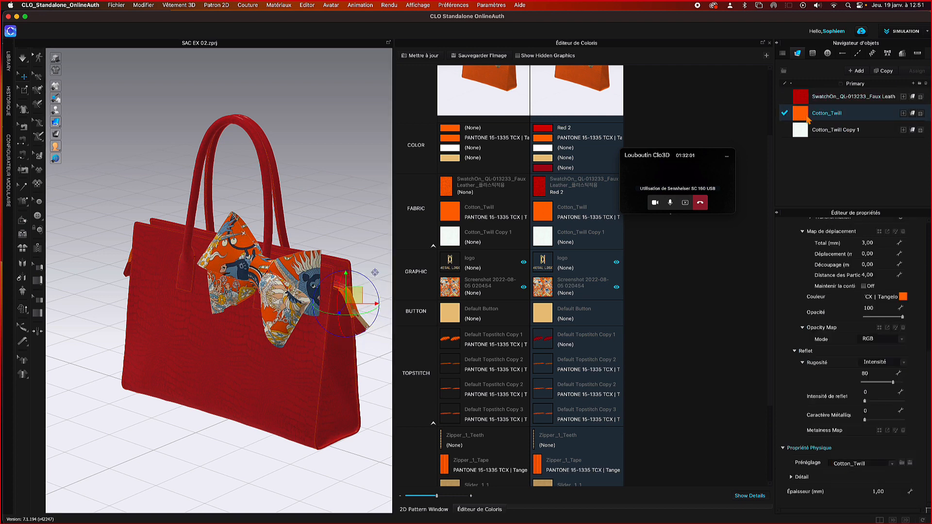
pyautogui.click(903, 297)
pyautogui.click(538, 265)
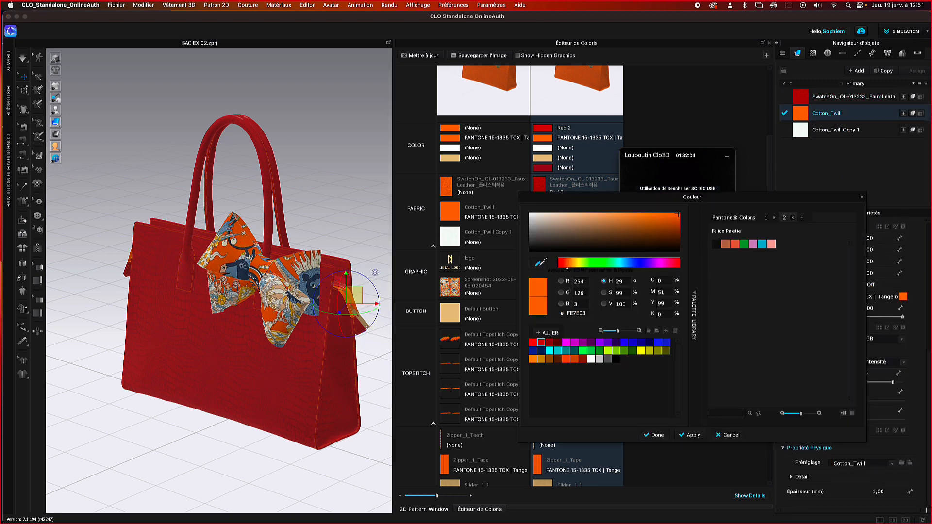
pyautogui.click(542, 127)
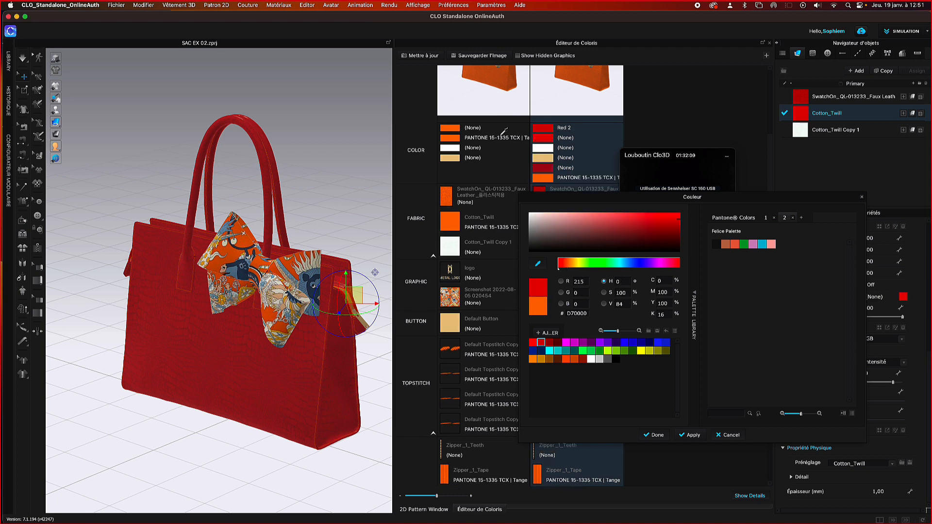
pyautogui.press('Escape')
pyautogui.click(661, 436)
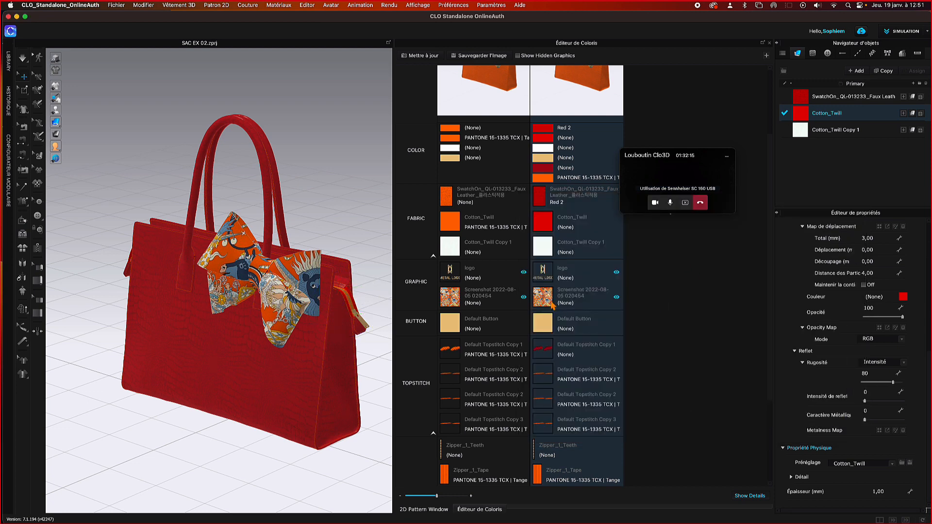
# - Hide the logo graphic in the second colorway and replace the bow print's texture with the tissu-d-exterieur-ethno image from the Photos tissu folder
pyautogui.click(553, 273)
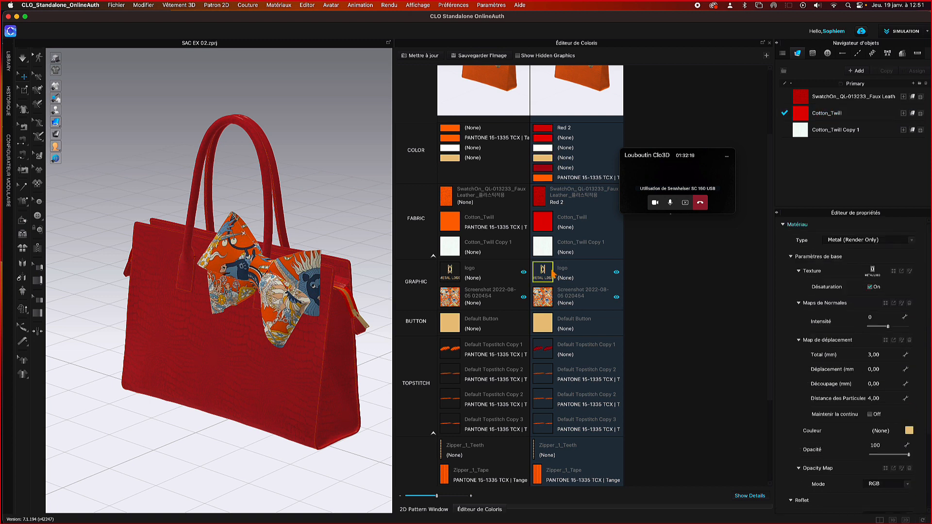
pyautogui.click(617, 273)
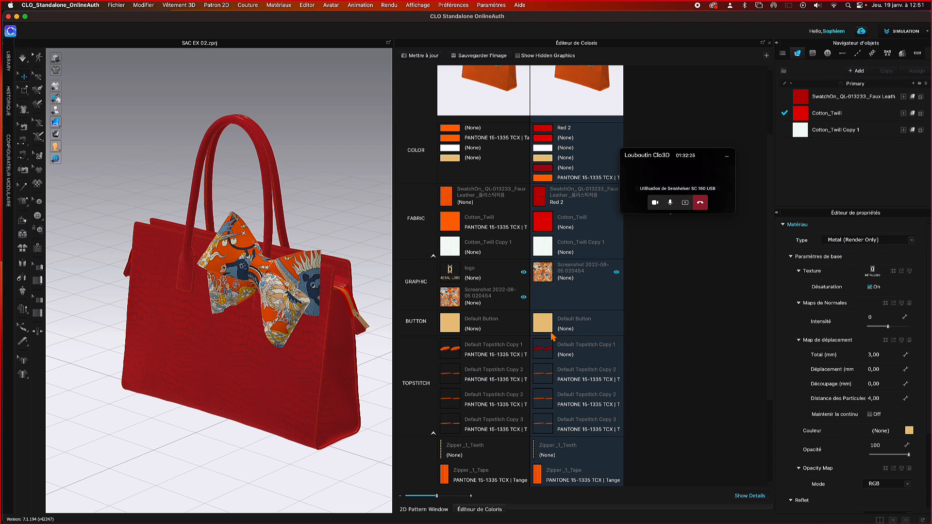
pyautogui.click(543, 273)
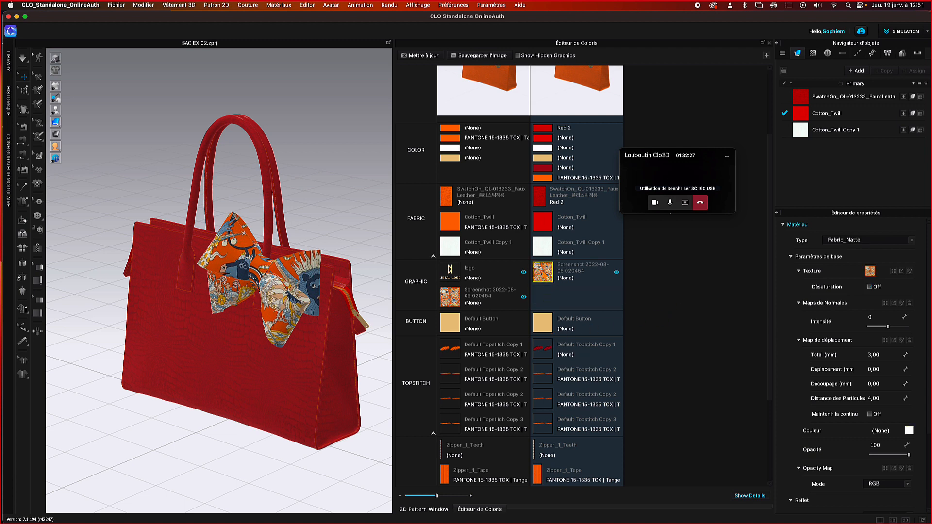
pyautogui.click(871, 272)
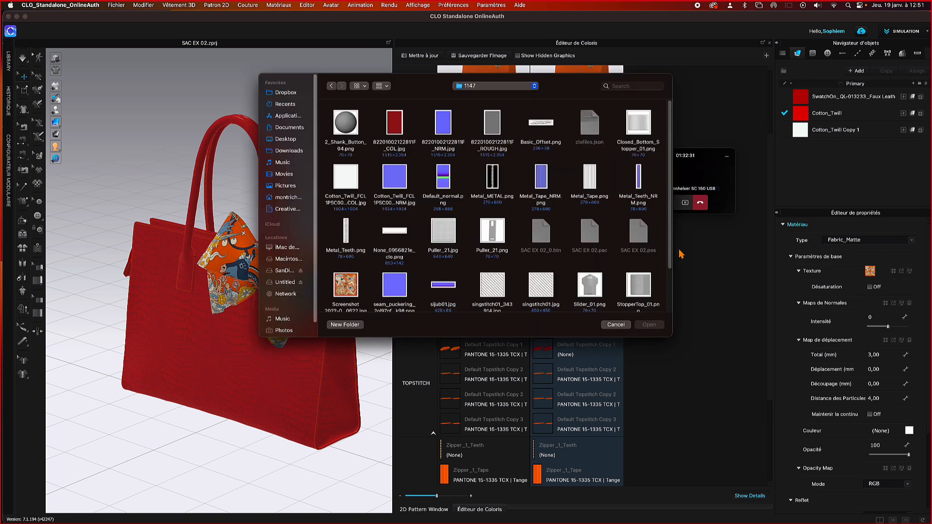
pyautogui.click(484, 87)
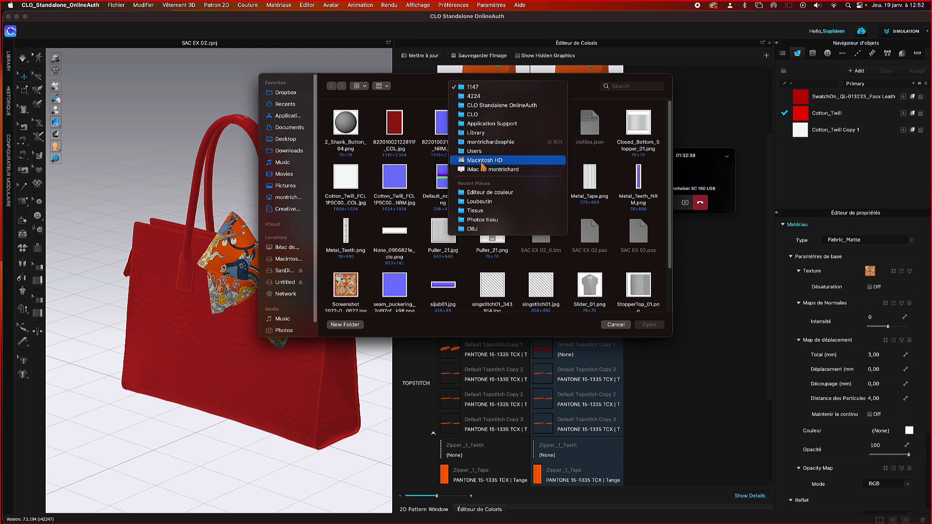
pyautogui.click(490, 220)
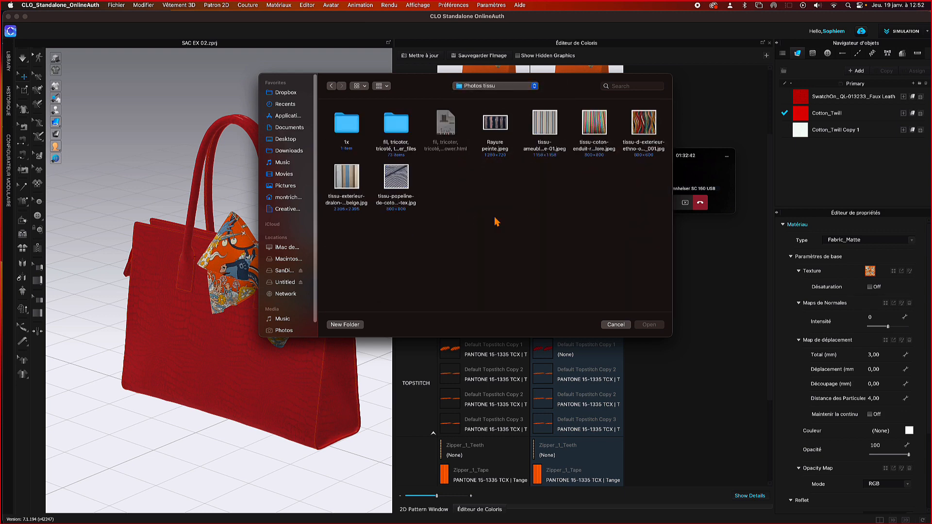
pyautogui.click(628, 131)
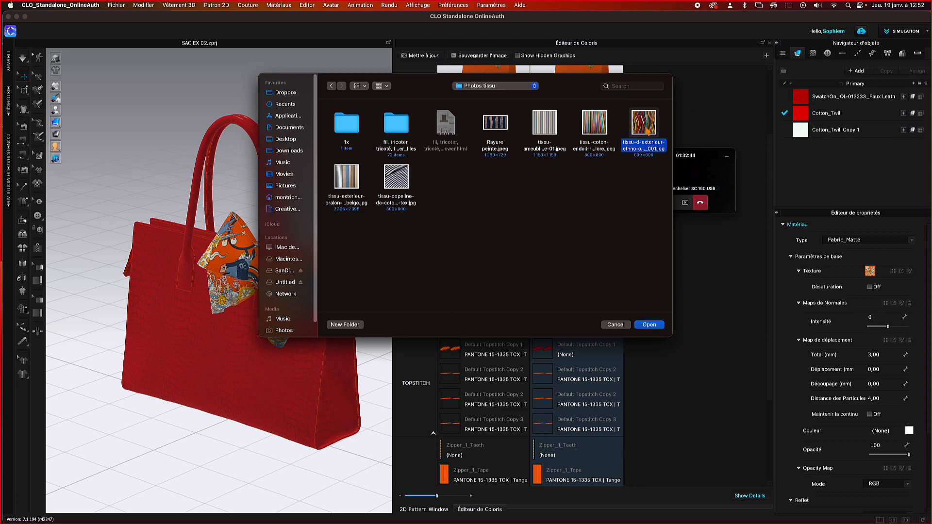
pyautogui.click(651, 325)
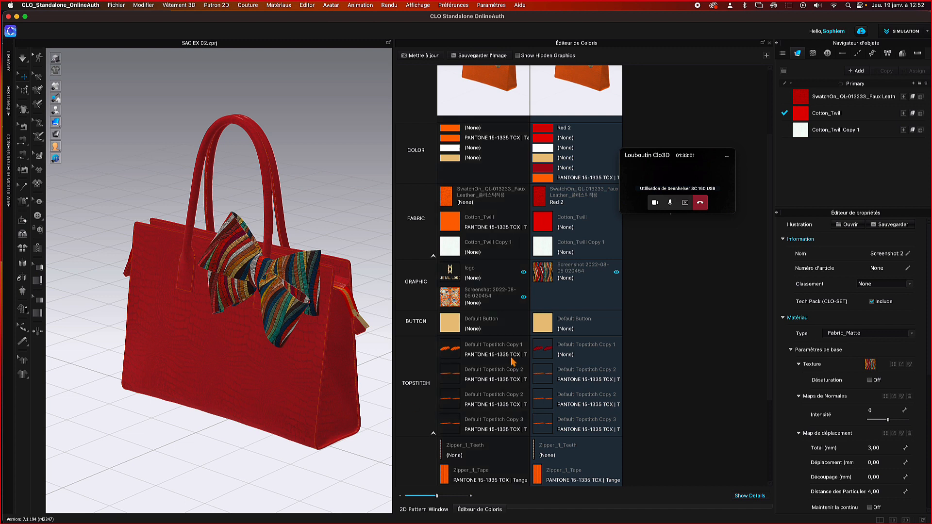
# - Recolor both Default Topstitch Copy 2 entries and Default Topstitch Copy 3 together with the red #CB0000 sampled from the faux leather swatch
pyautogui.click(548, 379)
pyautogui.keyDown('shift'); pyautogui.click(545, 401); pyautogui.keyUp('shift')
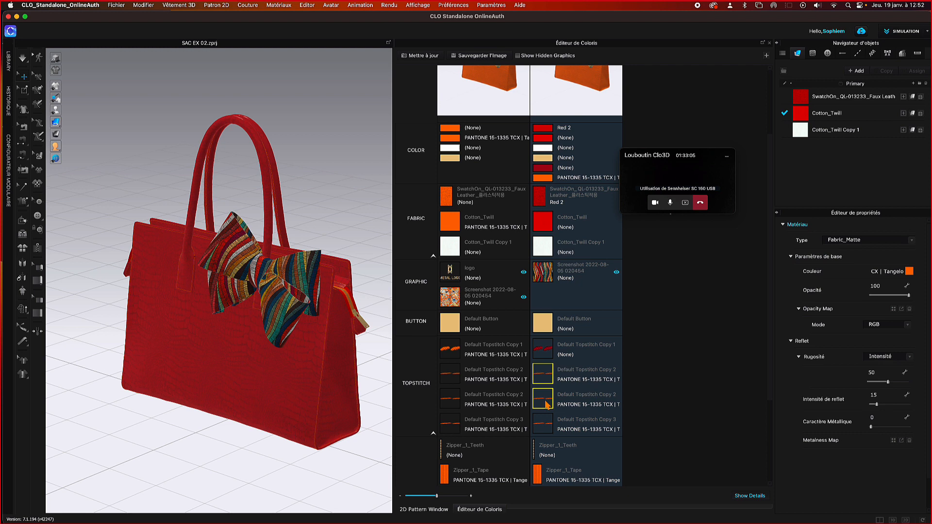
pyautogui.keyDown('shift'); pyautogui.click(544, 429); pyautogui.keyUp('shift')
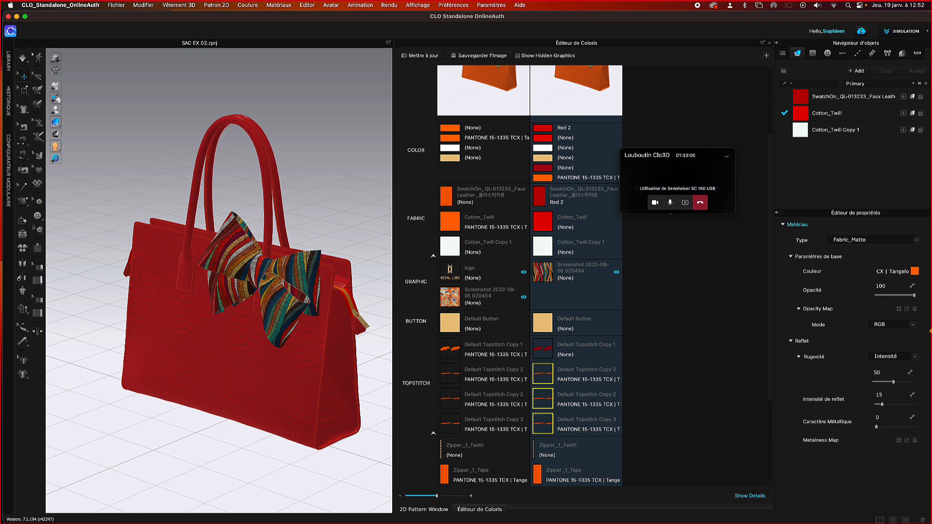
pyautogui.click(915, 271)
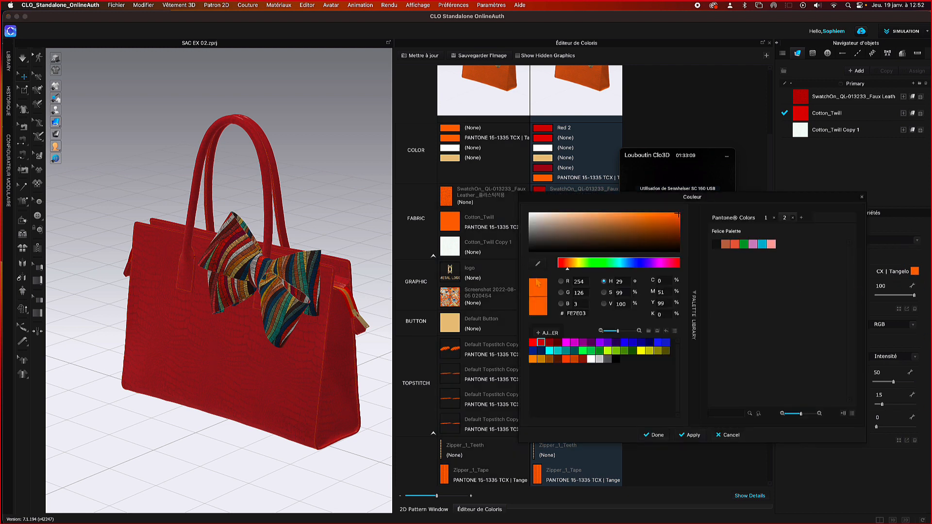
pyautogui.click(538, 263)
pyautogui.click(800, 95)
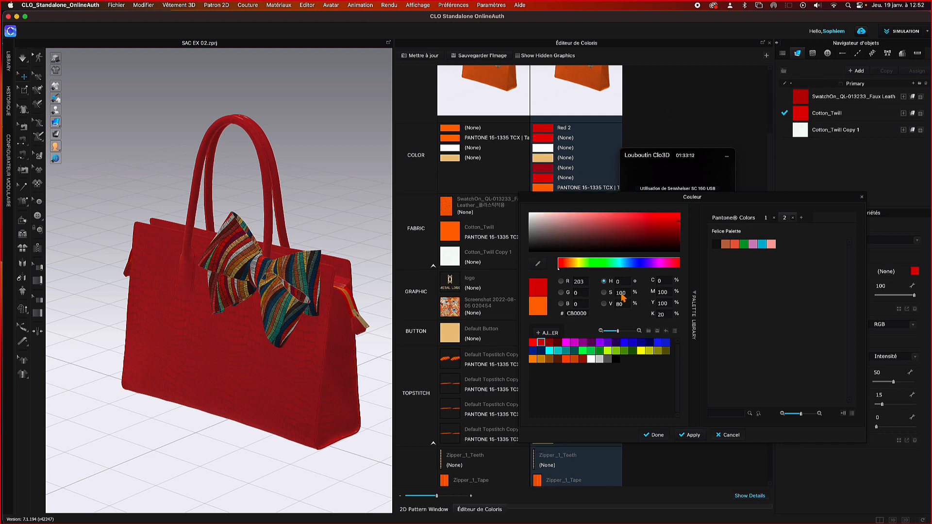
pyautogui.click(653, 437)
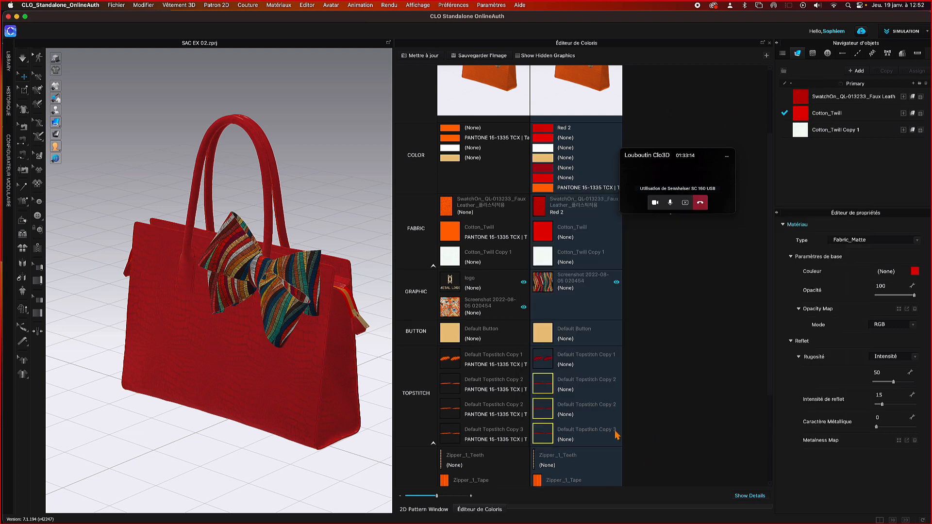
# - Recolor Zipper_1_Tape in the second colorway with the sampled red #E40000 and check the zipper on the bag
pyautogui.scroll(-5, 614, 433)
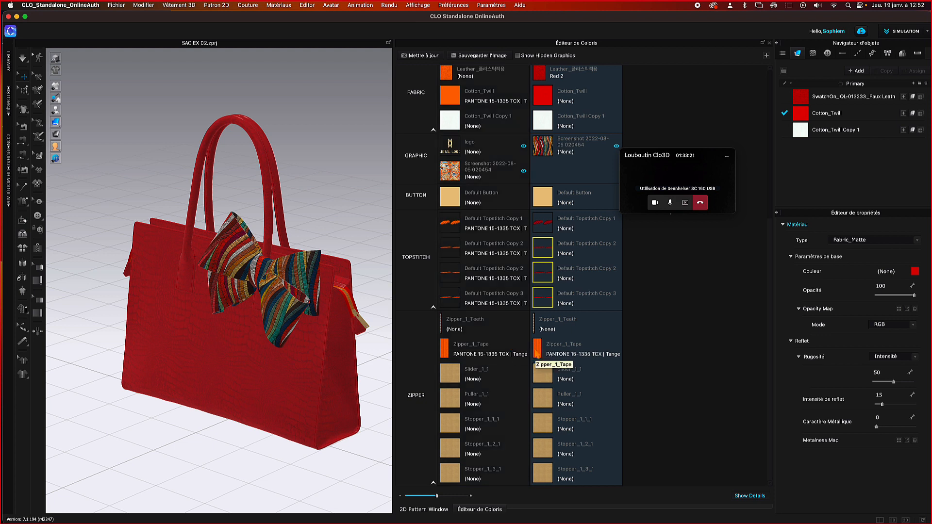
pyautogui.click(539, 354)
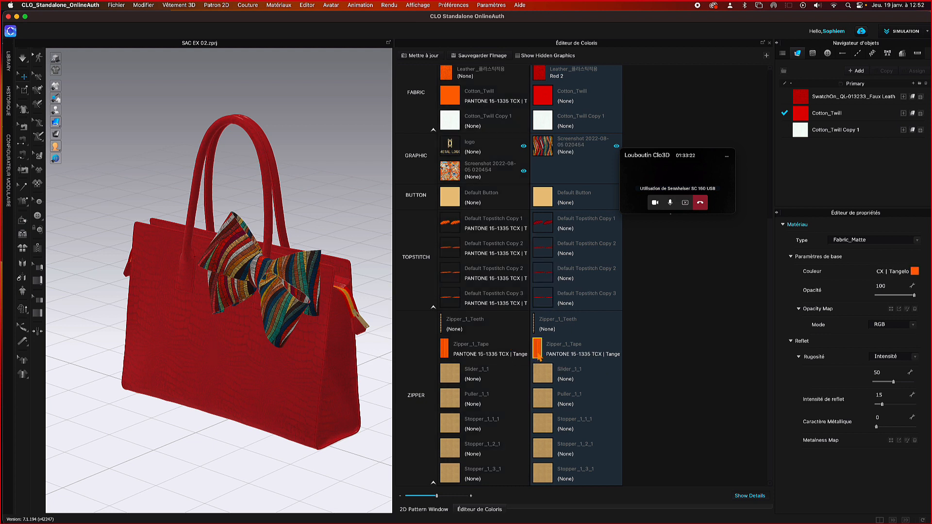
pyautogui.click(915, 271)
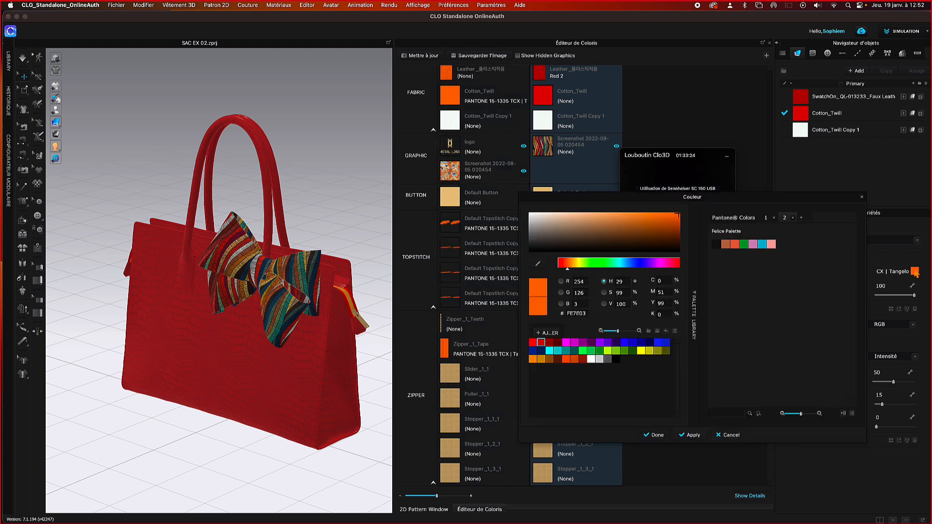
pyautogui.click(538, 265)
pyautogui.click(557, 99)
pyautogui.press('Escape')
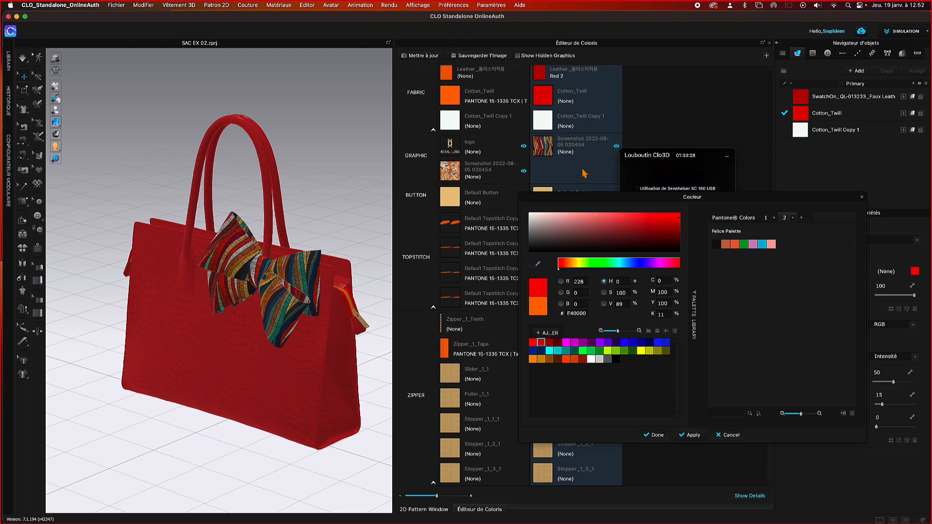
pyautogui.click(653, 435)
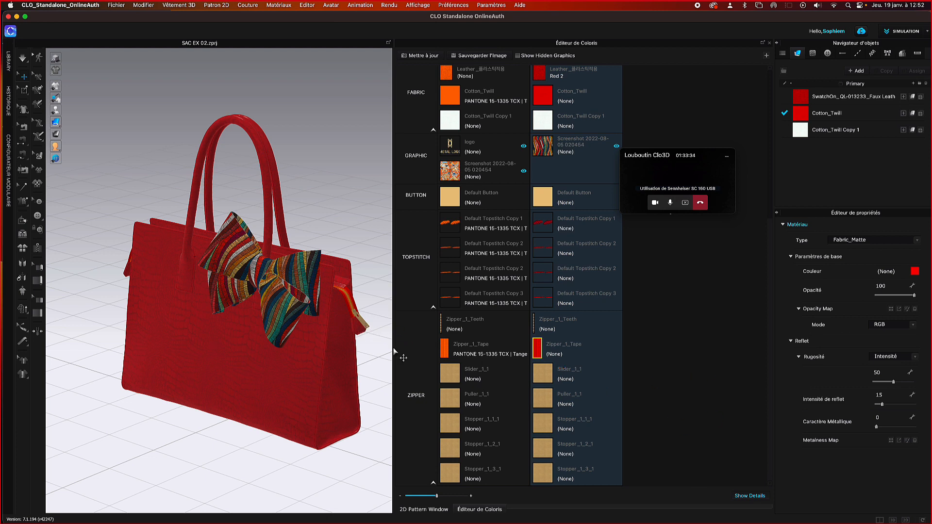
pyautogui.click(360, 319)
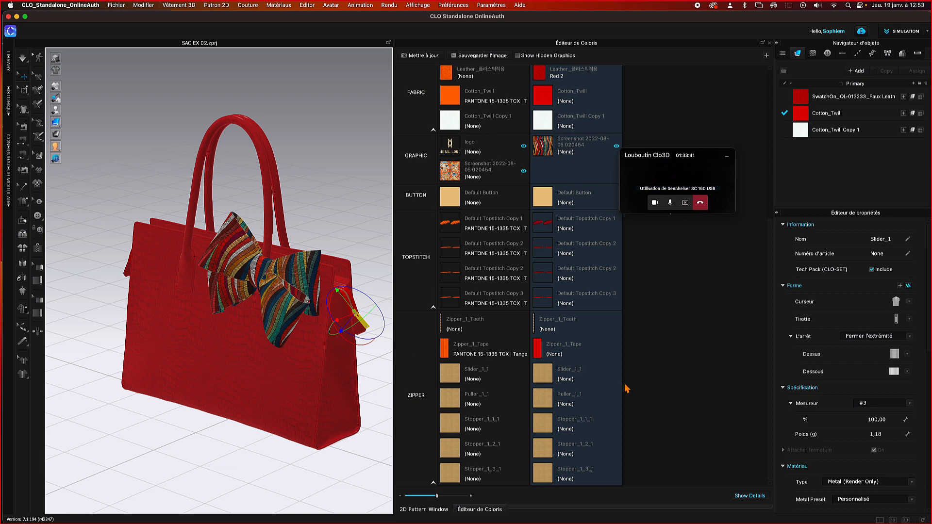
pyautogui.click(340, 180)
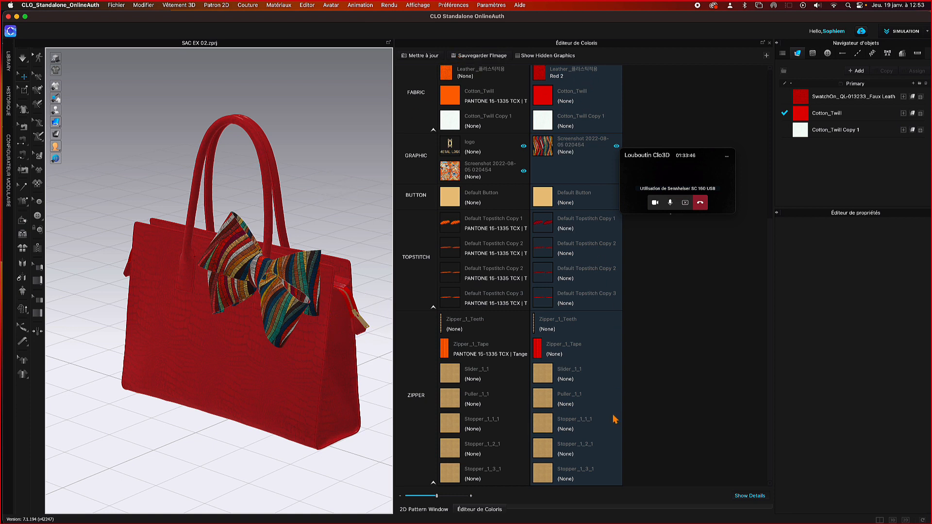
# - Save an image of the Éditeur de Coloris as the PNG file SAC EX 02
pyautogui.click(456, 55)
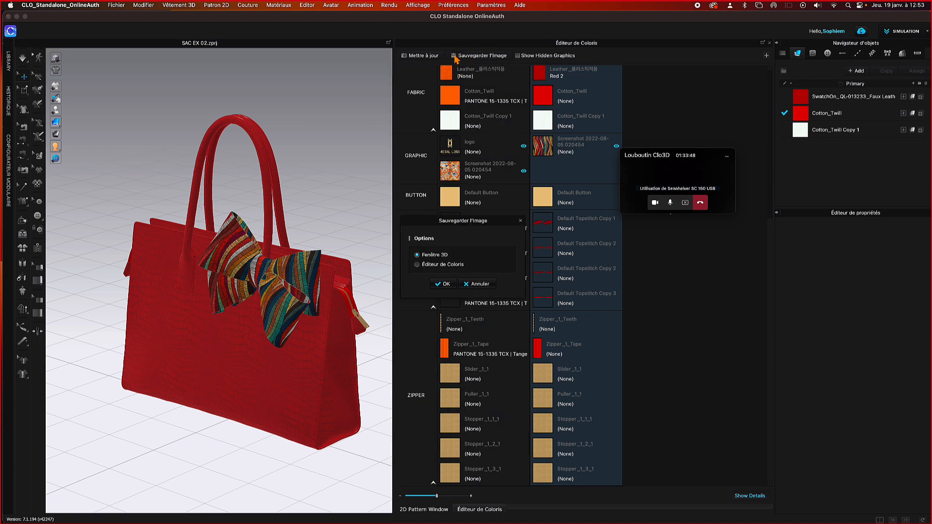
pyautogui.click(418, 265)
pyautogui.click(445, 285)
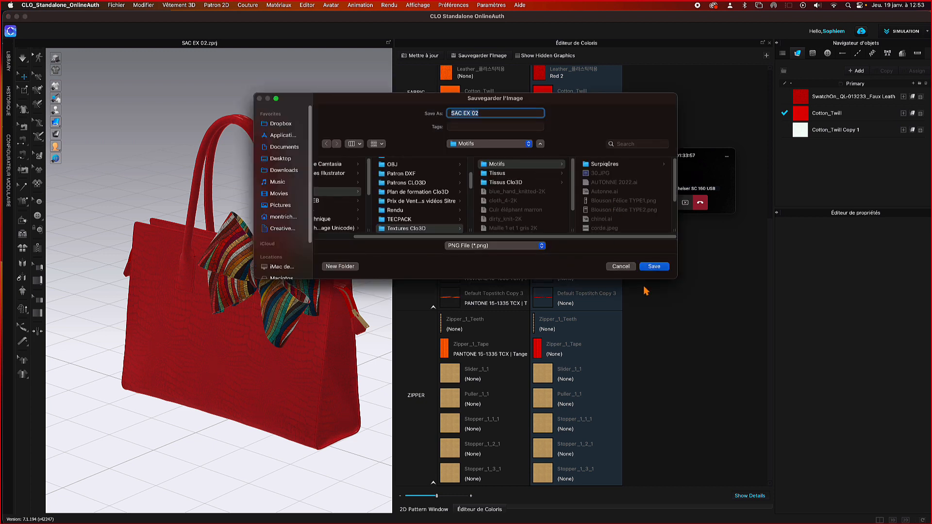
pyautogui.click(657, 271)
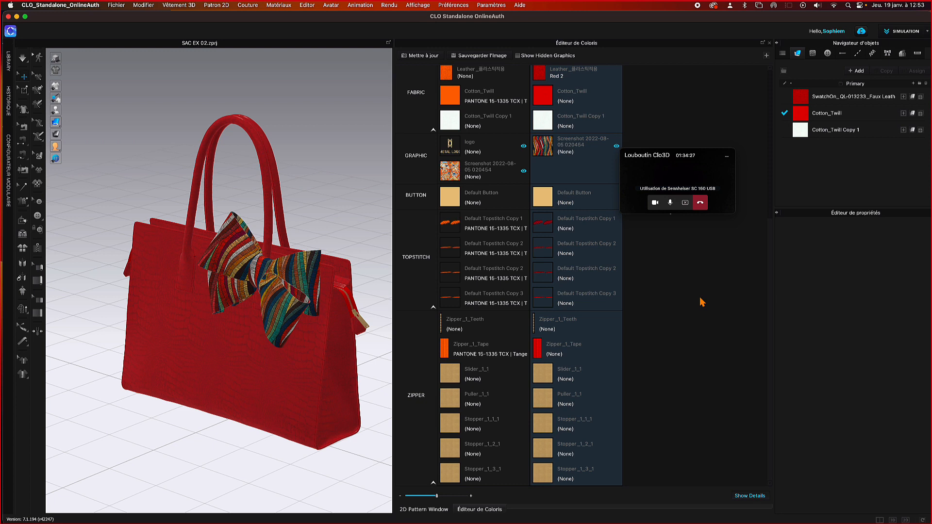
# - Add a third colorway copied from the red one and set its faux leather fabric color to blue #000DC4
pyautogui.click(766, 56)
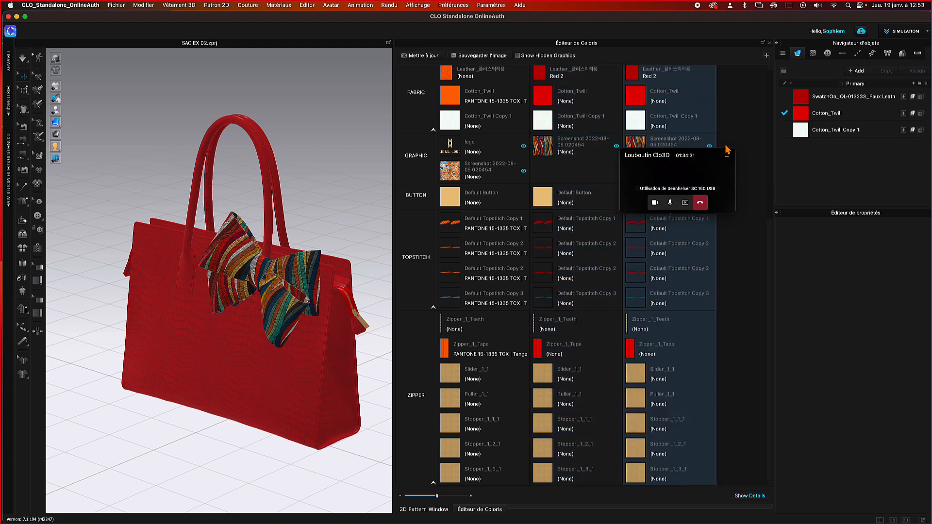
pyautogui.click(634, 74)
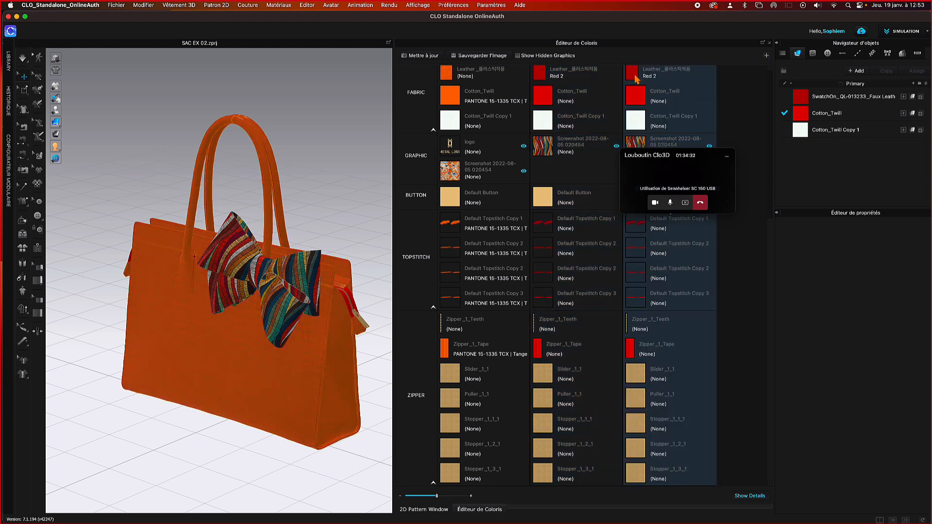
pyautogui.click(910, 477)
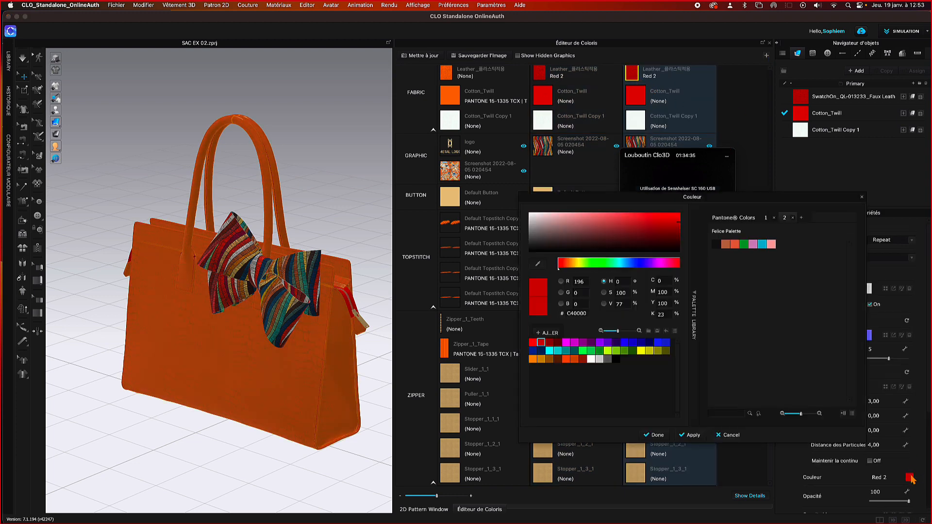
pyautogui.click(638, 264)
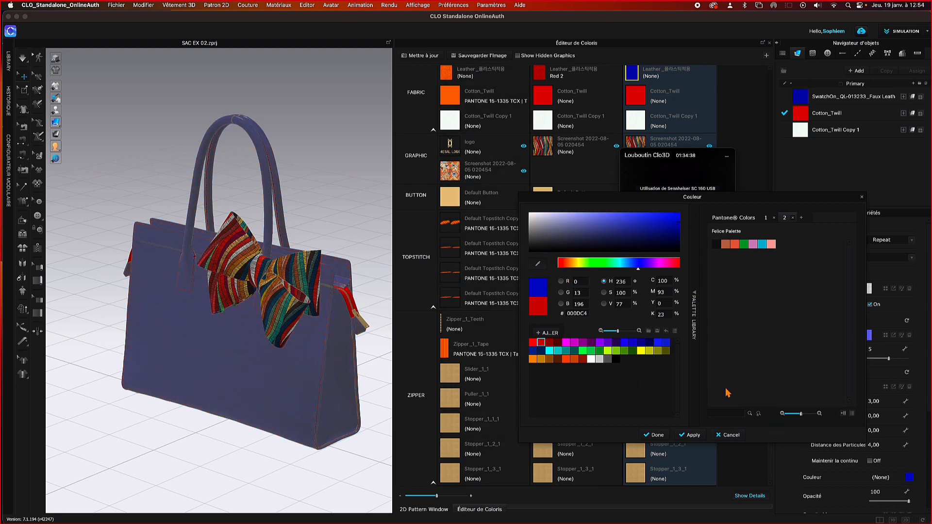
pyautogui.click(658, 435)
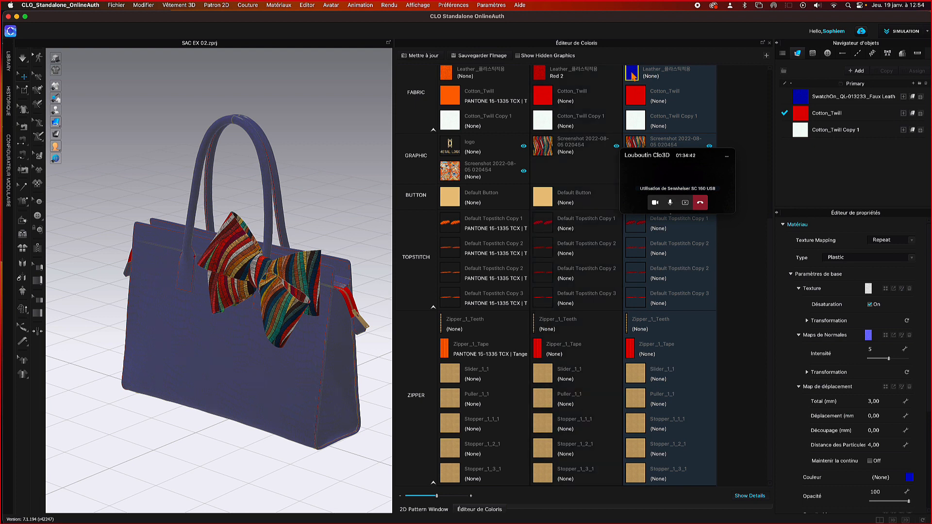
# - Recolor Cotton_Twill in the third colorway with the blue #000AA5 sampled from the faux leather swatch
pyautogui.moveTo(702, 154); pyautogui.dragTo(158, 58)
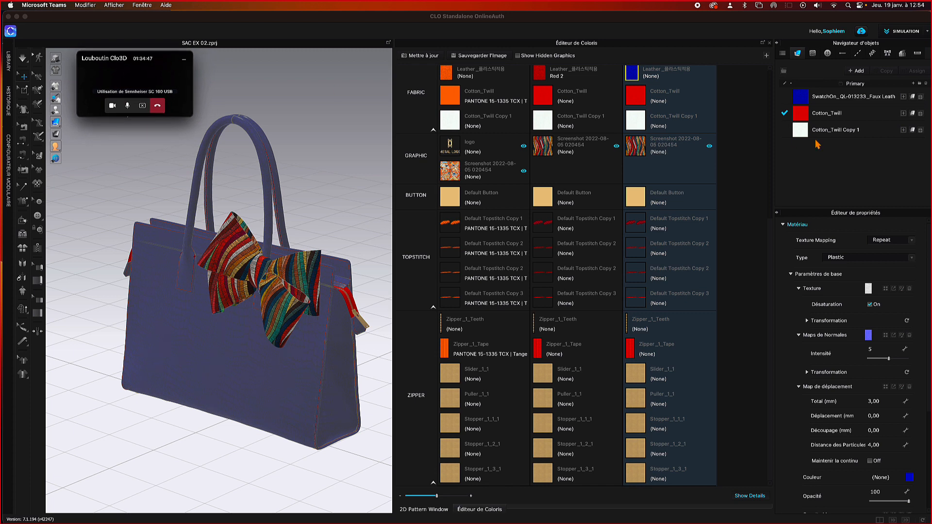
pyautogui.click(635, 97)
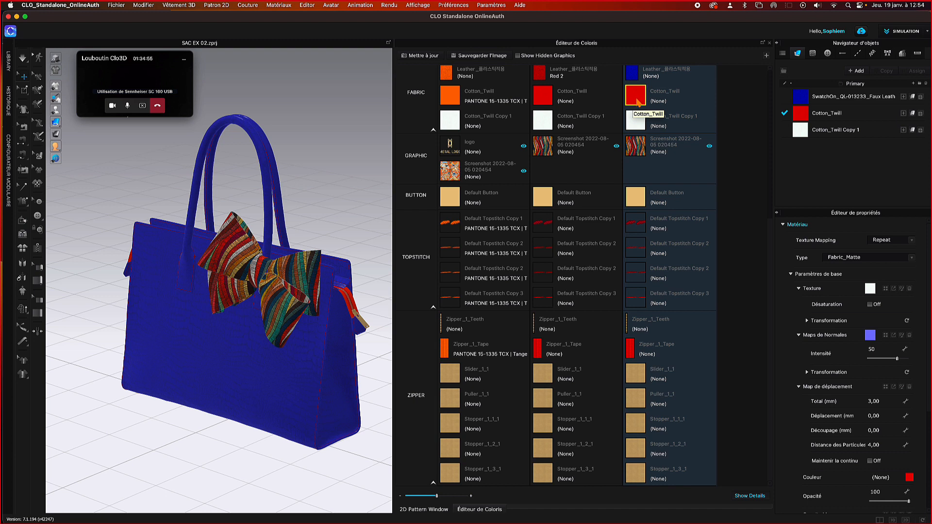
pyautogui.click(910, 477)
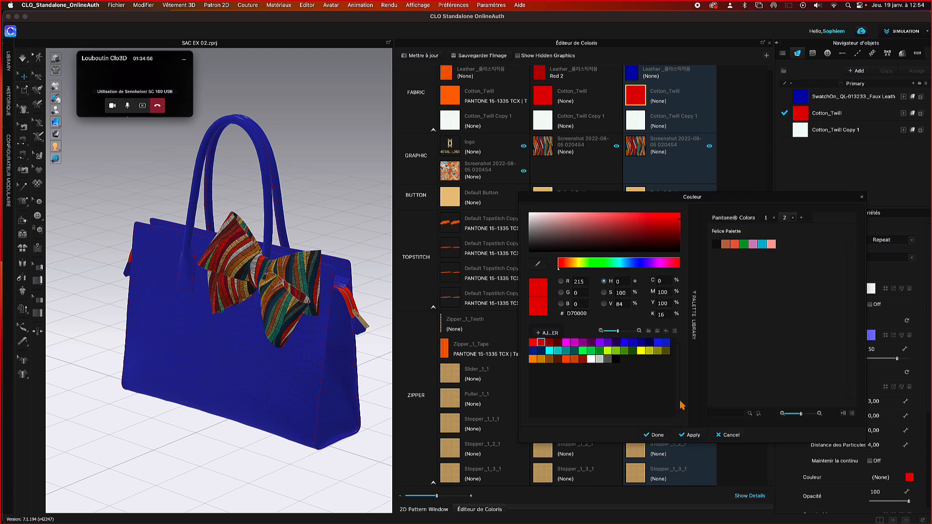
pyautogui.click(538, 264)
pyautogui.click(633, 72)
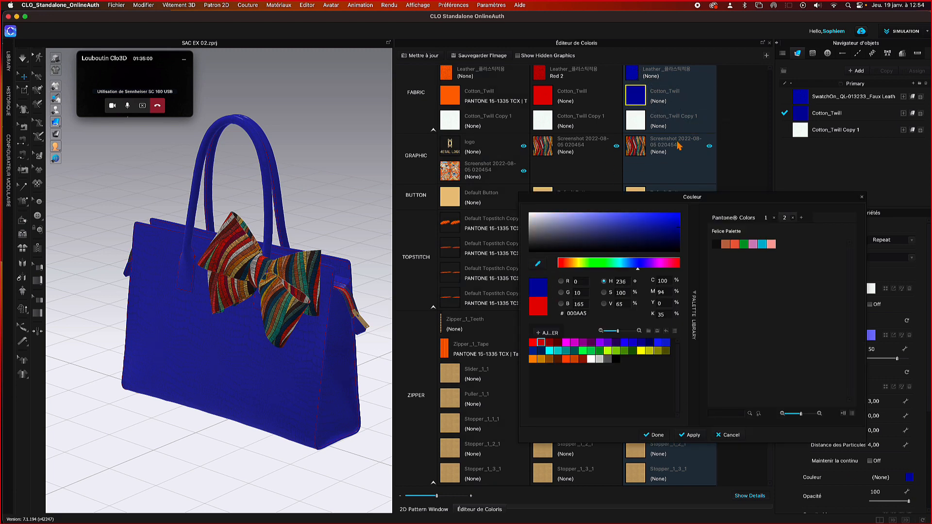
pyautogui.click(657, 436)
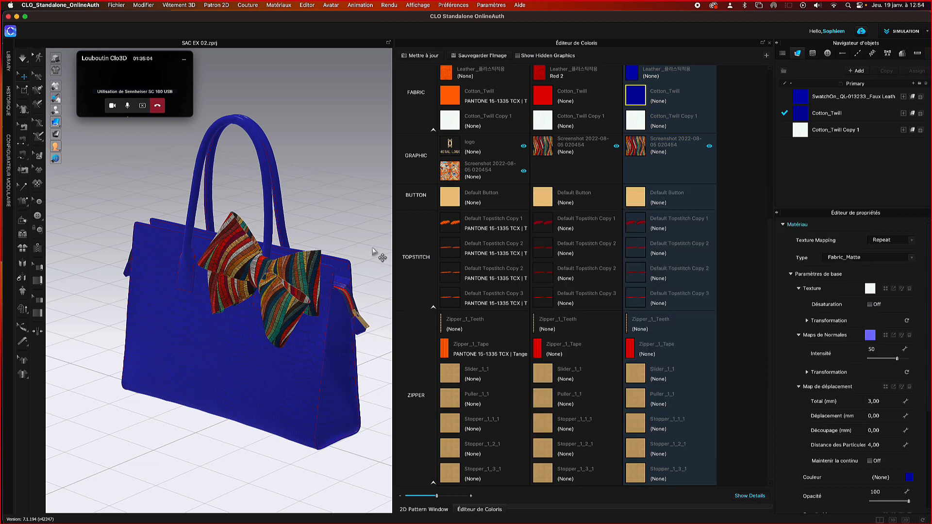
# - Replace the bow graphic's texture in the third colorway with Rayure peinte.jpeg and check it on the bag
pyautogui.moveTo(379, 258); pyautogui.dragTo(358, 252, button='right')
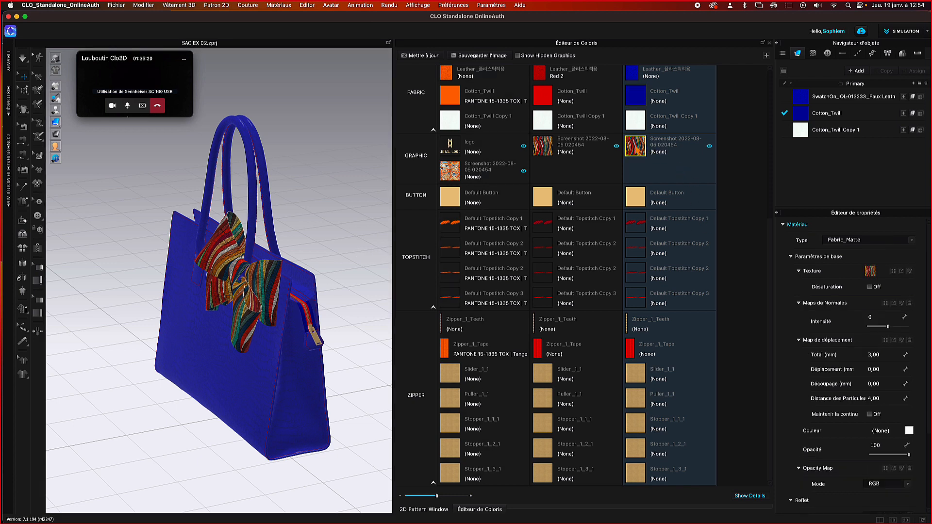
pyautogui.click(871, 275)
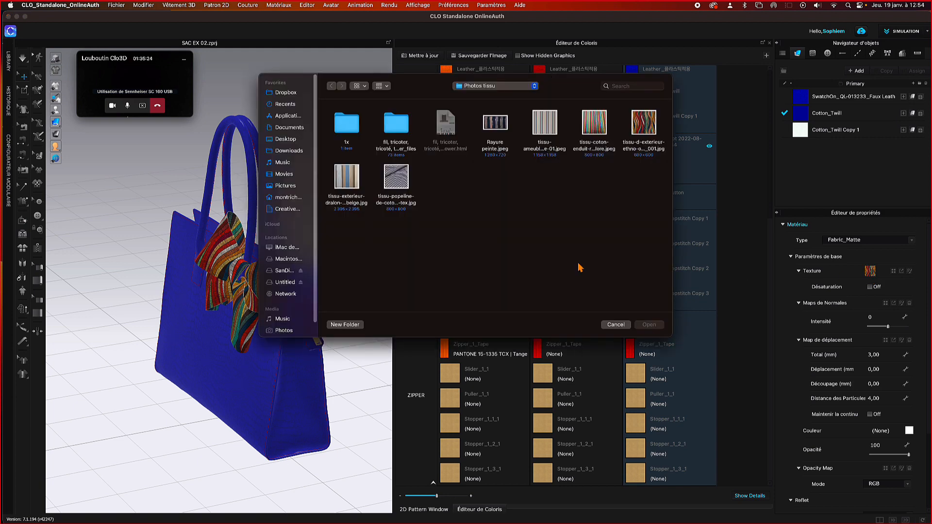
pyautogui.click(617, 325)
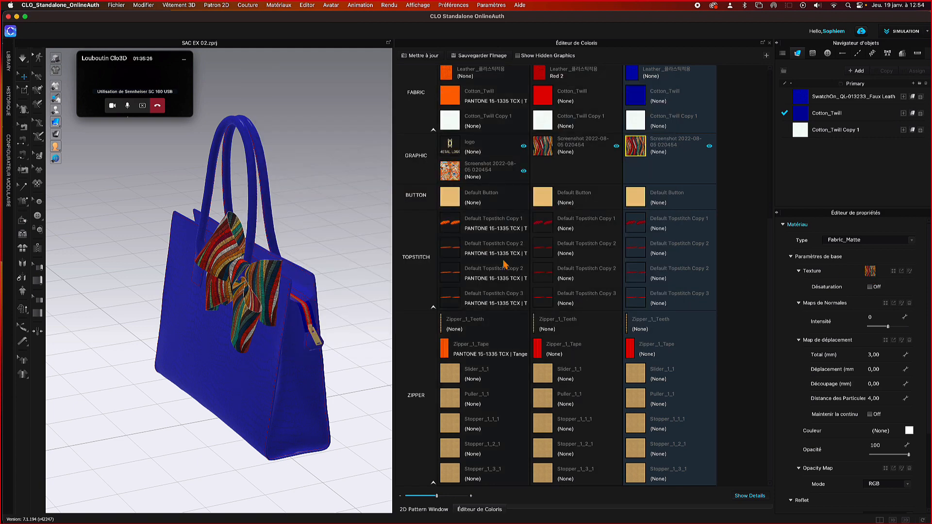
pyautogui.click(872, 273)
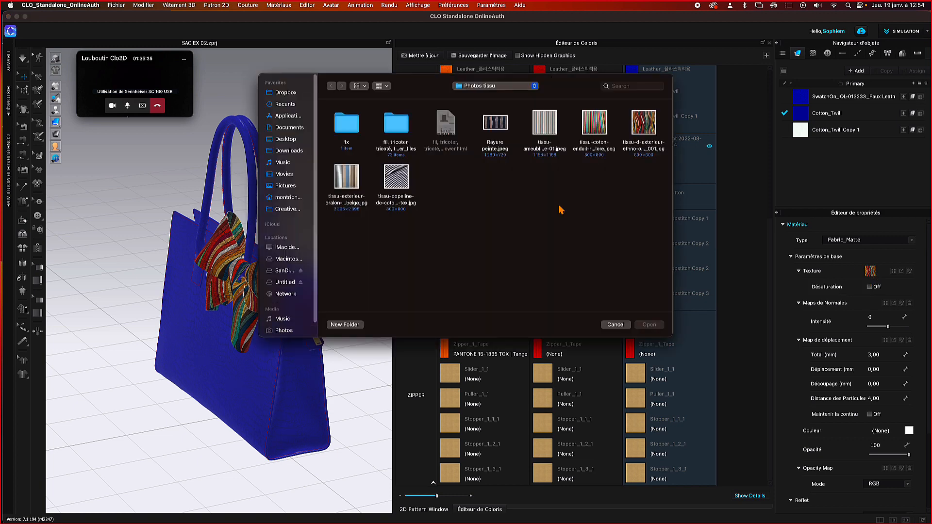
pyautogui.click(496, 127)
pyautogui.click(647, 326)
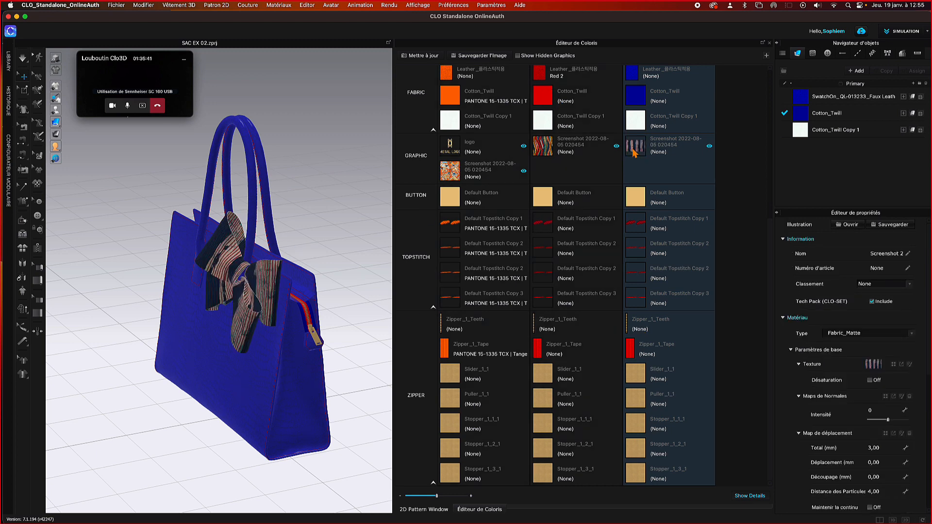
pyautogui.click(634, 152)
pyautogui.moveTo(302, 230)
pyautogui.mouseDown(button='right')
pyautogui.moveTo(318, 229)
pyautogui.moveTo(298, 233)
pyautogui.mouseUp(button='right')
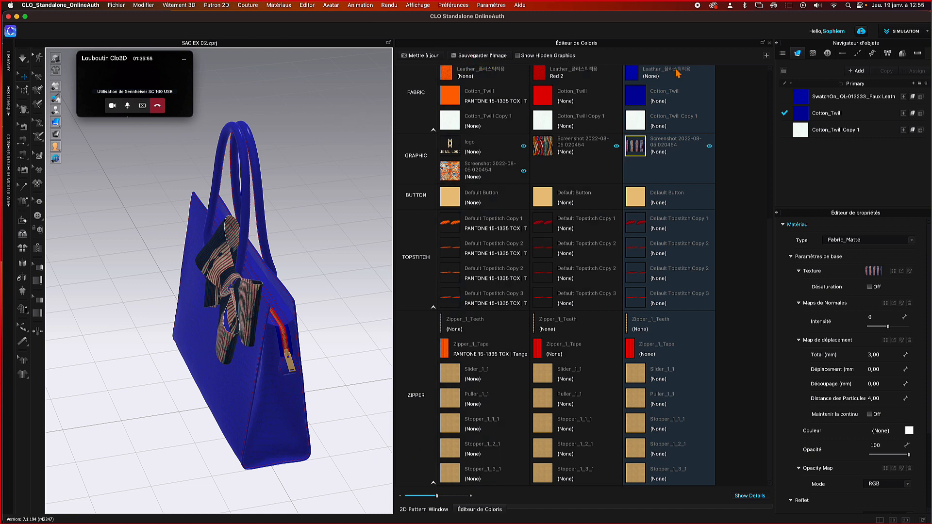
# - Hide the colorway details to compare the three bag thumbnails, and show the details again
pyautogui.click(752, 497)
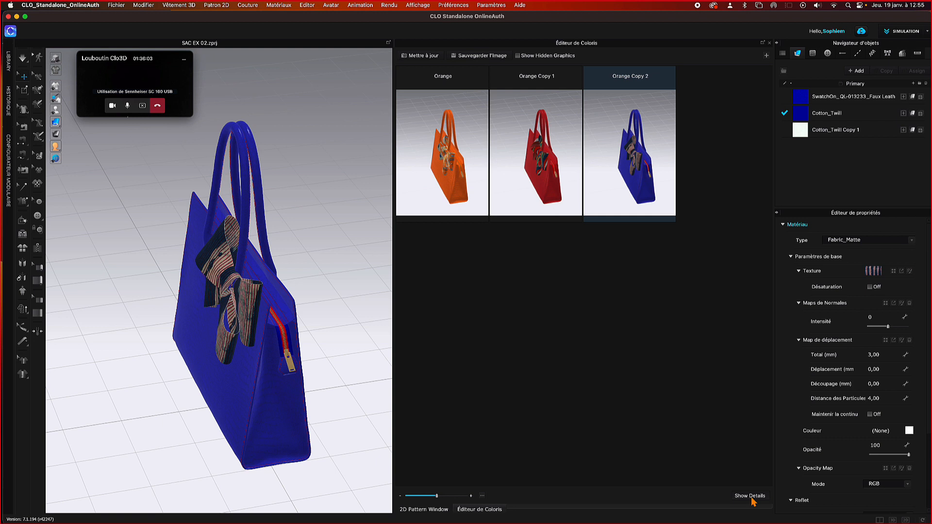
pyautogui.click(752, 497)
pyautogui.click(752, 497)
pyautogui.click(752, 497)
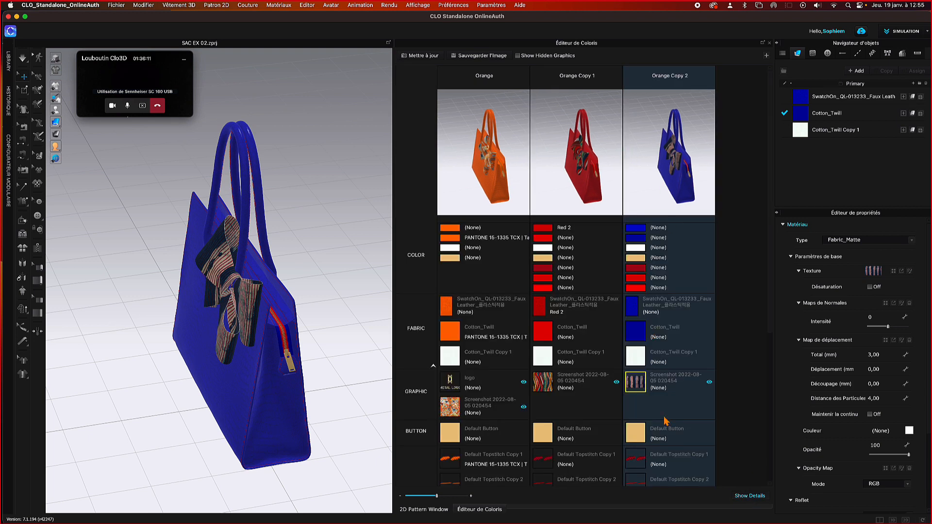
# - Save an image of the Éditeur de Coloris as the PNG file SAC EX 03 in the Editeur de couleur folder
pyautogui.click(485, 56)
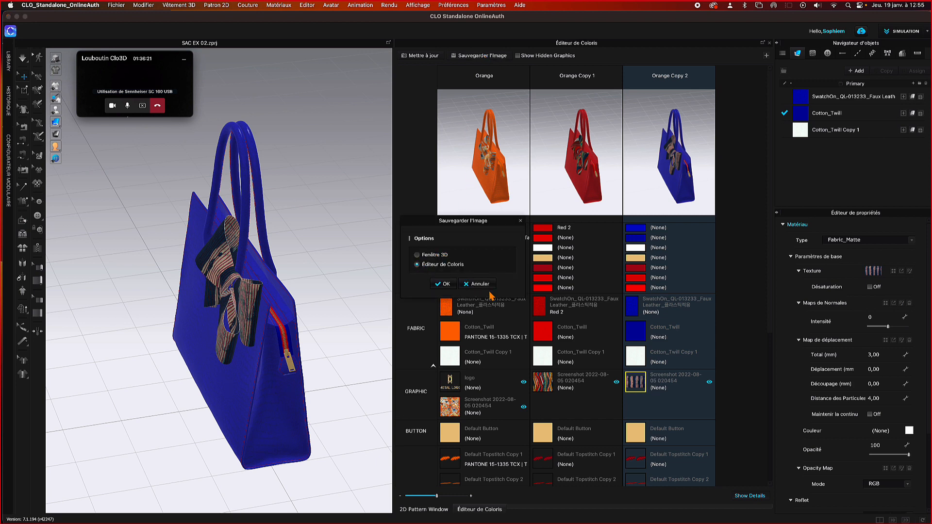
pyautogui.click(450, 287)
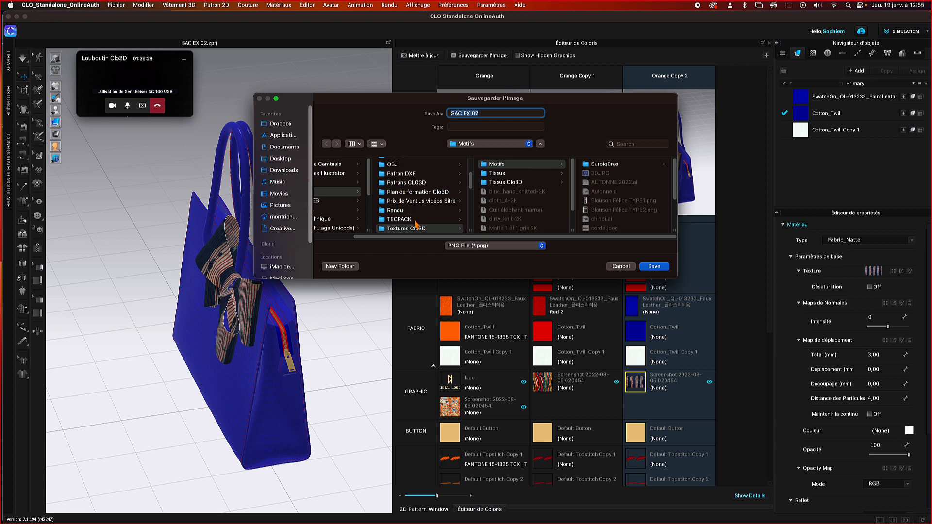
pyautogui.scroll(5, 415, 223)
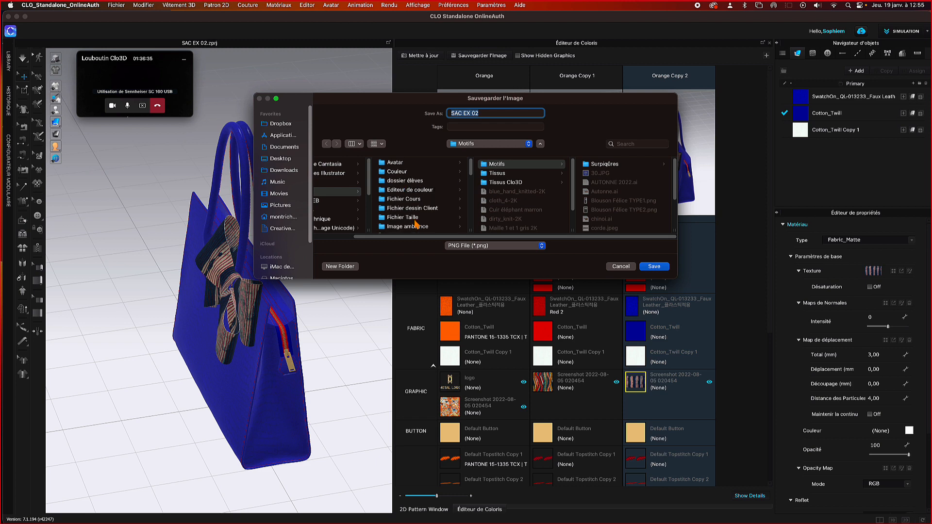
pyautogui.scroll(-1, 416, 223)
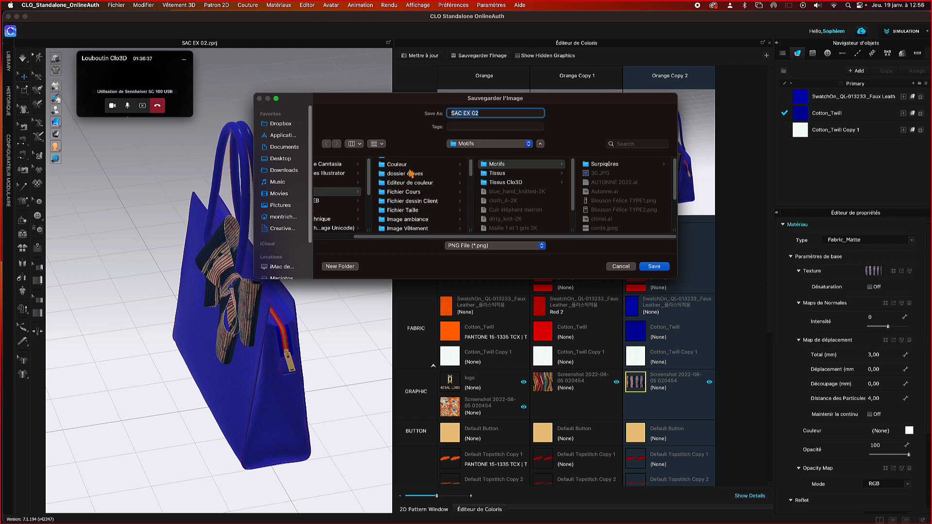
pyautogui.click(414, 182)
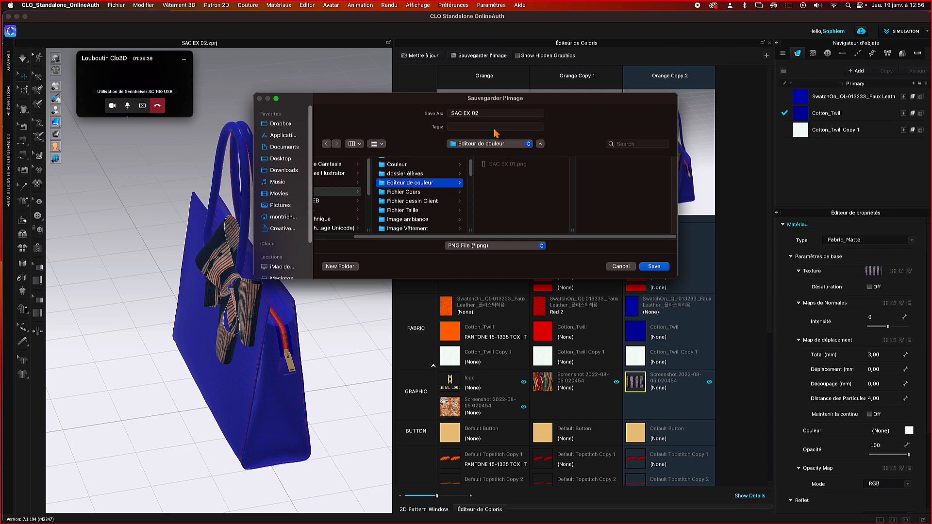
pyautogui.click(481, 115)
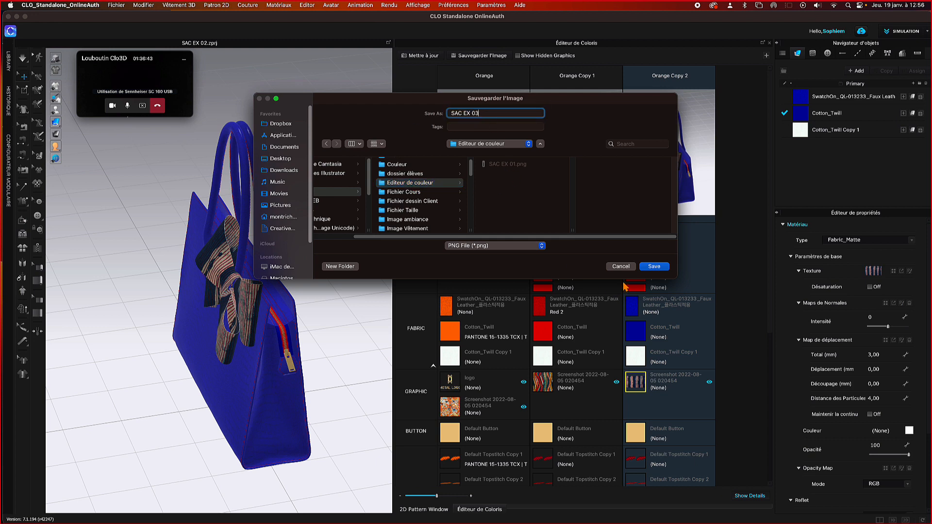
pyautogui.click(654, 266)
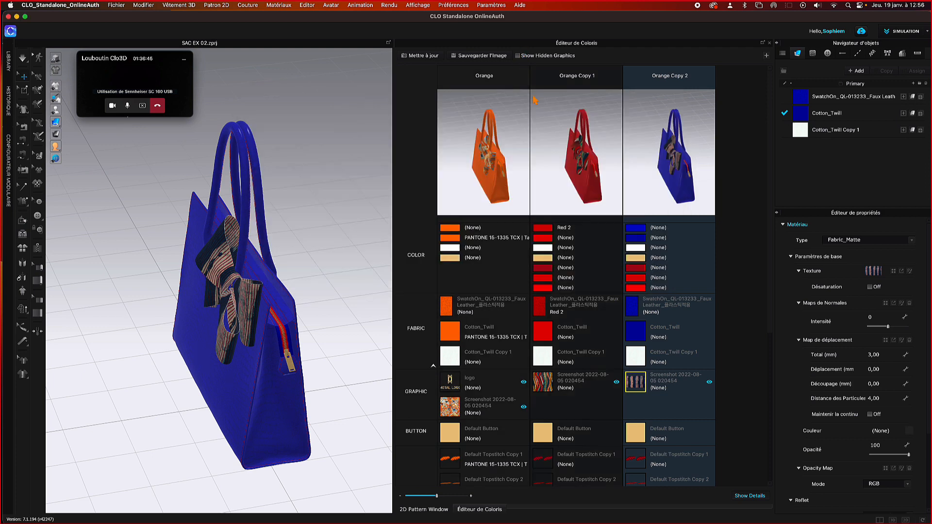
# - Activate the red colorway and save an Éditeur de Coloris image as the PNG SAC EX 02 in the Editeur de couleur folder
pyautogui.click(567, 121)
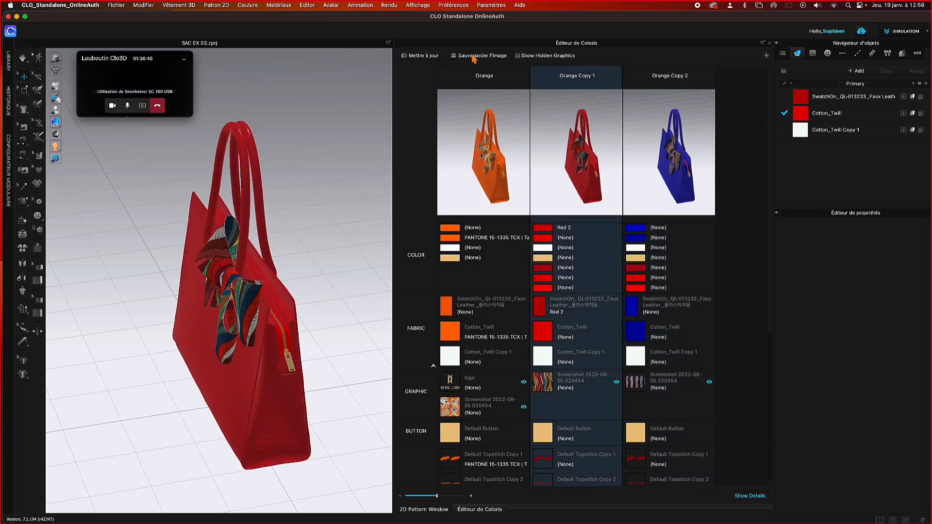
pyautogui.click(474, 55)
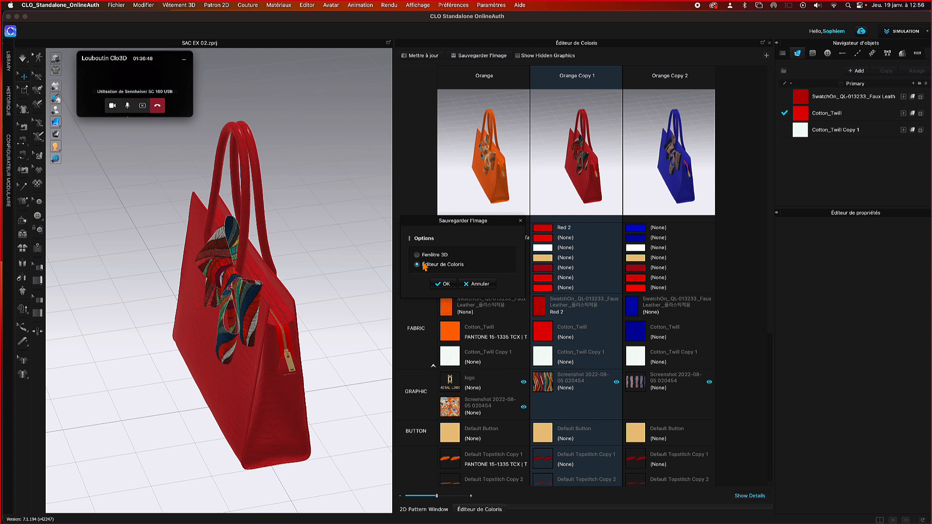
pyautogui.click(442, 284)
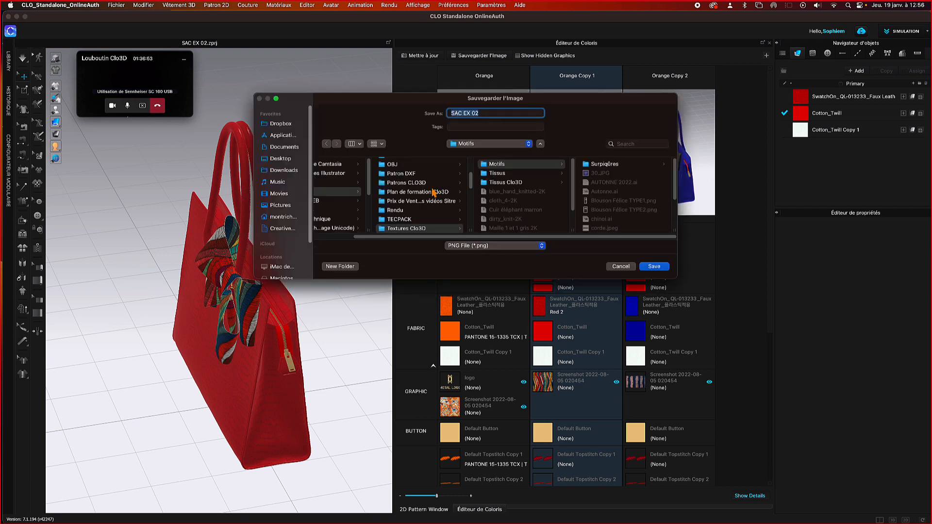
pyautogui.scroll(10, 413, 227)
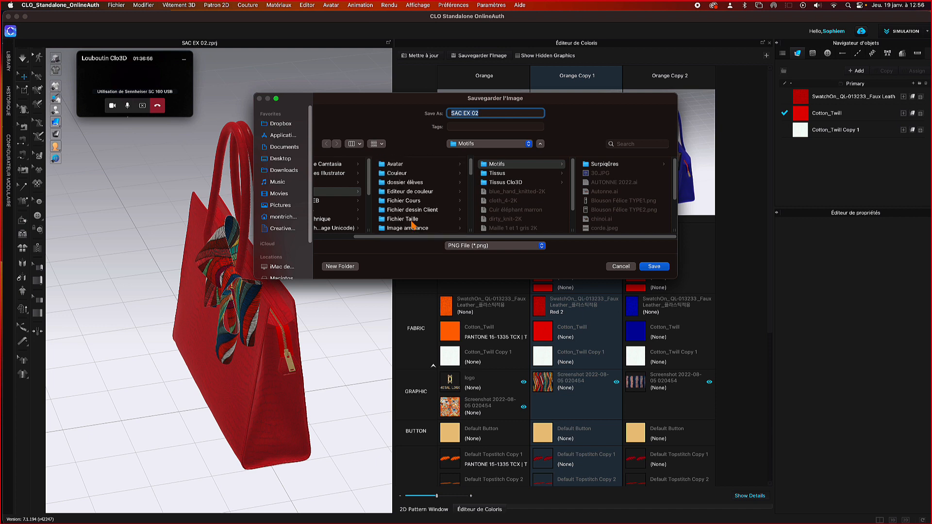
pyautogui.click(416, 183)
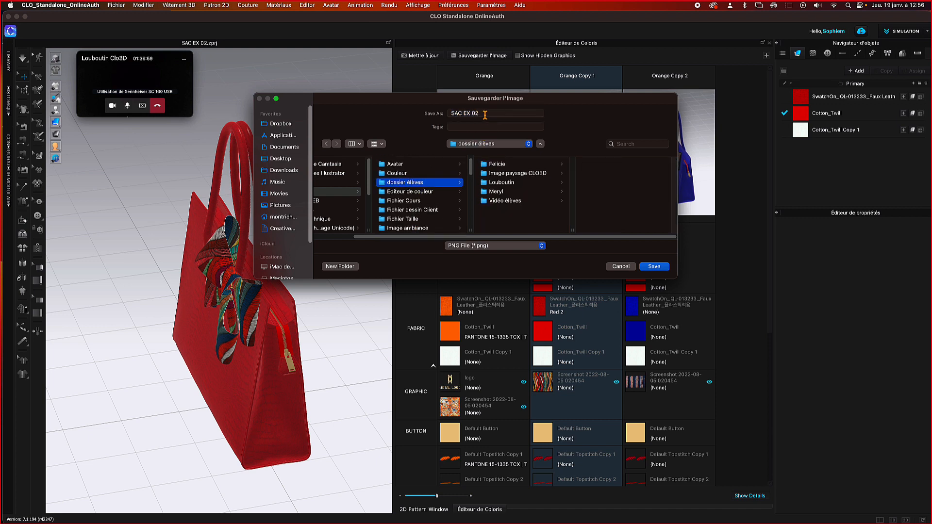
pyautogui.click(419, 193)
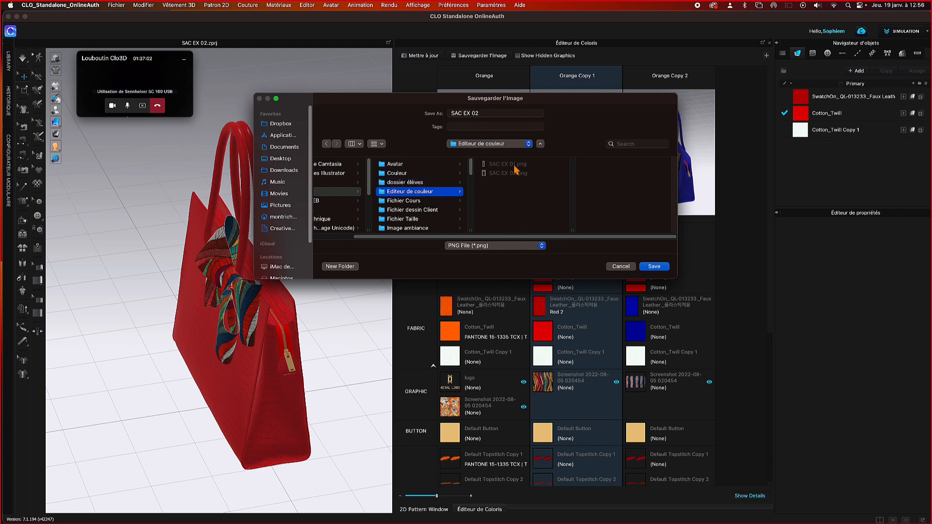
pyautogui.click(654, 267)
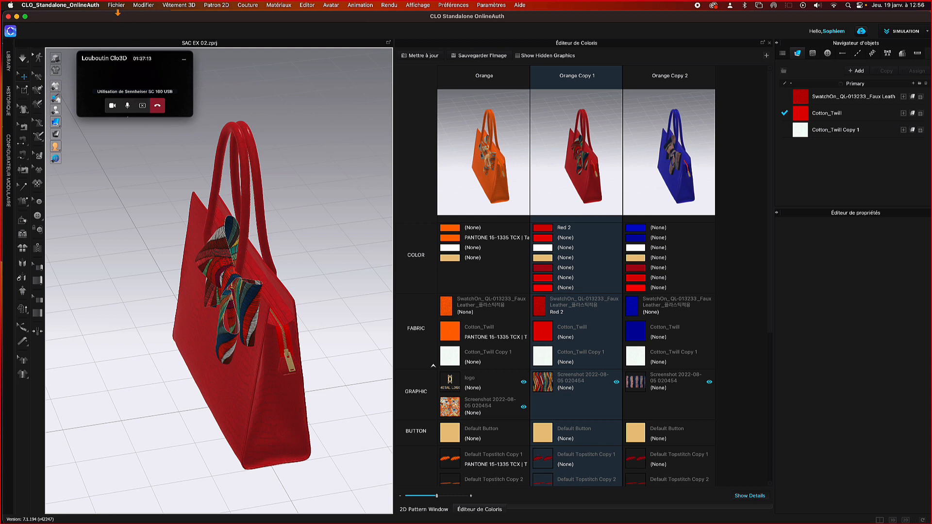
# - Start a snapshot of the 3D window as a PNG file in the Louboutin folder
pyautogui.click(121, 9)
pyautogui.moveTo(129, 124)
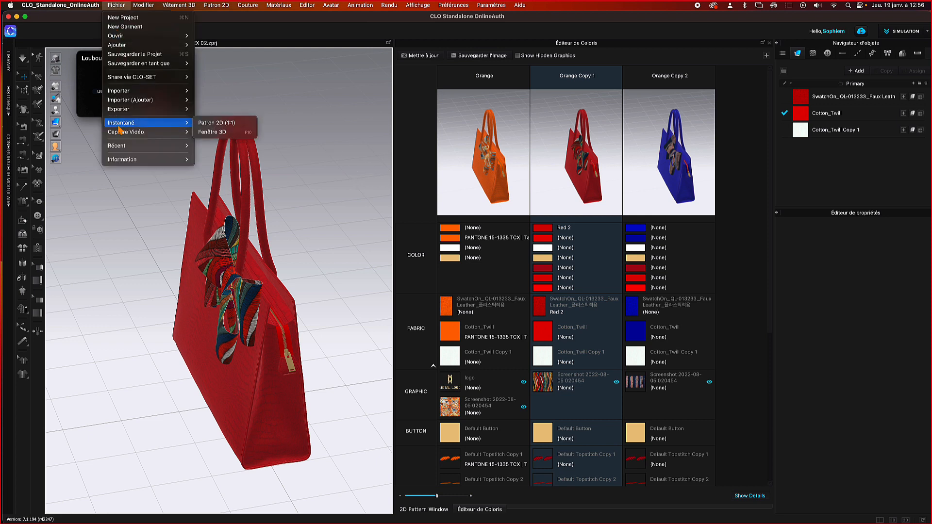
pyautogui.click(229, 132)
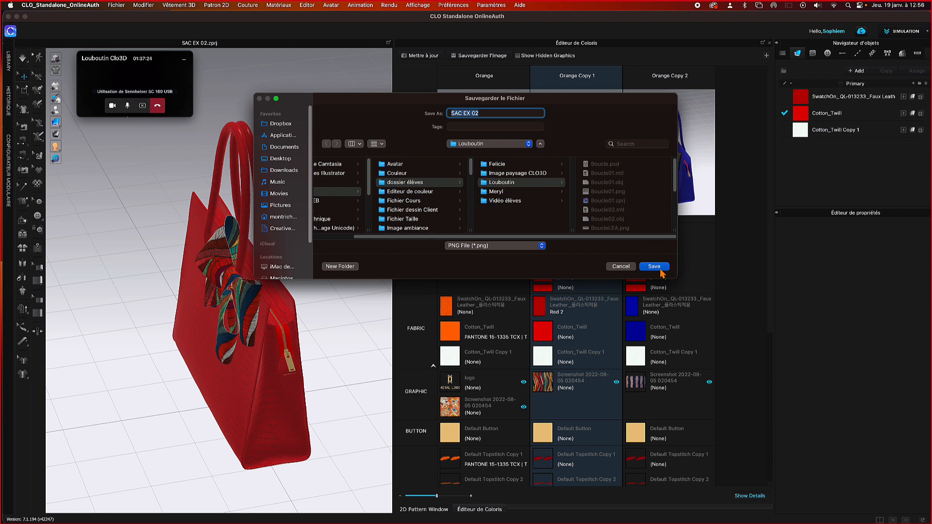
pyautogui.click(483, 113)
pyautogui.click(655, 266)
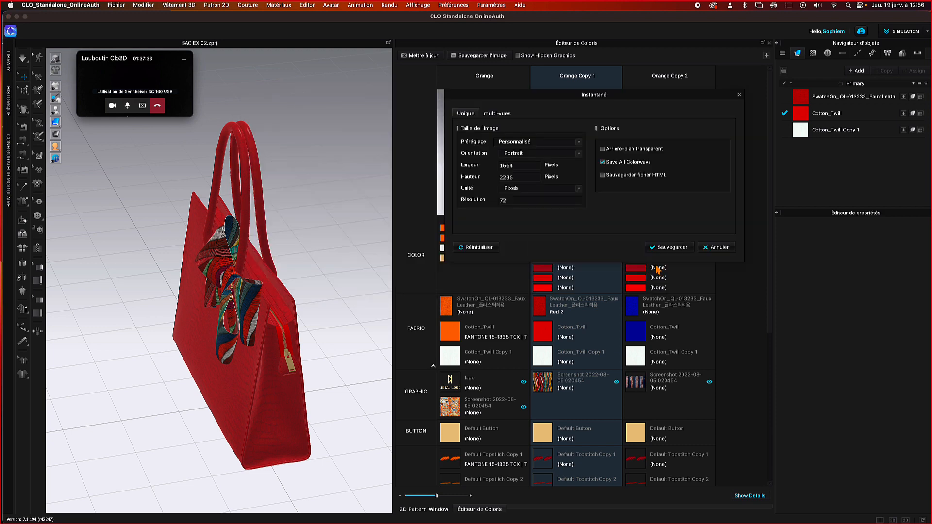
# - Compare the single and multi-view snapshot settings, and check the view direction assigned to the bag images in the multi-view preview
pyautogui.click(498, 116)
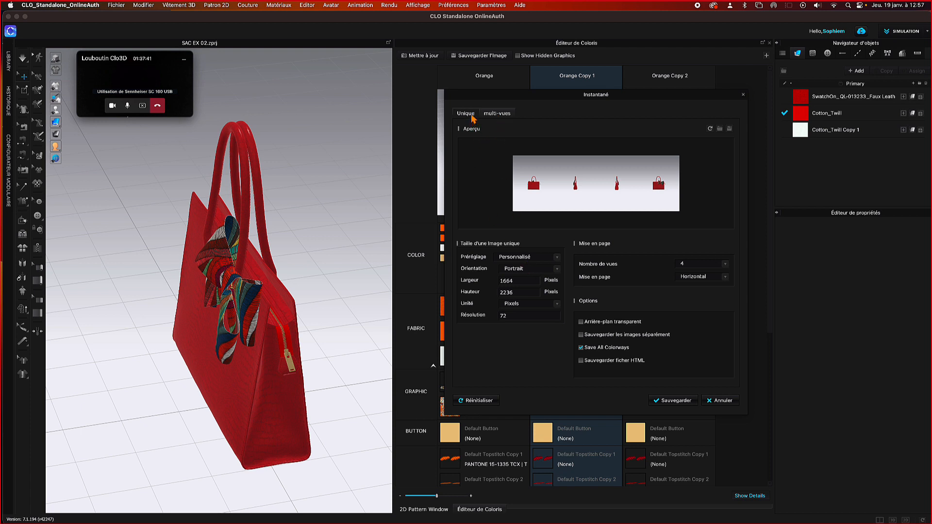
pyautogui.click(471, 115)
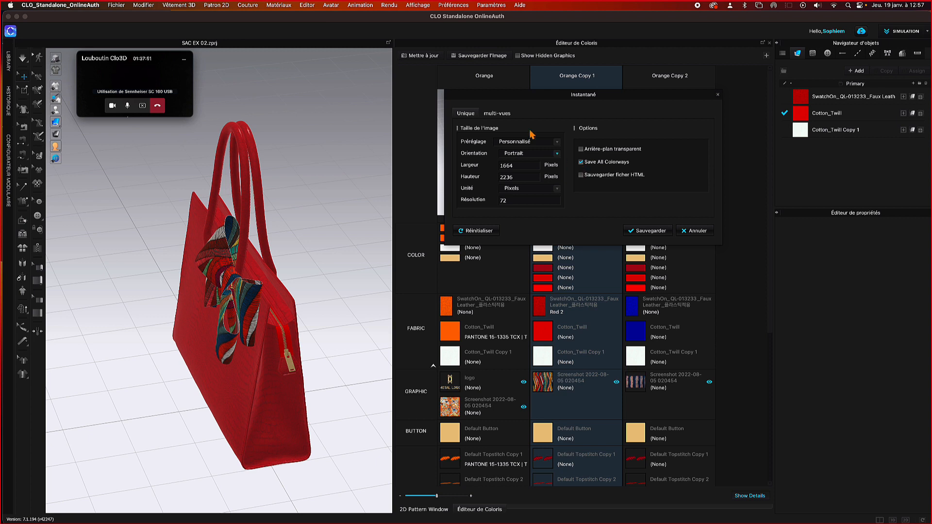
pyautogui.click(503, 116)
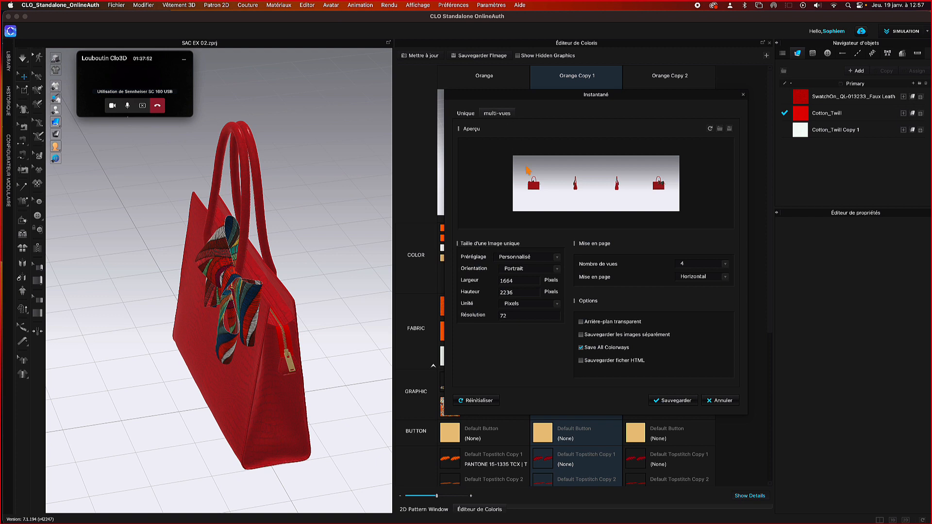
pyautogui.moveTo(543, 192)
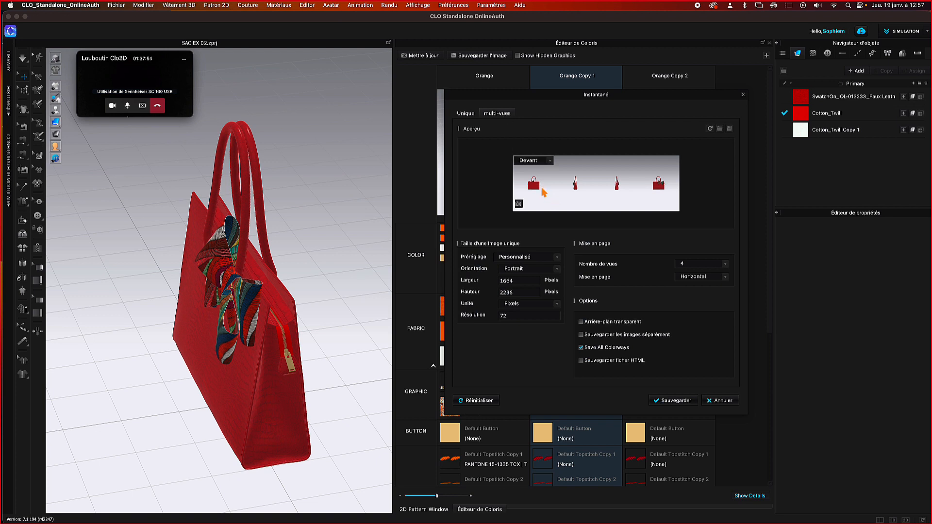
pyautogui.moveTo(675, 193)
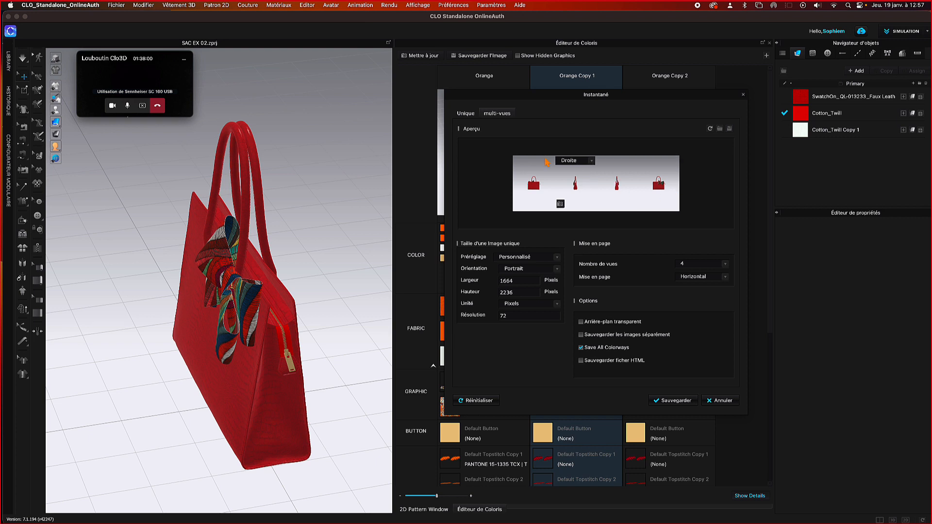
pyautogui.click(465, 114)
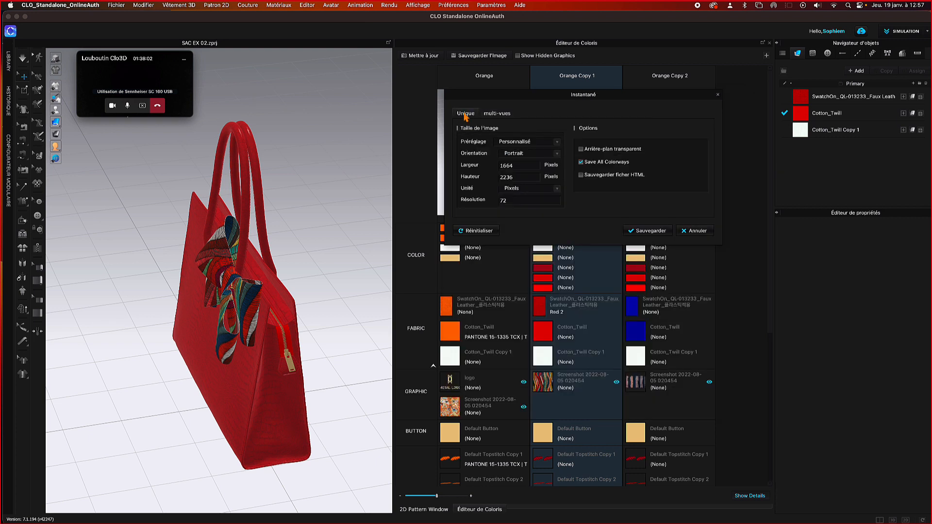
pyautogui.moveTo(538, 95); pyautogui.dragTo(389, 79)
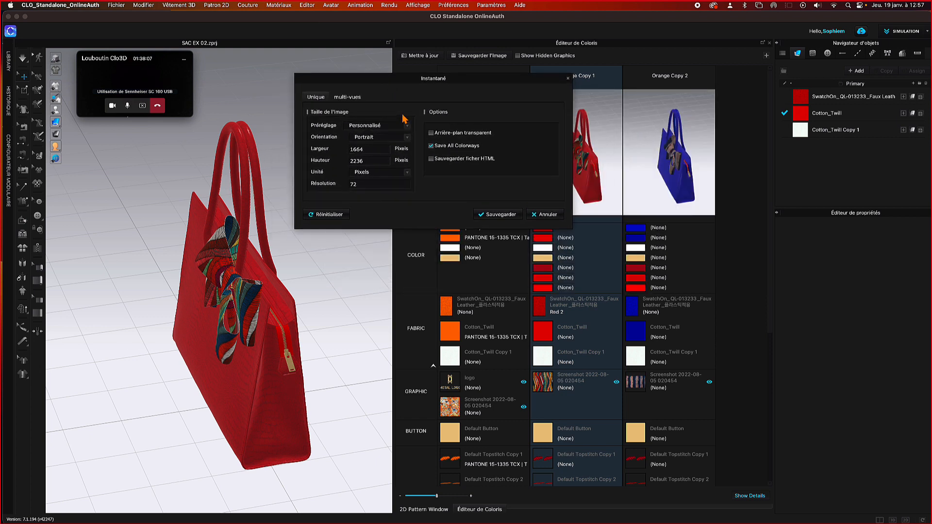
# - Switch the snapshot to multi-view mode with Save All Colorways on, and set its resolution to 300
pyautogui.click(348, 97)
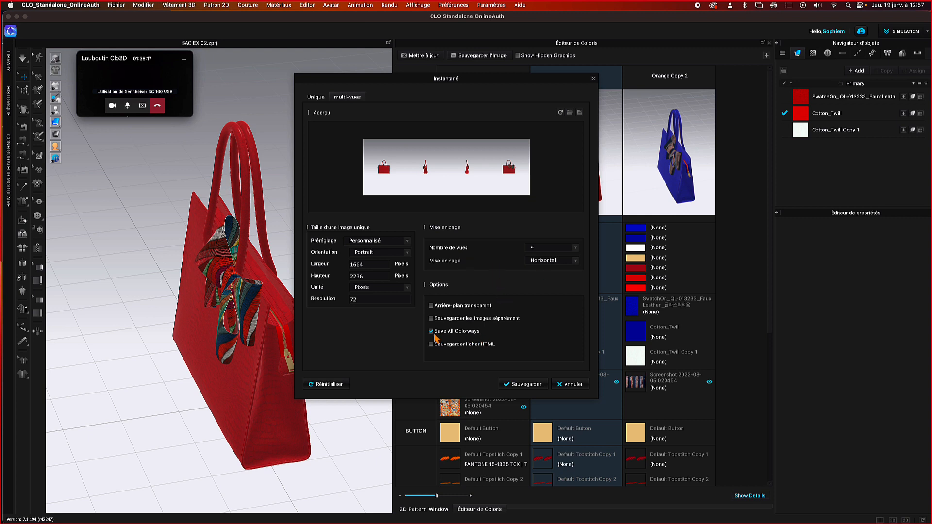
pyautogui.click(431, 332)
pyautogui.doubleClick(367, 299)
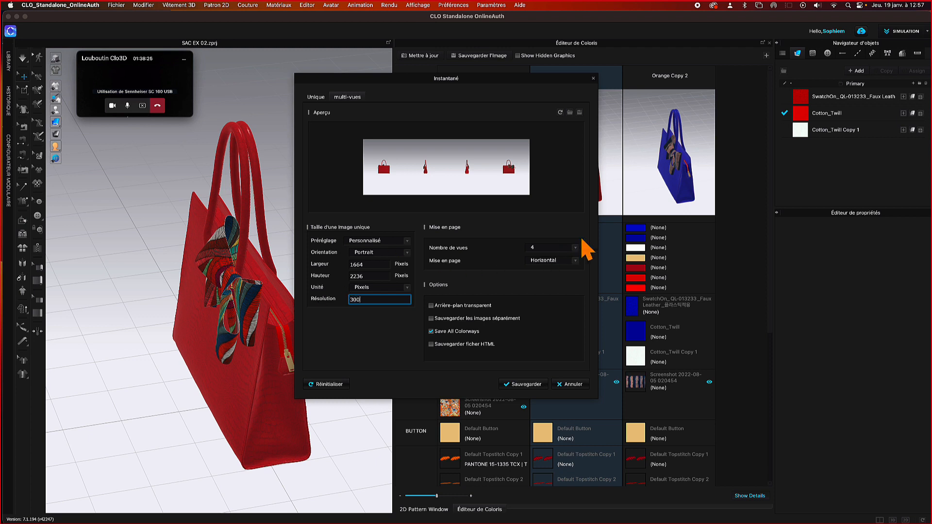
# - Try 8 views for the snapshot layout, set the number of views back to 4, and save the multi-view snapshots
pyautogui.click(576, 248)
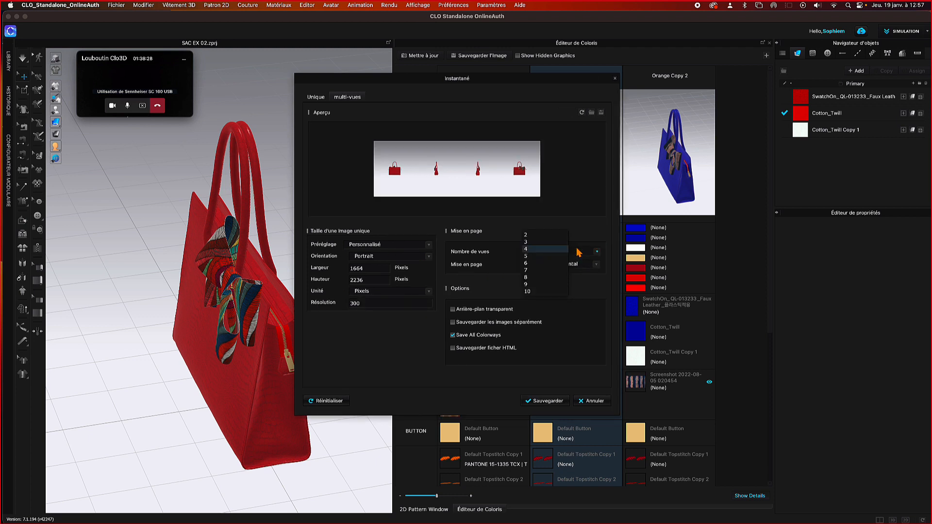
pyautogui.click(538, 278)
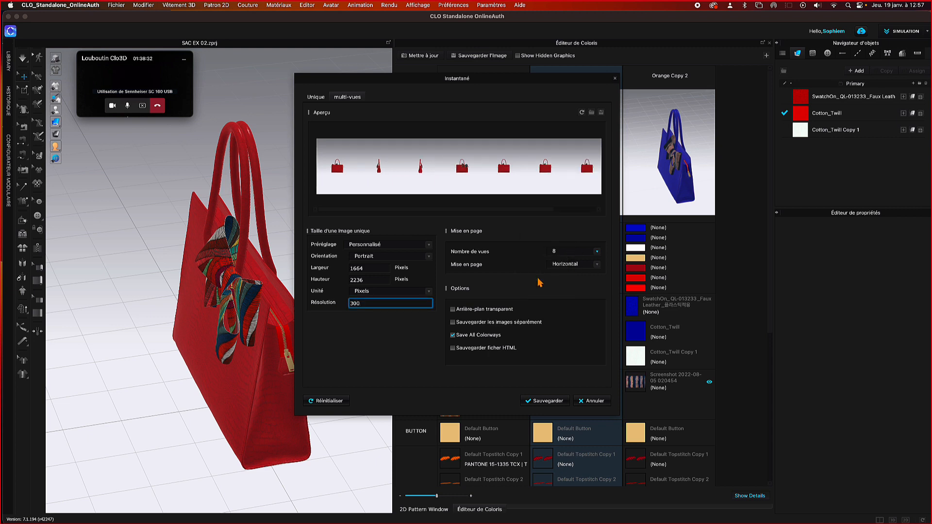
pyautogui.click(598, 253)
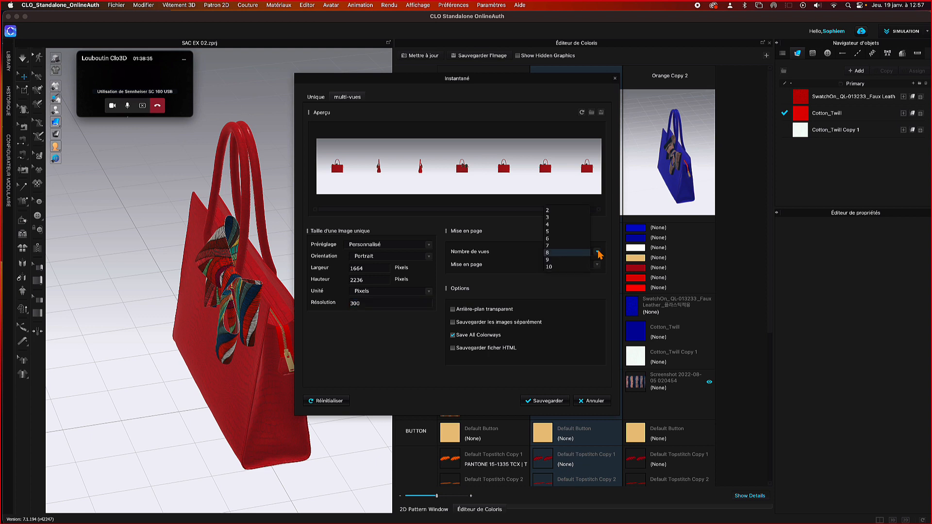
pyautogui.click(554, 225)
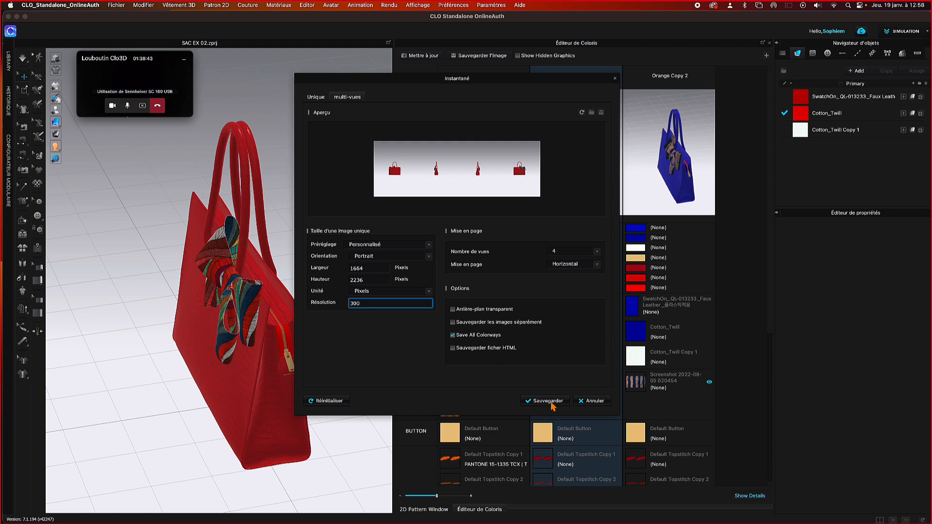
pyautogui.click(552, 404)
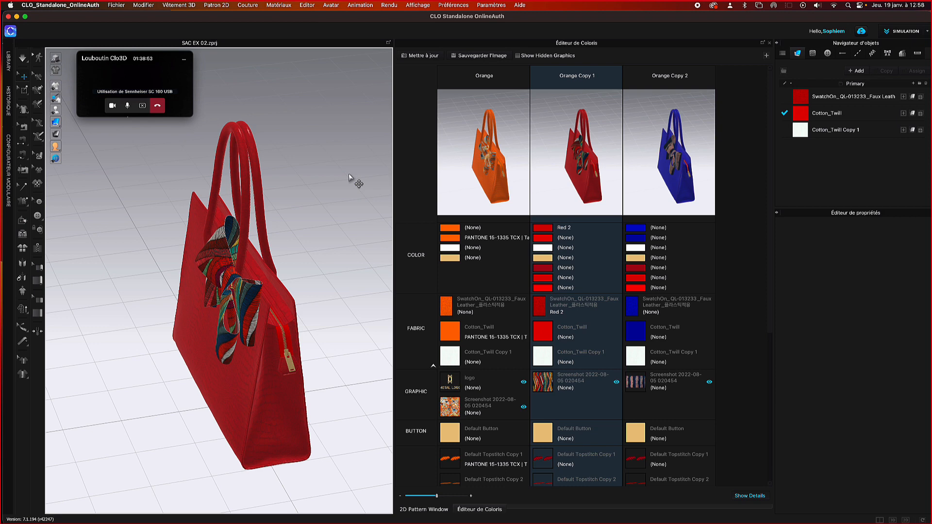
# - Activate the orange, red and blue colorways in turn to view each bag in the 3D window
pyautogui.click(464, 146)
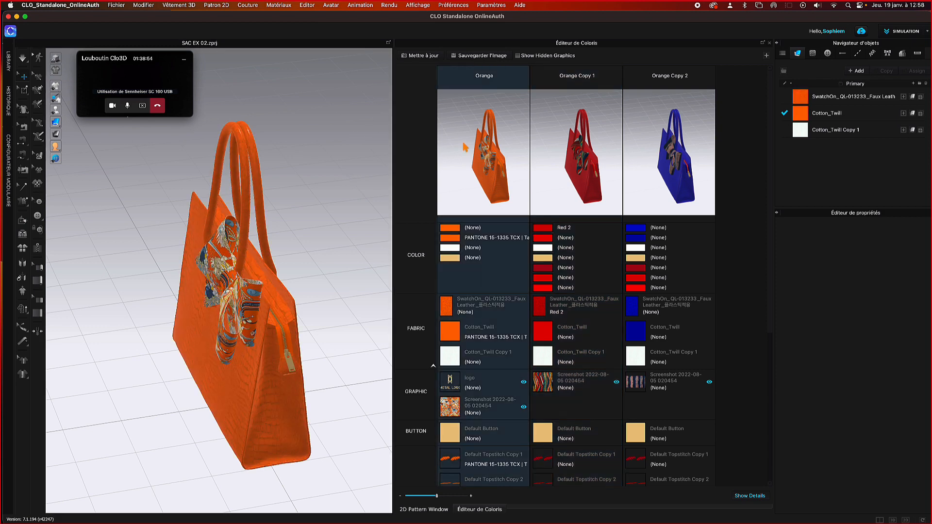
pyautogui.click(544, 144)
pyautogui.click(669, 158)
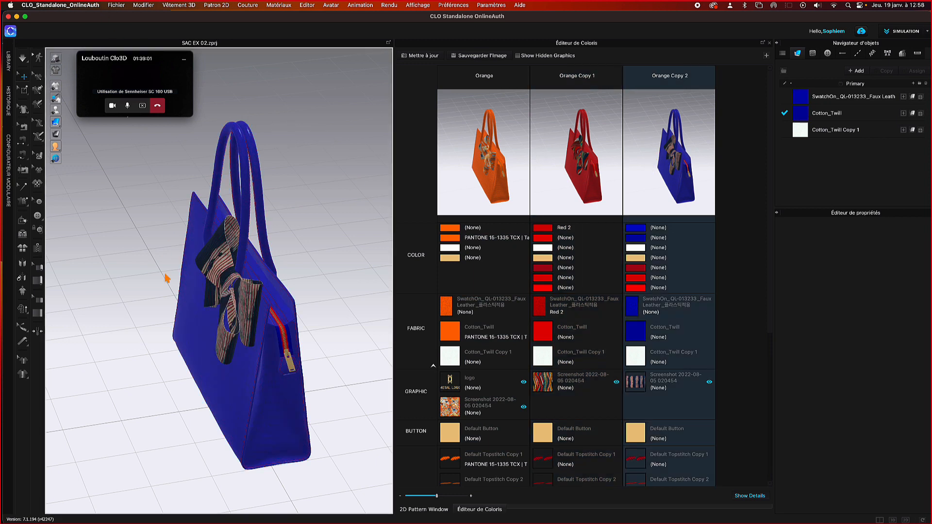
# - Switch to Finder and open the Editeur de couleur folder inside Clo3D on the SanDisk drive
pyautogui.hotkey('ctrl', 'Up')
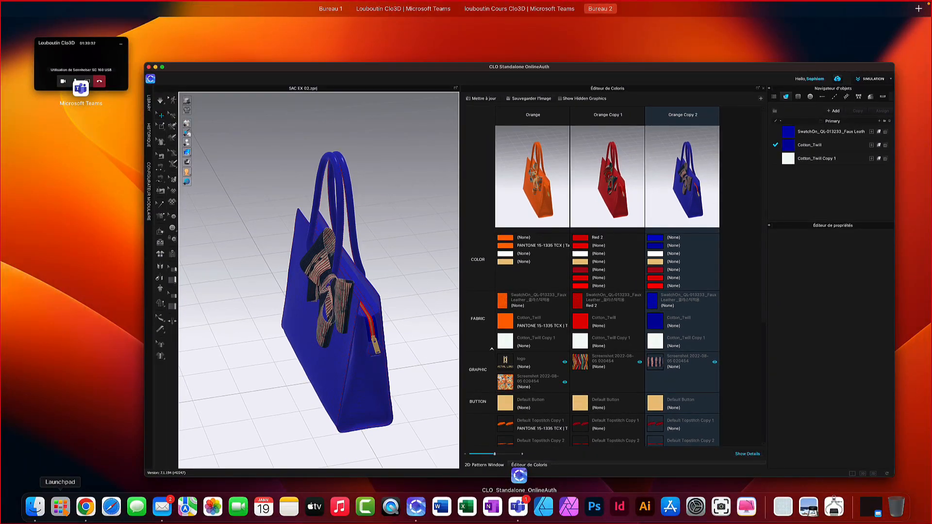
pyautogui.click(33, 510)
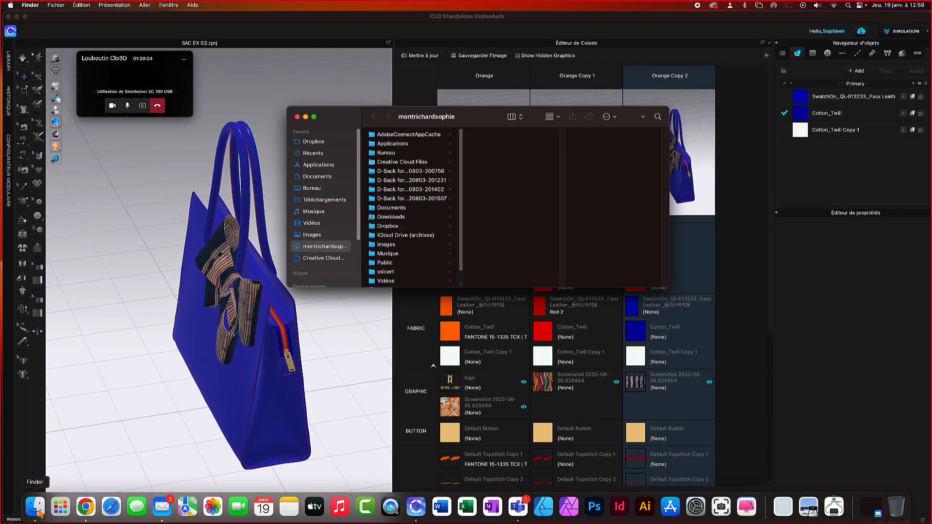
pyautogui.scroll(-3, 318, 262)
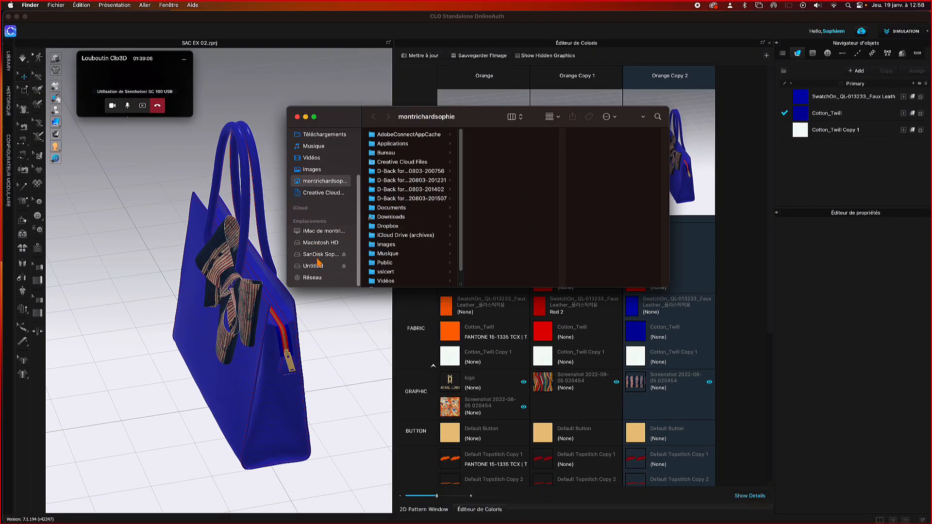
pyautogui.click(319, 254)
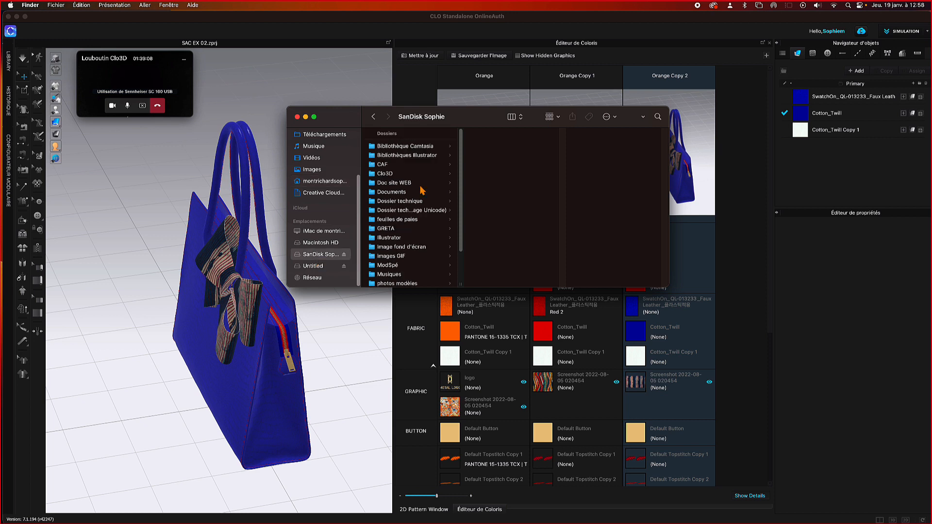
pyautogui.click(384, 175)
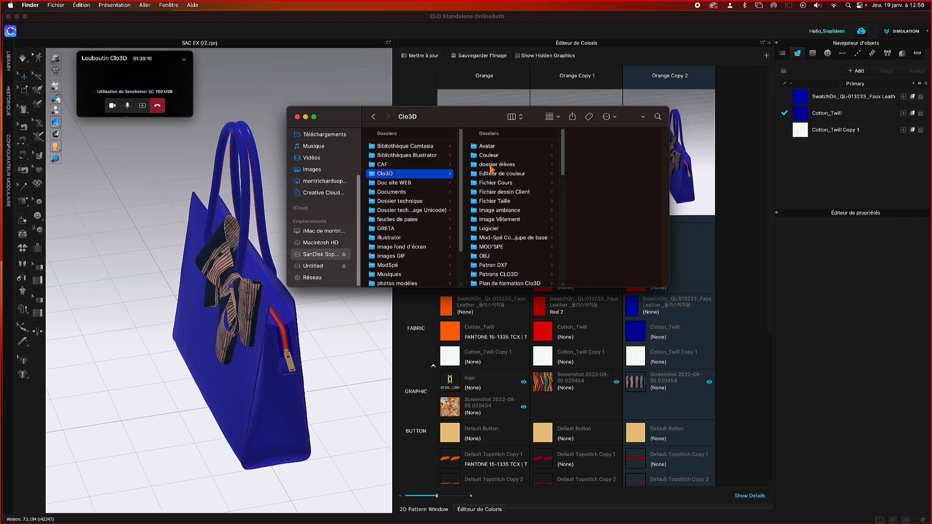
pyautogui.click(492, 175)
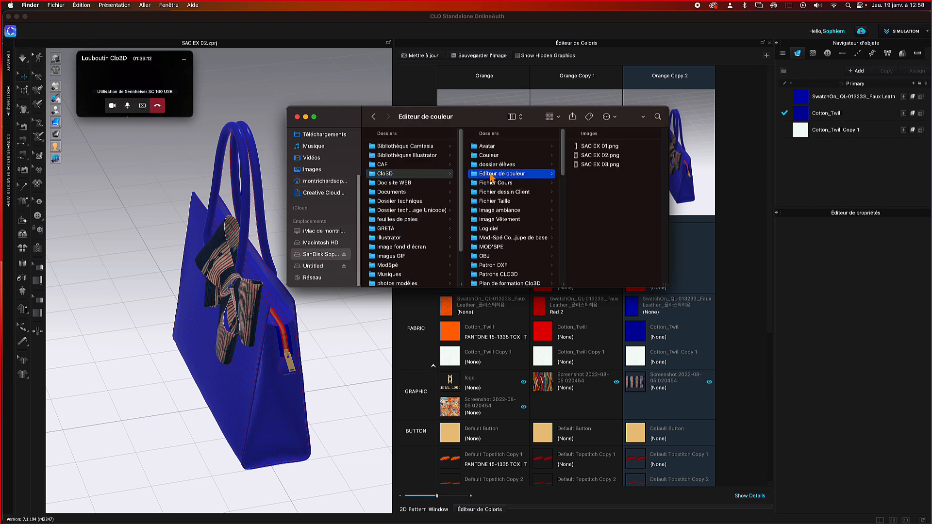
# - Preview the saved colorway images SAC EX 01.png, SAC EX 02.png and SAC EX 03.png to compare them
pyautogui.click(590, 147)
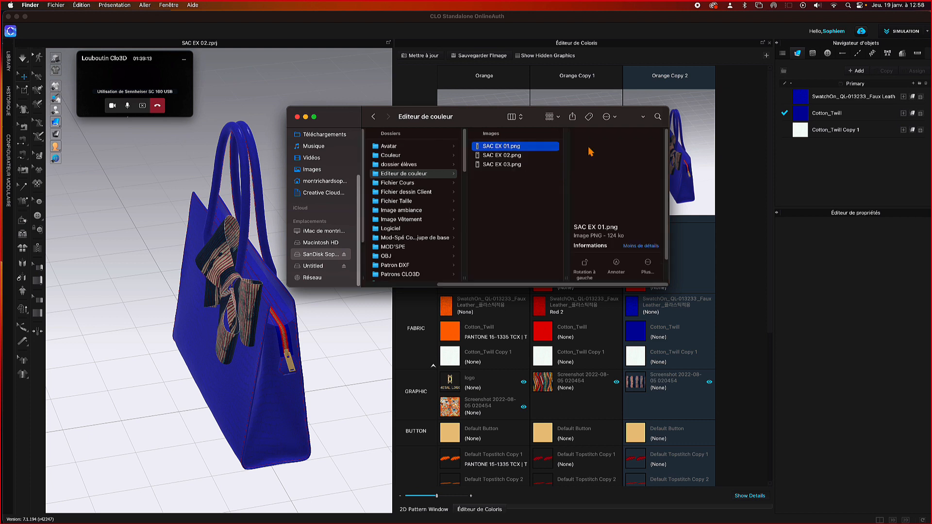
pyautogui.click(518, 157)
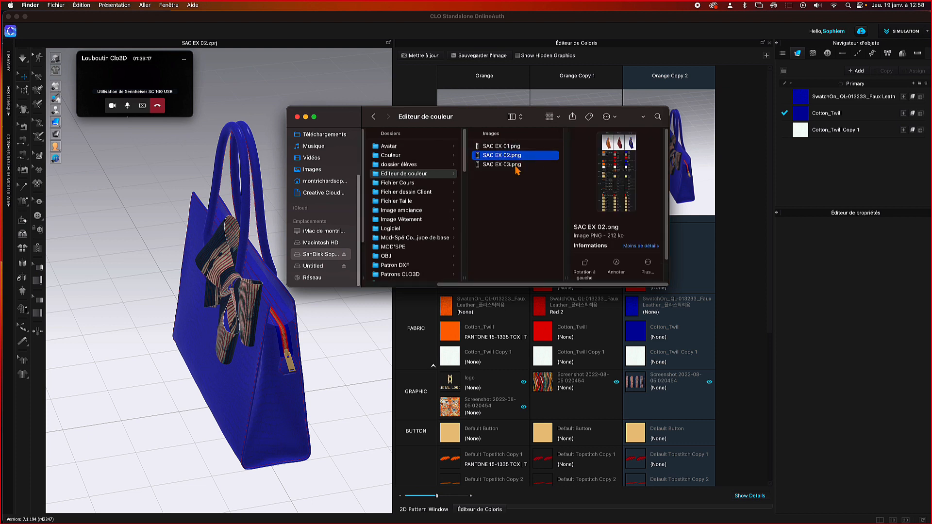
pyautogui.click(517, 165)
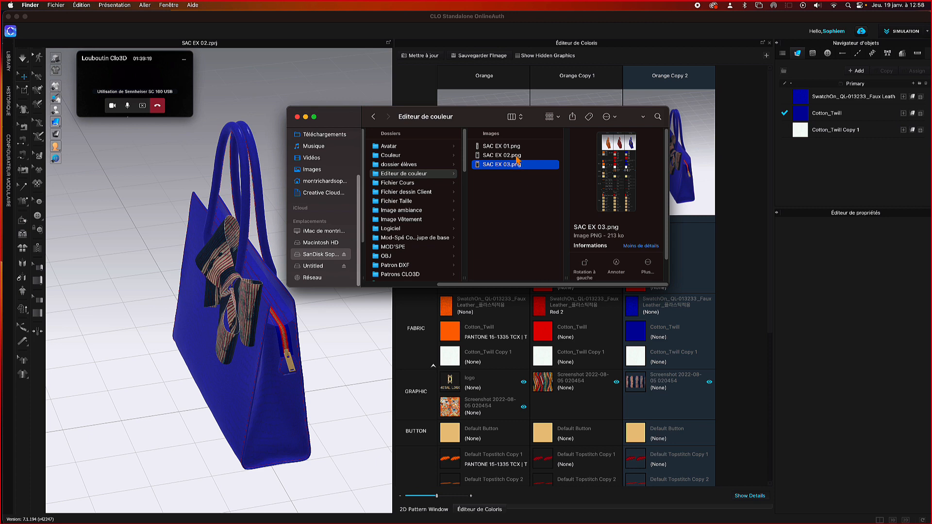
pyautogui.press('Up')
pyautogui.click(512, 148)
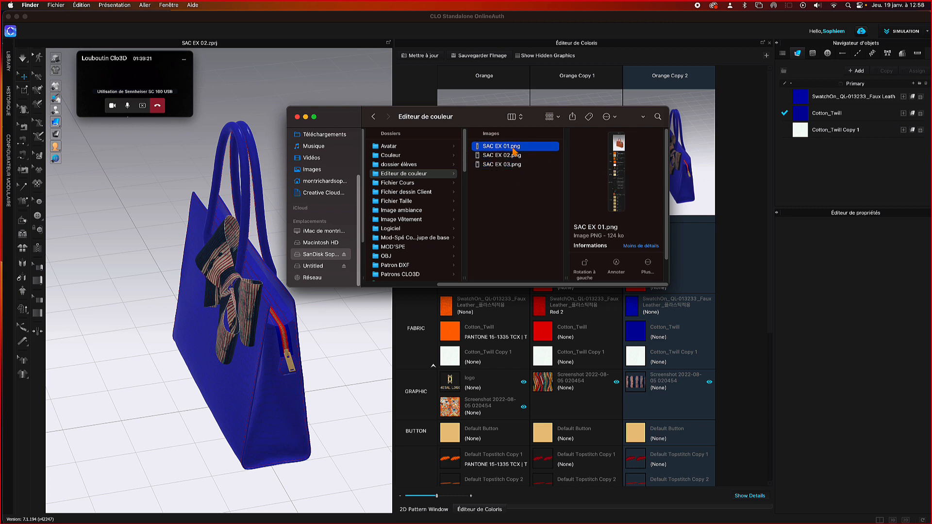
pyautogui.click(515, 155)
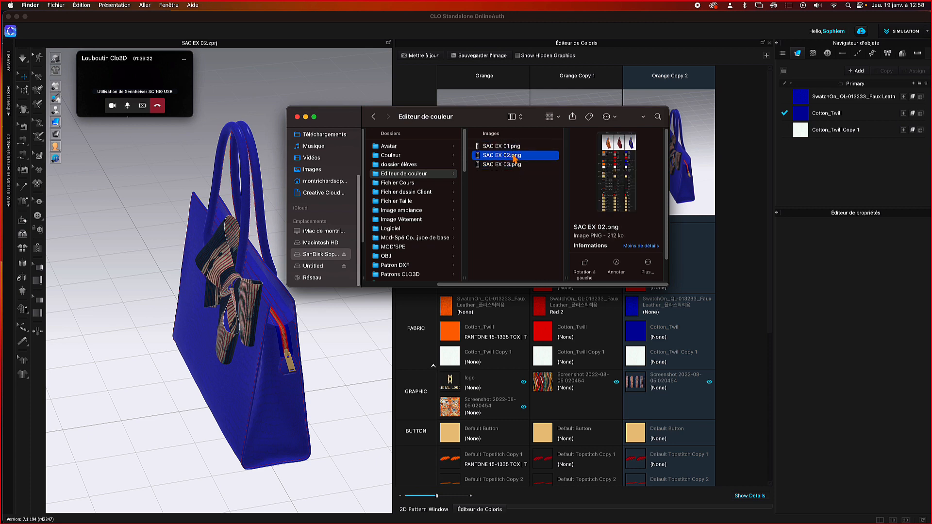
pyautogui.click(514, 167)
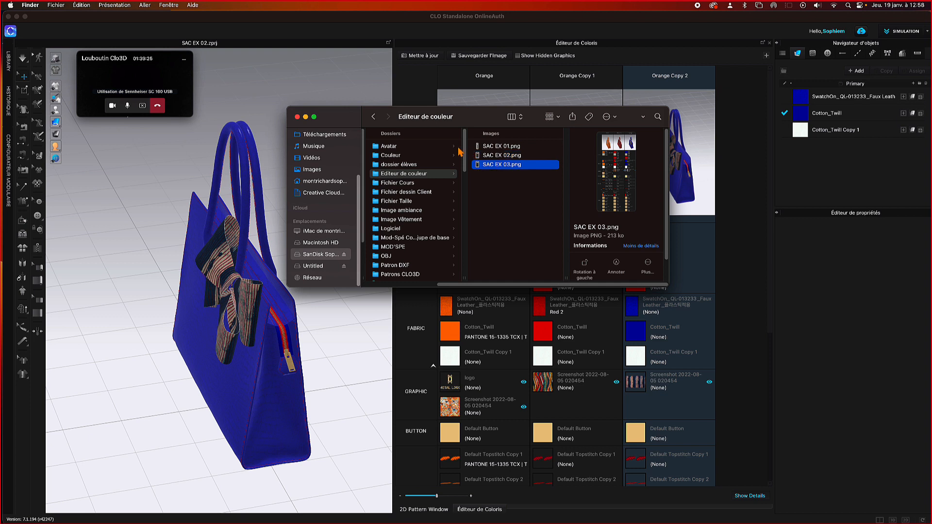
# - Open the Louboutin folder in dossier élèves and preview the red, blue and orange SAC EX00 multi-view snapshots
pyautogui.click(416, 165)
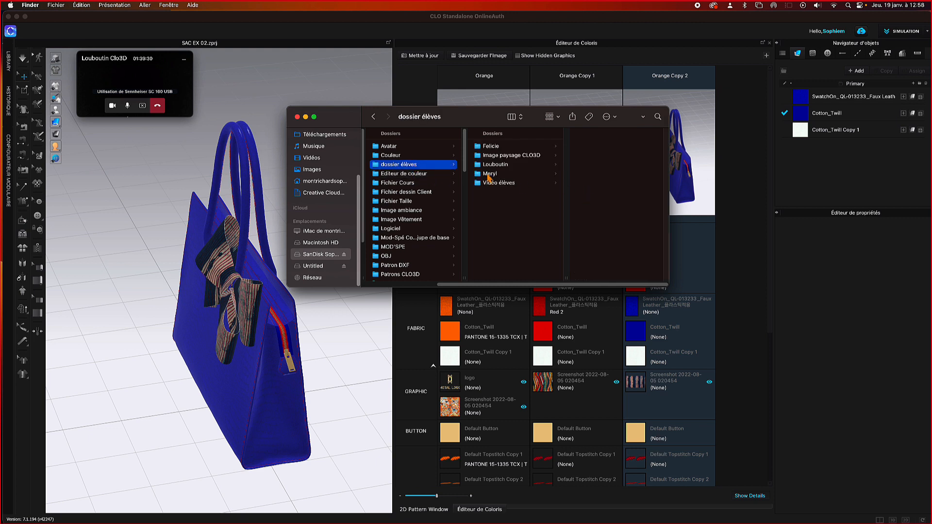
pyautogui.click(495, 165)
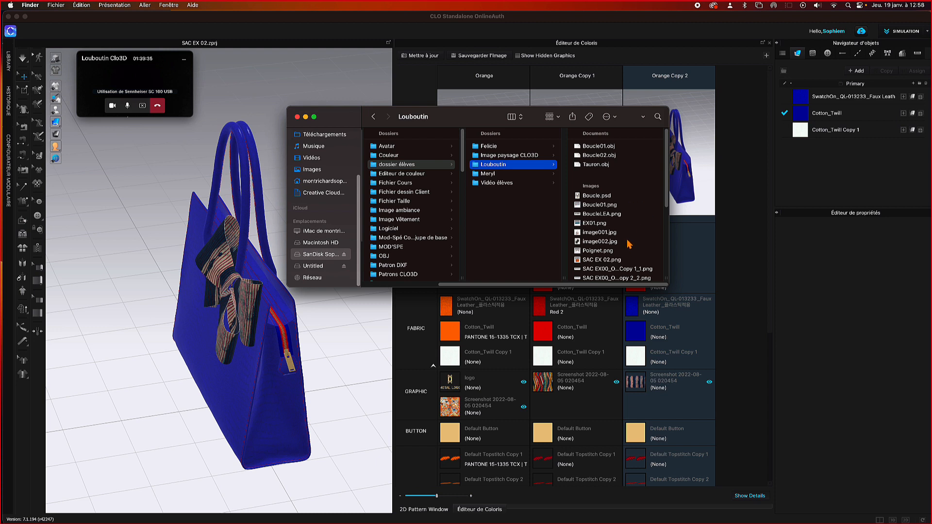
pyautogui.scroll(-1, 629, 244)
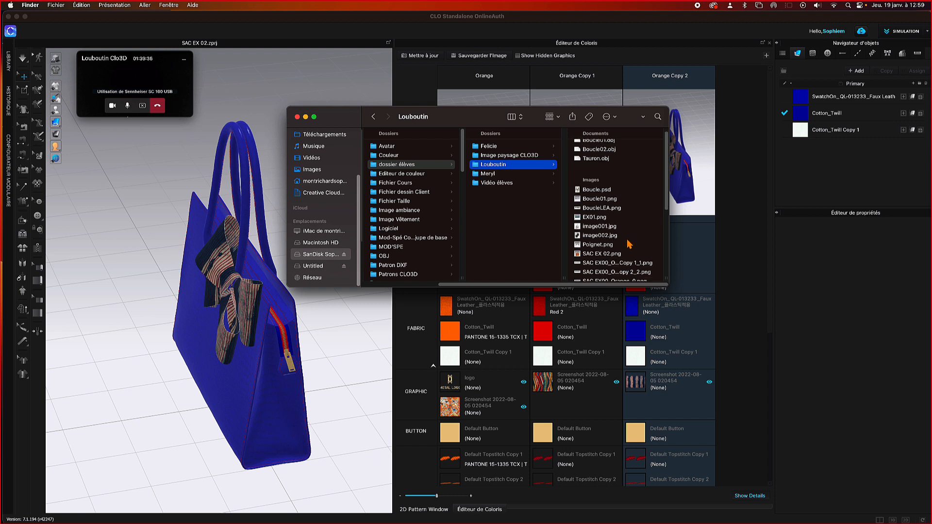
pyautogui.click(613, 265)
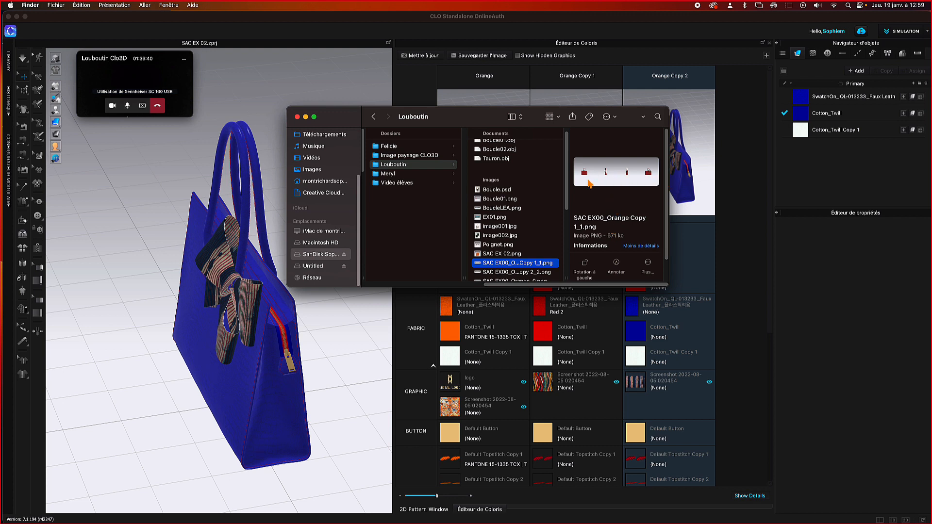
pyautogui.scroll(-1, 545, 259)
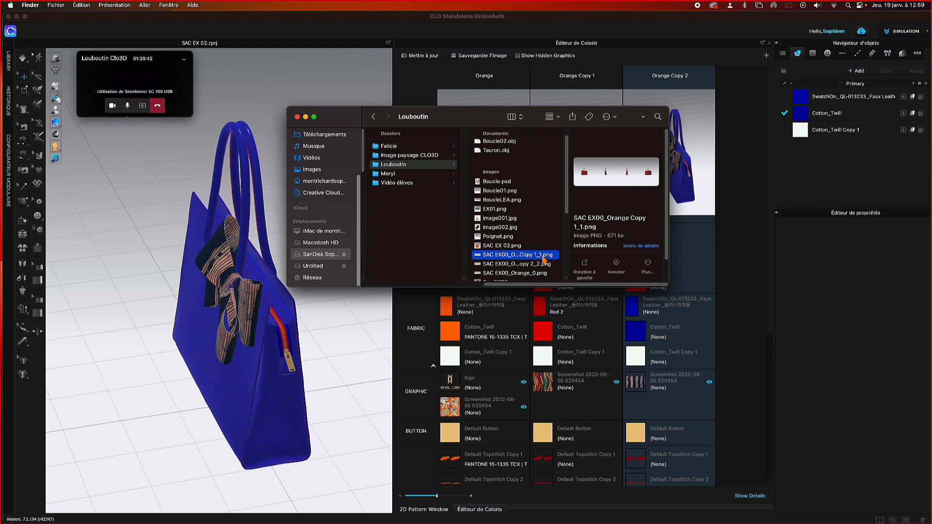
pyautogui.click(543, 264)
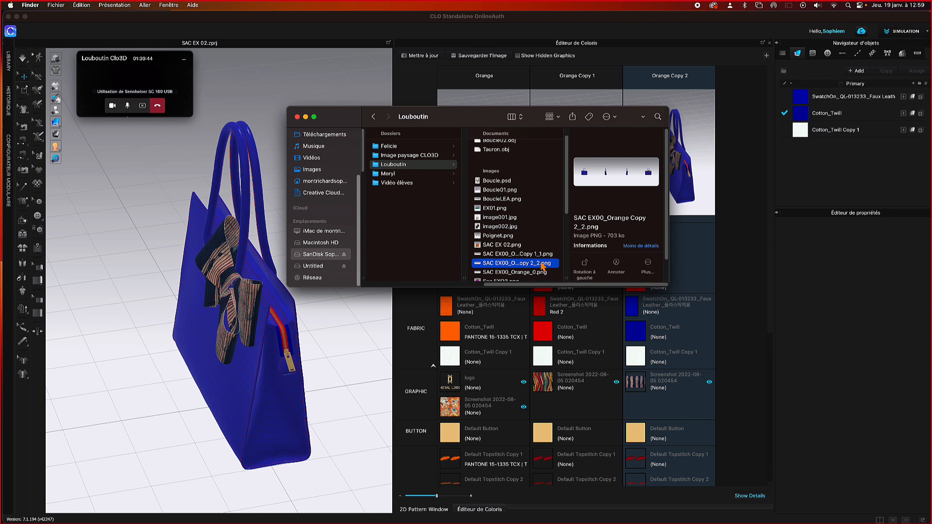
pyautogui.click(544, 272)
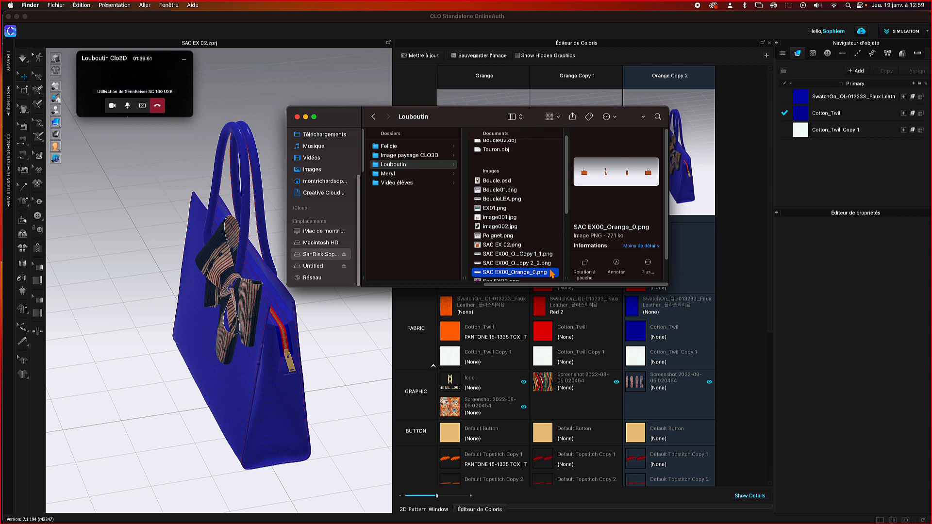
# - Open SAC EX00_Orange_0.png at full size to check its four views, and close the open image previews and the Finder window
pyautogui.doubleClick(542, 274)
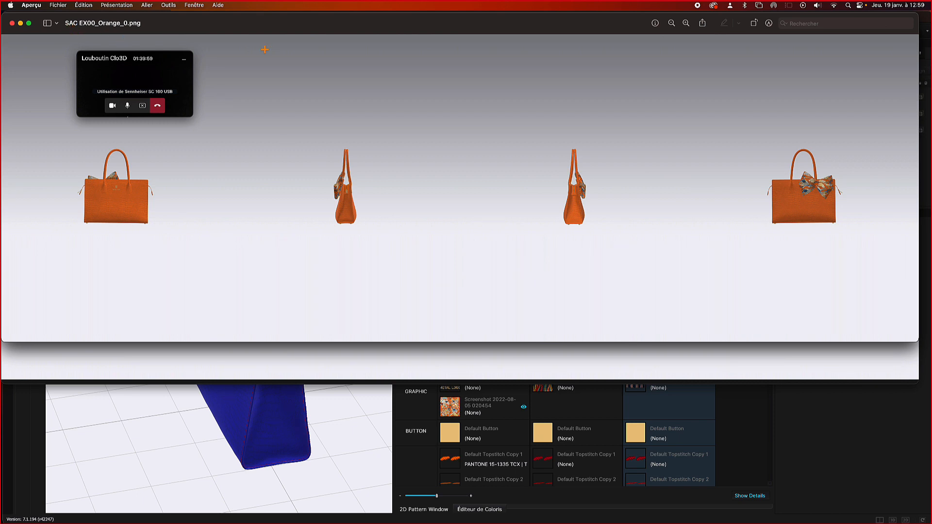
pyautogui.click(12, 24)
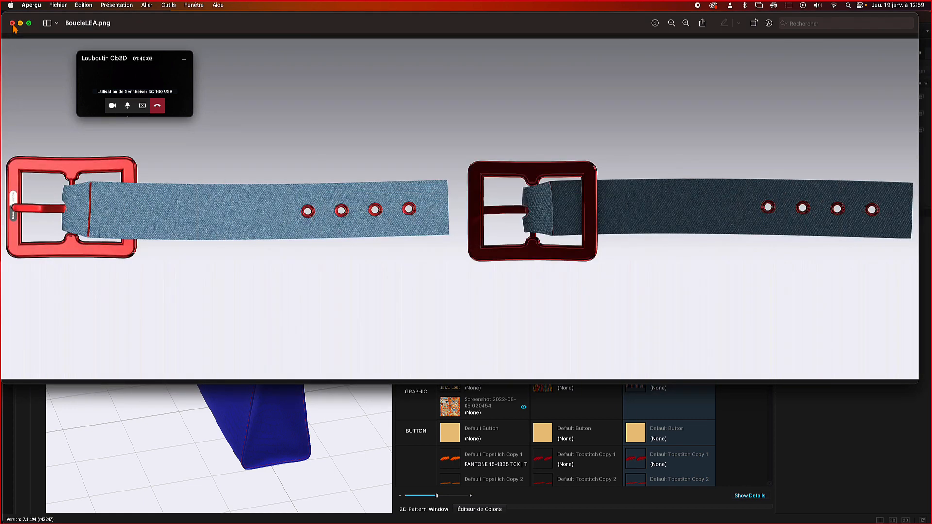
pyautogui.click(12, 24)
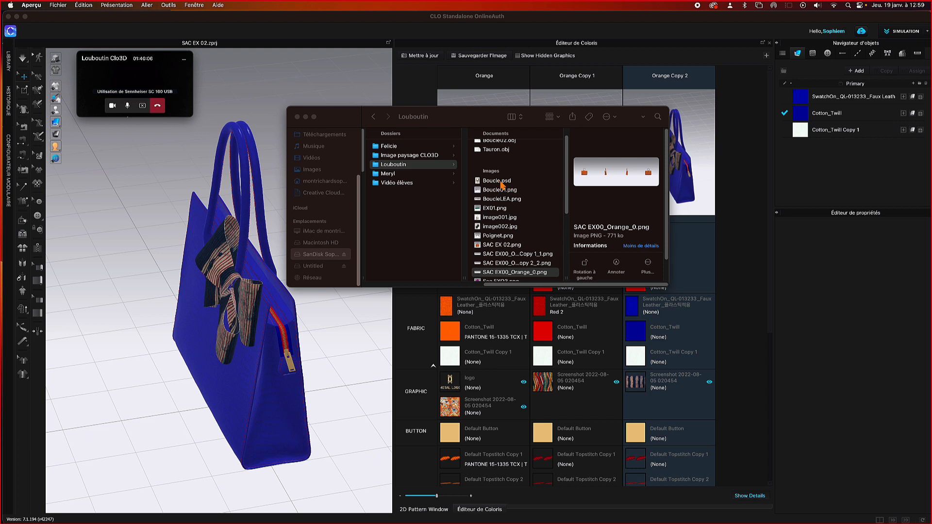
pyautogui.click(297, 117)
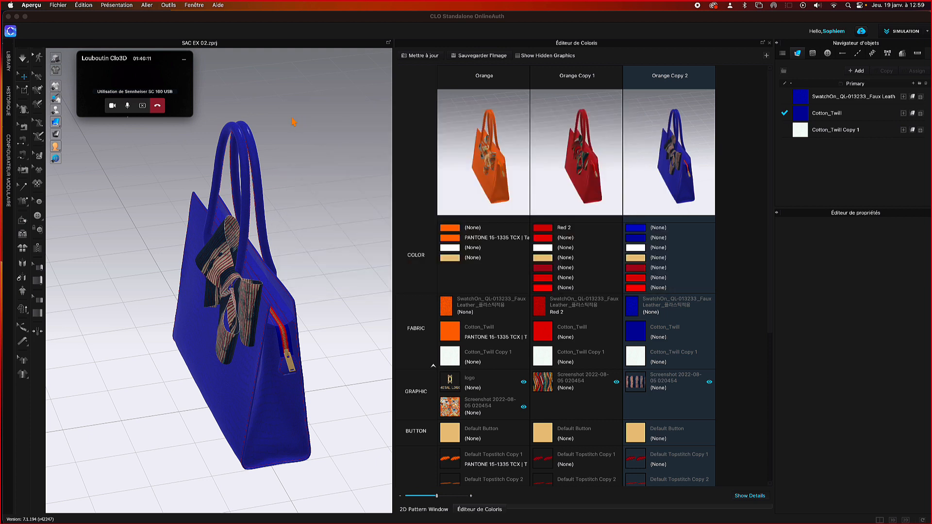
# - Close the colorway editor to return to the 2D pattern window and view the blue bag's bow side in 3D
pyautogui.click(769, 43)
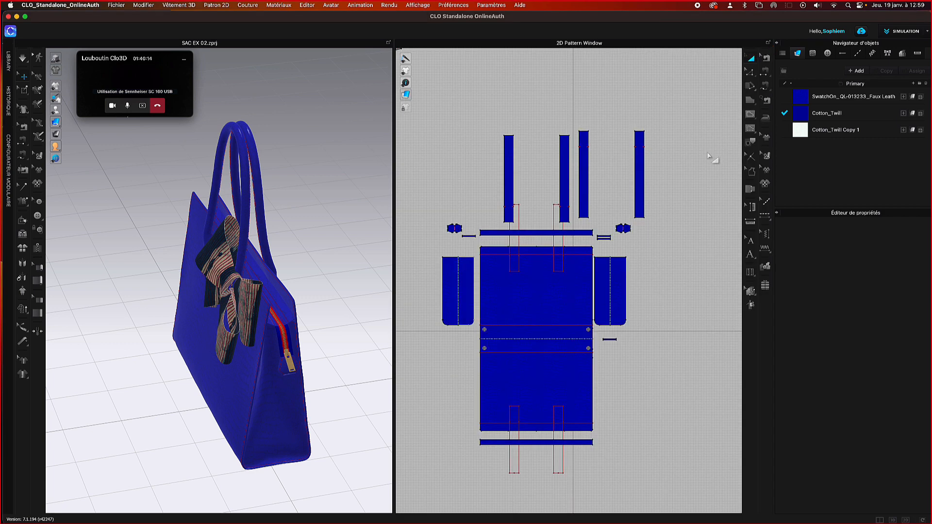
pyautogui.click(707, 156)
pyautogui.scroll(-1, 353, 176)
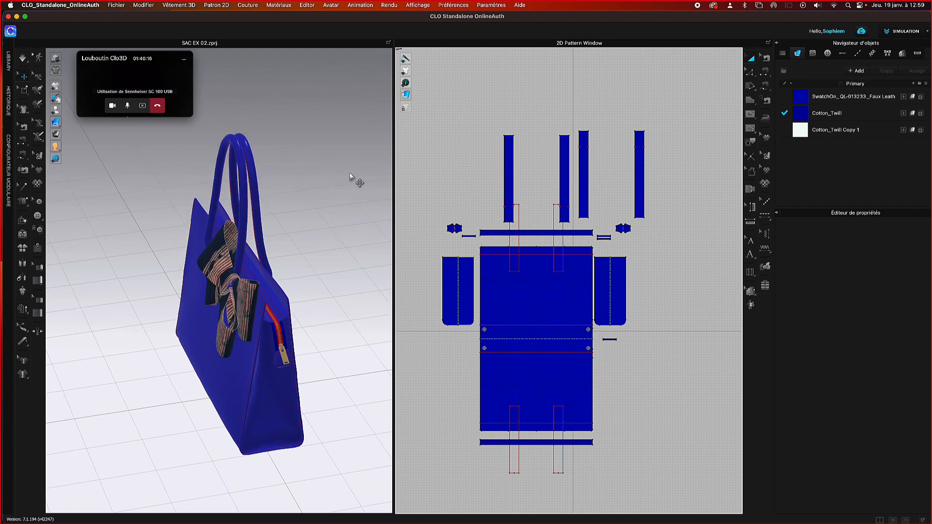
pyautogui.moveTo(326, 251)
pyautogui.mouseDown(button='right')
pyautogui.moveTo(355, 234)
pyautogui.moveTo(306, 250)
pyautogui.moveTo(337, 251)
pyautogui.mouseUp(button='right')
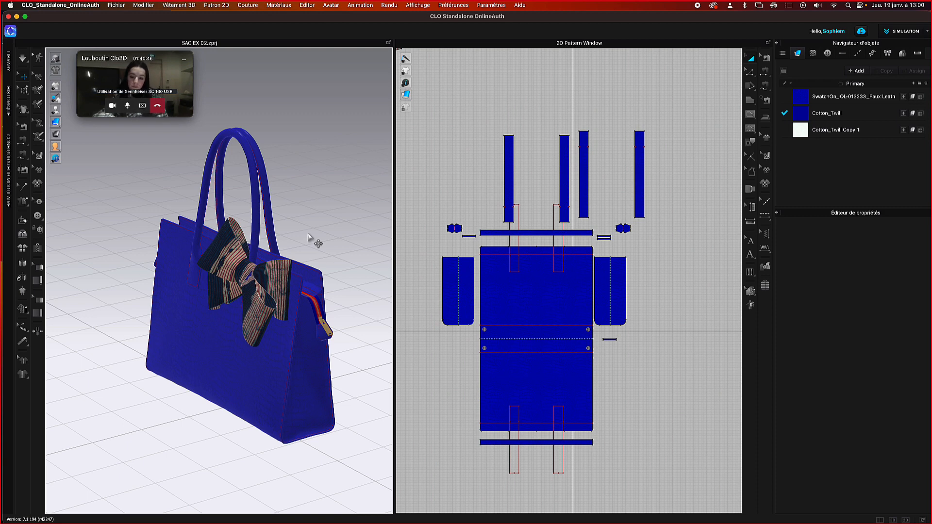
# - Switch to the Teams call window and from there to the desktop holding the Chrome meeting page
pyautogui.click(172, 82)
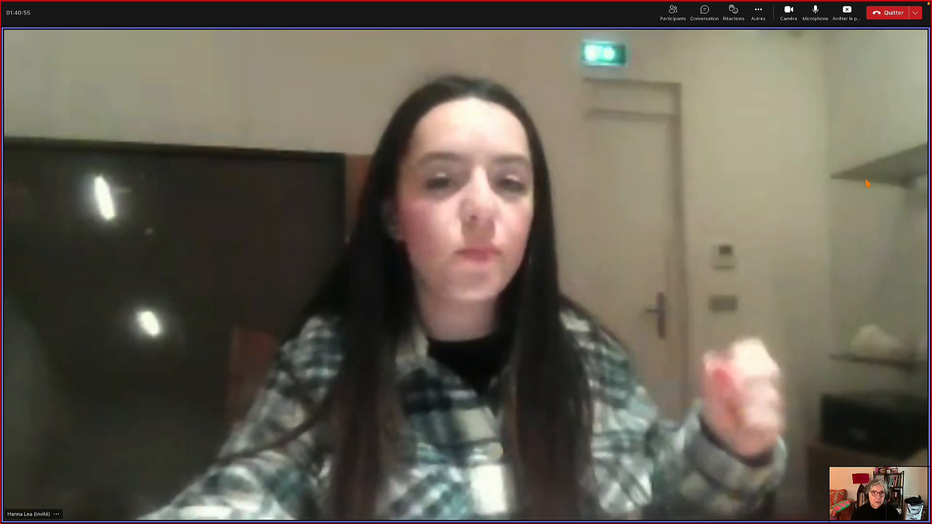
pyautogui.hotkey('ctrl', 'Up')
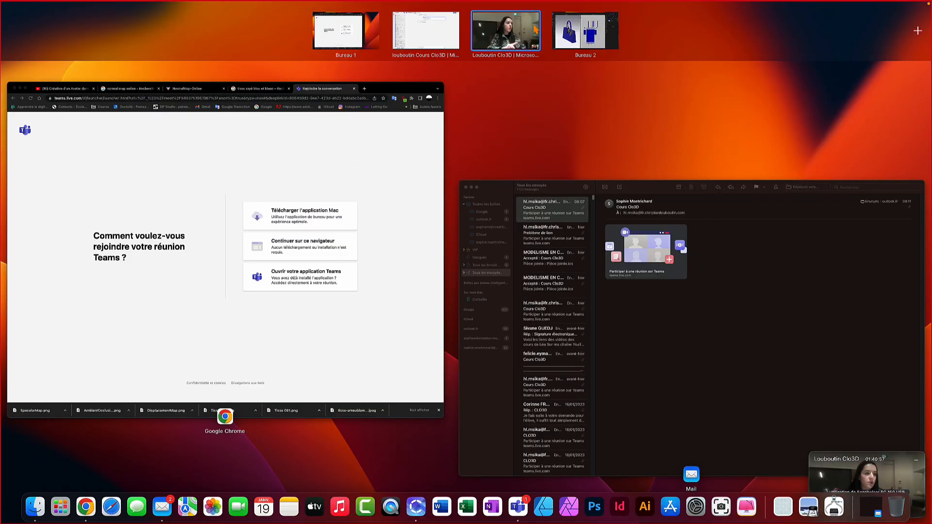
pyautogui.click(607, 117)
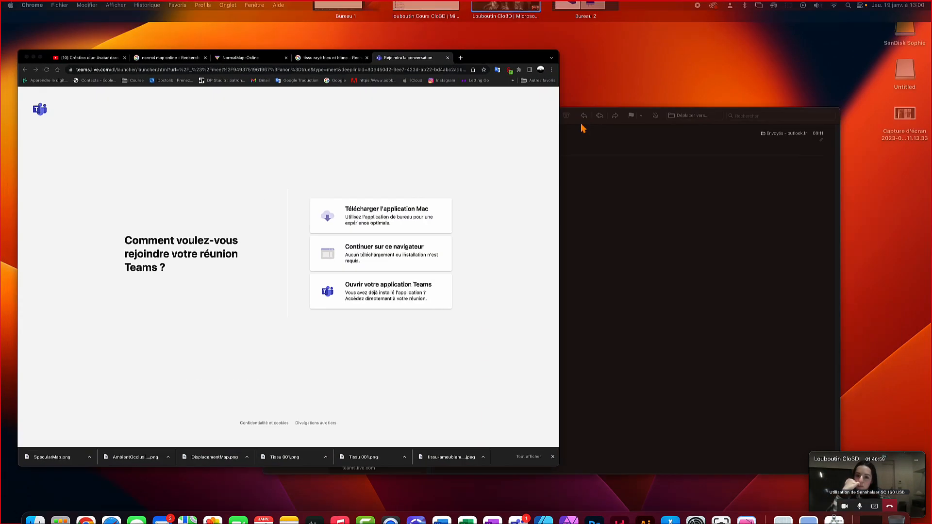